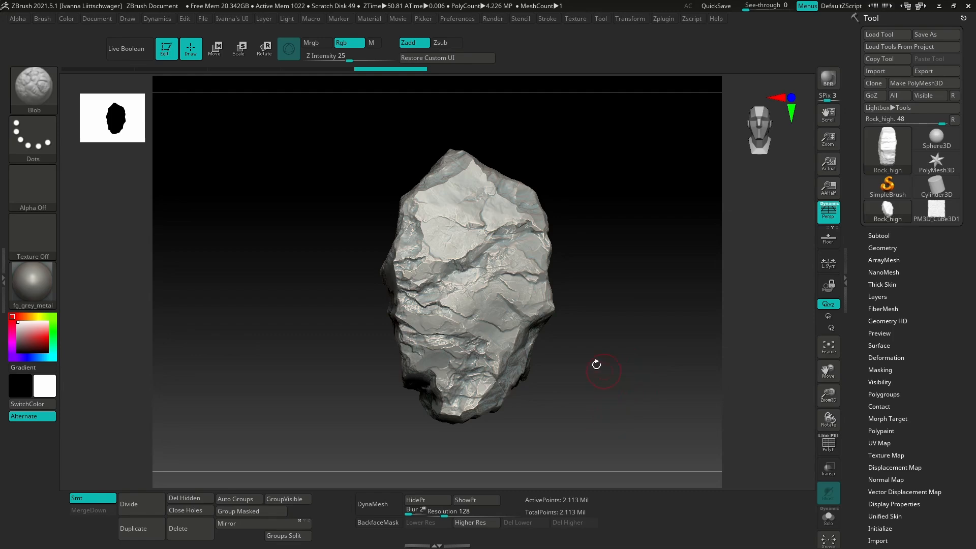
# - Examine the sculpted rock from the front, back and sides
pyautogui.moveTo(556, 377); pyautogui.dragTo(507, 379)
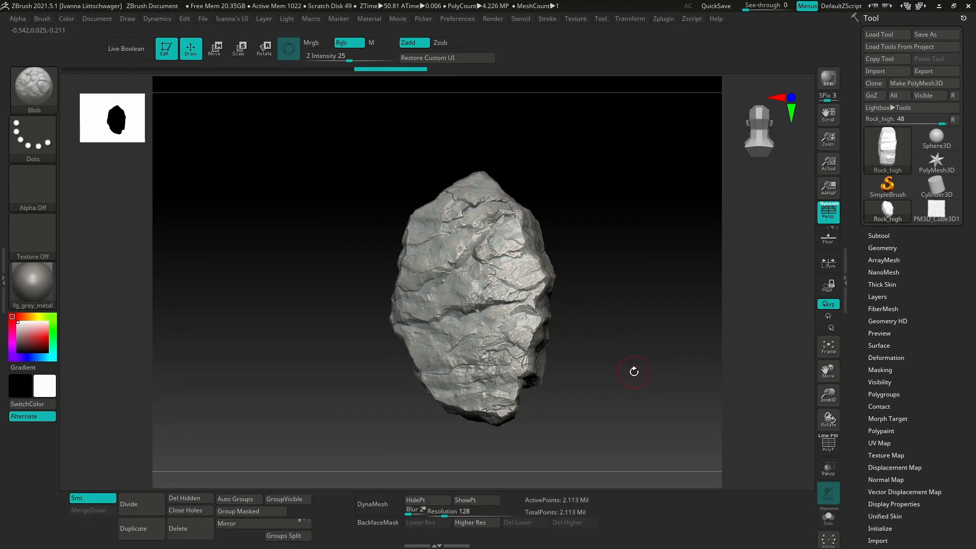
pyautogui.moveTo(606, 388); pyautogui.dragTo(548, 370)
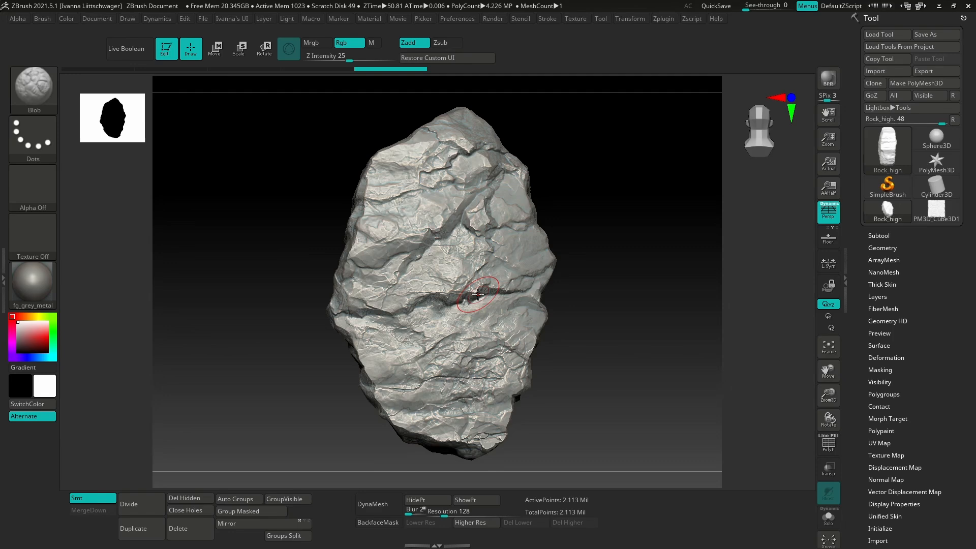
pyautogui.moveTo(614, 392); pyautogui.dragTo(581, 362)
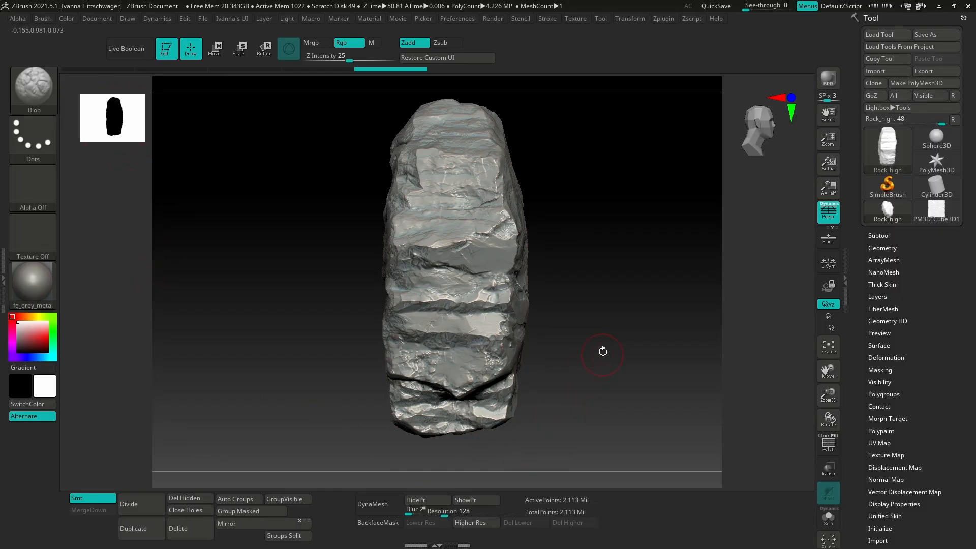
pyautogui.moveTo(604, 349); pyautogui.dragTo(480, 401)
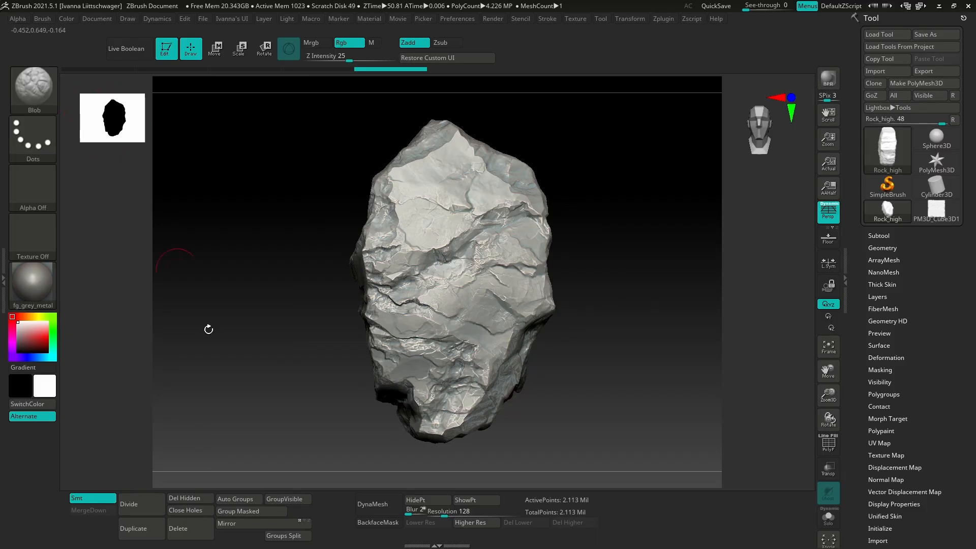
pyautogui.moveTo(590, 366)
pyautogui.mouseDown()
pyautogui.moveTo(482, 366)
pyautogui.moveTo(599, 354)
pyautogui.mouseUp()
pyautogui.moveTo(529, 376); pyautogui.dragTo(515, 396)
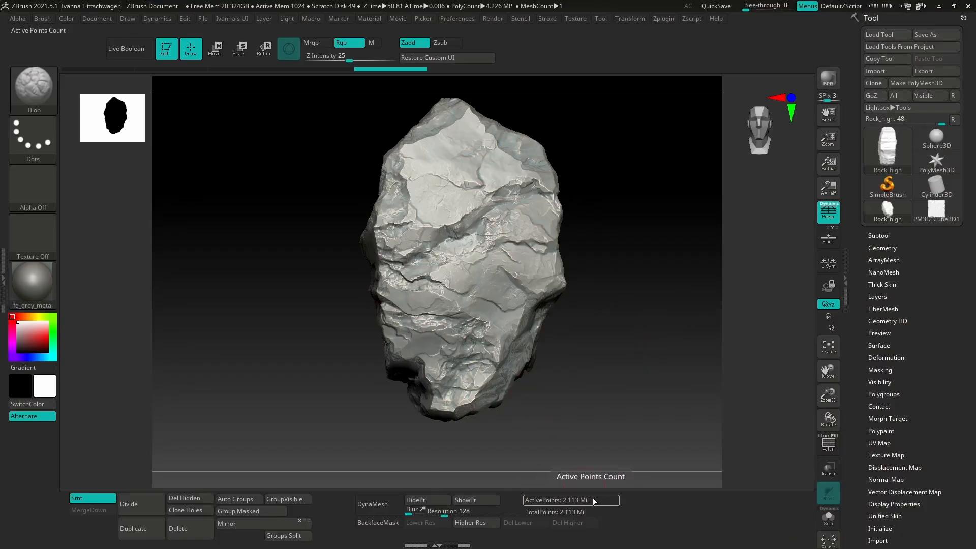
# - Pre-process the current rock mesh in Decimation Master
pyautogui.click(694, 20)
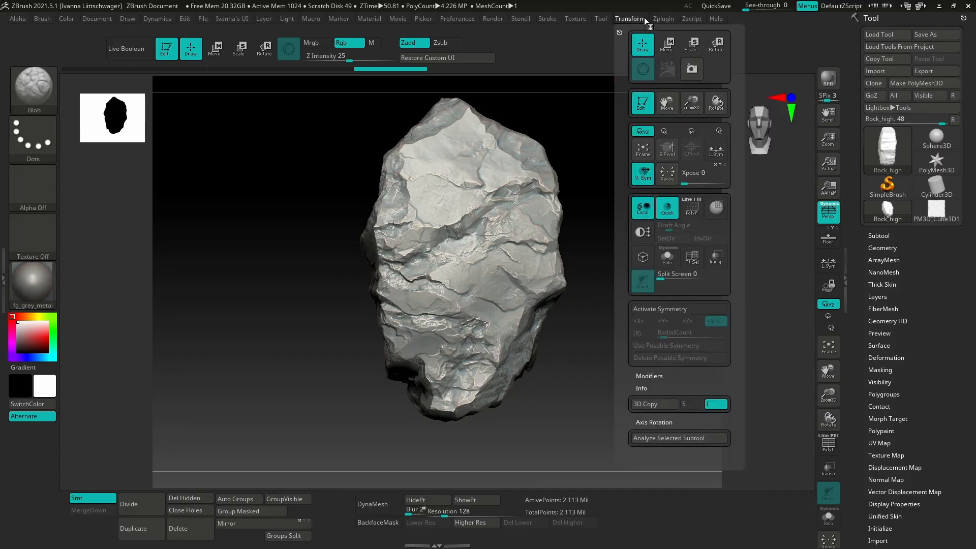
pyautogui.moveTo(663, 20)
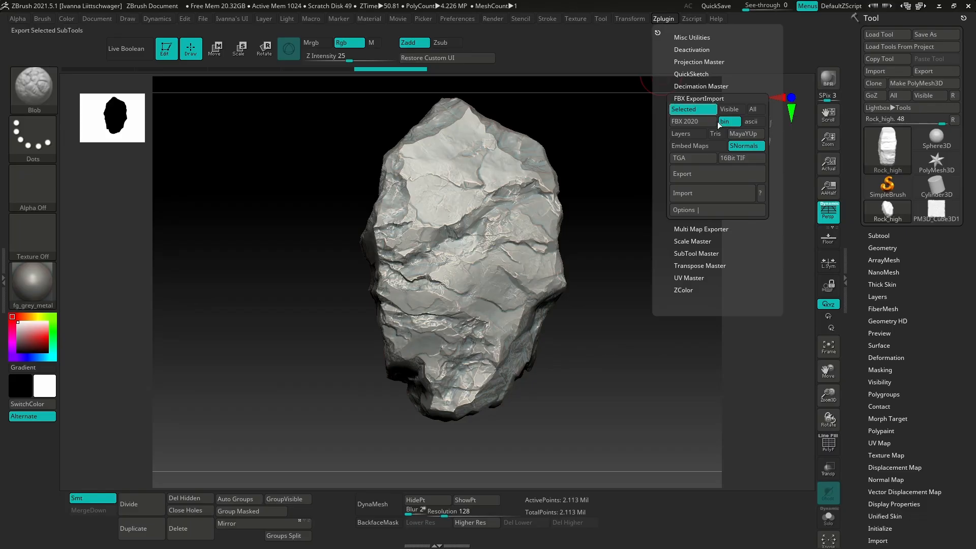
pyautogui.click(689, 19)
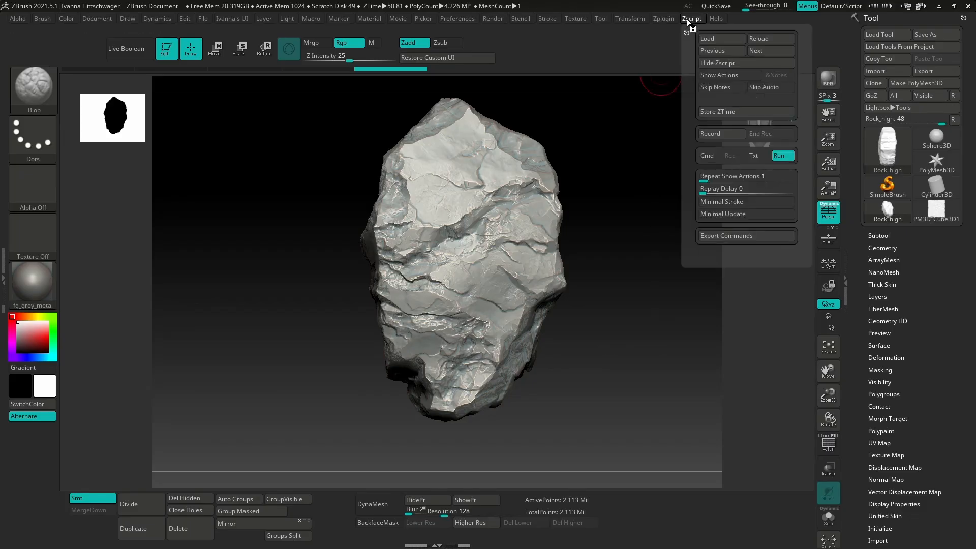
pyautogui.click(628, 18)
pyautogui.click(574, 18)
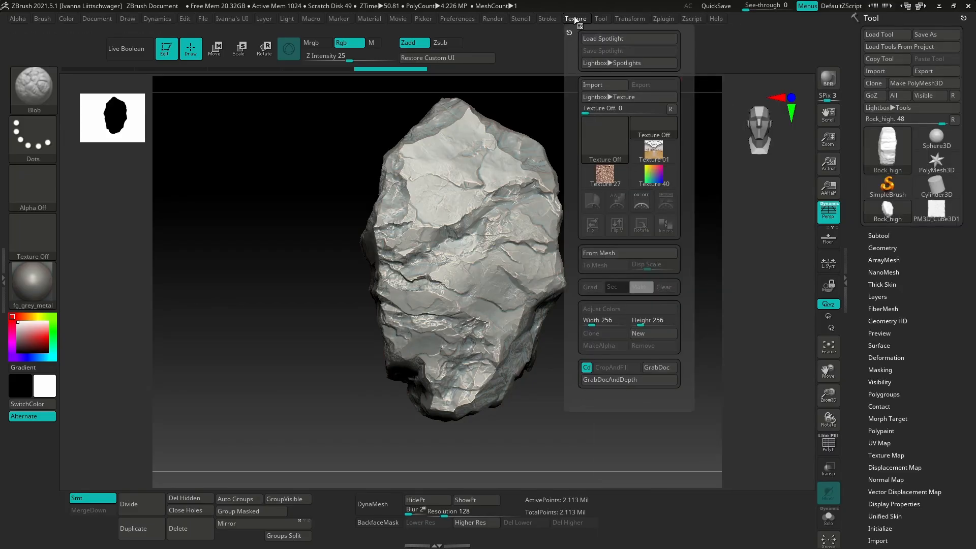
pyautogui.click(629, 19)
pyautogui.click(662, 19)
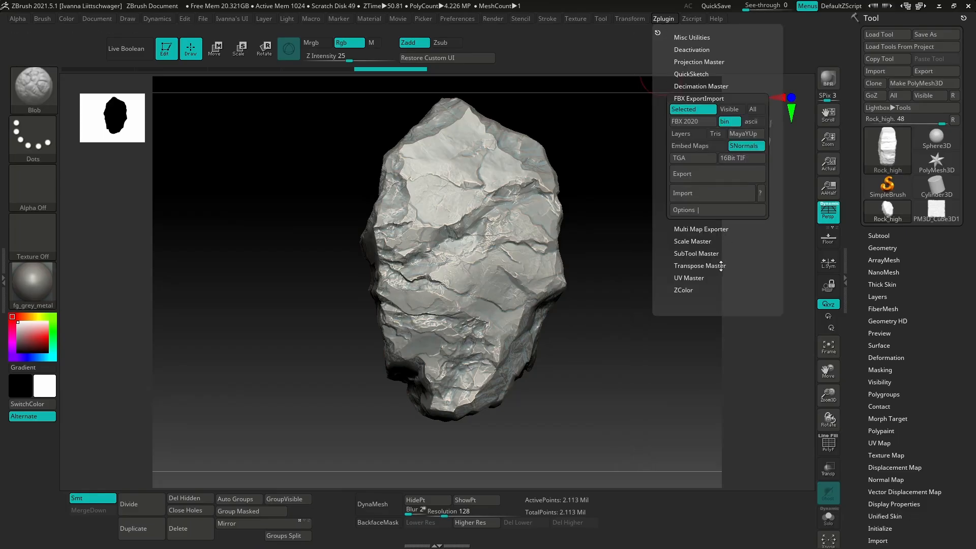
pyautogui.click(706, 87)
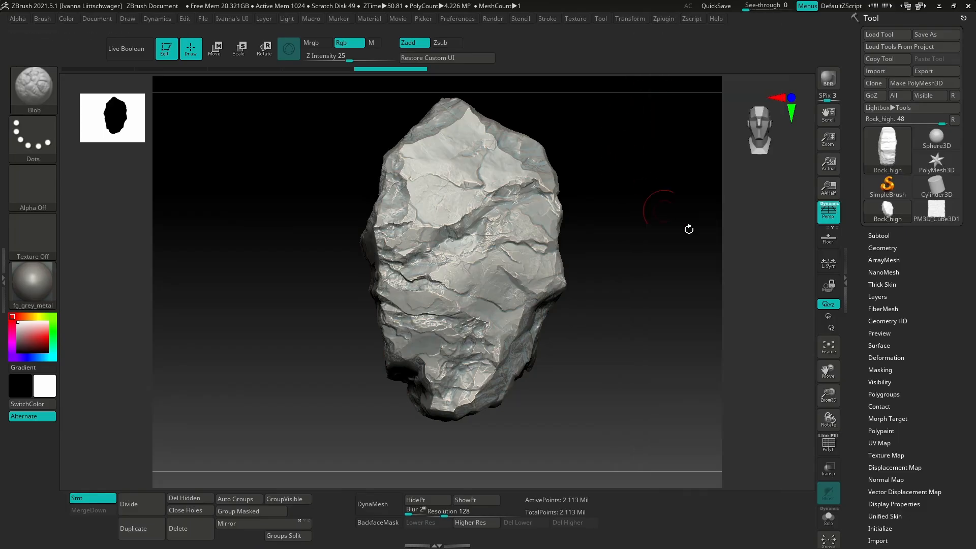
pyautogui.click(662, 19)
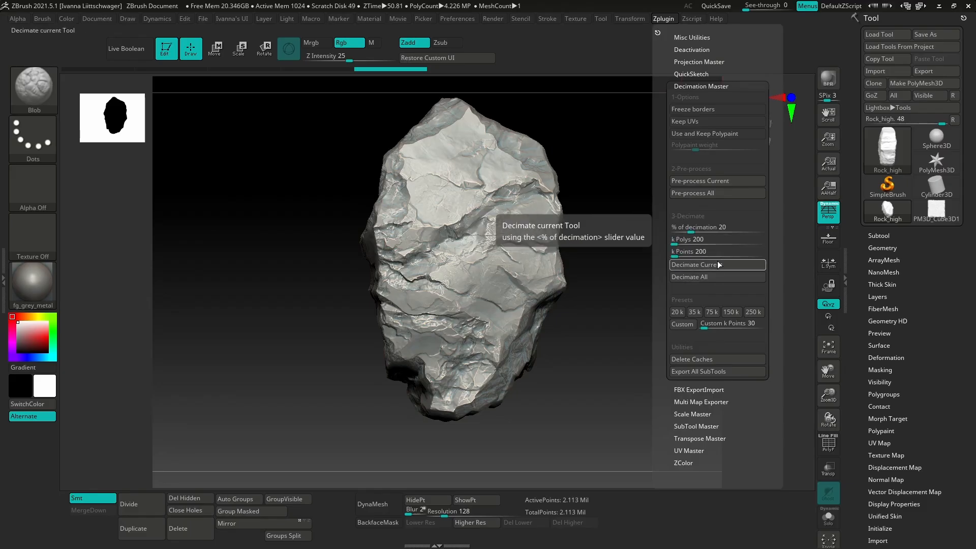
pyautogui.click(716, 180)
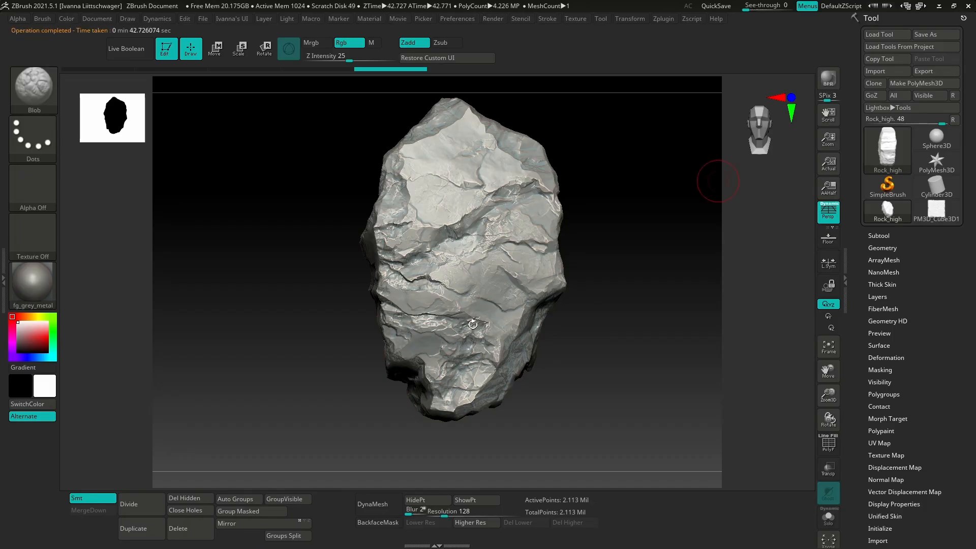
# - Decimate the current rock mesh at 20 percent of decimation, and open the FBX ExportImport options
pyautogui.click(691, 18)
pyautogui.moveTo(664, 21)
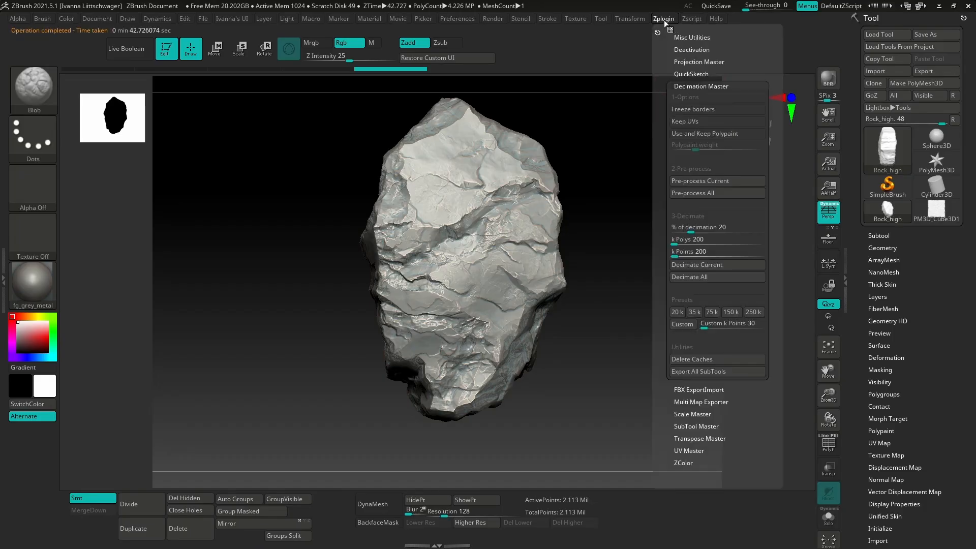
pyautogui.click(724, 263)
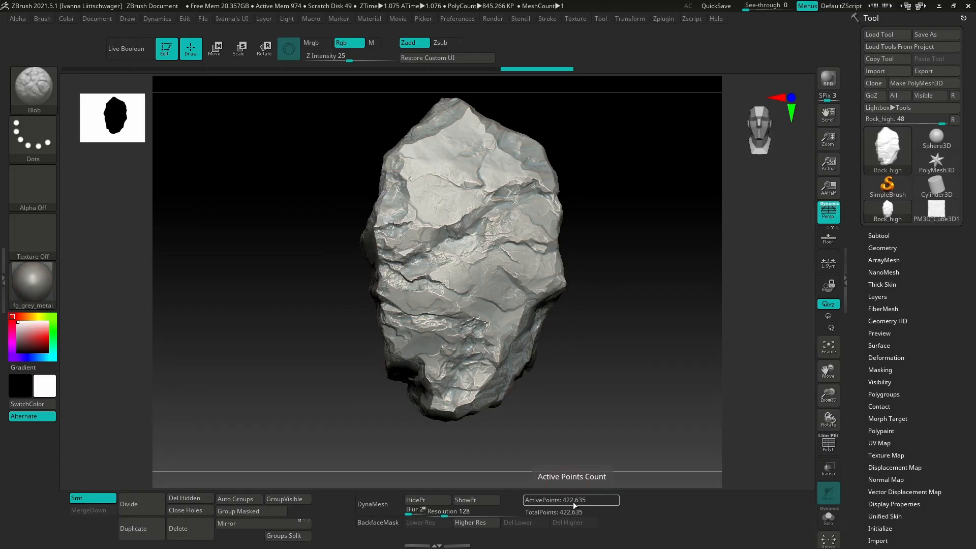
pyautogui.click(705, 390)
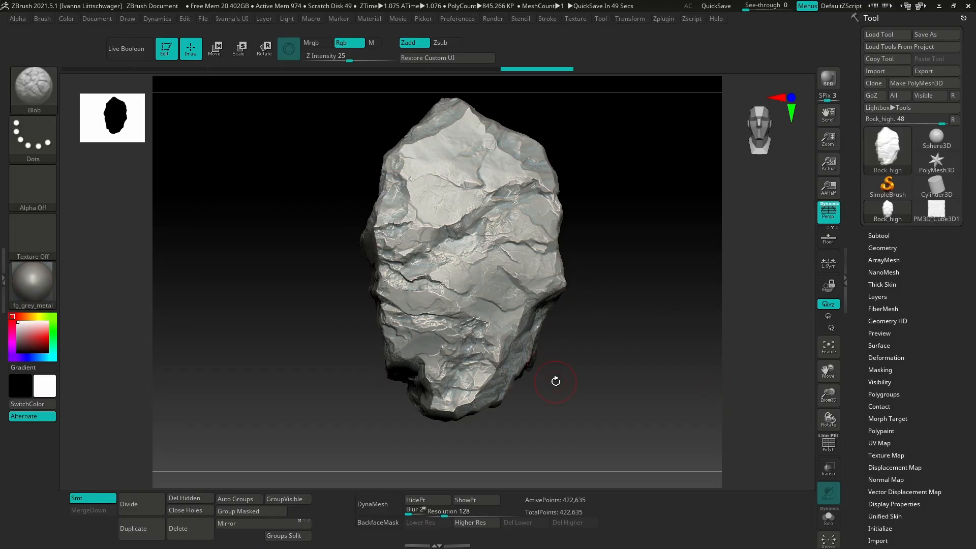
# - Undo the decimation of the rock mesh
pyautogui.press('ctrl')
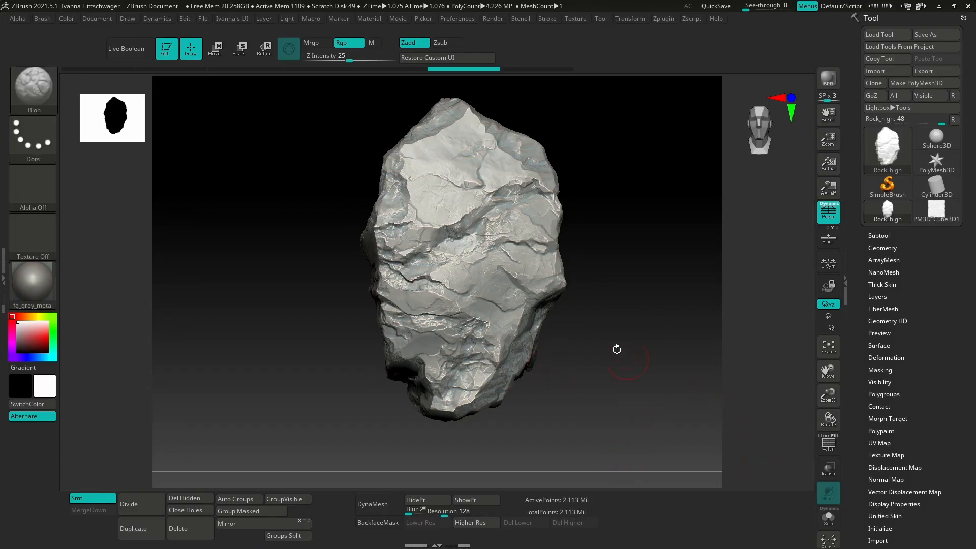
pyautogui.hotkey('ctrl', 'z')
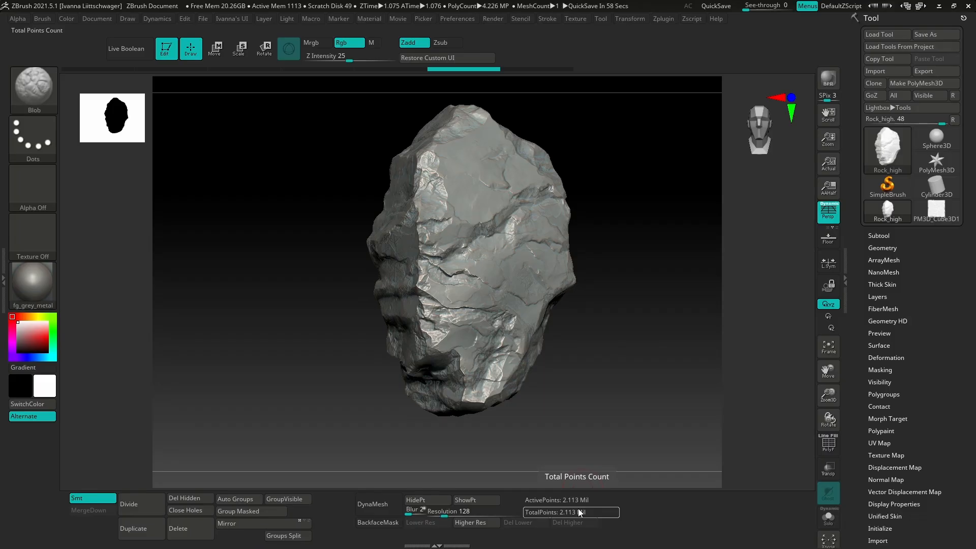
pyautogui.moveTo(605, 365); pyautogui.dragTo(581, 385)
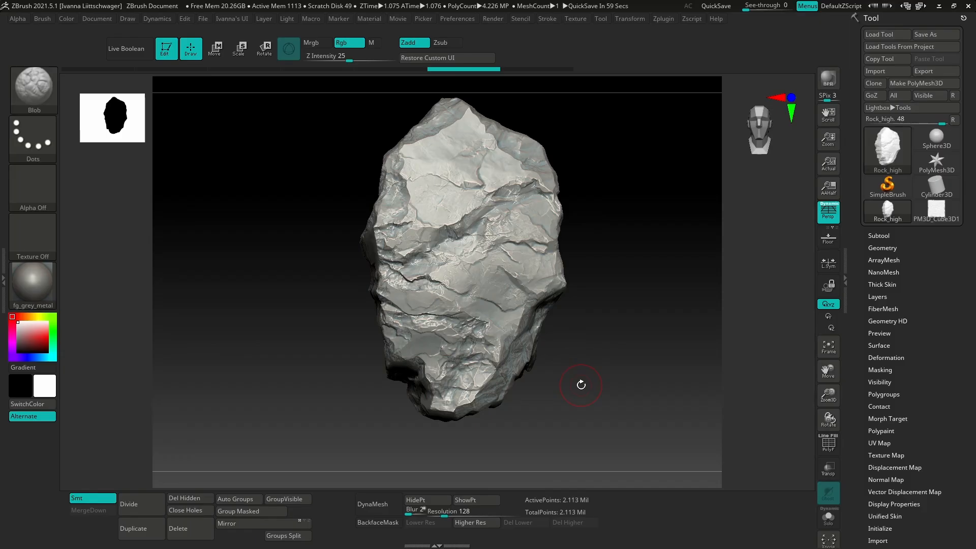
# - Open the subtool list and examine the full-resolution rock's shape and surface from several angles
pyautogui.click(885, 235)
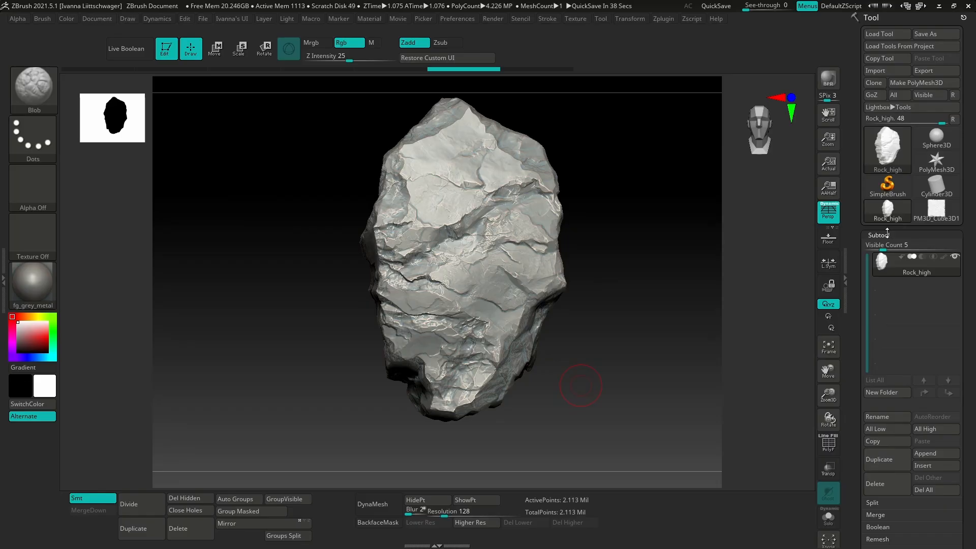
pyautogui.moveTo(592, 360); pyautogui.dragTo(603, 392)
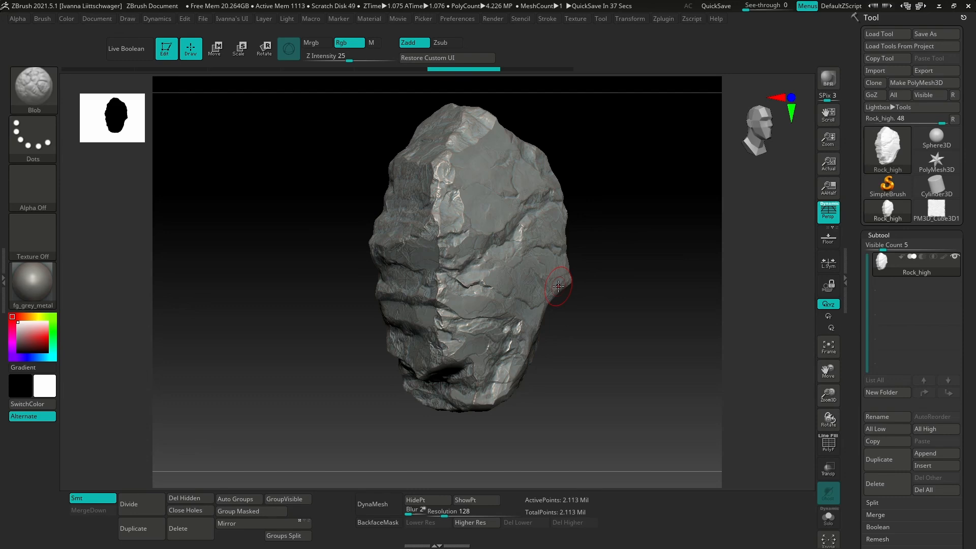
pyautogui.moveTo(588, 392); pyautogui.dragTo(561, 386)
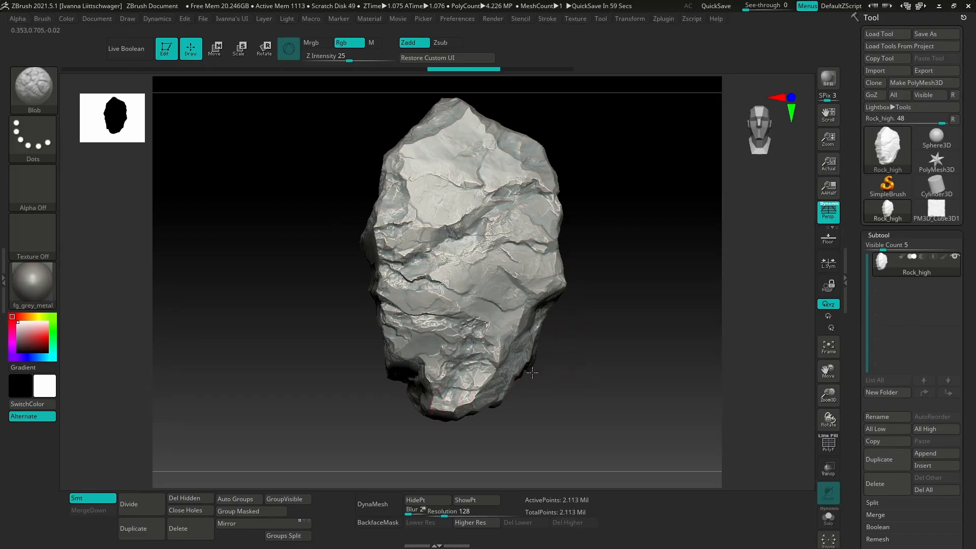
pyautogui.moveTo(532, 374); pyautogui.dragTo(548, 320)
pyautogui.keyDown('alt'); pyautogui.moveTo(549, 320); pyautogui.dragTo(550, 343, button='right'); pyautogui.keyUp('alt')
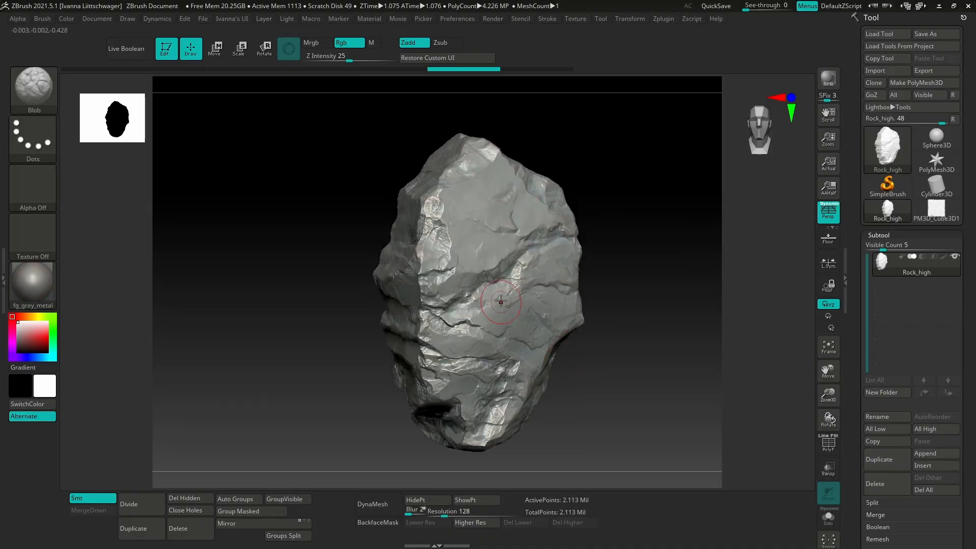
pyautogui.keyDown('ctrl'); pyautogui.moveTo(501, 301); pyautogui.dragTo(541, 301, button='right'); pyautogui.keyUp('ctrl')
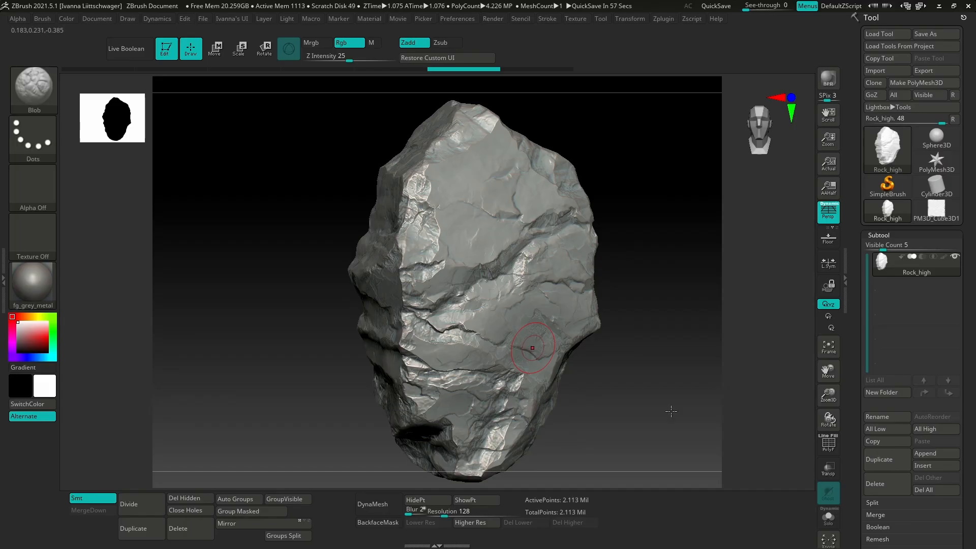
pyautogui.moveTo(607, 418); pyautogui.dragTo(463, 438)
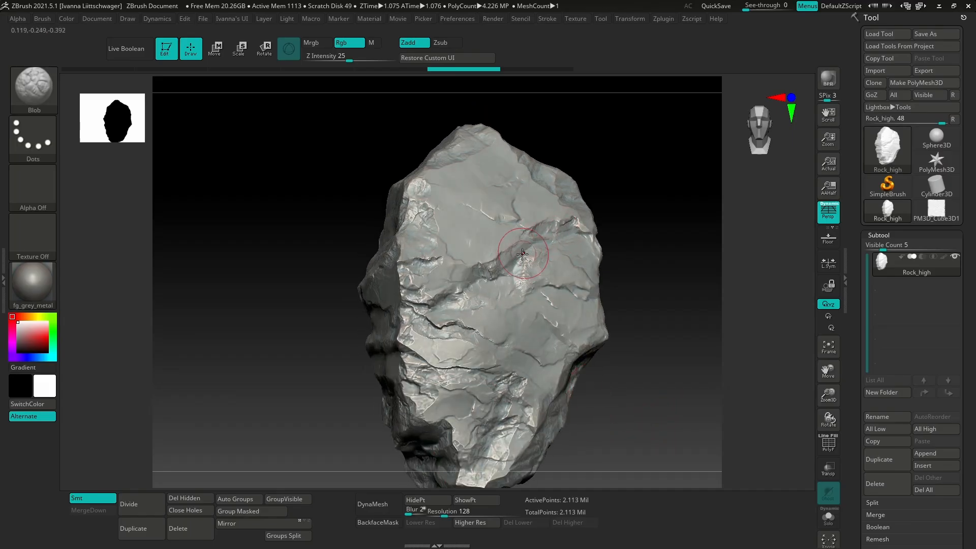
pyautogui.moveTo(453, 337); pyautogui.dragTo(541, 333, button='right')
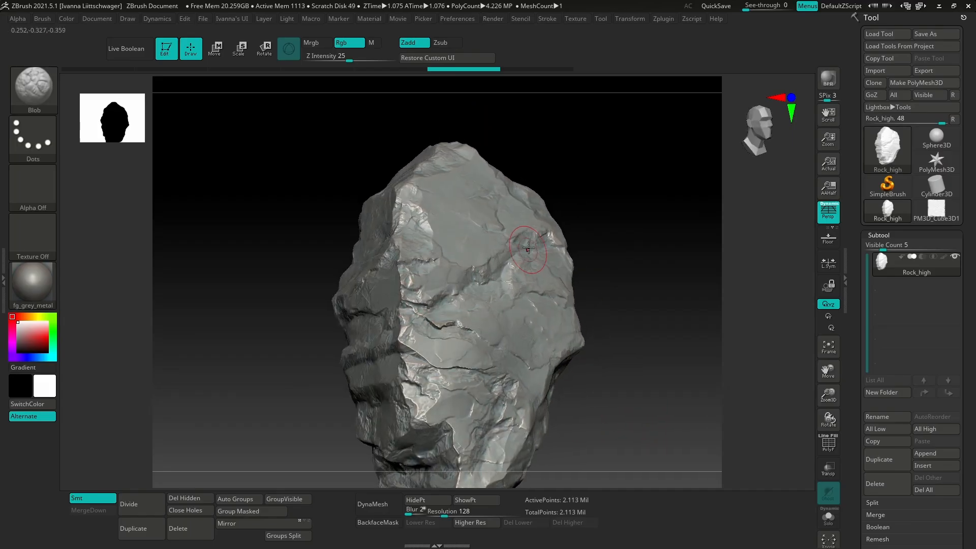
pyautogui.moveTo(414, 323); pyautogui.dragTo(513, 316, button='right')
pyautogui.moveTo(301, 338)
pyautogui.mouseDown(button='right')
pyautogui.moveTo(372, 326)
pyautogui.moveTo(381, 335)
pyautogui.moveTo(315, 327)
pyautogui.mouseUp(button='right')
pyautogui.moveTo(427, 325); pyautogui.dragTo(375, 318, button='right')
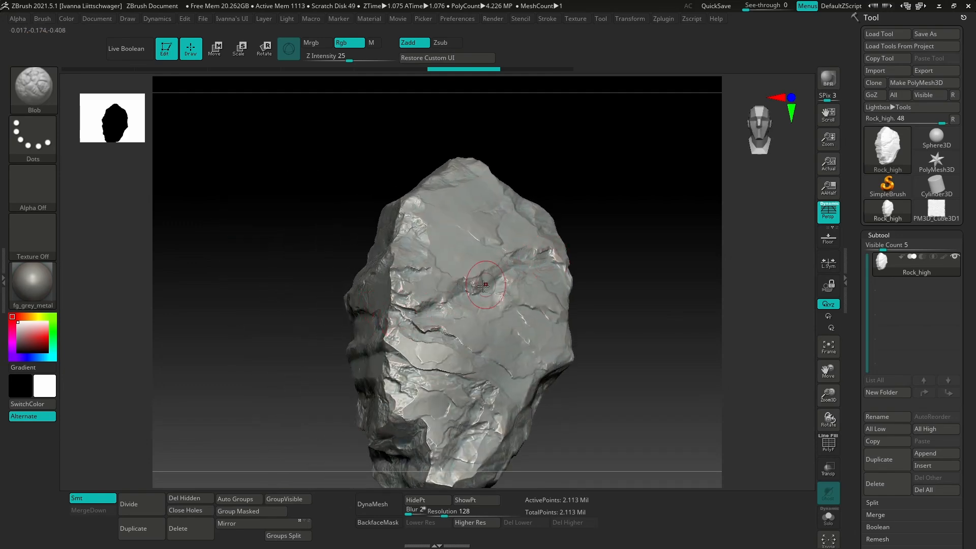
pyautogui.moveTo(483, 284)
pyautogui.mouseDown(button='right')
pyautogui.moveTo(401, 345)
pyautogui.moveTo(453, 372)
pyautogui.moveTo(494, 366)
pyautogui.moveTo(503, 337)
pyautogui.mouseUp(button='right')
pyautogui.moveTo(481, 398); pyautogui.dragTo(559, 305, button='right')
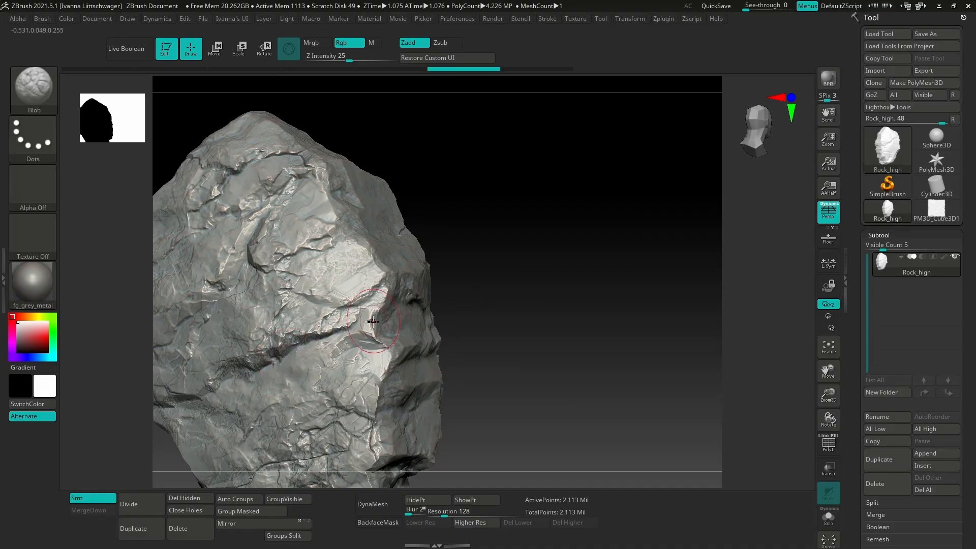
pyautogui.moveTo(519, 364)
pyautogui.mouseDown(button='right')
pyautogui.moveTo(466, 387)
pyautogui.moveTo(530, 383)
pyautogui.moveTo(542, 411)
pyautogui.moveTo(577, 288)
pyautogui.mouseUp(button='right')
# - Reduce the brush size and examine the cracks and ledges on the rock's front face up close
pyautogui.press('space')
pyautogui.moveTo(545, 340)
pyautogui.mouseDown()
pyautogui.moveTo(529, 338)
pyautogui.moveTo(533, 353)
pyautogui.mouseUp()
pyautogui.press('space')
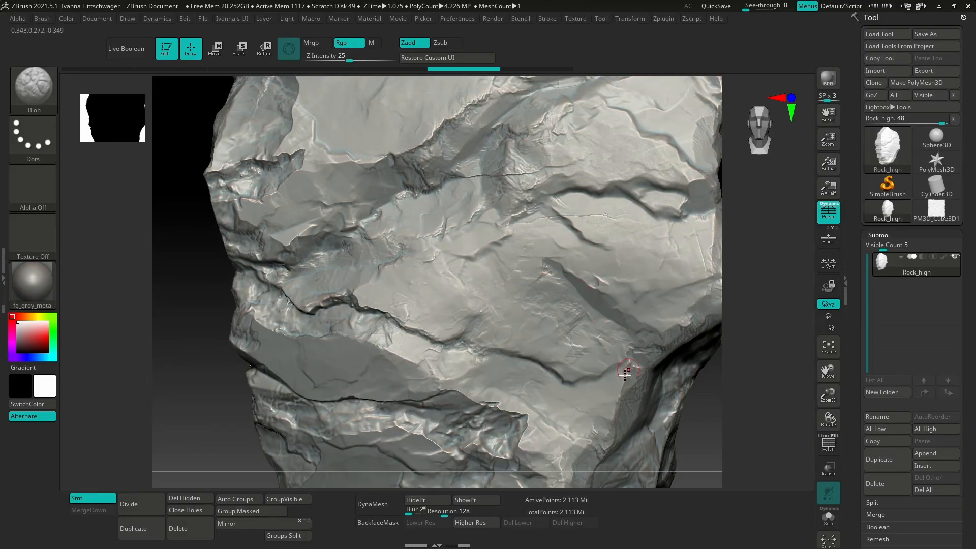
pyautogui.moveTo(624, 374)
pyautogui.mouseDown(button='right')
pyautogui.moveTo(609, 373)
pyautogui.moveTo(589, 343)
pyautogui.moveTo(526, 390)
pyautogui.mouseUp(button='right')
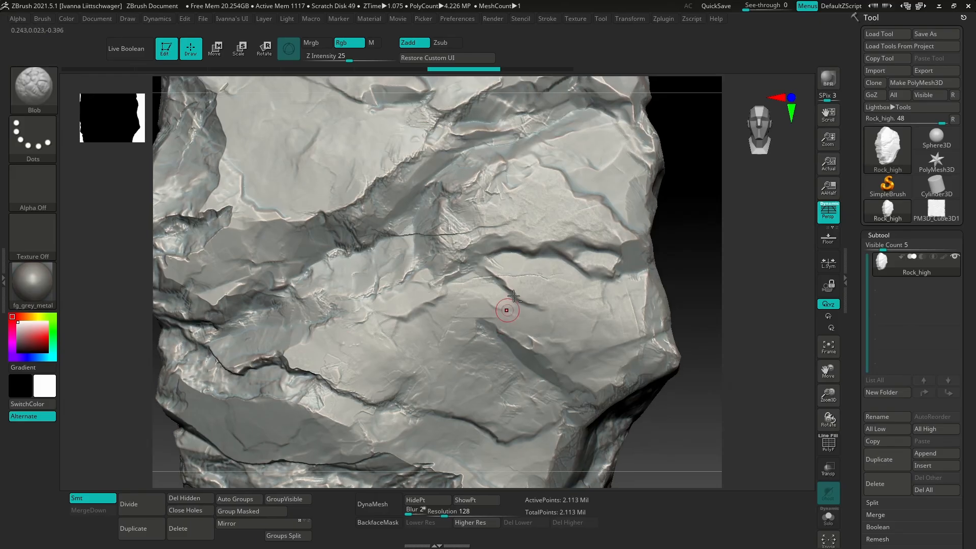
pyautogui.keyDown('alt'); pyautogui.moveTo(547, 284); pyautogui.dragTo(534, 336, button='right'); pyautogui.keyUp('alt')
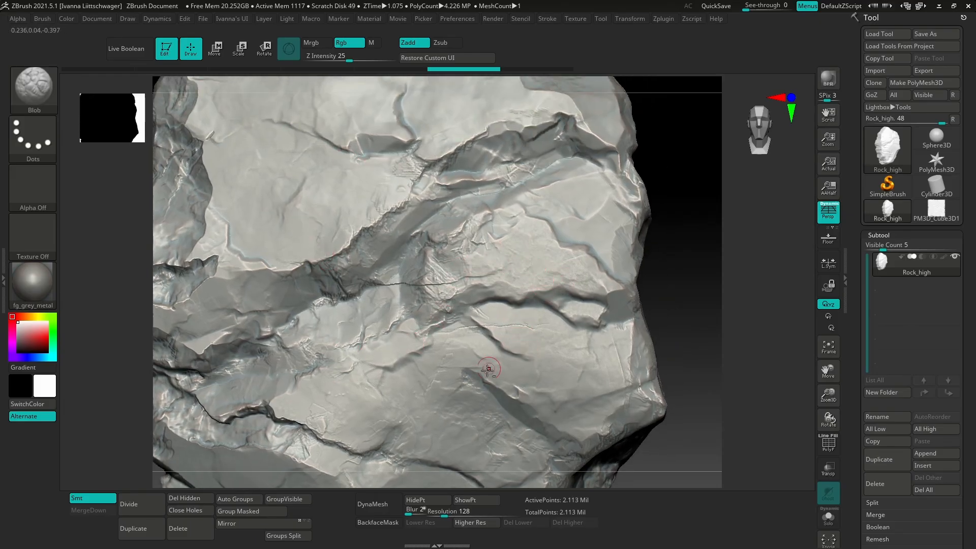
pyautogui.keyDown('alt'); pyautogui.moveTo(489, 368); pyautogui.dragTo(609, 398, button='right'); pyautogui.keyUp('alt')
pyautogui.moveTo(451, 283)
pyautogui.mouseDown(button='right')
pyautogui.moveTo(508, 288)
pyautogui.moveTo(461, 286)
pyautogui.mouseUp(button='right')
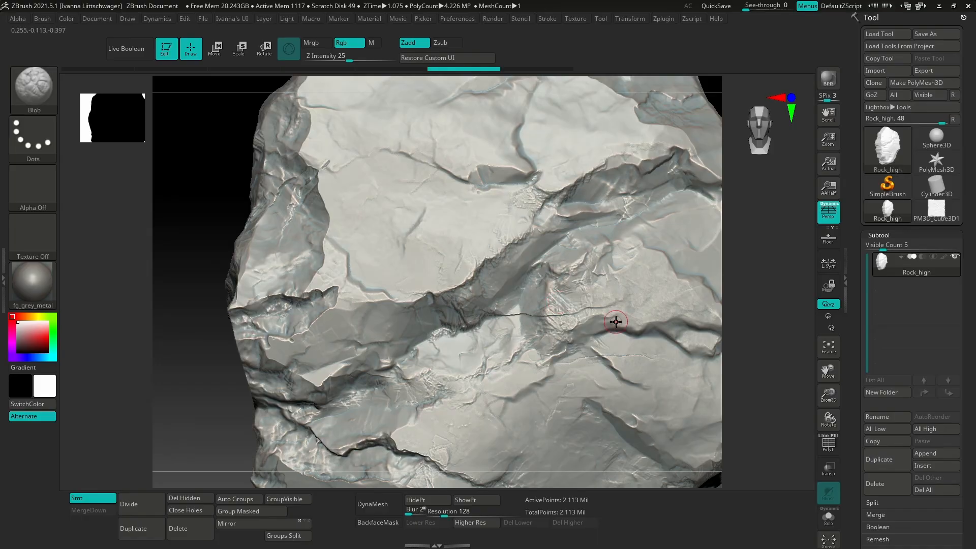
# - Load the TrimSmoothBorder brush from the Trim brush folder and assign it Alpha 28
pyautogui.press(',')
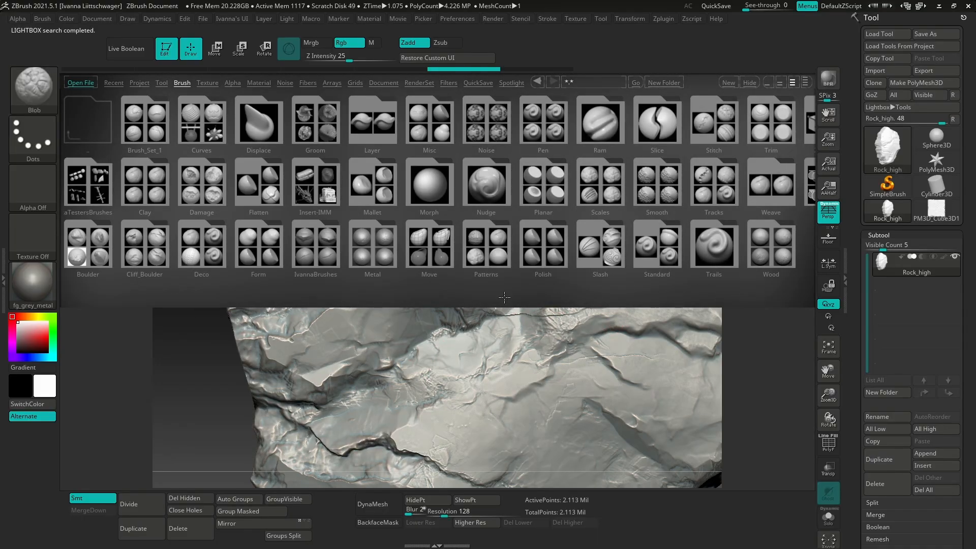
pyautogui.scroll(-2, 732, 272)
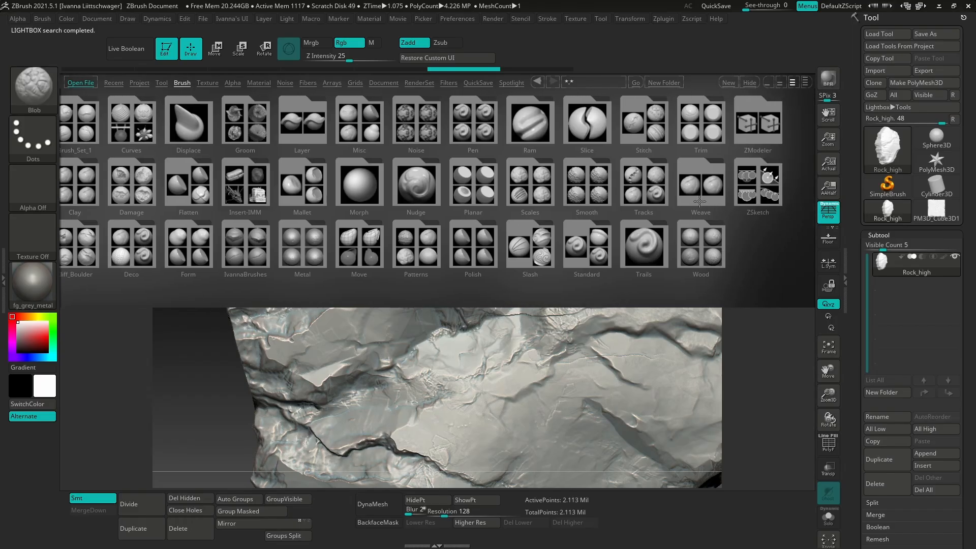
pyautogui.click(706, 132)
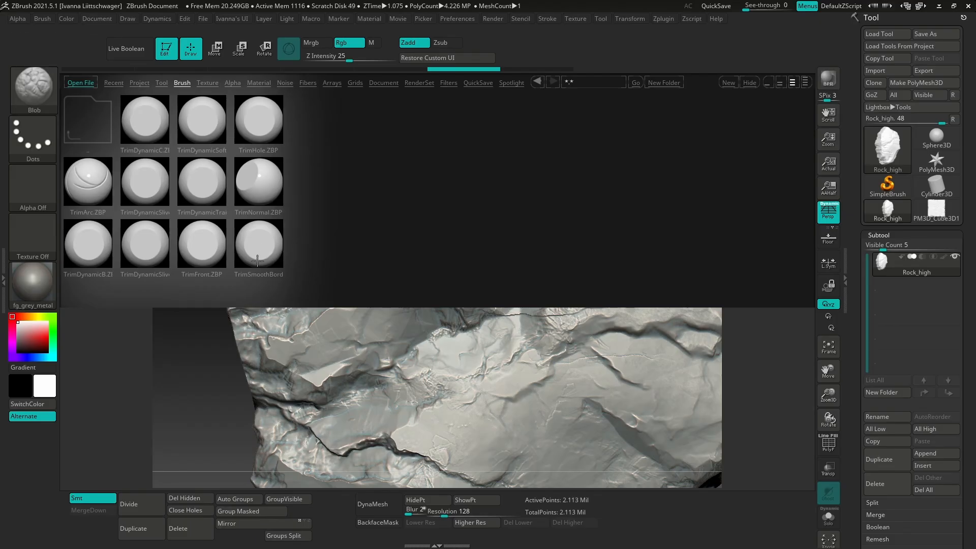
pyautogui.doubleClick(265, 252)
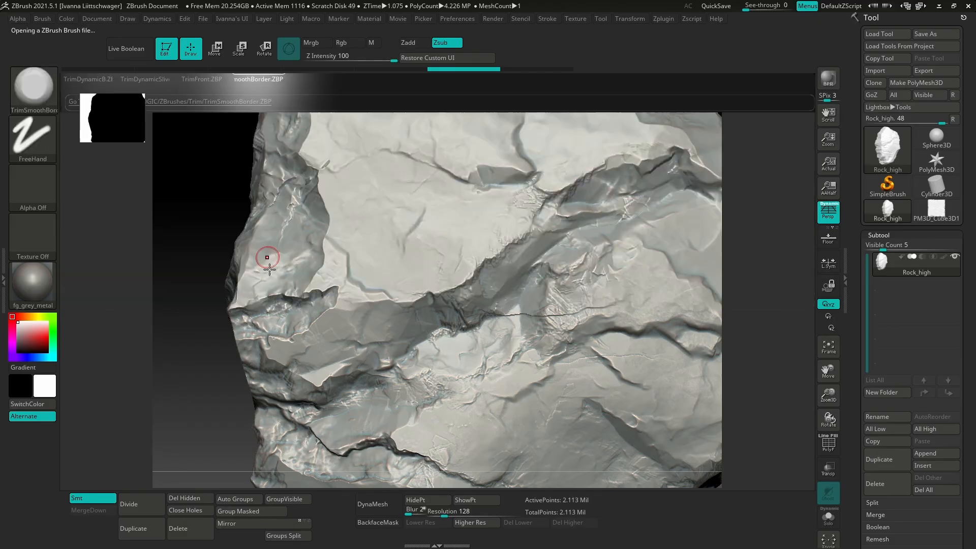
pyautogui.click(43, 188)
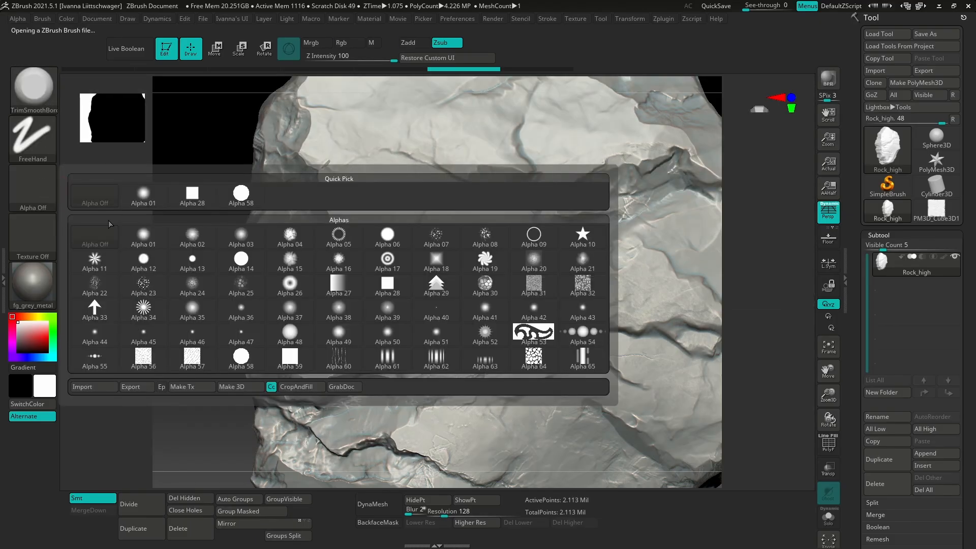
pyautogui.click(195, 197)
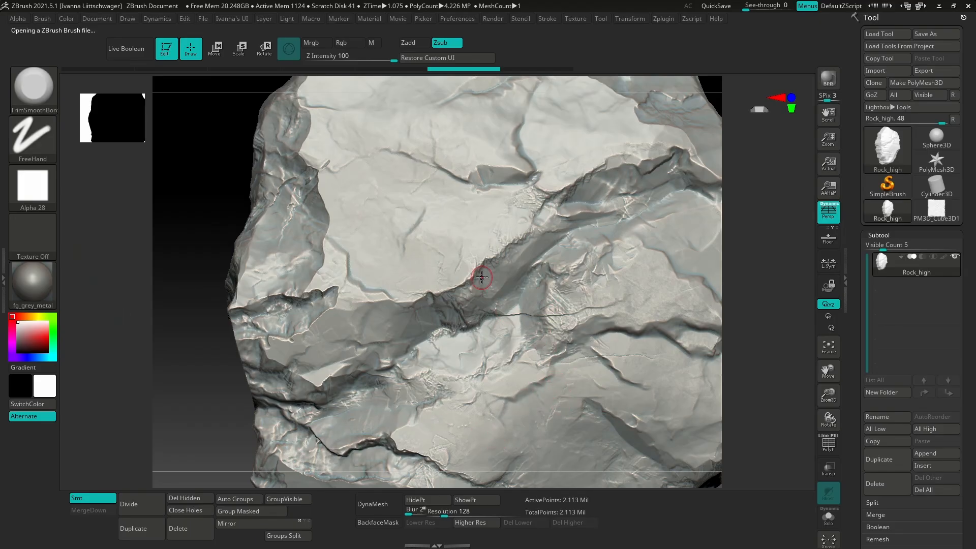
# - Trim the edges of the central ledge and the small side ledge on the rock's front face with TrimSmoothBorder
pyautogui.press('space')
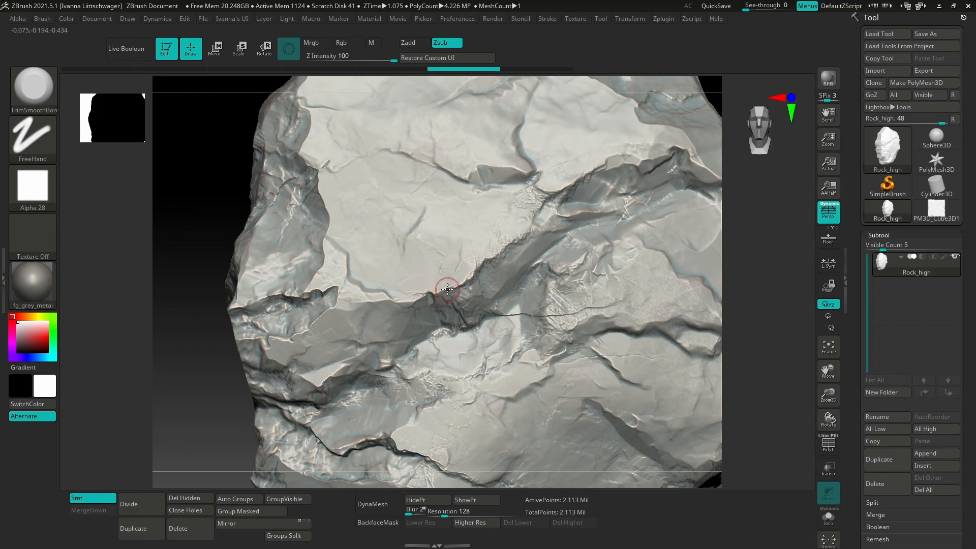
pyautogui.moveTo(452, 288); pyautogui.dragTo(462, 283)
pyautogui.moveTo(461, 283); pyautogui.dragTo(573, 187, button='right')
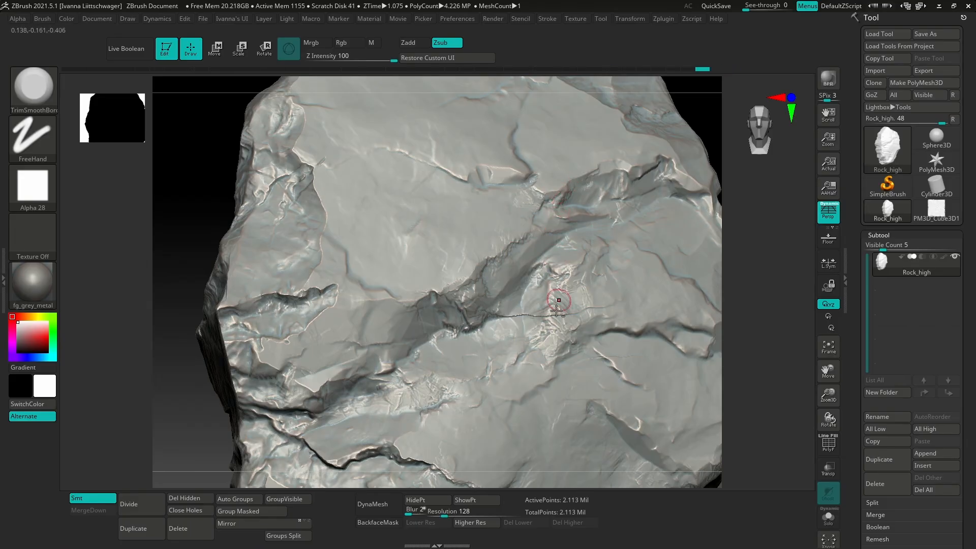
pyautogui.moveTo(436, 353); pyautogui.dragTo(516, 307, button='right')
pyautogui.moveTo(506, 258); pyautogui.dragTo(490, 251, button='right')
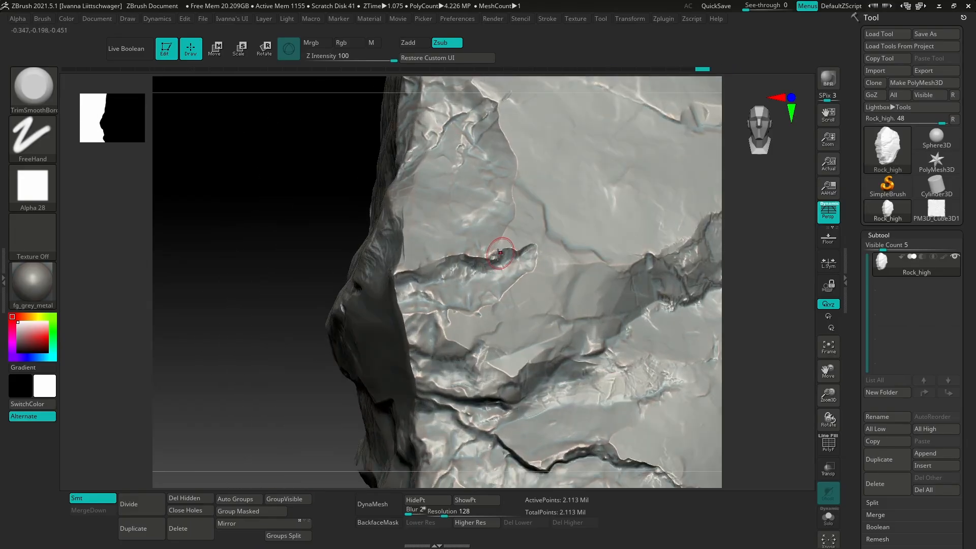
pyautogui.moveTo(498, 255); pyautogui.dragTo(487, 260)
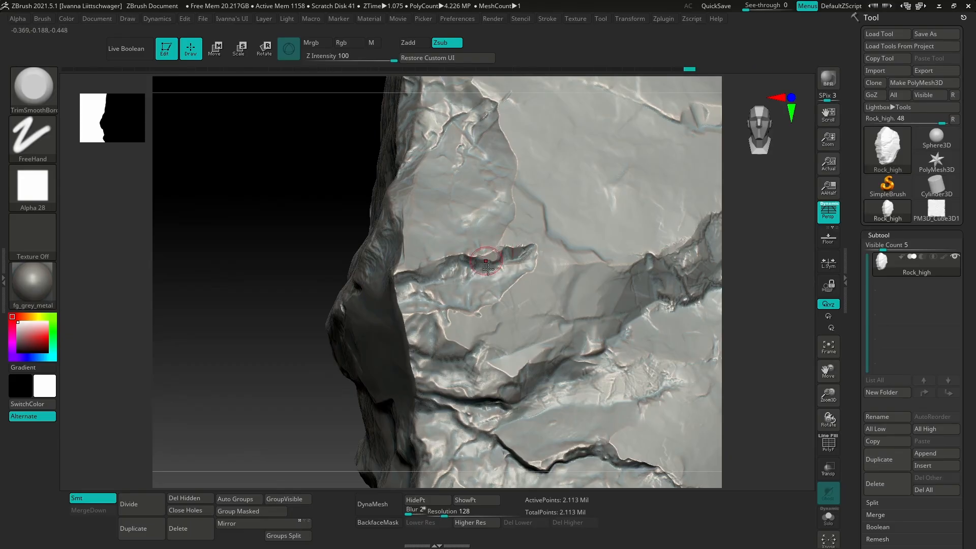
# - Trim the sharp vertical edge between the rock's front and side faces
pyautogui.moveTo(486, 260)
pyautogui.mouseDown(button='right')
pyautogui.moveTo(544, 272)
pyautogui.moveTo(556, 302)
pyautogui.mouseUp(button='right')
pyautogui.press('space')
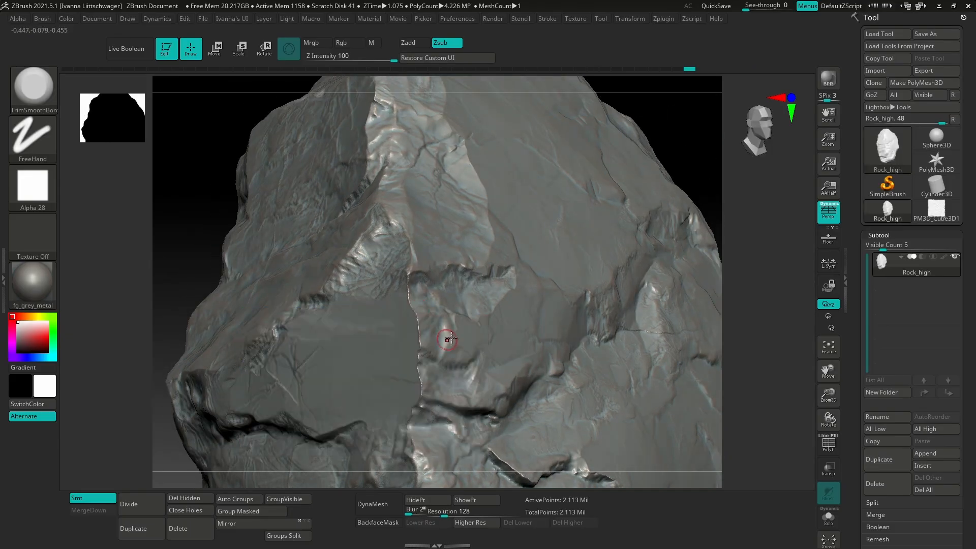
pyautogui.moveTo(446, 337); pyautogui.dragTo(425, 337, button='right')
pyautogui.moveTo(422, 341)
pyautogui.mouseDown()
pyautogui.moveTo(416, 327)
pyautogui.moveTo(421, 351)
pyautogui.mouseUp()
pyautogui.moveTo(508, 331)
pyautogui.mouseDown(button='right')
pyautogui.moveTo(503, 367)
pyautogui.moveTo(425, 402)
pyautogui.mouseUp(button='right')
pyautogui.press('shift')
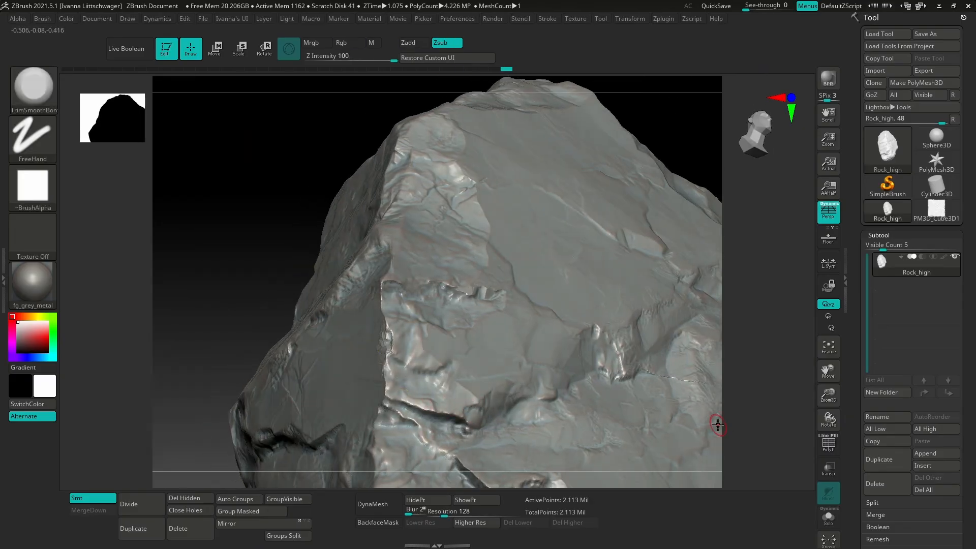
pyautogui.moveTo(717, 425)
pyautogui.mouseDown(button='right')
pyautogui.moveTo(584, 392)
pyautogui.moveTo(549, 400)
pyautogui.moveTo(534, 359)
pyautogui.mouseUp(button='right')
# - Load the first boulder brush from the Cliff_Boulder brush folder
pyautogui.press(',')
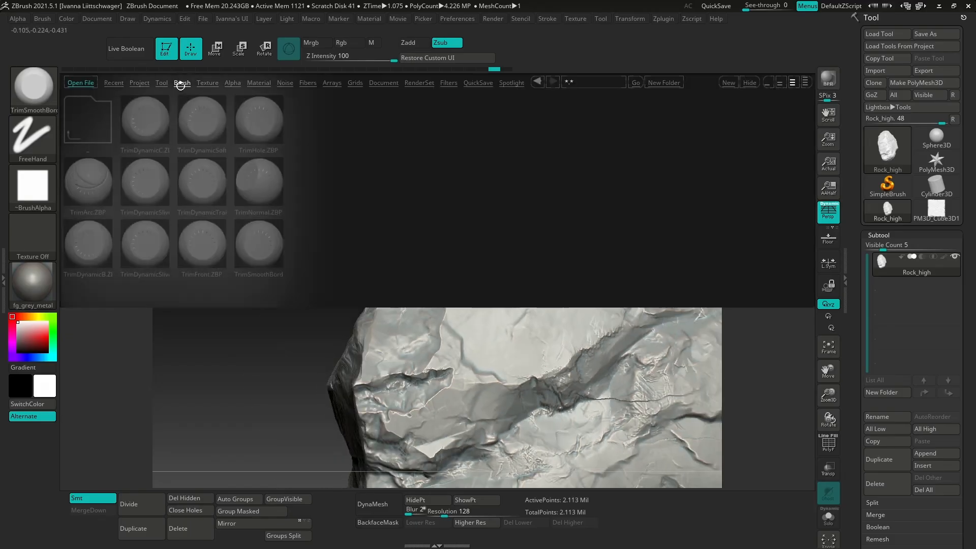
pyautogui.click(182, 83)
pyautogui.click(152, 251)
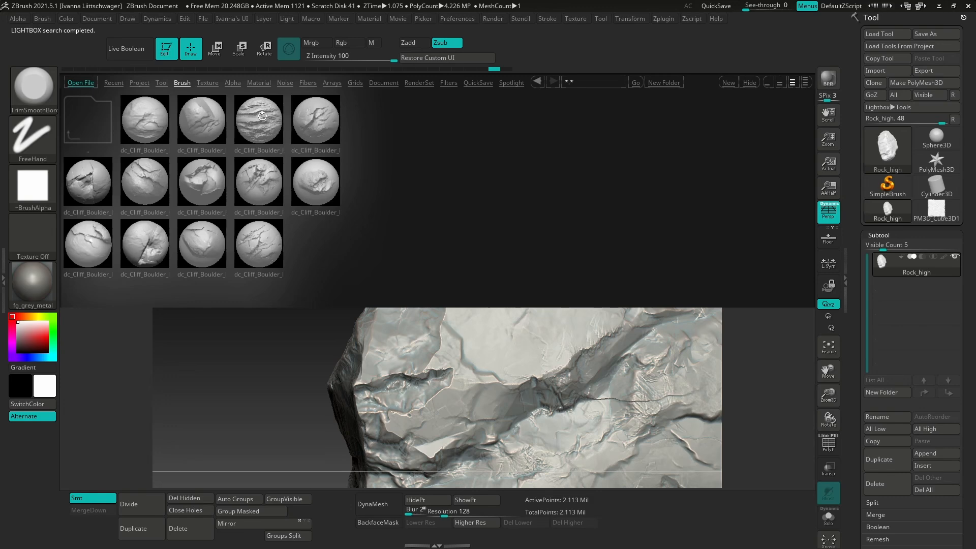
pyautogui.doubleClick(140, 123)
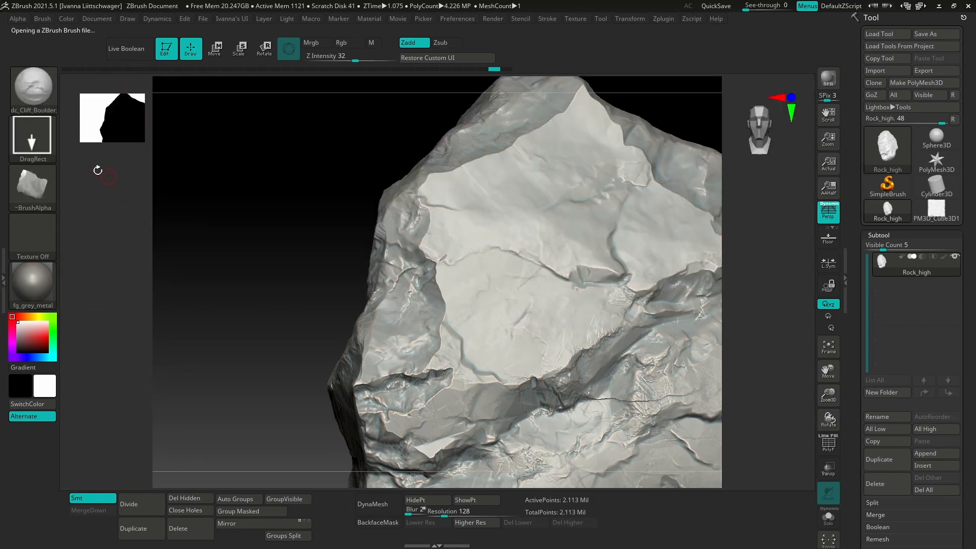
# - Check the brushes in the Boulder folder and load the dc_Cliff_Boulder_Drag_11 brush from the Cliff_Boulder folder
pyautogui.press(',')
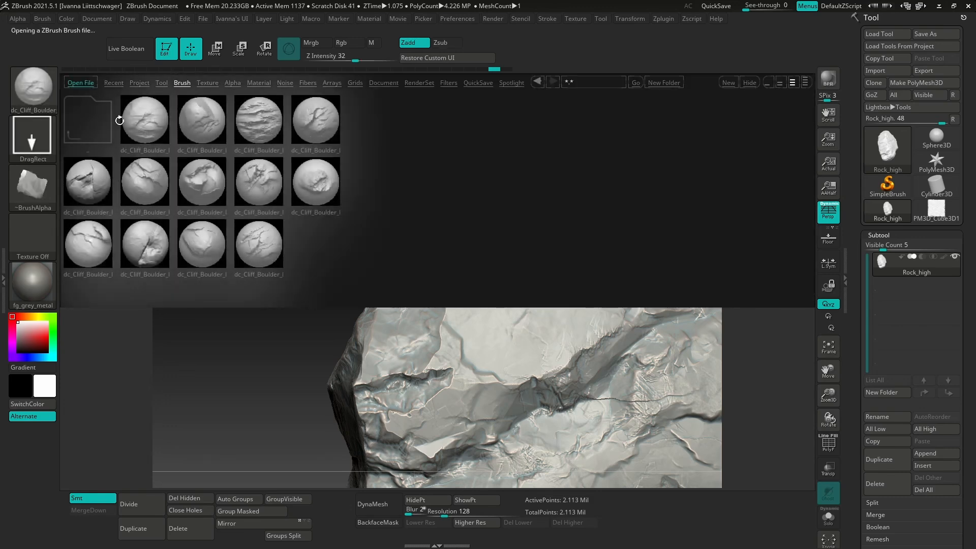
pyautogui.click(108, 144)
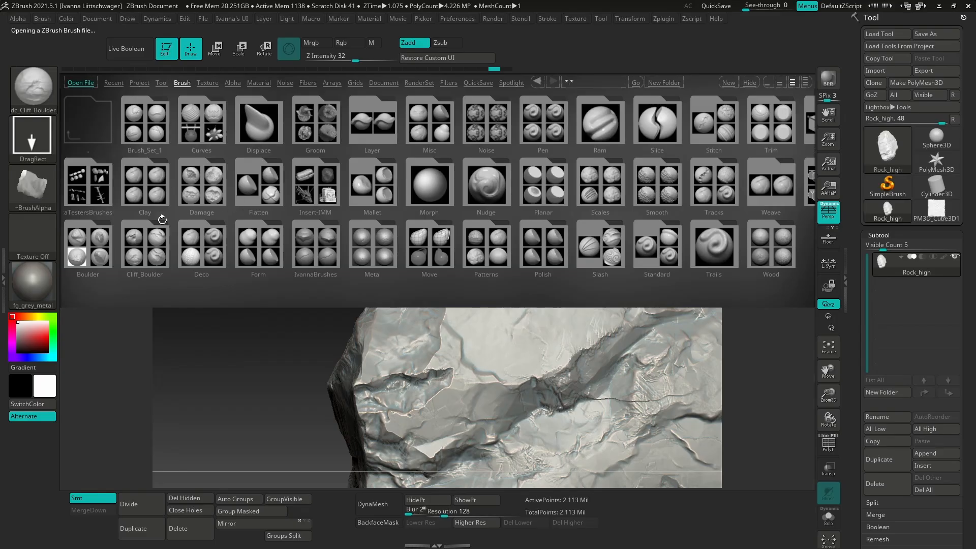
pyautogui.doubleClick(93, 241)
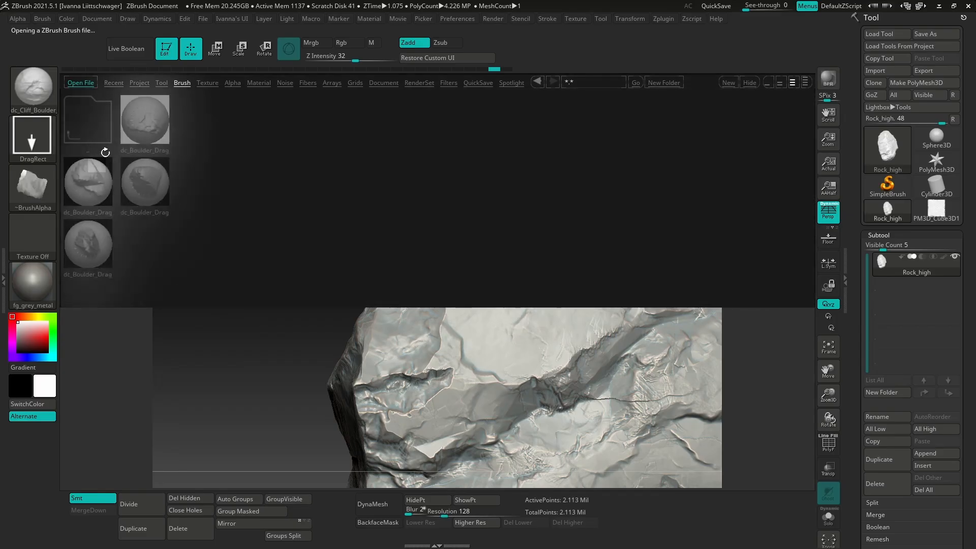
pyautogui.doubleClick(102, 116)
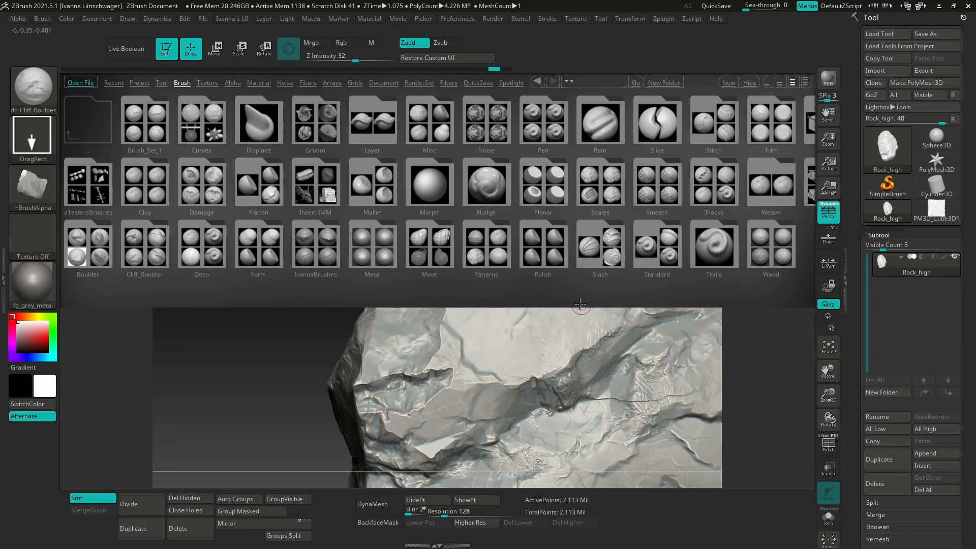
pyautogui.doubleClick(153, 246)
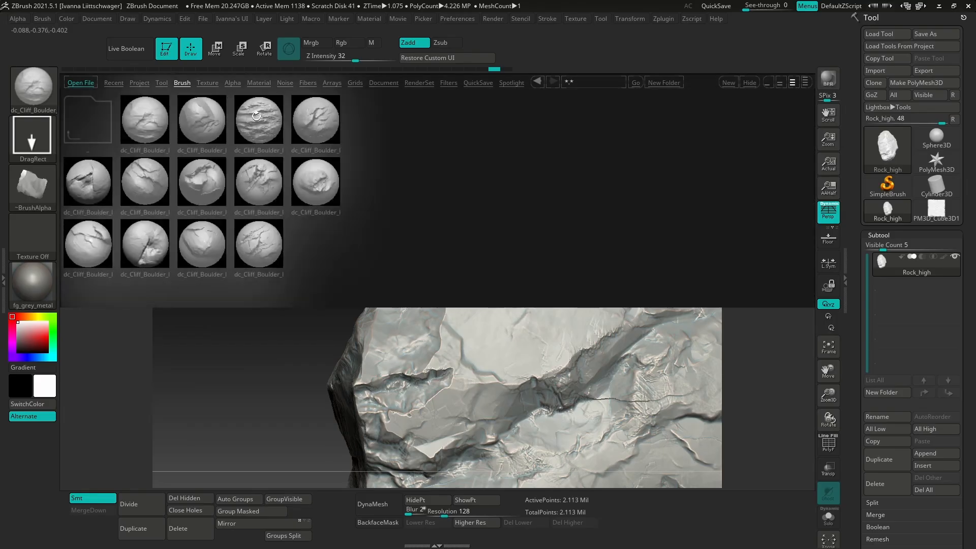
pyautogui.doubleClick(257, 227)
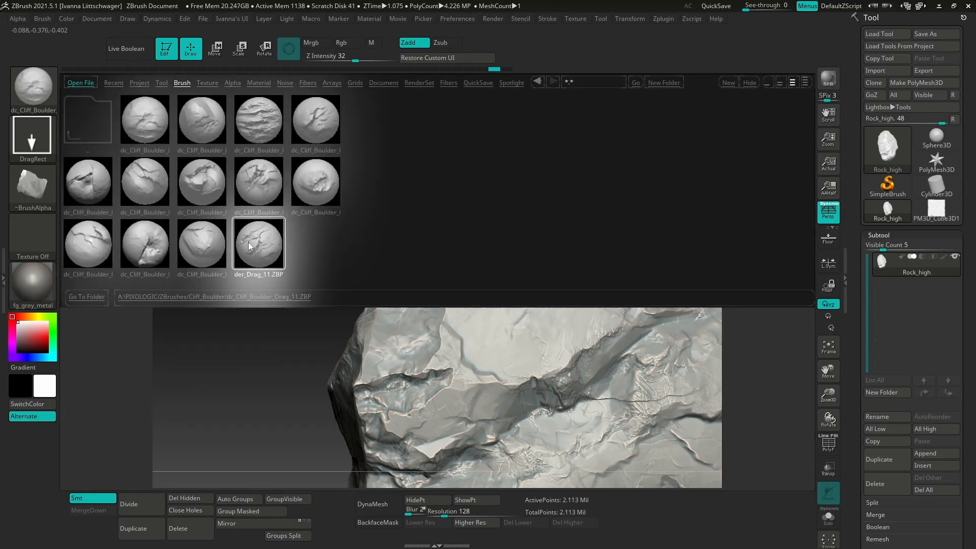
# - Set the cliff boulder brush's Z Intensity to 23
pyautogui.keyDown('alt'); pyautogui.moveTo(587, 425); pyautogui.dragTo(512, 369, button='right'); pyautogui.keyUp('alt')
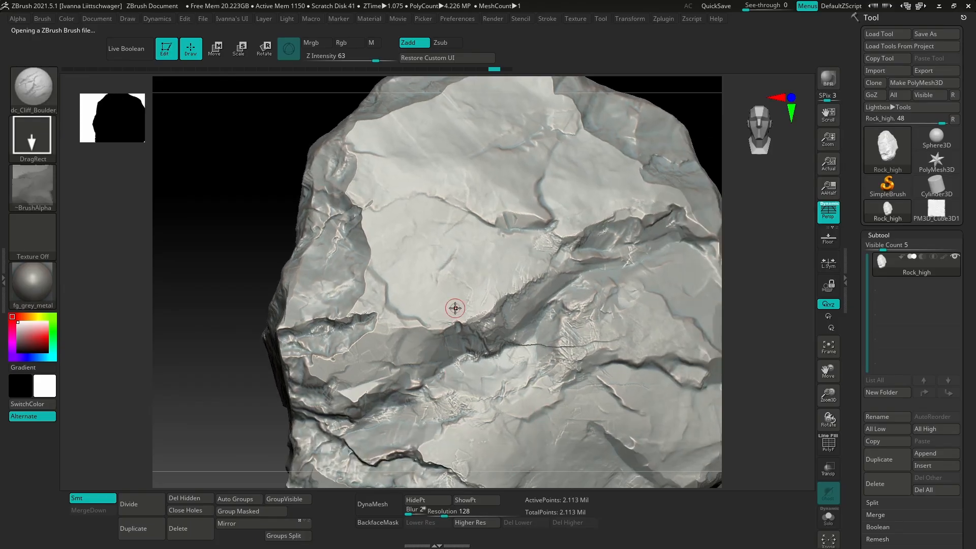
pyautogui.moveTo(455, 308); pyautogui.dragTo(486, 318, button='right')
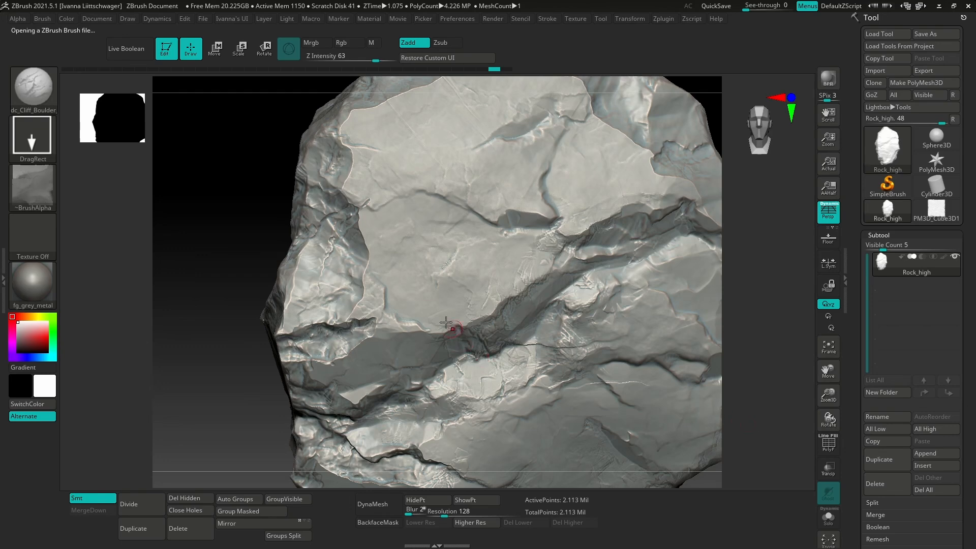
pyautogui.press('space')
pyautogui.moveTo(455, 336); pyautogui.dragTo(447, 336)
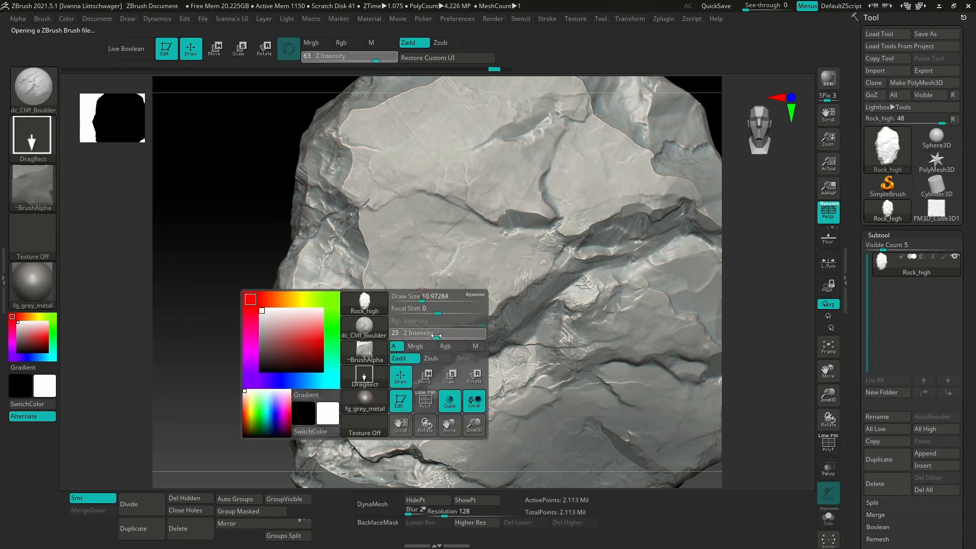
# - Remesh the rock with DynaMesh at a resolution of 1128
pyautogui.press('ctrl')
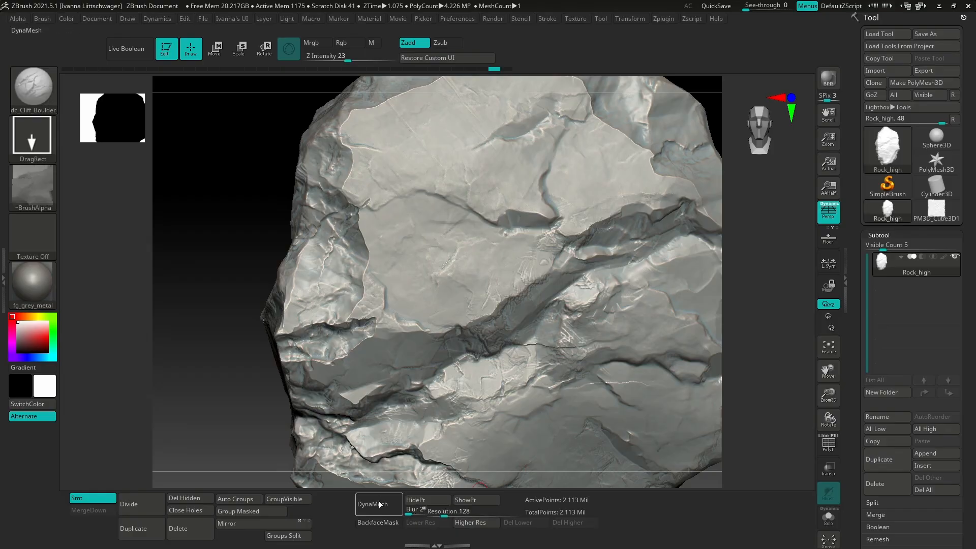
pyautogui.click(446, 511)
pyautogui.write('1128')
pyautogui.press('Return')
pyautogui.click(373, 504)
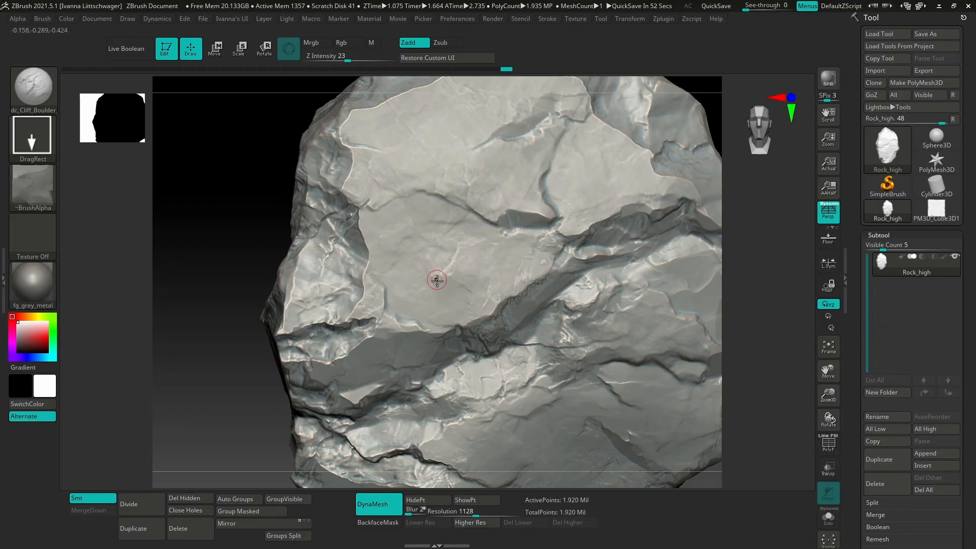
# - Stamp two large cliff crack patterns onto the rock's front face, one on the upper area and one across the central ledge
pyautogui.moveTo(488, 272); pyautogui.dragTo(429, 108)
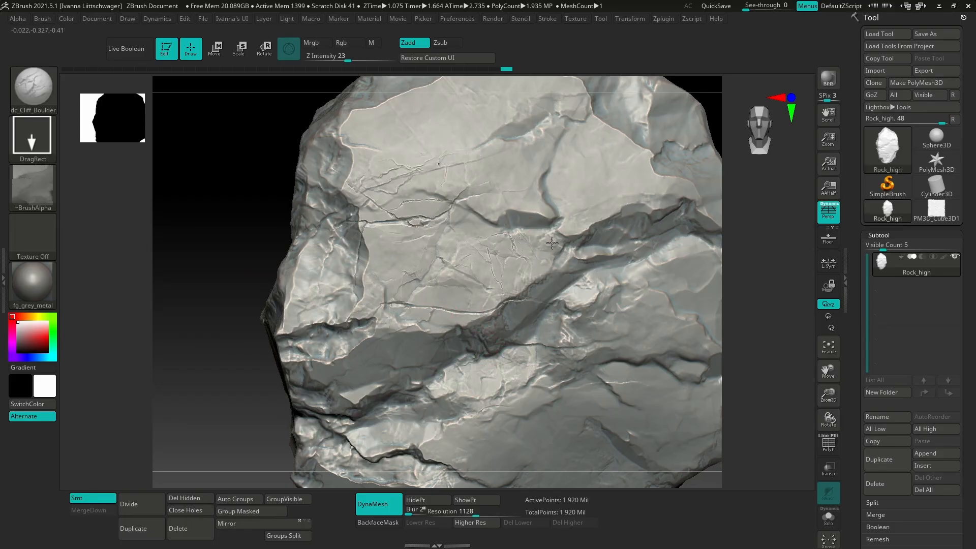
pyautogui.moveTo(520, 232)
pyautogui.mouseDown()
pyautogui.moveTo(608, 281)
pyautogui.moveTo(623, 341)
pyautogui.moveTo(589, 412)
pyautogui.moveTo(511, 449)
pyautogui.moveTo(471, 454)
pyautogui.mouseUp()
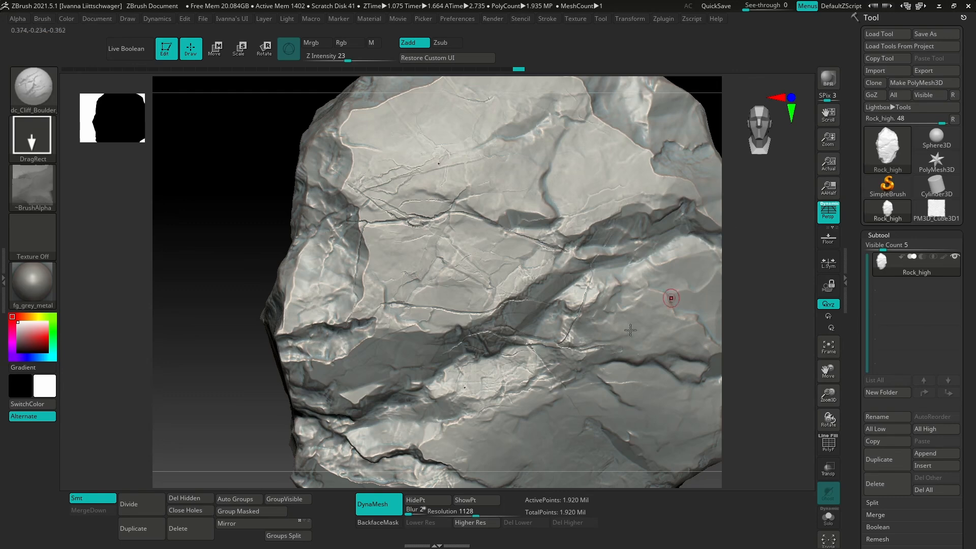
pyautogui.keyDown('alt'); pyautogui.moveTo(558, 426); pyautogui.dragTo(511, 389, button='right'); pyautogui.keyUp('alt')
pyautogui.moveTo(530, 464); pyautogui.dragTo(524, 414, button='right')
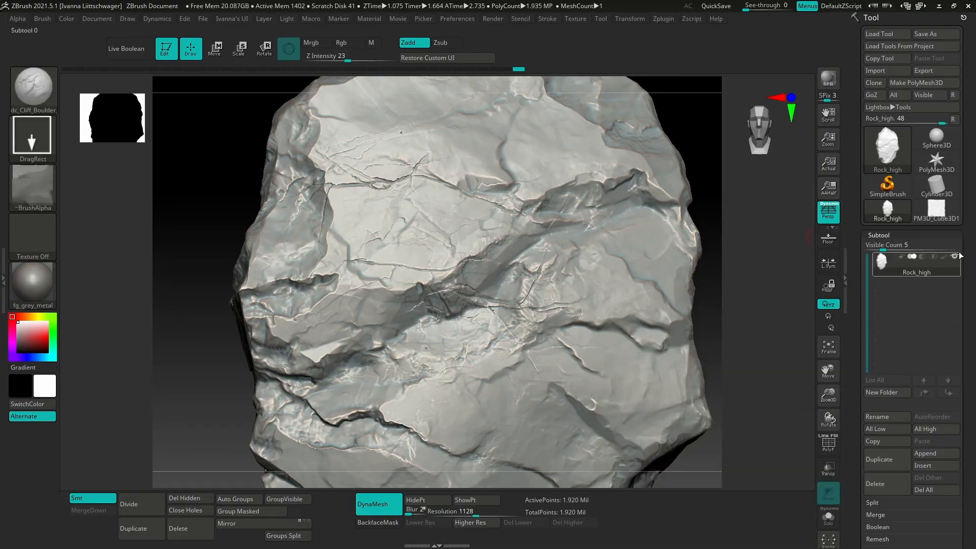
# - Append a Cube3D as a new subtool and view it with the rock hidden
pyautogui.click(933, 453)
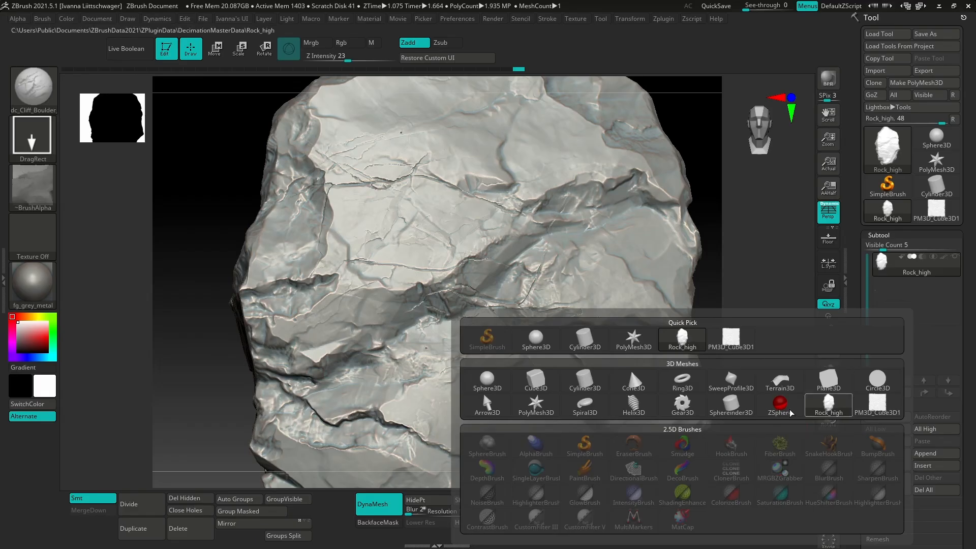
pyautogui.click(537, 380)
pyautogui.scroll(-5, 467, 353)
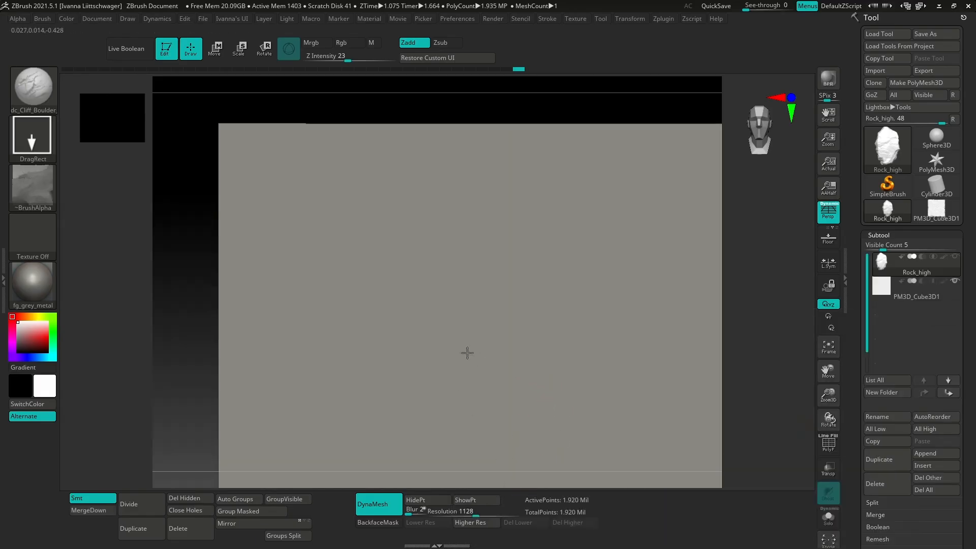
pyautogui.moveTo(479, 349); pyautogui.dragTo(606, 423)
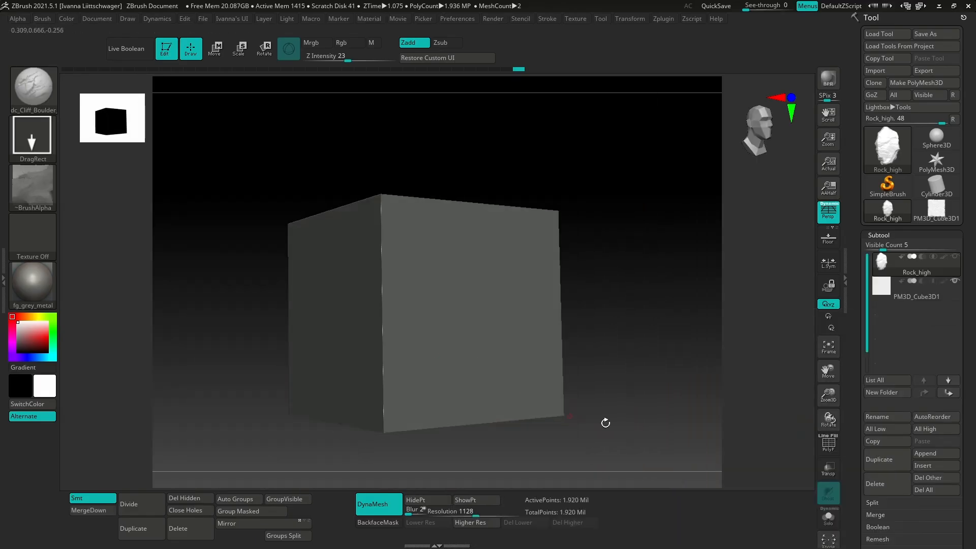
pyautogui.moveTo(554, 387); pyautogui.dragTo(568, 390)
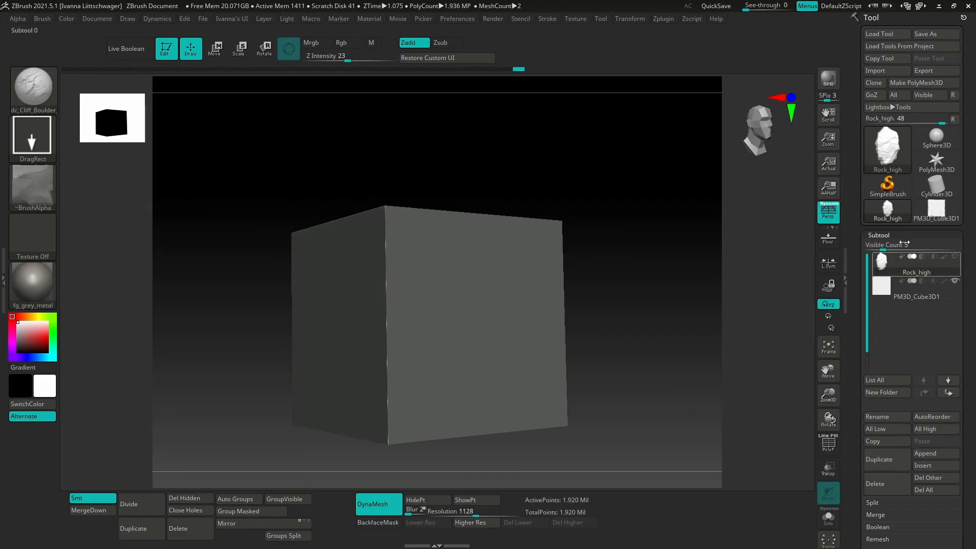
# - Switch to the PM3D_Cube3D1 tool and view the sculpted wooden beam from several angles
pyautogui.click(934, 212)
pyautogui.moveTo(583, 422); pyautogui.dragTo(522, 366)
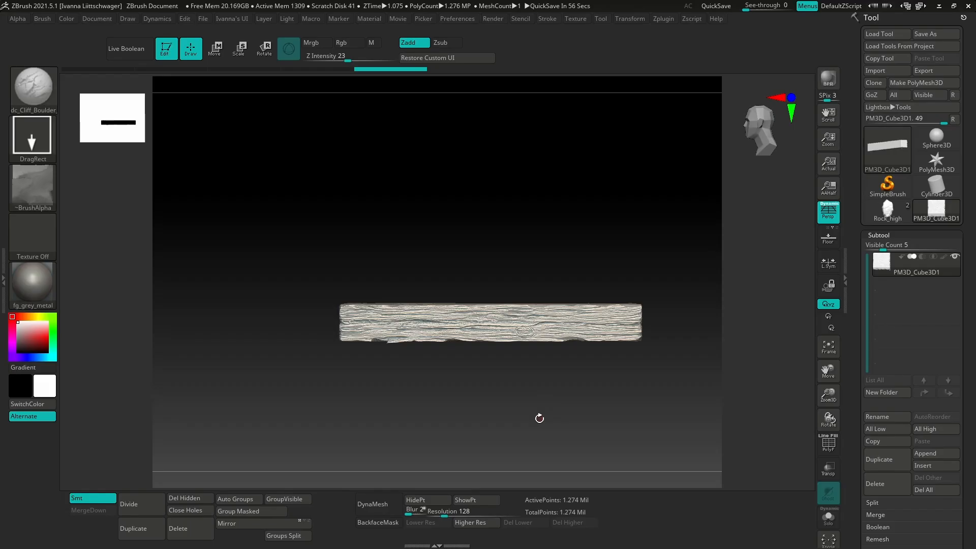
pyautogui.moveTo(539, 418)
pyautogui.mouseDown()
pyautogui.moveTo(529, 390)
pyautogui.moveTo(543, 409)
pyautogui.mouseUp()
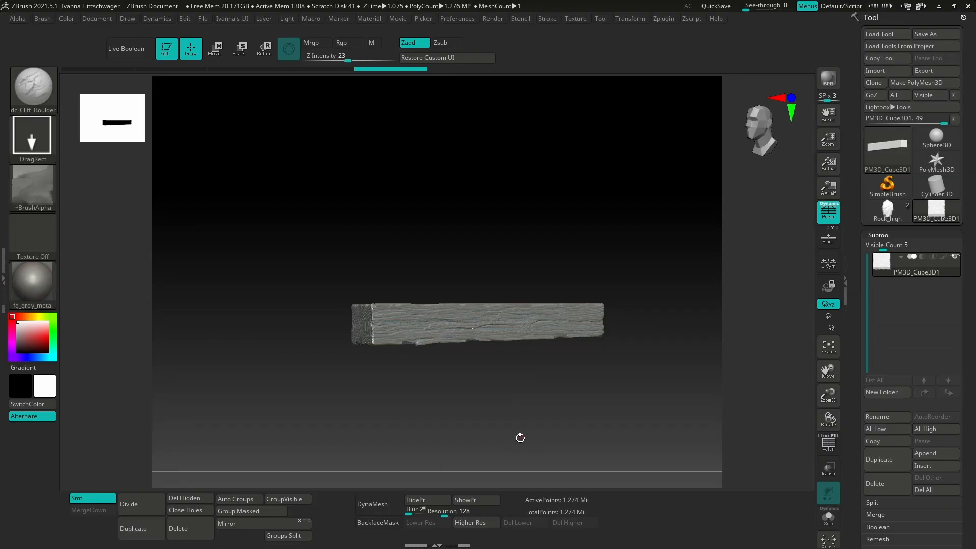
# - Flatten the sculpted wooden beam vertically into a thin plank with the transform gizmo and view it from above and the side
pyautogui.moveTo(510, 377); pyautogui.dragTo(638, 373)
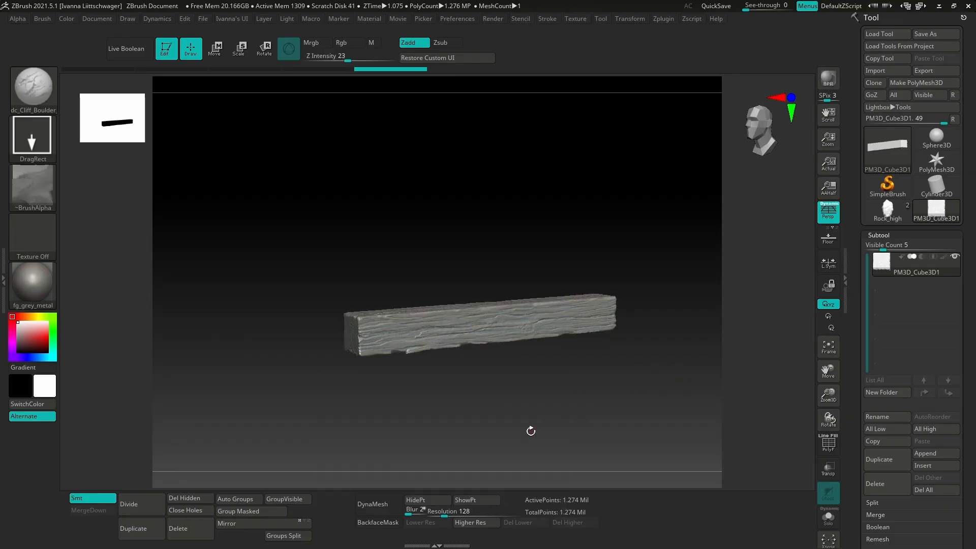
pyautogui.moveTo(532, 397); pyautogui.dragTo(536, 379)
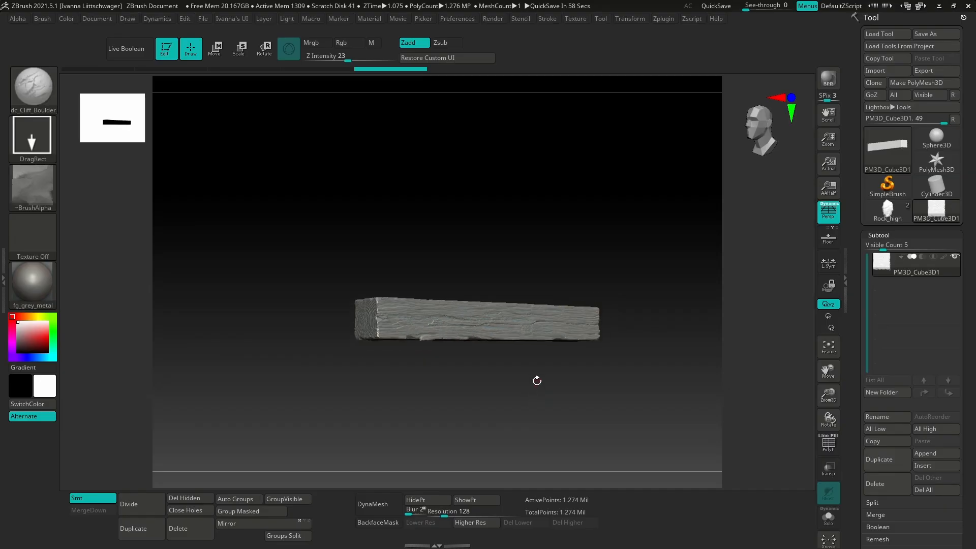
pyautogui.press('w')
pyautogui.moveTo(488, 308); pyautogui.dragTo(481, 349)
pyautogui.moveTo(590, 407); pyautogui.dragTo(576, 469)
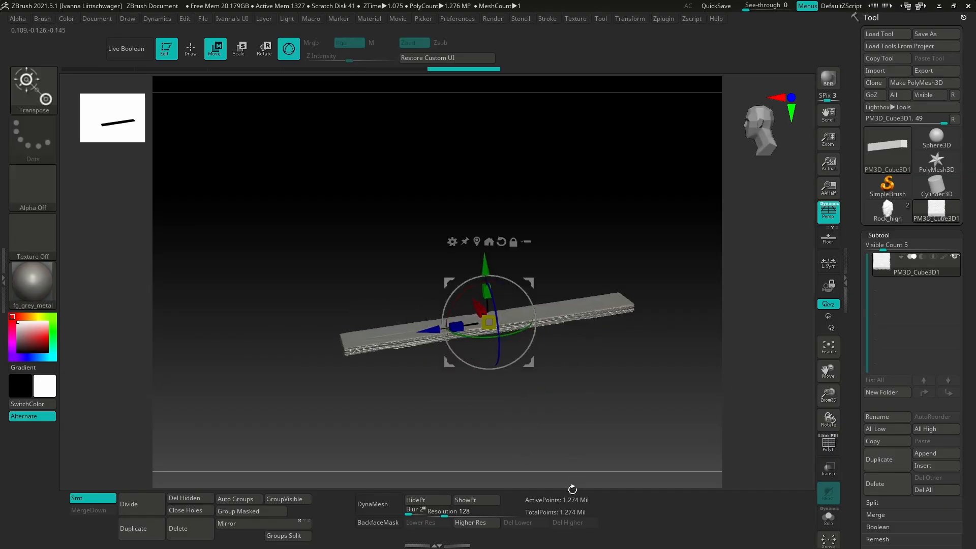
pyautogui.keyDown('shift'); pyautogui.moveTo(545, 398); pyautogui.dragTo(548, 441); pyautogui.keyUp('shift')
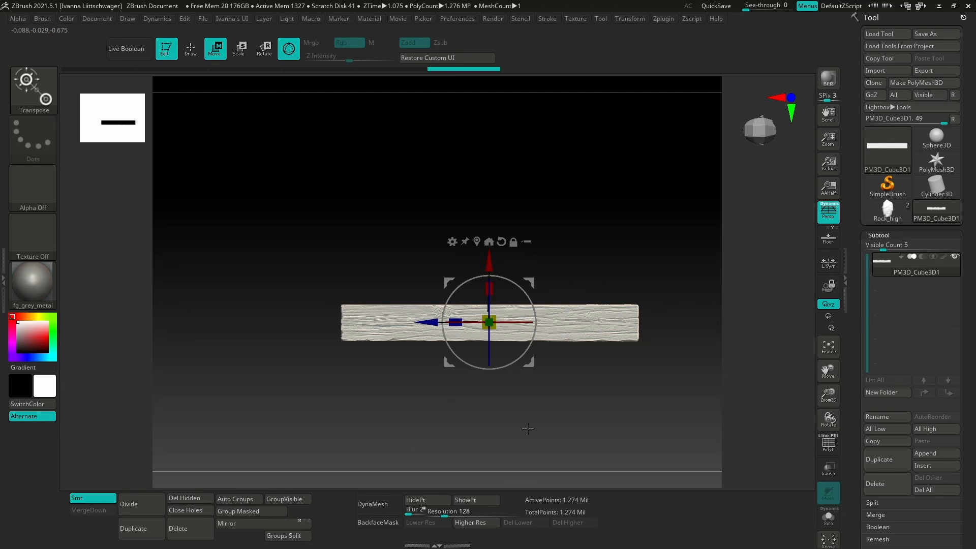
pyautogui.moveTo(528, 428); pyautogui.dragTo(632, 394)
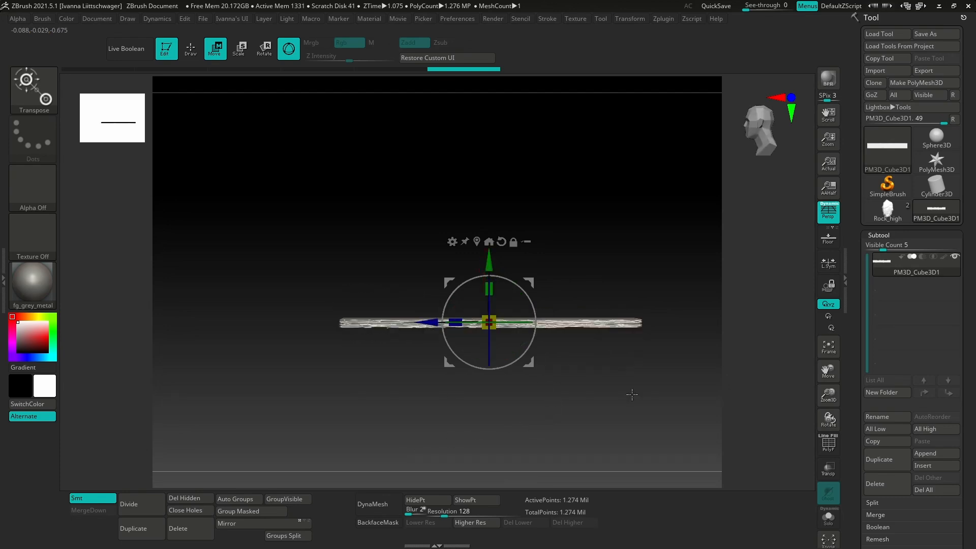
pyautogui.moveTo(532, 412); pyautogui.dragTo(635, 414)
# - Switch back to the Rock_high tool and select its PM3D_Cube3D1 subtool
pyautogui.click(891, 209)
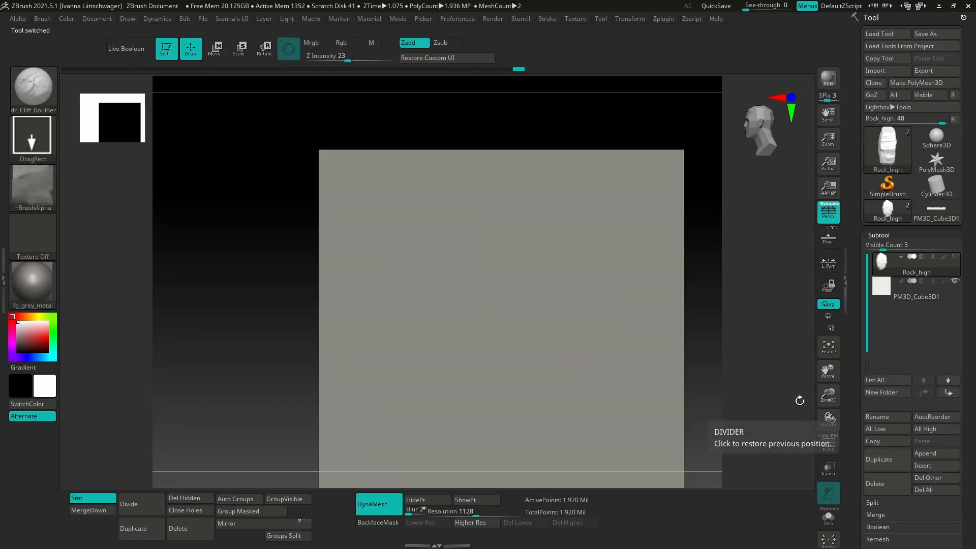
pyautogui.click(911, 294)
pyautogui.keyDown('alt'); pyautogui.moveTo(593, 414); pyautogui.dragTo(523, 394, button='right'); pyautogui.keyUp('alt')
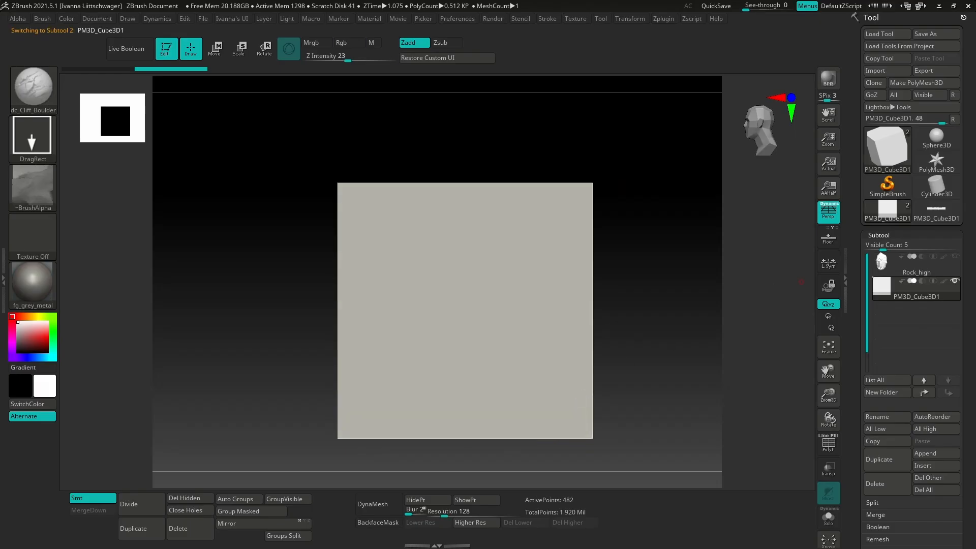
# - Scale the cube non-uniformly into a tall, narrow upright block
pyautogui.press('r')
pyautogui.moveTo(573, 433); pyautogui.dragTo(554, 426, button='right')
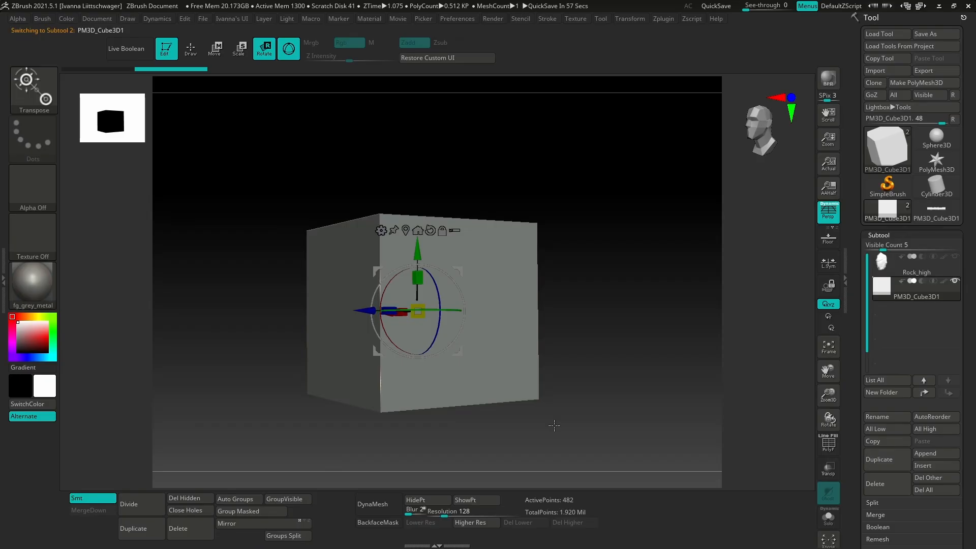
pyautogui.moveTo(554, 426); pyautogui.dragTo(576, 395, button='right')
pyautogui.moveTo(410, 292); pyautogui.dragTo(427, 311)
pyautogui.moveTo(432, 315); pyautogui.dragTo(472, 330, button='right')
pyautogui.moveTo(383, 301); pyautogui.dragTo(400, 294)
pyautogui.moveTo(401, 294); pyautogui.dragTo(521, 426, button='right')
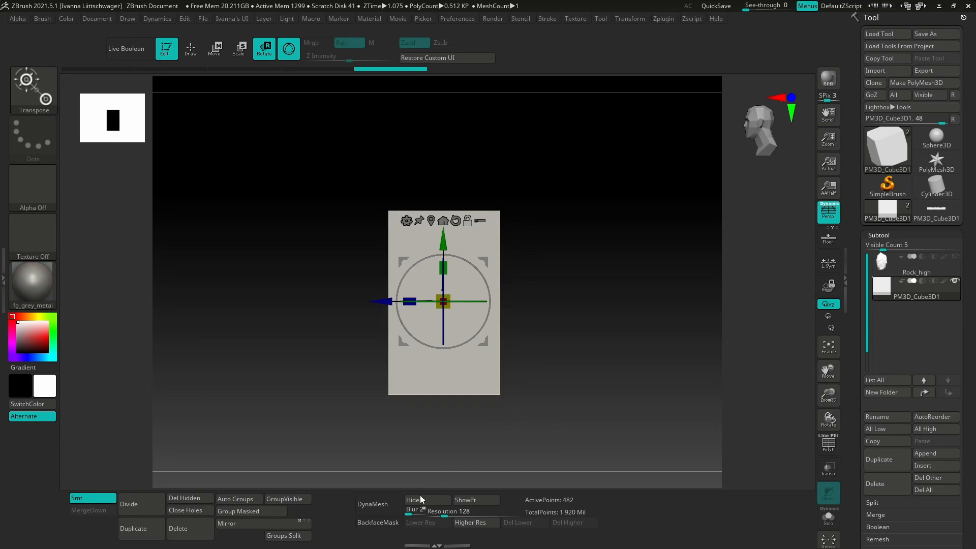
# - Show the block's wireframe and remesh it with DynaMesh at a resolution of 128
pyautogui.hotkey('shift', 'f')
pyautogui.moveTo(587, 323); pyautogui.dragTo(594, 419, button='right')
pyautogui.moveTo(529, 390)
pyautogui.keyDown('alt'); pyautogui.mouseDown(button='right')
pyautogui.moveTo(532, 408)
pyautogui.moveTo(547, 411)
pyautogui.moveTo(529, 407)
pyautogui.mouseUp(button='right'); pyautogui.keyUp('alt')
pyautogui.click(378, 503)
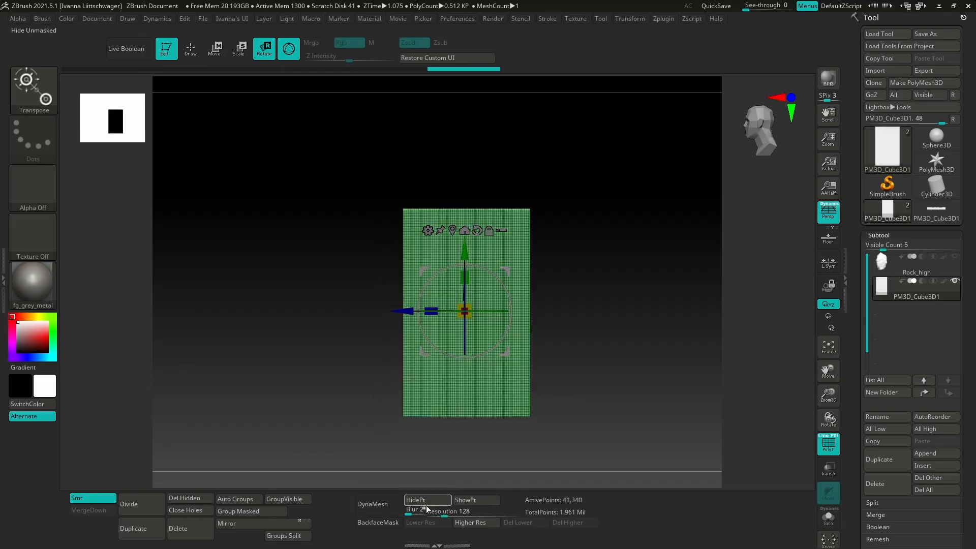
pyautogui.keyDown('alt'); pyautogui.moveTo(562, 405); pyautogui.dragTo(558, 361, button='right'); pyautogui.keyUp('alt')
pyautogui.press('space')
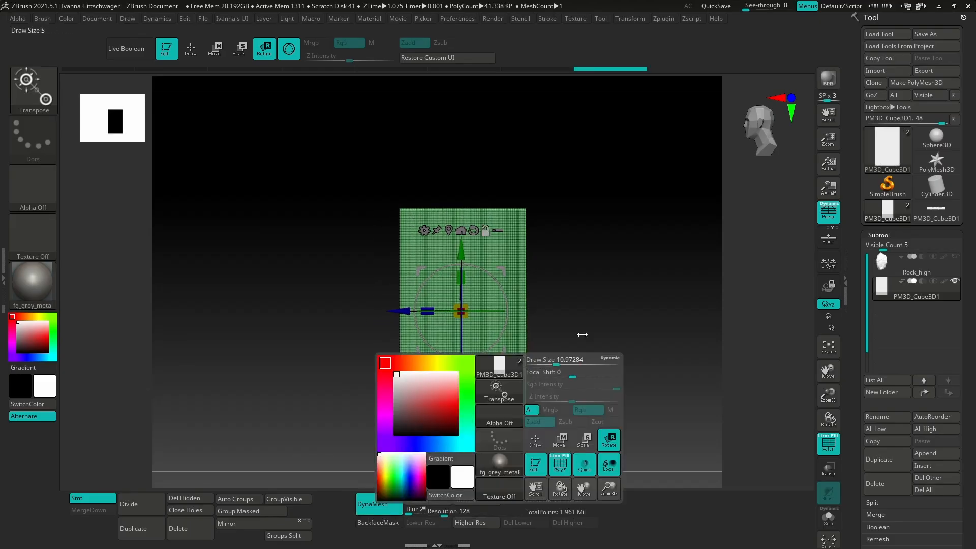
pyautogui.keyDown('alt'); pyautogui.moveTo(573, 362); pyautogui.dragTo(563, 344); pyautogui.keyUp('alt')
pyautogui.keyDown('alt'); pyautogui.moveTo(554, 353); pyautogui.dragTo(555, 377, button='right'); pyautogui.keyUp('alt')
# - Toggle the wireframe display to check the remeshed block, and undo the DynaMesh remesh
pyautogui.hotkey('shift', 'f')
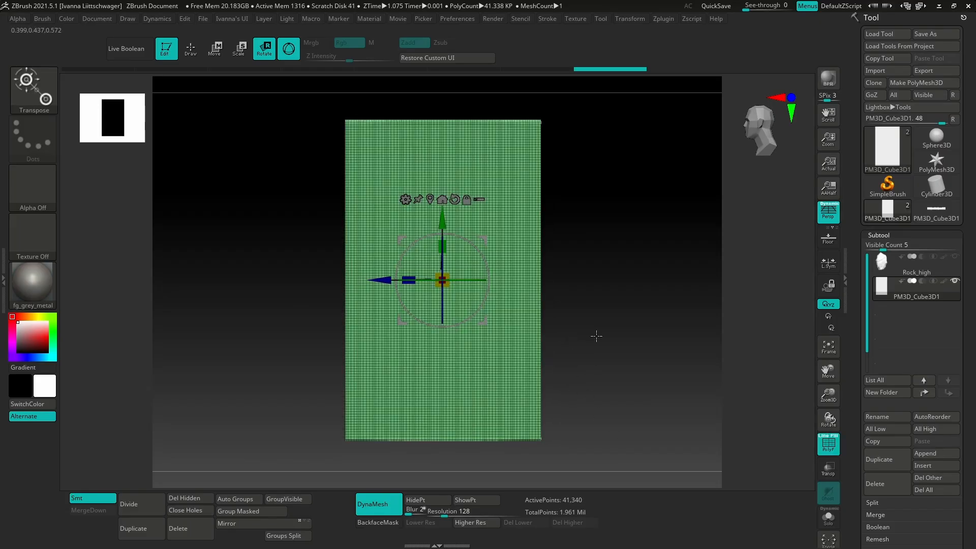
pyautogui.hotkey('shift', 'f')
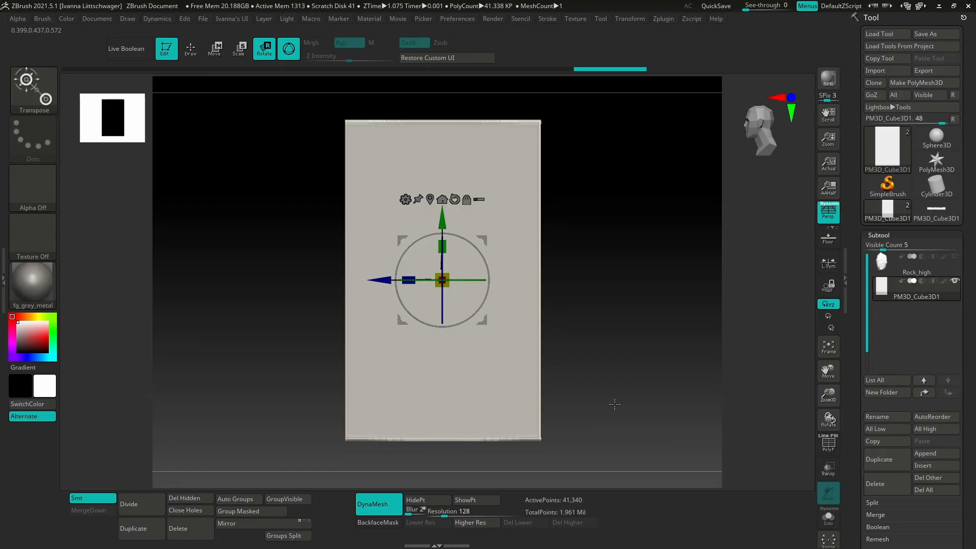
pyautogui.hotkey('ctrl', 'z')
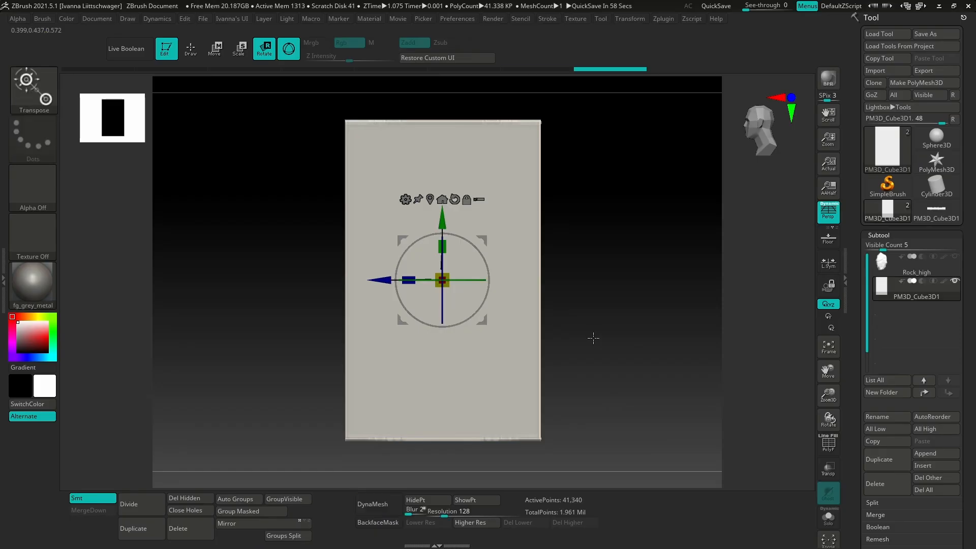
pyautogui.hotkey('shift', 'f')
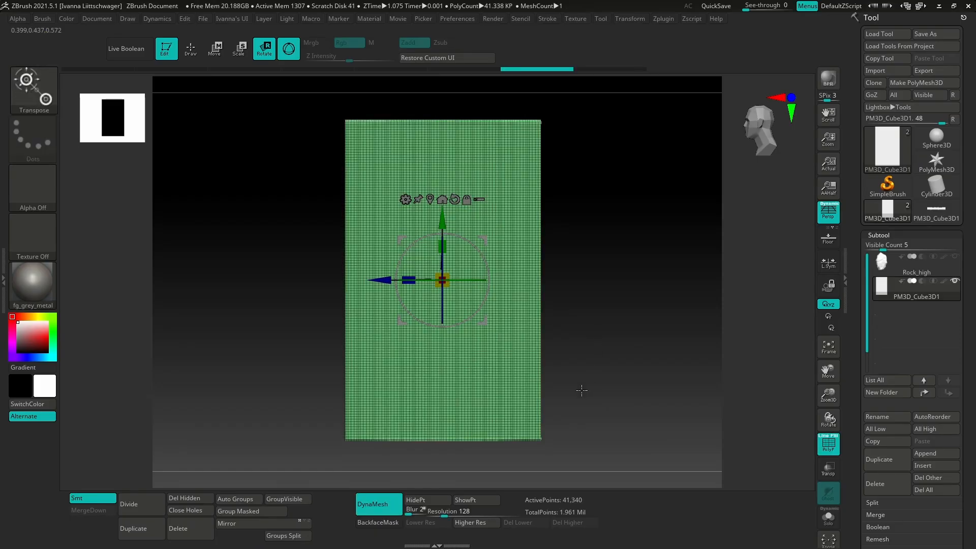
pyautogui.hotkey('ctrl', 'z')
pyautogui.hotkey('ctrl', 'z')
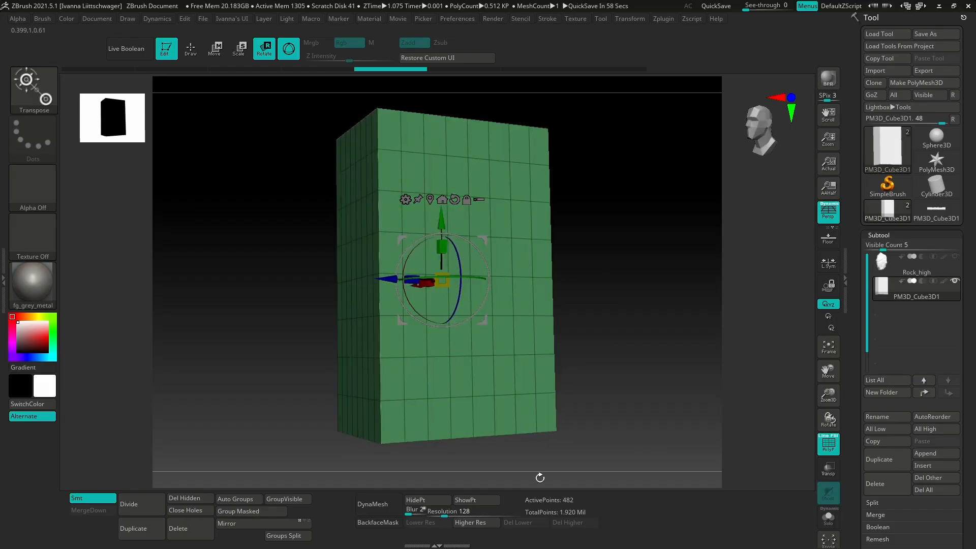
# - Try a Standard brush stroke down the low-poly block's front vertical edge and undo it
pyautogui.press('v')
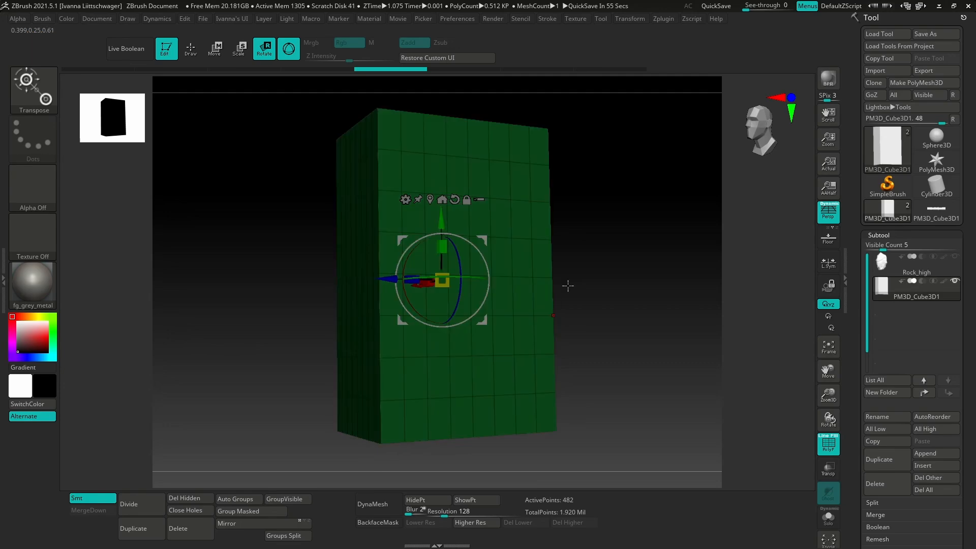
pyautogui.press('v')
pyautogui.press('b')
pyautogui.press('s')
pyautogui.press('t')
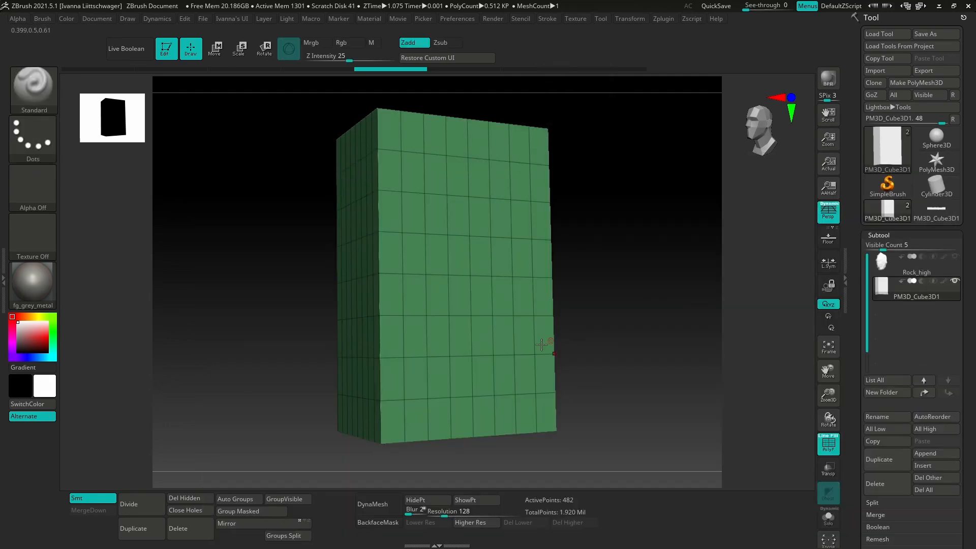
pyautogui.press('space')
pyautogui.moveTo(552, 346); pyautogui.dragTo(559, 346)
pyautogui.moveTo(403, 295)
pyautogui.mouseDown()
pyautogui.moveTo(398, 274)
pyautogui.moveTo(381, 318)
pyautogui.moveTo(398, 256)
pyautogui.moveTo(359, 359)
pyautogui.moveTo(360, 209)
pyautogui.moveTo(397, 351)
pyautogui.mouseUp()
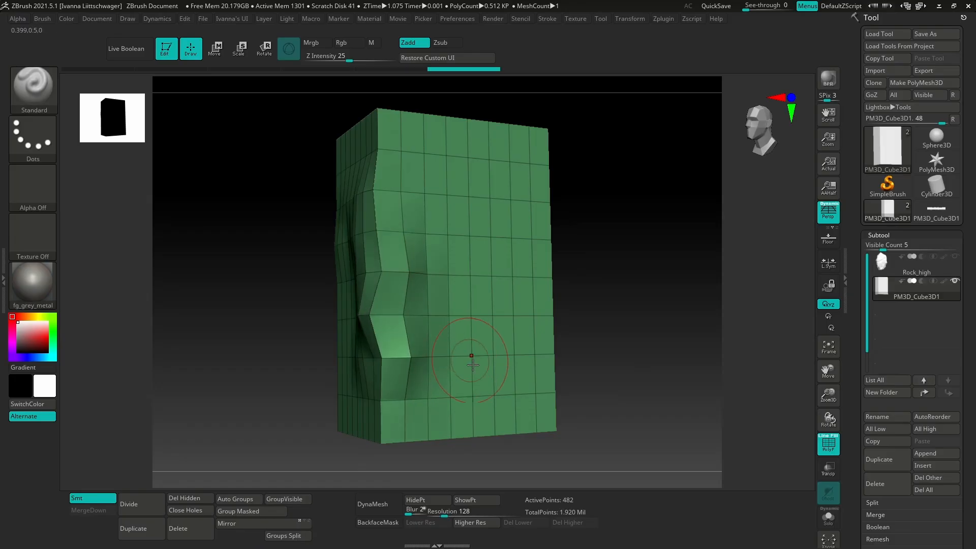
pyautogui.moveTo(470, 353)
pyautogui.mouseDown(button='right')
pyautogui.moveTo(514, 348)
pyautogui.moveTo(466, 356)
pyautogui.moveTo(453, 375)
pyautogui.moveTo(478, 384)
pyautogui.mouseUp(button='right')
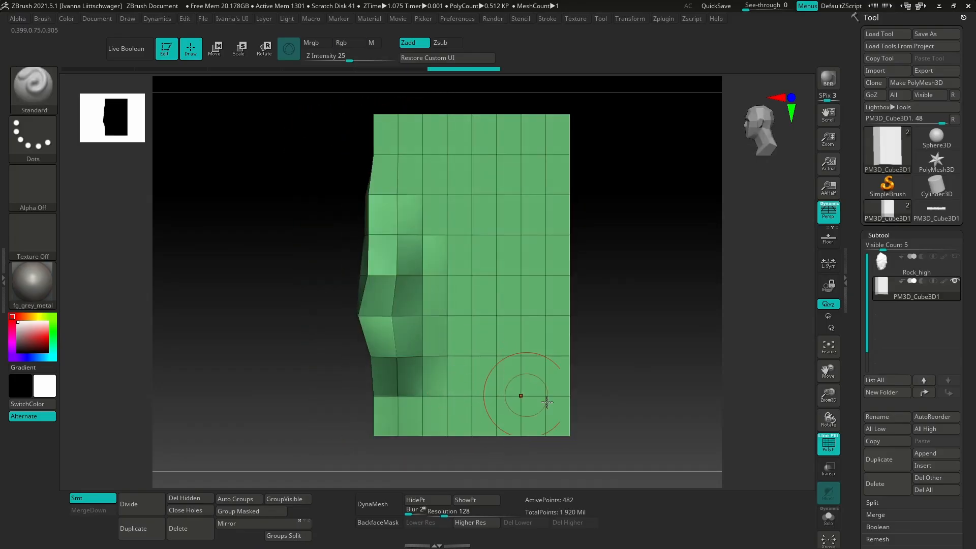
pyautogui.hotkey('ctrl', 'z')
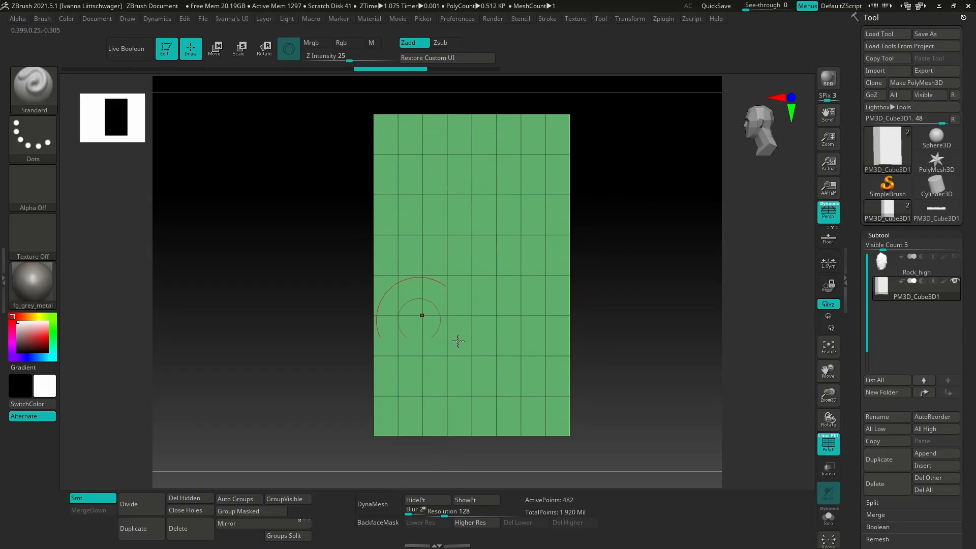
# - Remesh the block with DynaMesh at a resolution of 528 and inspect its dense wireframe up close
pyautogui.moveTo(450, 513); pyautogui.dragTo(461, 513)
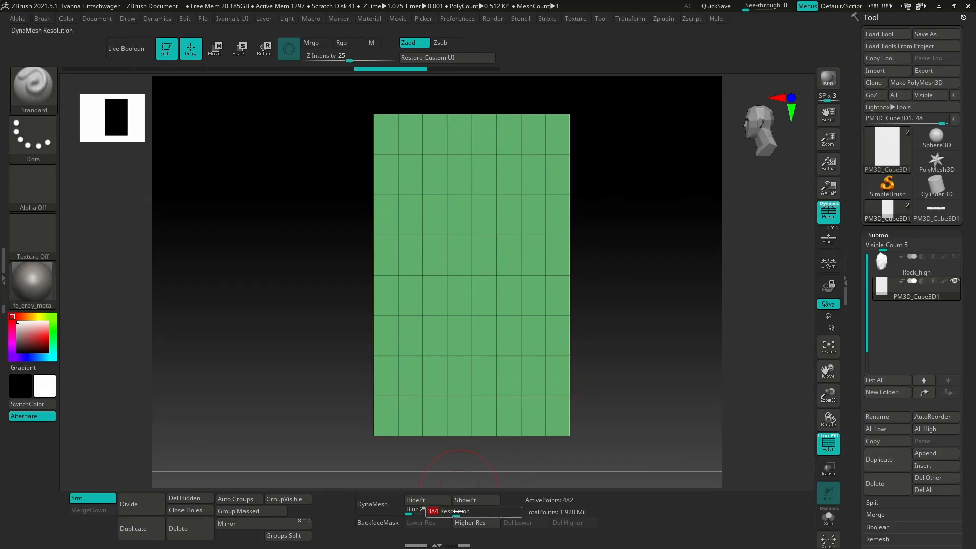
pyautogui.moveTo(458, 512); pyautogui.dragTo(461, 513)
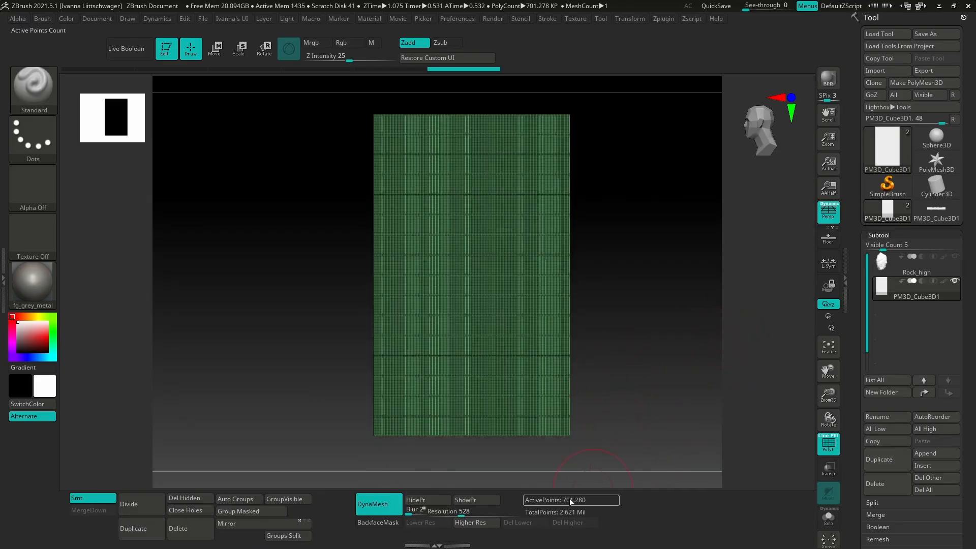
pyautogui.moveTo(528, 367); pyautogui.dragTo(590, 370, button='right')
pyautogui.moveTo(450, 358)
pyautogui.keyDown('ctrl'); pyautogui.mouseDown(button='right')
pyautogui.moveTo(545, 382)
pyautogui.moveTo(467, 366)
pyautogui.moveTo(600, 442)
pyautogui.moveTo(570, 432)
pyautogui.moveTo(537, 447)
pyautogui.mouseUp(button='right'); pyautogui.keyUp('ctrl')
# - Hide the wireframe, try a Standard brush stroke with a smaller draw size on the block's face, and undo the stroke
pyautogui.press('space')
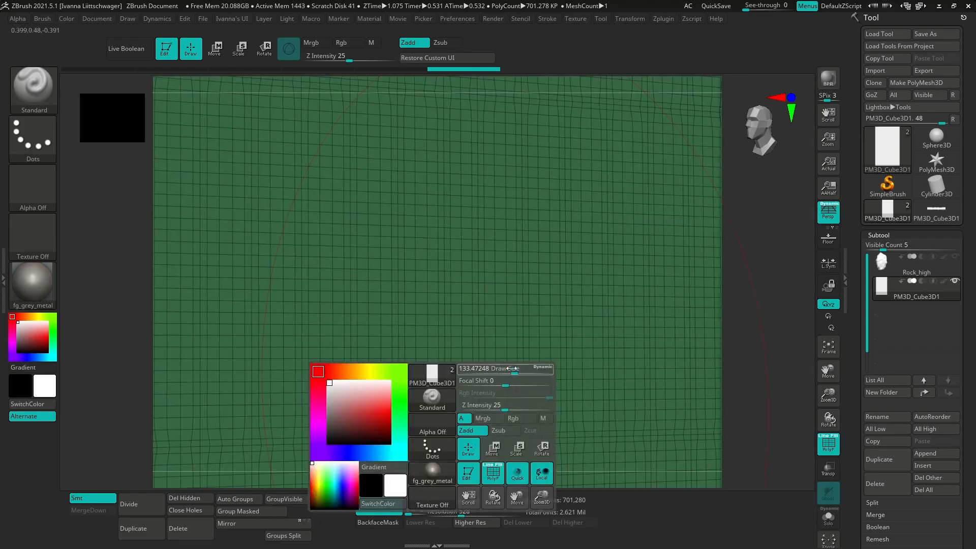
pyautogui.moveTo(509, 367); pyautogui.dragTo(481, 368)
pyautogui.moveTo(495, 371)
pyautogui.keyDown('shift'); pyautogui.mouseDown(button='right')
pyautogui.moveTo(585, 421)
pyautogui.moveTo(552, 399)
pyautogui.moveTo(473, 399)
pyautogui.moveTo(505, 390)
pyautogui.mouseUp(button='right'); pyautogui.keyUp('shift')
pyautogui.hotkey('shift', 'f')
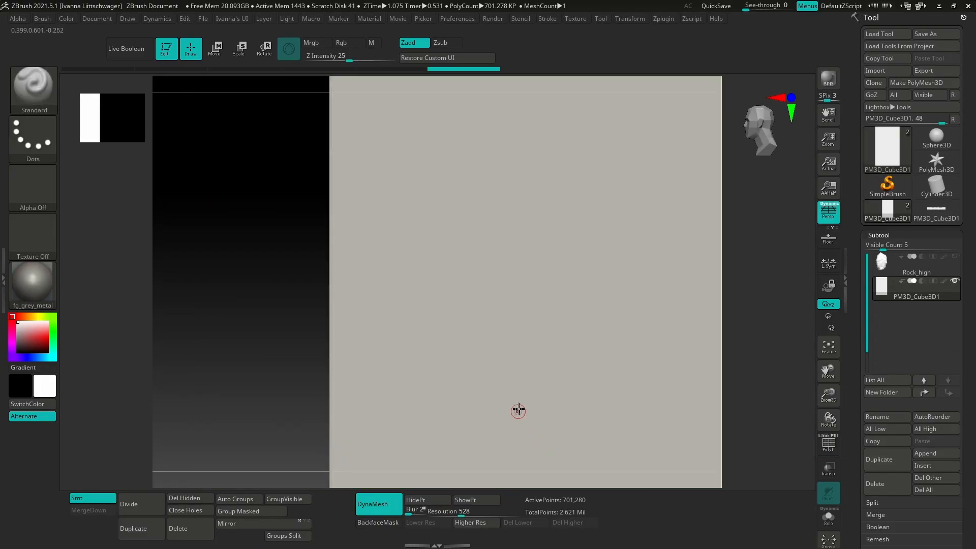
pyautogui.press('space')
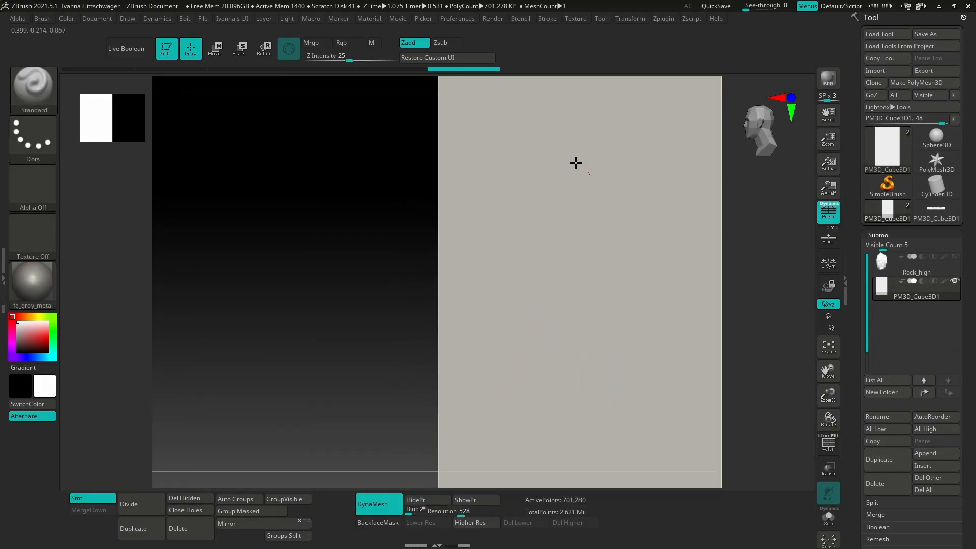
pyautogui.moveTo(575, 163); pyautogui.dragTo(469, 432)
pyautogui.moveTo(663, 429)
pyautogui.mouseDown(button='right')
pyautogui.moveTo(700, 429)
pyautogui.moveTo(547, 415)
pyautogui.moveTo(581, 425)
pyautogui.moveTo(558, 381)
pyautogui.moveTo(534, 381)
pyautogui.mouseUp(button='right')
pyautogui.hotkey('ctrl', 'z')
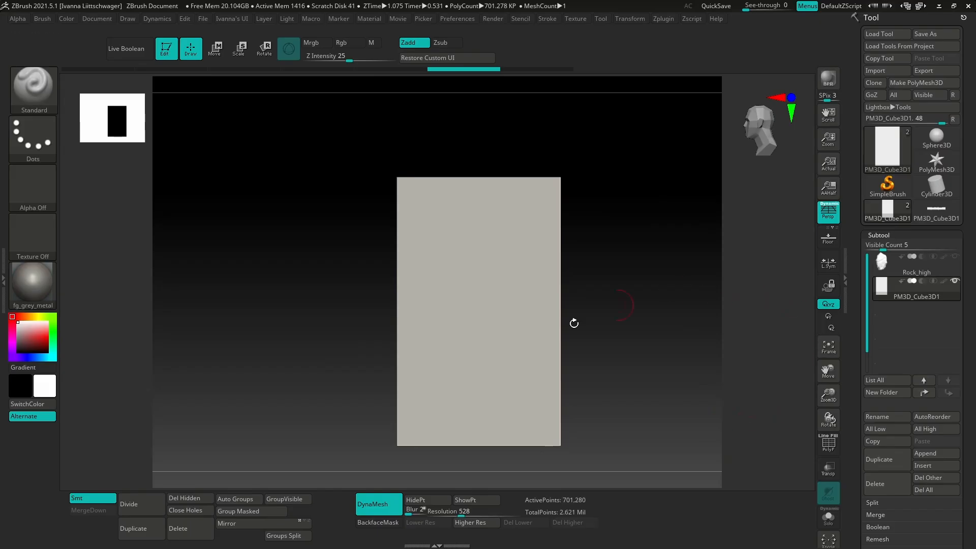
# - Compare the Rock_high and PM3D_Cube3D1 subtools by switching between them with the block hidden and shown
pyautogui.click(885, 265)
pyautogui.moveTo(703, 432); pyautogui.dragTo(703, 360, button='right')
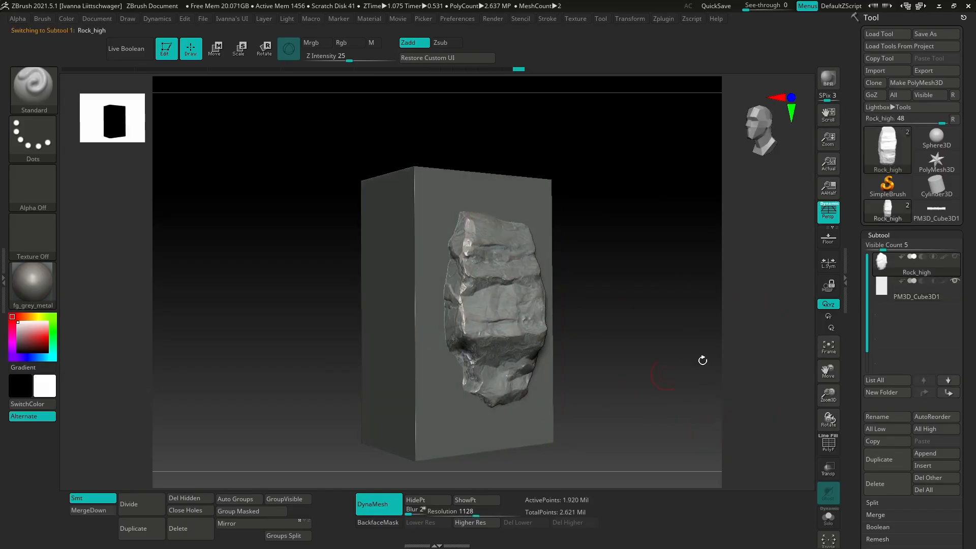
pyautogui.click(954, 280)
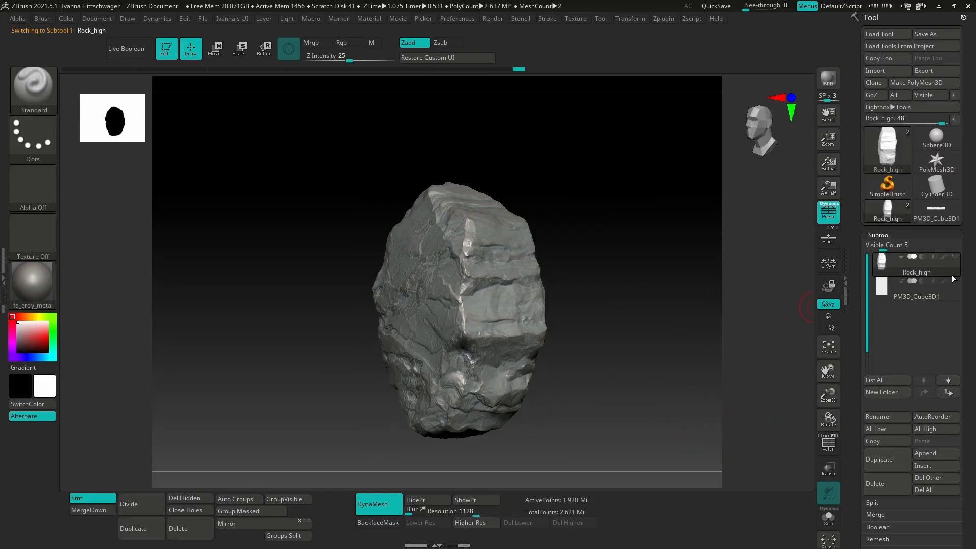
pyautogui.click(880, 289)
pyautogui.keyDown('shift'); pyautogui.moveTo(688, 386); pyautogui.dragTo(660, 404, button='right'); pyautogui.keyUp('shift')
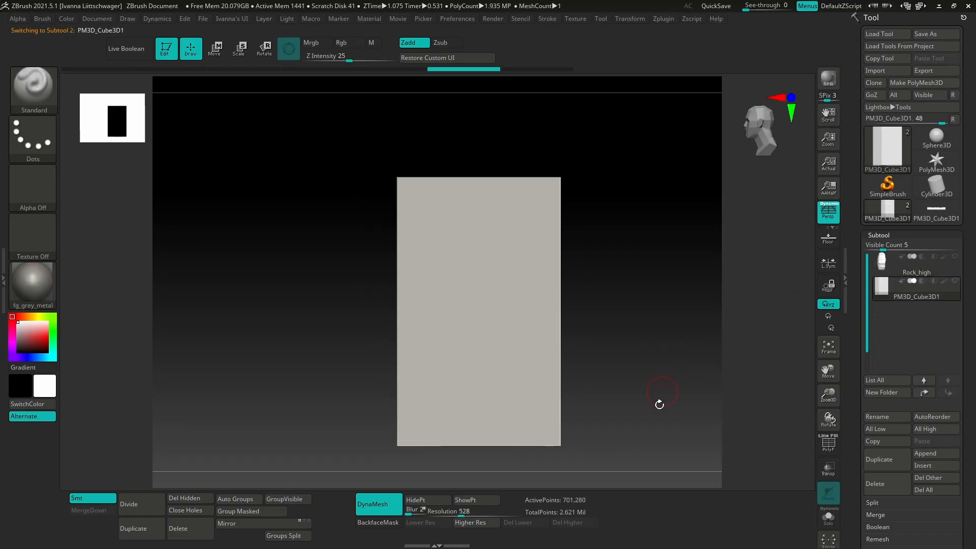
# - Move the Rock_high subtool out beside the block and rotate it about its vertical axis
pyautogui.click(881, 265)
pyautogui.press('w')
pyautogui.moveTo(448, 291); pyautogui.dragTo(673, 294)
pyautogui.click(901, 293)
pyautogui.keyDown('alt'); pyautogui.moveTo(589, 362); pyautogui.dragTo(524, 351, button='right'); pyautogui.keyUp('alt')
pyautogui.keyDown('alt'); pyautogui.click(649, 299); pyautogui.keyUp('alt')
pyautogui.moveTo(652, 298); pyautogui.dragTo(710, 302)
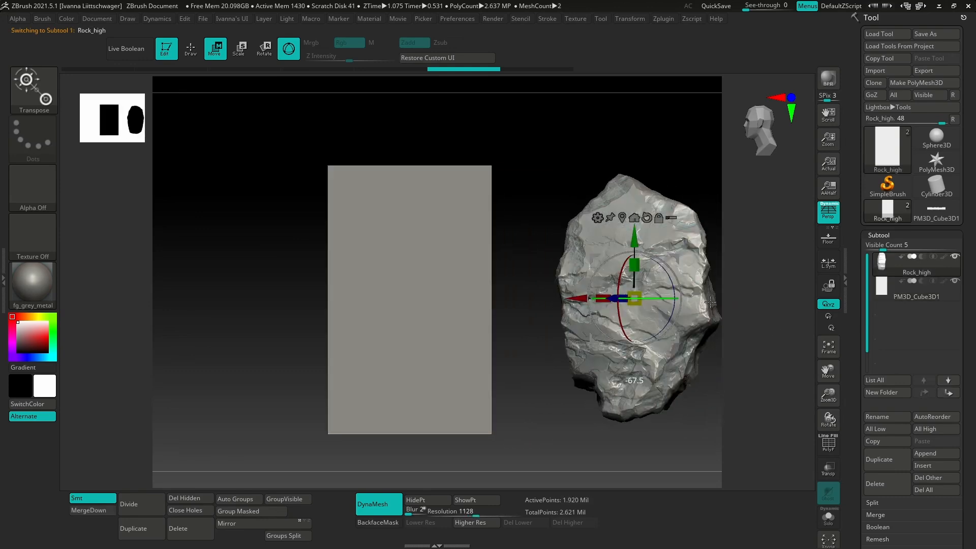
# - Select the block, set ClipCurve as the selection brush and return to draw mode
pyautogui.keyDown('alt'); pyautogui.click(470, 409); pyautogui.keyUp('alt')
pyautogui.moveTo(527, 372)
pyautogui.mouseDown()
pyautogui.moveTo(506, 387)
pyautogui.moveTo(517, 380)
pyautogui.mouseUp()
pyautogui.press('b')
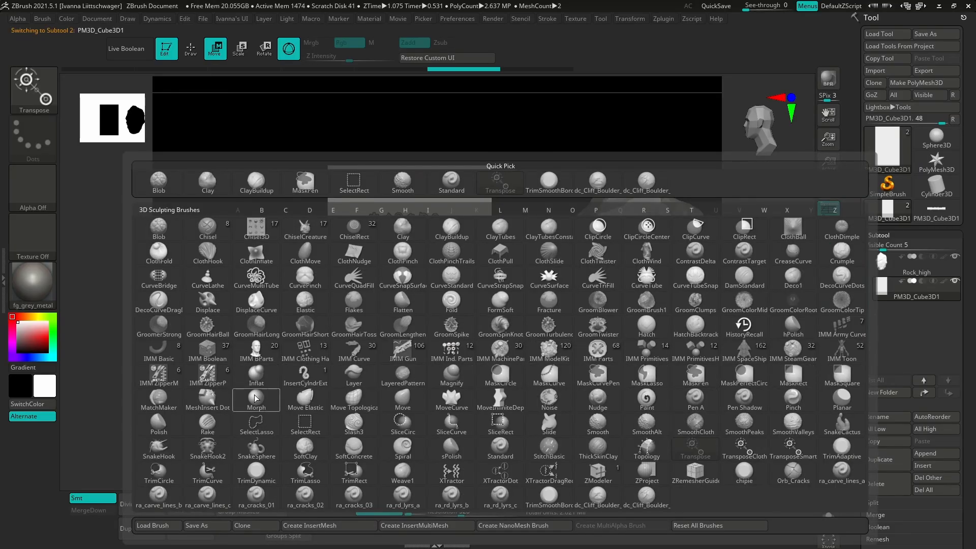
pyautogui.press('c')
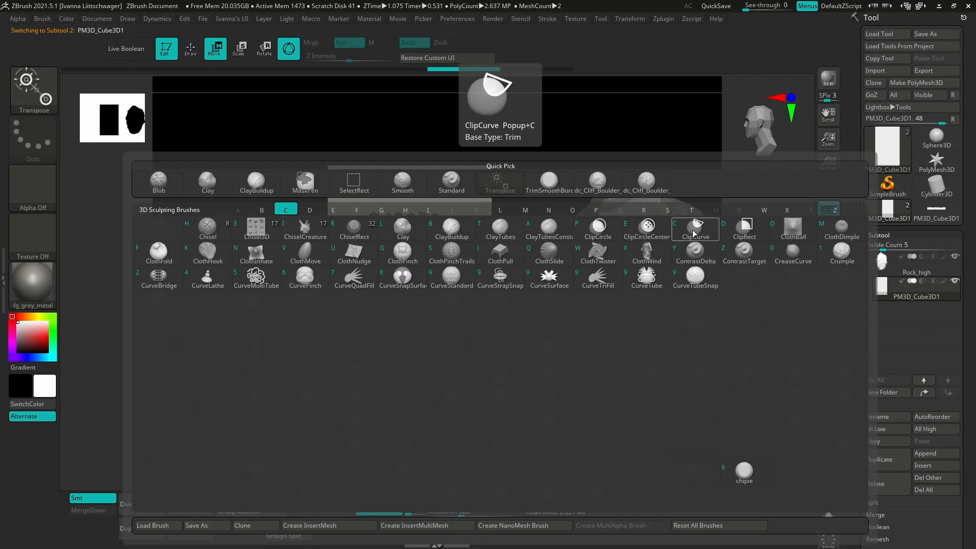
pyautogui.click(691, 235)
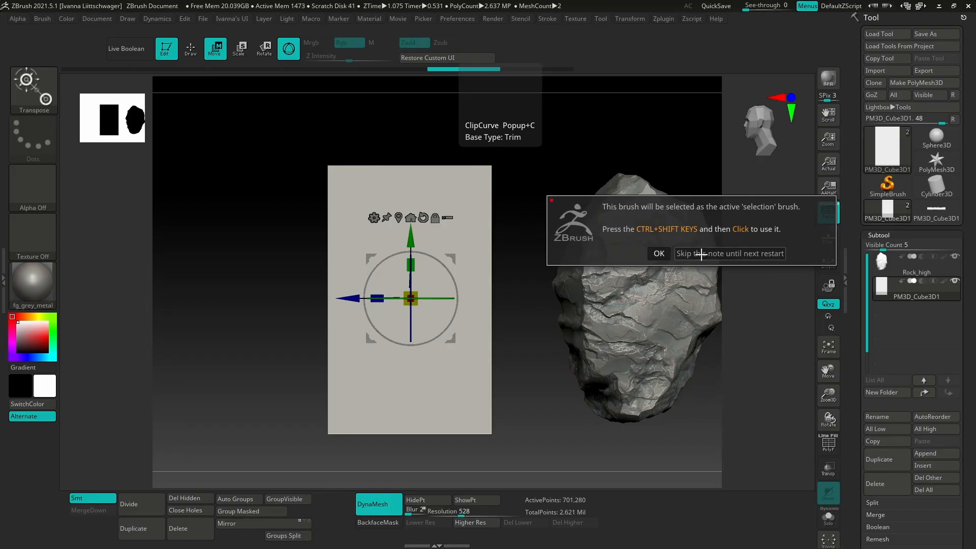
pyautogui.click(659, 253)
pyautogui.keyDown('alt'); pyautogui.moveTo(531, 289); pyautogui.dragTo(553, 280); pyautogui.keyUp('alt')
pyautogui.press('q')
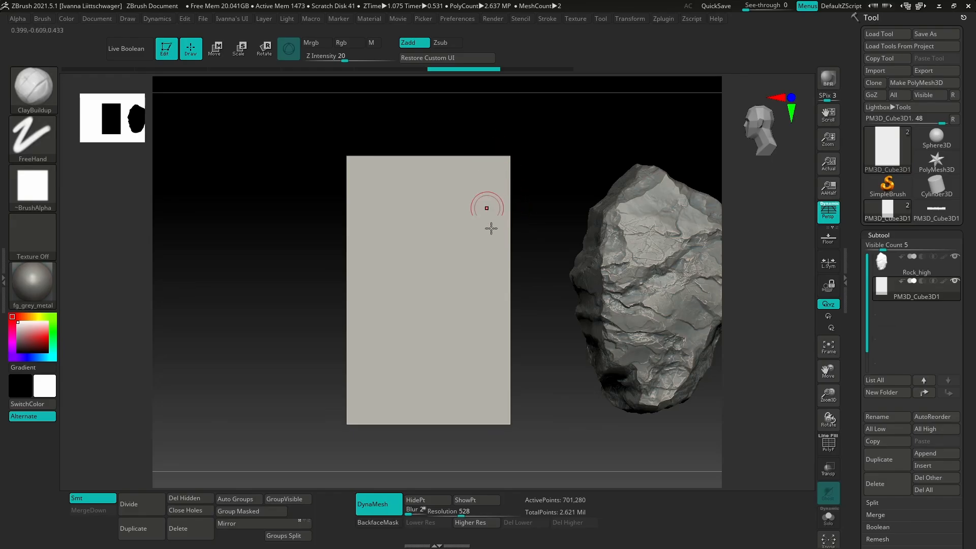
# - Try a vertical ClipCurve cut through the block after testing different cutting angles, then undo the cut
pyautogui.press('ctrl')
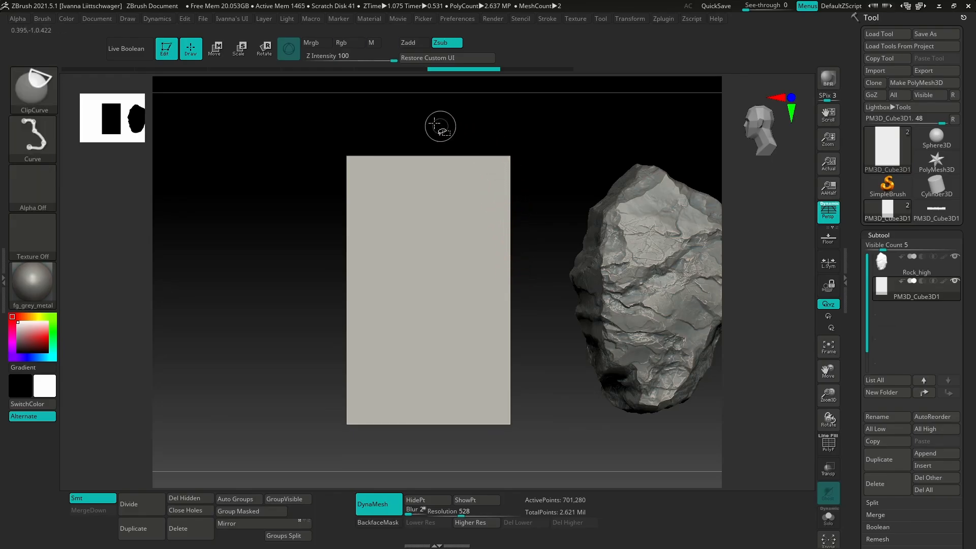
pyautogui.keyDown('ctrl'); pyautogui.keyDown('shift'); pyautogui.moveTo(413, 121); pyautogui.dragTo(513, 259); pyautogui.keyUp('shift'); pyautogui.keyUp('ctrl')
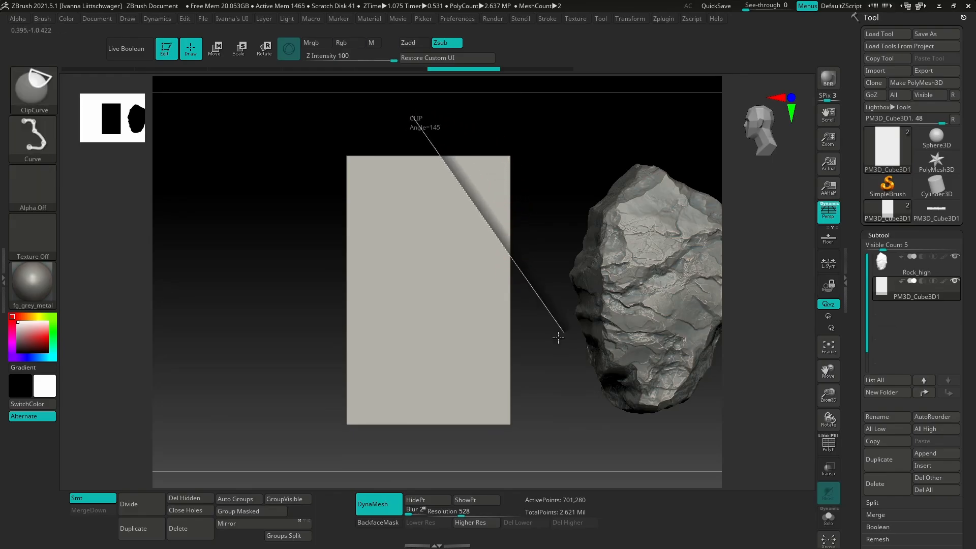
pyautogui.moveTo(556, 337)
pyautogui.keyDown('ctrl'); pyautogui.keyDown('shift'); pyautogui.mouseDown()
pyautogui.moveTo(388, 382)
pyautogui.moveTo(501, 367)
pyautogui.moveTo(414, 384)
pyautogui.moveTo(427, 385)
pyautogui.moveTo(415, 389)
pyautogui.moveTo(409, 456)
pyautogui.mouseUp(); pyautogui.keyUp('shift'); pyautogui.keyUp('ctrl')
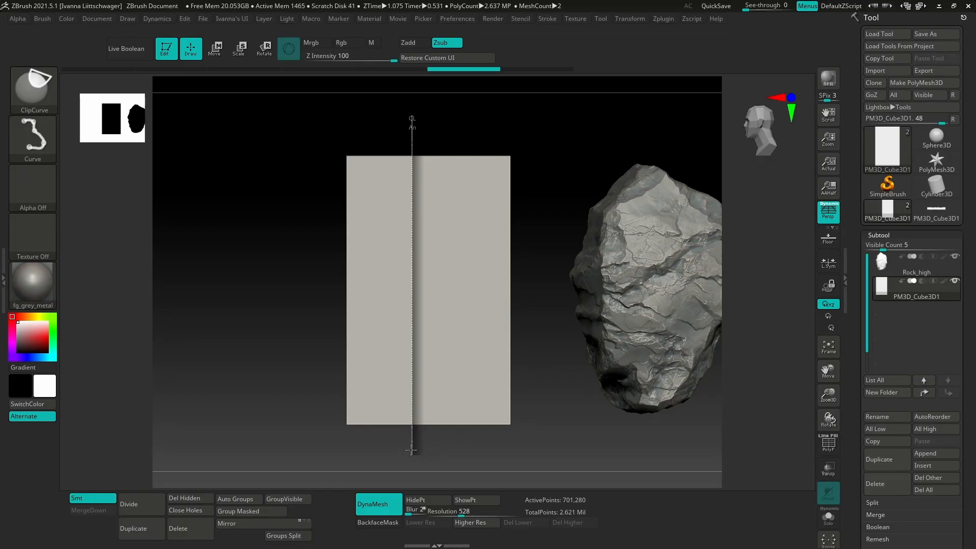
pyautogui.keyDown('ctrl'); pyautogui.keyDown('shift'); pyautogui.moveTo(411, 450); pyautogui.dragTo(411, 449); pyautogui.keyUp('shift'); pyautogui.keyUp('ctrl')
pyautogui.moveTo(507, 391); pyautogui.dragTo(508, 447)
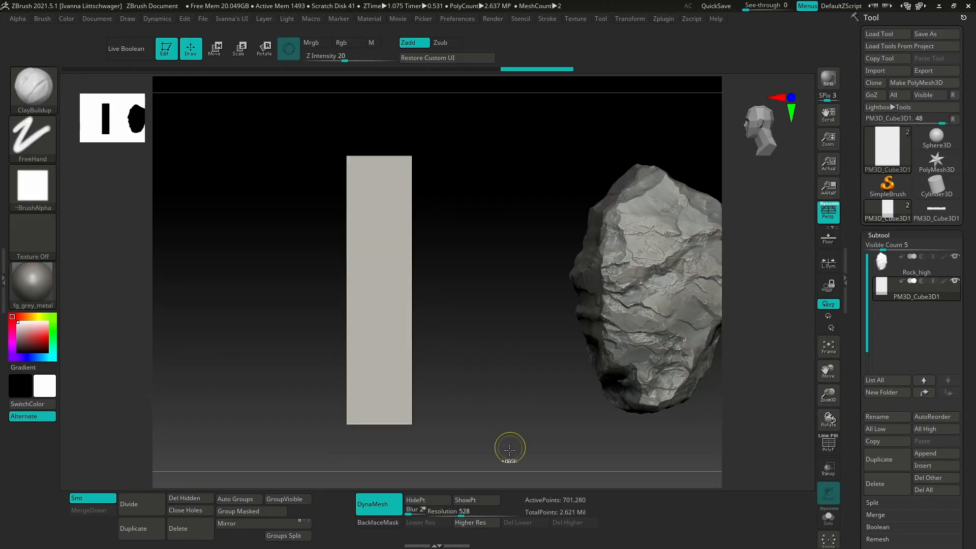
pyautogui.hotkey('ctrl', 'z')
# - Clip off the block's upper-right corner with a straight diagonal ClipCurve cut
pyautogui.keyDown('alt'); pyautogui.moveTo(594, 402); pyautogui.dragTo(543, 399); pyautogui.keyUp('alt')
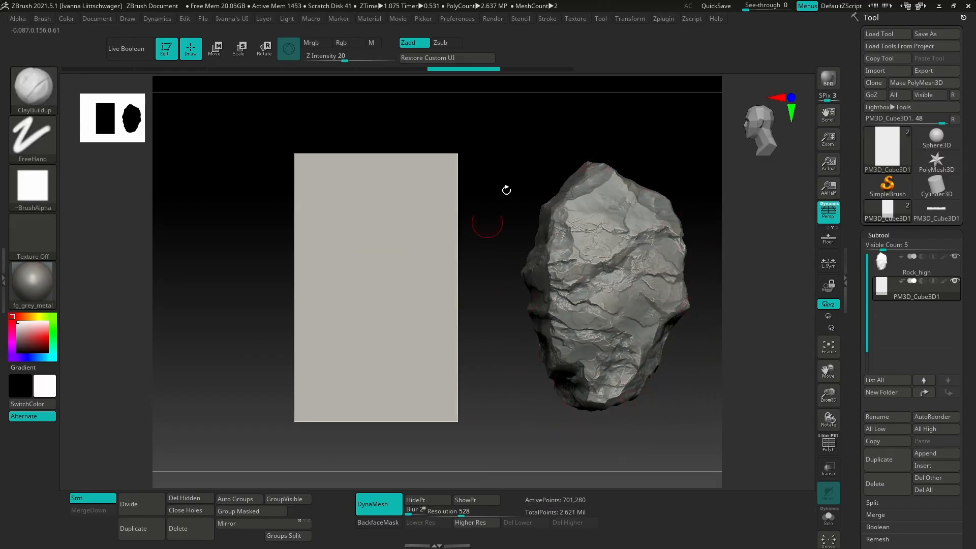
pyautogui.moveTo(315, 127)
pyautogui.keyDown('ctrl'); pyautogui.keyDown('shift'); pyautogui.mouseDown()
pyautogui.moveTo(344, 135)
pyautogui.moveTo(523, 291)
pyautogui.mouseUp(); pyautogui.keyUp('shift'); pyautogui.keyUp('ctrl')
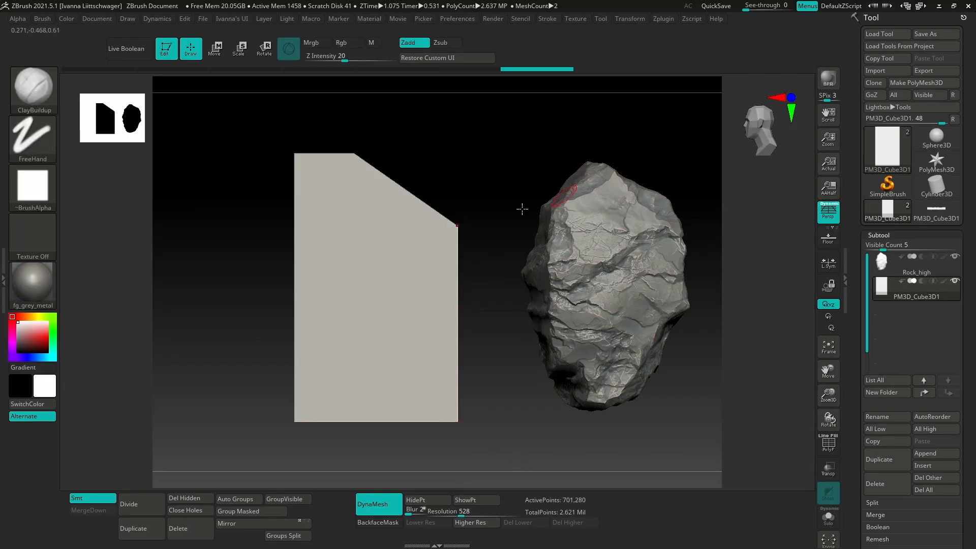
pyautogui.keyDown('ctrl'); pyautogui.keyDown('shift'); pyautogui.moveTo(360, 126); pyautogui.dragTo(224, 258); pyautogui.keyUp('shift'); pyautogui.keyUp('ctrl')
pyautogui.keyDown('ctrl'); pyautogui.keyDown('shift'); pyautogui.moveTo(228, 410); pyautogui.dragTo(228, 409); pyautogui.keyUp('shift'); pyautogui.keyUp('ctrl')
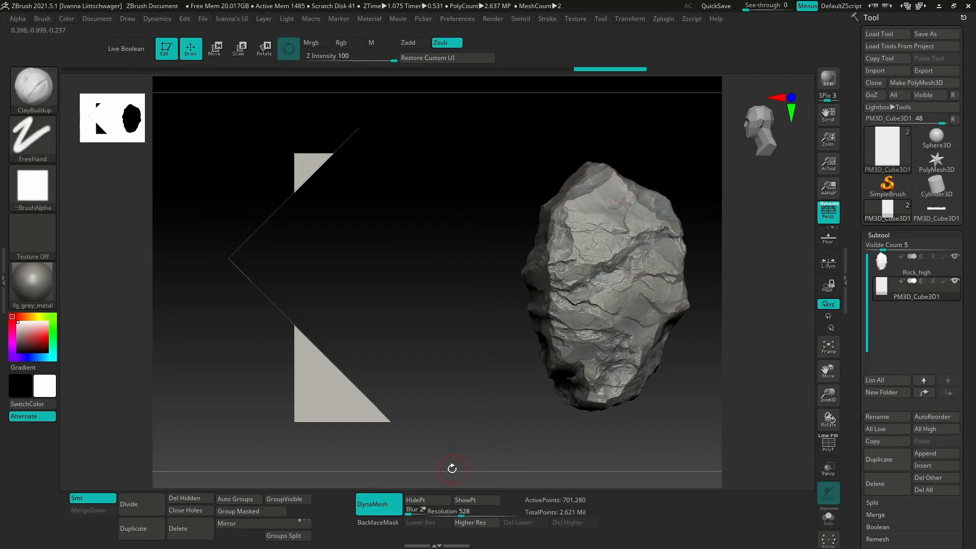
pyautogui.hotkey('ctrl', 'z')
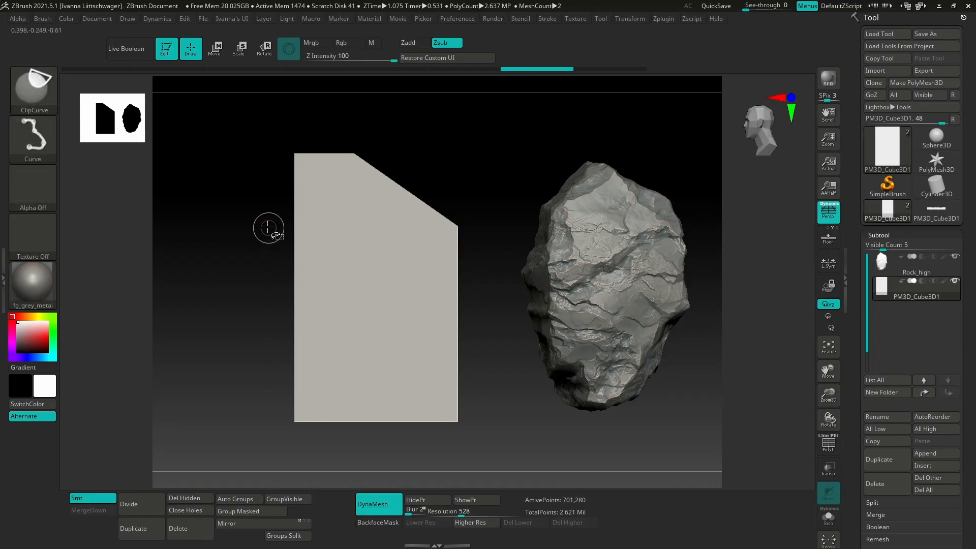
# - Clip off the block's remaining three corners diagonally and add steeper cuts along its upper left and right sides
pyautogui.moveTo(267, 227)
pyautogui.keyDown('ctrl'); pyautogui.keyDown('shift'); pyautogui.mouseDown()
pyautogui.moveTo(397, 100)
pyautogui.moveTo(378, 122)
pyautogui.moveTo(387, 110)
pyautogui.mouseUp(); pyautogui.keyUp('shift'); pyautogui.keyUp('ctrl')
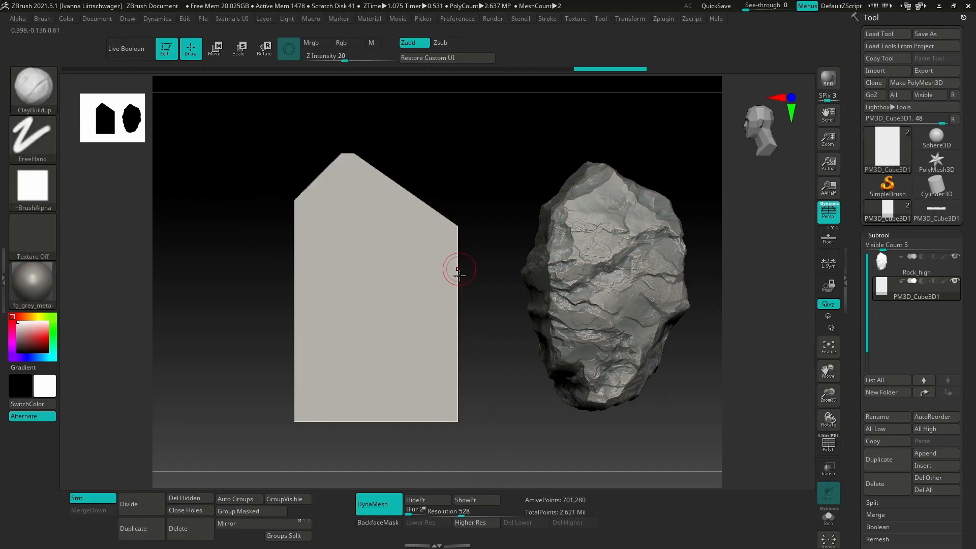
pyautogui.keyDown('ctrl'); pyautogui.keyDown('shift'); pyautogui.moveTo(481, 314); pyautogui.dragTo(384, 461); pyautogui.keyUp('shift'); pyautogui.keyUp('ctrl')
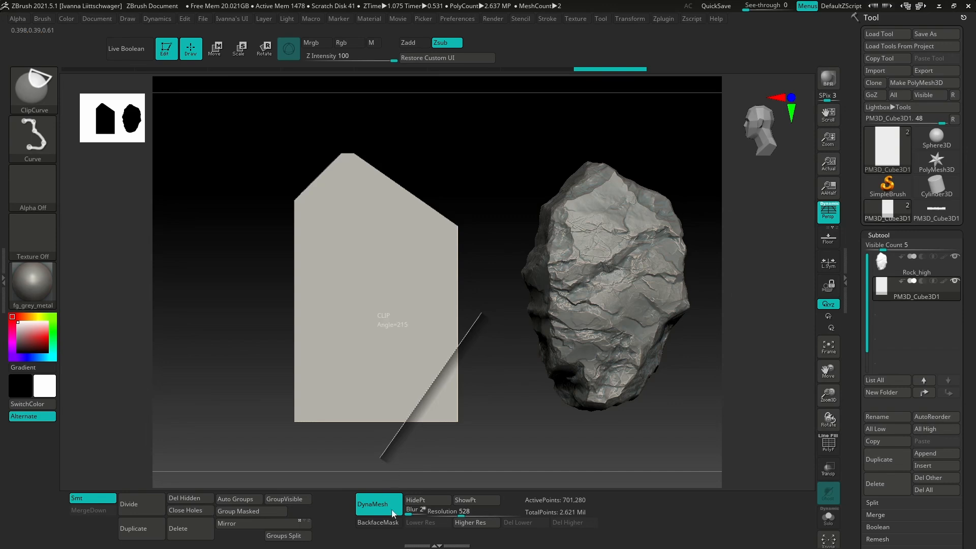
pyautogui.moveTo(392, 512)
pyautogui.keyDown('ctrl'); pyautogui.keyDown('shift'); pyautogui.mouseDown()
pyautogui.moveTo(370, 467)
pyautogui.moveTo(243, 335)
pyautogui.mouseUp(); pyautogui.keyUp('shift'); pyautogui.keyUp('ctrl')
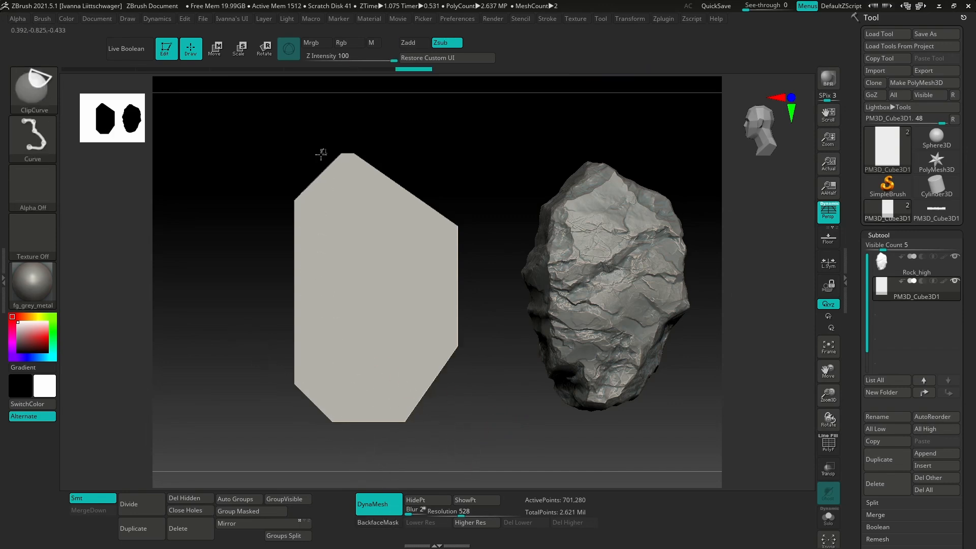
pyautogui.moveTo(320, 155)
pyautogui.keyDown('ctrl'); pyautogui.keyDown('shift'); pyautogui.mouseDown()
pyautogui.moveTo(250, 310)
pyautogui.moveTo(292, 243)
pyautogui.moveTo(374, 211)
pyautogui.mouseUp(); pyautogui.keyUp('shift'); pyautogui.keyUp('ctrl')
pyautogui.hotkey('ctrl', 'z')
pyautogui.keyDown('ctrl'); pyautogui.keyDown('shift'); pyautogui.moveTo(434, 180); pyautogui.dragTo(465, 365); pyautogui.keyUp('shift'); pyautogui.keyUp('ctrl')
pyautogui.keyDown('ctrl'); pyautogui.keyDown('shift'); pyautogui.moveTo(488, 459); pyautogui.dragTo(489, 460); pyautogui.keyUp('shift'); pyautogui.keyUp('ctrl')
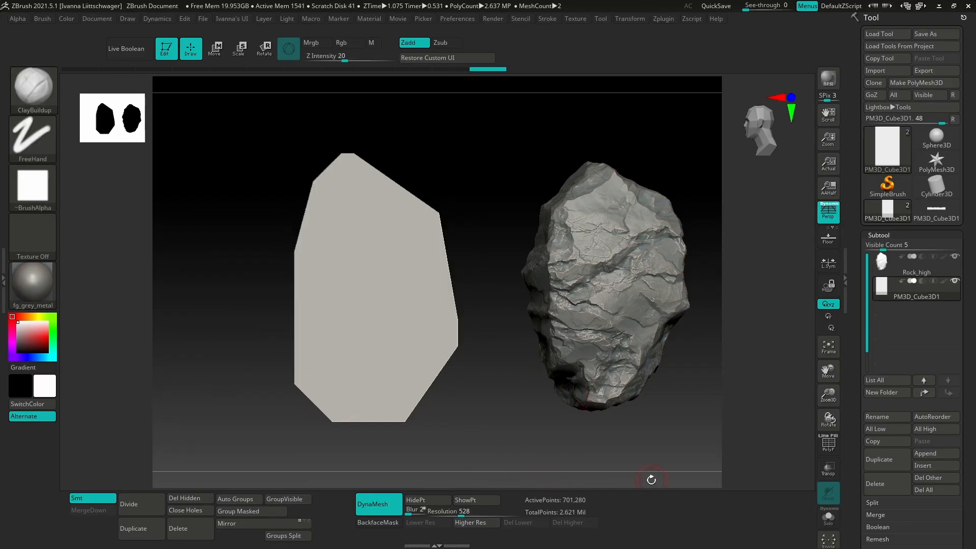
# - Clip the block's corners from the side with ClipCurve to form angled facets around the shape
pyautogui.moveTo(460, 412)
pyautogui.mouseDown()
pyautogui.moveTo(532, 403)
pyautogui.moveTo(630, 418)
pyautogui.moveTo(523, 425)
pyautogui.moveTo(388, 385)
pyautogui.moveTo(538, 290)
pyautogui.moveTo(535, 304)
pyautogui.mouseUp()
pyautogui.moveTo(502, 135)
pyautogui.keyDown('shift'); pyautogui.mouseDown()
pyautogui.moveTo(377, 266)
pyautogui.moveTo(542, 102)
pyautogui.moveTo(442, 213)
pyautogui.moveTo(474, 116)
pyautogui.moveTo(496, 140)
pyautogui.mouseUp(); pyautogui.keyUp('shift')
pyautogui.moveTo(496, 417)
pyautogui.mouseDown()
pyautogui.moveTo(447, 407)
pyautogui.moveTo(527, 398)
pyautogui.mouseUp()
pyautogui.press('space')
pyautogui.click(516, 405)
pyautogui.moveTo(595, 325); pyautogui.dragTo(542, 331)
pyautogui.keyDown('ctrl'); pyautogui.keyDown('shift'); pyautogui.moveTo(521, 279); pyautogui.dragTo(420, 465); pyautogui.keyUp('shift'); pyautogui.keyUp('ctrl')
pyautogui.moveTo(547, 430)
pyautogui.mouseDown()
pyautogui.moveTo(525, 396)
pyautogui.moveTo(547, 370)
pyautogui.moveTo(479, 403)
pyautogui.moveTo(515, 369)
pyautogui.moveTo(559, 364)
pyautogui.moveTo(514, 375)
pyautogui.moveTo(522, 348)
pyautogui.moveTo(592, 367)
pyautogui.moveTo(571, 377)
pyautogui.moveTo(562, 342)
pyautogui.moveTo(560, 352)
pyautogui.mouseUp()
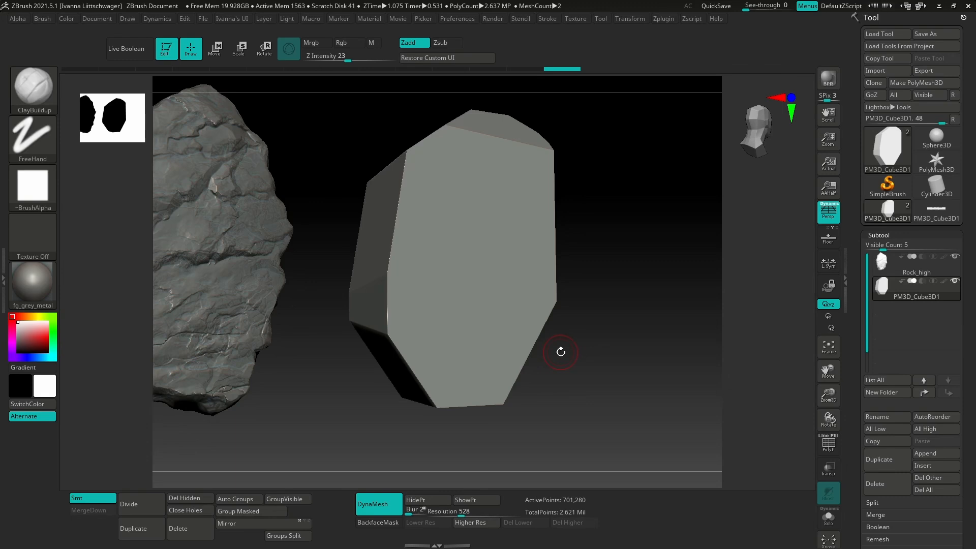
# - Compare the faceted block with the finished rock, then hide the Rock_high subtool
pyautogui.moveTo(608, 375); pyautogui.dragTo(549, 390)
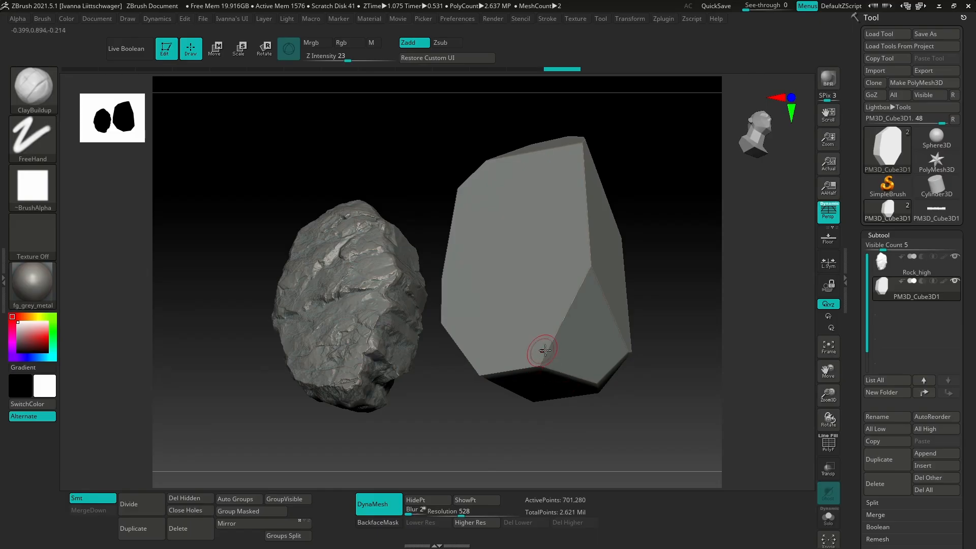
pyautogui.moveTo(529, 366)
pyautogui.mouseDown()
pyautogui.moveTo(572, 399)
pyautogui.moveTo(543, 398)
pyautogui.moveTo(590, 423)
pyautogui.moveTo(616, 425)
pyautogui.moveTo(626, 413)
pyautogui.moveTo(455, 402)
pyautogui.moveTo(561, 402)
pyautogui.moveTo(493, 355)
pyautogui.moveTo(583, 398)
pyautogui.moveTo(513, 397)
pyautogui.mouseUp()
pyautogui.keyDown('alt'); pyautogui.moveTo(425, 401); pyautogui.dragTo(539, 410); pyautogui.keyUp('alt')
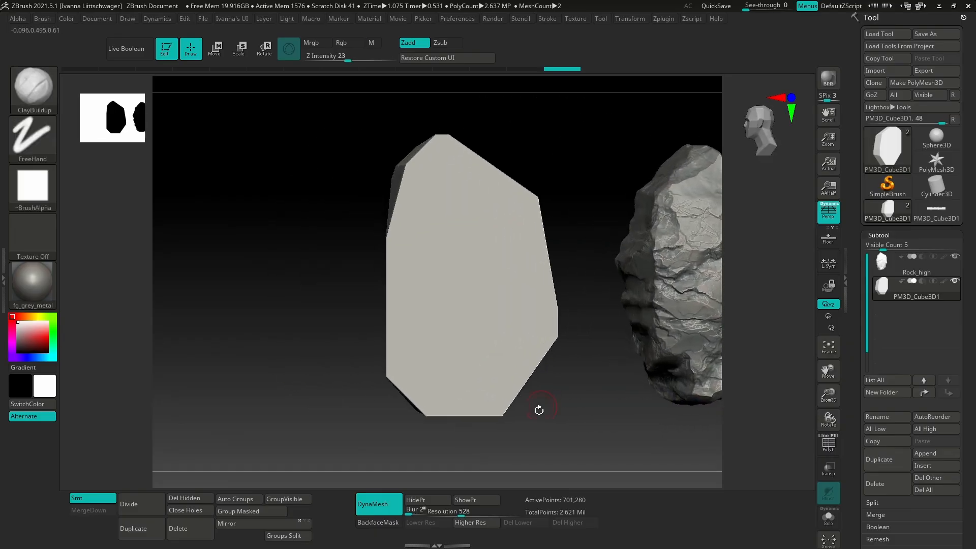
pyautogui.keyDown('alt'); pyautogui.moveTo(497, 372); pyautogui.dragTo(504, 408, button='right'); pyautogui.keyUp('alt')
pyautogui.moveTo(467, 336); pyautogui.dragTo(501, 338, button='right')
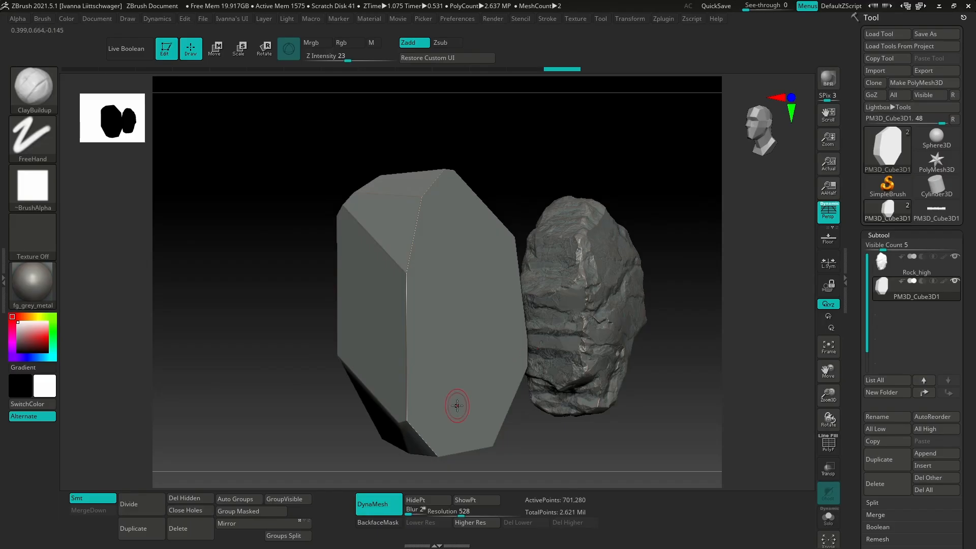
pyautogui.moveTo(486, 387); pyautogui.dragTo(513, 430, button='right')
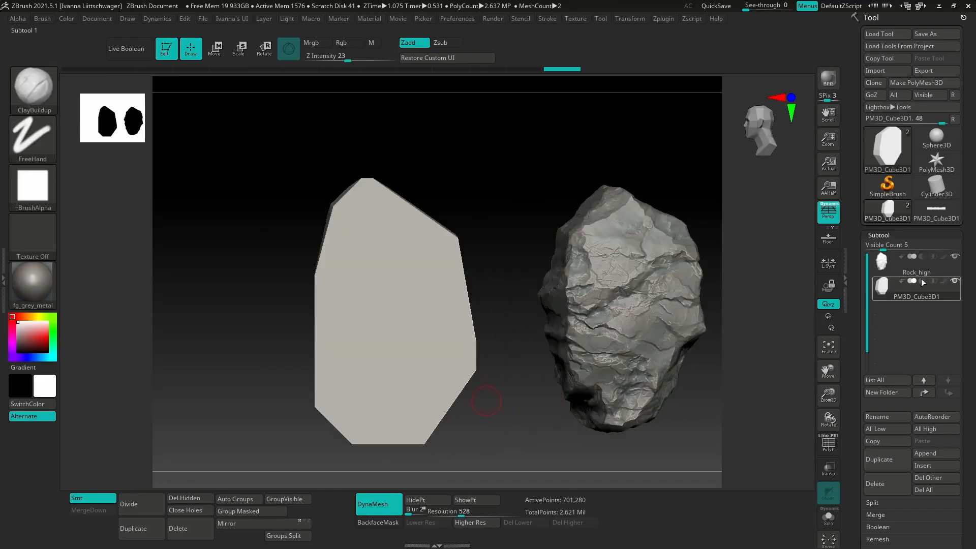
pyautogui.click(955, 257)
pyautogui.keyDown('alt'); pyautogui.moveTo(542, 399); pyautogui.dragTo(579, 371, button='right'); pyautogui.keyUp('alt')
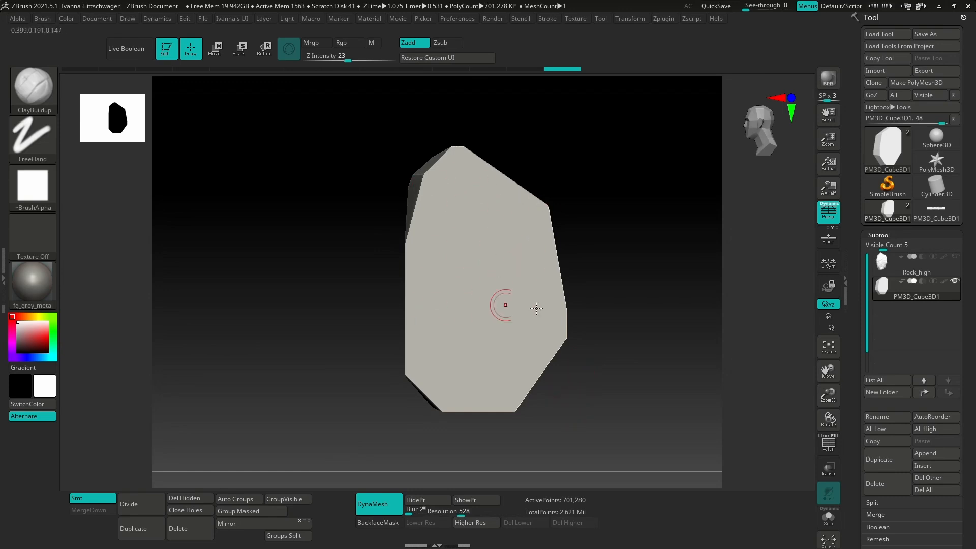
pyautogui.moveTo(647, 410); pyautogui.dragTo(449, 424, button='right')
# - Load the Ridge_01 brush from the Lightbox brush library
pyautogui.press(',')
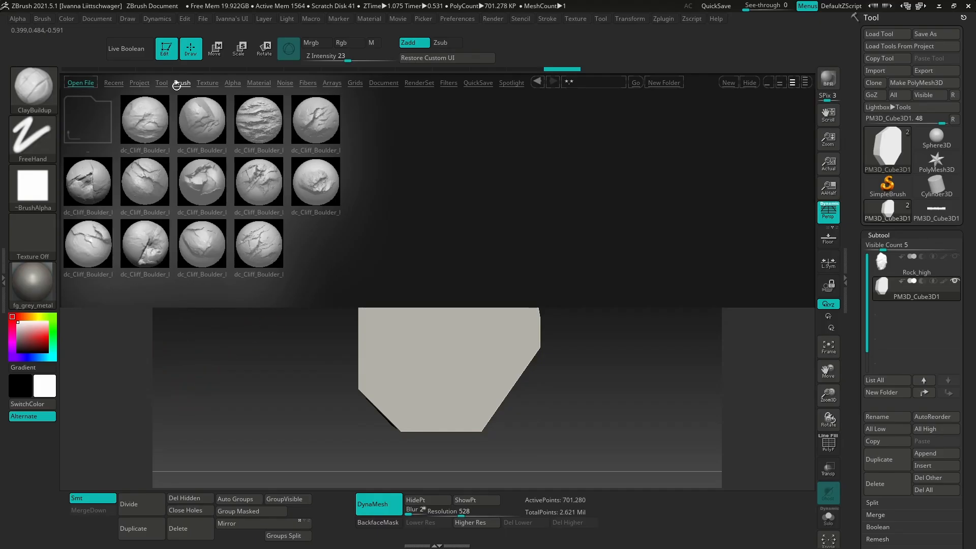
pyautogui.click(89, 120)
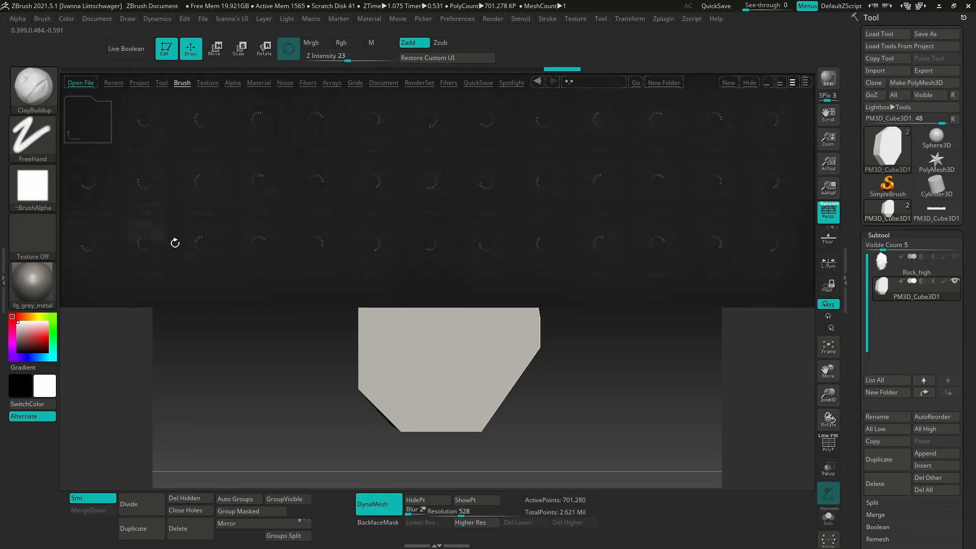
pyautogui.click(307, 255)
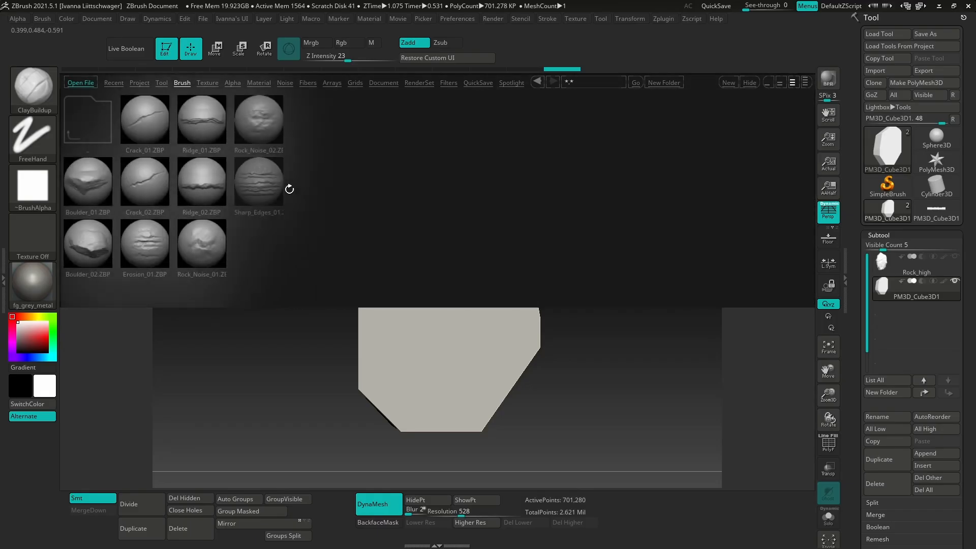
pyautogui.doubleClick(198, 121)
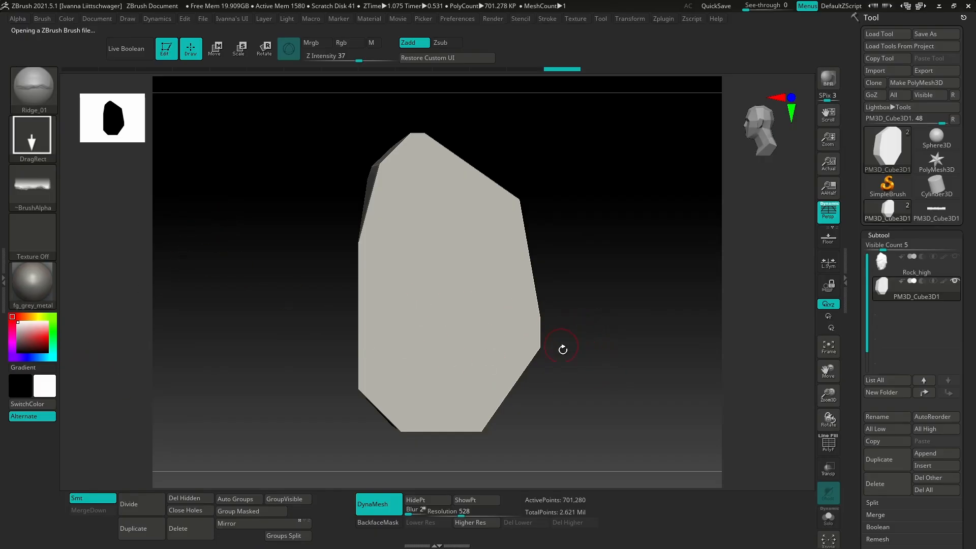
# - Try a large Ridge_01 stamp across the block's front face, check its effect on the back faces and undo it
pyautogui.keyDown('alt'); pyautogui.moveTo(461, 290); pyautogui.dragTo(461, 291, button='right'); pyautogui.keyUp('alt')
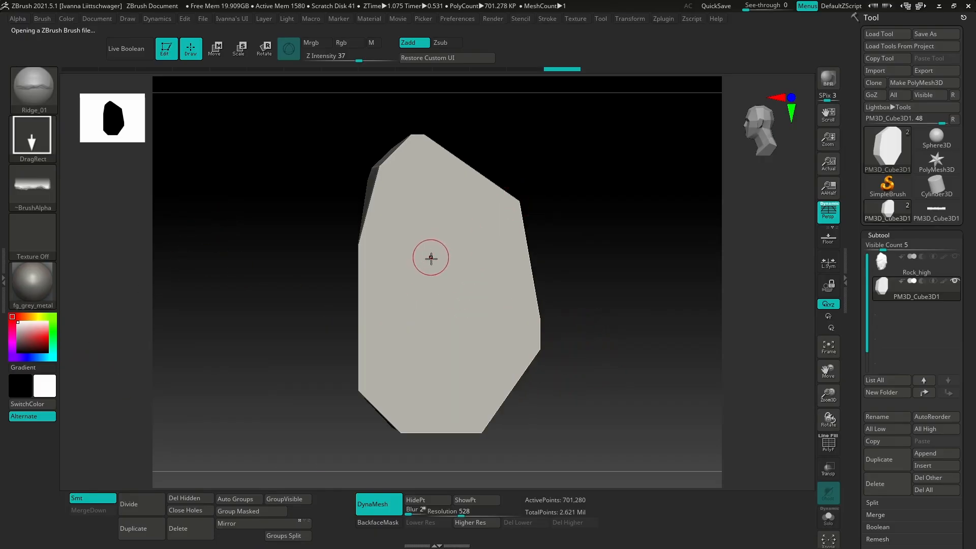
pyautogui.keyDown('alt'); pyautogui.moveTo(464, 347); pyautogui.dragTo(445, 372, button='right'); pyautogui.keyUp('alt')
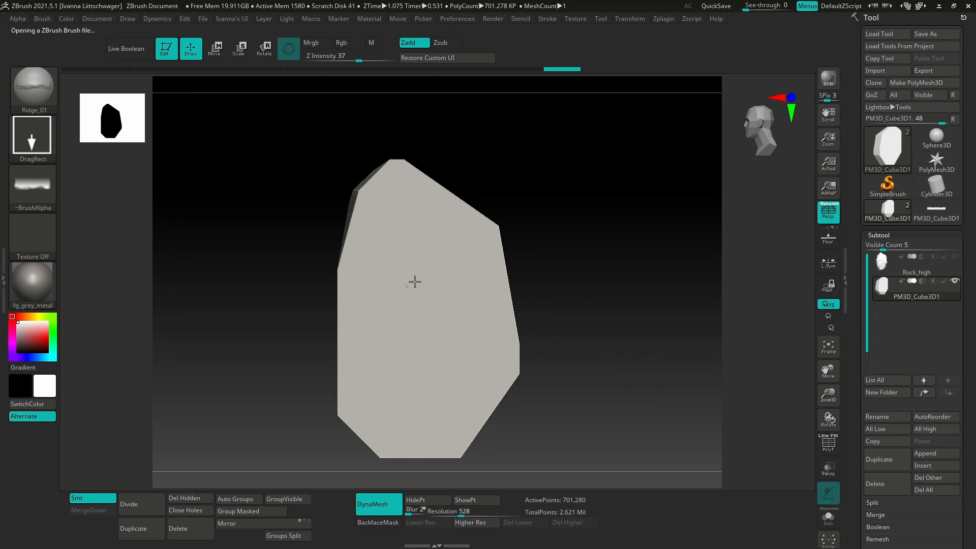
pyautogui.moveTo(414, 283)
pyautogui.mouseDown()
pyautogui.moveTo(506, 247)
pyautogui.moveTo(513, 288)
pyautogui.mouseUp()
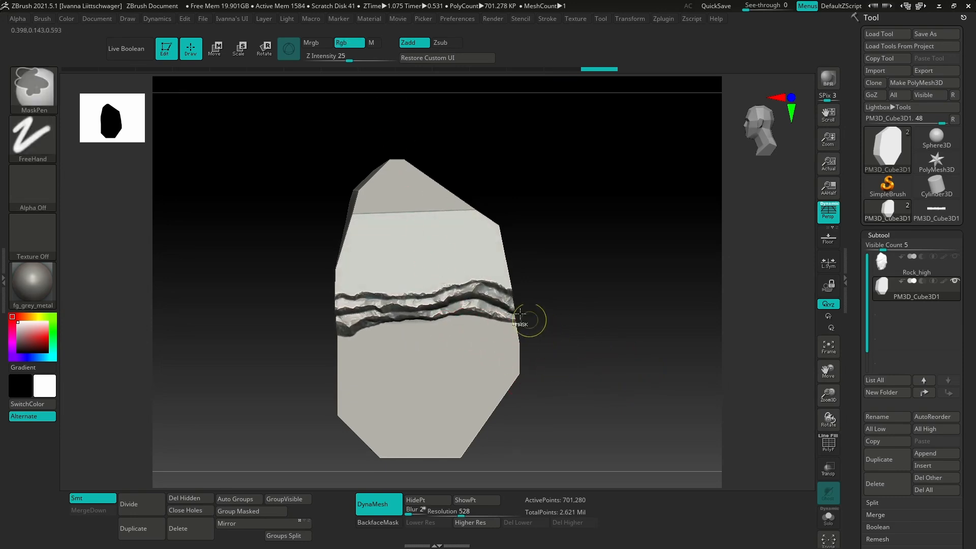
pyautogui.moveTo(530, 320); pyautogui.dragTo(391, 277)
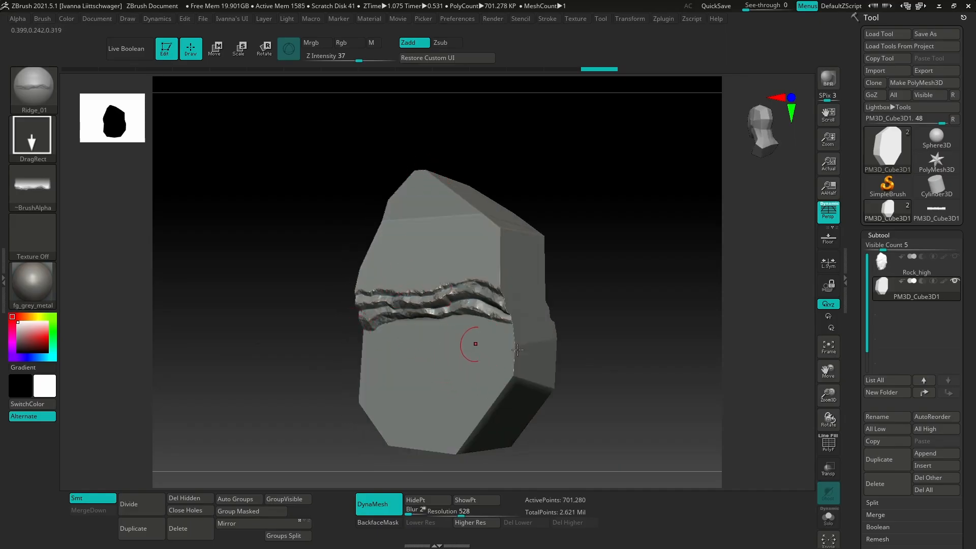
pyautogui.moveTo(519, 367)
pyautogui.mouseDown()
pyautogui.moveTo(557, 371)
pyautogui.moveTo(536, 364)
pyautogui.moveTo(488, 389)
pyautogui.moveTo(540, 338)
pyautogui.mouseUp()
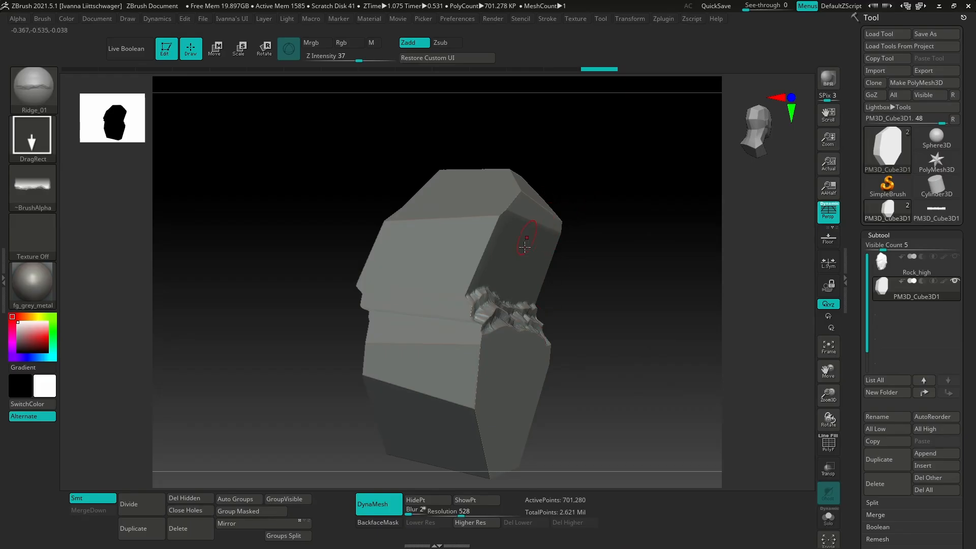
pyautogui.moveTo(594, 407)
pyautogui.mouseDown()
pyautogui.moveTo(495, 405)
pyautogui.moveTo(504, 446)
pyautogui.moveTo(485, 442)
pyautogui.mouseUp()
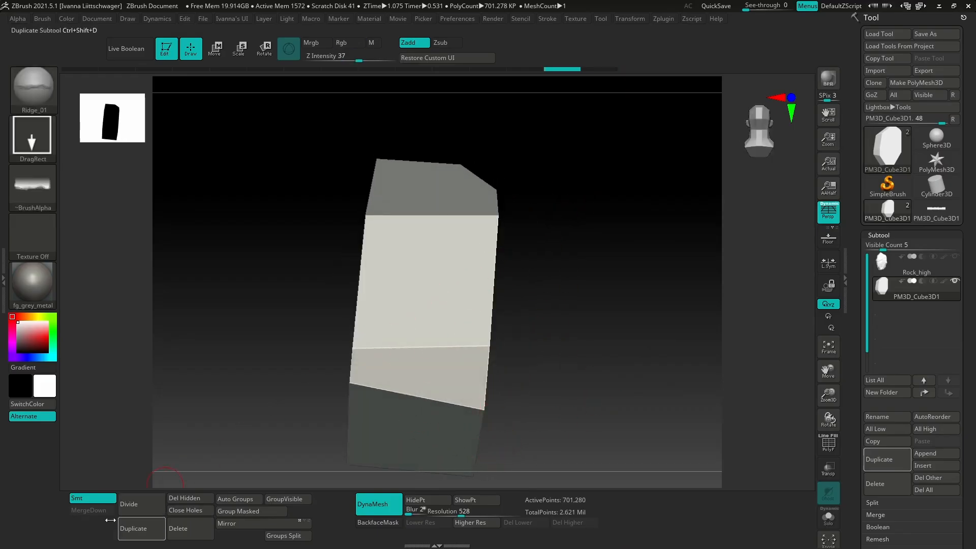
# - Turn on BackfaceMask for the Ridge_01 brush
pyautogui.click(375, 523)
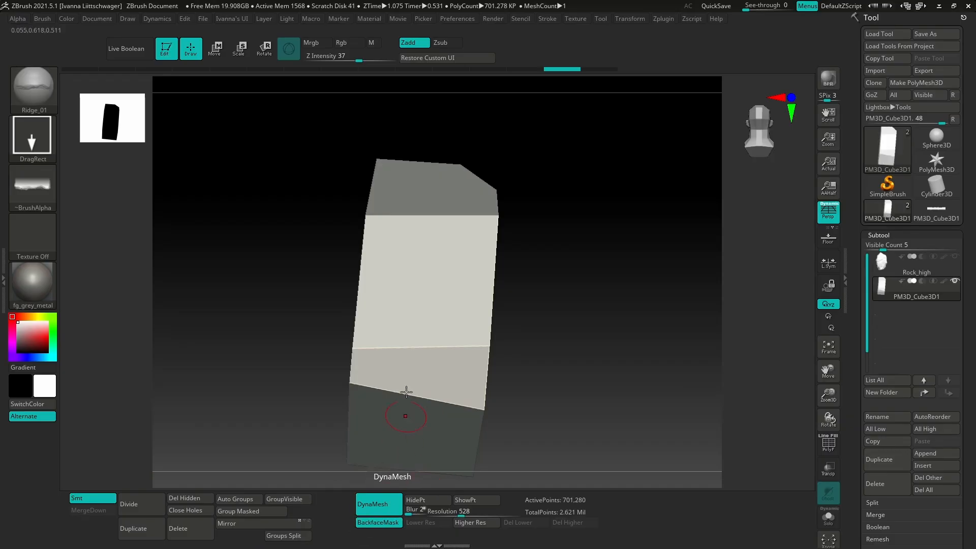
# - Look through the brush settings for the BackfaceMask option in the Auto Masking section
pyautogui.click(19, 19)
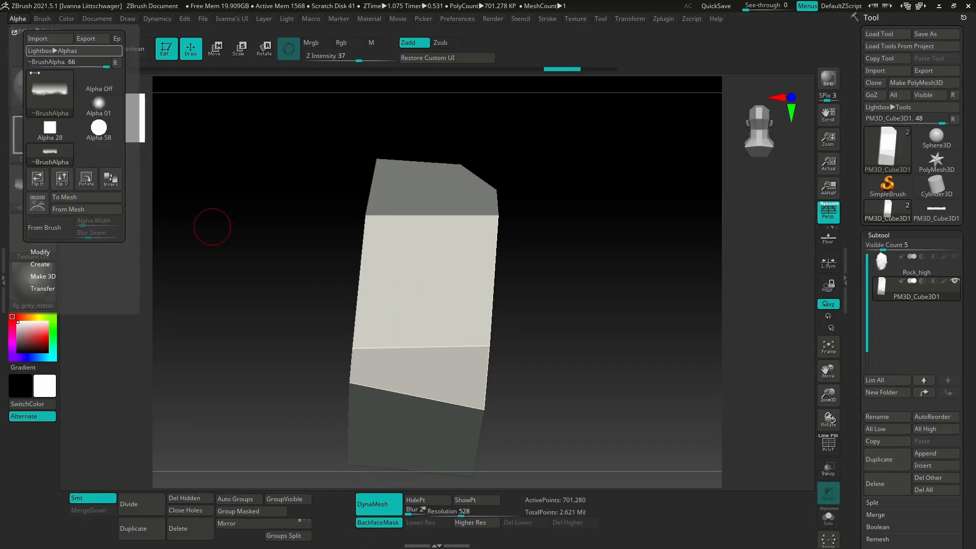
pyautogui.click(42, 19)
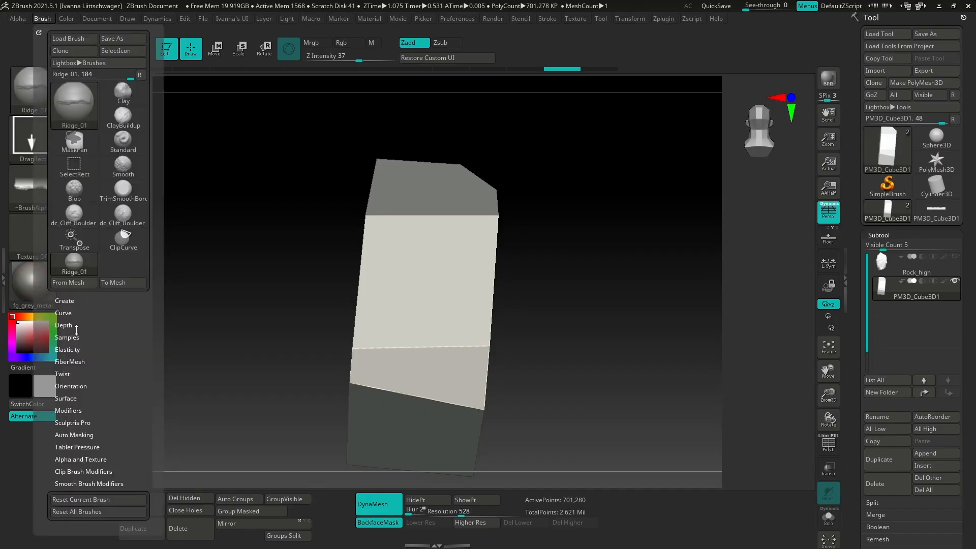
pyautogui.click(82, 399)
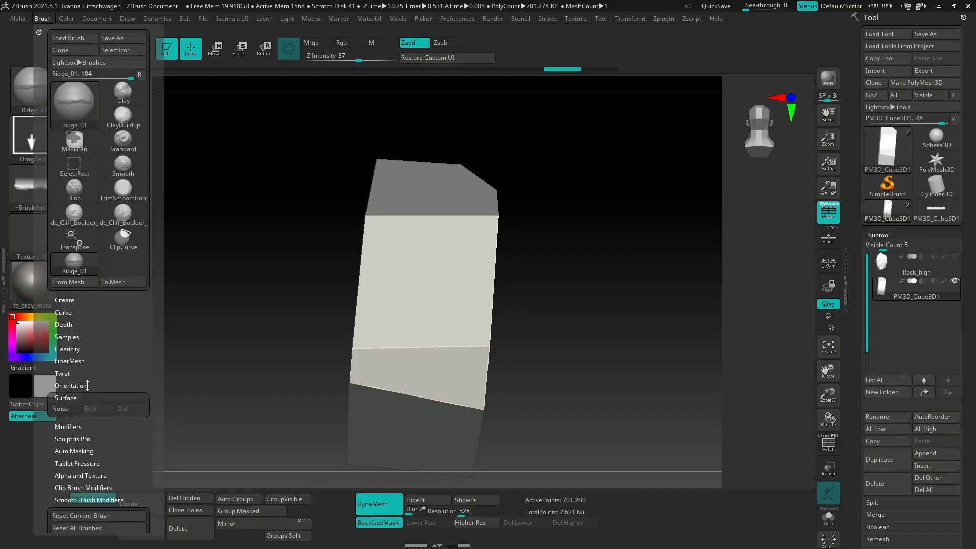
pyautogui.click(84, 310)
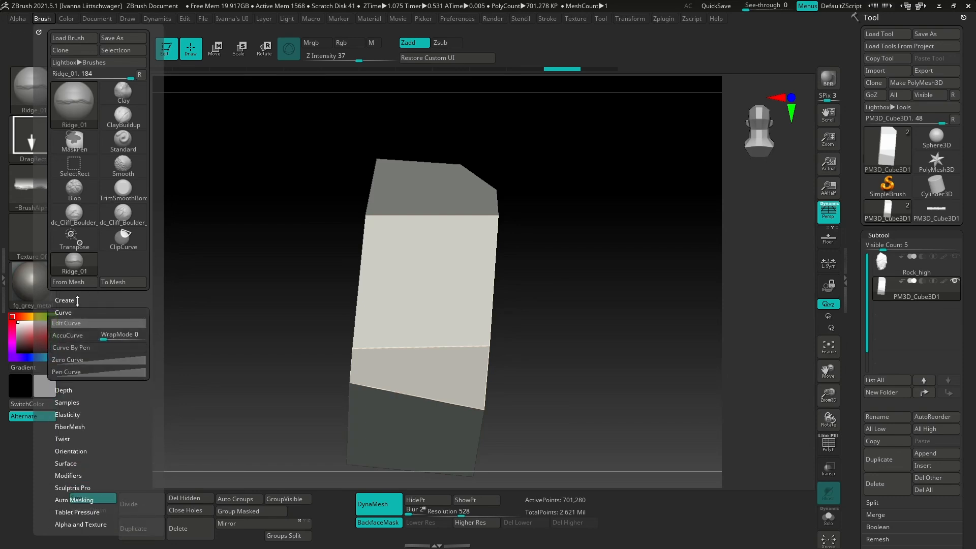
pyautogui.click(78, 301)
pyautogui.click(78, 300)
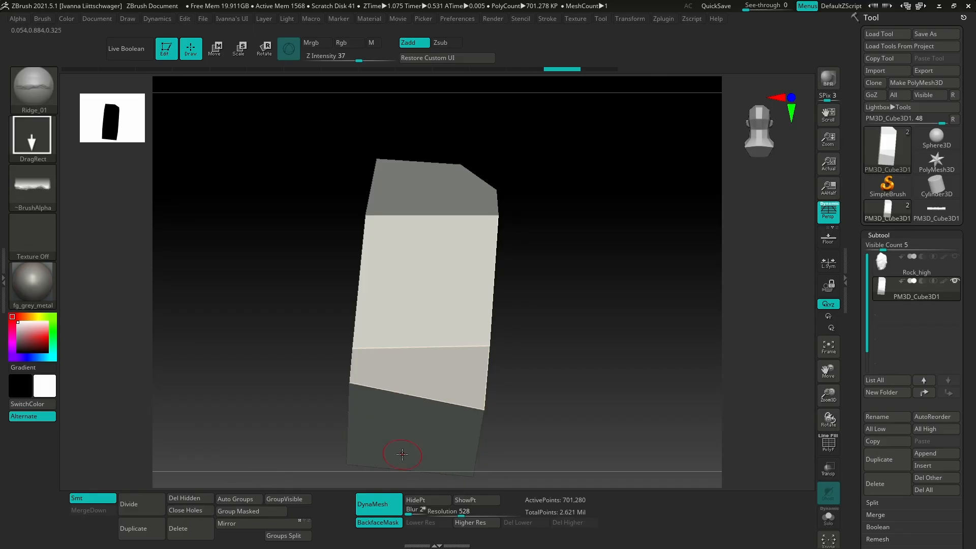
pyautogui.click(43, 19)
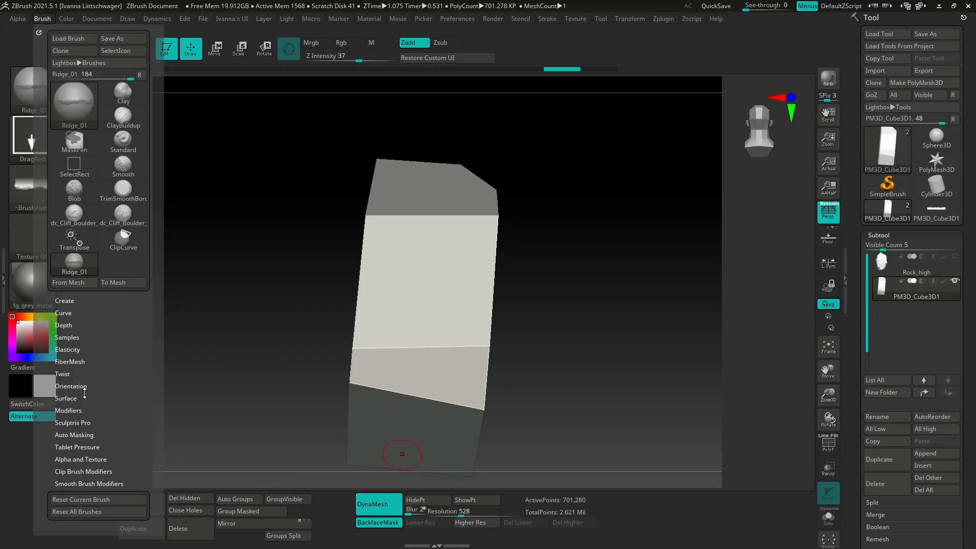
pyautogui.click(82, 434)
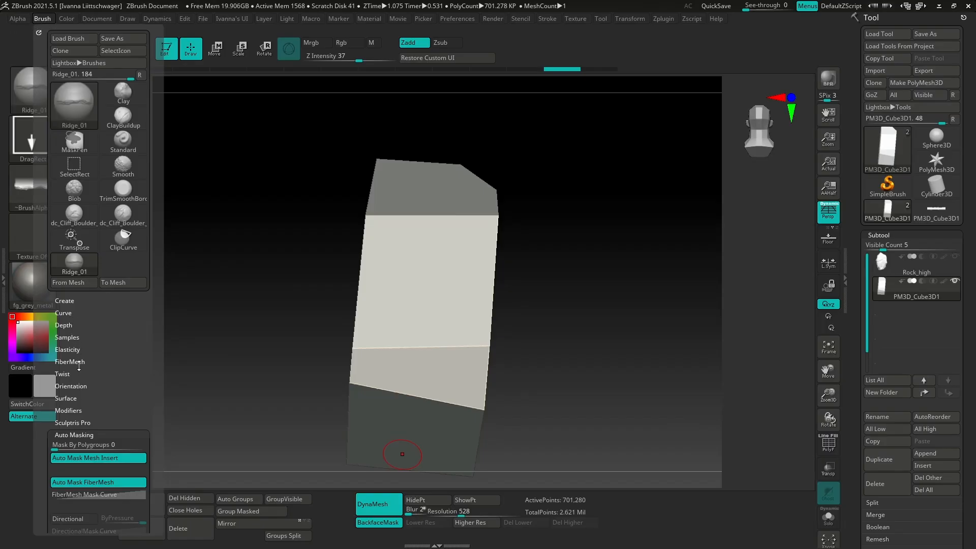
pyautogui.click(79, 325)
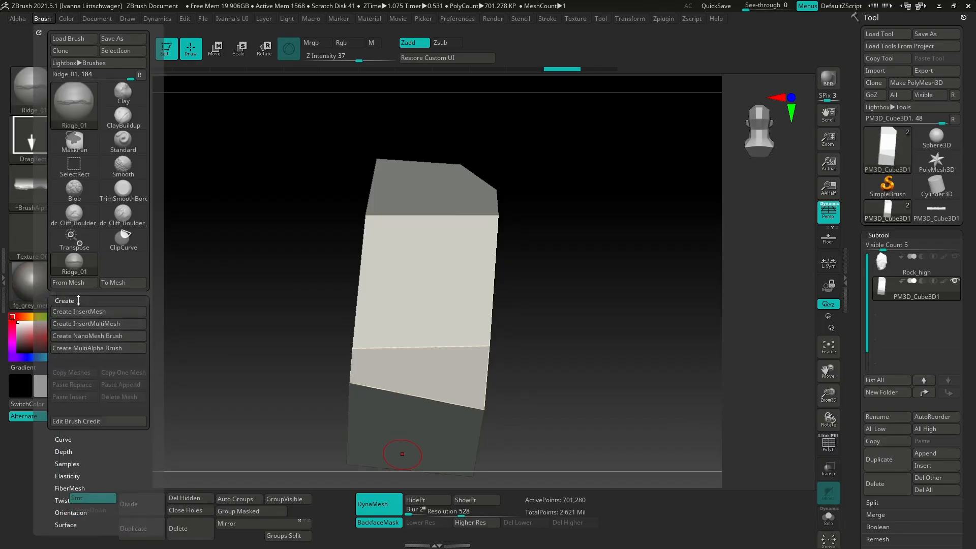
pyautogui.scroll(-3, 106, 445)
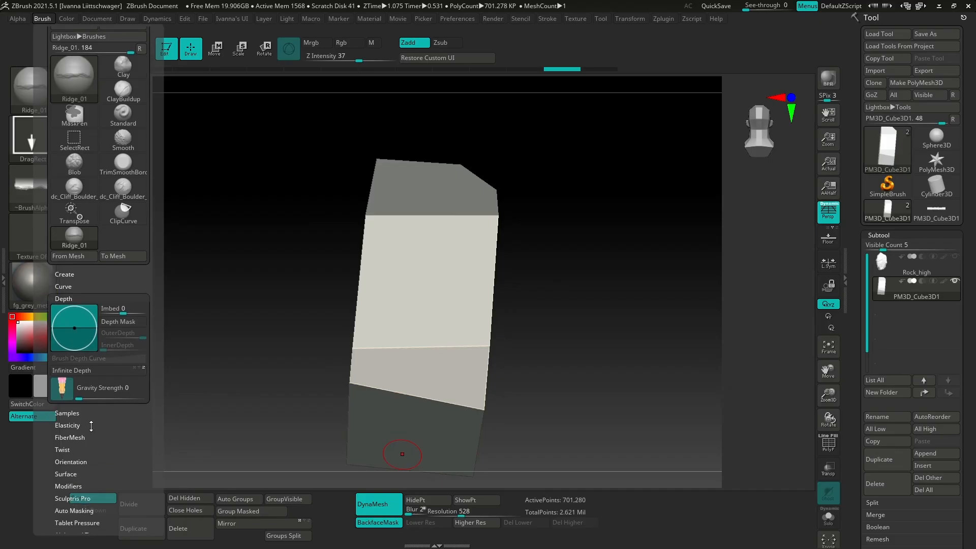
pyautogui.click(81, 436)
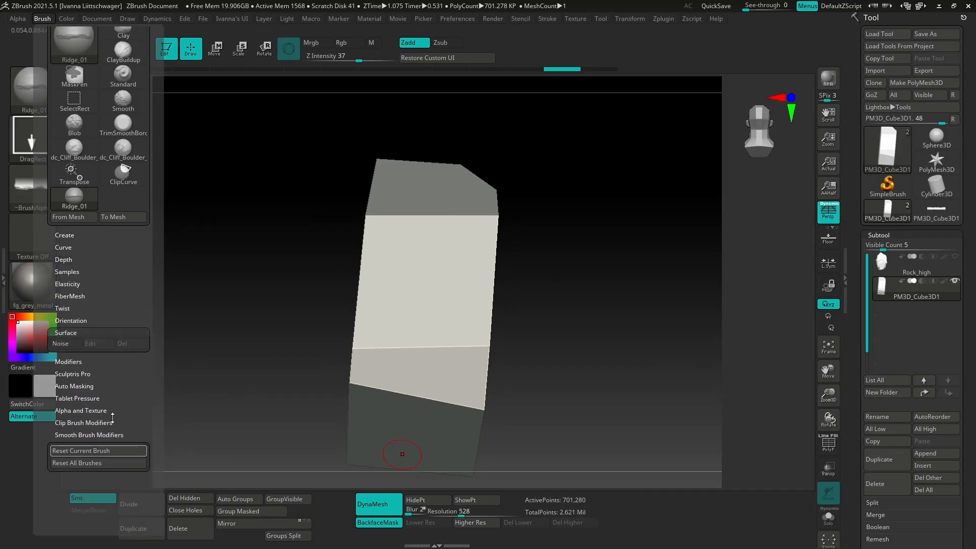
pyautogui.click(90, 386)
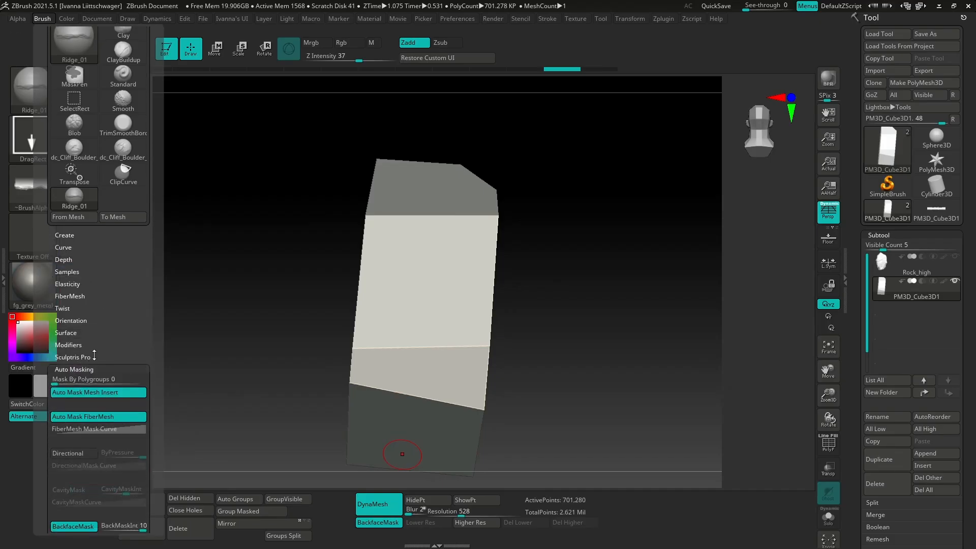
pyautogui.scroll(-4, 132, 338)
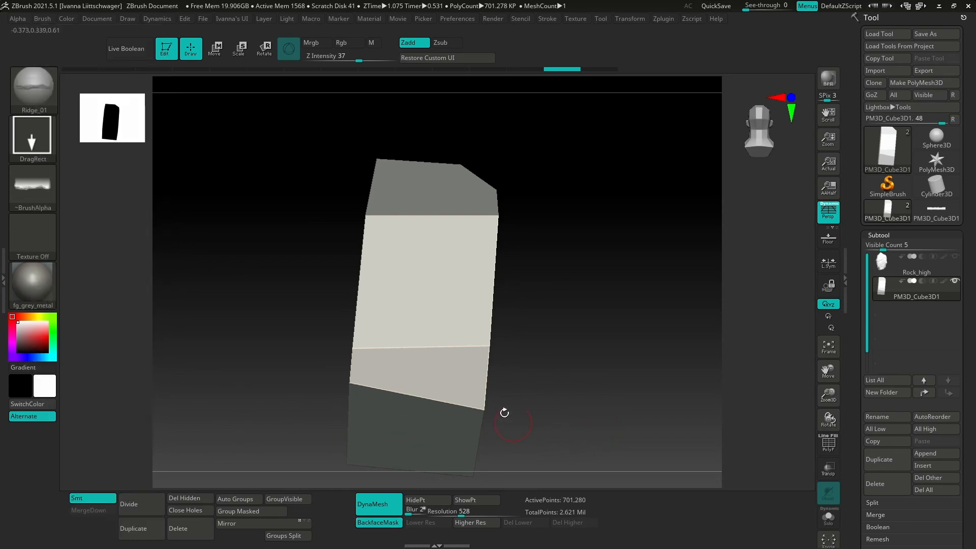
# - Stamp a large Ridge_01 ridge across the block's broad front face and inspect the adjoining side faces with the wireframe shown
pyautogui.moveTo(580, 388)
pyautogui.mouseDown()
pyautogui.moveTo(523, 377)
pyautogui.moveTo(539, 385)
pyautogui.mouseUp()
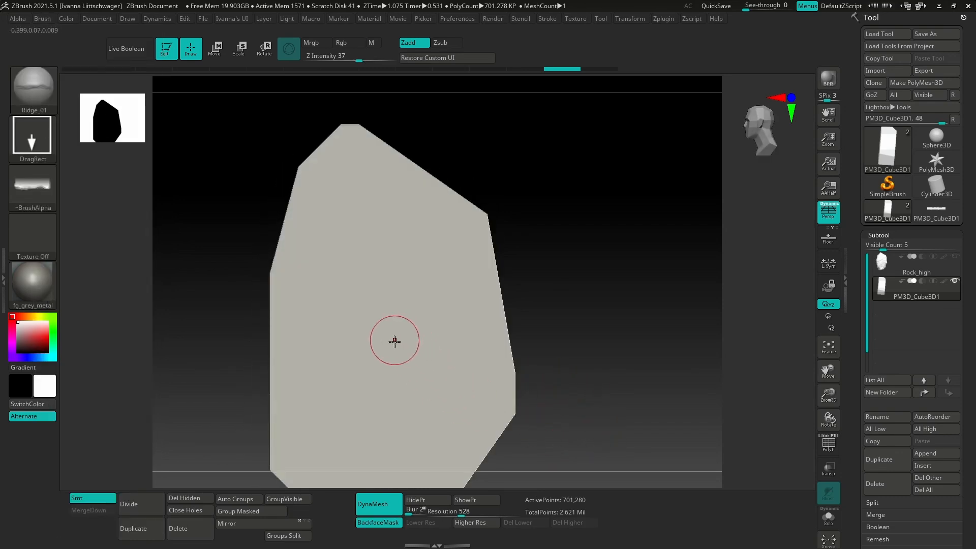
pyautogui.moveTo(392, 341)
pyautogui.mouseDown()
pyautogui.moveTo(385, 105)
pyautogui.moveTo(462, 152)
pyautogui.moveTo(589, 416)
pyautogui.moveTo(519, 414)
pyautogui.moveTo(537, 396)
pyautogui.moveTo(464, 313)
pyautogui.mouseUp()
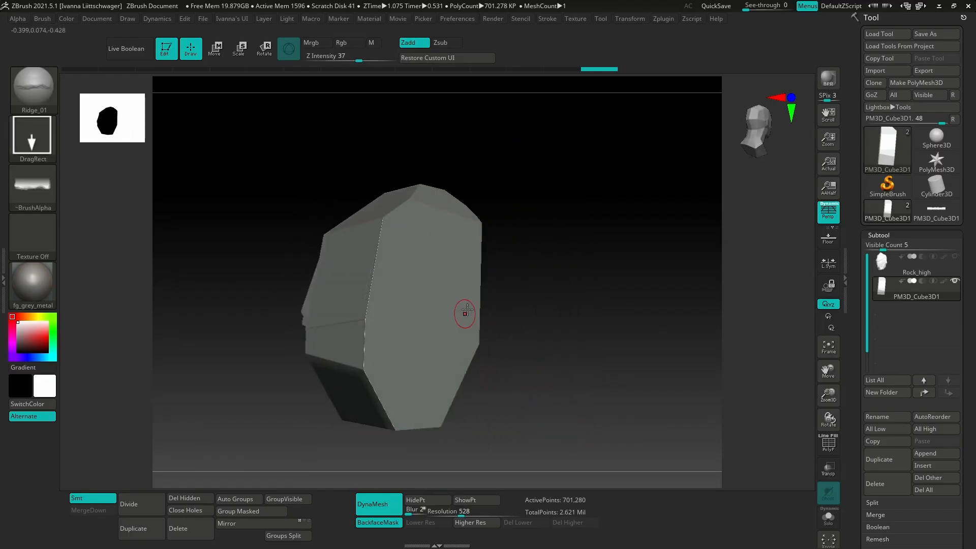
pyautogui.moveTo(437, 433); pyautogui.dragTo(478, 307)
pyautogui.hotkey('shift', 'f')
pyautogui.moveTo(478, 307); pyautogui.dragTo(413, 308, button='right')
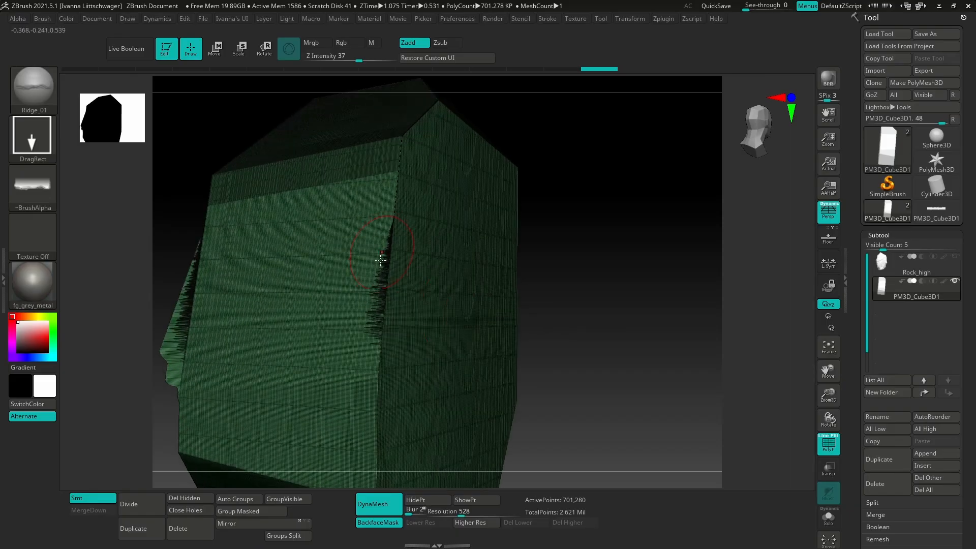
pyautogui.moveTo(381, 258)
pyautogui.mouseDown(button='right')
pyautogui.moveTo(403, 277)
pyautogui.moveTo(391, 284)
pyautogui.mouseUp(button='right')
pyautogui.hotkey('shift', 'f')
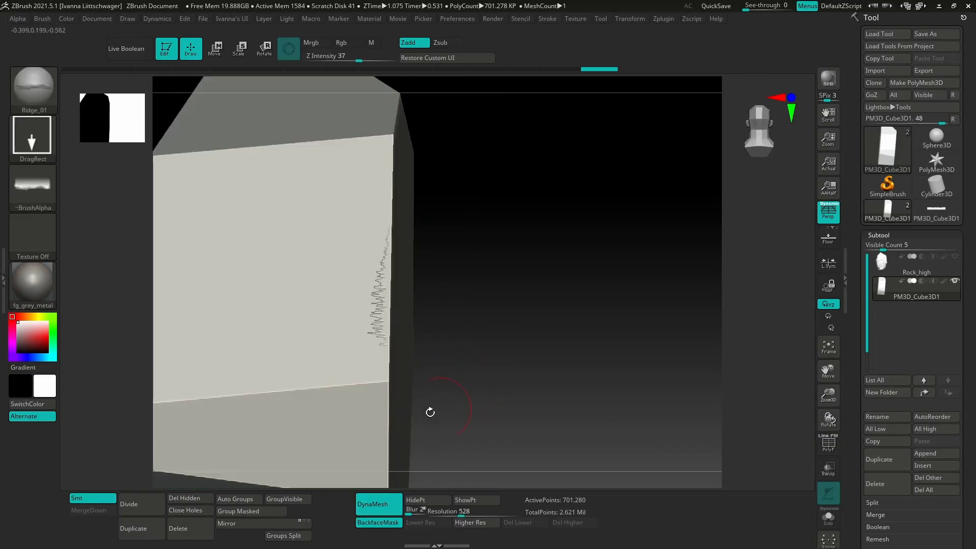
pyautogui.keyDown('alt'); pyautogui.moveTo(429, 412); pyautogui.dragTo(527, 373); pyautogui.keyUp('alt')
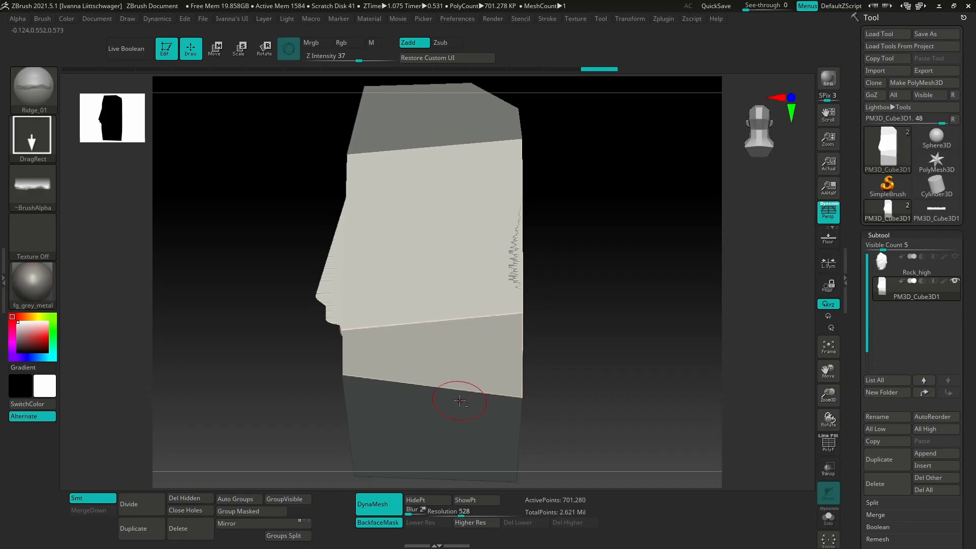
pyautogui.moveTo(460, 401); pyautogui.dragTo(493, 384, button='right')
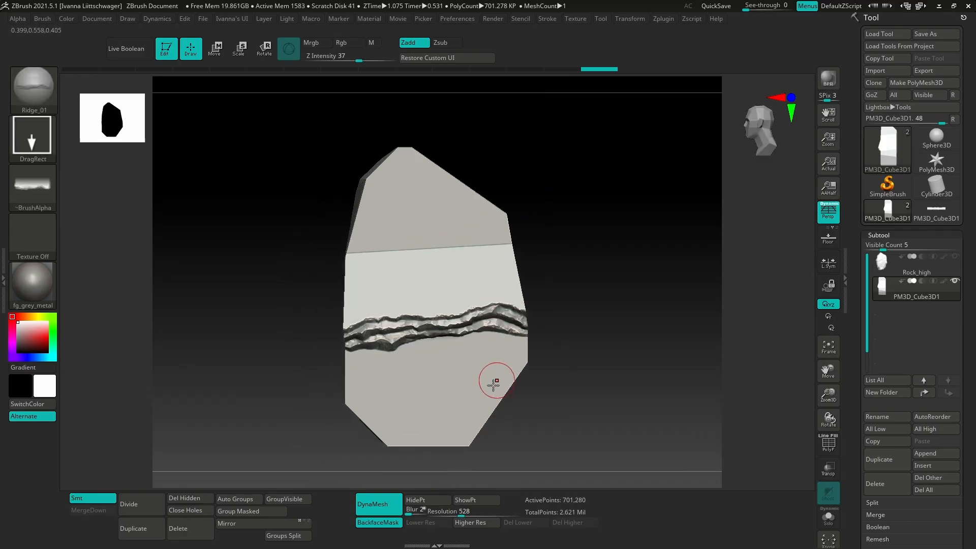
# - Load the Boulder_02 brush from the Lightbox brush library
pyautogui.press(',')
pyautogui.click(182, 82)
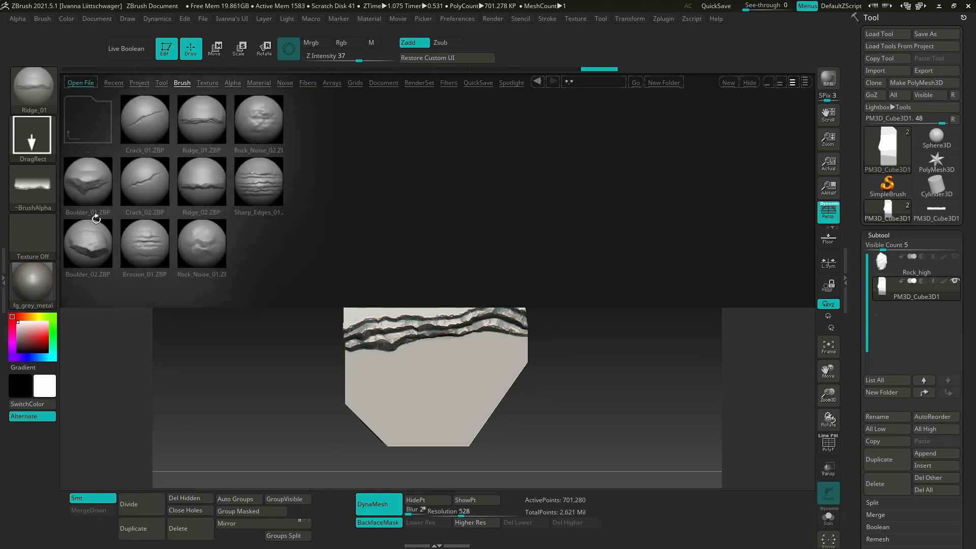
pyautogui.doubleClick(91, 240)
# - Stamp Boulder_02 over the broad front face below the ridge, undoing the first attempt and placing the stamp again
pyautogui.moveTo(472, 404); pyautogui.dragTo(479, 411, button='right')
pyautogui.moveTo(425, 390)
pyautogui.mouseDown()
pyautogui.moveTo(434, 307)
pyautogui.moveTo(412, 222)
pyautogui.moveTo(550, 307)
pyautogui.moveTo(481, 526)
pyautogui.moveTo(497, 385)
pyautogui.moveTo(360, 161)
pyautogui.moveTo(370, 147)
pyautogui.moveTo(374, 157)
pyautogui.mouseUp()
pyautogui.moveTo(508, 442)
pyautogui.keyDown('alt'); pyautogui.mouseDown(button='right')
pyautogui.moveTo(490, 371)
pyautogui.moveTo(417, 295)
pyautogui.mouseUp(button='right'); pyautogui.keyUp('alt')
pyautogui.hotkey('ctrl', 'z')
pyautogui.moveTo(416, 295); pyautogui.dragTo(434, 154)
pyautogui.moveTo(434, 155); pyautogui.dragTo(465, 370, button='right')
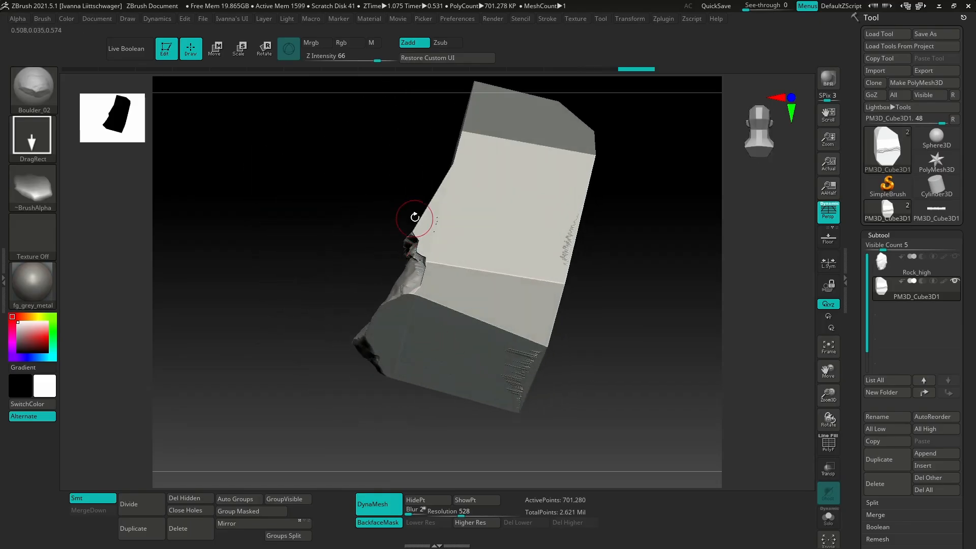
# - Smooth away the spiky artifacts along the edge of the lower side facet
pyautogui.moveTo(389, 399); pyautogui.dragTo(481, 333, button='right')
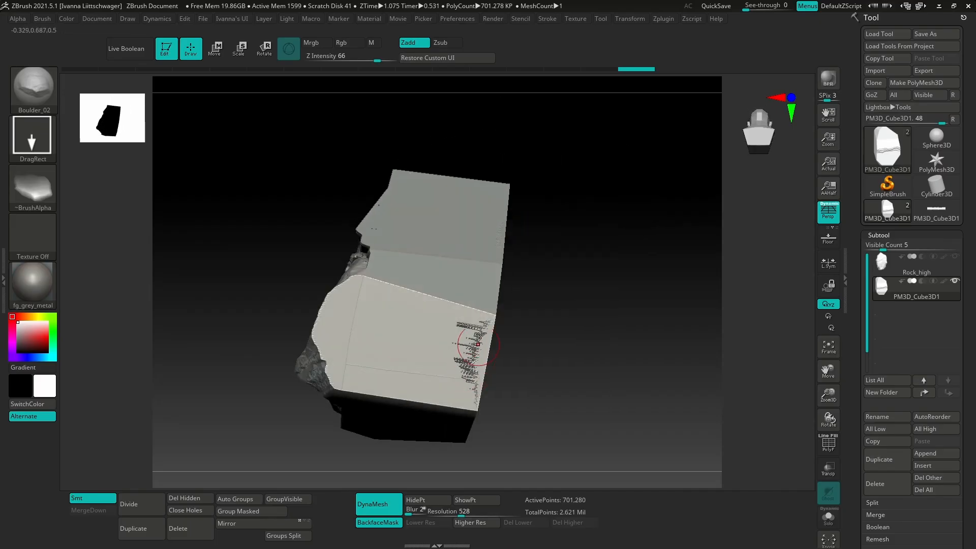
pyautogui.press('shift')
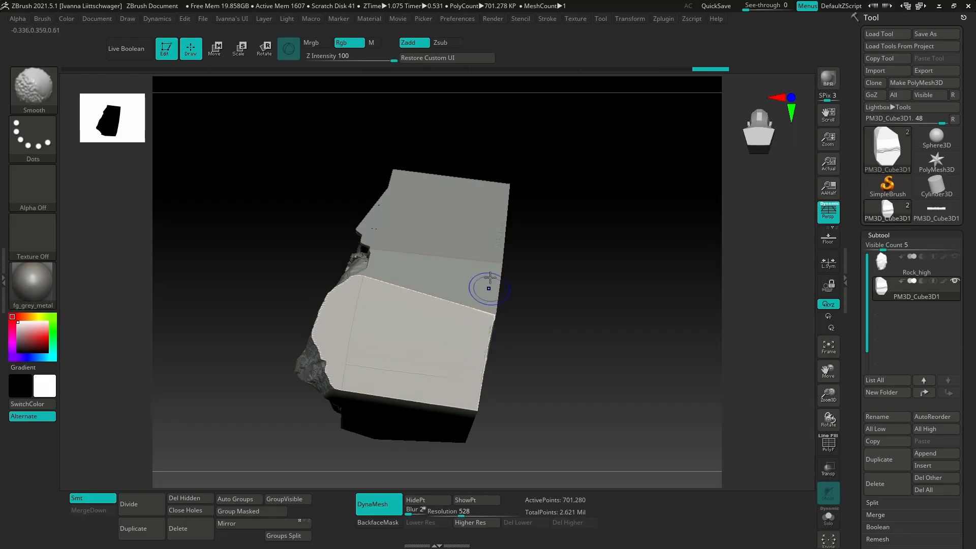
pyautogui.moveTo(490, 278)
pyautogui.mouseDown(button='right')
pyautogui.moveTo(513, 208)
pyautogui.moveTo(572, 244)
pyautogui.moveTo(528, 307)
pyautogui.moveTo(464, 366)
pyautogui.moveTo(434, 372)
pyautogui.moveTo(444, 401)
pyautogui.moveTo(389, 340)
pyautogui.moveTo(487, 337)
pyautogui.moveTo(406, 273)
pyautogui.mouseUp(button='right')
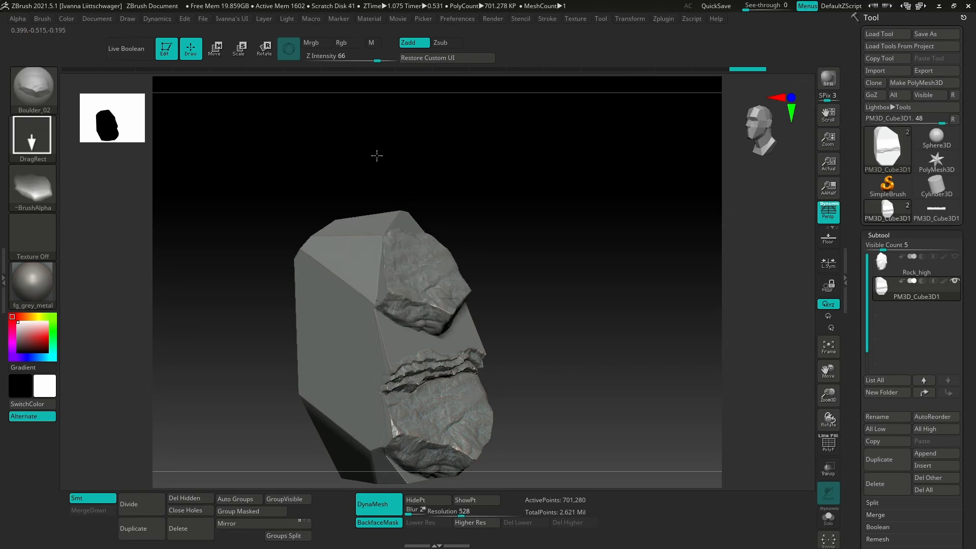
# - Add large Boulder_02 stamps across the block's narrow side facets, switching briefly to Smooth between stamps
pyautogui.moveTo(519, 175)
pyautogui.mouseDown(button='right')
pyautogui.moveTo(492, 181)
pyautogui.moveTo(505, 386)
pyautogui.moveTo(485, 346)
pyautogui.mouseUp(button='right')
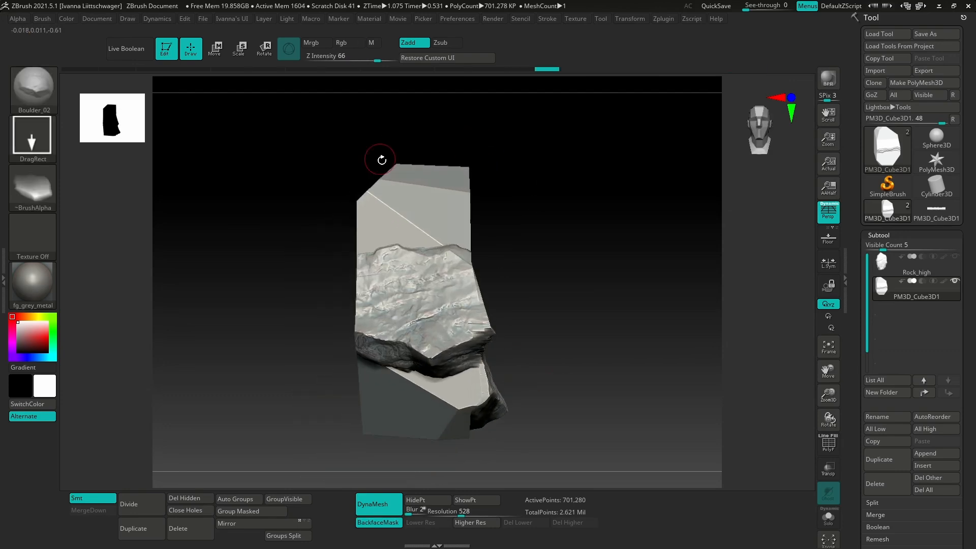
pyautogui.moveTo(382, 160)
pyautogui.mouseDown(button='right')
pyautogui.moveTo(417, 193)
pyautogui.moveTo(448, 264)
pyautogui.moveTo(410, 359)
pyautogui.moveTo(480, 351)
pyautogui.moveTo(488, 331)
pyautogui.moveTo(458, 356)
pyautogui.mouseUp(button='right')
pyautogui.press('space')
pyautogui.press('shift')
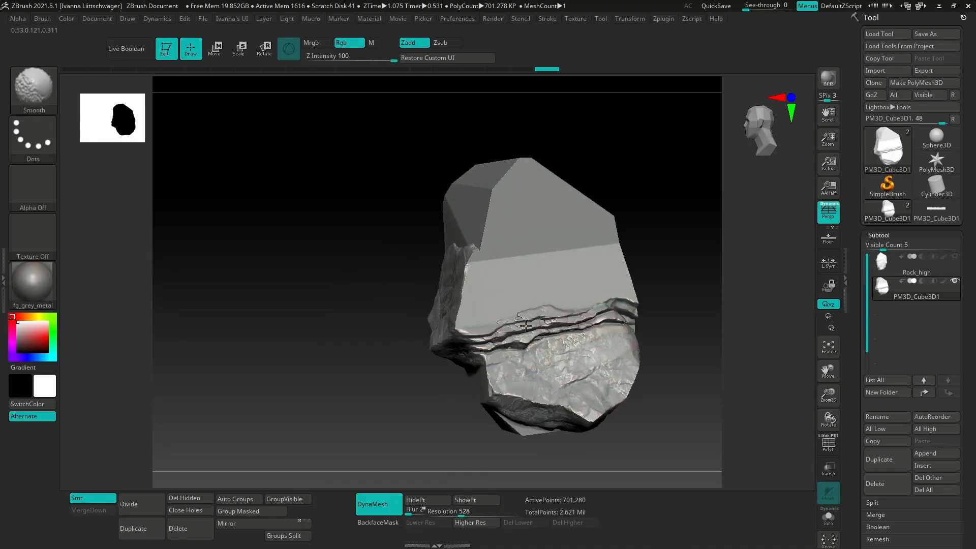
pyautogui.moveTo(508, 323)
pyautogui.mouseDown(button='right')
pyautogui.moveTo(583, 330)
pyautogui.moveTo(585, 371)
pyautogui.moveTo(513, 393)
pyautogui.moveTo(562, 381)
pyautogui.moveTo(523, 392)
pyautogui.moveTo(447, 366)
pyautogui.moveTo(507, 218)
pyautogui.moveTo(525, 273)
pyautogui.moveTo(488, 340)
pyautogui.moveTo(463, 316)
pyautogui.mouseUp(button='right')
pyautogui.keyDown('alt'); pyautogui.moveTo(486, 169); pyautogui.dragTo(481, 359, button='right'); pyautogui.keyUp('alt')
pyautogui.moveTo(405, 206)
pyautogui.mouseDown()
pyautogui.moveTo(373, 100)
pyautogui.moveTo(364, 100)
pyautogui.mouseUp()
pyautogui.moveTo(572, 356)
pyautogui.mouseDown(button='right')
pyautogui.moveTo(473, 389)
pyautogui.moveTo(537, 410)
pyautogui.mouseUp(button='right')
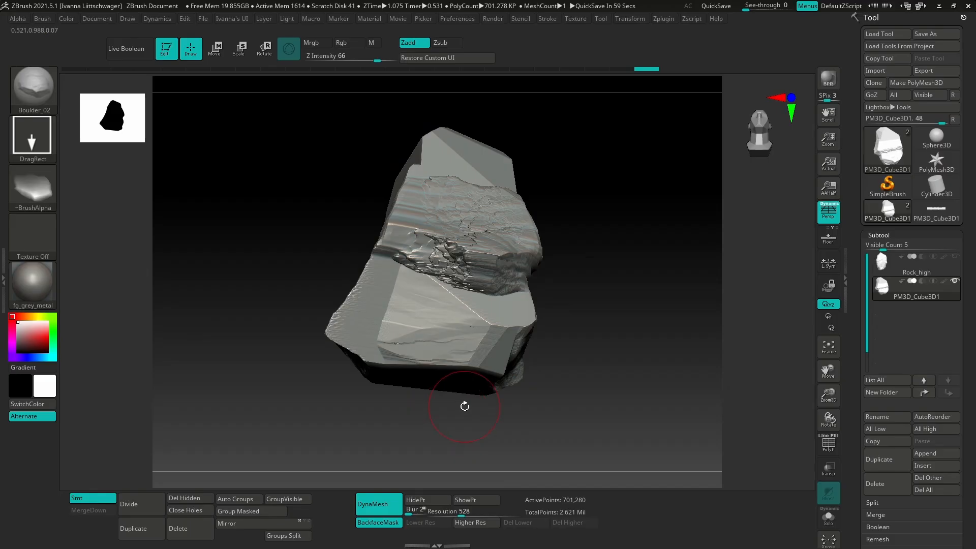
# - Load the first dc_Boulder_Drag brush from the Boulder folder of the Lightbox brush library for the untouched broad face
pyautogui.moveTo(465, 406)
pyautogui.mouseDown(button='right')
pyautogui.moveTo(541, 488)
pyautogui.moveTo(520, 430)
pyautogui.moveTo(483, 403)
pyautogui.moveTo(525, 404)
pyautogui.moveTo(547, 385)
pyautogui.moveTo(493, 376)
pyautogui.moveTo(479, 387)
pyautogui.moveTo(516, 388)
pyautogui.moveTo(493, 347)
pyautogui.moveTo(438, 381)
pyautogui.moveTo(483, 418)
pyautogui.moveTo(571, 398)
pyautogui.mouseUp(button='right')
pyautogui.press('ctrl')
pyautogui.press(',')
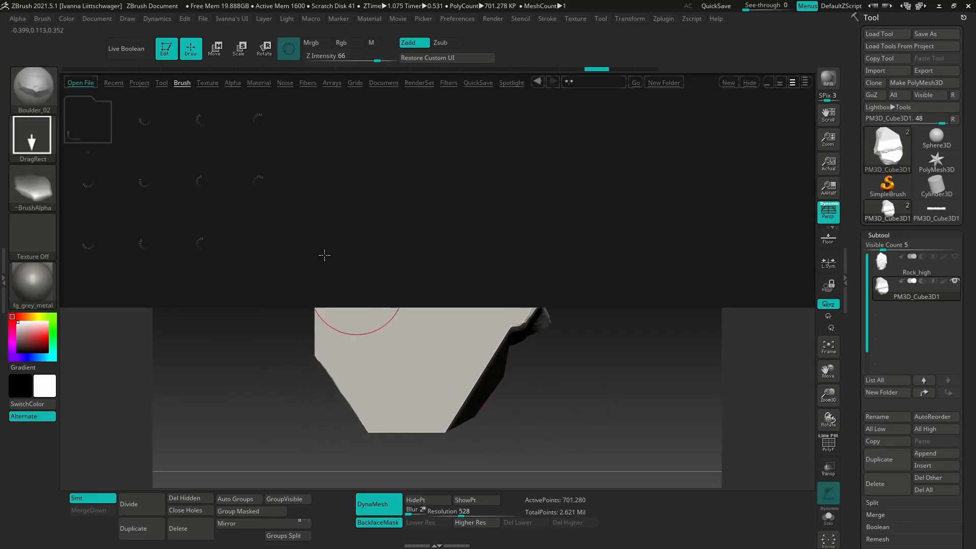
pyautogui.click(182, 83)
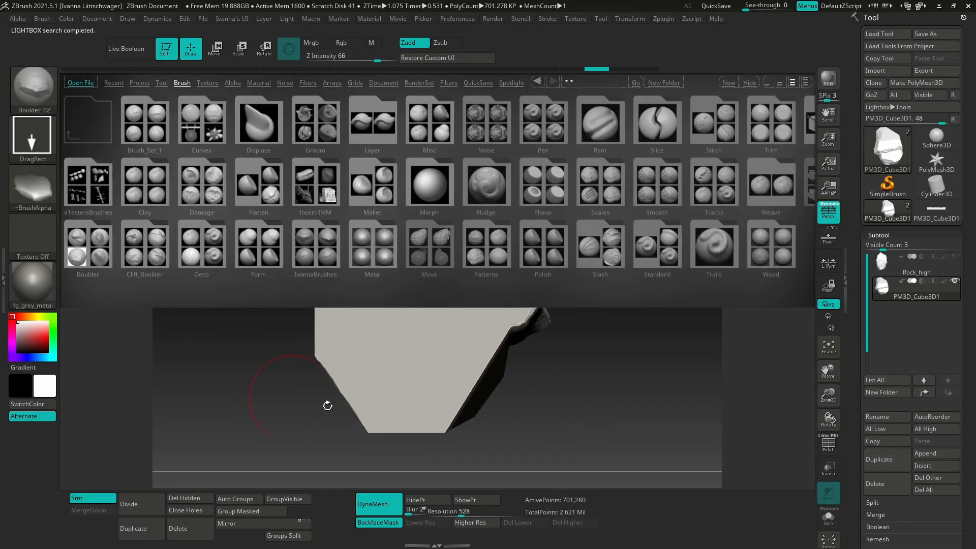
pyautogui.click(101, 245)
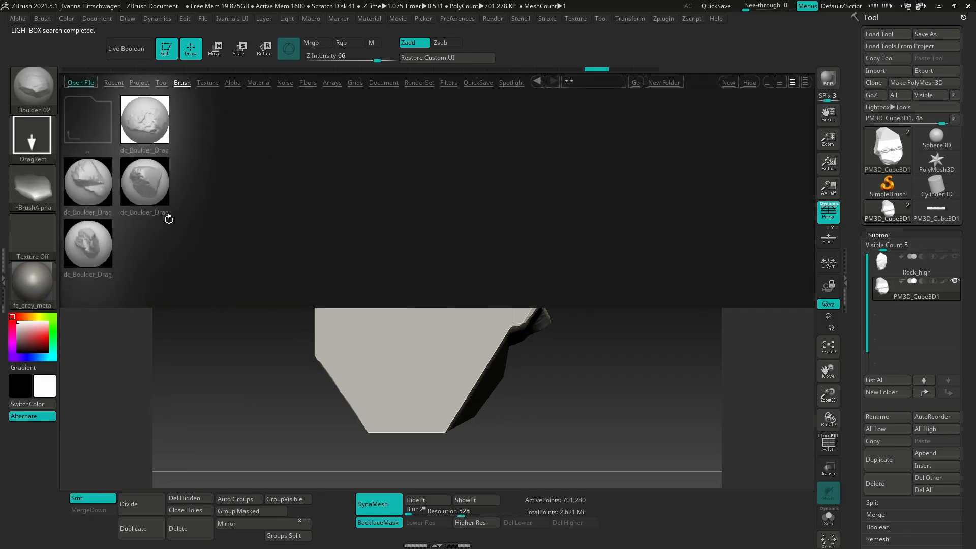
pyautogui.doubleClick(149, 126)
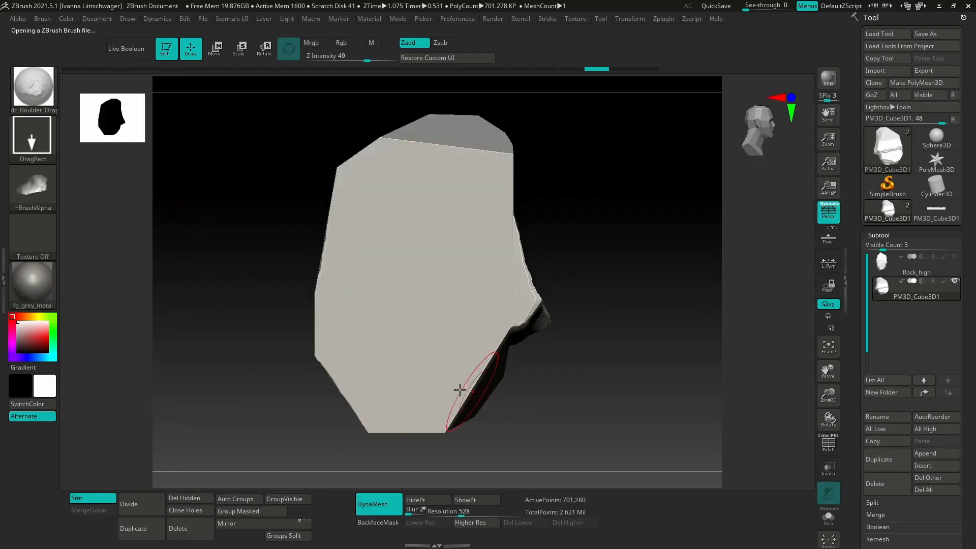
# - Stamp the dc_Boulder_Drag brush over the lower half of the untouched broad face and across the smooth end facets beside it
pyautogui.moveTo(400, 395); pyautogui.dragTo(423, 123)
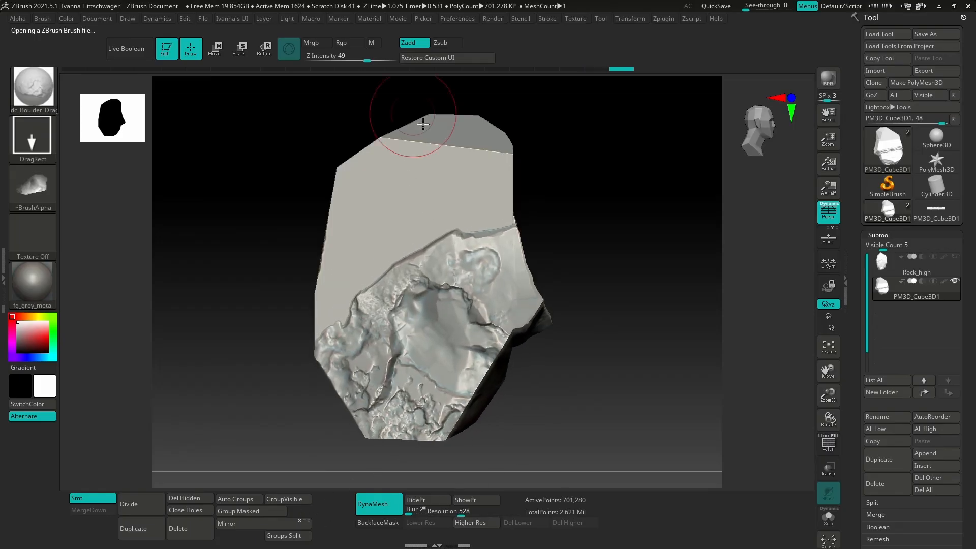
pyautogui.moveTo(604, 421)
pyautogui.mouseDown()
pyautogui.moveTo(565, 412)
pyautogui.moveTo(596, 405)
pyautogui.moveTo(571, 426)
pyautogui.moveTo(507, 383)
pyautogui.moveTo(490, 436)
pyautogui.moveTo(556, 359)
pyautogui.moveTo(523, 403)
pyautogui.moveTo(471, 418)
pyautogui.moveTo(479, 366)
pyautogui.moveTo(543, 228)
pyautogui.moveTo(506, 368)
pyautogui.moveTo(451, 297)
pyautogui.mouseUp()
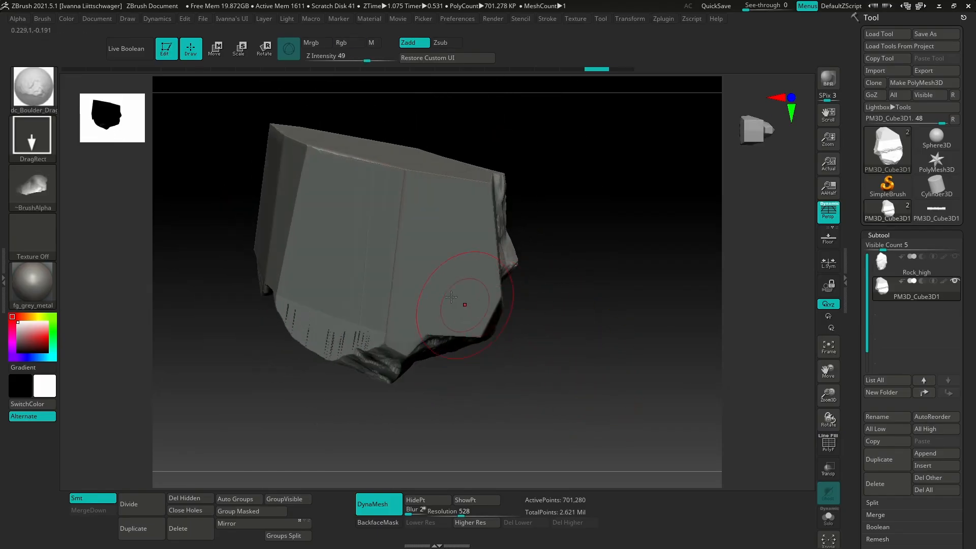
pyautogui.moveTo(423, 96); pyautogui.dragTo(438, 67)
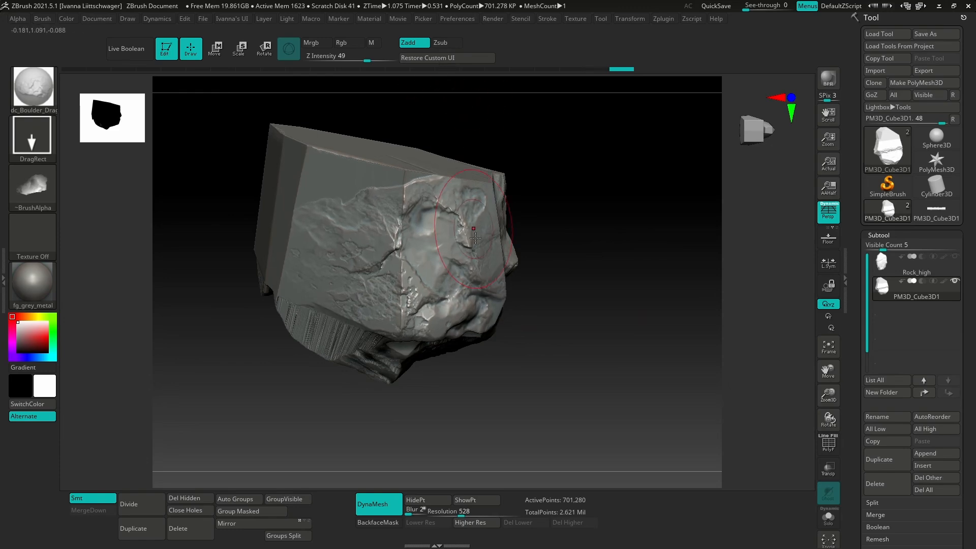
pyautogui.moveTo(406, 319)
pyautogui.mouseDown()
pyautogui.moveTo(482, 388)
pyautogui.moveTo(464, 392)
pyautogui.moveTo(495, 386)
pyautogui.moveTo(537, 293)
pyautogui.moveTo(556, 283)
pyautogui.moveTo(549, 289)
pyautogui.moveTo(571, 301)
pyautogui.moveTo(484, 327)
pyautogui.moveTo(584, 346)
pyautogui.moveTo(614, 329)
pyautogui.moveTo(523, 404)
pyautogui.moveTo(497, 364)
pyautogui.mouseUp()
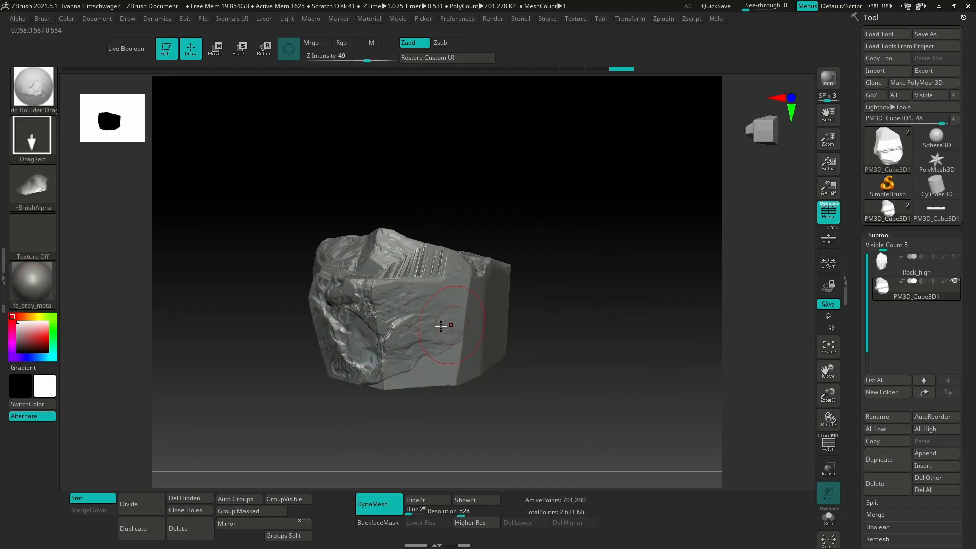
# - Reshape the stamped lower end of the block with the Move brush, adjusting the brush size as needed
pyautogui.moveTo(440, 325)
pyautogui.mouseDown()
pyautogui.moveTo(488, 379)
pyautogui.moveTo(534, 407)
pyautogui.moveTo(584, 386)
pyautogui.moveTo(610, 407)
pyautogui.moveTo(508, 371)
pyautogui.mouseUp()
pyautogui.press('b')
pyautogui.press('m')
pyautogui.press('v')
pyautogui.press('space')
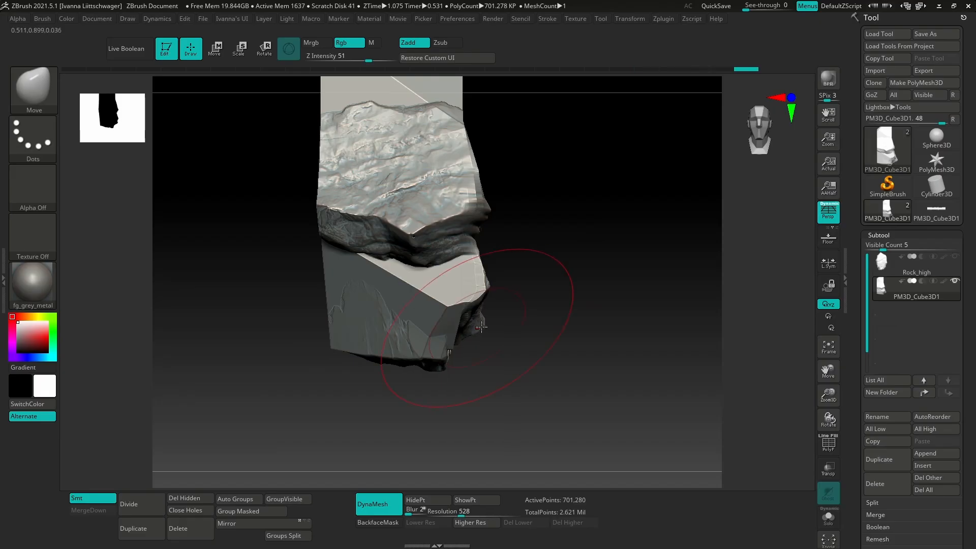
pyautogui.moveTo(509, 304)
pyautogui.mouseDown()
pyautogui.moveTo(475, 306)
pyautogui.moveTo(466, 325)
pyautogui.moveTo(518, 300)
pyautogui.moveTo(524, 276)
pyautogui.mouseUp()
pyautogui.press('space')
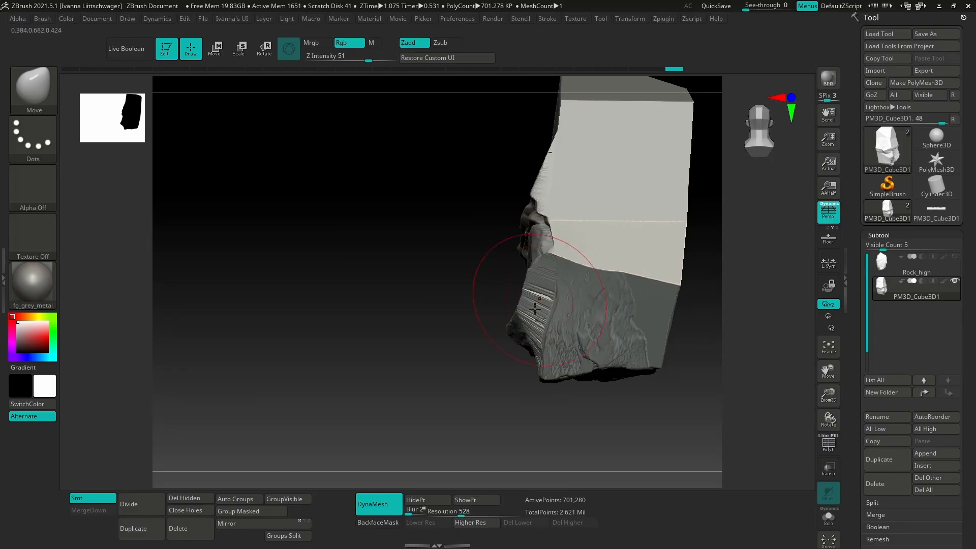
pyautogui.moveTo(556, 375)
pyautogui.mouseDown()
pyautogui.moveTo(579, 391)
pyautogui.moveTo(528, 368)
pyautogui.moveTo(527, 425)
pyautogui.moveTo(529, 372)
pyautogui.moveTo(476, 398)
pyautogui.moveTo(474, 430)
pyautogui.moveTo(495, 430)
pyautogui.moveTo(542, 399)
pyautogui.moveTo(509, 406)
pyautogui.moveTo(480, 435)
pyautogui.moveTo(482, 414)
pyautogui.moveTo(482, 444)
pyautogui.moveTo(514, 416)
pyautogui.moveTo(644, 411)
pyautogui.mouseUp()
pyautogui.press('space')
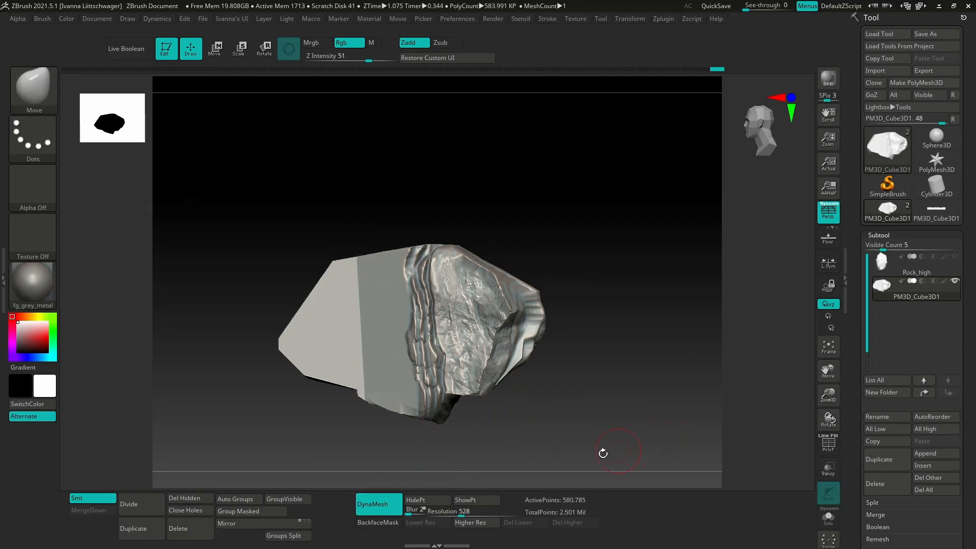
# - Undo the high-resolution remesh, set the DynaMesh resolution to 280, and remesh the block
pyautogui.moveTo(574, 450); pyautogui.dragTo(531, 350)
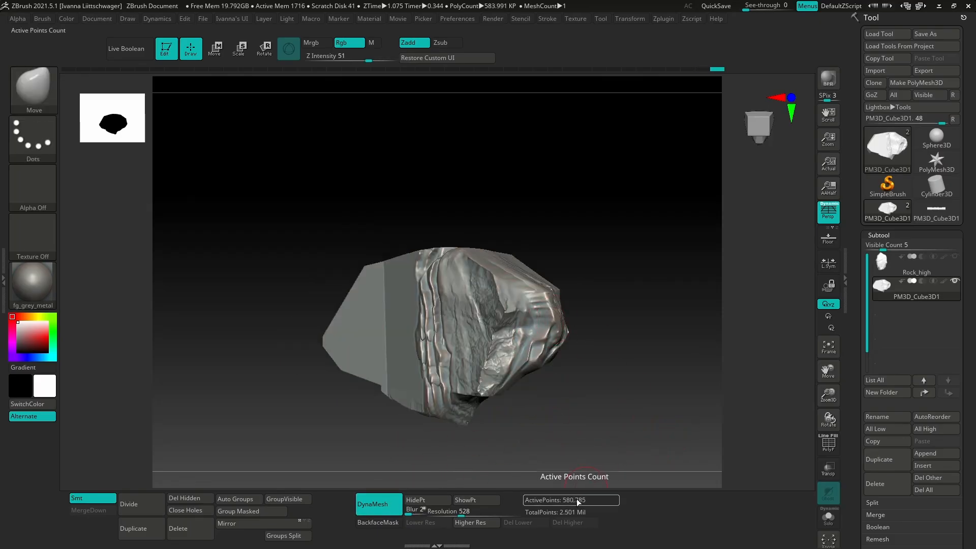
pyautogui.moveTo(577, 486)
pyautogui.mouseDown()
pyautogui.moveTo(579, 414)
pyautogui.moveTo(550, 333)
pyautogui.moveTo(561, 307)
pyautogui.moveTo(566, 349)
pyautogui.moveTo(608, 372)
pyautogui.moveTo(517, 295)
pyautogui.mouseUp()
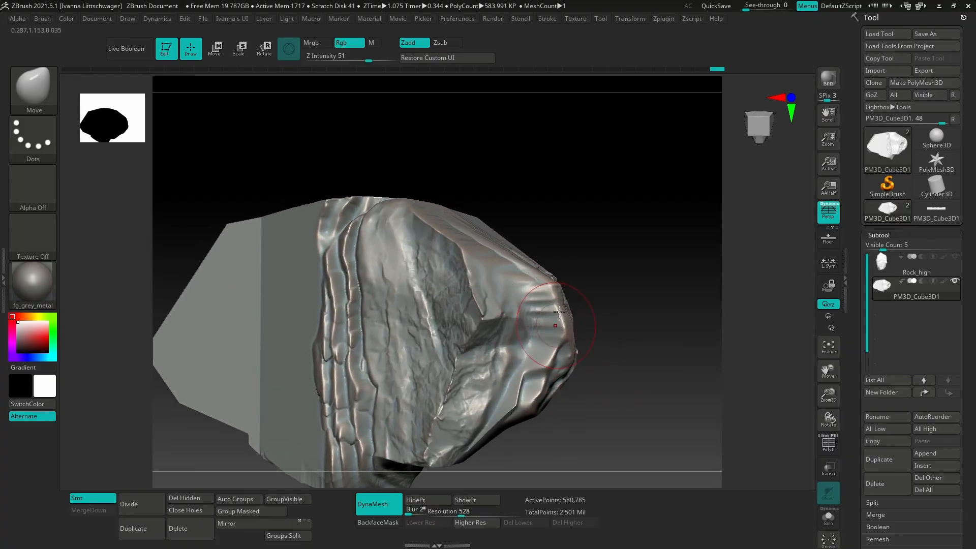
pyautogui.moveTo(498, 331); pyautogui.dragTo(488, 304)
pyautogui.moveTo(473, 412); pyautogui.dragTo(520, 389)
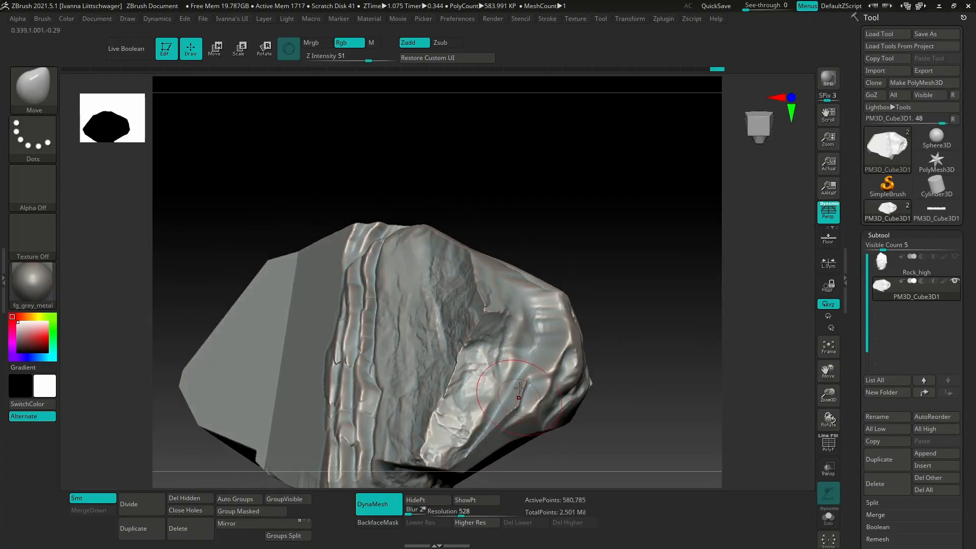
pyautogui.moveTo(554, 444); pyautogui.dragTo(587, 467)
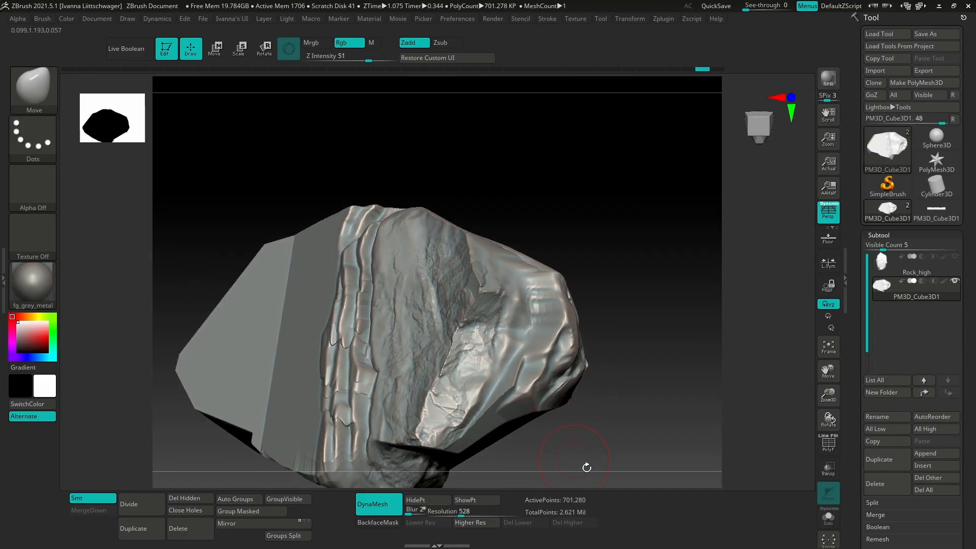
pyautogui.click(452, 512)
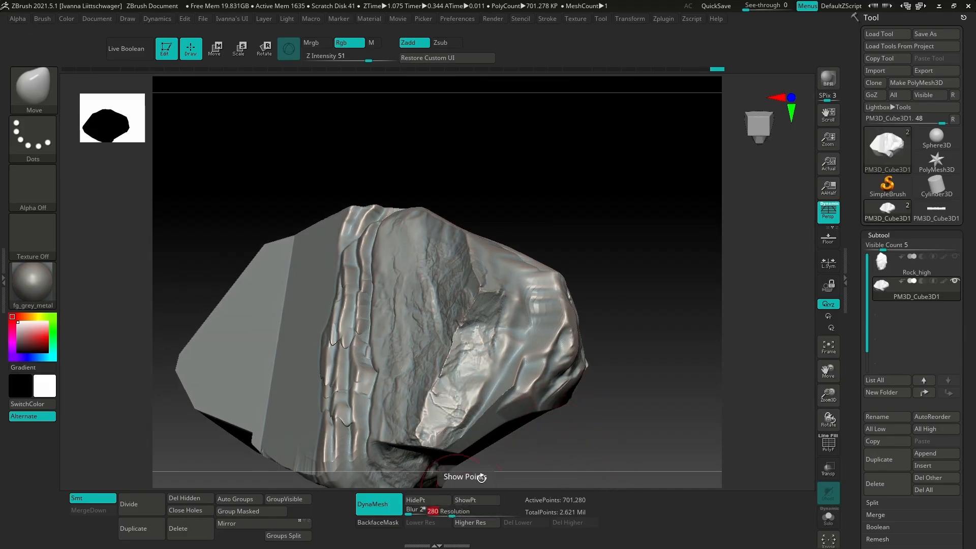
pyautogui.press('Return')
pyautogui.keyDown('ctrl'); pyautogui.moveTo(618, 372); pyautogui.dragTo(647, 399); pyautogui.keyUp('ctrl')
# - Switch to the TrimSmoothBorder brush, adjust its size, and chip the lower edge of the broad stamped facet
pyautogui.moveTo(394, 458)
pyautogui.mouseDown(button='right')
pyautogui.moveTo(421, 342)
pyautogui.moveTo(595, 388)
pyautogui.moveTo(524, 388)
pyautogui.moveTo(548, 365)
pyautogui.mouseUp(button='right')
pyautogui.press('b')
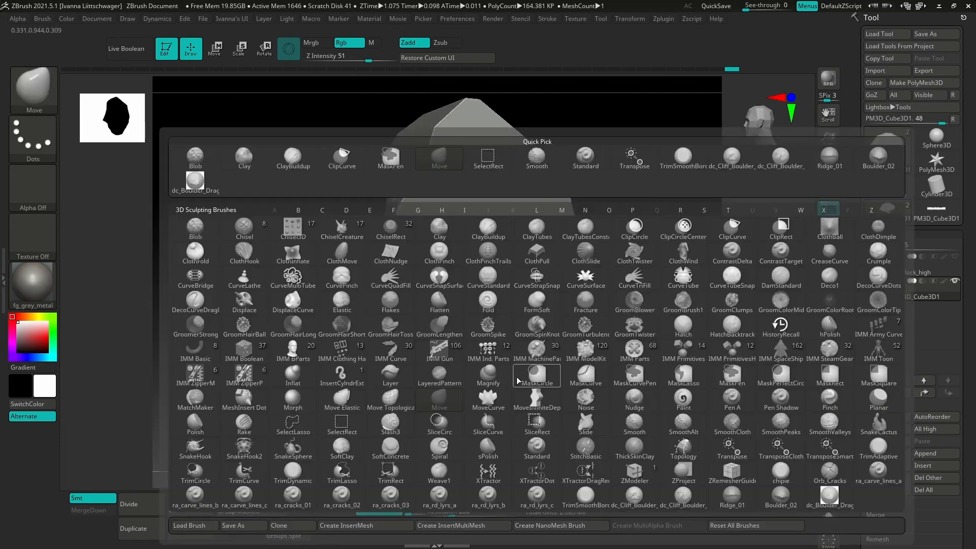
pyautogui.press('t')
pyautogui.press('s')
pyautogui.keyDown('alt'); pyautogui.moveTo(579, 448); pyautogui.dragTo(556, 431, button='right'); pyautogui.keyUp('alt')
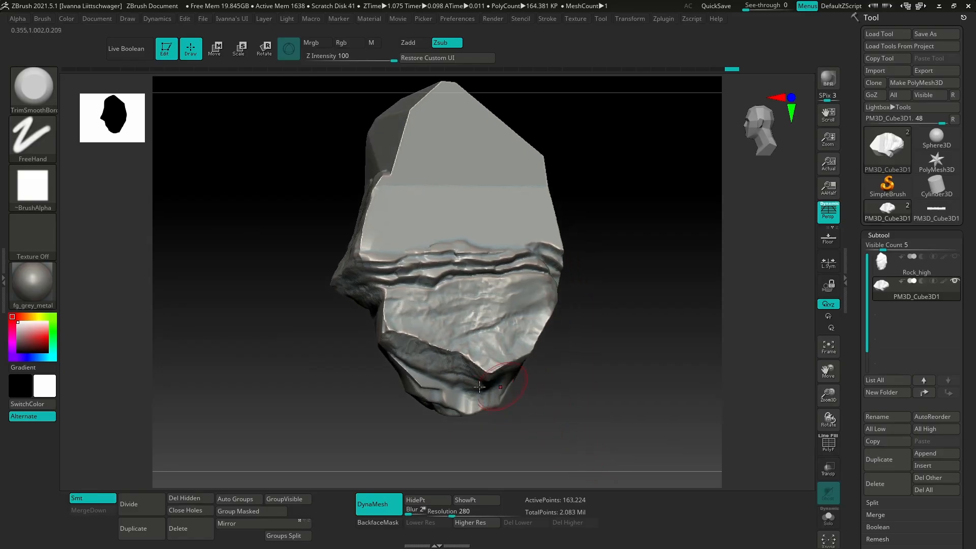
pyautogui.keyDown('alt'); pyautogui.moveTo(525, 392); pyautogui.dragTo(579, 409, button='right'); pyautogui.keyUp('alt')
pyautogui.press('space')
pyautogui.moveTo(556, 359); pyautogui.dragTo(551, 359)
pyautogui.moveTo(550, 358); pyautogui.dragTo(593, 297, button='right')
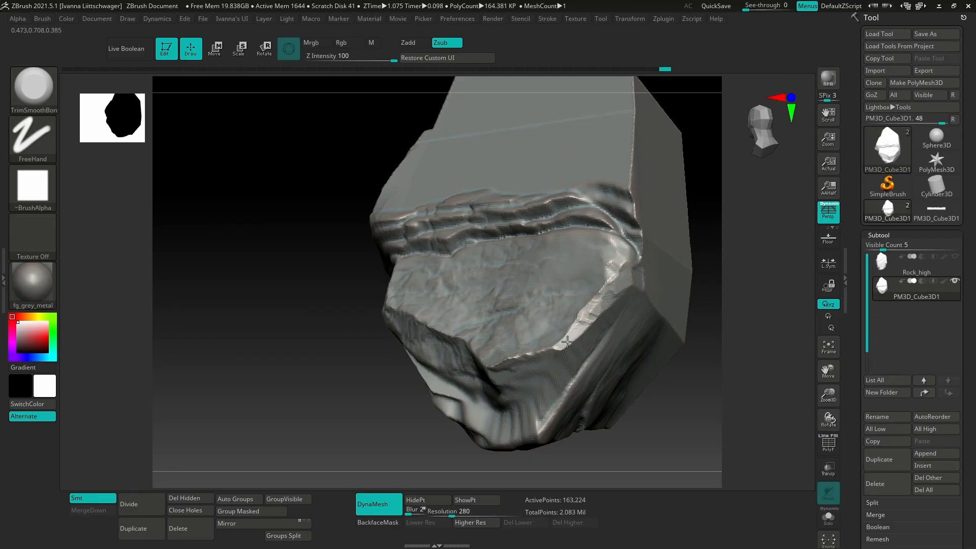
pyautogui.moveTo(567, 342); pyautogui.dragTo(558, 345)
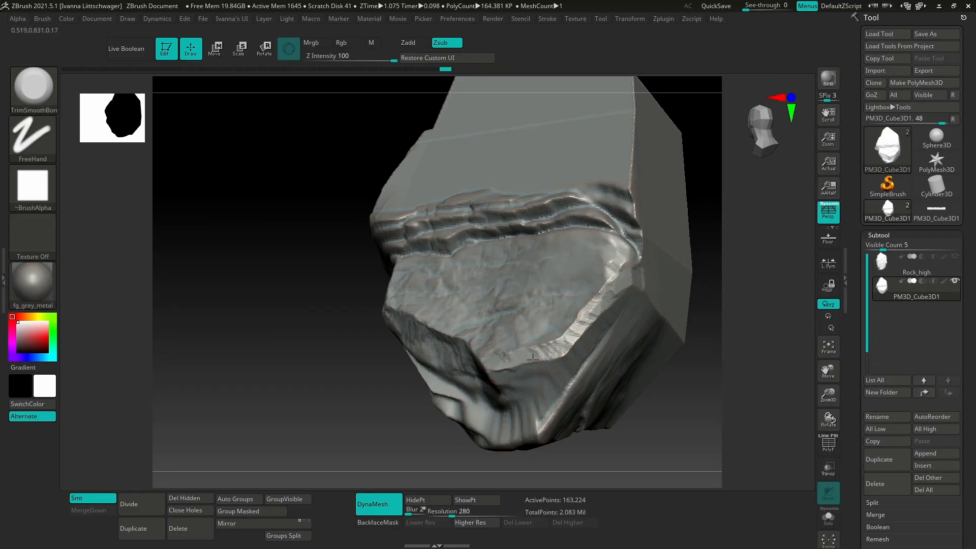
pyautogui.moveTo(515, 378)
pyautogui.mouseDown(button='right')
pyautogui.moveTo(508, 402)
pyautogui.moveTo(527, 380)
pyautogui.mouseUp(button='right')
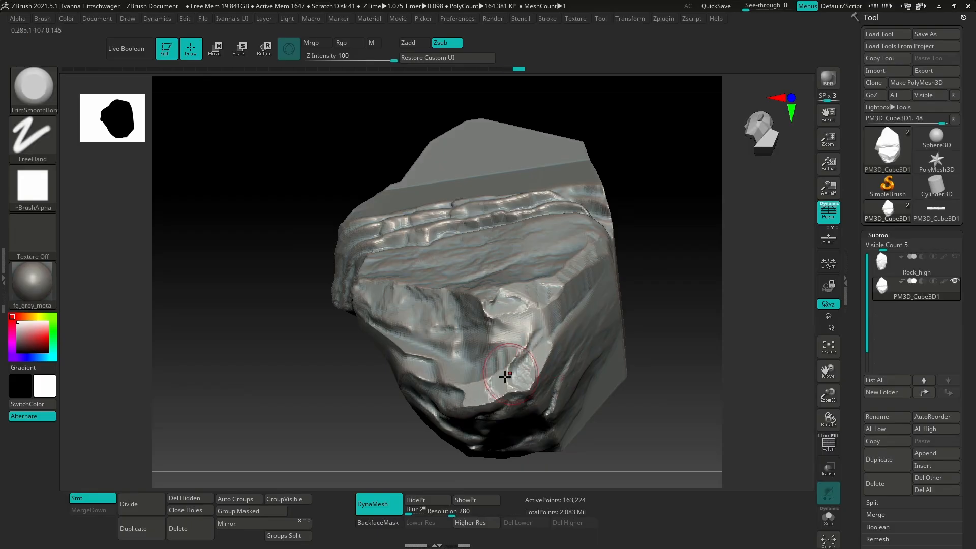
# - Trim the lumpy lower end facet into flat, angular planes with TrimSmoothBorder, working along its edges from several angles
pyautogui.moveTo(466, 393); pyautogui.dragTo(483, 382)
pyautogui.moveTo(483, 382)
pyautogui.mouseDown(button='right')
pyautogui.moveTo(460, 351)
pyautogui.moveTo(487, 367)
pyautogui.moveTo(459, 390)
pyautogui.mouseUp(button='right')
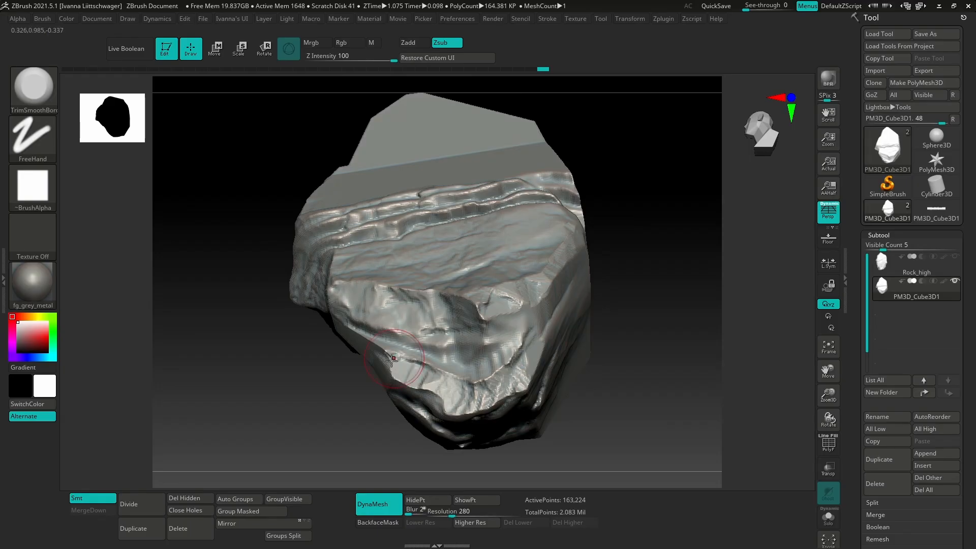
pyautogui.moveTo(392, 359); pyautogui.dragTo(378, 346, button='right')
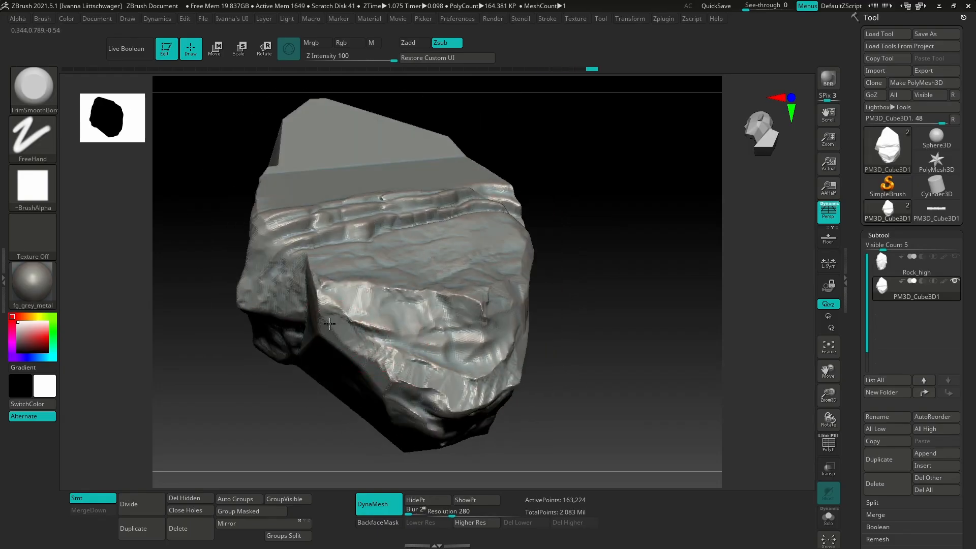
pyautogui.moveTo(329, 323); pyautogui.dragTo(558, 302, button='right')
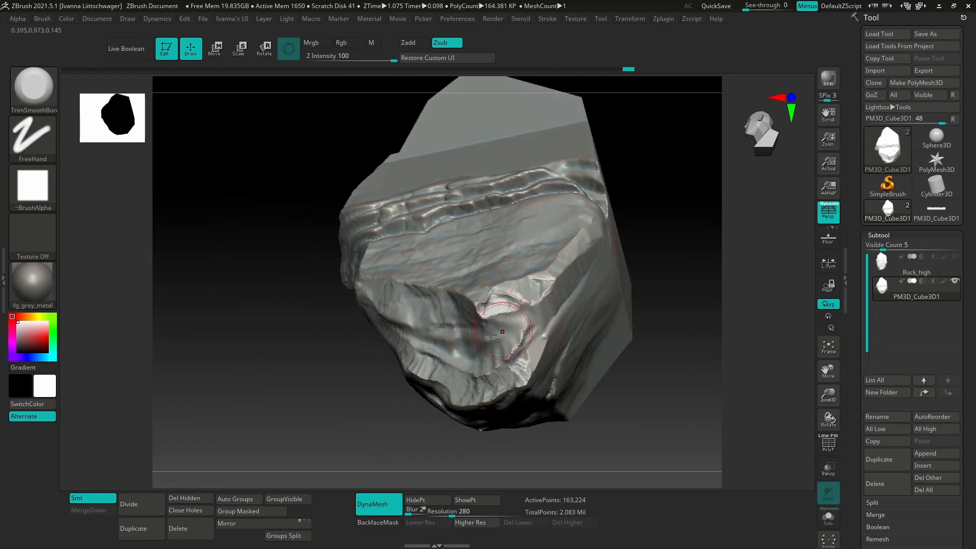
pyautogui.moveTo(491, 334)
pyautogui.mouseDown(button='right')
pyautogui.moveTo(473, 330)
pyautogui.moveTo(479, 335)
pyautogui.mouseUp(button='right')
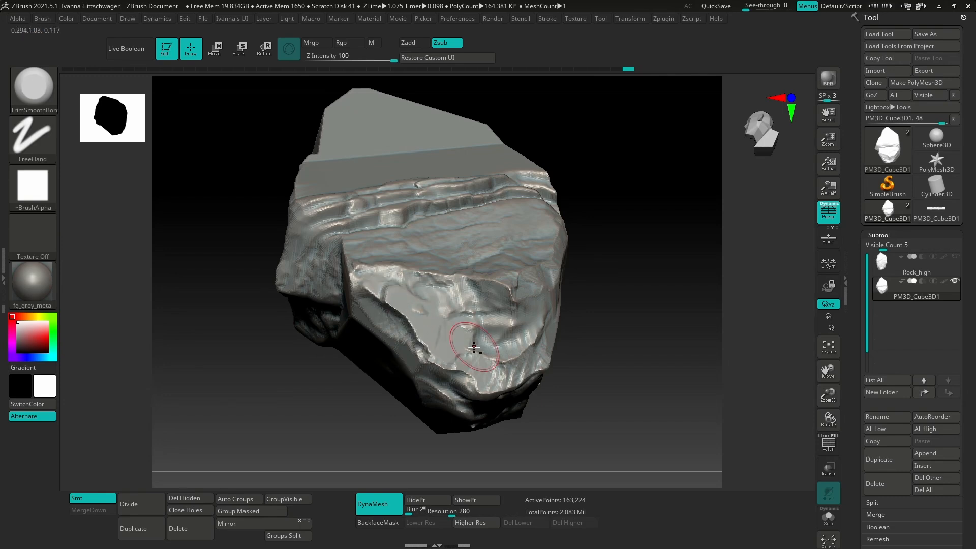
pyautogui.moveTo(474, 347); pyautogui.dragTo(501, 356, button='right')
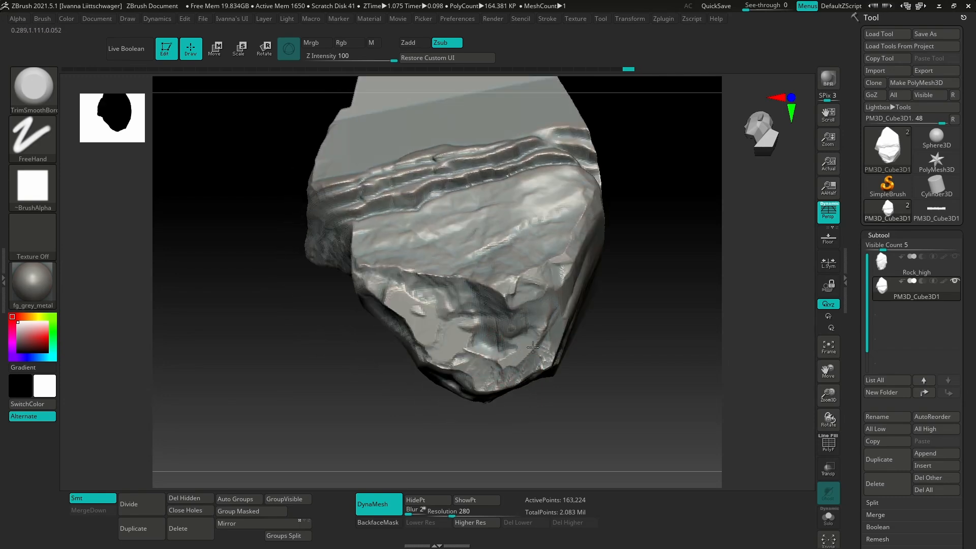
pyautogui.moveTo(530, 352)
pyautogui.mouseDown(button='right')
pyautogui.moveTo(535, 300)
pyautogui.moveTo(559, 284)
pyautogui.moveTo(524, 279)
pyautogui.moveTo(527, 302)
pyautogui.mouseUp(button='right')
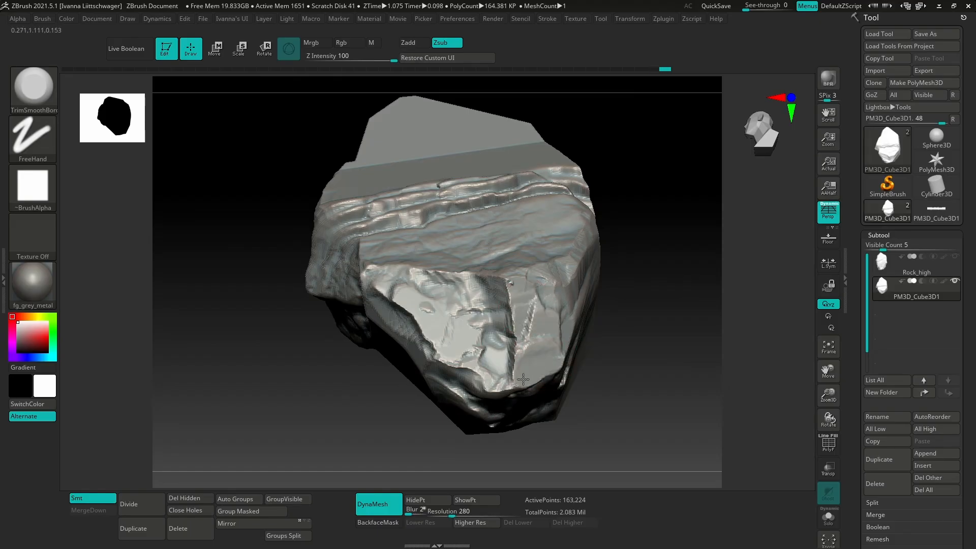
# - Cut small chipped planes into the ridge and hollow between the flattened areas of the lower end facet
pyautogui.moveTo(499, 360); pyautogui.dragTo(498, 371)
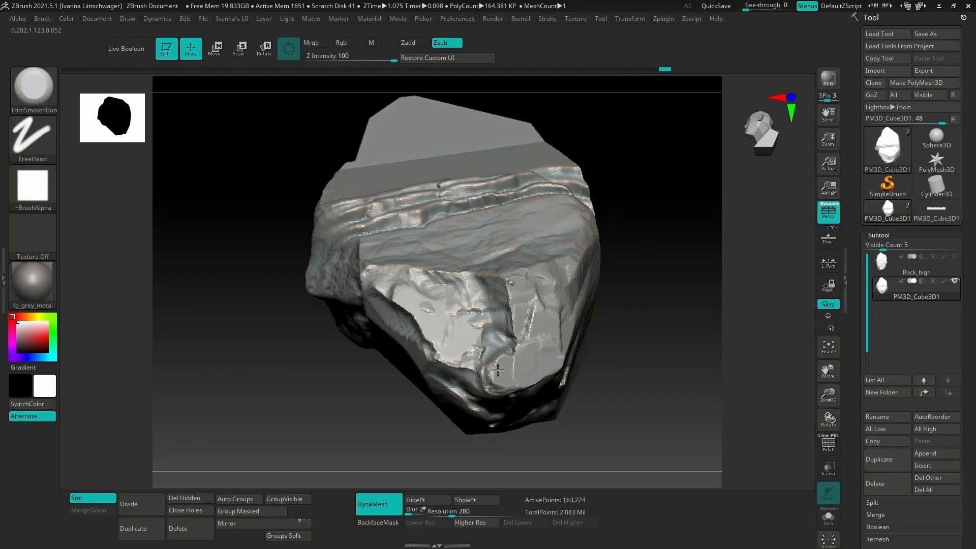
pyautogui.moveTo(484, 338)
pyautogui.mouseDown()
pyautogui.moveTo(481, 356)
pyautogui.moveTo(475, 347)
pyautogui.mouseUp()
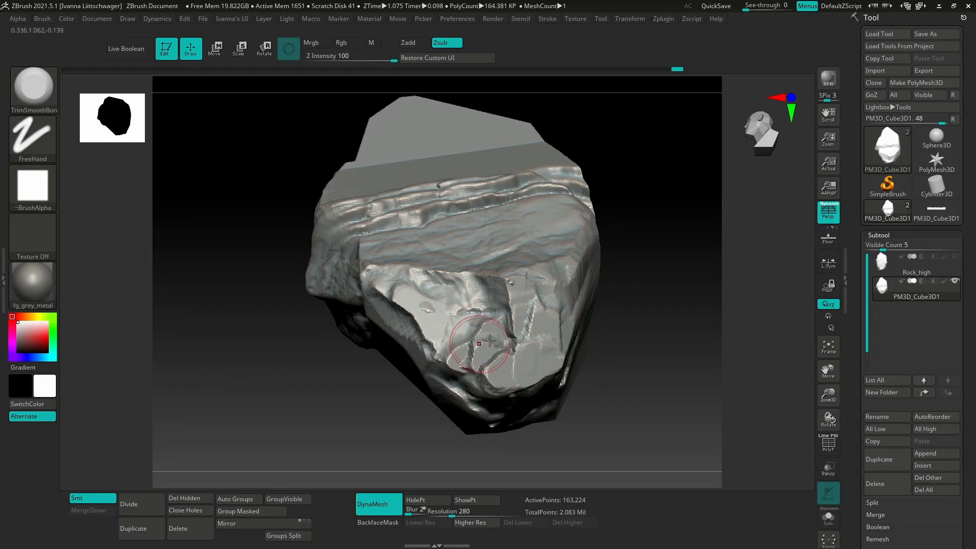
pyautogui.moveTo(474, 347)
pyautogui.mouseDown(button='right')
pyautogui.moveTo(460, 321)
pyautogui.moveTo(492, 326)
pyautogui.moveTo(491, 309)
pyautogui.moveTo(497, 325)
pyautogui.mouseUp(button='right')
pyautogui.moveTo(500, 319)
pyautogui.mouseDown()
pyautogui.moveTo(483, 316)
pyautogui.moveTo(486, 336)
pyautogui.moveTo(486, 300)
pyautogui.mouseUp()
pyautogui.keyDown('alt'); pyautogui.moveTo(489, 314); pyautogui.dragTo(485, 350, button='right'); pyautogui.keyUp('alt')
pyautogui.moveTo(485, 350); pyautogui.dragTo(505, 329, button='right')
pyautogui.moveTo(504, 329); pyautogui.dragTo(489, 341)
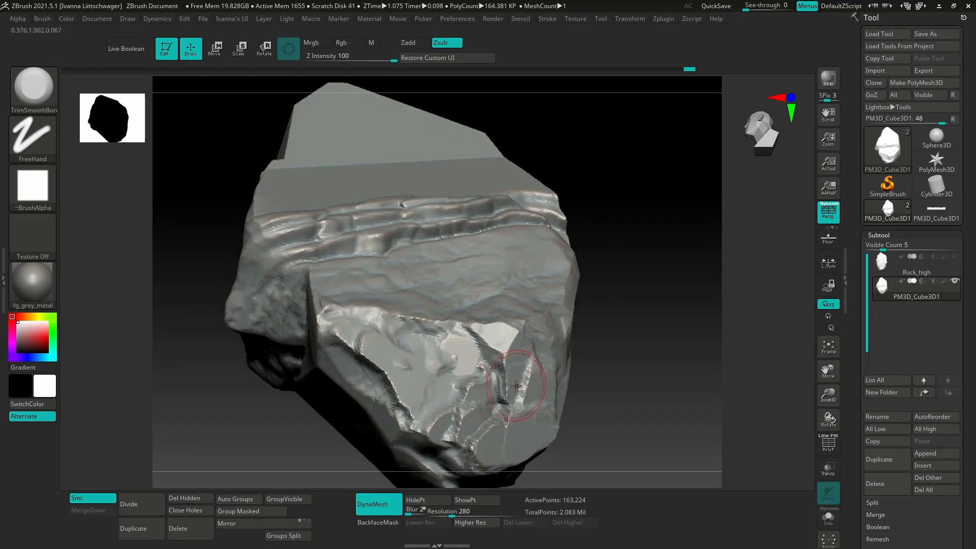
pyautogui.moveTo(527, 371)
pyautogui.keyDown('alt'); pyautogui.mouseDown(button='right')
pyautogui.moveTo(510, 359)
pyautogui.moveTo(518, 374)
pyautogui.mouseUp(button='right'); pyautogui.keyUp('alt')
pyautogui.moveTo(518, 376); pyautogui.dragTo(515, 402)
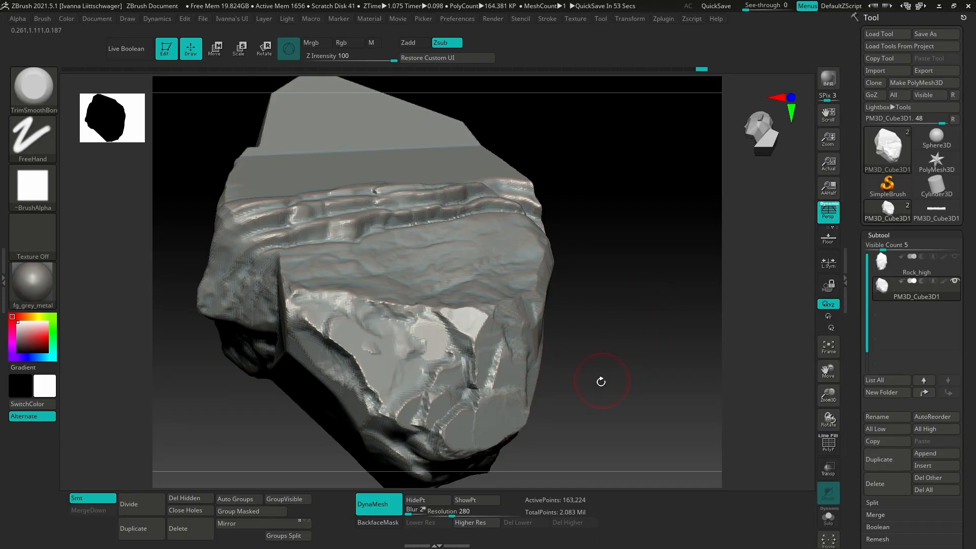
# - Set the draw size to about 97 and trim a continuous bevel along the broad stamped facet's lower edge
pyautogui.moveTo(601, 381); pyautogui.dragTo(531, 370)
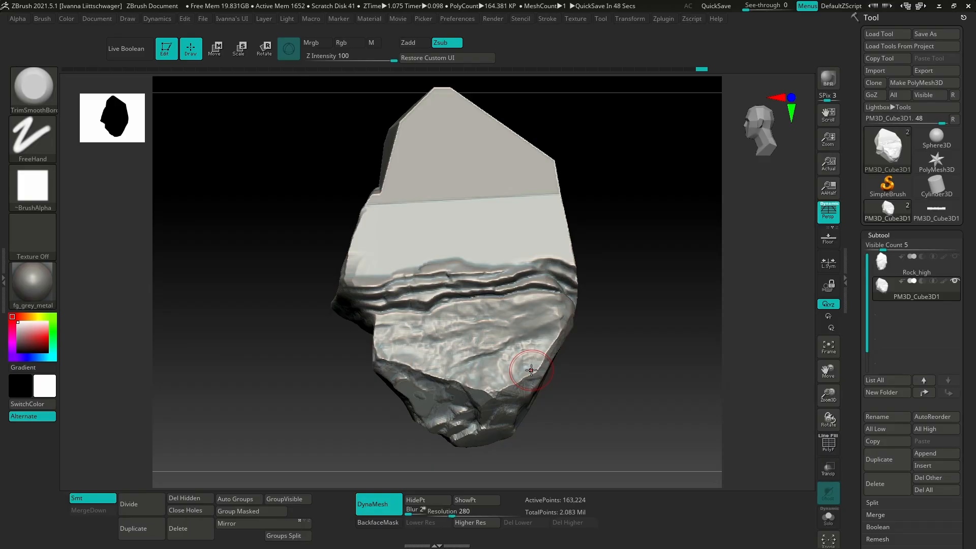
pyautogui.moveTo(531, 370); pyautogui.dragTo(549, 396, button='right')
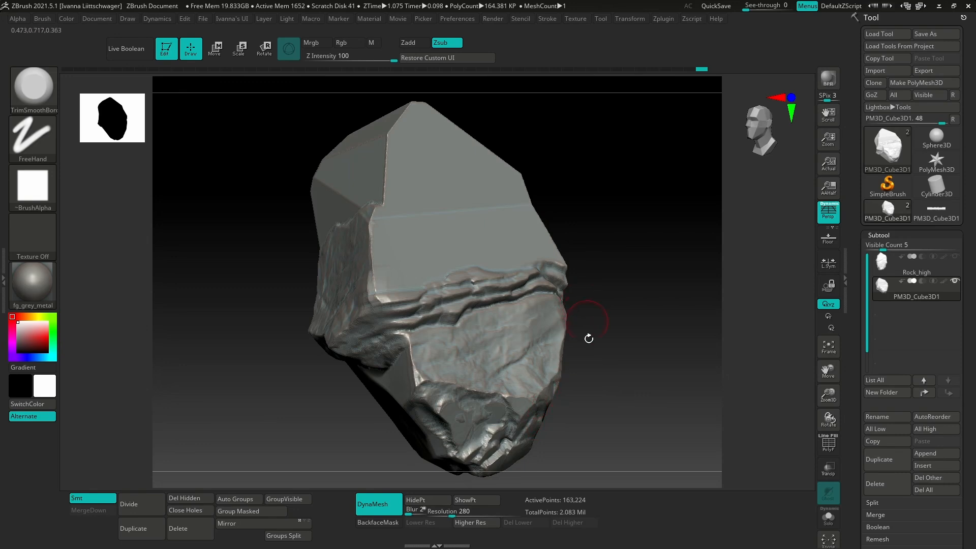
pyautogui.moveTo(589, 338); pyautogui.dragTo(444, 349, button='right')
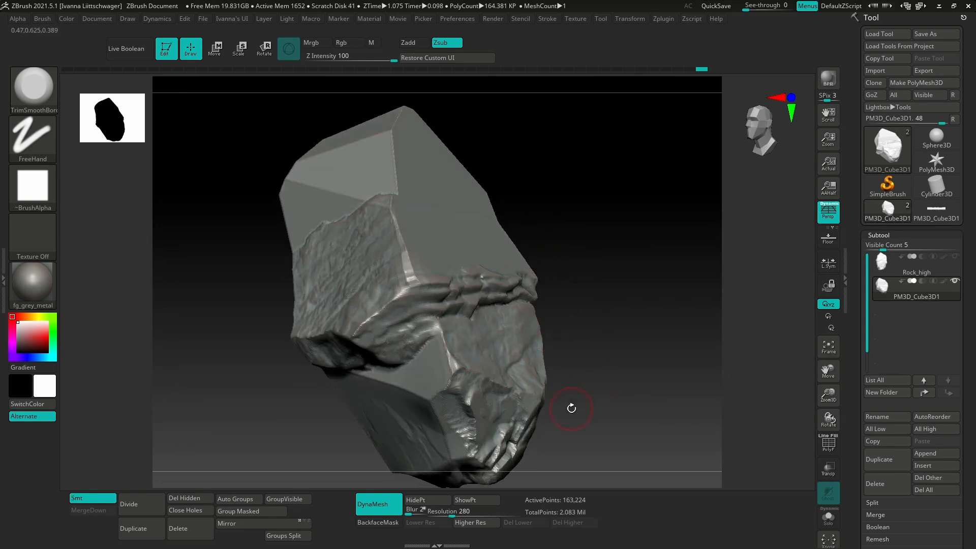
pyautogui.moveTo(562, 424); pyautogui.dragTo(524, 408, button='right')
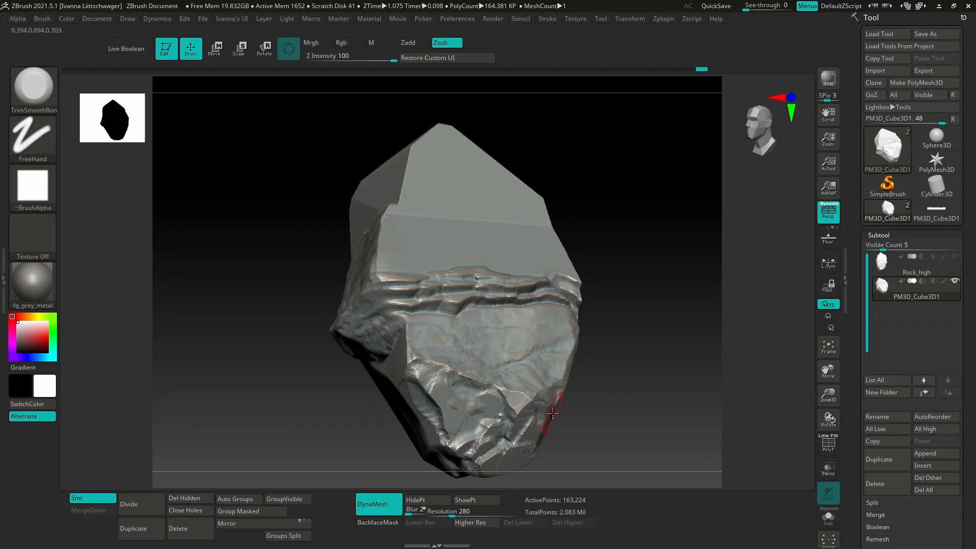
pyautogui.moveTo(552, 413)
pyautogui.keyDown('alt'); pyautogui.mouseDown(button='right')
pyautogui.moveTo(540, 395)
pyautogui.moveTo(588, 397)
pyautogui.moveTo(480, 435)
pyautogui.mouseUp(button='right'); pyautogui.keyUp('alt')
pyautogui.press('space')
pyautogui.moveTo(554, 373); pyautogui.dragTo(557, 373)
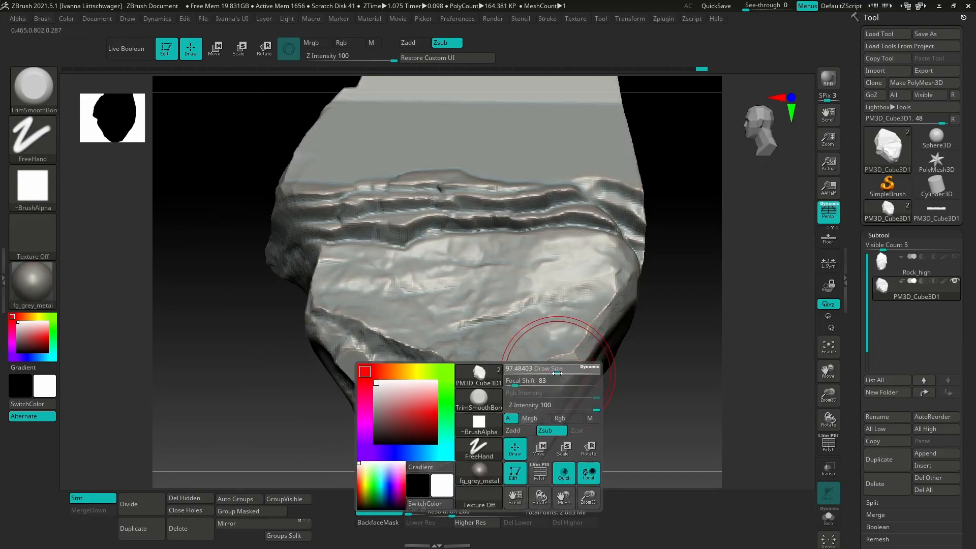
pyautogui.moveTo(557, 373); pyautogui.dragTo(661, 224, button='right')
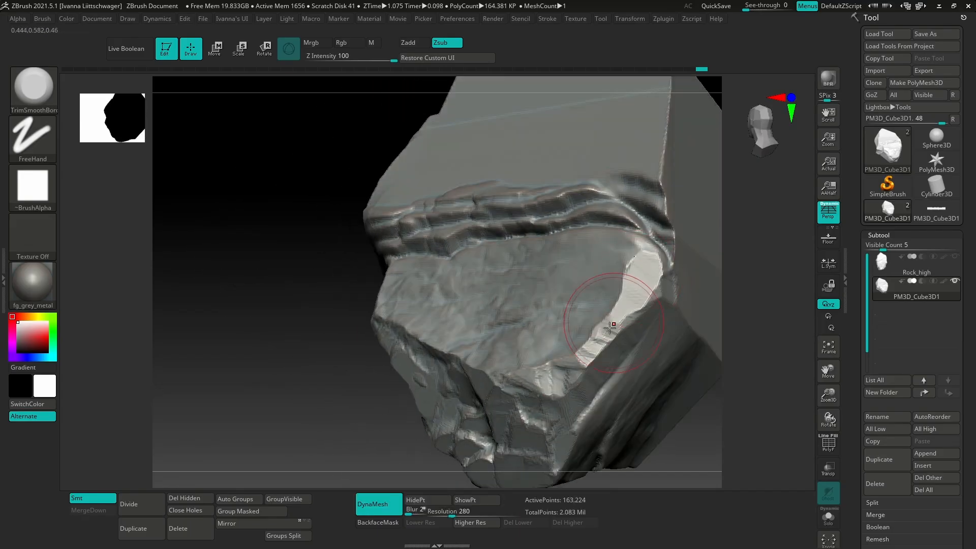
pyautogui.moveTo(609, 328)
pyautogui.mouseDown()
pyautogui.moveTo(580, 355)
pyautogui.moveTo(518, 379)
pyautogui.moveTo(641, 301)
pyautogui.mouseUp()
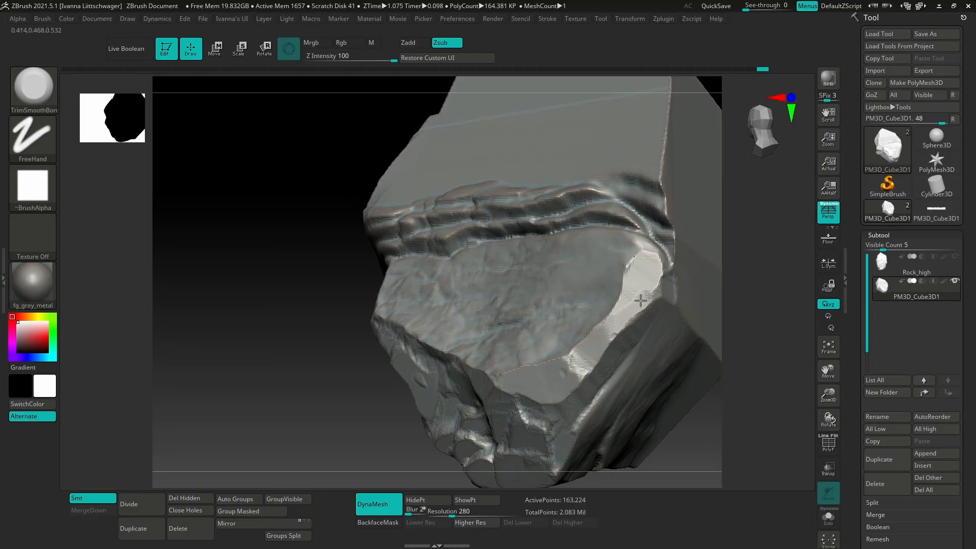
pyautogui.moveTo(641, 301); pyautogui.dragTo(534, 376, button='right')
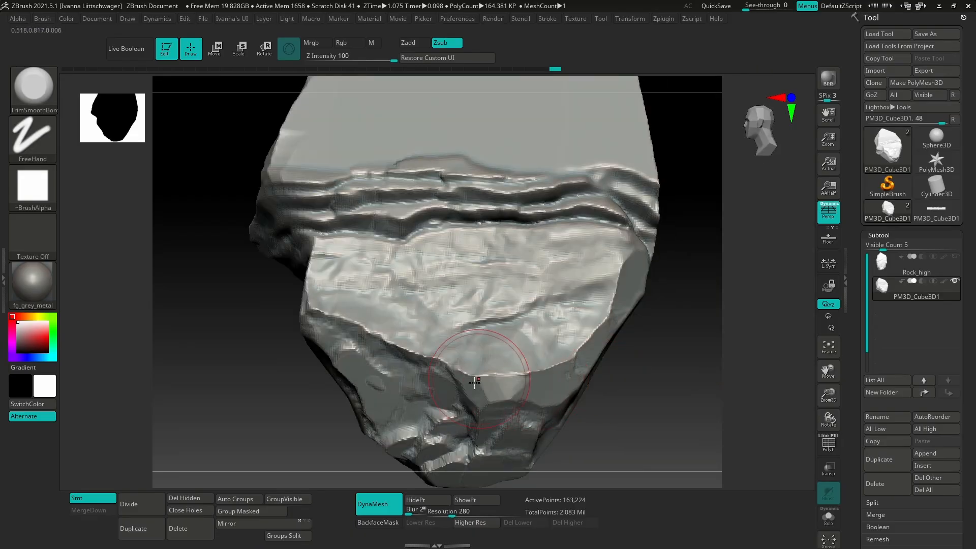
pyautogui.moveTo(475, 382)
pyautogui.mouseDown()
pyautogui.moveTo(403, 337)
pyautogui.moveTo(308, 318)
pyautogui.mouseUp()
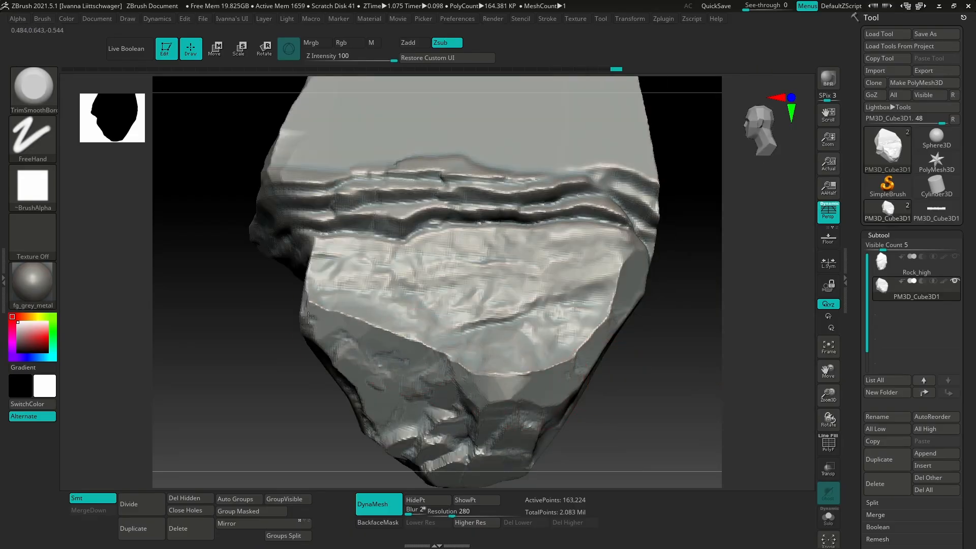
# - Adjust the brush size and chip the sharp upper edge between the smooth front facet and the adjoining side facets
pyautogui.moveTo(308, 318)
pyautogui.mouseDown(button='right')
pyautogui.moveTo(535, 281)
pyautogui.moveTo(562, 405)
pyautogui.moveTo(551, 407)
pyautogui.mouseUp(button='right')
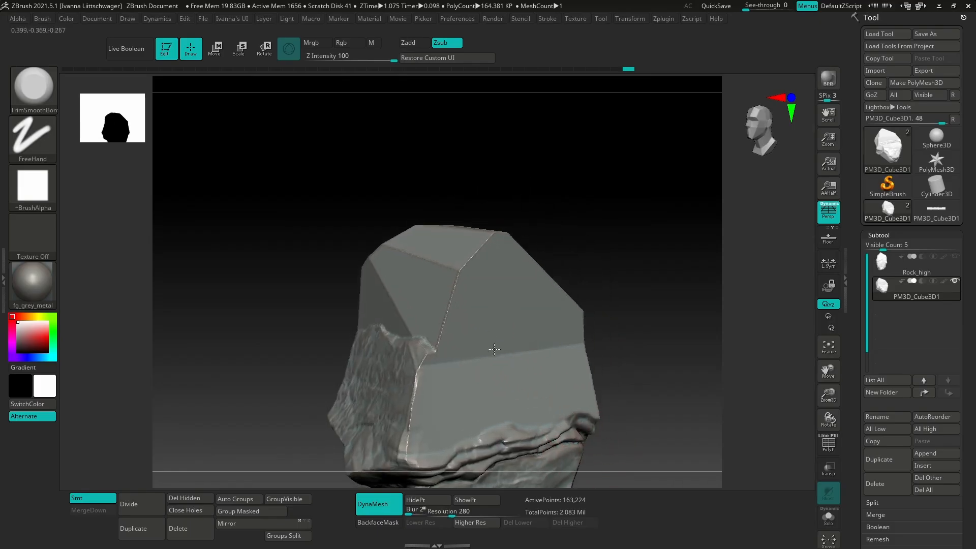
pyautogui.moveTo(494, 348)
pyautogui.mouseDown(button='right')
pyautogui.moveTo(553, 385)
pyautogui.moveTo(553, 409)
pyautogui.mouseUp(button='right')
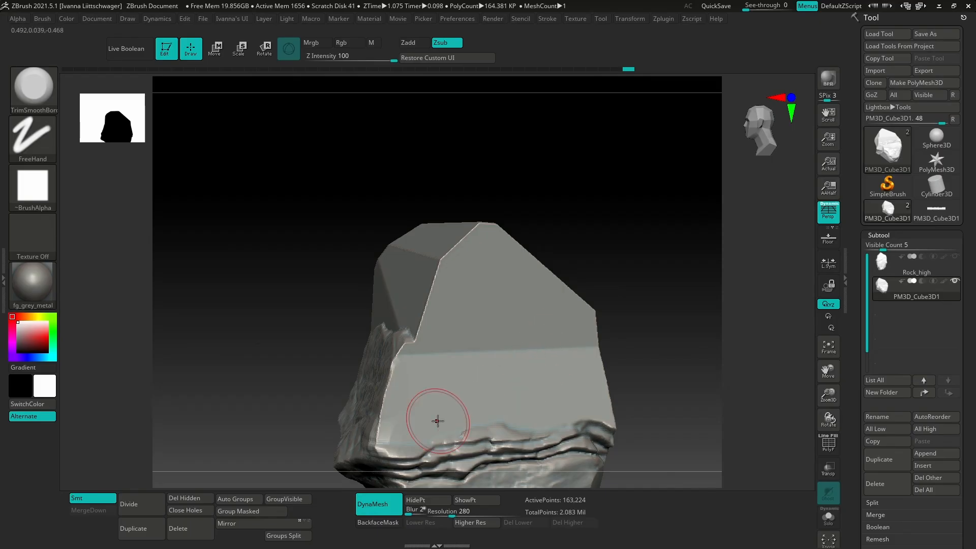
pyautogui.press('space')
pyautogui.moveTo(462, 275); pyautogui.dragTo(442, 271)
pyautogui.moveTo(478, 227)
pyautogui.mouseDown()
pyautogui.moveTo(446, 257)
pyautogui.moveTo(407, 330)
pyautogui.mouseUp()
pyautogui.moveTo(457, 254); pyautogui.dragTo(483, 229)
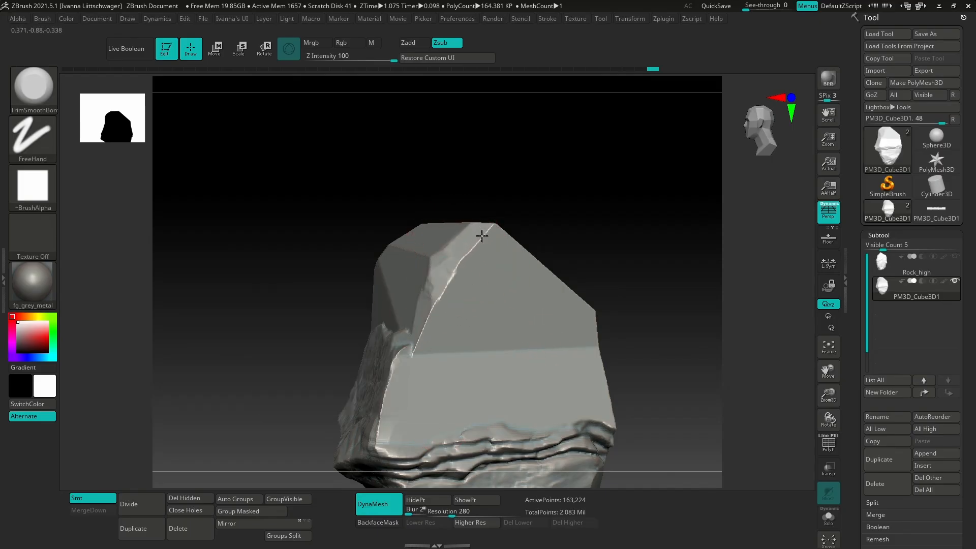
# - Chip the sharp edges along the front facet's upper end and the adjoining smooth side facet with TrimSmoothBorder
pyautogui.moveTo(483, 229); pyautogui.dragTo(503, 234, button='right')
pyautogui.moveTo(511, 242)
pyautogui.mouseDown()
pyautogui.moveTo(492, 226)
pyautogui.moveTo(585, 295)
pyautogui.moveTo(604, 328)
pyautogui.mouseUp()
pyautogui.moveTo(605, 328); pyautogui.dragTo(654, 272, button='right')
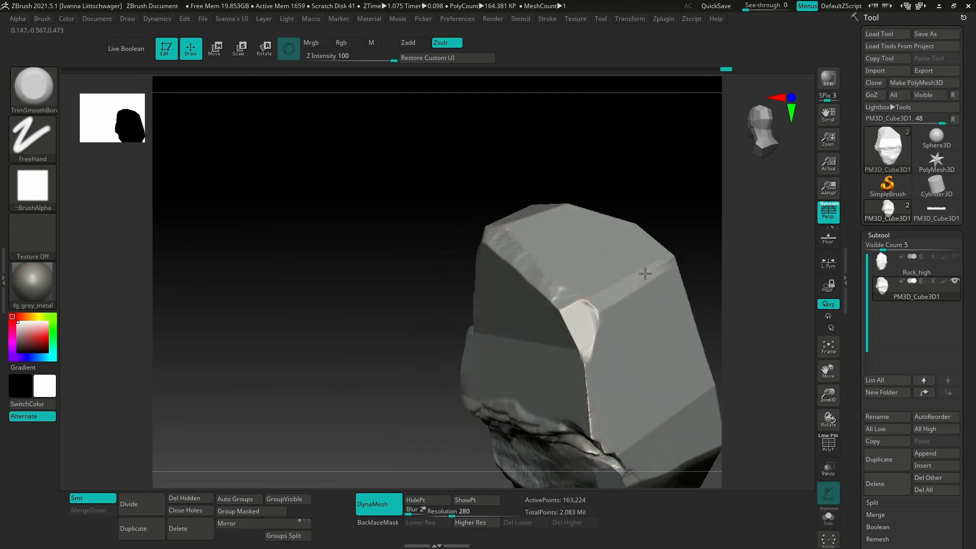
pyautogui.moveTo(575, 323)
pyautogui.mouseDown(button='right')
pyautogui.moveTo(531, 387)
pyautogui.moveTo(595, 349)
pyautogui.moveTo(608, 319)
pyautogui.mouseUp(button='right')
pyautogui.moveTo(608, 320)
pyautogui.mouseDown()
pyautogui.moveTo(608, 366)
pyautogui.moveTo(610, 289)
pyautogui.moveTo(630, 395)
pyautogui.mouseUp()
pyautogui.moveTo(630, 395); pyautogui.dragTo(561, 328, button='right')
pyautogui.moveTo(562, 328); pyautogui.dragTo(592, 402)
pyautogui.moveTo(607, 387); pyautogui.dragTo(601, 349, button='right')
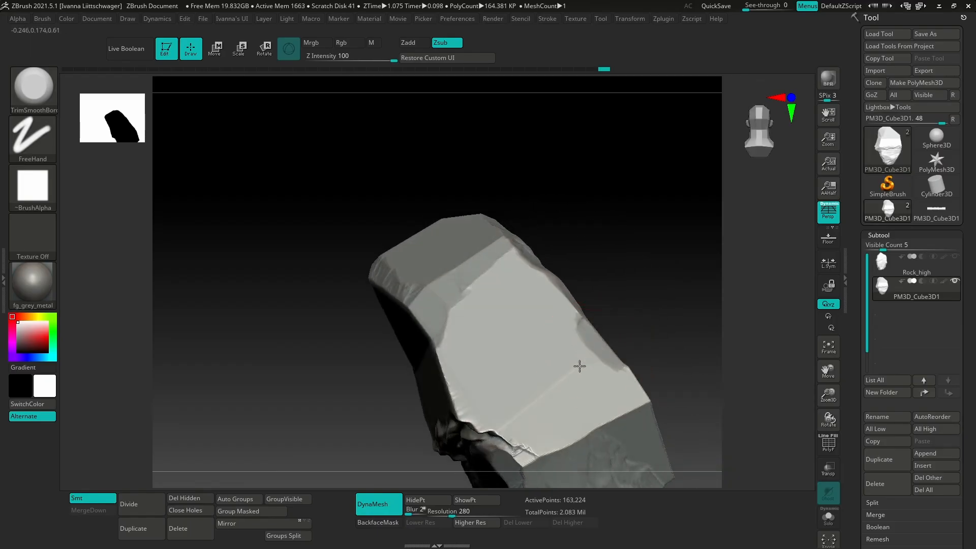
# - Trim an uneven bevel along the smooth side facet's edge, from the layered ledge up to the rock's top
pyautogui.moveTo(526, 404); pyautogui.dragTo(518, 366, button='right')
pyautogui.moveTo(519, 366)
pyautogui.mouseDown()
pyautogui.moveTo(497, 410)
pyautogui.moveTo(465, 396)
pyautogui.moveTo(435, 359)
pyautogui.moveTo(470, 407)
pyautogui.moveTo(446, 386)
pyautogui.mouseUp()
pyautogui.moveTo(446, 387)
pyautogui.mouseDown(button='right')
pyautogui.moveTo(544, 320)
pyautogui.moveTo(508, 364)
pyautogui.moveTo(494, 336)
pyautogui.moveTo(475, 335)
pyautogui.mouseUp(button='right')
pyautogui.moveTo(474, 334); pyautogui.dragTo(471, 342)
pyautogui.moveTo(471, 342); pyautogui.dragTo(457, 305, button='right')
pyautogui.moveTo(458, 305); pyautogui.dragTo(424, 260)
pyautogui.moveTo(424, 259)
pyautogui.mouseDown(button='right')
pyautogui.moveTo(386, 275)
pyautogui.moveTo(326, 269)
pyautogui.mouseUp(button='right')
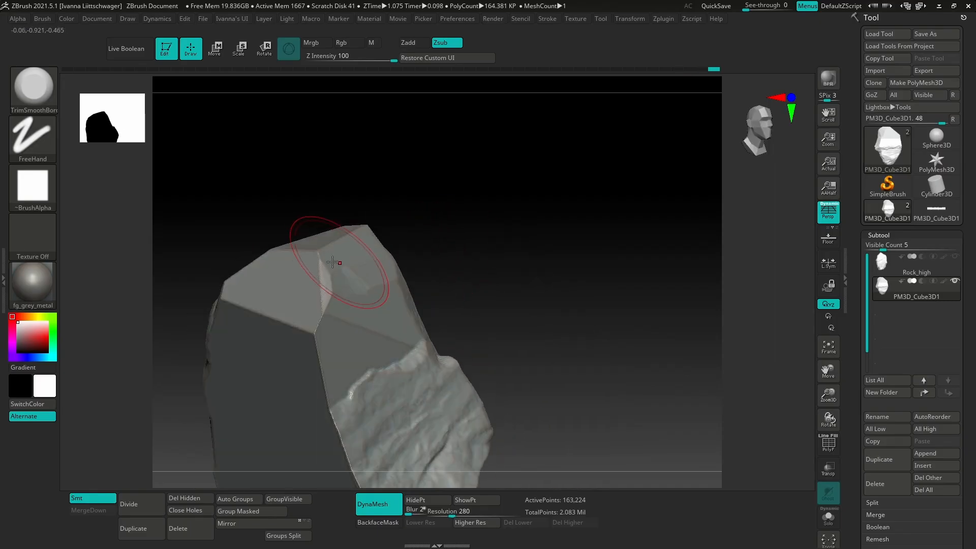
# - Cut broad, angular chips along the upper rim of the large flat back facet, working around its corners
pyautogui.moveTo(323, 277)
pyautogui.mouseDown()
pyautogui.moveTo(316, 324)
pyautogui.moveTo(328, 403)
pyautogui.moveTo(290, 327)
pyautogui.mouseUp()
pyautogui.moveTo(290, 327)
pyautogui.mouseDown(button='right')
pyautogui.moveTo(493, 320)
pyautogui.moveTo(483, 327)
pyautogui.mouseUp(button='right')
pyautogui.moveTo(483, 327); pyautogui.dragTo(386, 312)
pyautogui.moveTo(385, 312); pyautogui.dragTo(392, 291, button='right')
pyautogui.moveTo(392, 292)
pyautogui.mouseDown()
pyautogui.moveTo(379, 294)
pyautogui.moveTo(420, 259)
pyautogui.moveTo(371, 300)
pyautogui.moveTo(305, 315)
pyautogui.moveTo(356, 335)
pyautogui.moveTo(417, 300)
pyautogui.moveTo(451, 306)
pyautogui.mouseUp()
pyautogui.moveTo(451, 306)
pyautogui.mouseDown(button='right')
pyautogui.moveTo(499, 331)
pyautogui.moveTo(511, 282)
pyautogui.mouseUp(button='right')
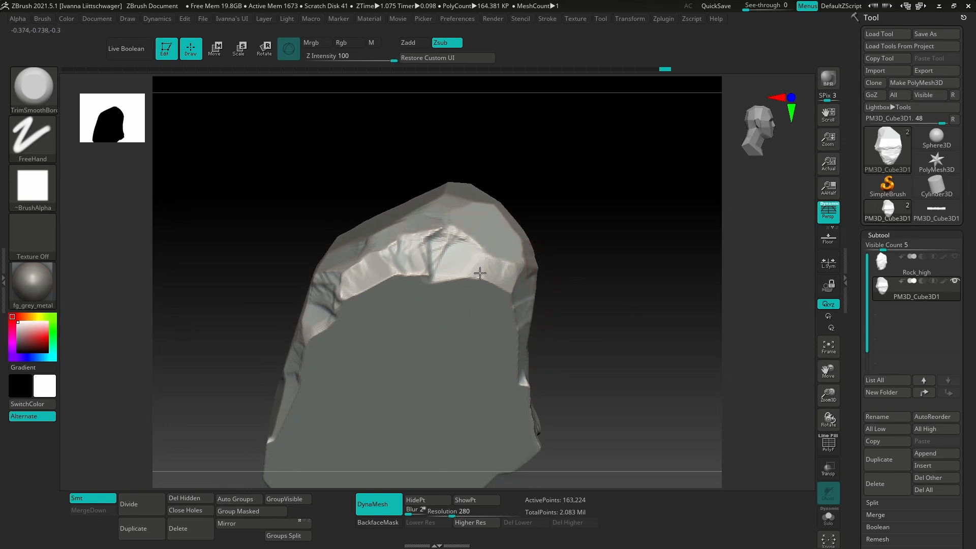
pyautogui.moveTo(480, 272); pyautogui.dragTo(505, 292)
pyautogui.moveTo(534, 351)
pyautogui.mouseDown(button='right')
pyautogui.moveTo(504, 368)
pyautogui.moveTo(557, 346)
pyautogui.moveTo(553, 294)
pyautogui.moveTo(529, 334)
pyautogui.moveTo(474, 355)
pyautogui.moveTo(476, 325)
pyautogui.moveTo(455, 342)
pyautogui.moveTo(475, 320)
pyautogui.mouseUp(button='right')
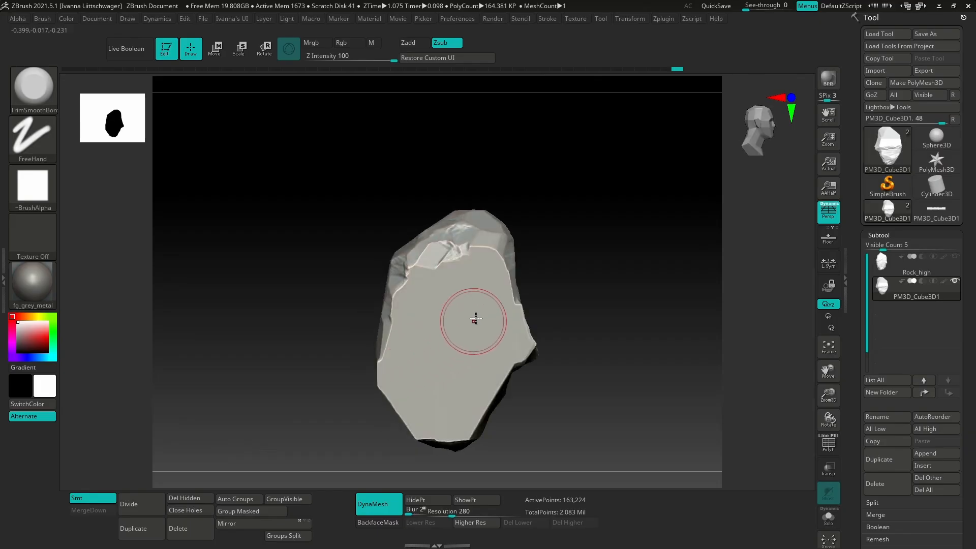
pyautogui.press('b')
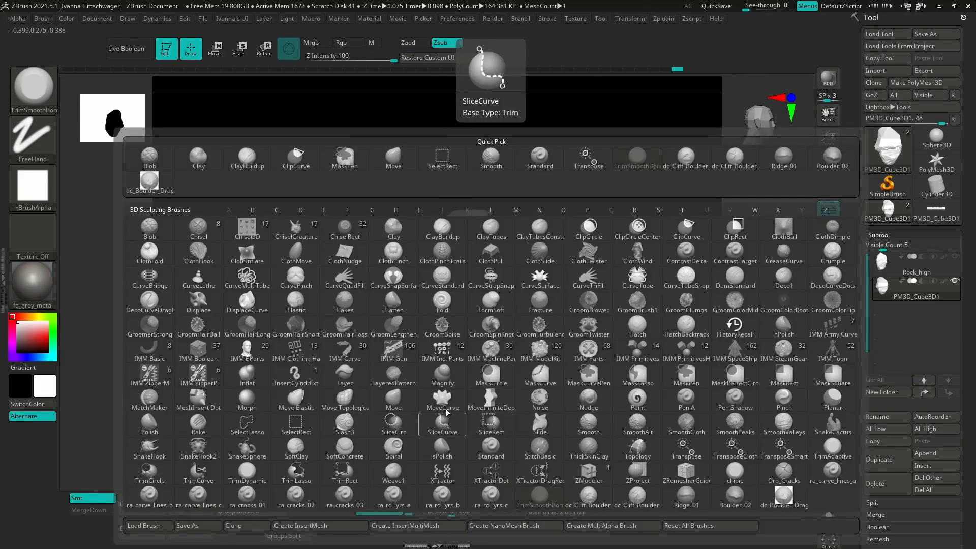
pyautogui.click(443, 238)
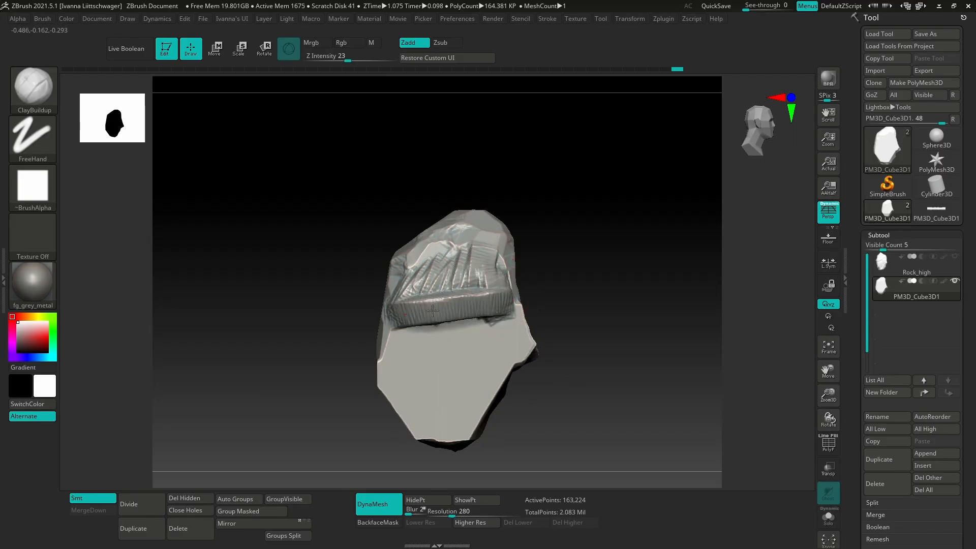
pyautogui.moveTo(432, 310)
pyautogui.mouseDown(button='right')
pyautogui.moveTo(549, 300)
pyautogui.moveTo(494, 274)
pyautogui.moveTo(435, 321)
pyautogui.mouseUp(button='right')
pyautogui.moveTo(498, 347)
pyautogui.mouseDown(button='right')
pyautogui.moveTo(549, 351)
pyautogui.moveTo(523, 338)
pyautogui.moveTo(535, 344)
pyautogui.moveTo(488, 361)
pyautogui.moveTo(465, 338)
pyautogui.moveTo(482, 342)
pyautogui.mouseUp(button='right')
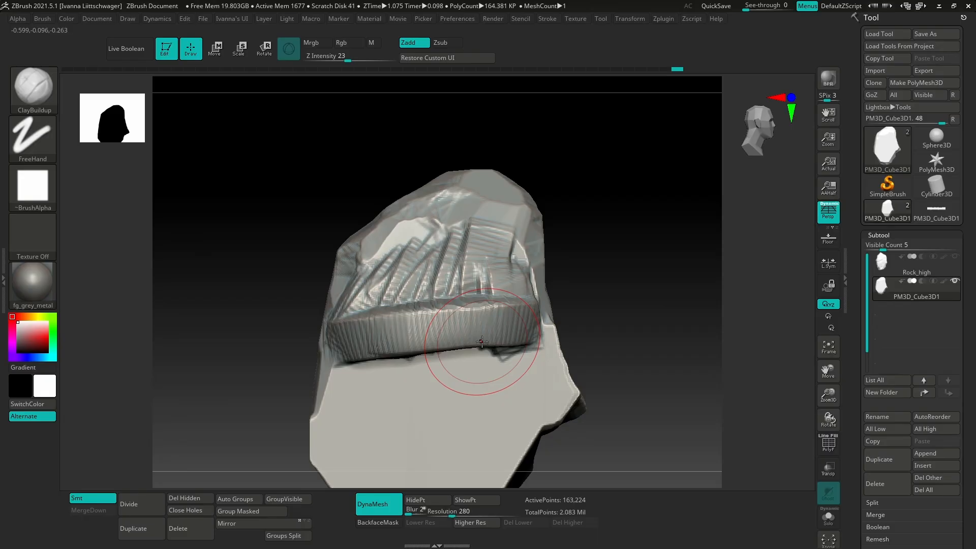
pyautogui.moveTo(536, 361); pyautogui.dragTo(508, 323, button='right')
pyautogui.hotkey('ctrl', 'z')
pyautogui.hotkey('ctrl', 'z')
pyautogui.hotkey('ctrl', 'z')
pyautogui.hotkey('ctrl', 'z')
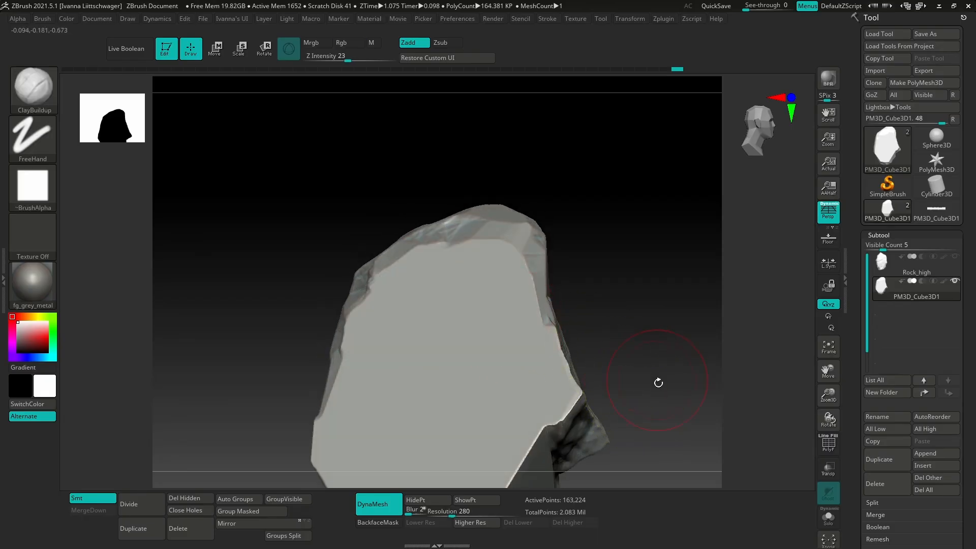
# - Switch back to TrimSmoothBorder and trim flat planes into the protruding corner between the rough side facet and the layered ledges
pyautogui.moveTo(658, 382)
pyautogui.mouseDown(button='right')
pyautogui.moveTo(588, 392)
pyautogui.moveTo(540, 284)
pyautogui.moveTo(551, 346)
pyautogui.moveTo(597, 346)
pyautogui.moveTo(548, 353)
pyautogui.moveTo(565, 336)
pyautogui.mouseUp(button='right')
pyautogui.moveTo(518, 358); pyautogui.dragTo(565, 356, button='right')
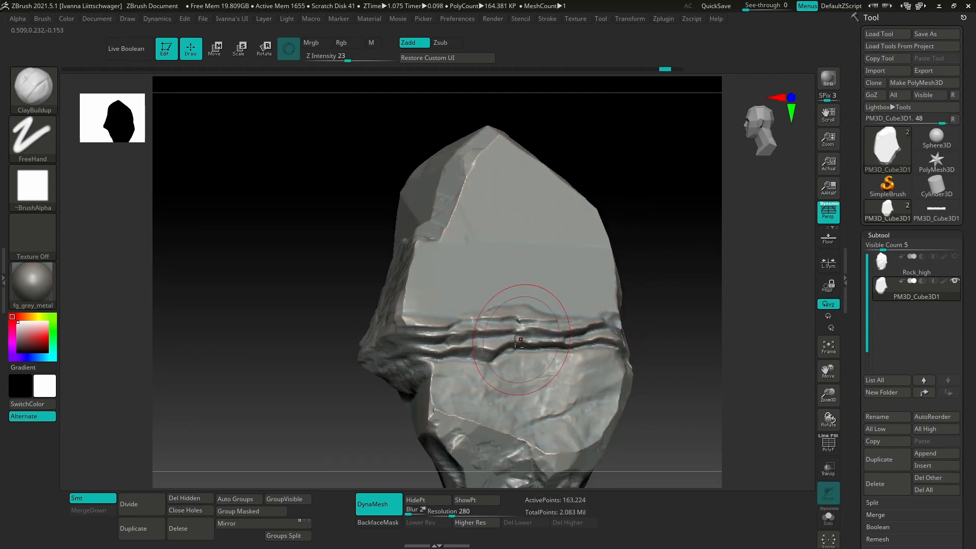
pyautogui.moveTo(485, 386)
pyautogui.mouseDown(button='right')
pyautogui.moveTo(500, 374)
pyautogui.moveTo(451, 339)
pyautogui.moveTo(437, 305)
pyautogui.mouseUp(button='right')
pyautogui.press('b')
pyautogui.press('t')
pyautogui.press('s')
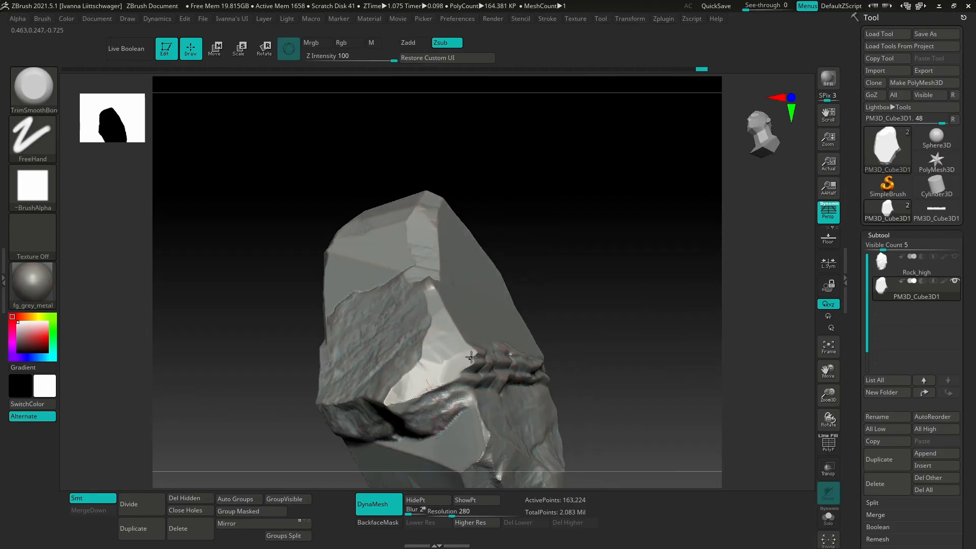
pyautogui.moveTo(471, 356); pyautogui.dragTo(474, 325, button='right')
pyautogui.moveTo(459, 379); pyautogui.dragTo(446, 436)
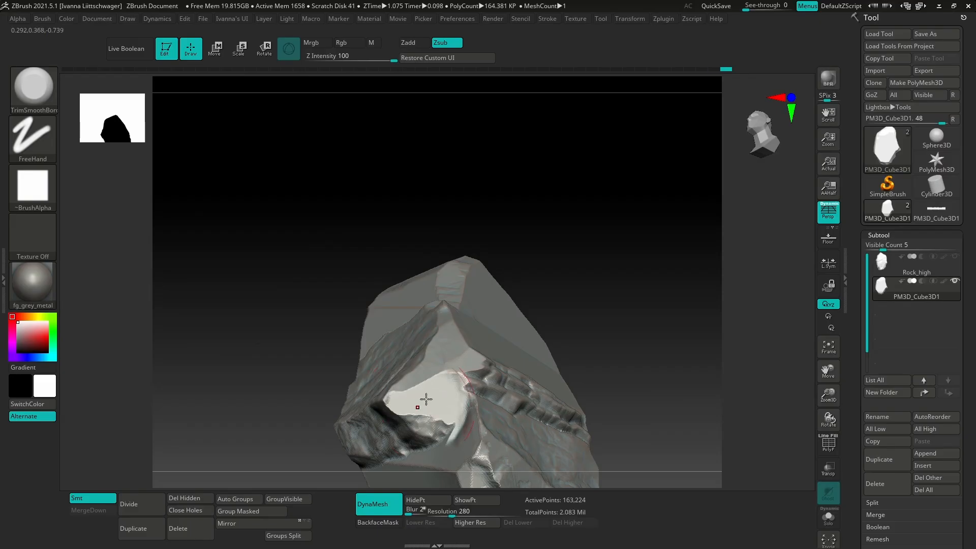
pyautogui.press('space')
pyautogui.moveTo(436, 381); pyautogui.dragTo(427, 381)
pyautogui.moveTo(427, 397); pyautogui.dragTo(455, 405, button='right')
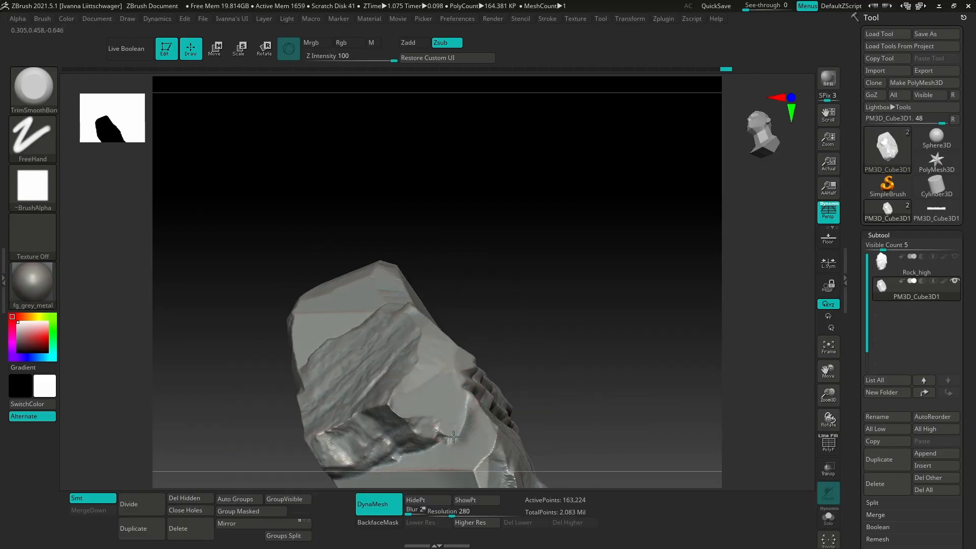
# - Trim away parts of the uppermost layered ledge where it meets the smooth front facet
pyautogui.moveTo(441, 437)
pyautogui.mouseDown(button='right')
pyautogui.moveTo(469, 421)
pyautogui.moveTo(481, 375)
pyautogui.moveTo(531, 326)
pyautogui.moveTo(529, 392)
pyautogui.moveTo(514, 344)
pyautogui.mouseUp(button='right')
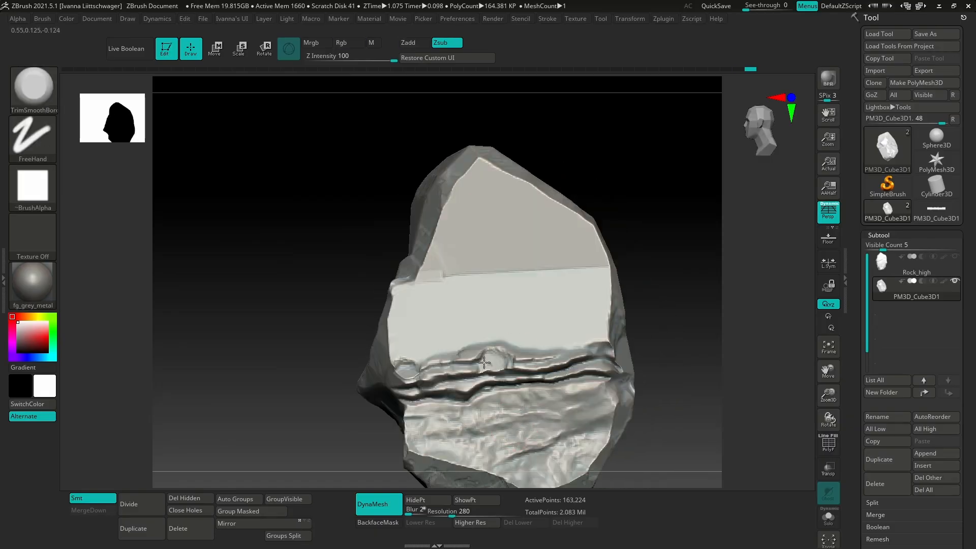
pyautogui.moveTo(484, 363)
pyautogui.mouseDown()
pyautogui.moveTo(451, 363)
pyautogui.moveTo(493, 340)
pyautogui.moveTo(473, 345)
pyautogui.mouseUp()
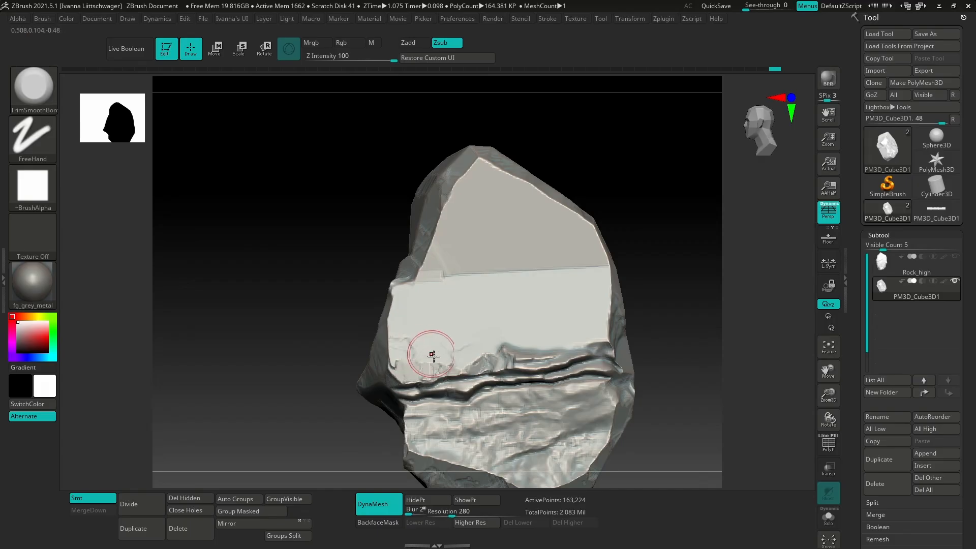
pyautogui.moveTo(432, 355)
pyautogui.mouseDown(button='right')
pyautogui.moveTo(507, 348)
pyautogui.moveTo(410, 367)
pyautogui.mouseUp(button='right')
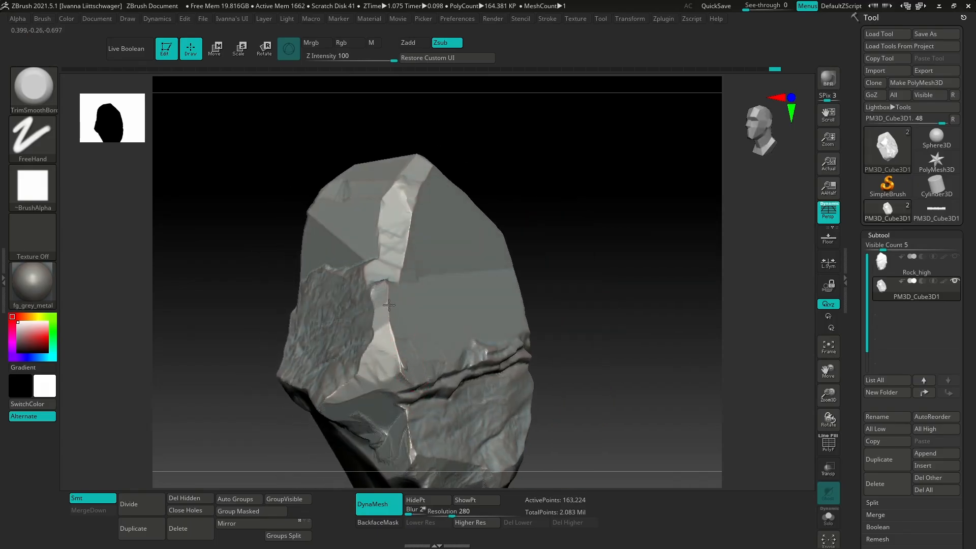
# - Adjust the brush size and chip the front facet's vertical side edge down to the end of the layered ledges
pyautogui.moveTo(390, 318); pyautogui.dragTo(394, 344)
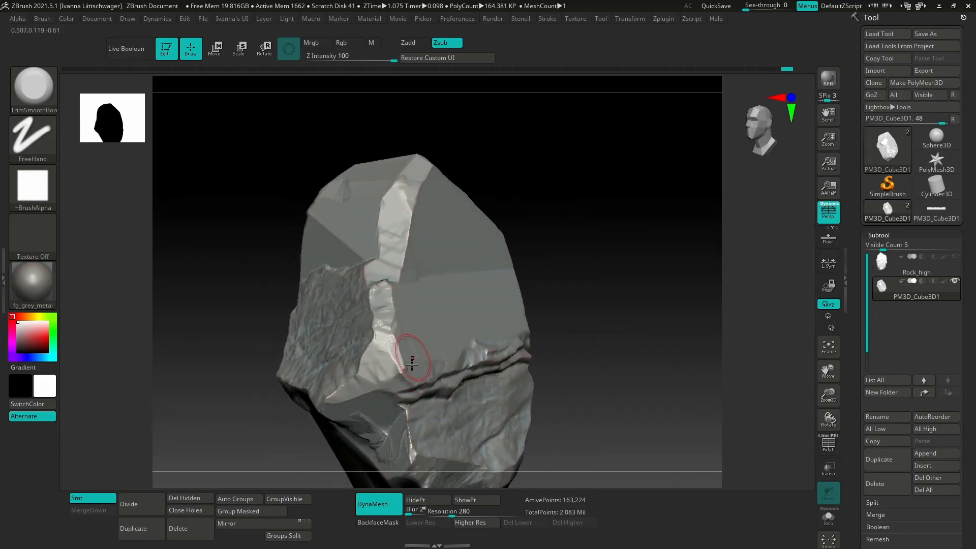
pyautogui.press('space')
pyautogui.moveTo(407, 369); pyautogui.dragTo(405, 350, button='right')
pyautogui.moveTo(405, 355)
pyautogui.mouseDown()
pyautogui.moveTo(403, 381)
pyautogui.moveTo(395, 338)
pyautogui.mouseUp()
pyautogui.moveTo(403, 402); pyautogui.dragTo(427, 381, button='right')
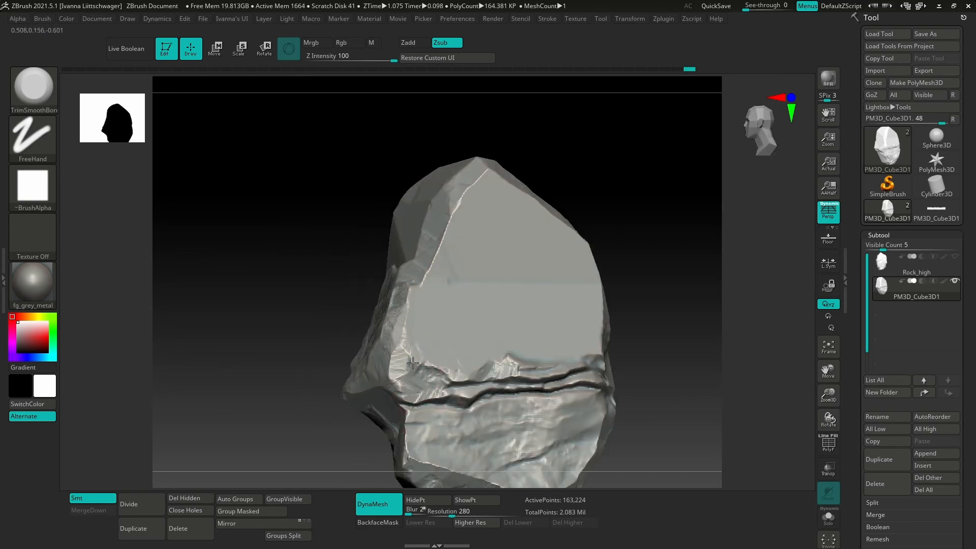
pyautogui.moveTo(418, 359)
pyautogui.mouseDown()
pyautogui.moveTo(445, 390)
pyautogui.moveTo(415, 411)
pyautogui.moveTo(424, 422)
pyautogui.moveTo(413, 418)
pyautogui.mouseUp()
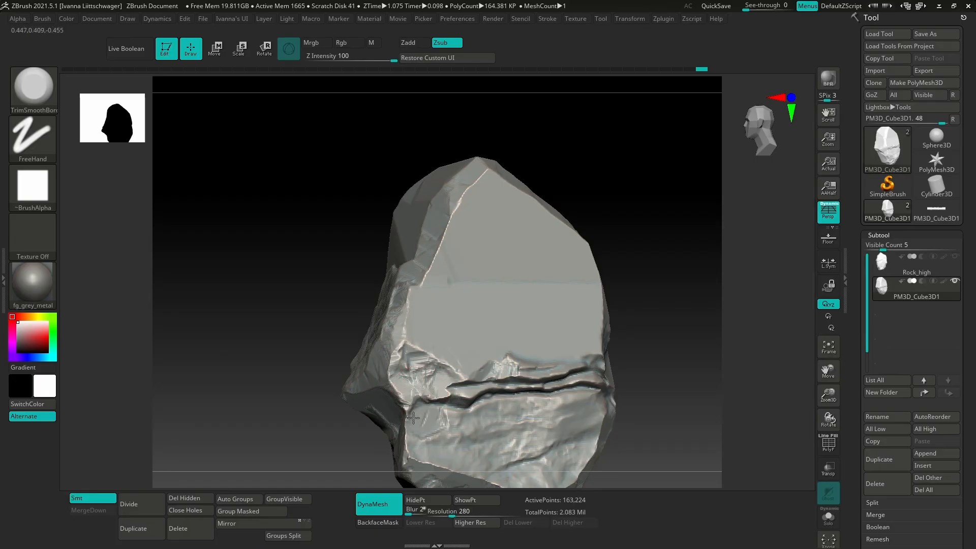
pyautogui.moveTo(424, 405); pyautogui.dragTo(418, 394, button='right')
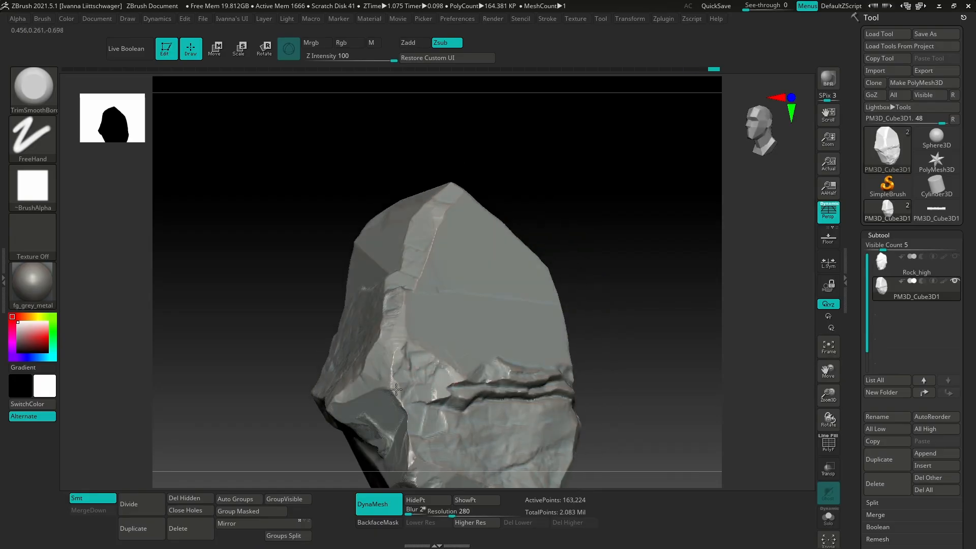
# - Trim small planes into the hollow beneath the rough side facet and the ridge beside it
pyautogui.moveTo(343, 404)
pyautogui.mouseDown(button='right')
pyautogui.moveTo(366, 361)
pyautogui.moveTo(337, 403)
pyautogui.moveTo(420, 381)
pyautogui.moveTo(423, 408)
pyautogui.moveTo(382, 387)
pyautogui.mouseUp(button='right')
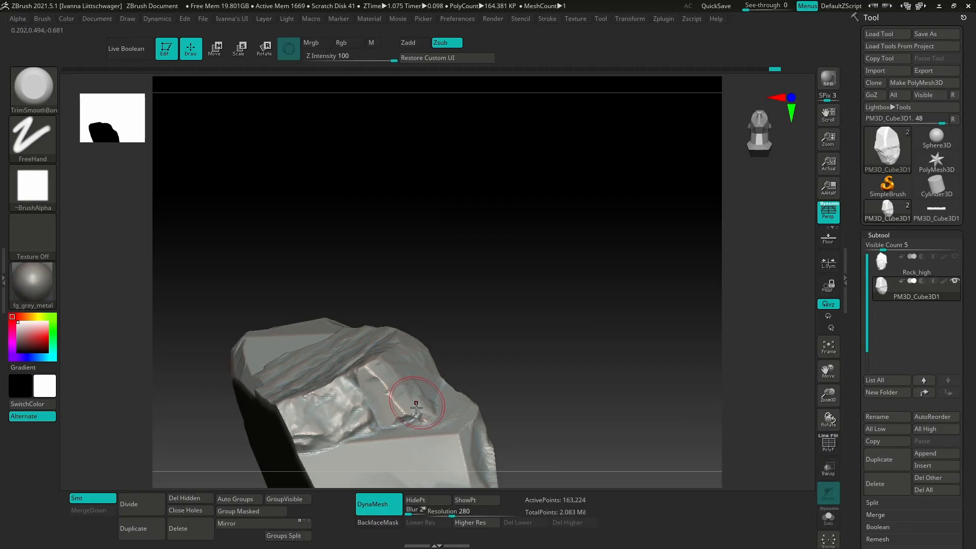
pyautogui.moveTo(416, 407)
pyautogui.mouseDown(button='right')
pyautogui.moveTo(422, 413)
pyautogui.moveTo(395, 415)
pyautogui.mouseUp(button='right')
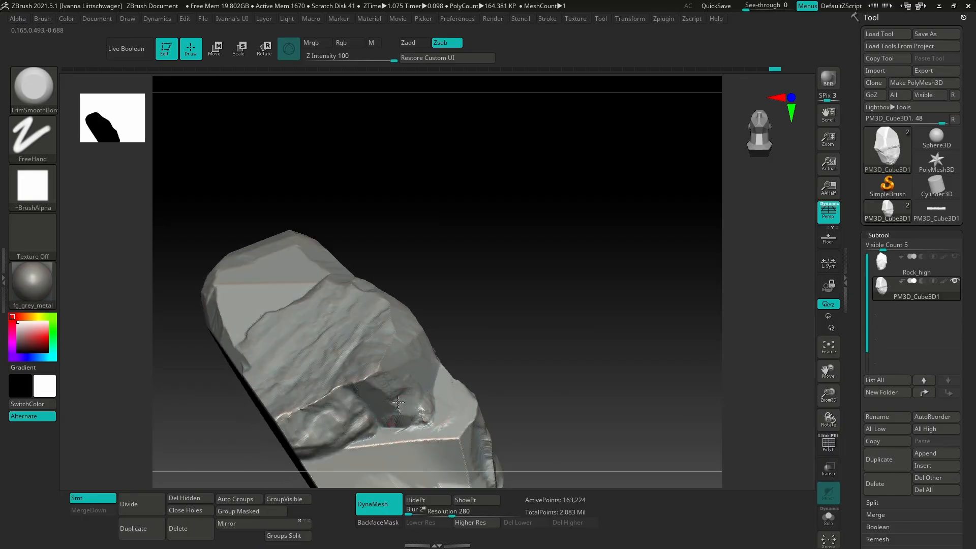
pyautogui.moveTo(371, 376); pyautogui.dragTo(361, 382, button='right')
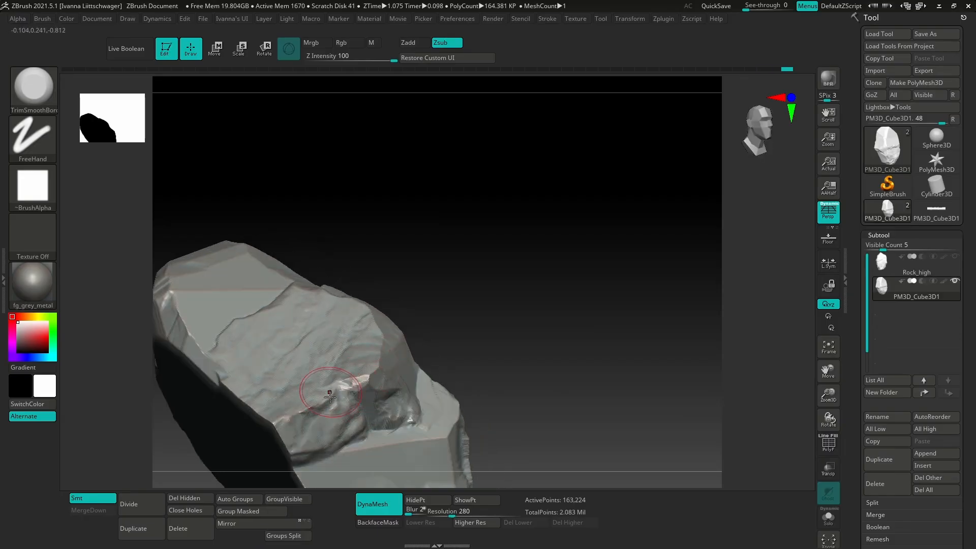
# - Undo the latest chip and recut the edge between the large flat back facet and the rough lump
pyautogui.moveTo(293, 419)
pyautogui.mouseDown(button='right')
pyautogui.moveTo(437, 345)
pyautogui.moveTo(406, 366)
pyautogui.mouseUp(button='right')
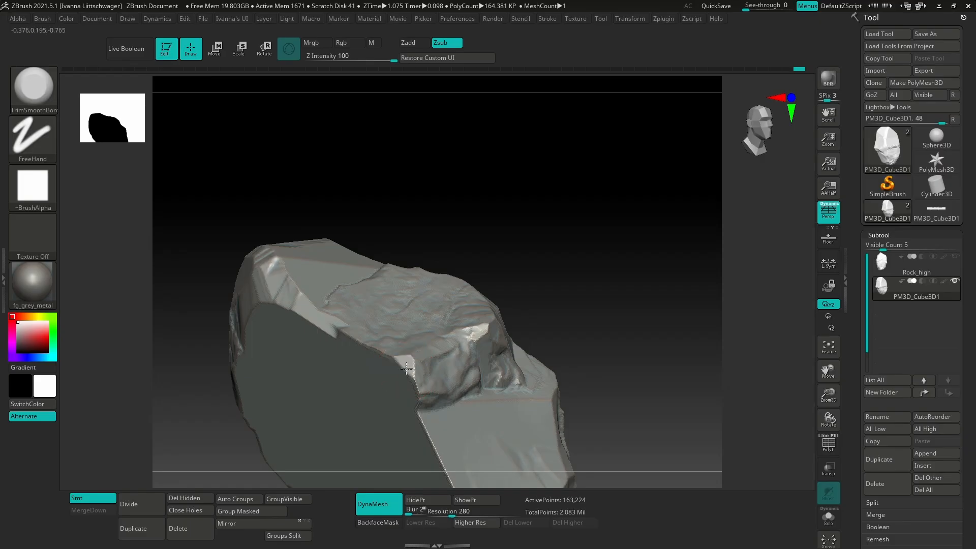
pyautogui.hotkey('ctrl', 'z')
pyautogui.moveTo(396, 358); pyautogui.dragTo(370, 351)
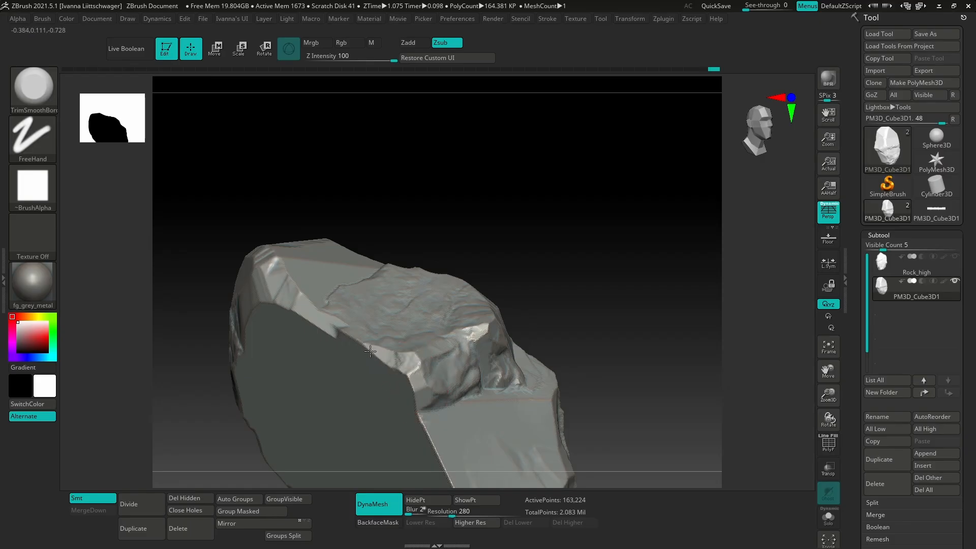
pyautogui.moveTo(427, 382)
pyautogui.mouseDown(button='right')
pyautogui.moveTo(414, 354)
pyautogui.moveTo(458, 357)
pyautogui.mouseUp(button='right')
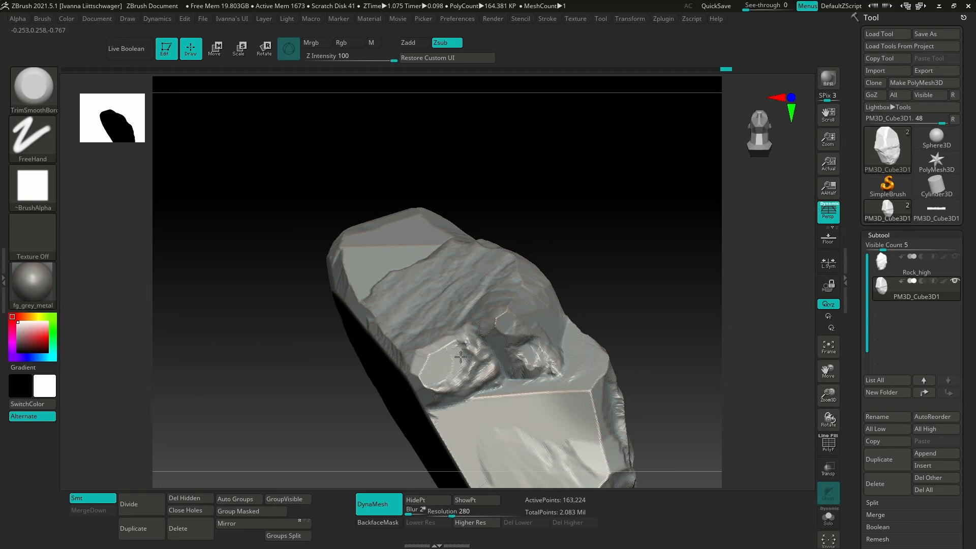
# - Flatten the rough lump on the side and break up its border and the back facet's edge along the smooth plane below
pyautogui.moveTo(460, 357)
pyautogui.mouseDown()
pyautogui.moveTo(478, 371)
pyautogui.moveTo(453, 382)
pyautogui.mouseUp()
pyautogui.moveTo(437, 410)
pyautogui.mouseDown()
pyautogui.moveTo(480, 388)
pyautogui.moveTo(497, 406)
pyautogui.moveTo(571, 388)
pyautogui.moveTo(582, 405)
pyautogui.moveTo(541, 398)
pyautogui.moveTo(495, 409)
pyautogui.mouseUp()
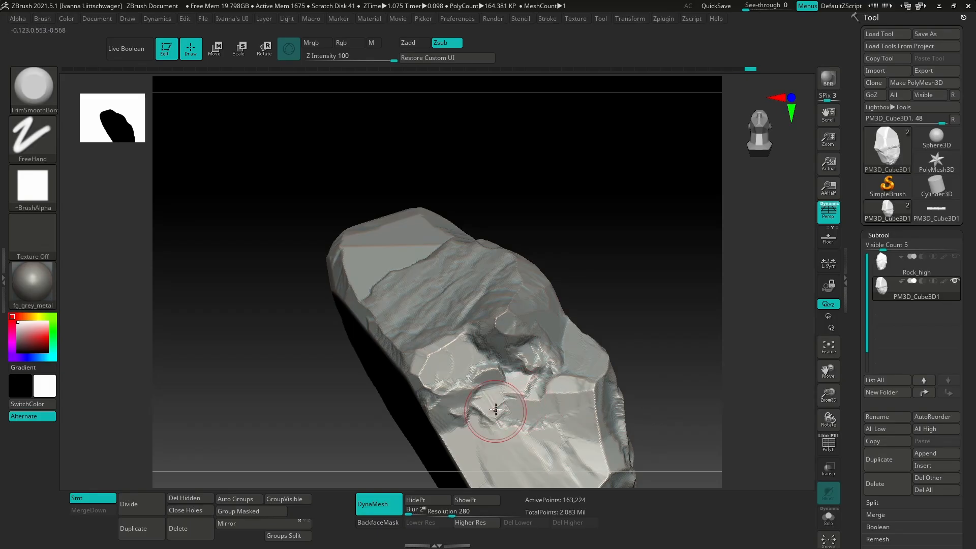
pyautogui.moveTo(495, 409)
pyautogui.mouseDown(button='right')
pyautogui.moveTo(490, 351)
pyautogui.moveTo(502, 405)
pyautogui.mouseUp(button='right')
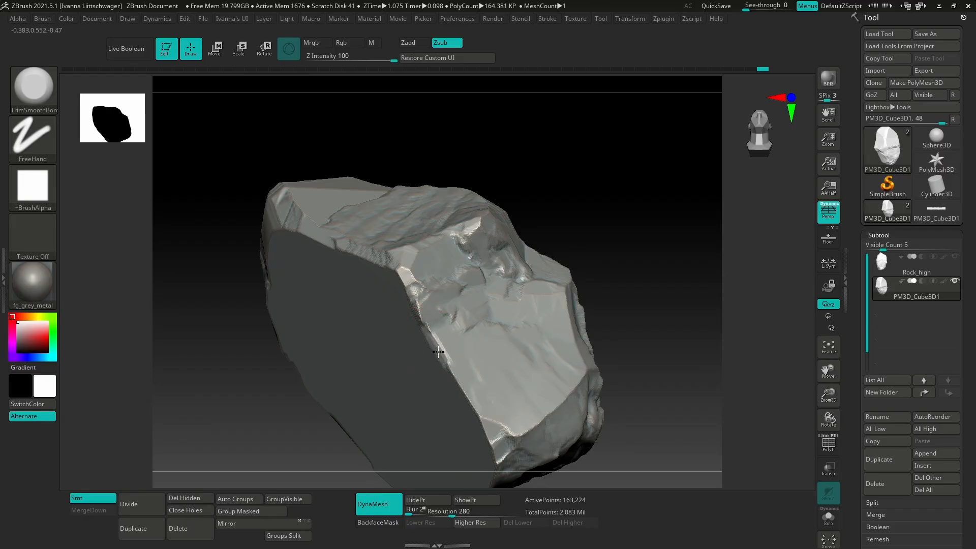
pyautogui.moveTo(430, 342); pyautogui.dragTo(429, 273)
pyautogui.moveTo(531, 411)
pyautogui.mouseDown(button='right')
pyautogui.moveTo(583, 344)
pyautogui.moveTo(621, 338)
pyautogui.moveTo(585, 355)
pyautogui.moveTo(528, 341)
pyautogui.mouseUp(button='right')
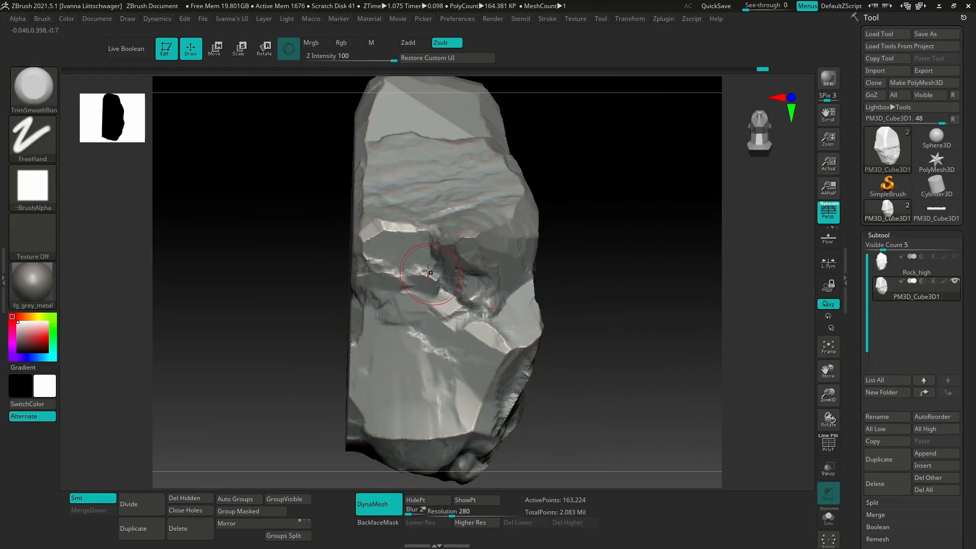
# - Chip the upper border and far end of the layered ledges, undoing unwanted strokes and trimming the adjoining edge
pyautogui.moveTo(474, 328)
pyautogui.mouseDown(button='right')
pyautogui.moveTo(590, 422)
pyautogui.moveTo(551, 355)
pyautogui.moveTo(527, 358)
pyautogui.mouseUp(button='right')
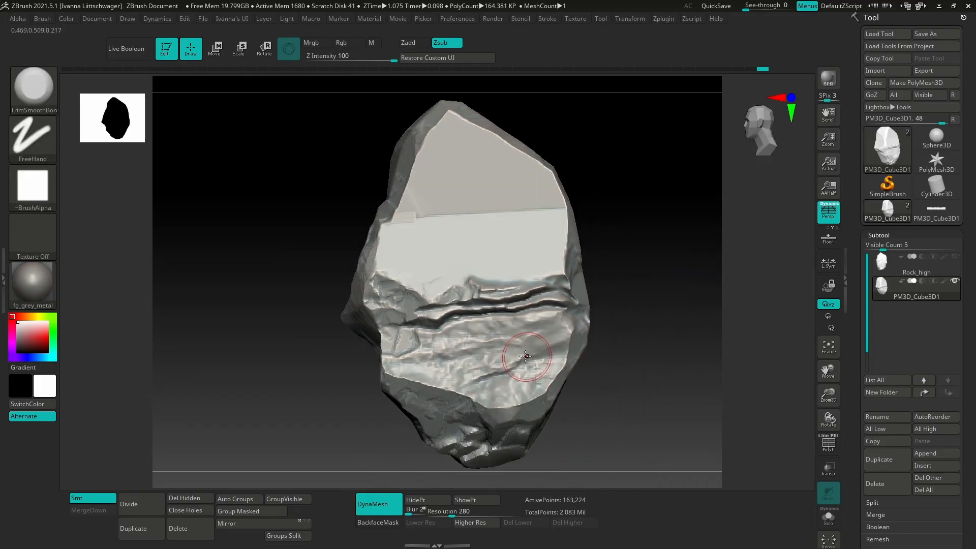
pyautogui.moveTo(482, 282)
pyautogui.mouseDown()
pyautogui.moveTo(534, 281)
pyautogui.moveTo(465, 278)
pyautogui.mouseUp()
pyautogui.moveTo(491, 278)
pyautogui.keyDown('alt'); pyautogui.mouseDown(button='right')
pyautogui.moveTo(488, 356)
pyautogui.moveTo(532, 349)
pyautogui.mouseUp(button='right'); pyautogui.keyUp('alt')
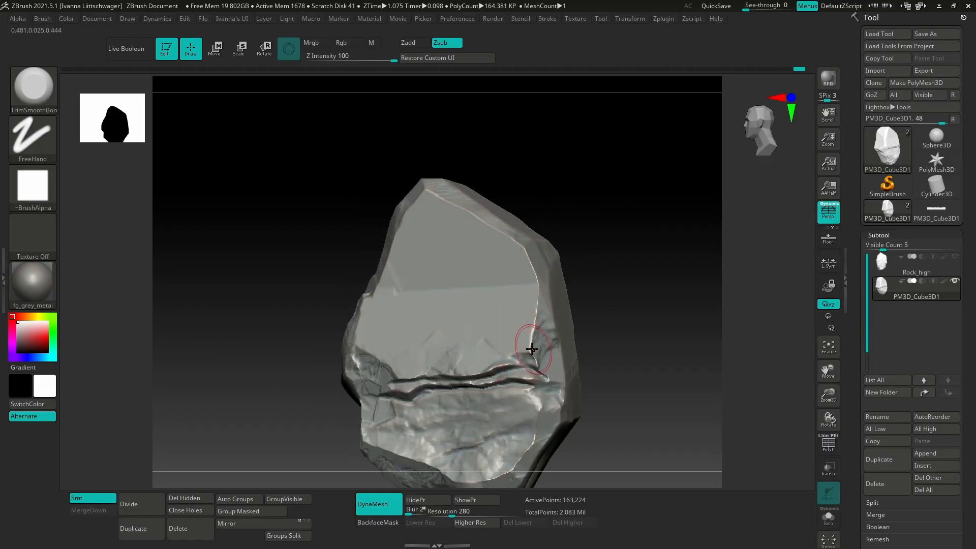
pyautogui.hotkey('ctrl', 'z')
pyautogui.hotkey('ctrl', 'z')
pyautogui.hotkey('ctrl', 'z')
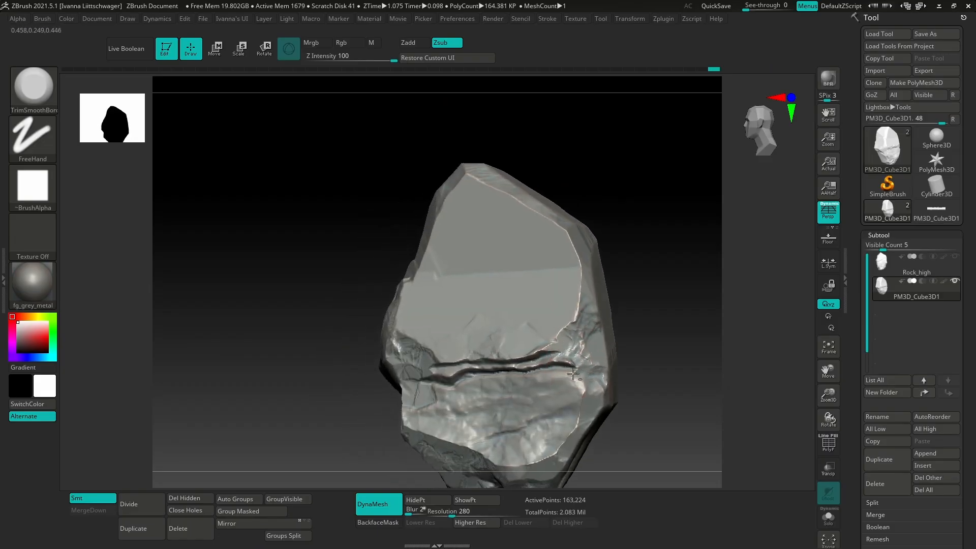
pyautogui.press('shift')
pyautogui.keyDown('alt'); pyautogui.moveTo(550, 394); pyautogui.dragTo(518, 358, button='right'); pyautogui.keyUp('alt')
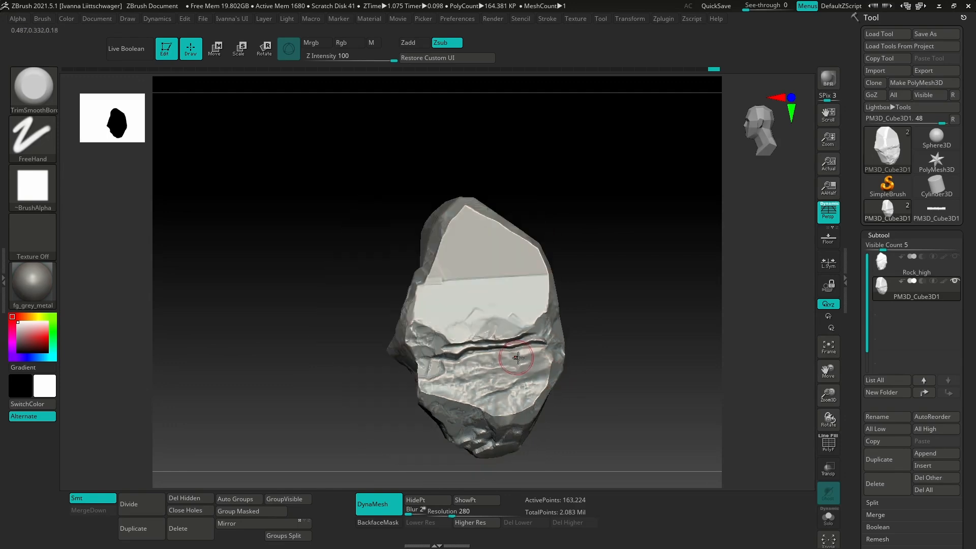
pyautogui.moveTo(551, 410)
pyautogui.mouseDown(button='right')
pyautogui.moveTo(575, 386)
pyautogui.moveTo(549, 407)
pyautogui.mouseUp(button='right')
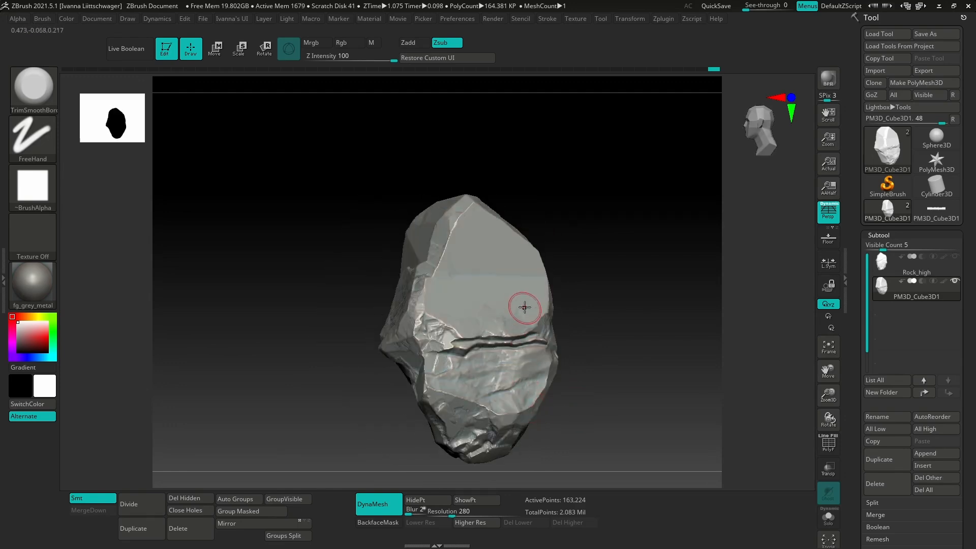
# - Load the Ridge_02 stamp brush from the custom brush library
pyautogui.press(',')
pyautogui.click(182, 83)
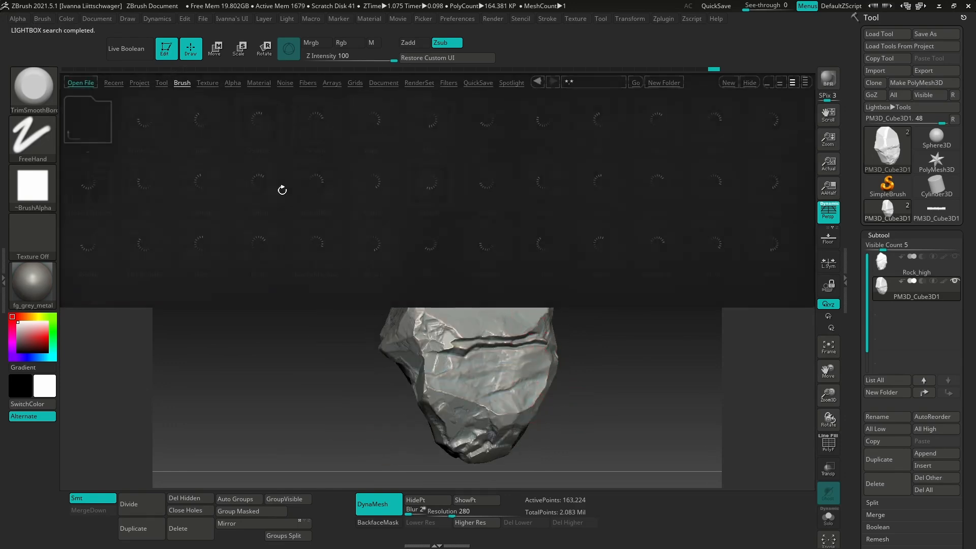
pyautogui.doubleClick(324, 249)
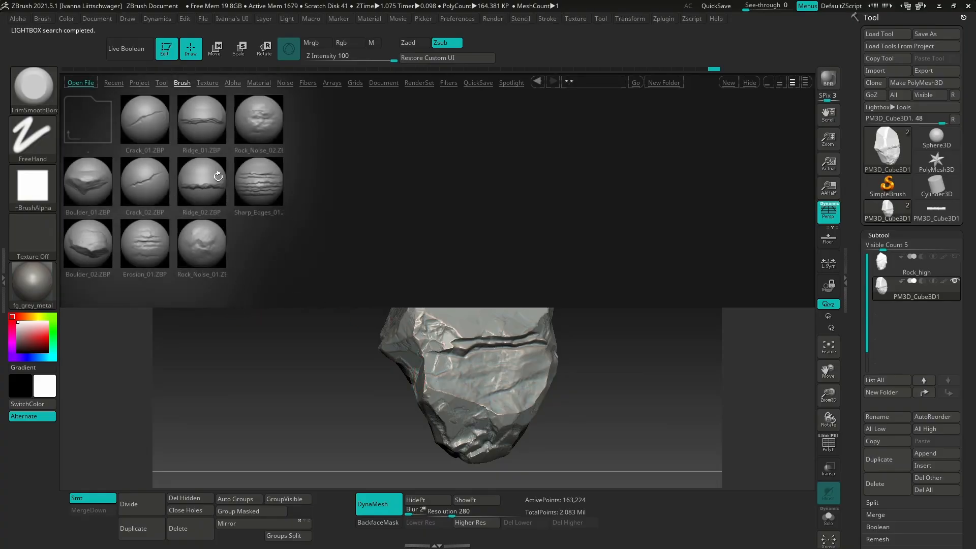
pyautogui.doubleClick(182, 170)
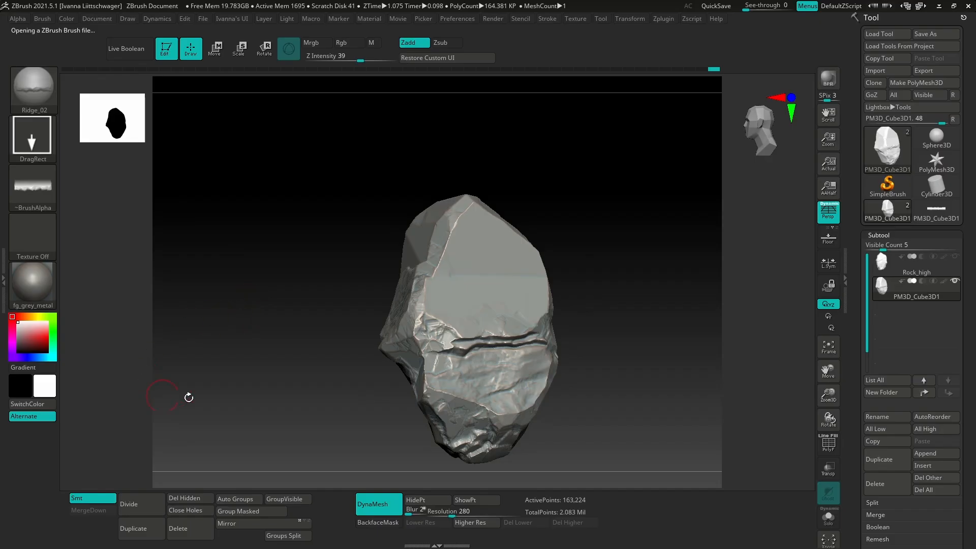
# - Try stamping a wide horizontal ridge across the smooth upper facet, checking its sides and undoing the stamp
pyautogui.moveTo(541, 361); pyautogui.dragTo(529, 362, button='right')
pyautogui.keyDown('alt'); pyautogui.moveTo(504, 299); pyautogui.dragTo(490, 331, button='right'); pyautogui.keyUp('alt')
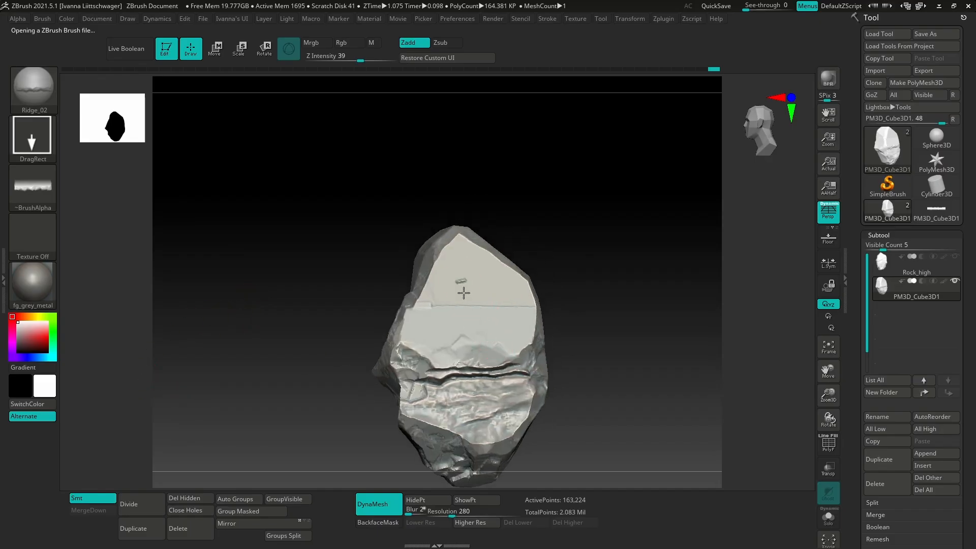
pyautogui.moveTo(464, 293)
pyautogui.mouseDown()
pyautogui.moveTo(471, 298)
pyautogui.moveTo(456, 138)
pyautogui.moveTo(461, 74)
pyautogui.mouseUp()
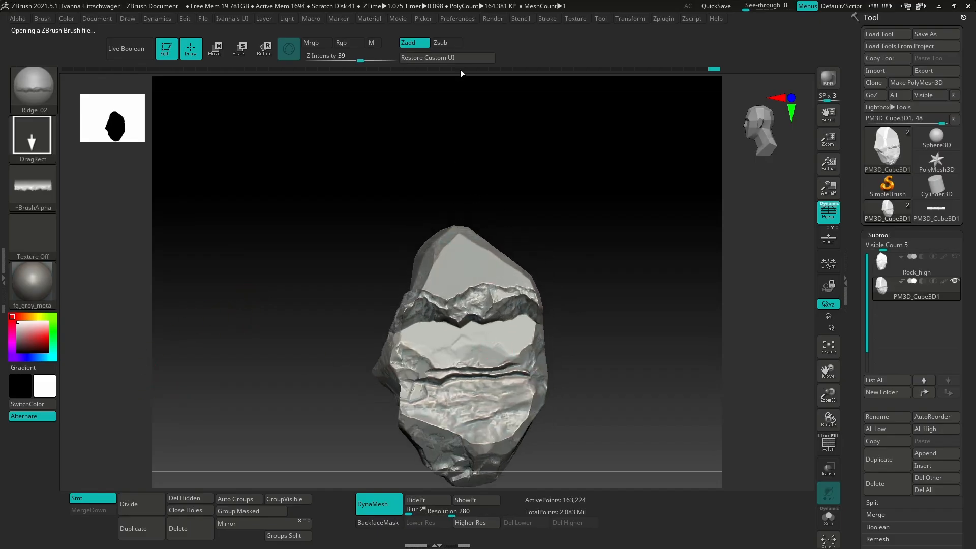
pyautogui.moveTo(563, 347); pyautogui.dragTo(601, 357, button='right')
pyautogui.hotkey('ctrl', 'z')
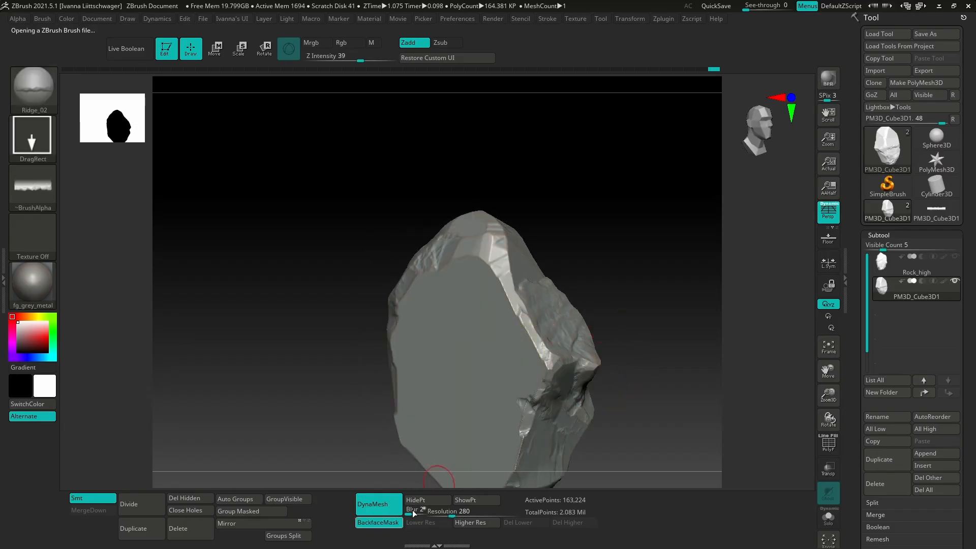
# - Stamp a wide ridge across the lower part of the smooth upper facet with BackfaceMask enabled
pyautogui.moveTo(366, 395); pyautogui.dragTo(544, 403, button='right')
pyautogui.moveTo(463, 313)
pyautogui.mouseDown()
pyautogui.moveTo(447, 169)
pyautogui.moveTo(460, 168)
pyautogui.mouseUp()
pyautogui.moveTo(471, 259)
pyautogui.mouseDown(button='right')
pyautogui.moveTo(417, 325)
pyautogui.moveTo(522, 353)
pyautogui.moveTo(562, 352)
pyautogui.moveTo(534, 356)
pyautogui.moveTo(549, 355)
pyautogui.mouseUp(button='right')
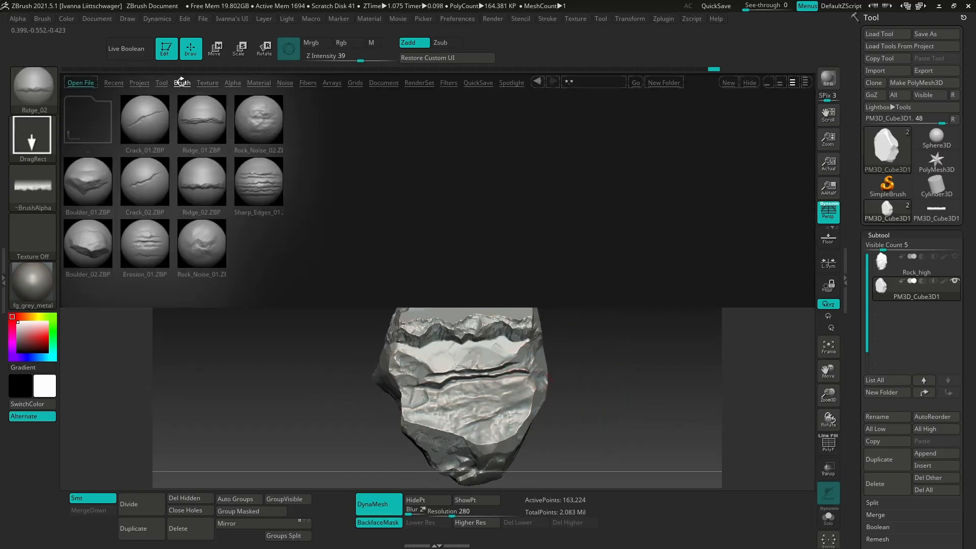
# - Load a cracked-surface stamp brush from the Cliff_Boulder folder of the brush library
pyautogui.click(98, 124)
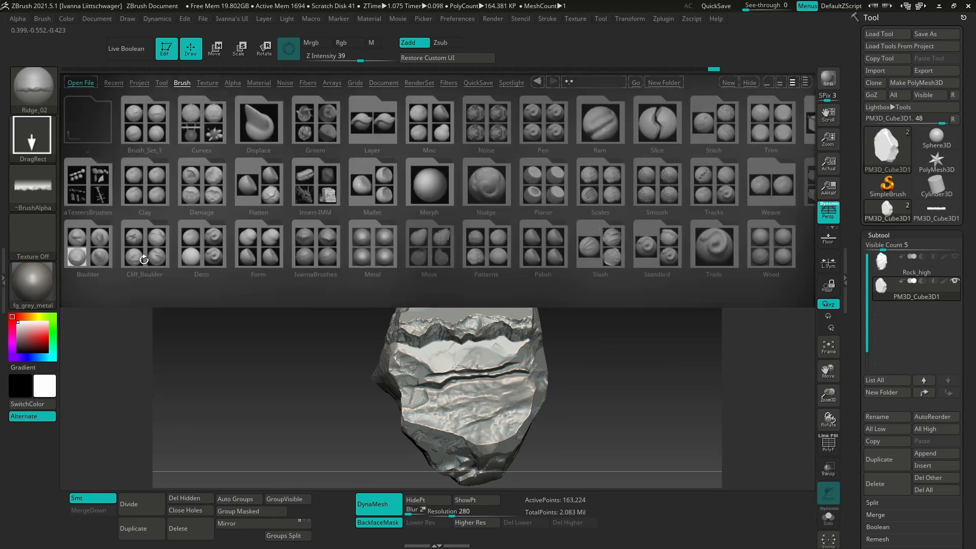
pyautogui.click(131, 243)
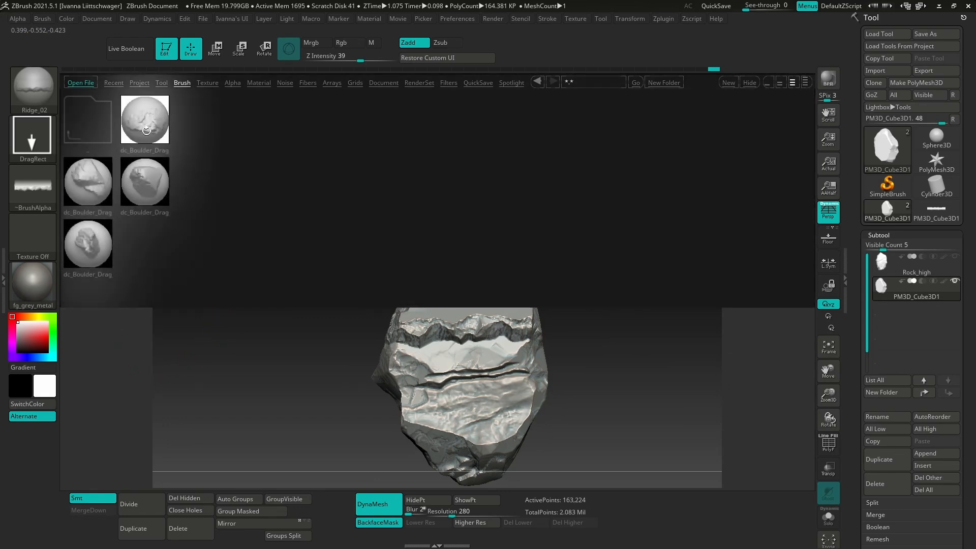
pyautogui.click(95, 130)
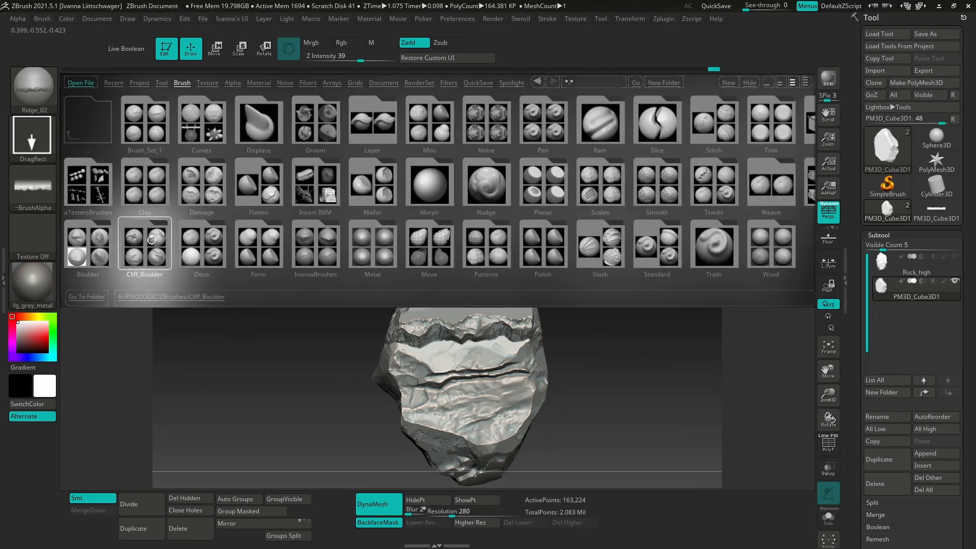
pyautogui.click(152, 240)
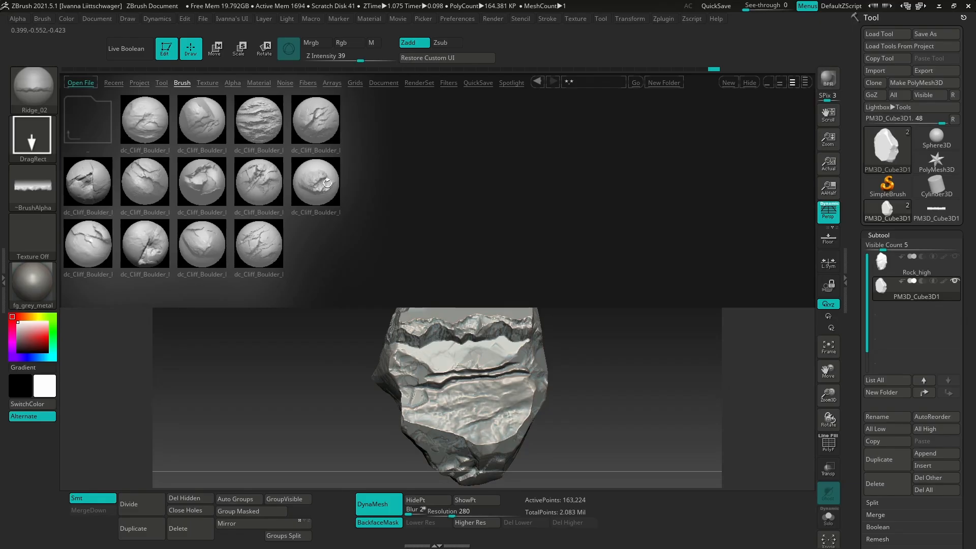
pyautogui.doubleClick(260, 186)
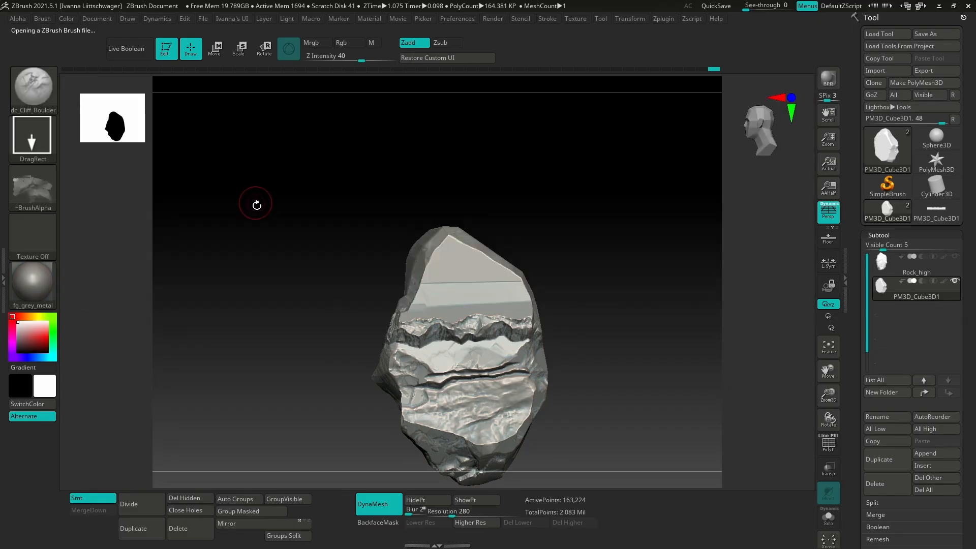
# - Try stamping cliff detail over the layered lower facet and the smooth upper facet, undoing both attempts
pyautogui.moveTo(481, 408); pyautogui.dragTo(508, 437)
pyautogui.hotkey('ctrl', 'z')
pyautogui.moveTo(477, 292)
pyautogui.keyDown('ctrl'); pyautogui.mouseDown(button='right')
pyautogui.moveTo(497, 296)
pyautogui.moveTo(463, 274)
pyautogui.mouseUp(button='right'); pyautogui.keyUp('ctrl')
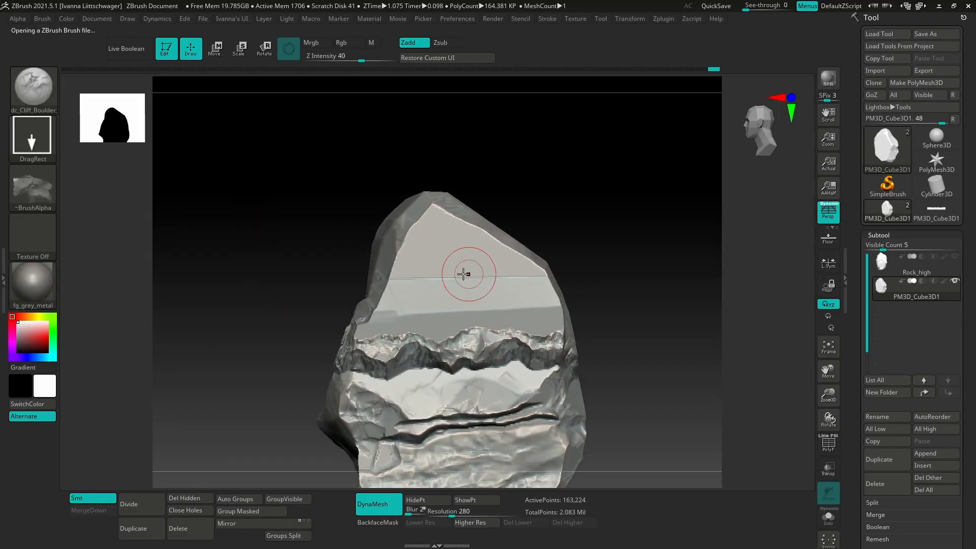
pyautogui.moveTo(457, 153); pyautogui.dragTo(480, 545)
pyautogui.moveTo(513, 351); pyautogui.dragTo(566, 356, button='right')
pyautogui.hotkey('ctrl', 'z')
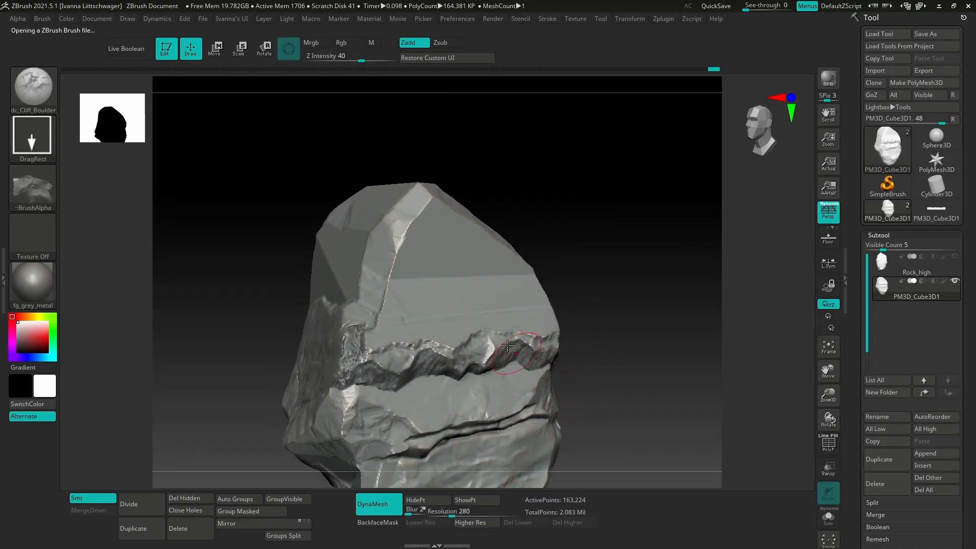
# - Stamp cracked cliff detail over the smooth area above the ridge and down across the layered facet
pyautogui.keyDown('ctrl'); pyautogui.moveTo(507, 345); pyautogui.dragTo(480, 305, button='right'); pyautogui.keyUp('ctrl')
pyautogui.moveTo(480, 304); pyautogui.dragTo(483, 289)
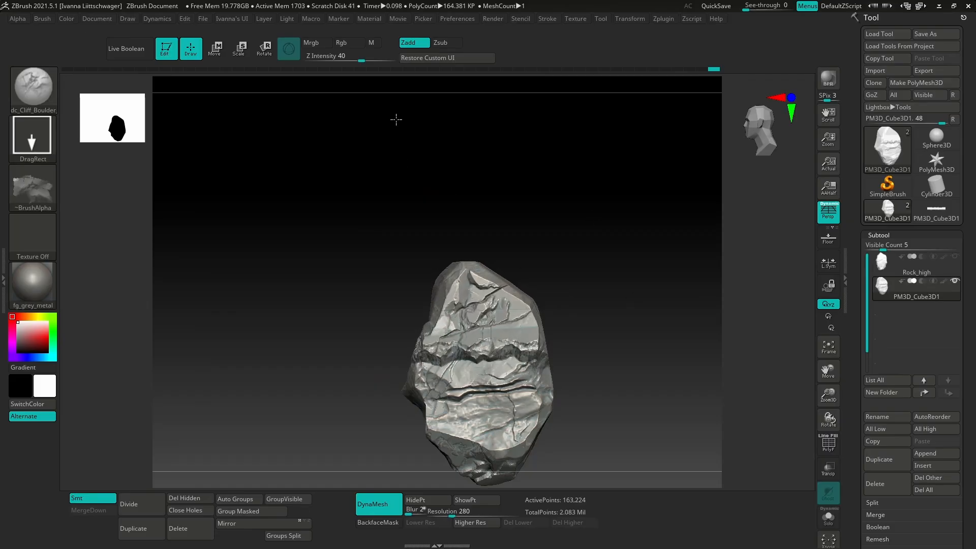
pyautogui.moveTo(584, 383)
pyautogui.mouseDown(button='right')
pyautogui.moveTo(590, 375)
pyautogui.moveTo(547, 370)
pyautogui.moveTo(514, 331)
pyautogui.moveTo(595, 356)
pyautogui.moveTo(629, 411)
pyautogui.moveTo(572, 355)
pyautogui.moveTo(497, 385)
pyautogui.moveTo(515, 364)
pyautogui.mouseUp(button='right')
pyautogui.keyDown('ctrl'); pyautogui.moveTo(511, 417); pyautogui.dragTo(389, 204, button='right'); pyautogui.keyUp('ctrl')
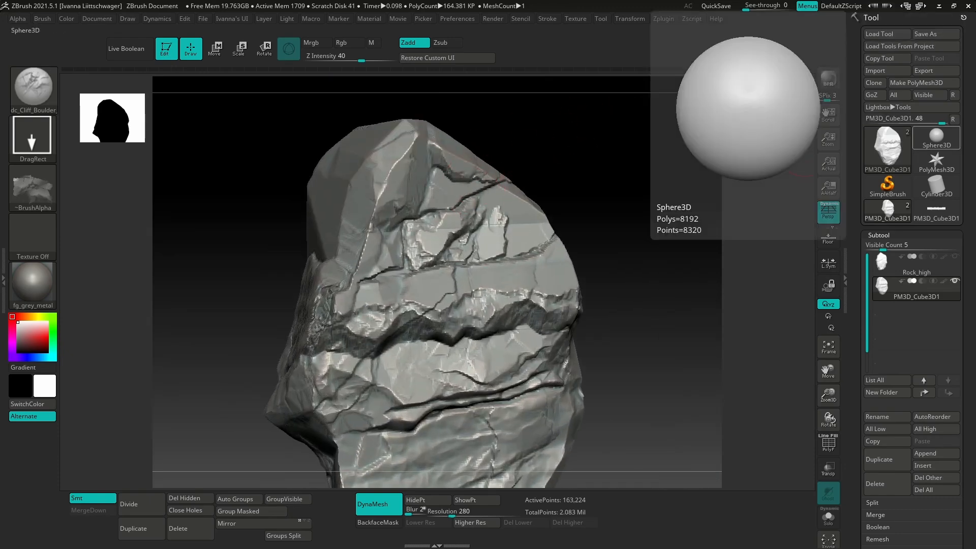
# - Open the reference image board and examine the photo of the balanced red rock for its layering and broken surfaces
pyautogui.moveTo(975, 102); pyautogui.dragTo(950, 65, button='right')
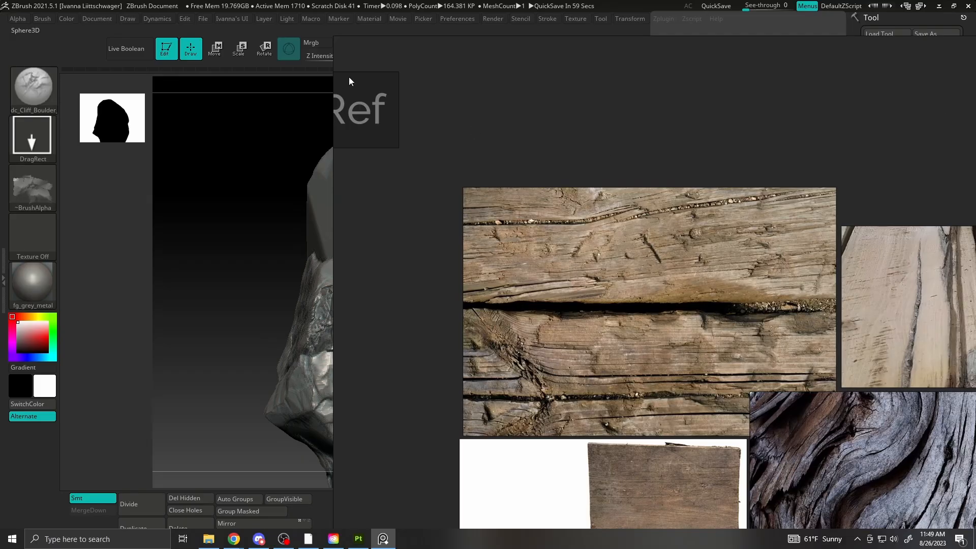
pyautogui.moveTo(334, 37); pyautogui.dragTo(652, 261)
pyautogui.scroll(-3, 857, 428)
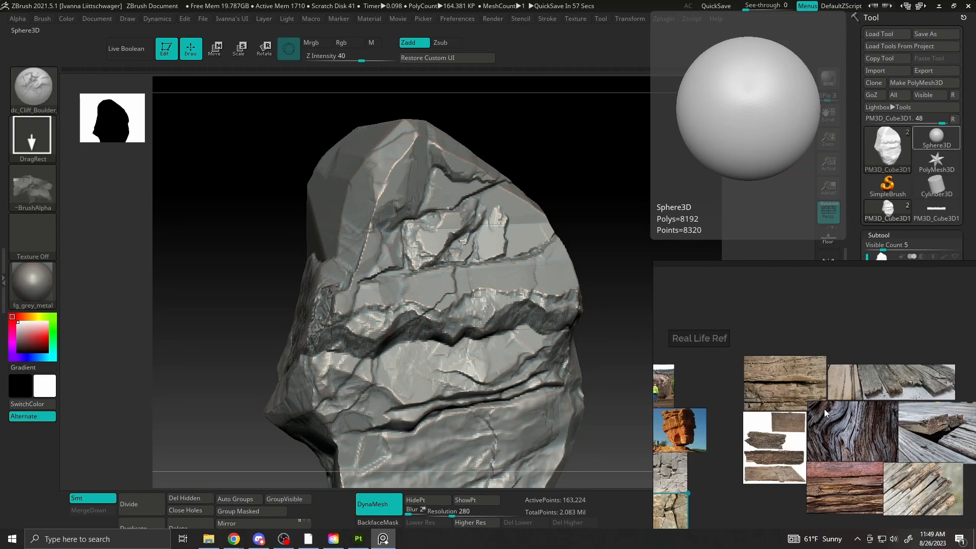
pyautogui.moveTo(855, 428); pyautogui.dragTo(731, 282, button='right')
pyautogui.scroll(5, 563, 294)
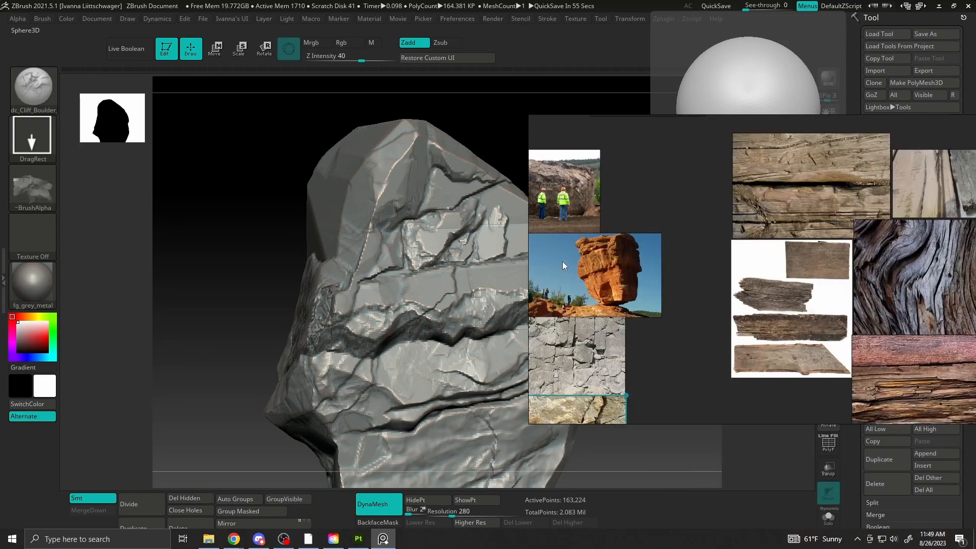
pyautogui.moveTo(606, 277); pyautogui.dragTo(684, 286, button='middle')
pyautogui.scroll(5, 740, 299)
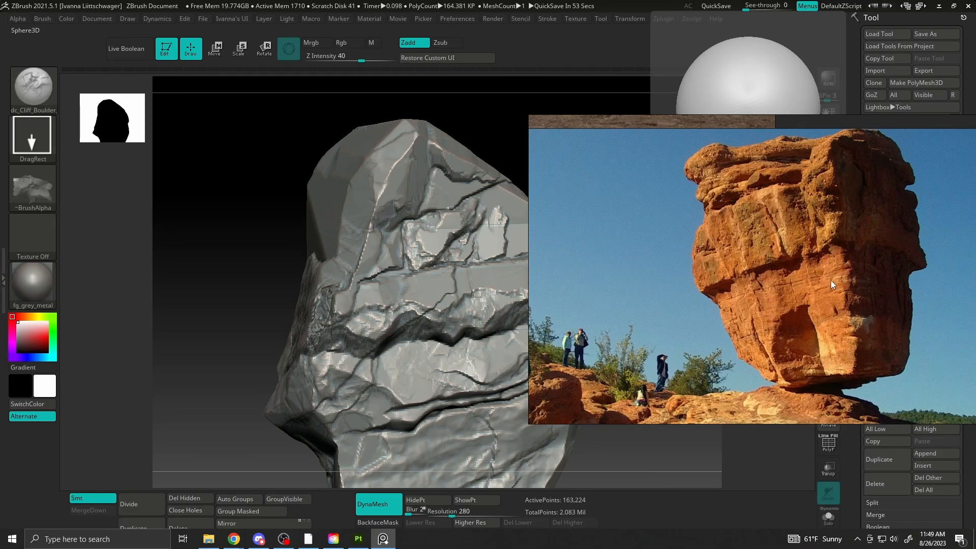
pyautogui.scroll(2, 759, 293)
pyautogui.scroll(-2, 751, 270)
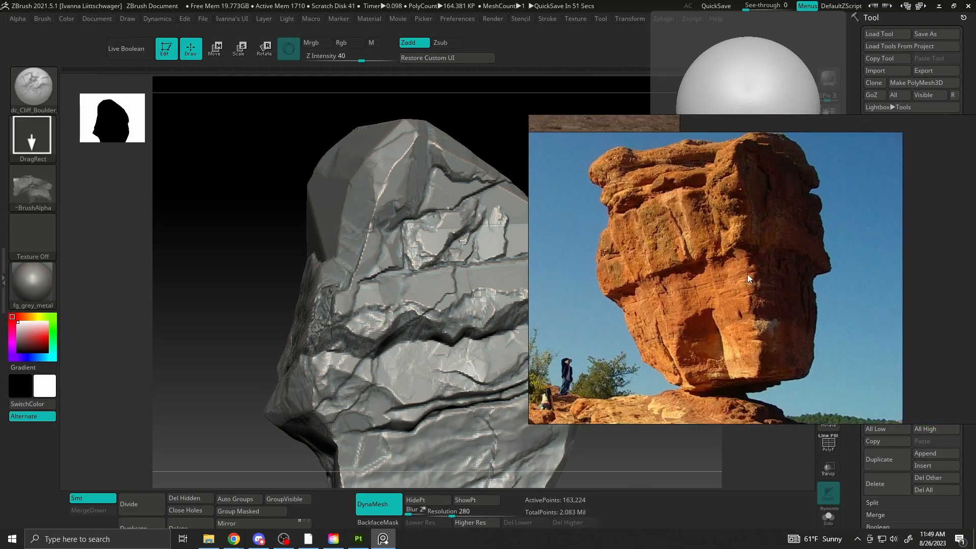
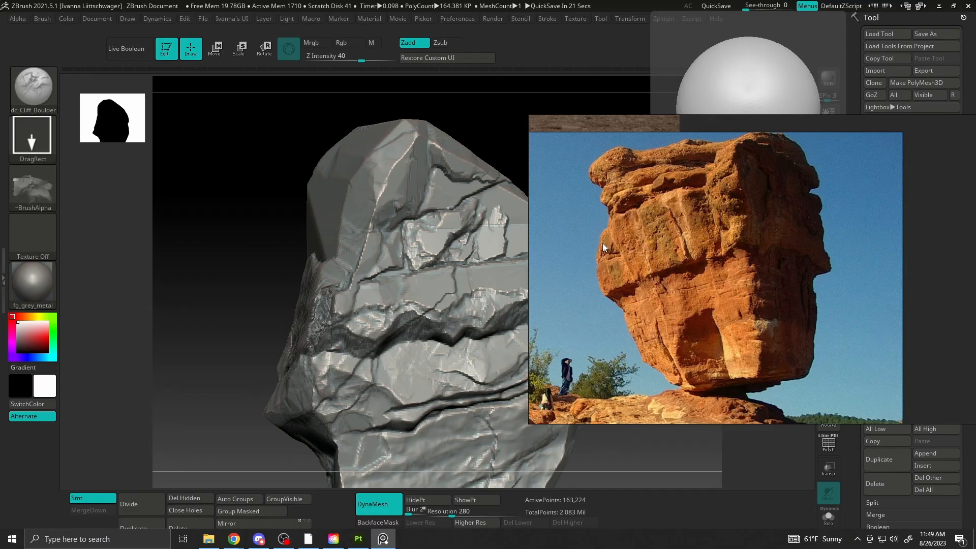
pyautogui.moveTo(627, 319); pyautogui.dragTo(975, 244, button='right')
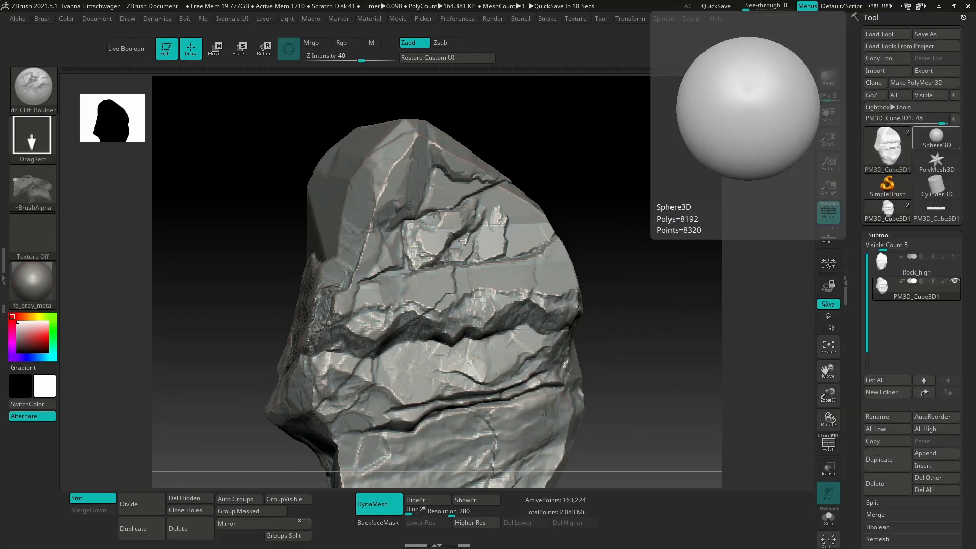
# - Select the TrimSmoothBorder brush and chip the jagged ridge across the rock into angular planes
pyautogui.moveTo(666, 405); pyautogui.dragTo(621, 382, button='right')
pyautogui.press('b')
pyautogui.press('t')
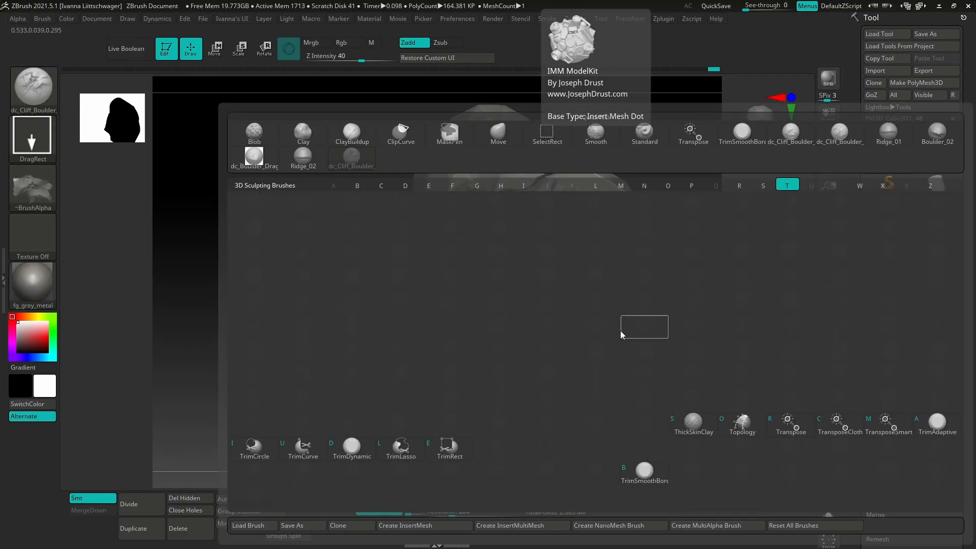
pyautogui.press('b')
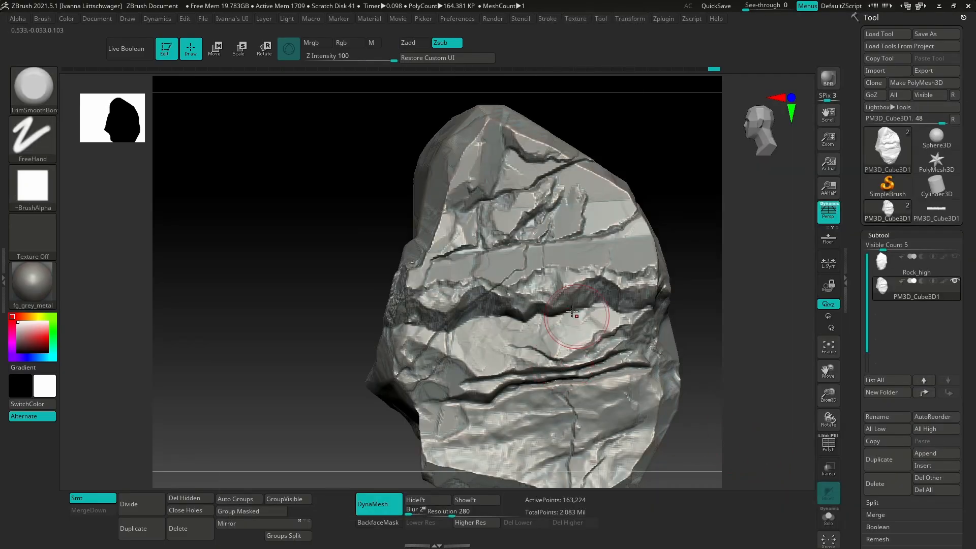
pyautogui.moveTo(594, 311); pyautogui.dragTo(539, 286, button='right')
pyautogui.moveTo(496, 275)
pyautogui.mouseDown()
pyautogui.moveTo(465, 277)
pyautogui.moveTo(430, 305)
pyautogui.moveTo(452, 279)
pyautogui.moveTo(437, 285)
pyautogui.moveTo(567, 277)
pyautogui.moveTo(588, 298)
pyautogui.moveTo(566, 303)
pyautogui.mouseUp()
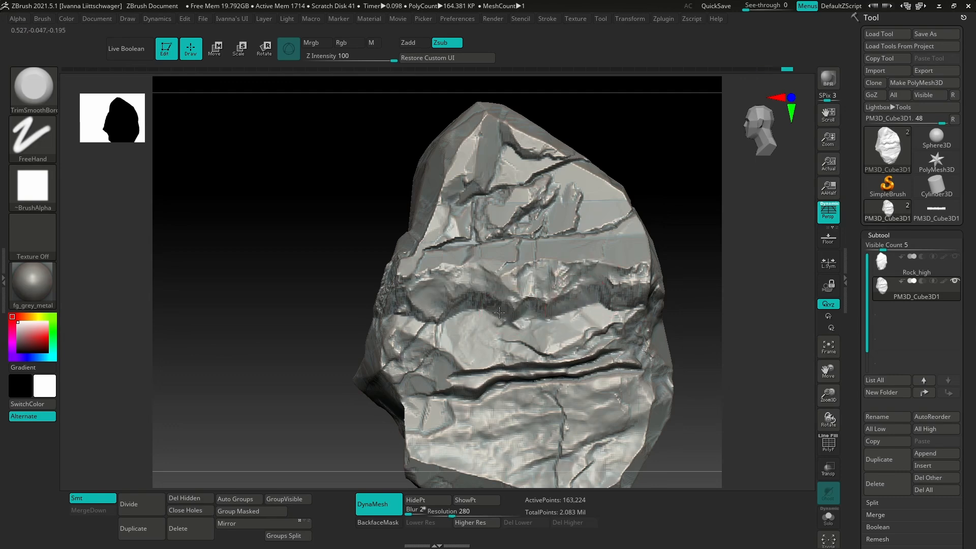
pyautogui.moveTo(446, 323)
pyautogui.mouseDown()
pyautogui.moveTo(422, 305)
pyautogui.moveTo(437, 315)
pyautogui.moveTo(533, 269)
pyautogui.moveTo(488, 325)
pyautogui.moveTo(483, 311)
pyautogui.moveTo(539, 321)
pyautogui.moveTo(608, 301)
pyautogui.mouseUp()
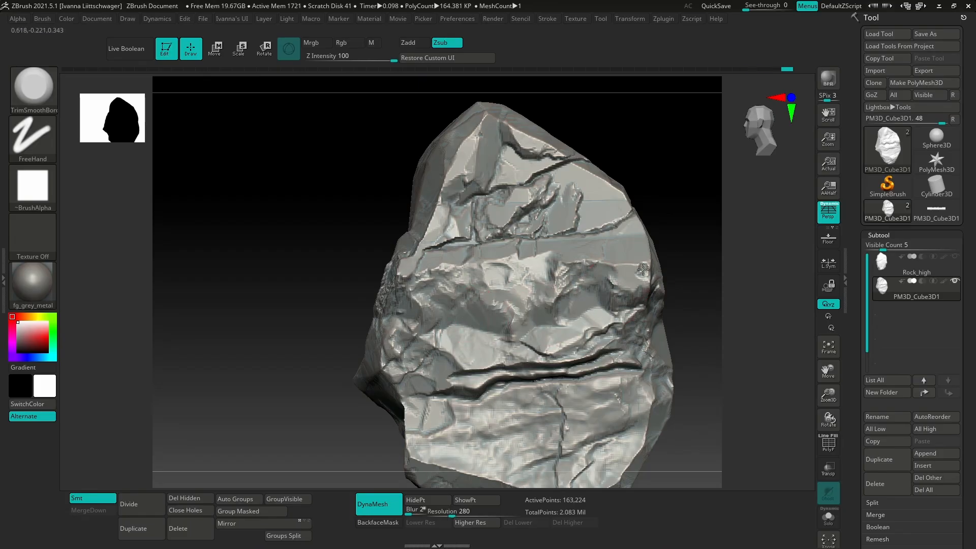
pyautogui.moveTo(643, 270)
pyautogui.mouseDown()
pyautogui.moveTo(564, 267)
pyautogui.moveTo(601, 270)
pyautogui.moveTo(608, 305)
pyautogui.moveTo(585, 310)
pyautogui.moveTo(562, 273)
pyautogui.moveTo(544, 267)
pyautogui.moveTo(546, 317)
pyautogui.moveTo(567, 330)
pyautogui.moveTo(507, 328)
pyautogui.mouseUp()
# - Trim the flat band above the ridge and break up the stamped cracks along the near side of the upper facet
pyautogui.moveTo(492, 341)
pyautogui.mouseDown(button='right')
pyautogui.moveTo(509, 325)
pyautogui.moveTo(585, 305)
pyautogui.moveTo(543, 261)
pyautogui.moveTo(543, 319)
pyautogui.moveTo(607, 290)
pyautogui.mouseUp(button='right')
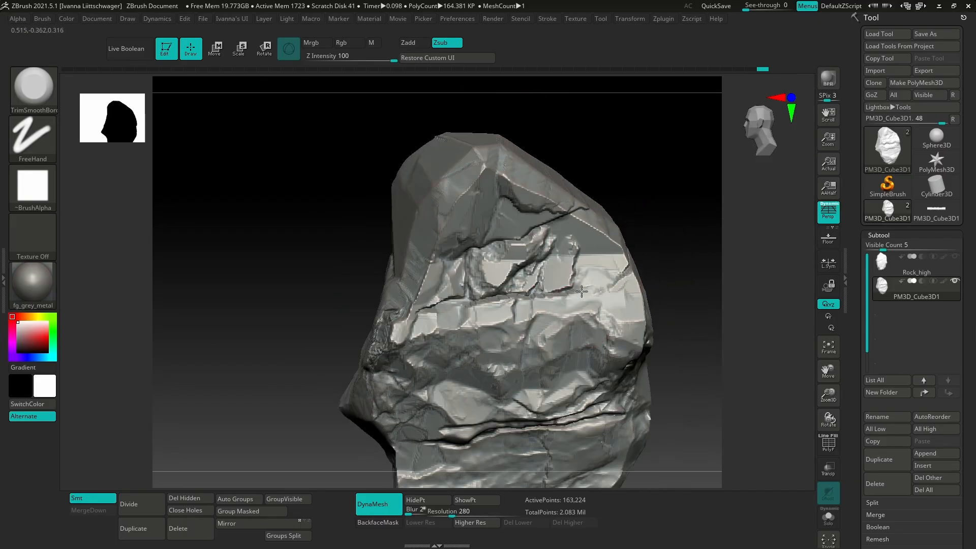
pyautogui.moveTo(459, 295); pyautogui.dragTo(427, 306)
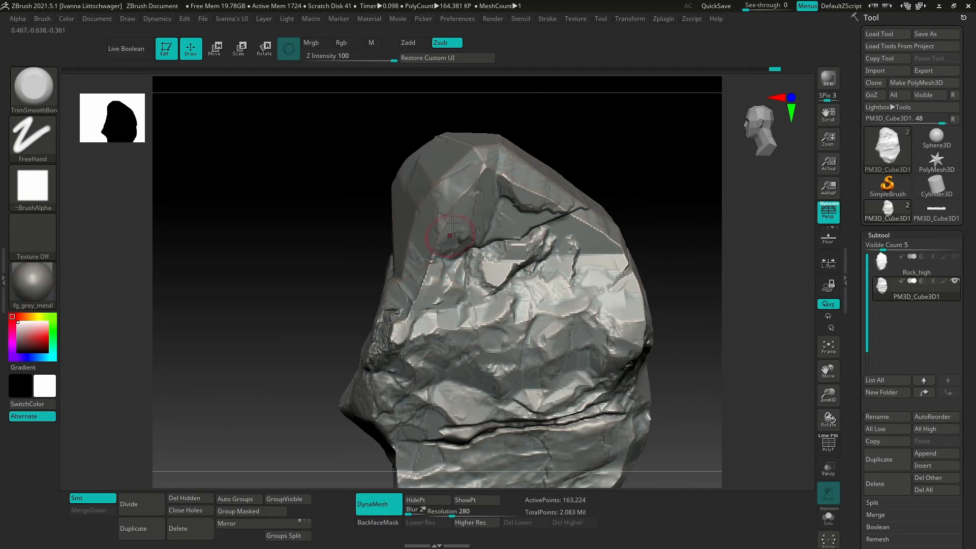
pyautogui.moveTo(418, 291); pyautogui.dragTo(446, 356, button='right')
pyautogui.rightClick(446, 356)
pyautogui.moveTo(529, 246); pyautogui.dragTo(512, 206, button='right')
pyautogui.moveTo(522, 248); pyautogui.dragTo(466, 291, button='right')
pyautogui.moveTo(454, 252)
pyautogui.mouseDown()
pyautogui.moveTo(480, 262)
pyautogui.moveTo(442, 285)
pyautogui.moveTo(468, 295)
pyautogui.moveTo(508, 259)
pyautogui.moveTo(569, 259)
pyautogui.moveTo(535, 262)
pyautogui.moveTo(460, 213)
pyautogui.moveTo(414, 305)
pyautogui.moveTo(464, 352)
pyautogui.mouseUp()
pyautogui.moveTo(464, 352); pyautogui.dragTo(483, 346, button='right')
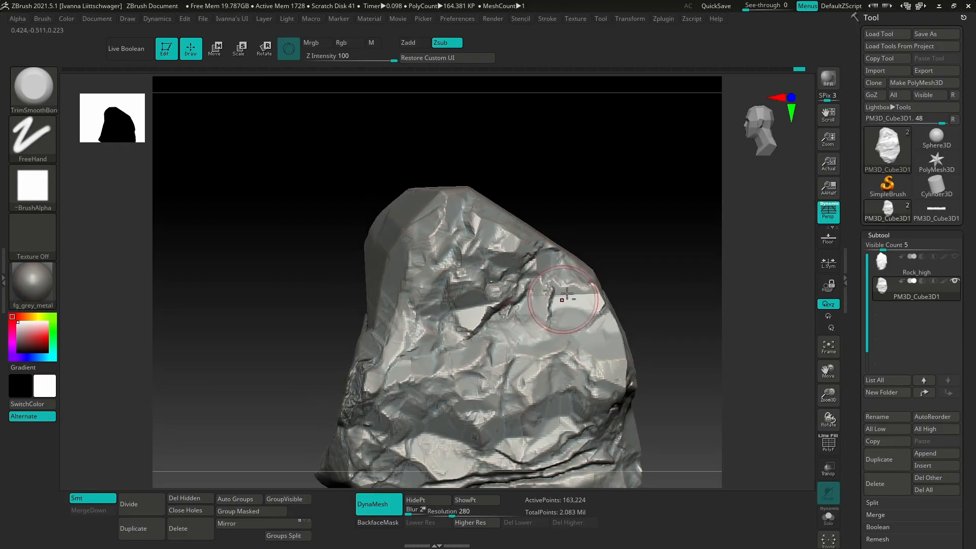
# - Chip the remaining flat patches and deep cracks at the far side and center of the upper facet
pyautogui.moveTo(571, 297)
pyautogui.mouseDown()
pyautogui.moveTo(462, 318)
pyautogui.moveTo(440, 349)
pyautogui.moveTo(478, 333)
pyautogui.moveTo(437, 341)
pyautogui.moveTo(416, 330)
pyautogui.moveTo(556, 304)
pyautogui.moveTo(529, 280)
pyautogui.moveTo(595, 340)
pyautogui.mouseUp()
pyautogui.keyDown('alt'); pyautogui.moveTo(558, 367); pyautogui.dragTo(560, 323, button='right'); pyautogui.keyUp('alt')
pyautogui.moveTo(514, 239)
pyautogui.mouseDown()
pyautogui.moveTo(485, 205)
pyautogui.moveTo(417, 284)
pyautogui.mouseUp()
pyautogui.moveTo(529, 323); pyautogui.dragTo(518, 320, button='right')
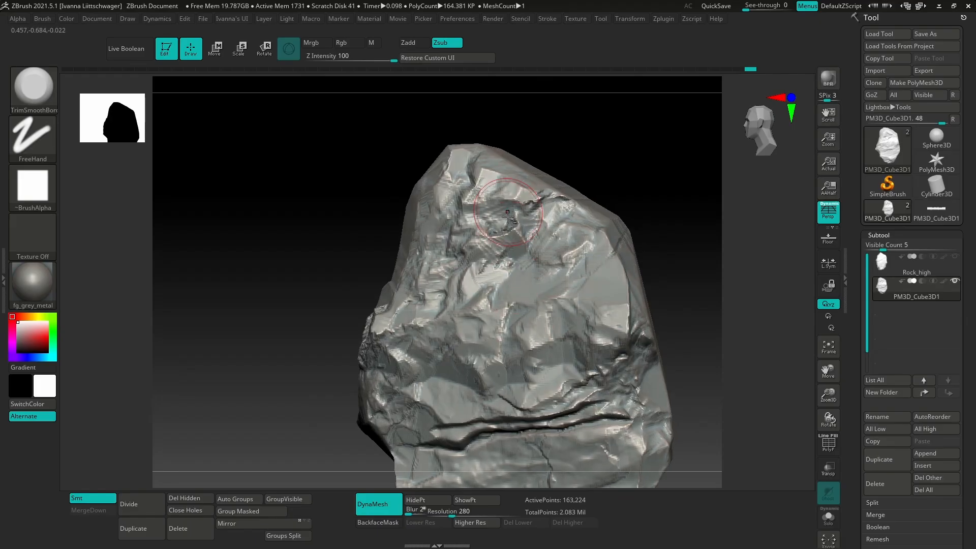
pyautogui.moveTo(505, 214)
pyautogui.mouseDown()
pyautogui.moveTo(506, 262)
pyautogui.moveTo(519, 241)
pyautogui.moveTo(529, 245)
pyautogui.moveTo(519, 253)
pyautogui.moveTo(458, 247)
pyautogui.mouseUp()
# - Trim away the upper of the two long parallel cracks across the rock's middle, keeping the lower one
pyautogui.keyDown('alt'); pyautogui.moveTo(511, 382); pyautogui.dragTo(594, 374, button='right'); pyautogui.keyUp('alt')
pyautogui.moveTo(604, 422); pyautogui.dragTo(568, 409, button='right')
pyautogui.keyDown('ctrl'); pyautogui.moveTo(537, 355); pyautogui.dragTo(545, 342, button='right'); pyautogui.keyUp('ctrl')
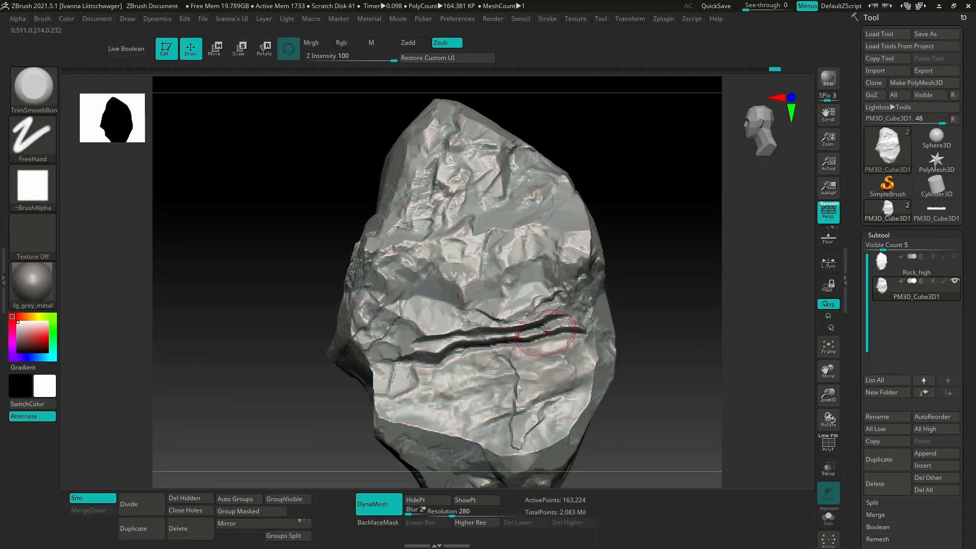
pyautogui.rightClick(542, 330)
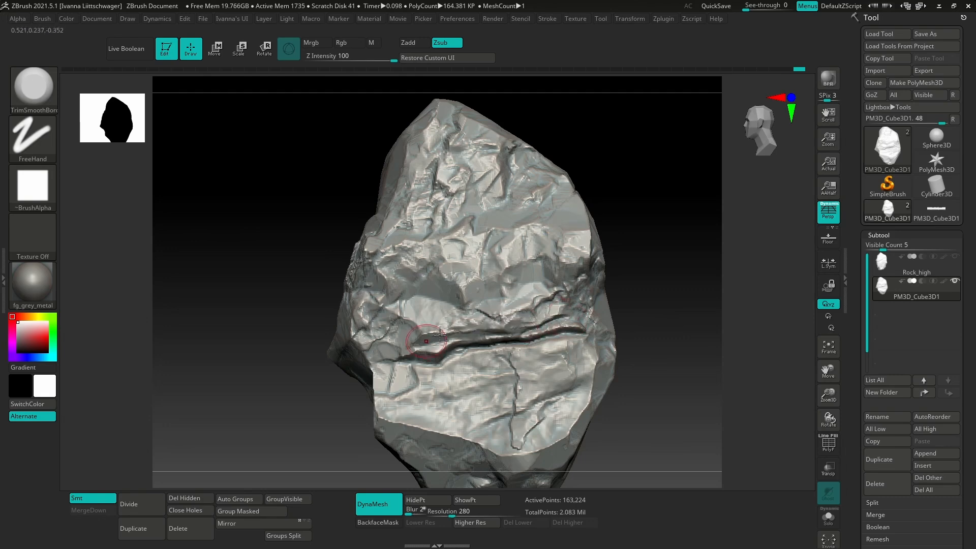
pyautogui.moveTo(439, 335); pyautogui.dragTo(448, 337)
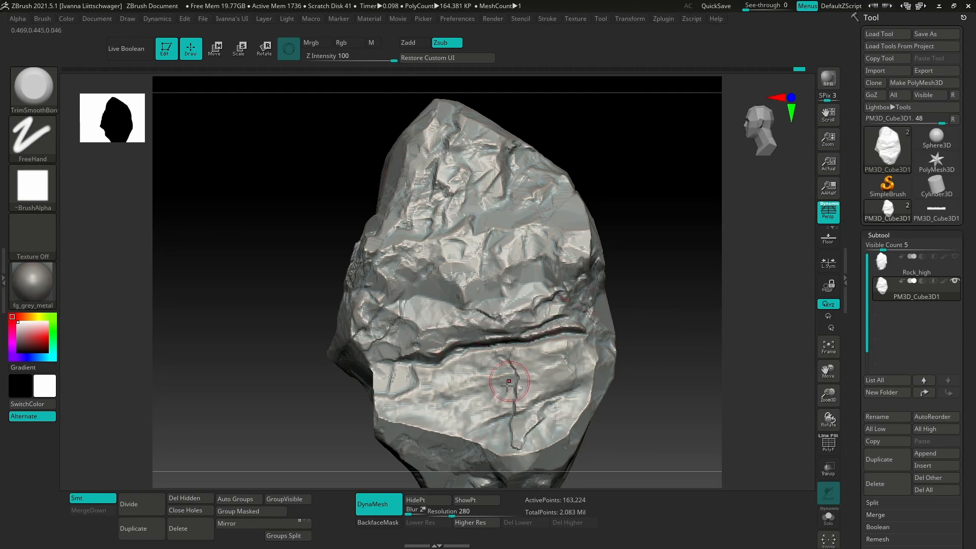
# - Chip the lower edge of the facet below the long crack into uneven planes
pyautogui.moveTo(508, 386)
pyautogui.mouseDown(button='right')
pyautogui.moveTo(542, 395)
pyautogui.moveTo(545, 351)
pyautogui.mouseUp(button='right')
pyautogui.press('space')
pyautogui.moveTo(551, 364); pyautogui.dragTo(563, 364)
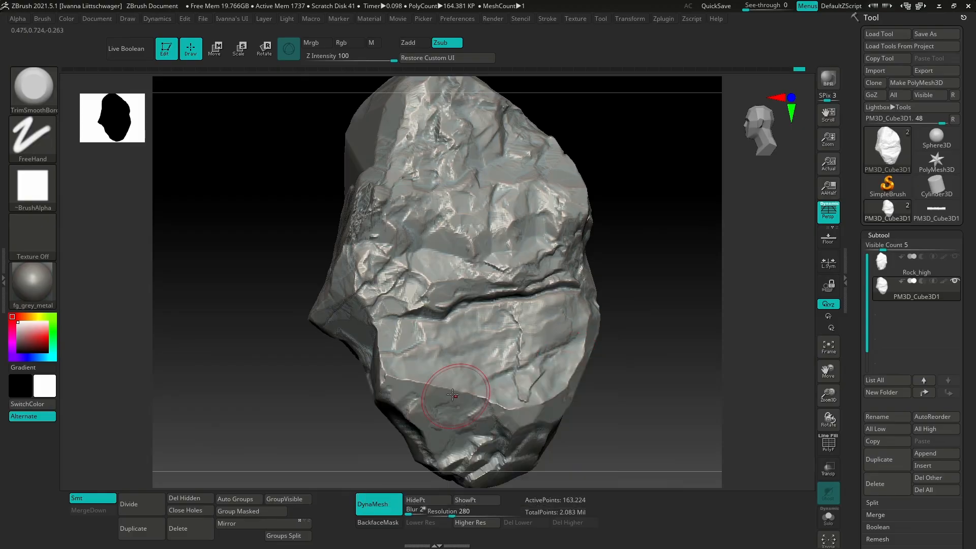
pyautogui.moveTo(403, 381); pyautogui.dragTo(423, 372)
pyautogui.moveTo(518, 394)
pyautogui.mouseDown()
pyautogui.moveTo(504, 409)
pyautogui.moveTo(488, 400)
pyautogui.mouseUp()
pyautogui.moveTo(585, 387); pyautogui.dragTo(592, 331, button='right')
pyautogui.moveTo(591, 331)
pyautogui.mouseDown()
pyautogui.moveTo(538, 396)
pyautogui.moveTo(537, 370)
pyautogui.moveTo(523, 389)
pyautogui.mouseUp()
pyautogui.moveTo(523, 389); pyautogui.dragTo(511, 368, button='right')
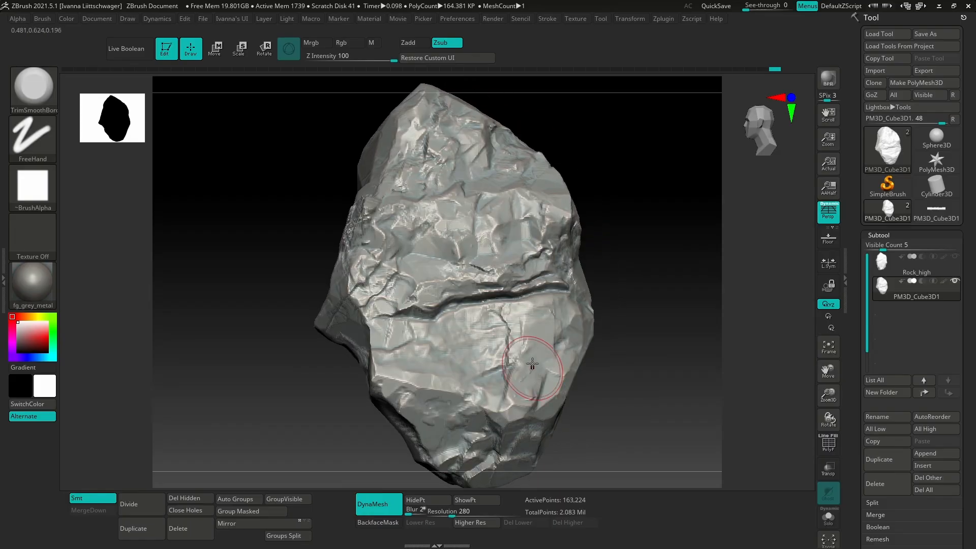
# - Break up the stamped vertical crack on the lower facet into angular chipped planes
pyautogui.moveTo(511, 369); pyautogui.dragTo(540, 400)
pyautogui.moveTo(541, 401); pyautogui.dragTo(524, 391, button='right')
pyautogui.moveTo(527, 355); pyautogui.dragTo(507, 370)
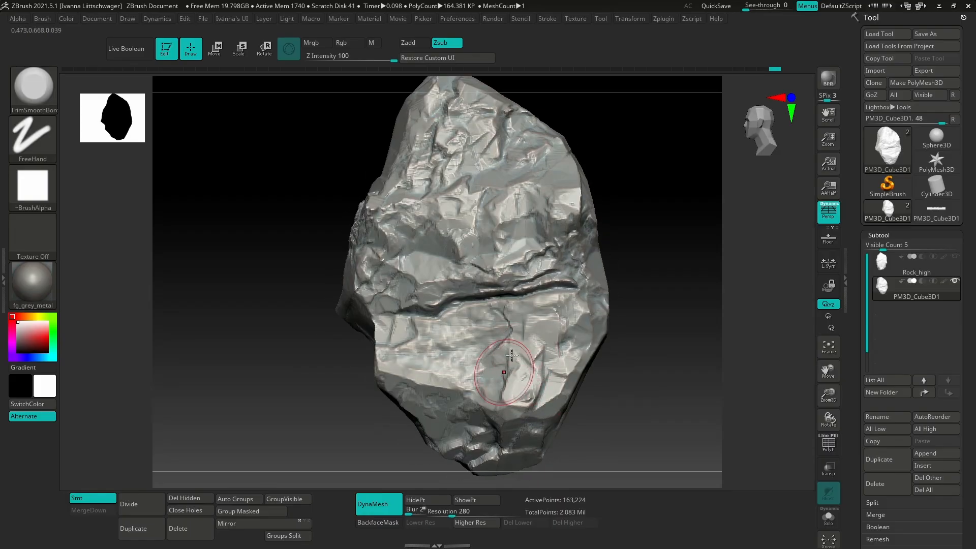
pyautogui.moveTo(543, 299)
pyautogui.mouseDown(button='right')
pyautogui.moveTo(540, 428)
pyautogui.moveTo(595, 424)
pyautogui.mouseUp(button='right')
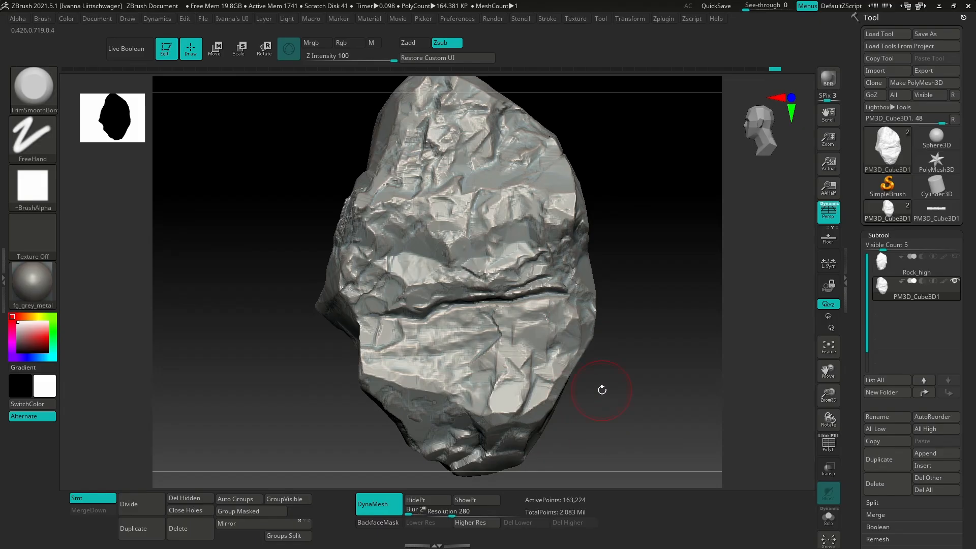
pyautogui.moveTo(569, 298); pyautogui.dragTo(539, 417, button='right')
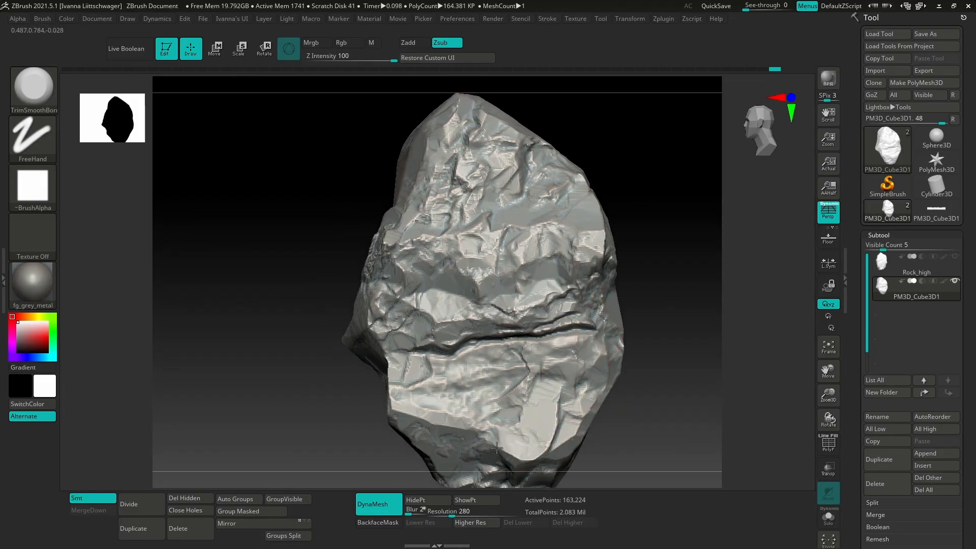
# - Trim along both edges of the long crack to shape it into a wider, chipped split
pyautogui.moveTo(522, 414); pyautogui.dragTo(437, 405, button='right')
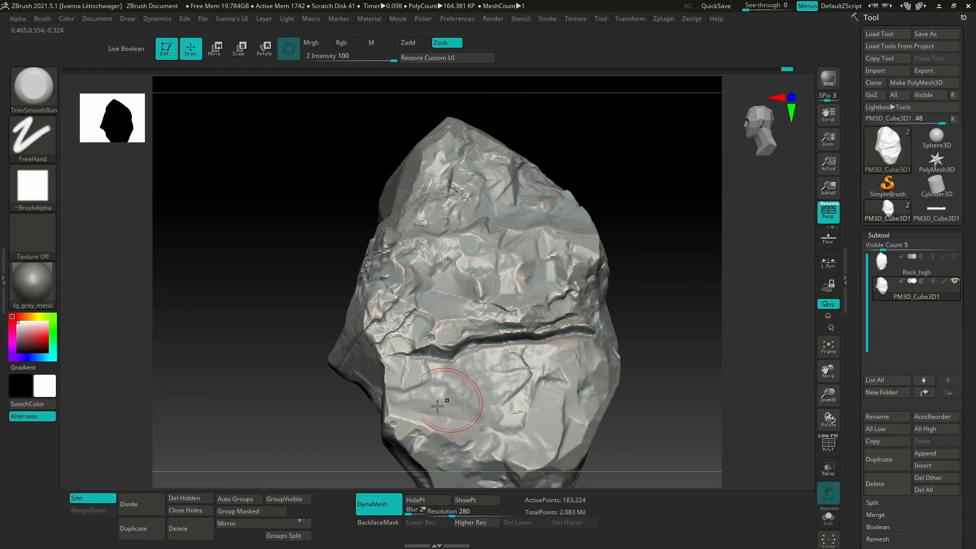
pyautogui.press('space')
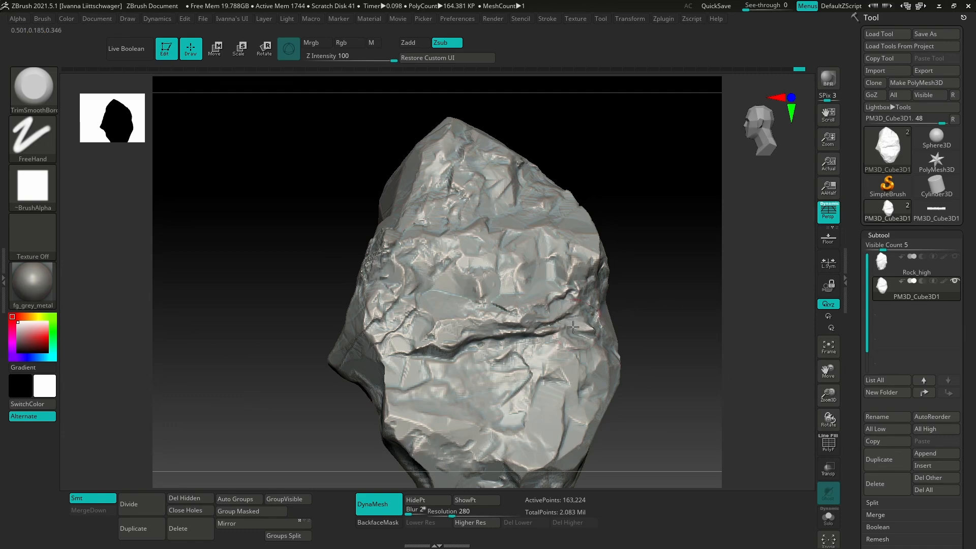
pyautogui.moveTo(548, 334)
pyautogui.mouseDown()
pyautogui.moveTo(477, 340)
pyautogui.moveTo(430, 358)
pyautogui.mouseUp()
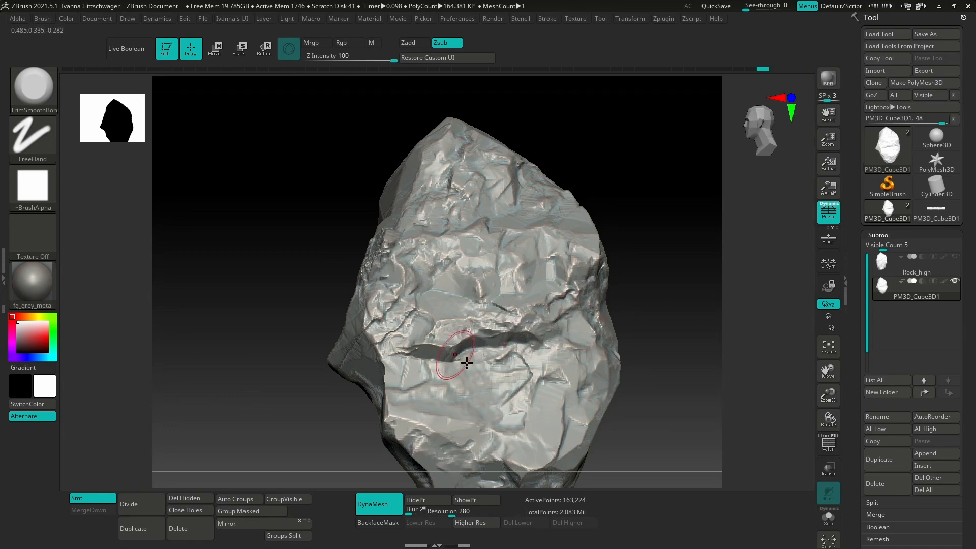
pyautogui.moveTo(506, 390)
pyautogui.keyDown('ctrl'); pyautogui.mouseDown(button='right')
pyautogui.moveTo(527, 372)
pyautogui.moveTo(516, 359)
pyautogui.mouseUp(button='right'); pyautogui.keyUp('ctrl')
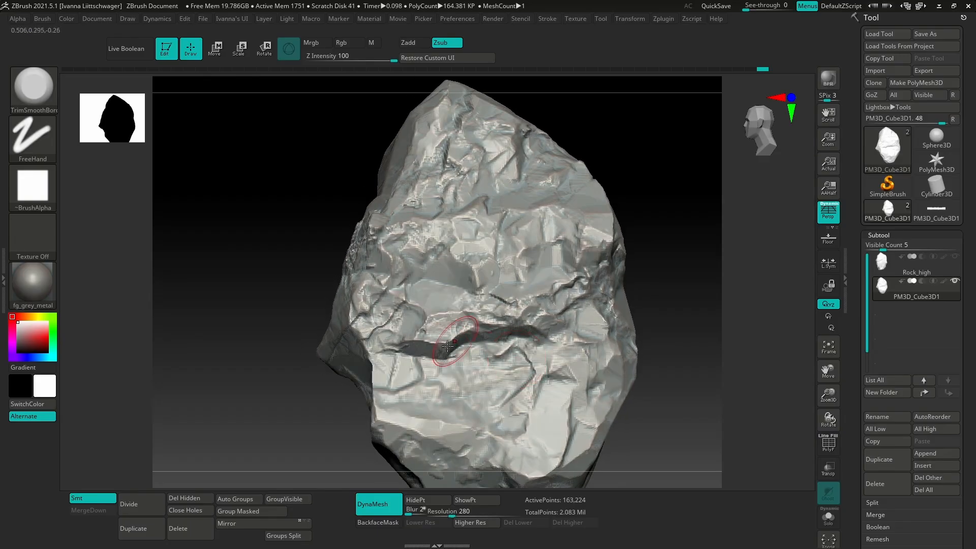
pyautogui.moveTo(447, 346); pyautogui.dragTo(454, 358)
pyautogui.moveTo(627, 363); pyautogui.dragTo(606, 369, button='right')
pyautogui.moveTo(541, 308)
pyautogui.mouseDown(button='right')
pyautogui.moveTo(569, 320)
pyautogui.moveTo(522, 330)
pyautogui.moveTo(509, 298)
pyautogui.mouseUp(button='right')
pyautogui.press('space')
pyautogui.moveTo(512, 300); pyautogui.dragTo(554, 295)
pyautogui.moveTo(554, 295); pyautogui.dragTo(440, 325, button='right')
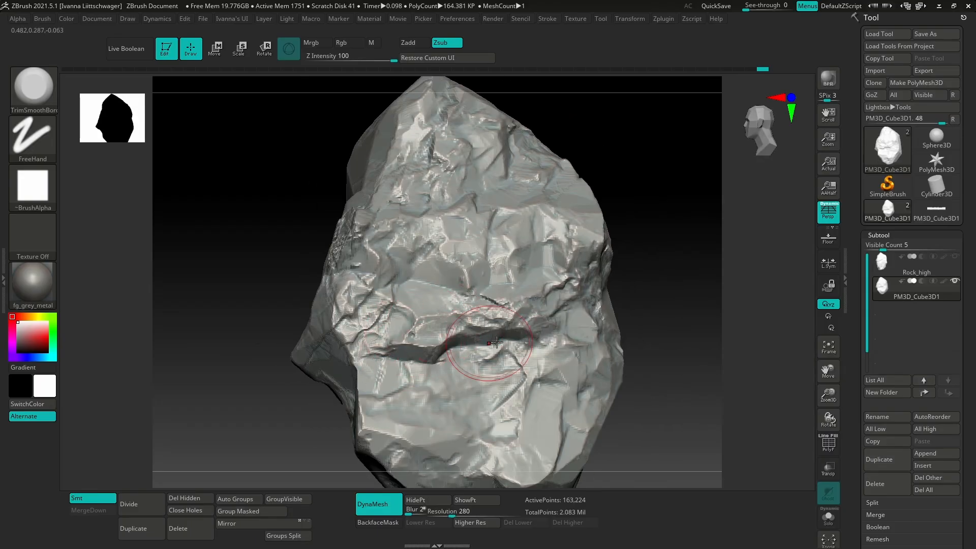
pyautogui.moveTo(541, 407)
pyautogui.mouseDown(button='right')
pyautogui.moveTo(584, 327)
pyautogui.moveTo(560, 363)
pyautogui.mouseUp(button='right')
# - Switch to the Orb_Cracks brush and extend the split toward the far side of the front face
pyautogui.press('2')
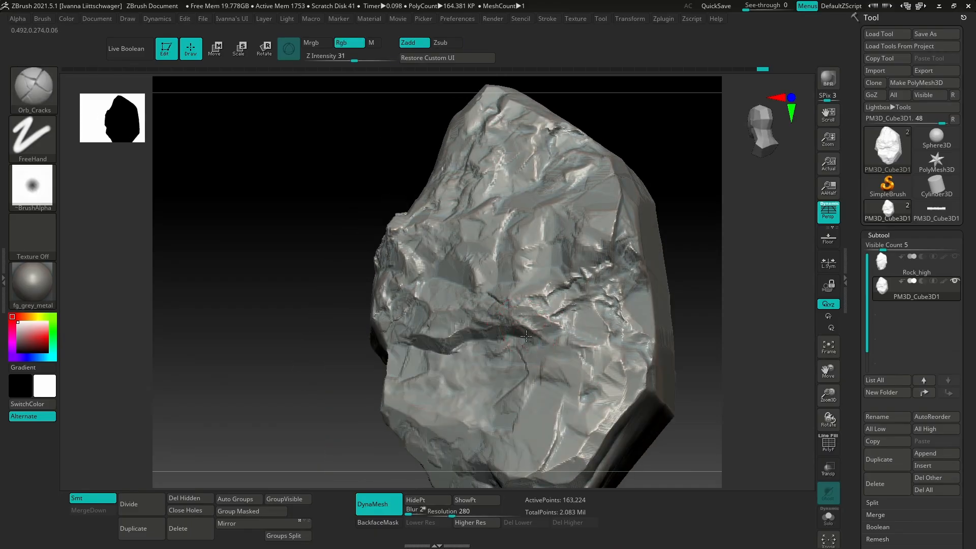
pyautogui.moveTo(526, 336)
pyautogui.mouseDown()
pyautogui.moveTo(559, 324)
pyautogui.moveTo(522, 335)
pyautogui.mouseUp()
pyautogui.moveTo(564, 330); pyautogui.dragTo(437, 347, button='right')
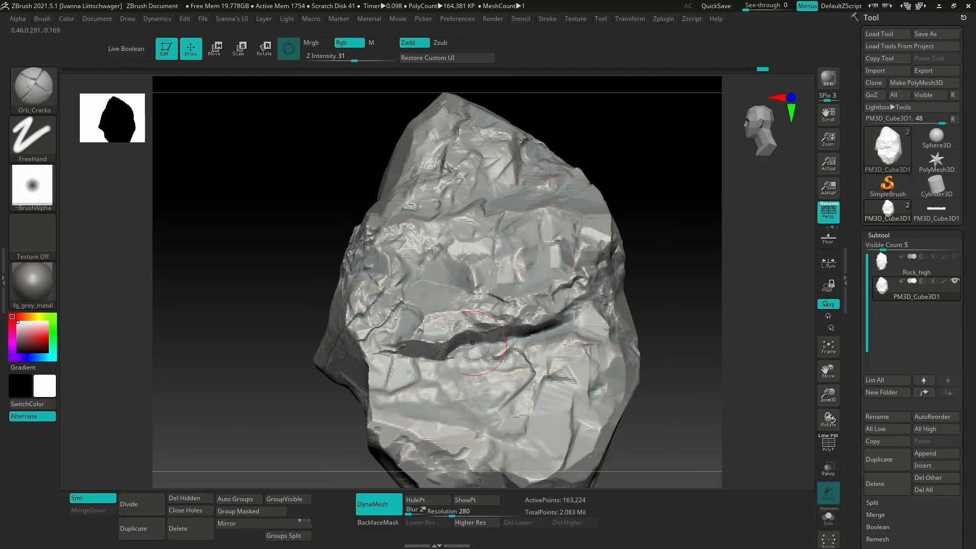
pyautogui.moveTo(522, 349); pyautogui.dragTo(597, 321, button='right')
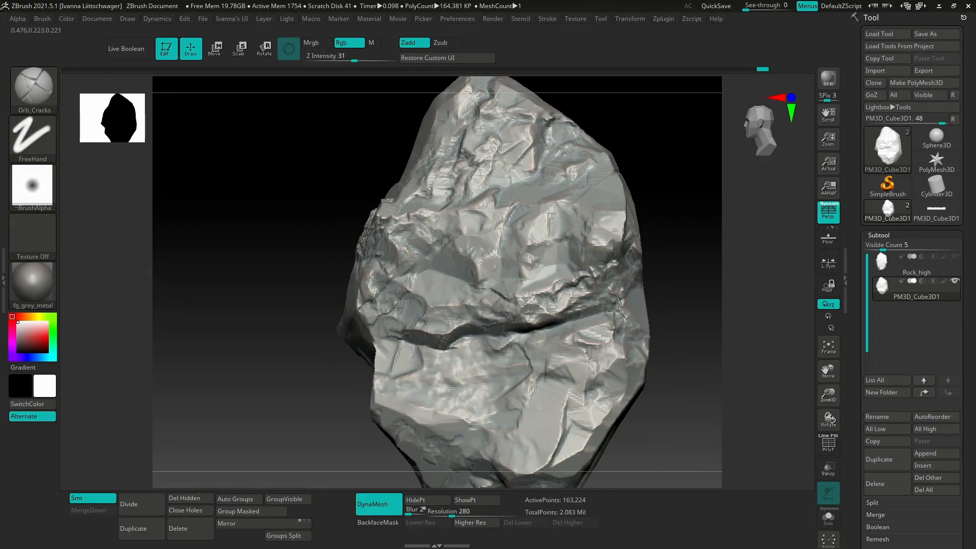
# - Select the DamStandard brush and carve the split across the front and around onto the flat far side facet
pyautogui.press('b')
pyautogui.press('d')
pyautogui.press('s')
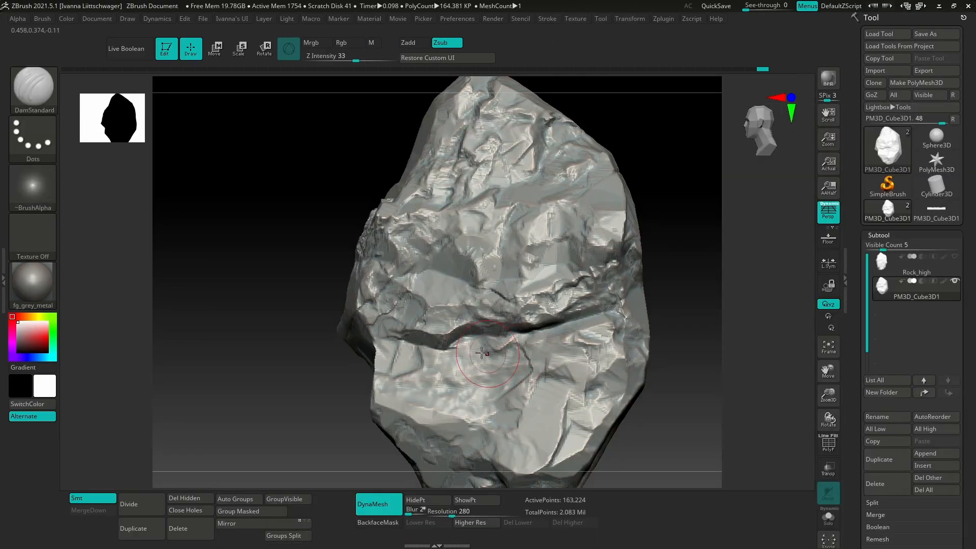
pyautogui.moveTo(618, 334)
pyautogui.mouseDown(button='right')
pyautogui.moveTo(638, 317)
pyautogui.moveTo(579, 356)
pyautogui.moveTo(604, 334)
pyautogui.mouseUp(button='right')
pyautogui.moveTo(661, 325); pyautogui.dragTo(718, 321)
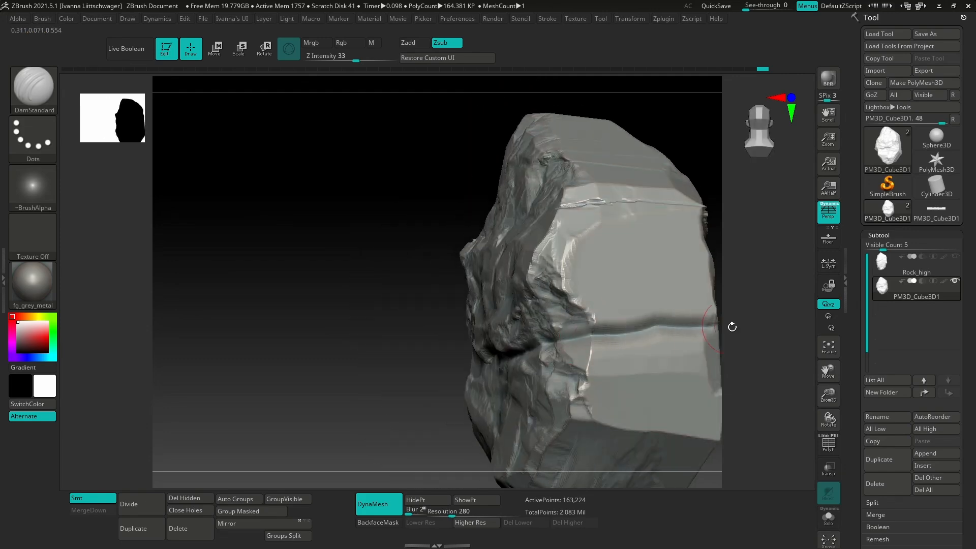
pyautogui.moveTo(732, 326); pyautogui.dragTo(564, 338, button='right')
pyautogui.moveTo(574, 363); pyautogui.dragTo(503, 379)
pyautogui.moveTo(513, 374); pyautogui.dragTo(610, 336, button='right')
pyautogui.moveTo(622, 331); pyautogui.dragTo(437, 368)
# - Carve the same split around the near side of the rock beneath the overhanging ledge
pyautogui.moveTo(437, 369); pyautogui.dragTo(428, 392, button='right')
pyautogui.moveTo(402, 444); pyautogui.dragTo(438, 438, button='right')
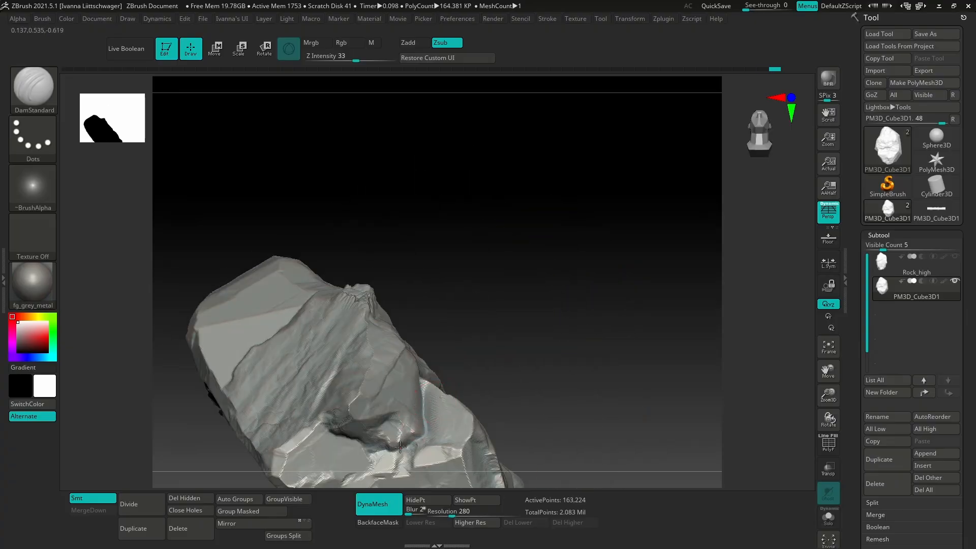
pyautogui.moveTo(400, 443); pyautogui.dragTo(362, 463)
pyautogui.keyDown('alt'); pyautogui.moveTo(412, 432); pyautogui.dragTo(475, 355, button='right'); pyautogui.keyUp('alt')
pyautogui.moveTo(442, 380); pyautogui.dragTo(369, 426)
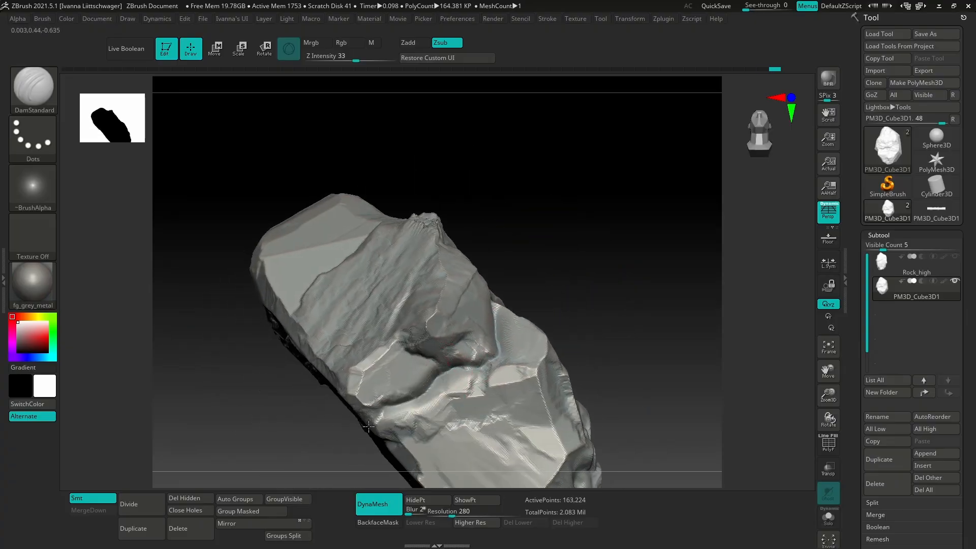
# - Select TrimSmoothBorder and sharpen the split's edges on the near side and across the front
pyautogui.moveTo(505, 382)
pyautogui.mouseDown(button='right')
pyautogui.moveTo(524, 368)
pyautogui.moveTo(480, 400)
pyautogui.moveTo(508, 378)
pyautogui.moveTo(535, 388)
pyautogui.moveTo(505, 398)
pyautogui.moveTo(573, 401)
pyautogui.moveTo(593, 349)
pyautogui.moveTo(643, 366)
pyautogui.moveTo(648, 399)
pyautogui.moveTo(541, 317)
pyautogui.moveTo(526, 363)
pyautogui.moveTo(458, 333)
pyautogui.moveTo(453, 354)
pyautogui.moveTo(465, 358)
pyautogui.moveTo(470, 391)
pyautogui.moveTo(447, 376)
pyautogui.mouseUp(button='right')
pyautogui.press('b')
pyautogui.press('t')
pyautogui.press('s')
pyautogui.press('space')
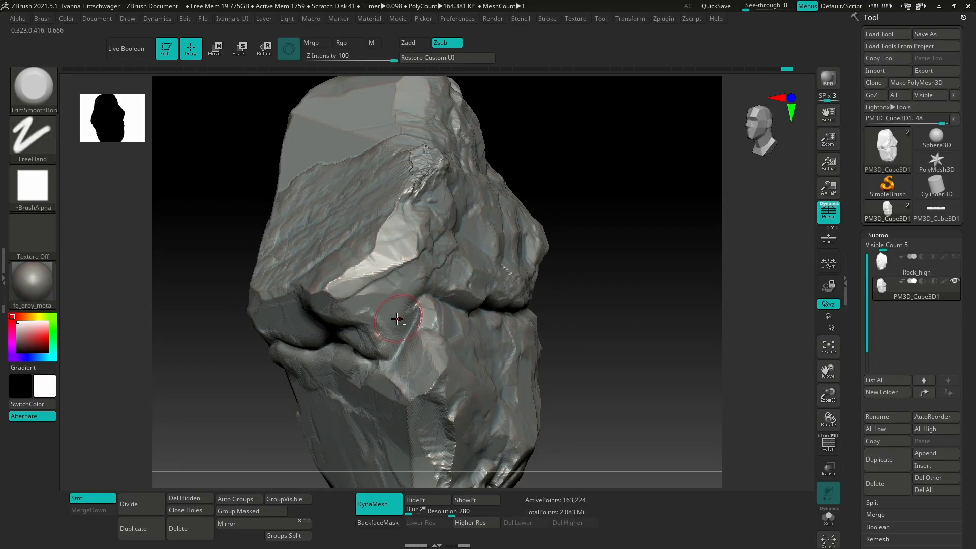
pyautogui.keyDown('alt'); pyautogui.moveTo(456, 324); pyautogui.dragTo(491, 309, button='right'); pyautogui.keyUp('alt')
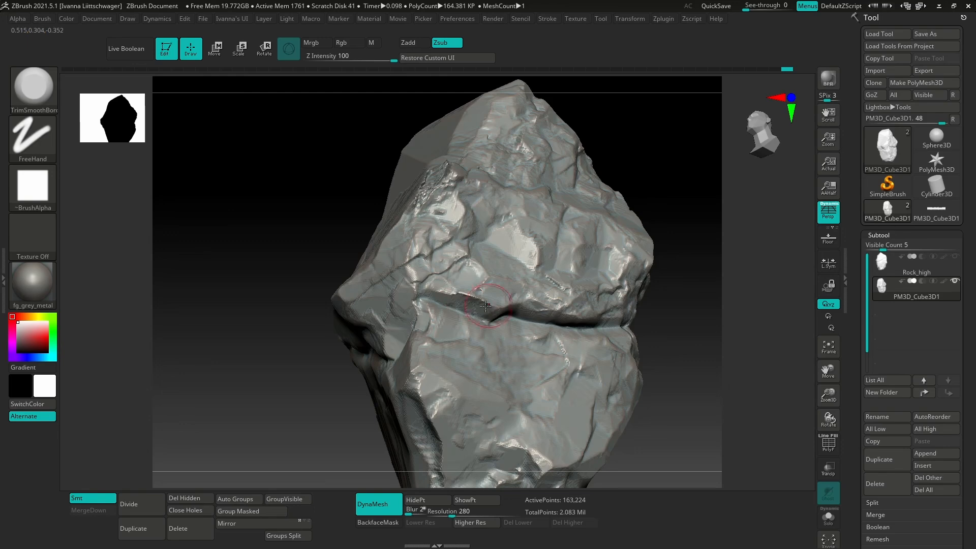
pyautogui.moveTo(505, 308); pyautogui.dragTo(529, 312, button='right')
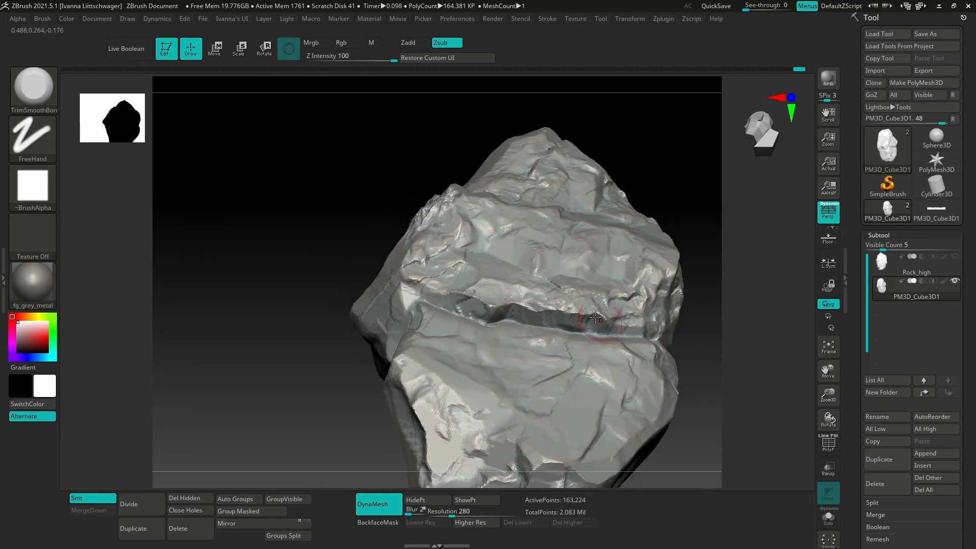
# - Chip the upper and lower edges of the split along the flat far side facet
pyautogui.moveTo(656, 333)
pyautogui.mouseDown(button='right')
pyautogui.moveTo(617, 310)
pyautogui.moveTo(630, 368)
pyautogui.mouseUp(button='right')
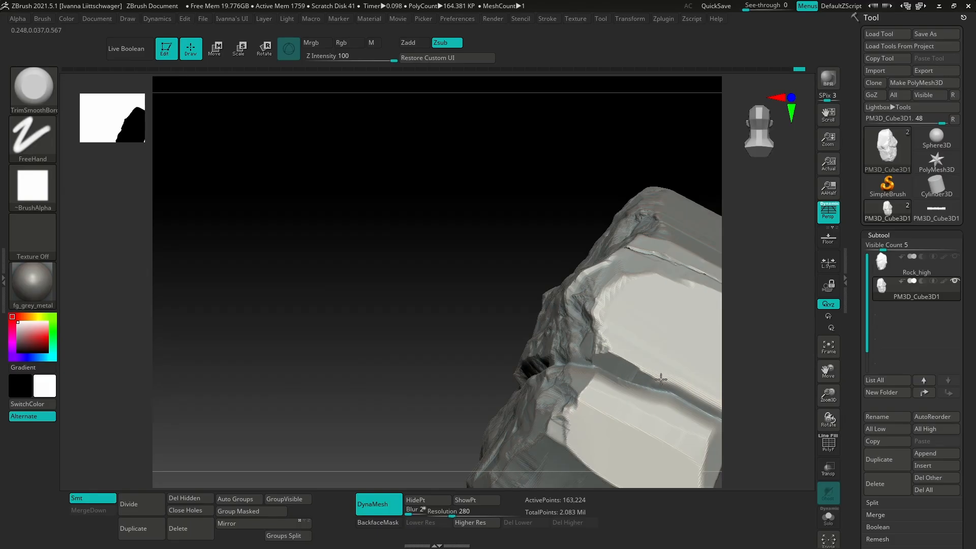
pyautogui.keyDown('alt'); pyautogui.moveTo(706, 410); pyautogui.dragTo(572, 349, button='right'); pyautogui.keyUp('alt')
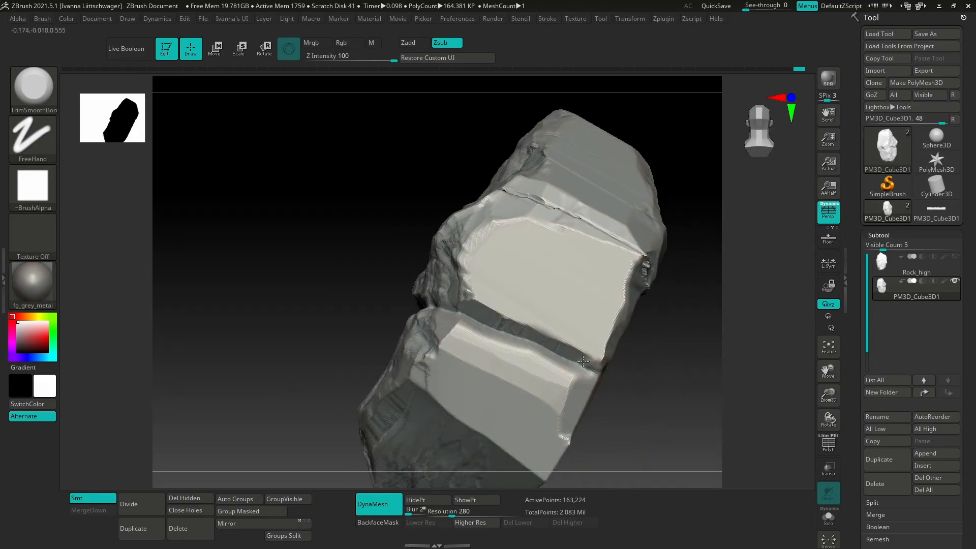
pyautogui.moveTo(576, 347); pyautogui.dragTo(540, 324)
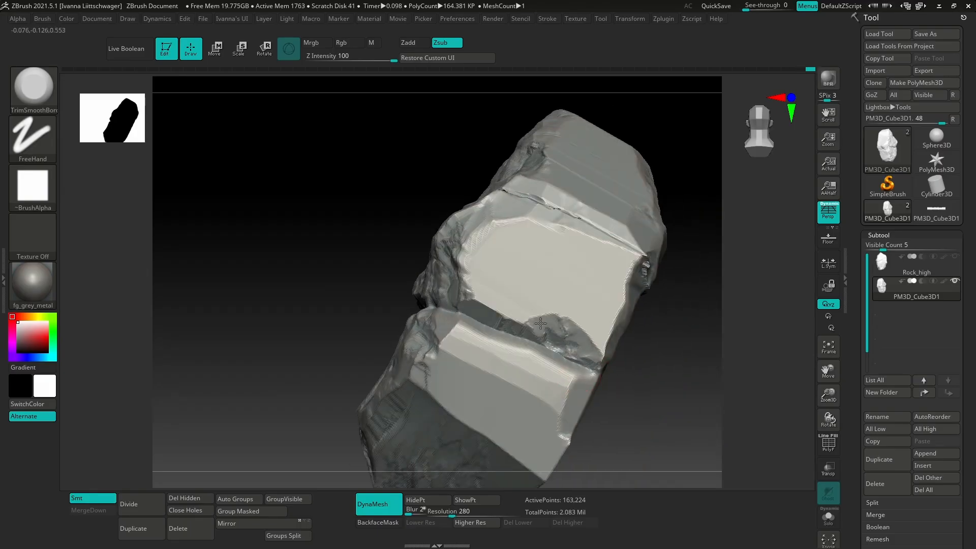
pyautogui.moveTo(479, 292); pyautogui.dragTo(476, 337, button='right')
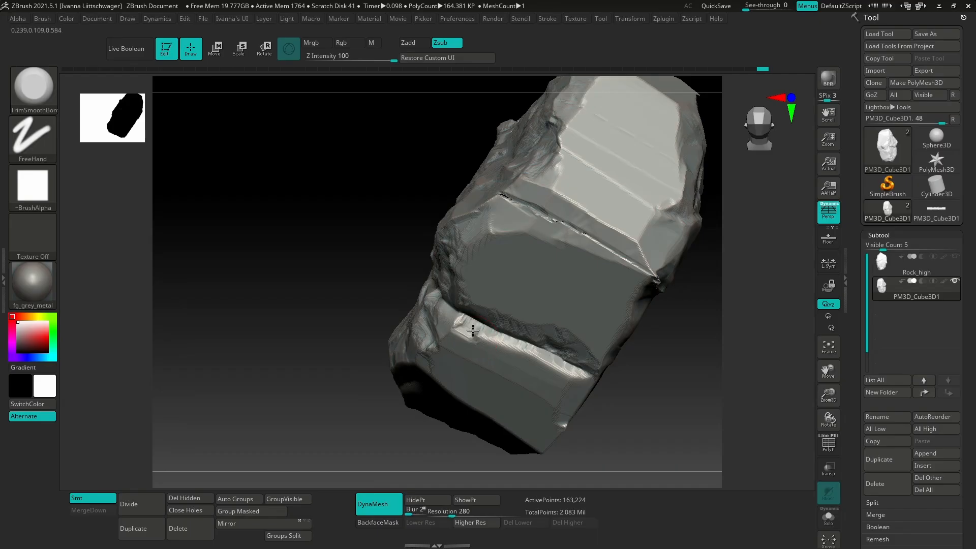
pyautogui.moveTo(473, 331)
pyautogui.mouseDown()
pyautogui.moveTo(499, 344)
pyautogui.moveTo(470, 330)
pyautogui.mouseUp()
pyautogui.rightClick(392, 387)
pyautogui.moveTo(531, 384); pyautogui.dragTo(541, 331, button='right')
pyautogui.moveTo(534, 346)
pyautogui.mouseDown()
pyautogui.moveTo(509, 357)
pyautogui.moveTo(451, 344)
pyautogui.mouseUp()
pyautogui.moveTo(542, 364)
pyautogui.mouseDown()
pyautogui.moveTo(559, 382)
pyautogui.moveTo(464, 351)
pyautogui.mouseUp()
pyautogui.moveTo(465, 346)
pyautogui.mouseDown(button='right')
pyautogui.moveTo(491, 335)
pyautogui.moveTo(427, 274)
pyautogui.moveTo(454, 272)
pyautogui.moveTo(526, 319)
pyautogui.moveTo(541, 410)
pyautogui.moveTo(533, 420)
pyautogui.moveTo(525, 409)
pyautogui.mouseUp(button='right')
# - Browse the brush library past the Cliff_Boulder folder and load the Crack_02 brush
pyautogui.press(',')
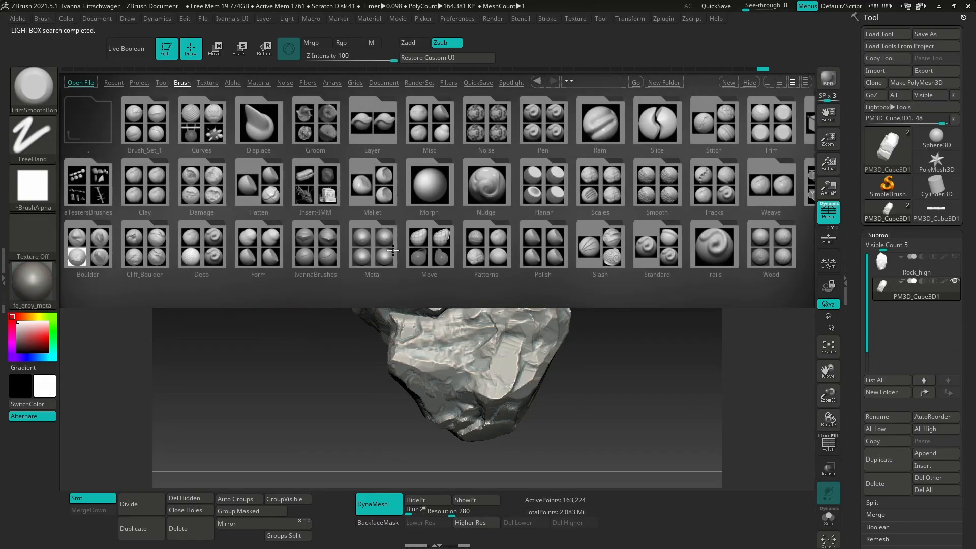
pyautogui.doubleClick(161, 237)
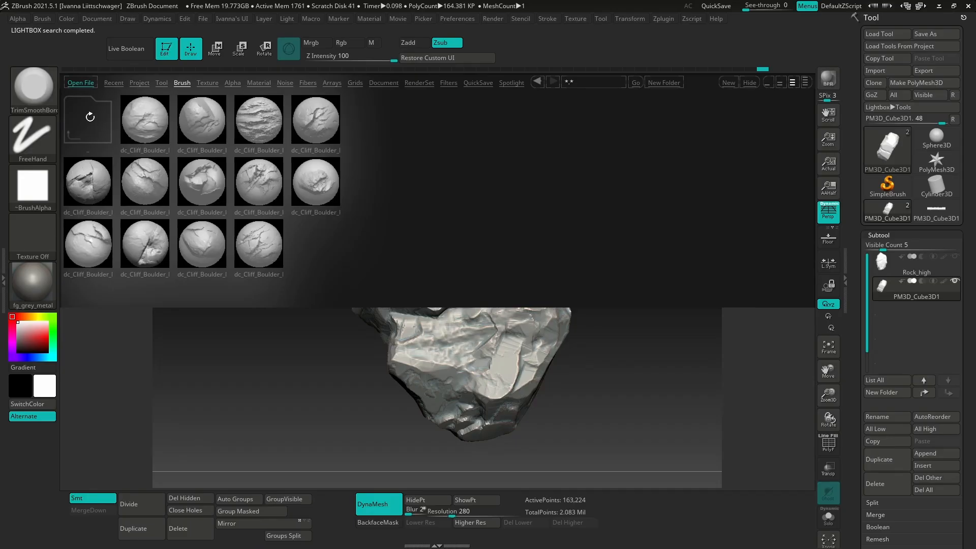
pyautogui.doubleClick(89, 118)
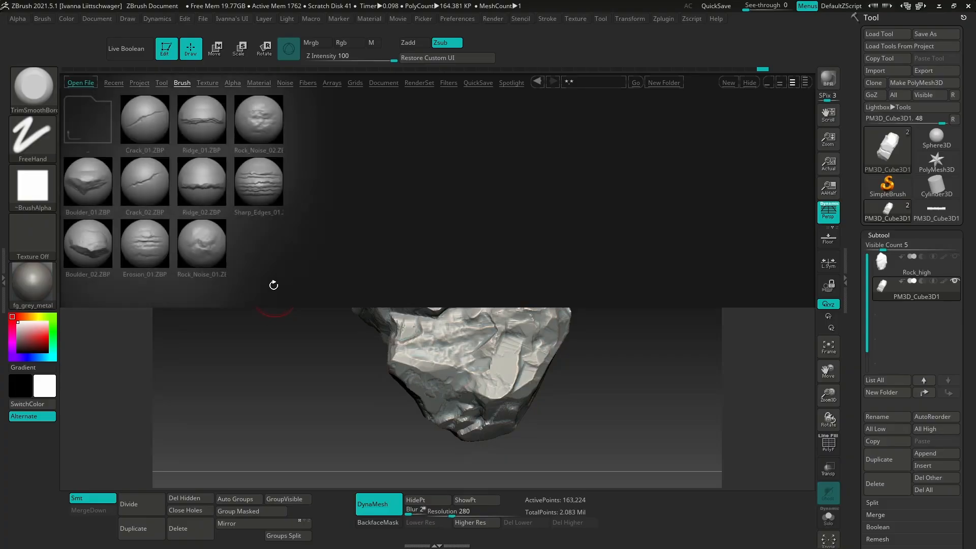
pyautogui.doubleClick(108, 235)
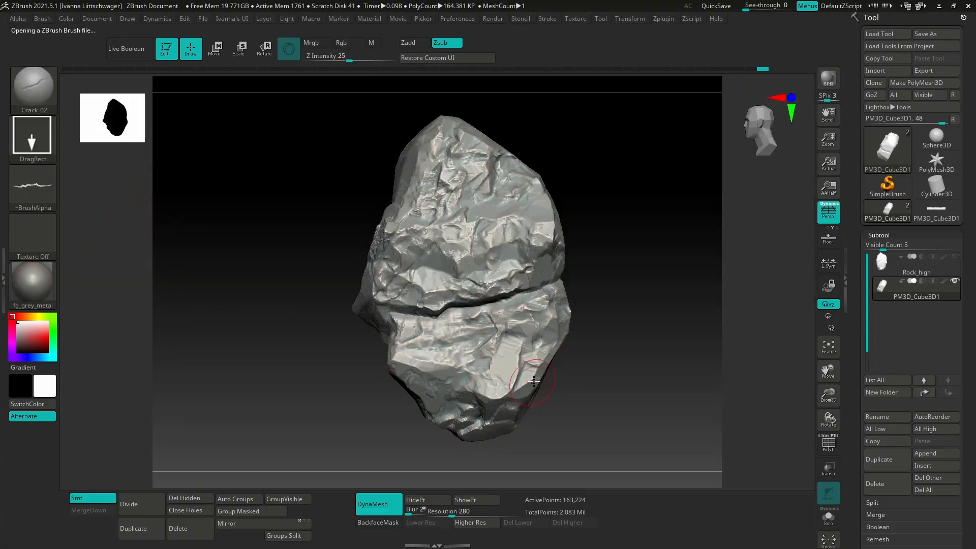
# - Stamp a long crack across the upper part of the front face, above the main split
pyautogui.moveTo(533, 381); pyautogui.dragTo(503, 346, button='right')
pyautogui.rightClick(449, 427)
pyautogui.keyDown('alt'); pyautogui.moveTo(491, 285); pyautogui.dragTo(447, 315, button='right'); pyautogui.keyUp('alt')
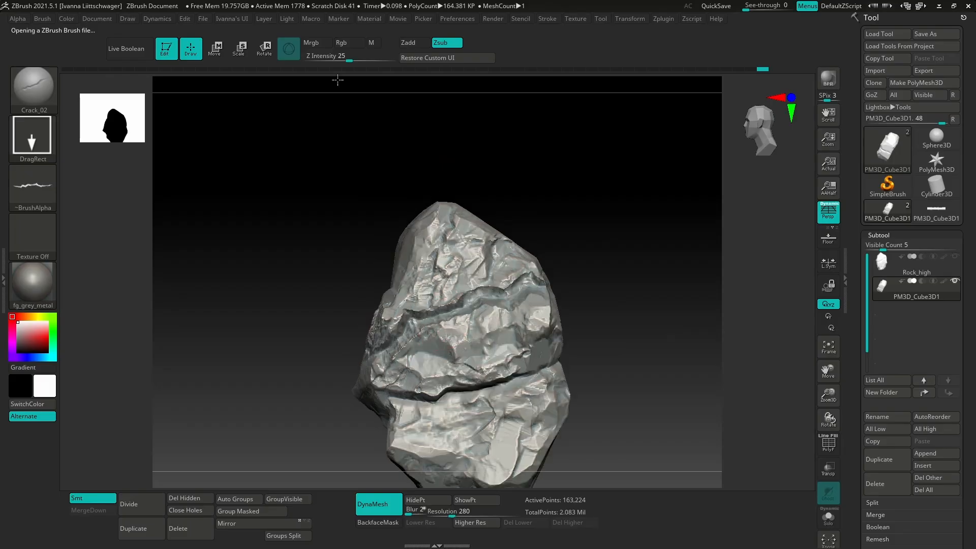
pyautogui.moveTo(524, 378)
pyautogui.mouseDown(button='right')
pyautogui.moveTo(457, 382)
pyautogui.moveTo(550, 388)
pyautogui.moveTo(531, 376)
pyautogui.moveTo(491, 386)
pyautogui.moveTo(527, 402)
pyautogui.moveTo(549, 260)
pyautogui.moveTo(552, 342)
pyautogui.mouseUp(button='right')
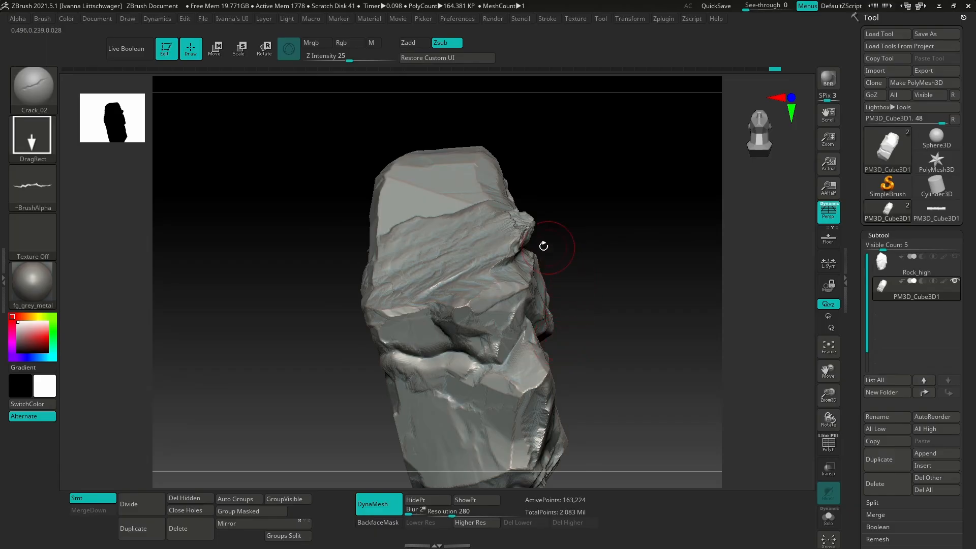
# - Select TrimSmoothBorder, chip the edges of the upper crack, and display the rock's wireframe
pyautogui.moveTo(544, 246)
pyautogui.mouseDown(button='right')
pyautogui.moveTo(575, 342)
pyautogui.moveTo(533, 261)
pyautogui.moveTo(551, 358)
pyautogui.moveTo(569, 335)
pyautogui.moveTo(543, 325)
pyautogui.moveTo(577, 391)
pyautogui.moveTo(491, 334)
pyautogui.moveTo(529, 376)
pyautogui.moveTo(495, 385)
pyautogui.mouseUp(button='right')
pyautogui.press('b')
pyautogui.press('t')
pyautogui.press('s')
pyautogui.press('space')
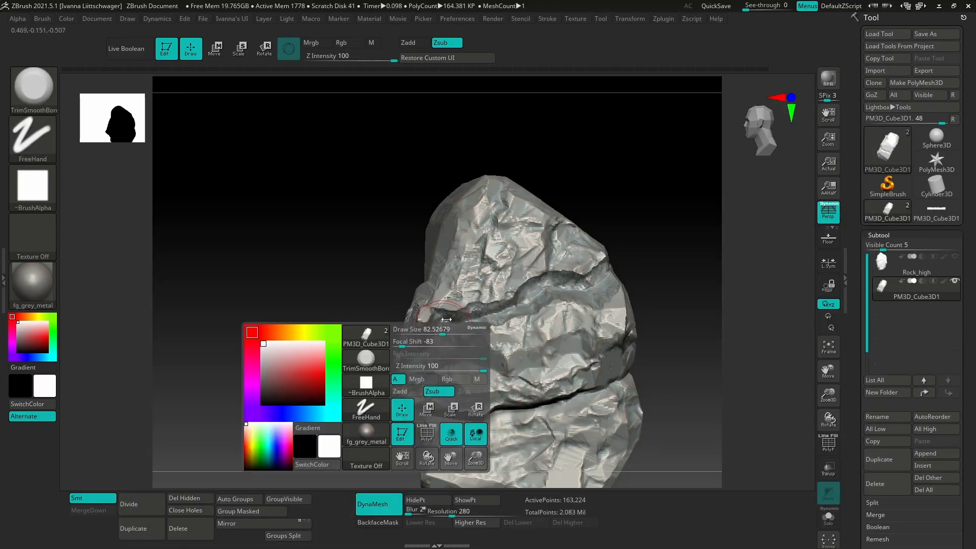
pyautogui.moveTo(439, 326); pyautogui.dragTo(482, 348, button='right')
pyautogui.keyDown('ctrl'); pyautogui.moveTo(481, 349); pyautogui.dragTo(529, 356, button='right'); pyautogui.keyUp('ctrl')
pyautogui.hotkey('shift', 'f')
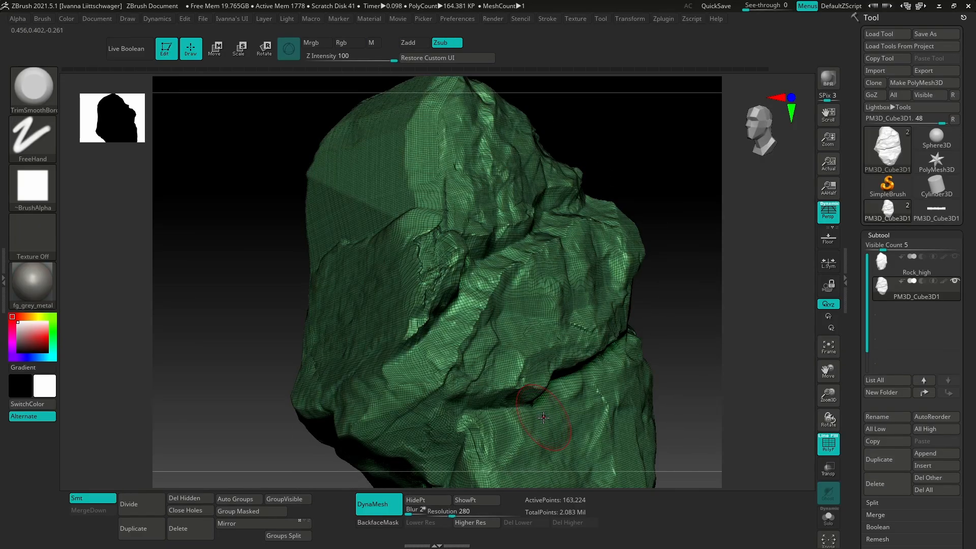
# - Hide the rock's wireframe, set the DynaMesh resolution to 560, and remesh the rock
pyautogui.moveTo(542, 414); pyautogui.dragTo(497, 401, button='right')
pyautogui.hotkey('shift', 'f')
pyautogui.moveTo(459, 512); pyautogui.dragTo(469, 513)
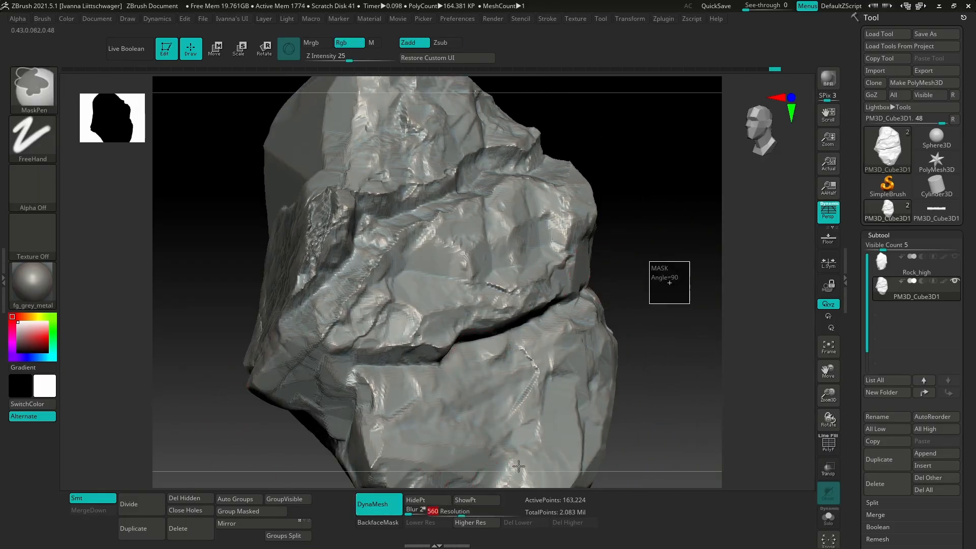
pyautogui.moveTo(425, 431)
pyautogui.mouseDown(button='right')
pyautogui.moveTo(502, 424)
pyautogui.moveTo(428, 305)
pyautogui.mouseUp(button='right')
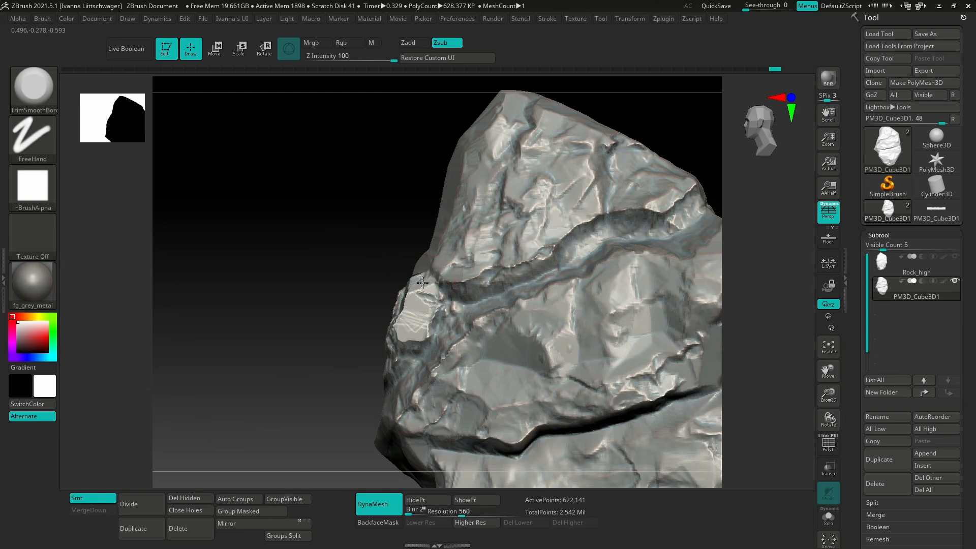
# - Chip the protruding corner where the upper crack meets the flat side facet, adjusting the brush size between strokes
pyautogui.moveTo(422, 282); pyautogui.dragTo(444, 311, button='right')
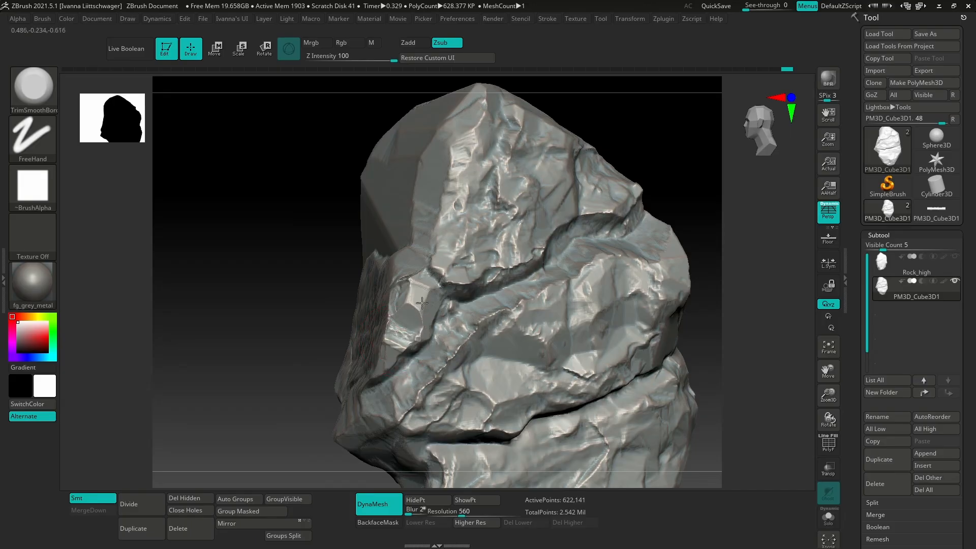
pyautogui.moveTo(430, 271); pyautogui.dragTo(417, 287)
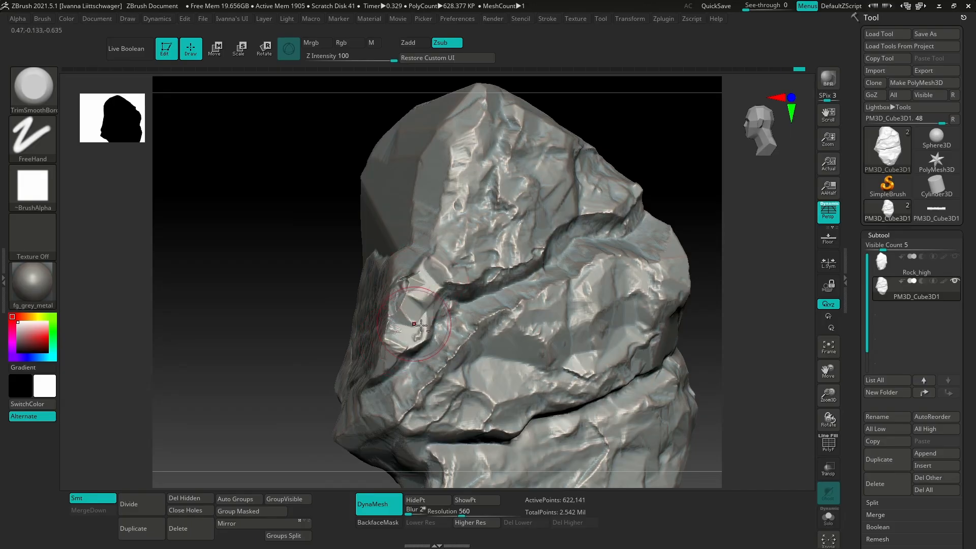
pyautogui.moveTo(432, 314); pyautogui.dragTo(417, 338, button='right')
pyautogui.press('space')
pyautogui.moveTo(417, 340); pyautogui.dragTo(405, 340)
pyautogui.moveTo(405, 339); pyautogui.dragTo(406, 328, button='right')
pyautogui.press('space')
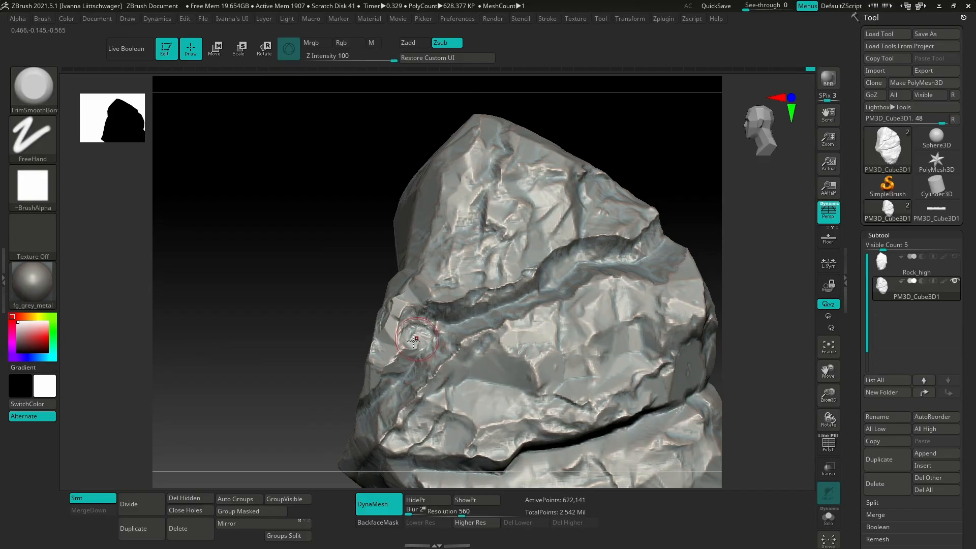
# - Cut smaller chips around the upper crack's end and down the edge bordering the flat side facet
pyautogui.moveTo(414, 340); pyautogui.dragTo(488, 278, button='right')
pyautogui.moveTo(580, 414)
pyautogui.keyDown('alt'); pyautogui.mouseDown(button='right')
pyautogui.moveTo(531, 362)
pyautogui.moveTo(552, 346)
pyautogui.moveTo(544, 321)
pyautogui.mouseUp(button='right'); pyautogui.keyUp('alt')
pyautogui.moveTo(464, 290)
pyautogui.mouseDown(button='right')
pyautogui.moveTo(483, 325)
pyautogui.moveTo(426, 318)
pyautogui.moveTo(430, 307)
pyautogui.mouseUp(button='right')
pyautogui.press('space')
pyautogui.moveTo(429, 307)
pyautogui.mouseDown()
pyautogui.moveTo(417, 335)
pyautogui.moveTo(427, 315)
pyautogui.moveTo(418, 312)
pyautogui.mouseUp()
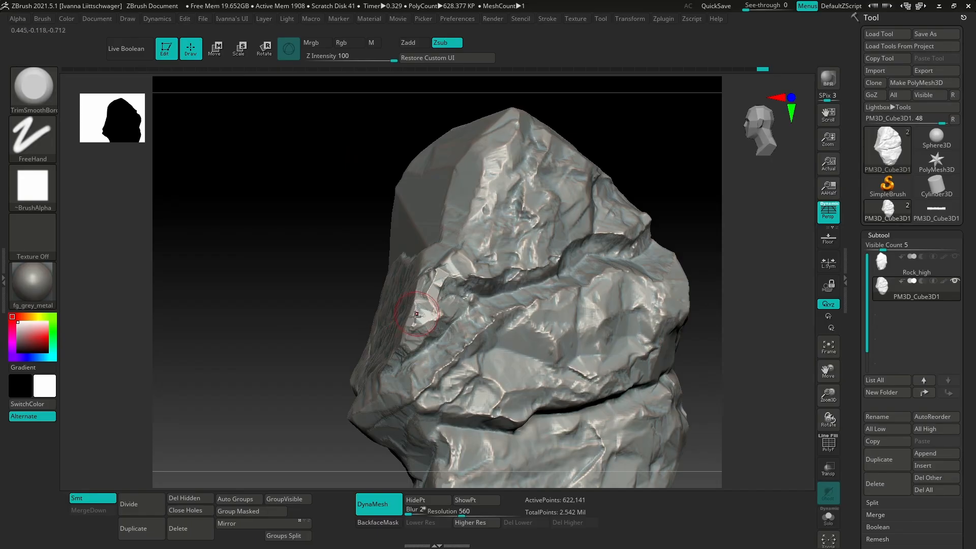
pyautogui.moveTo(418, 312); pyautogui.dragTo(442, 281, button='right')
pyautogui.moveTo(442, 281)
pyautogui.mouseDown()
pyautogui.moveTo(432, 295)
pyautogui.moveTo(455, 271)
pyautogui.mouseUp()
pyautogui.moveTo(454, 270)
pyautogui.mouseDown(button='right')
pyautogui.moveTo(447, 351)
pyautogui.moveTo(426, 381)
pyautogui.moveTo(395, 385)
pyautogui.mouseUp(button='right')
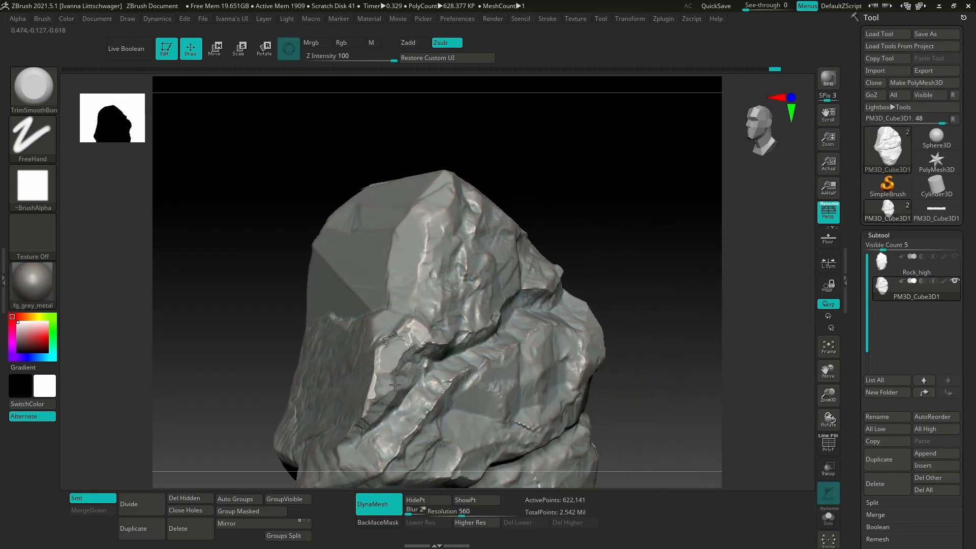
pyautogui.moveTo(388, 405); pyautogui.dragTo(382, 415)
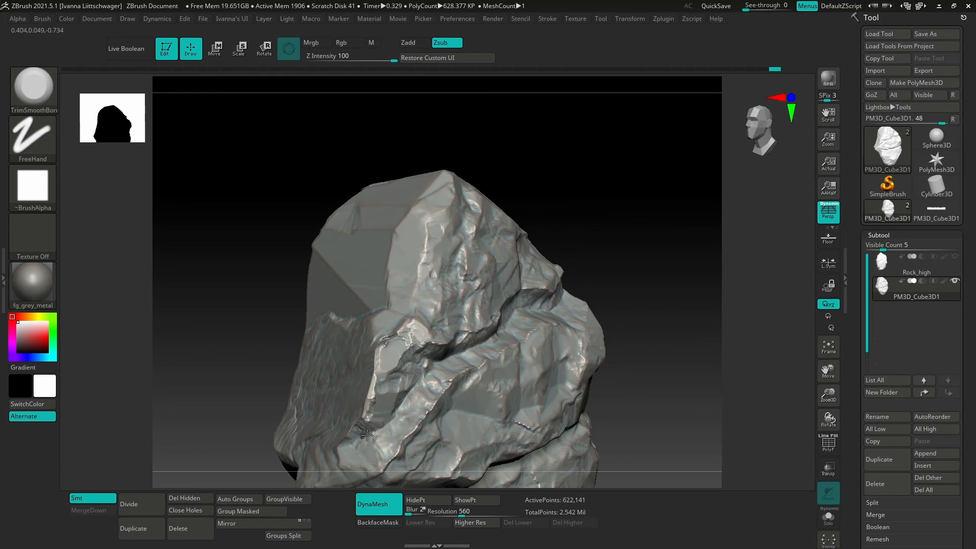
# - Enlarge the brush and trim the long edge between the flat side facet and the upper crack
pyautogui.rightClick(383, 372)
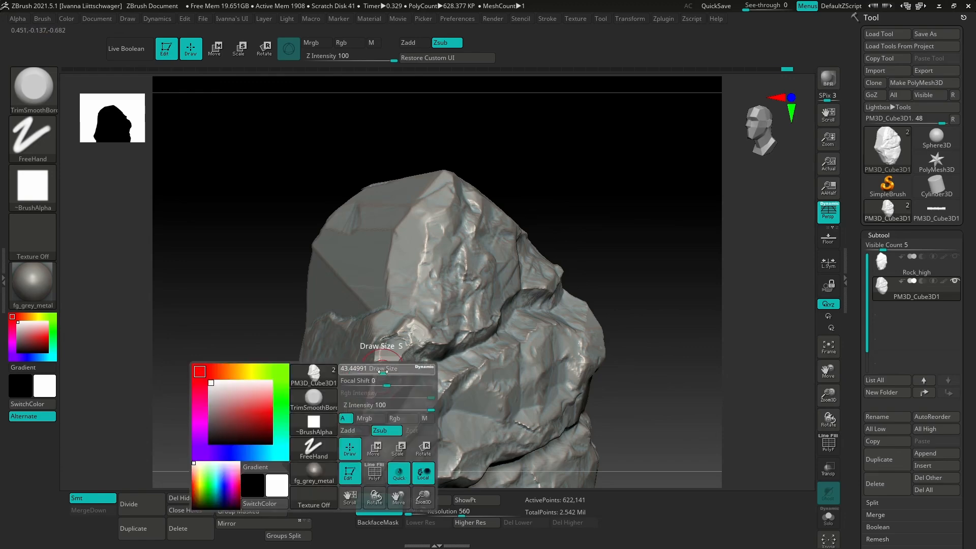
pyautogui.moveTo(383, 371); pyautogui.dragTo(393, 372)
pyautogui.moveTo(427, 339); pyautogui.dragTo(386, 339, button='right')
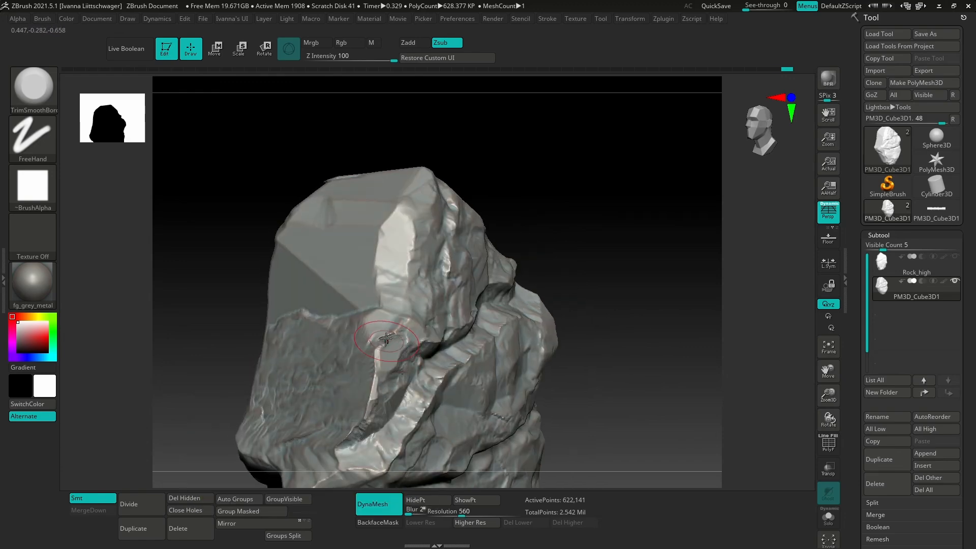
pyautogui.moveTo(386, 339)
pyautogui.mouseDown()
pyautogui.moveTo(368, 417)
pyautogui.moveTo(346, 433)
pyautogui.moveTo(376, 387)
pyautogui.moveTo(359, 430)
pyautogui.mouseUp()
# - Chip the front face between the upper crack and the main split, including the lip above the main split
pyautogui.moveTo(409, 409)
pyautogui.mouseDown(button='right')
pyautogui.moveTo(456, 403)
pyautogui.moveTo(501, 378)
pyautogui.moveTo(459, 334)
pyautogui.mouseUp(button='right')
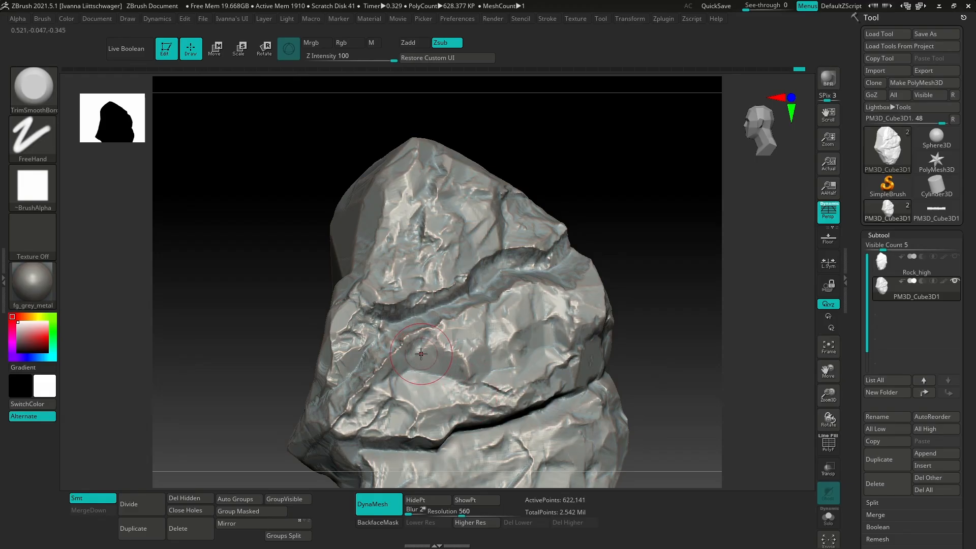
pyautogui.moveTo(421, 354); pyautogui.dragTo(471, 380)
pyautogui.moveTo(471, 380); pyautogui.dragTo(462, 409, button='right')
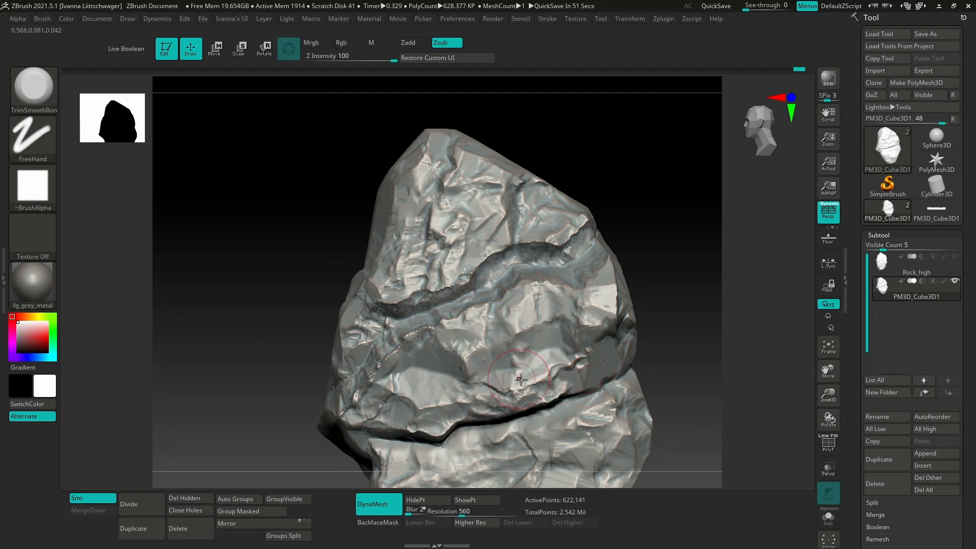
pyautogui.moveTo(526, 422)
pyautogui.mouseDown(button='right')
pyautogui.moveTo(551, 415)
pyautogui.moveTo(453, 391)
pyautogui.mouseUp(button='right')
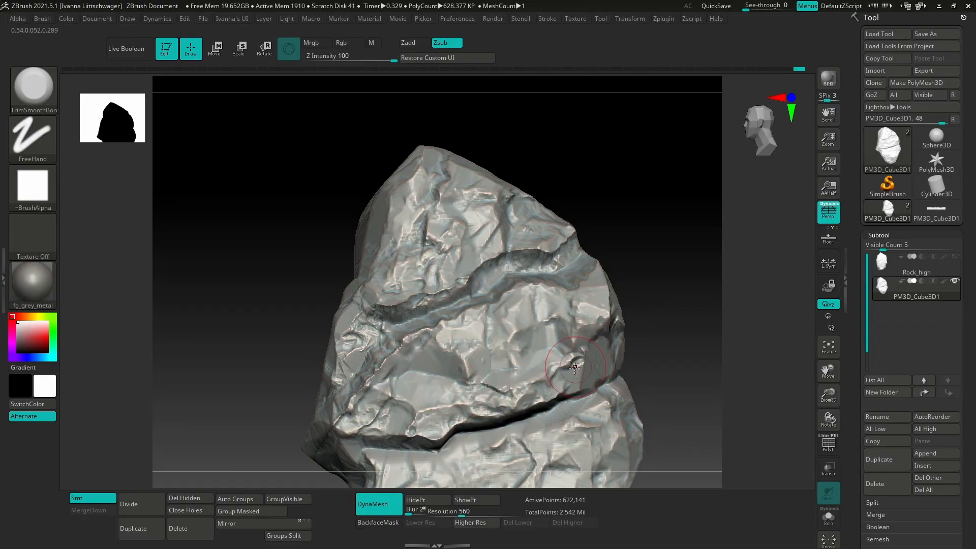
pyautogui.moveTo(486, 360); pyautogui.dragTo(507, 391, button='right')
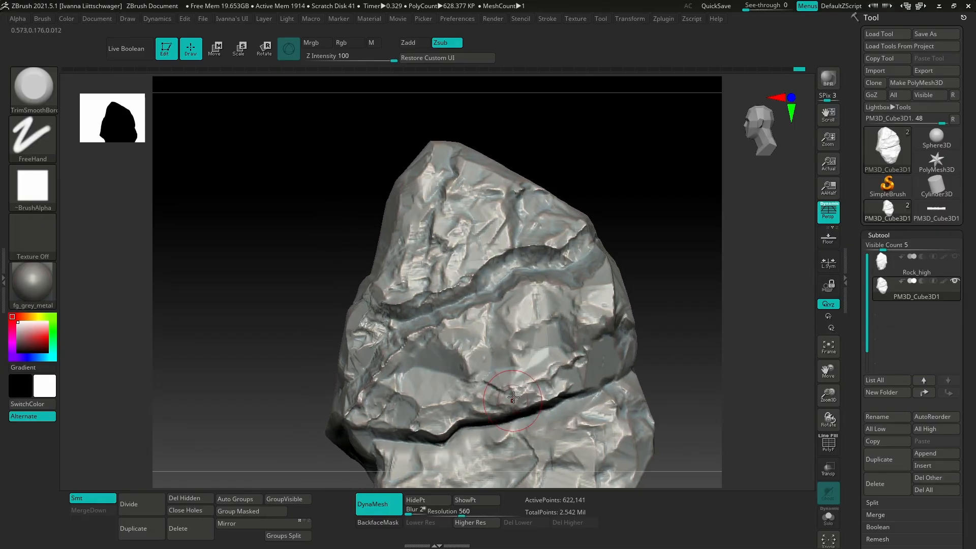
pyautogui.moveTo(576, 384); pyautogui.dragTo(552, 396)
pyautogui.moveTo(556, 406); pyautogui.dragTo(529, 402)
pyautogui.moveTo(552, 431)
pyautogui.keyDown('alt'); pyautogui.mouseDown(button='right')
pyautogui.moveTo(519, 370)
pyautogui.moveTo(548, 399)
pyautogui.mouseUp(button='right'); pyautogui.keyUp('alt')
# - Trim the edges of the upper crack near its end beside the flat side facet
pyautogui.moveTo(428, 291); pyautogui.dragTo(452, 294, button='right')
pyautogui.moveTo(397, 310)
pyautogui.mouseDown()
pyautogui.moveTo(411, 292)
pyautogui.moveTo(389, 323)
pyautogui.moveTo(411, 305)
pyautogui.mouseUp()
pyautogui.keyDown('alt'); pyautogui.moveTo(440, 347); pyautogui.dragTo(413, 369, button='right'); pyautogui.keyUp('alt')
pyautogui.keyDown('alt'); pyautogui.moveTo(498, 330); pyautogui.dragTo(491, 341, button='right'); pyautogui.keyUp('alt')
pyautogui.keyDown('alt'); pyautogui.moveTo(419, 334); pyautogui.dragTo(442, 342, button='right'); pyautogui.keyUp('alt')
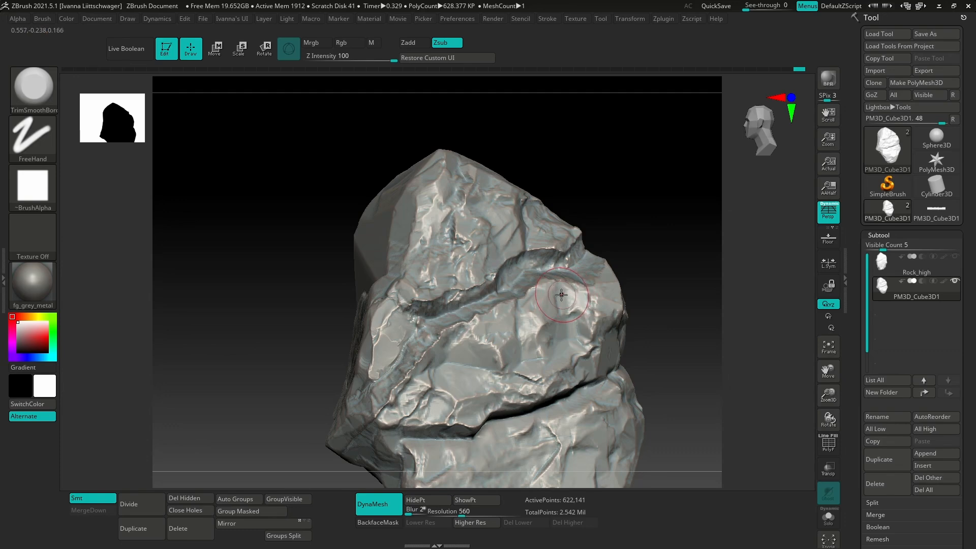
# - Chip the ridge above the upper crack's opposite end, next to the smooth back facet
pyautogui.moveTo(536, 319)
pyautogui.mouseDown(button='right')
pyautogui.moveTo(587, 316)
pyautogui.moveTo(521, 320)
pyautogui.mouseUp(button='right')
pyautogui.moveTo(529, 397)
pyautogui.mouseDown(button='right')
pyautogui.moveTo(518, 370)
pyautogui.moveTo(499, 393)
pyautogui.mouseUp(button='right')
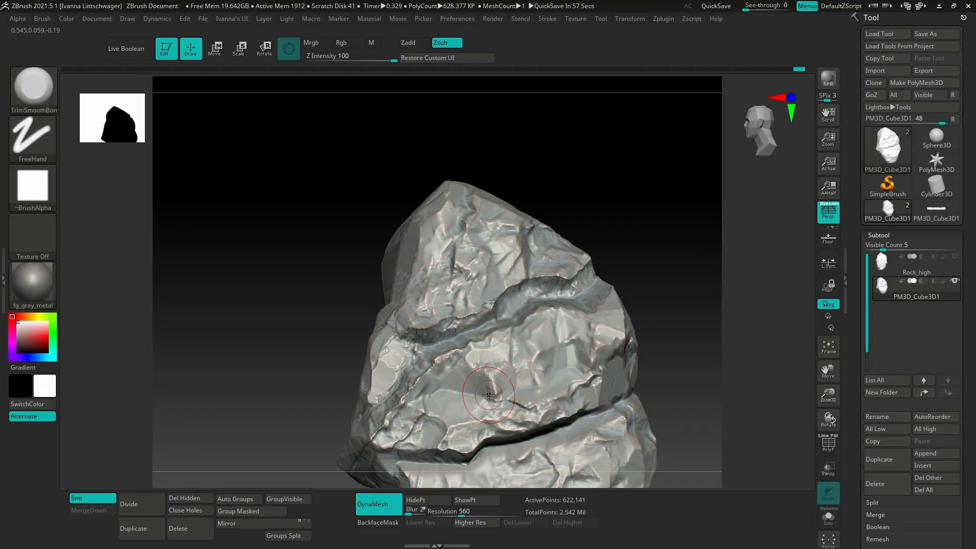
pyautogui.moveTo(488, 395)
pyautogui.mouseDown(button='right')
pyautogui.moveTo(491, 351)
pyautogui.moveTo(501, 405)
pyautogui.mouseUp(button='right')
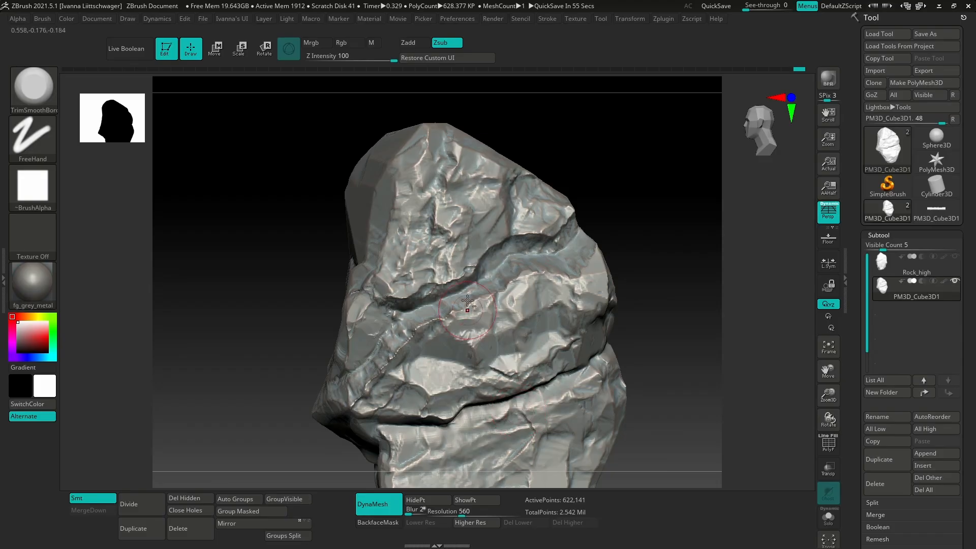
pyautogui.moveTo(488, 347)
pyautogui.mouseDown(button='right')
pyautogui.moveTo(507, 342)
pyautogui.moveTo(533, 304)
pyautogui.mouseUp(button='right')
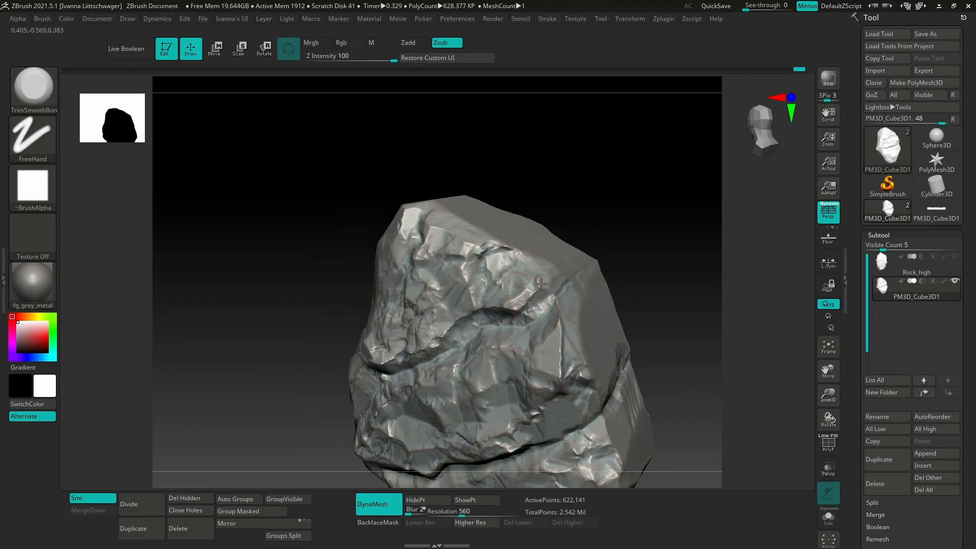
pyautogui.moveTo(542, 283); pyautogui.dragTo(542, 288)
pyautogui.keyDown('alt'); pyautogui.moveTo(542, 289); pyautogui.dragTo(526, 287, button='right'); pyautogui.keyUp('alt')
pyautogui.moveTo(519, 279)
pyautogui.mouseDown()
pyautogui.moveTo(514, 300)
pyautogui.moveTo(529, 298)
pyautogui.moveTo(523, 287)
pyautogui.mouseUp()
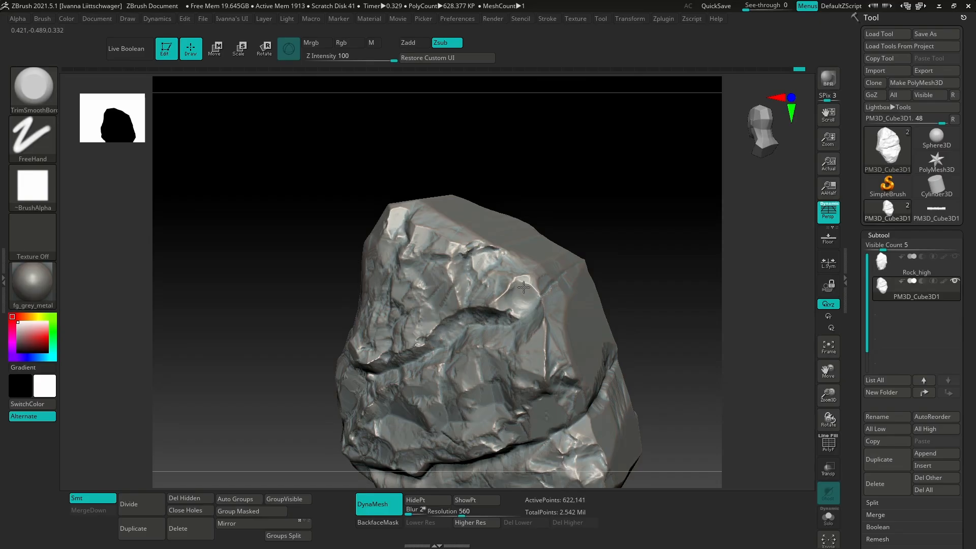
pyautogui.moveTo(506, 304)
pyautogui.mouseDown(button='right')
pyautogui.moveTo(585, 294)
pyautogui.moveTo(508, 309)
pyautogui.mouseUp(button='right')
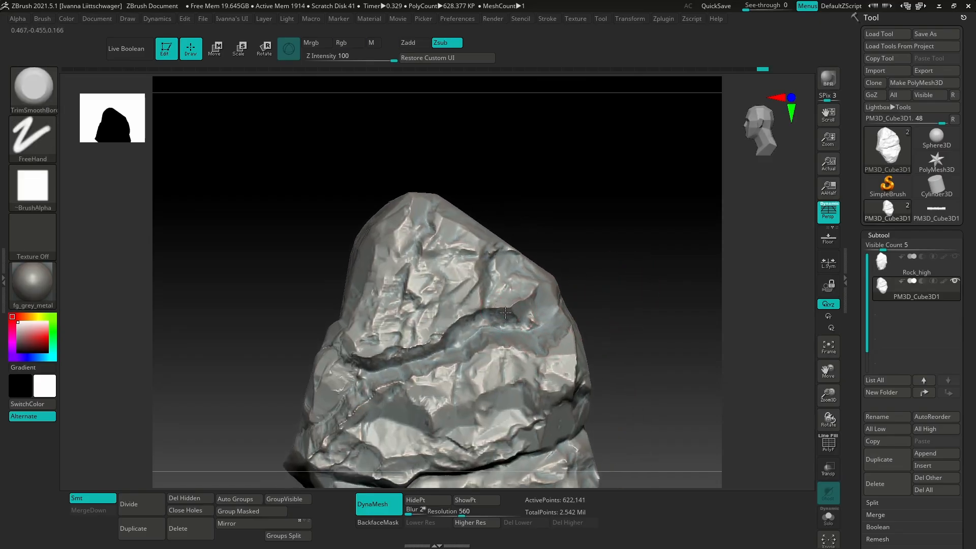
# - Flatten the upper crack's overhanging upper edge into broad planes and trim the recess above its far end
pyautogui.moveTo(485, 313)
pyautogui.mouseDown()
pyautogui.moveTo(444, 340)
pyautogui.moveTo(353, 368)
pyautogui.moveTo(366, 348)
pyautogui.mouseUp()
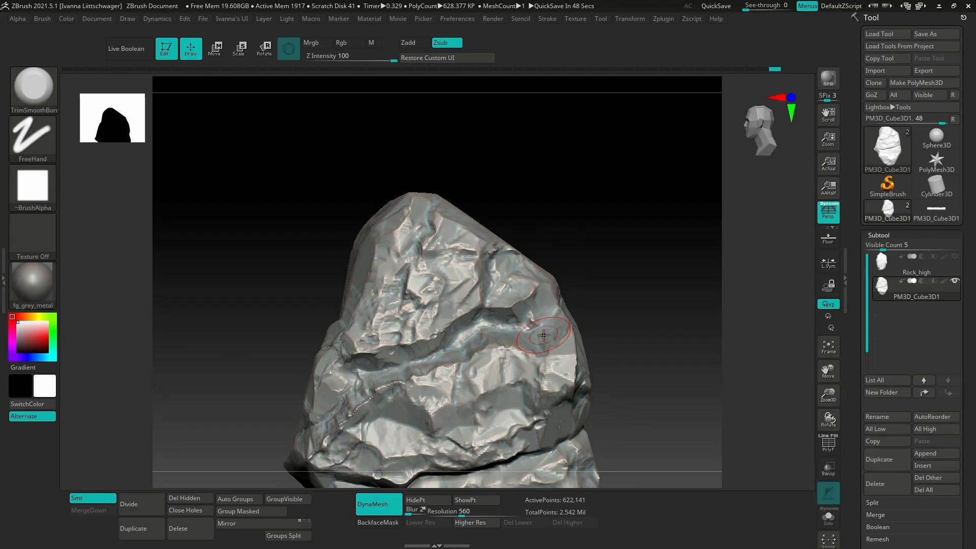
pyautogui.keyDown('alt'); pyautogui.moveTo(506, 318); pyautogui.dragTo(536, 284, button='right'); pyautogui.keyUp('alt')
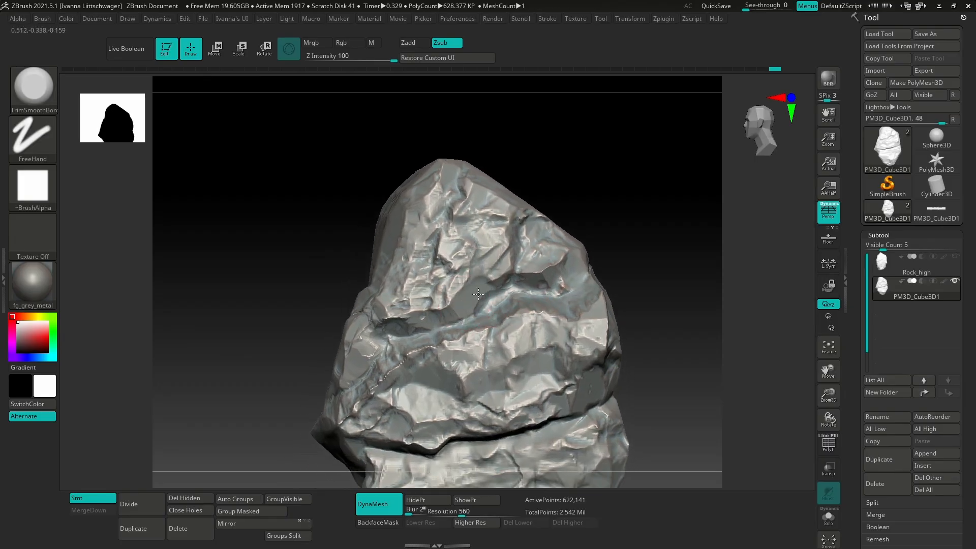
pyautogui.moveTo(478, 294)
pyautogui.mouseDown()
pyautogui.moveTo(483, 275)
pyautogui.moveTo(485, 305)
pyautogui.moveTo(506, 265)
pyautogui.mouseUp()
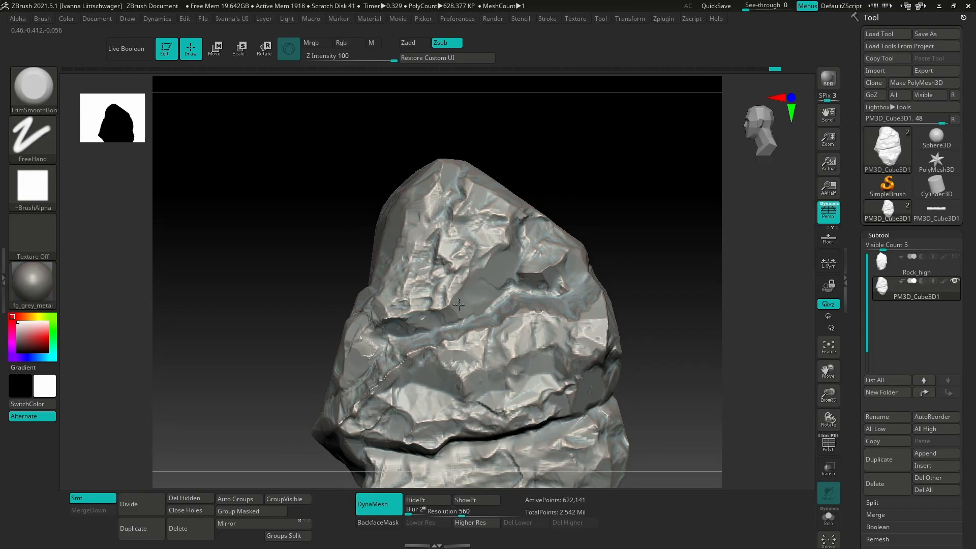
pyautogui.moveTo(534, 383); pyautogui.dragTo(531, 207, button='right')
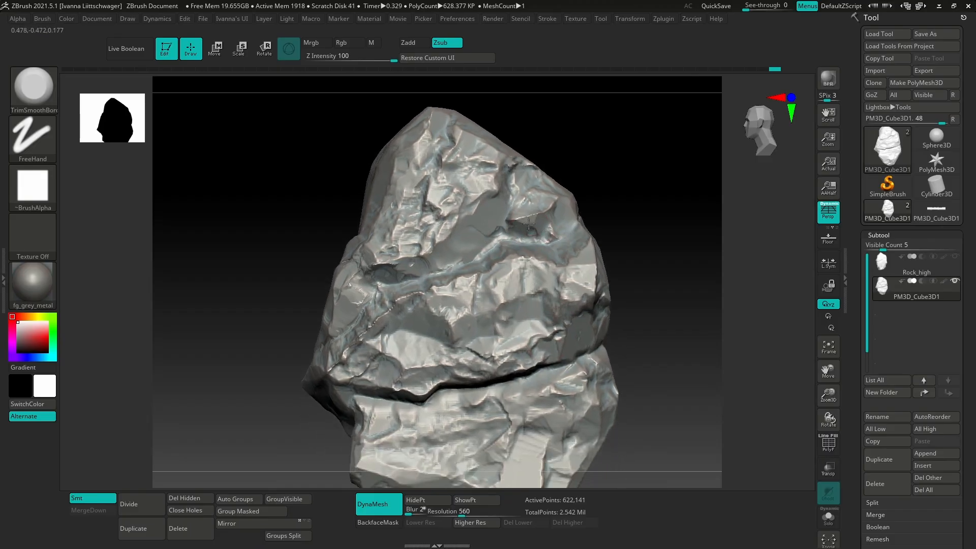
pyautogui.moveTo(522, 223)
pyautogui.mouseDown()
pyautogui.moveTo(494, 224)
pyautogui.moveTo(526, 214)
pyautogui.moveTo(505, 222)
pyautogui.moveTo(543, 225)
pyautogui.mouseUp()
pyautogui.keyDown('alt'); pyautogui.moveTo(562, 399); pyautogui.dragTo(544, 364, button='right'); pyautogui.keyUp('alt')
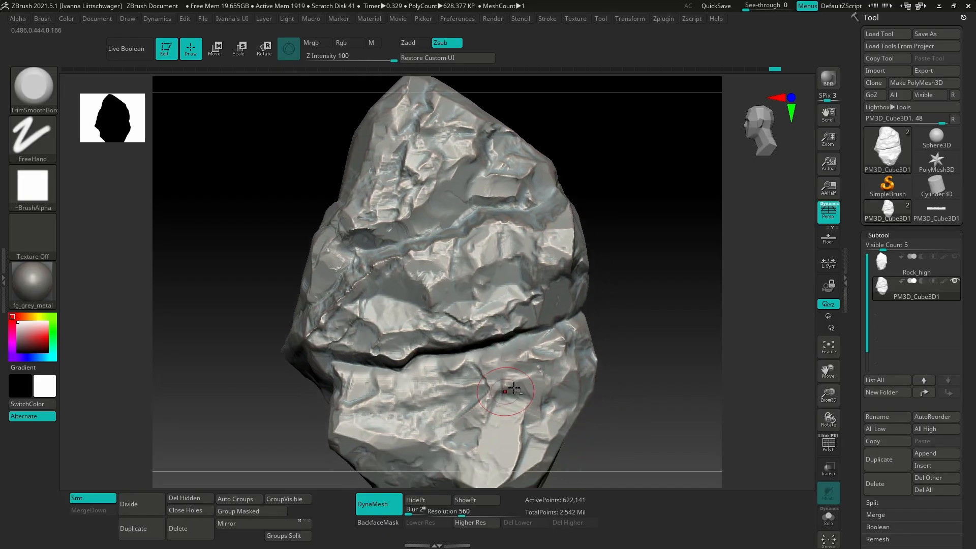
# - Raise the DynaMesh resolution to 1008 and remesh the rock at that resolution
pyautogui.keyDown('alt'); pyautogui.moveTo(512, 395); pyautogui.dragTo(540, 376, button='right'); pyautogui.keyUp('alt')
pyautogui.moveTo(555, 406); pyautogui.dragTo(534, 422)
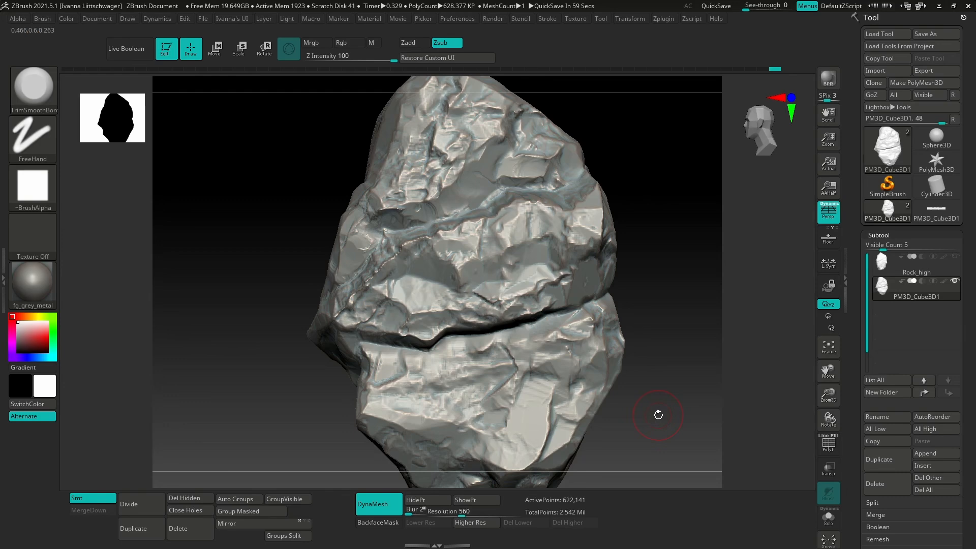
pyautogui.keyDown('alt'); pyautogui.moveTo(572, 394); pyautogui.dragTo(544, 366, button='right'); pyautogui.keyUp('alt')
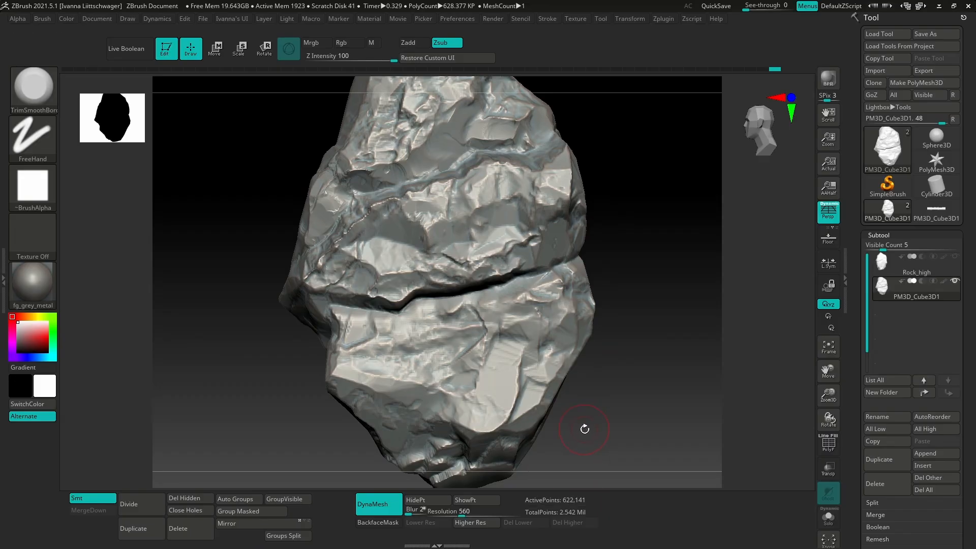
pyautogui.moveTo(594, 429)
pyautogui.mouseDown(button='right')
pyautogui.moveTo(620, 438)
pyautogui.moveTo(621, 421)
pyautogui.moveTo(601, 425)
pyautogui.mouseUp(button='right')
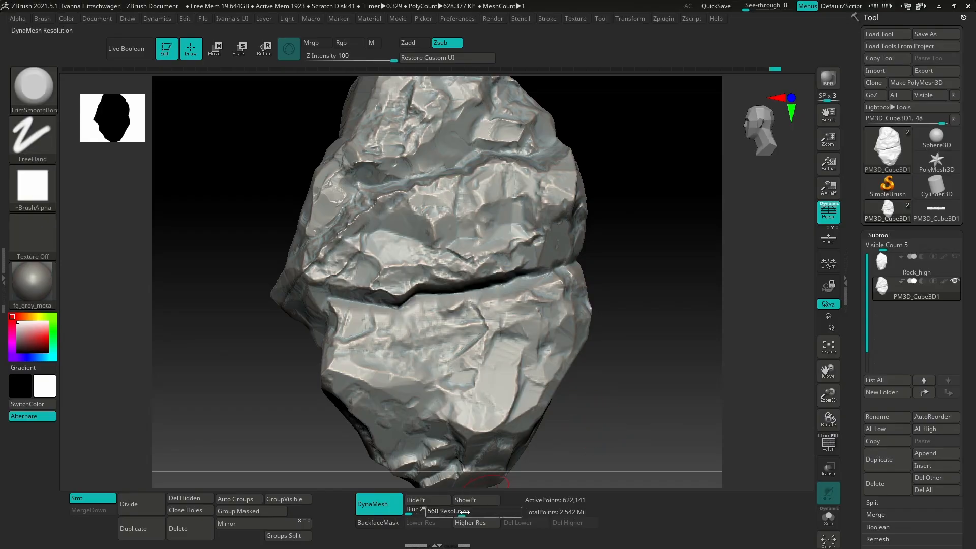
pyautogui.moveTo(463, 513); pyautogui.dragTo(474, 512)
pyautogui.moveTo(549, 468); pyautogui.dragTo(586, 446, button='right')
pyautogui.moveTo(609, 399)
pyautogui.mouseDown(button='right')
pyautogui.moveTo(621, 412)
pyautogui.moveTo(610, 414)
pyautogui.mouseUp(button='right')
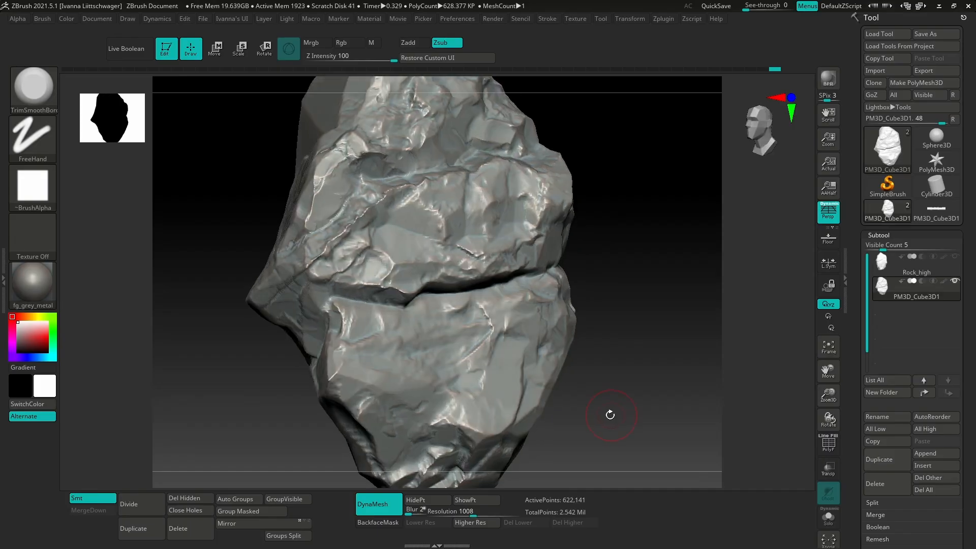
pyautogui.rightClick(596, 392)
pyautogui.keyDown('ctrl'); pyautogui.moveTo(619, 272); pyautogui.dragTo(625, 447); pyautogui.keyUp('ctrl')
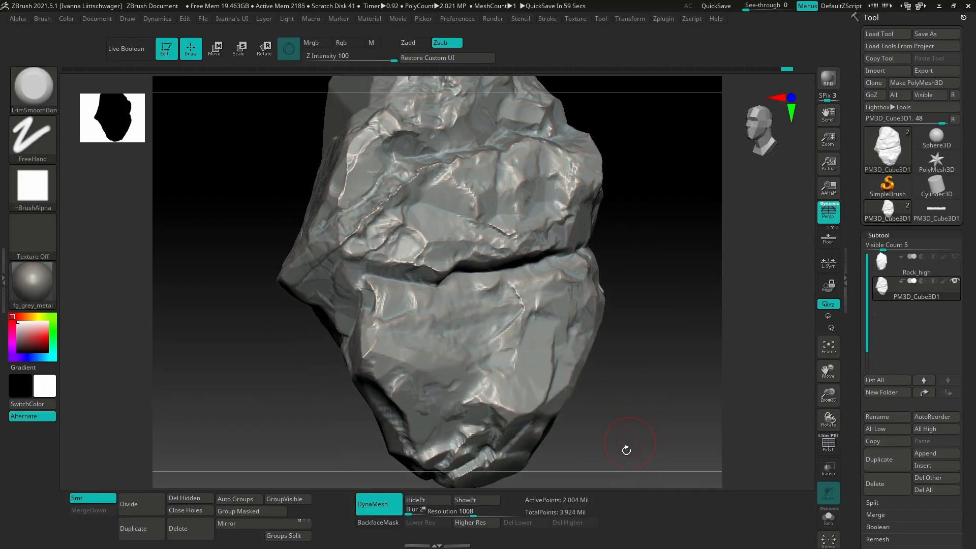
pyautogui.moveTo(554, 481); pyautogui.dragTo(589, 483)
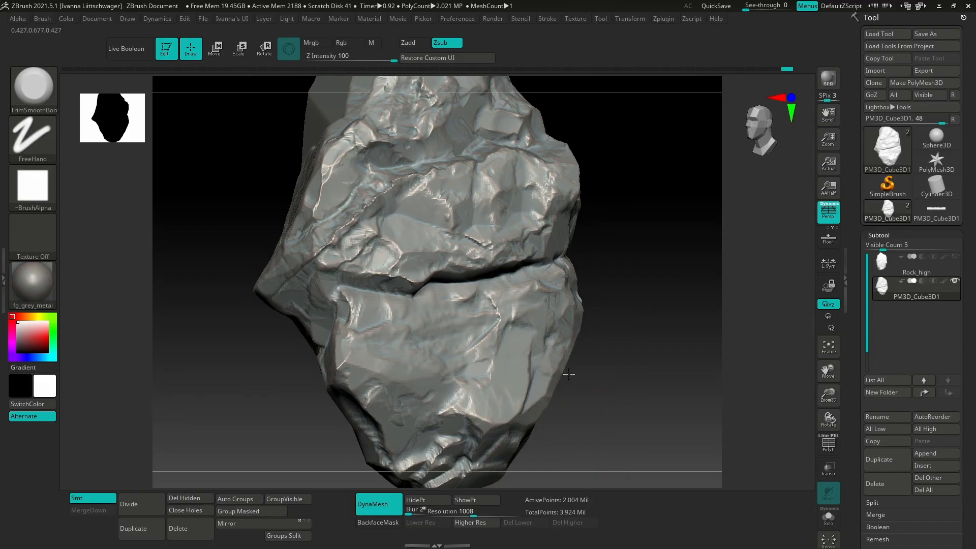
pyautogui.moveTo(571, 371)
pyautogui.mouseDown(button='right')
pyautogui.moveTo(547, 389)
pyautogui.moveTo(523, 360)
pyautogui.moveTo(555, 356)
pyautogui.mouseUp(button='right')
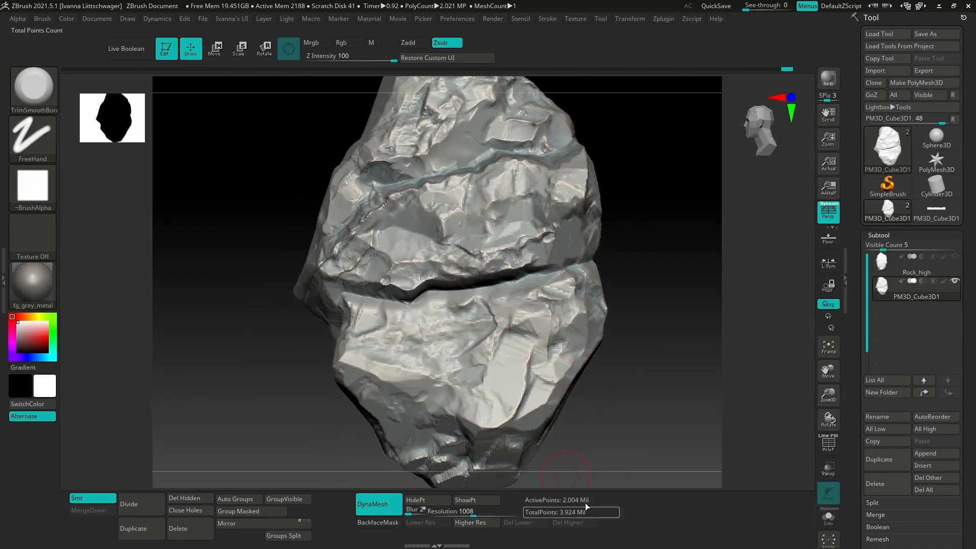
pyautogui.keyDown('alt'); pyautogui.moveTo(477, 400); pyautogui.dragTo(480, 432, button='right'); pyautogui.keyUp('alt')
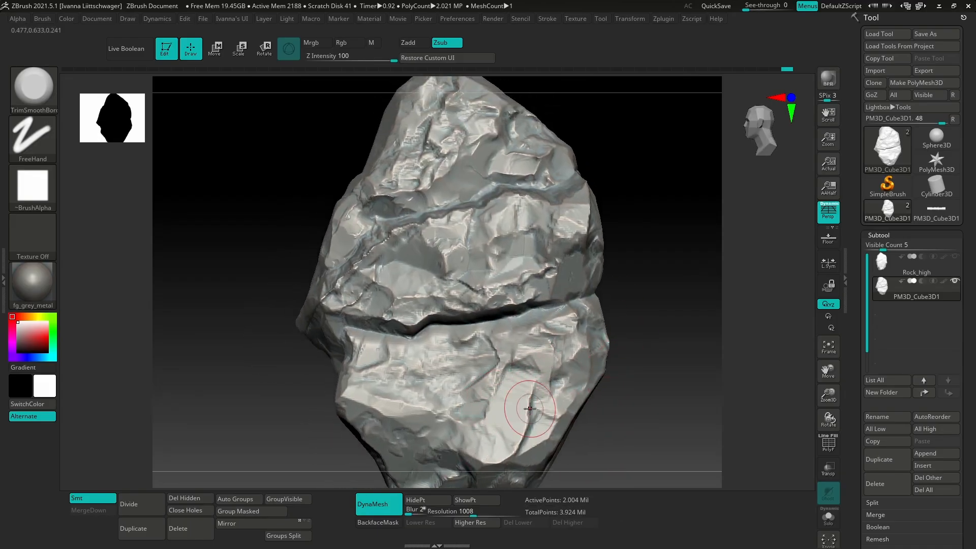
pyautogui.moveTo(482, 350)
pyautogui.keyDown('ctrl'); pyautogui.mouseDown(button='right')
pyautogui.moveTo(499, 363)
pyautogui.moveTo(506, 385)
pyautogui.mouseUp(button='right'); pyautogui.keyUp('ctrl')
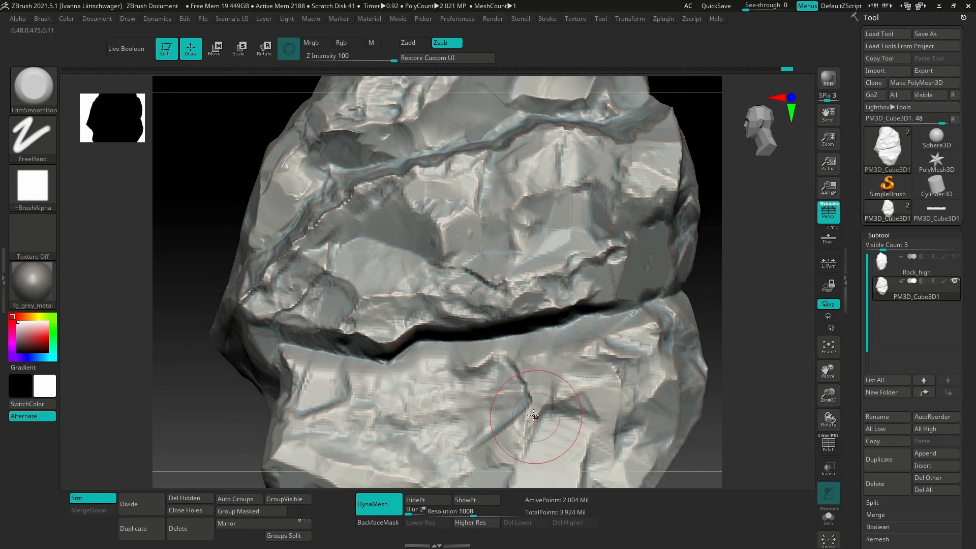
pyautogui.press(',')
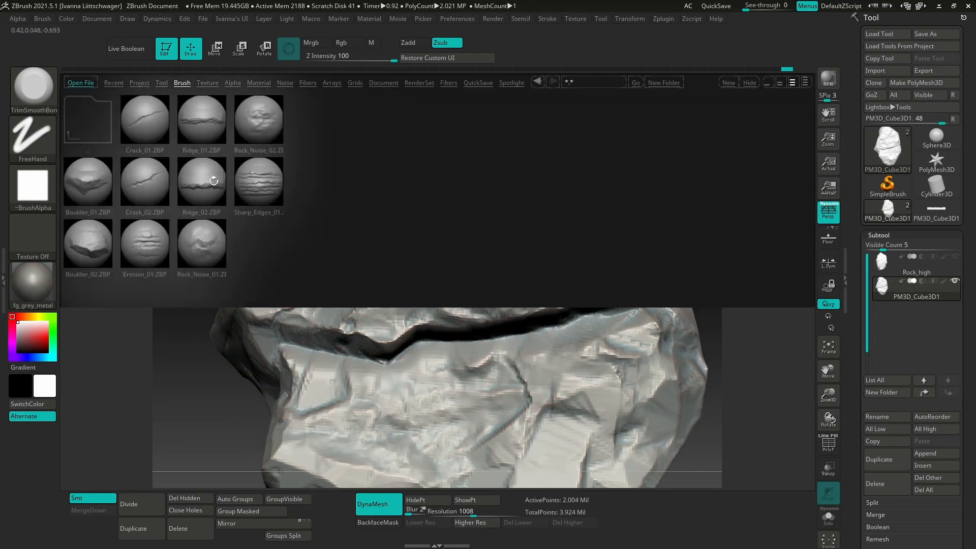
pyautogui.press(',')
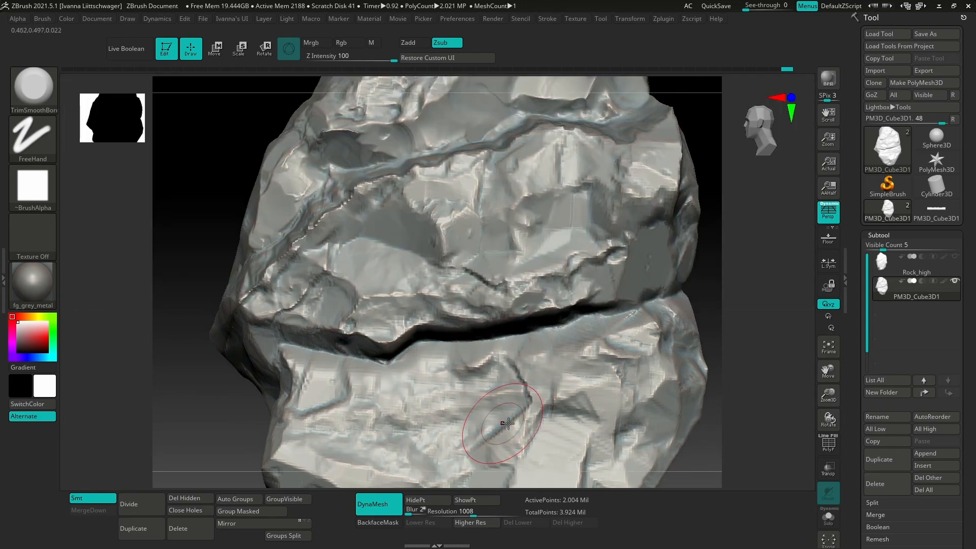
# - Reset the current TrimSmoothBorder brush to its defaults and assign the square Alpha 28 to it
pyautogui.click(17, 20)
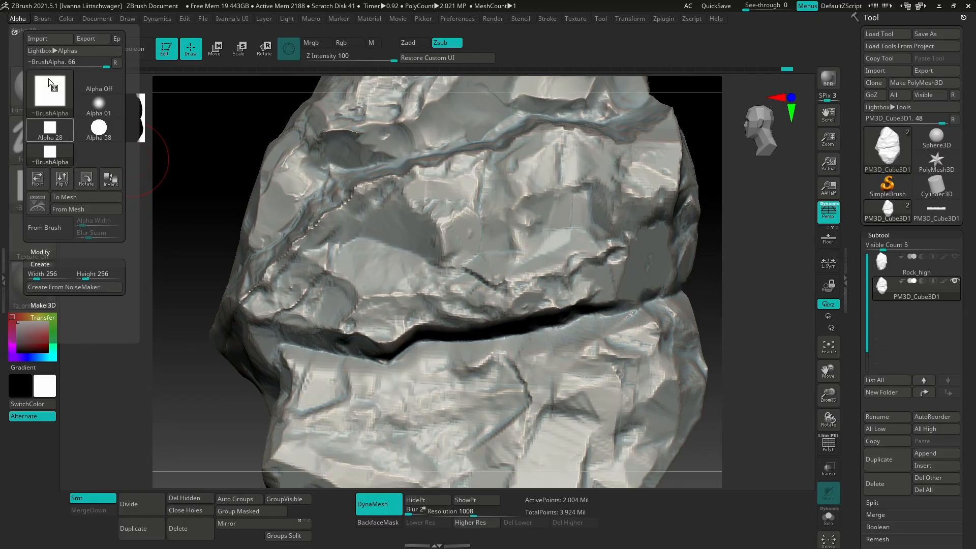
pyautogui.click(43, 19)
pyautogui.moveTo(123, 446); pyautogui.dragTo(128, 378)
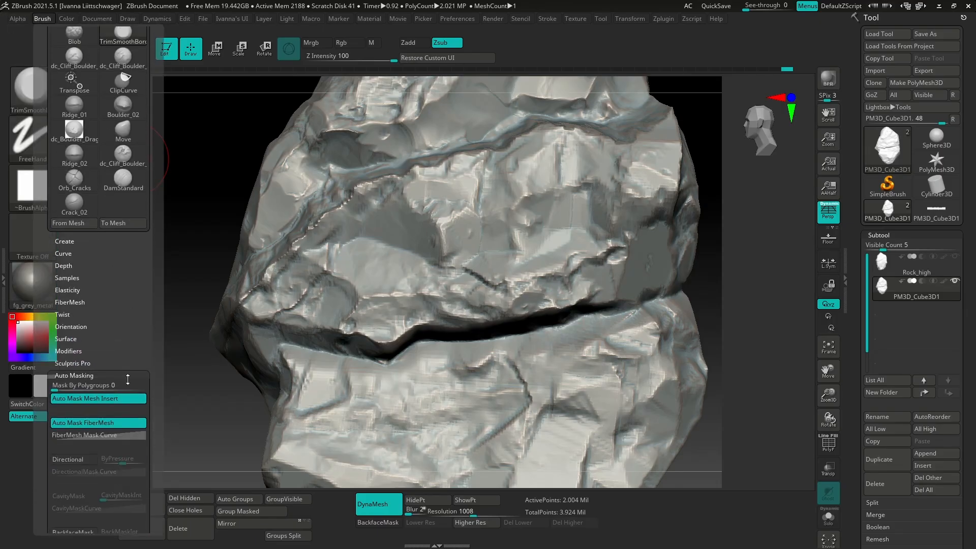
pyautogui.click(94, 375)
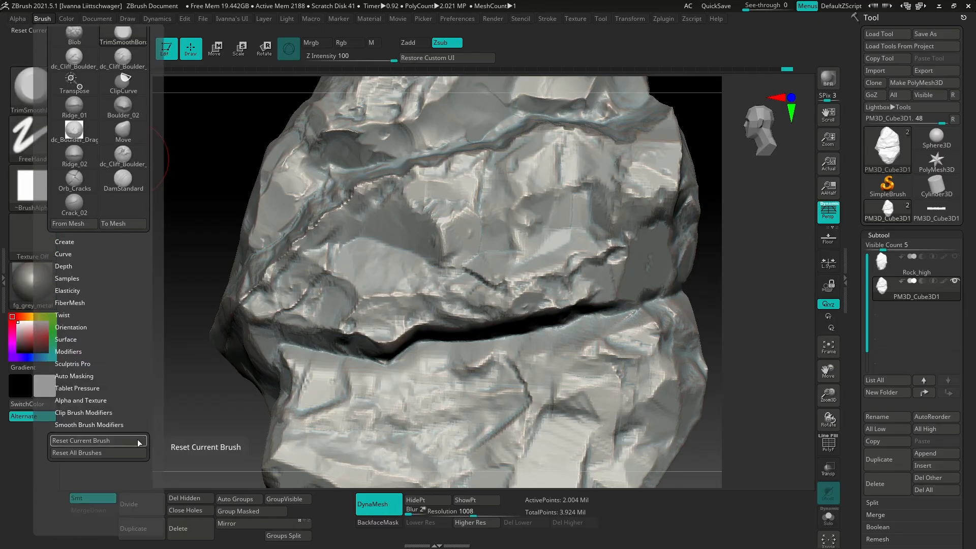
pyautogui.click(137, 445)
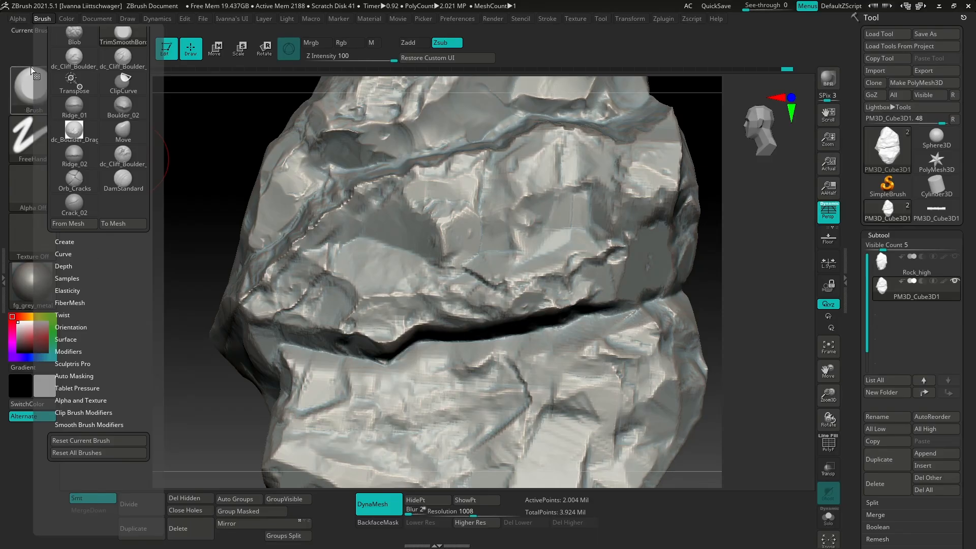
pyautogui.click(42, 19)
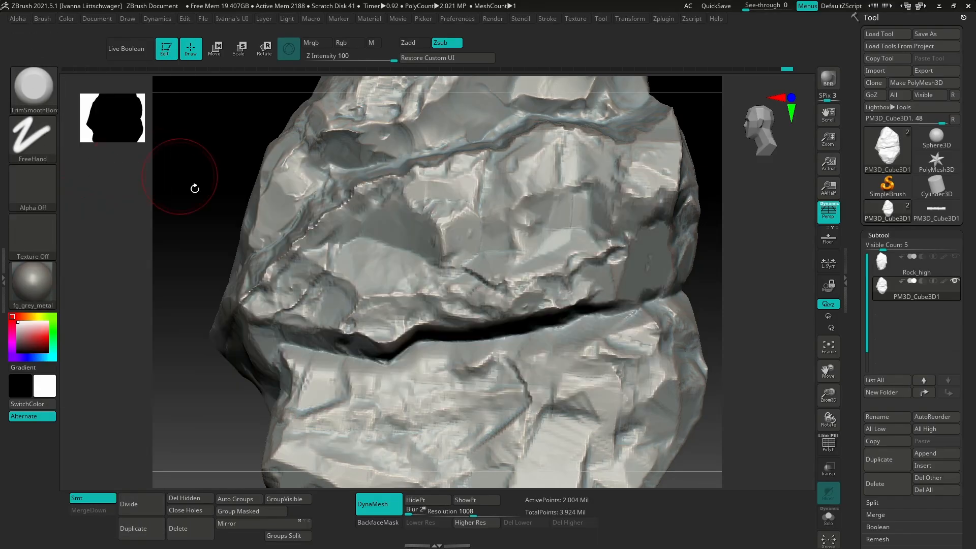
pyautogui.click(33, 186)
pyautogui.click(102, 337)
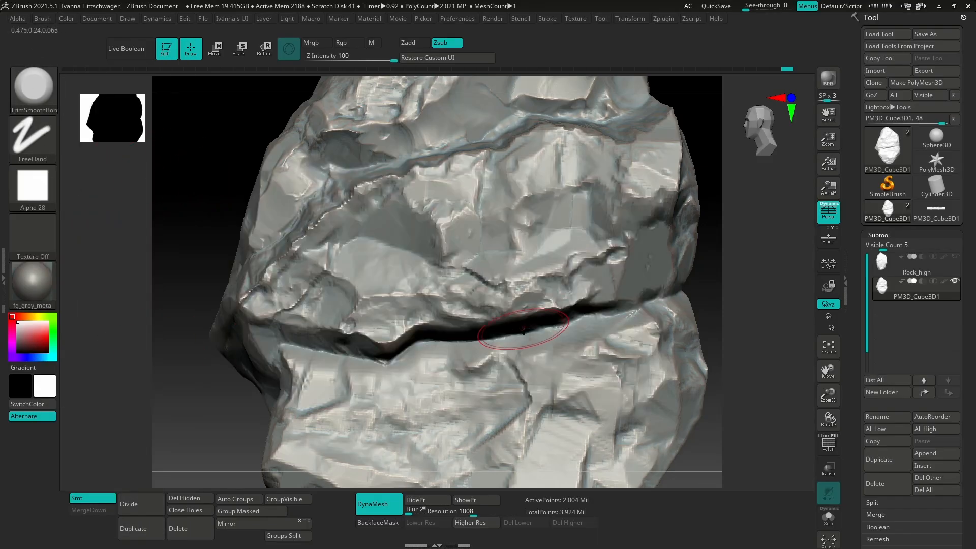
# - Enlarge the draw size to about 110 and set the Smooth brush's Z intensity to 33
pyautogui.press('space')
pyautogui.moveTo(529, 330)
pyautogui.mouseDown(button='right')
pyautogui.moveTo(532, 427)
pyautogui.moveTo(531, 388)
pyautogui.moveTo(551, 360)
pyautogui.moveTo(521, 452)
pyautogui.mouseUp(button='right')
pyautogui.press('space')
pyautogui.keyDown('alt'); pyautogui.moveTo(478, 384); pyautogui.dragTo(525, 383, button='right'); pyautogui.keyUp('alt')
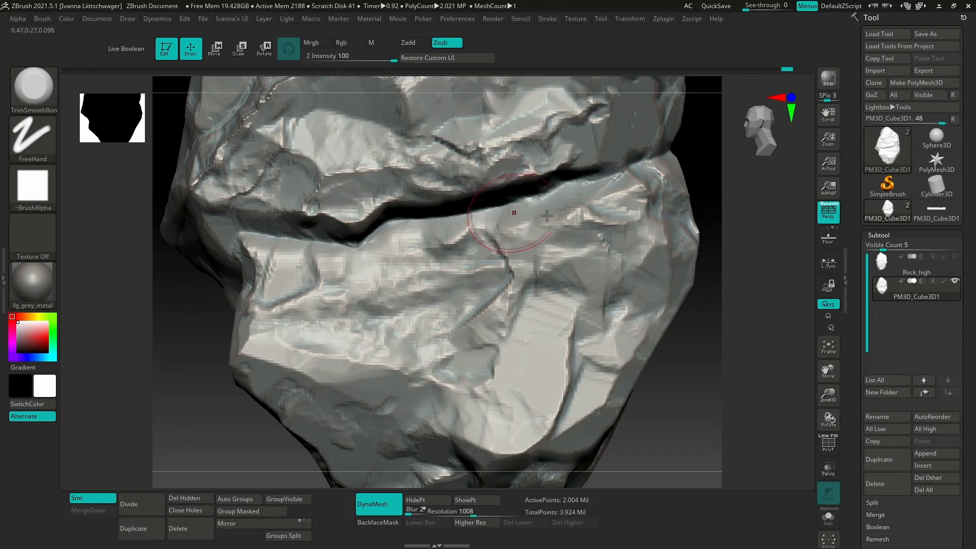
pyautogui.moveTo(490, 413); pyautogui.dragTo(474, 318, button='right')
pyautogui.press('space')
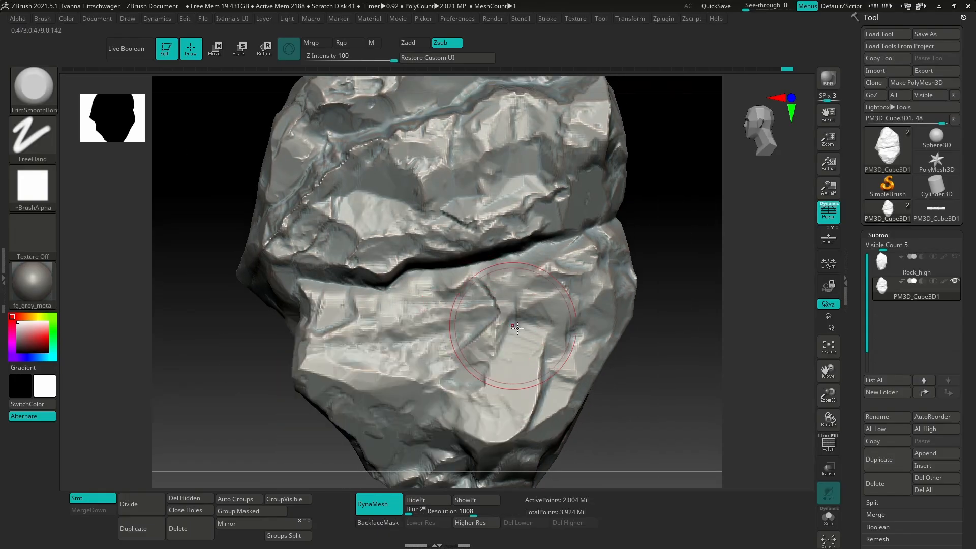
pyautogui.press('shift')
pyautogui.hotkey('shift', 'space')
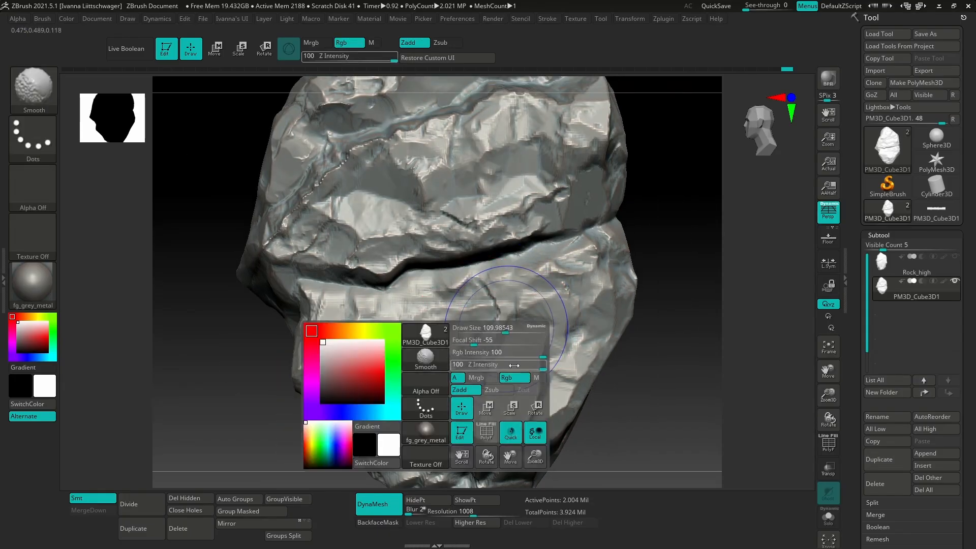
pyautogui.moveTo(542, 365)
pyautogui.mouseDown()
pyautogui.moveTo(503, 367)
pyautogui.moveTo(438, 347)
pyautogui.mouseUp()
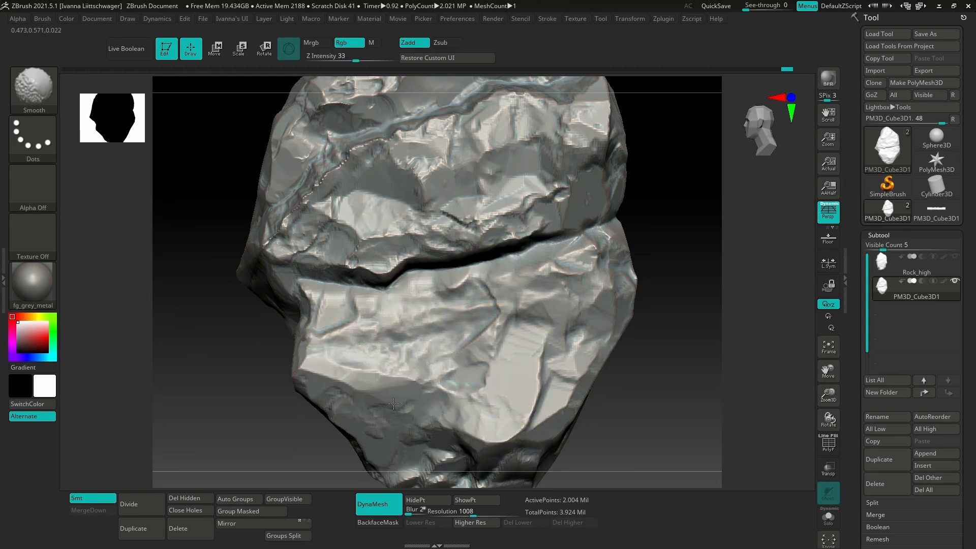
# - Smooth the stepped surface artifacts across the rock's front, from the lower block up to the peak
pyautogui.keyDown('alt'); pyautogui.moveTo(485, 165); pyautogui.dragTo(471, 277, button='right'); pyautogui.keyUp('alt')
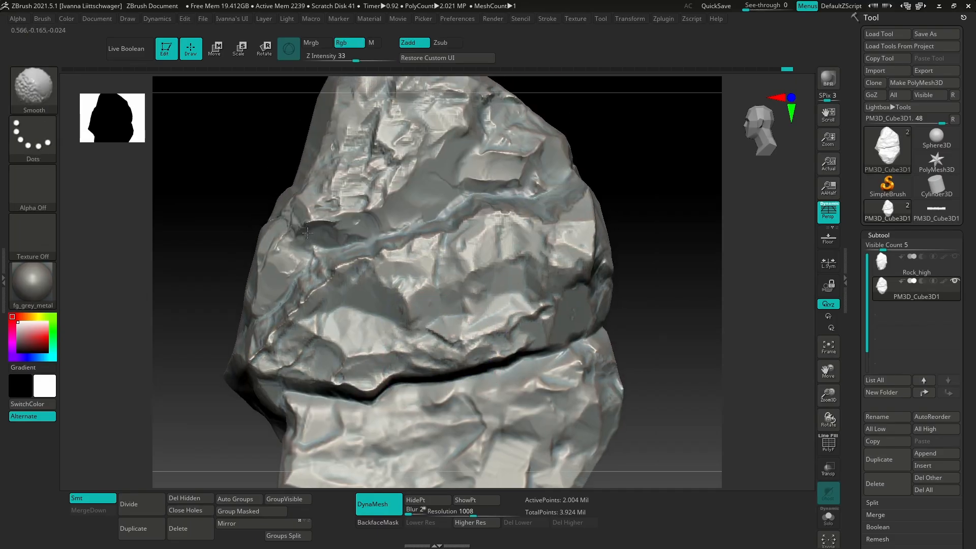
pyautogui.keyDown('alt'); pyautogui.moveTo(501, 168); pyautogui.dragTo(507, 294, button='right'); pyautogui.keyUp('alt')
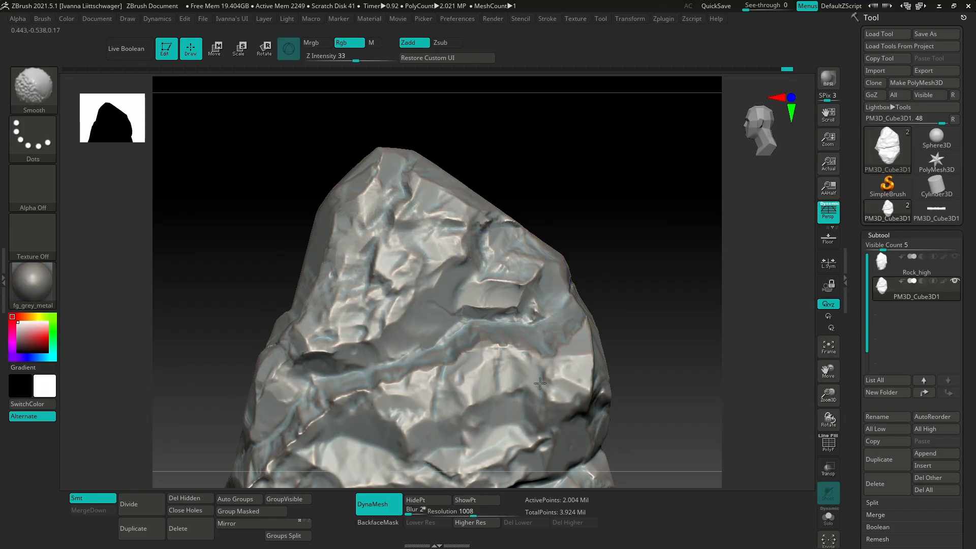
pyautogui.keyDown('alt'); pyautogui.moveTo(528, 448); pyautogui.dragTo(547, 183, button='right'); pyautogui.keyUp('alt')
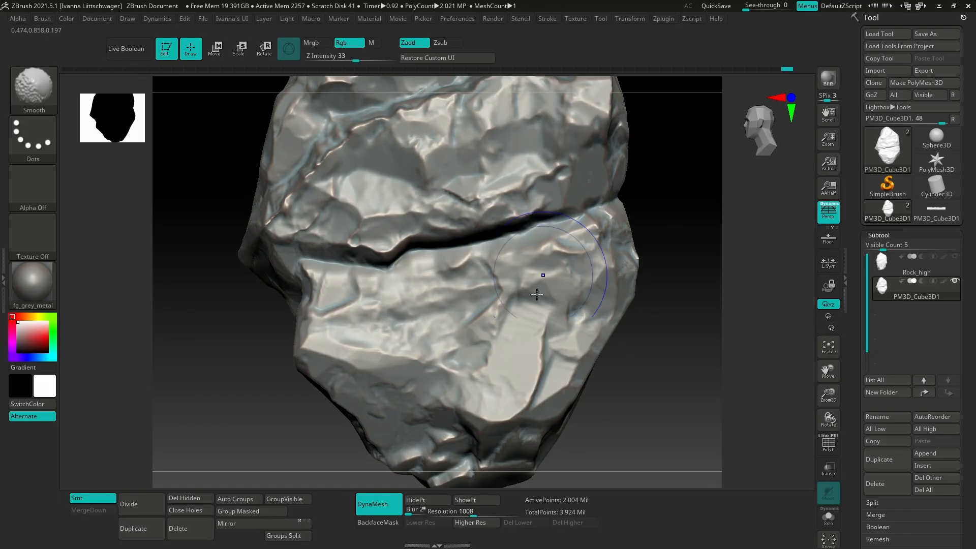
pyautogui.moveTo(572, 365)
pyautogui.keyDown('alt'); pyautogui.mouseDown(button='right')
pyautogui.moveTo(566, 392)
pyautogui.moveTo(486, 427)
pyautogui.moveTo(294, 351)
pyautogui.mouseUp(button='right'); pyautogui.keyUp('alt')
pyautogui.moveTo(496, 345)
pyautogui.mouseDown(button='right')
pyautogui.moveTo(503, 404)
pyautogui.moveTo(505, 371)
pyautogui.moveTo(520, 364)
pyautogui.mouseUp(button='right')
# - Load the Rock_Noise_02 brush from the rock brush library
pyautogui.press(',')
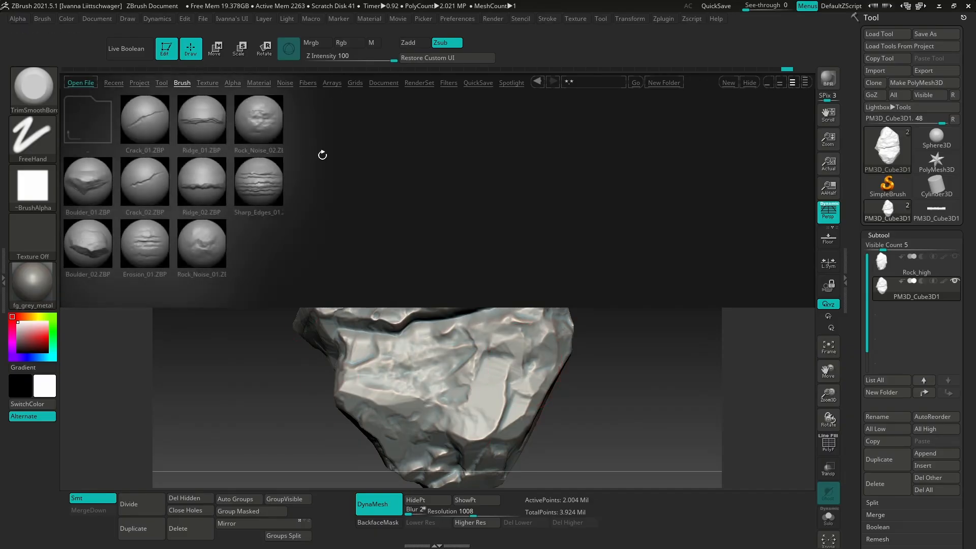
pyautogui.click(262, 117)
pyautogui.doubleClick(258, 118)
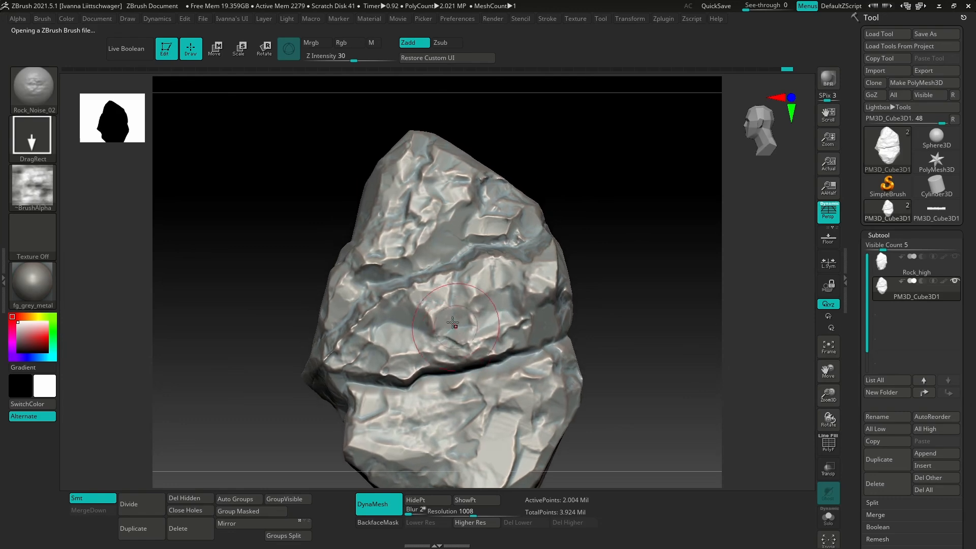
# - Go up to the parent brush folder in the library, and reduce the Rock_Noise_02 brush's draw size
pyautogui.press(',')
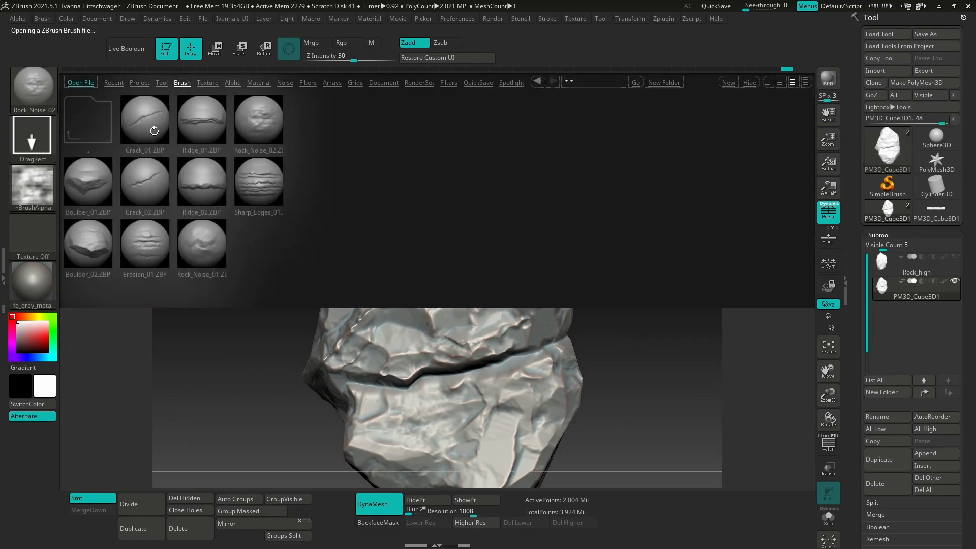
pyautogui.click(110, 128)
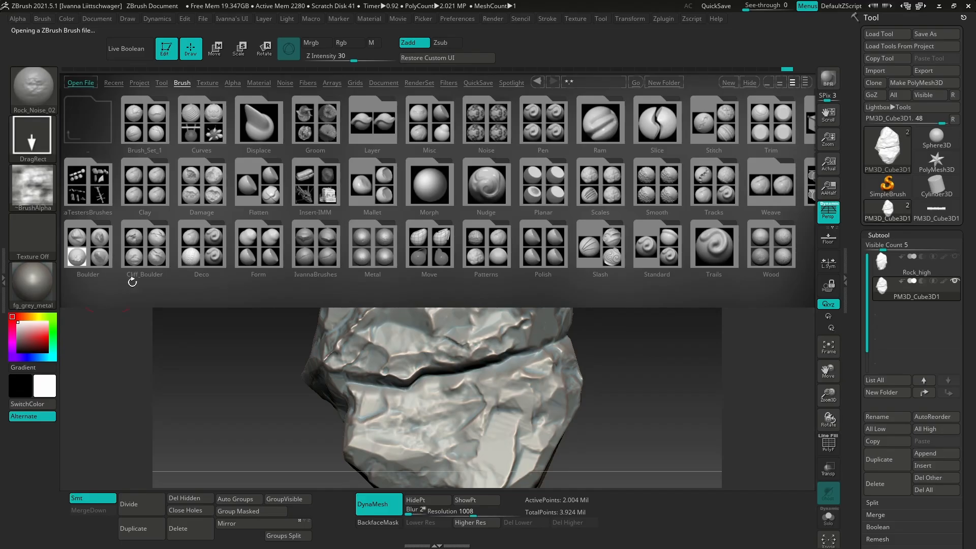
pyautogui.press(',')
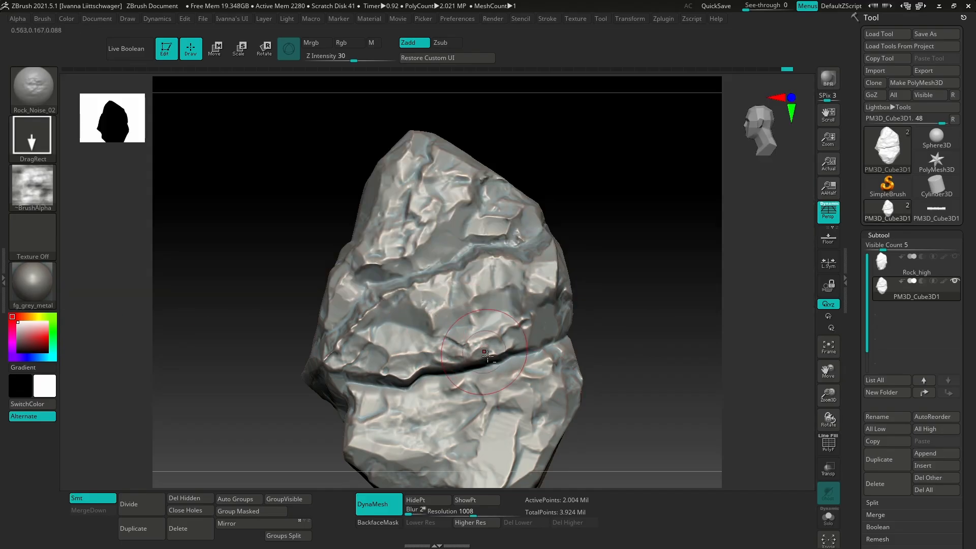
pyautogui.press('space')
pyautogui.moveTo(479, 349); pyautogui.dragTo(470, 349)
pyautogui.keyDown('alt'); pyautogui.moveTo(472, 380); pyautogui.dragTo(464, 349, button='right'); pyautogui.keyUp('alt')
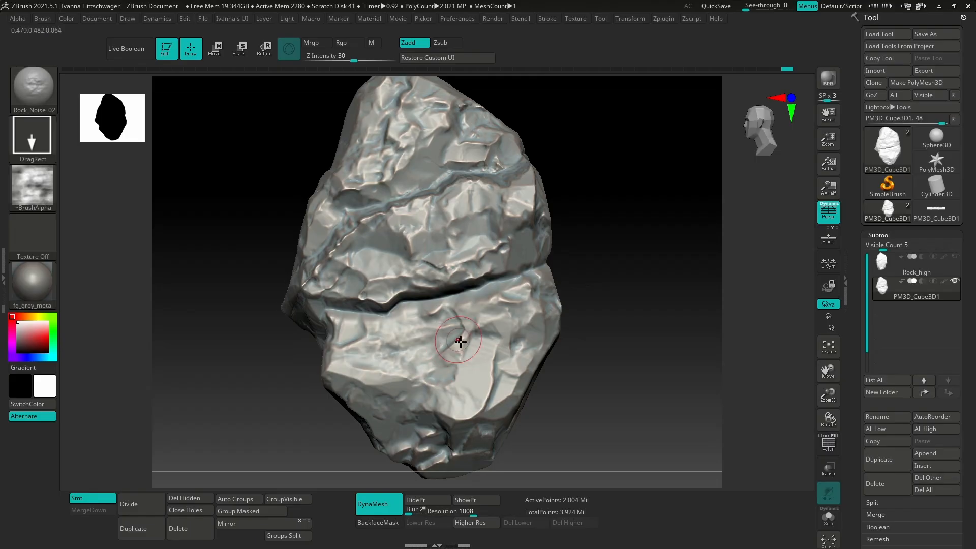
pyautogui.press('space')
pyautogui.press('f')
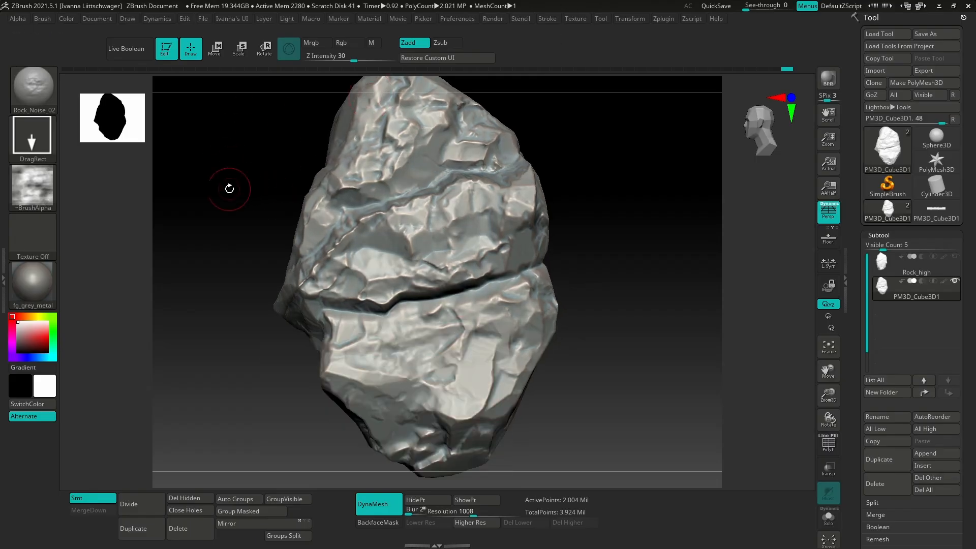
# - Open the folder holding the Crack, Ridge and Boulder brushes, and switch to the ArtStation portfolio in the web browser
pyautogui.press(',')
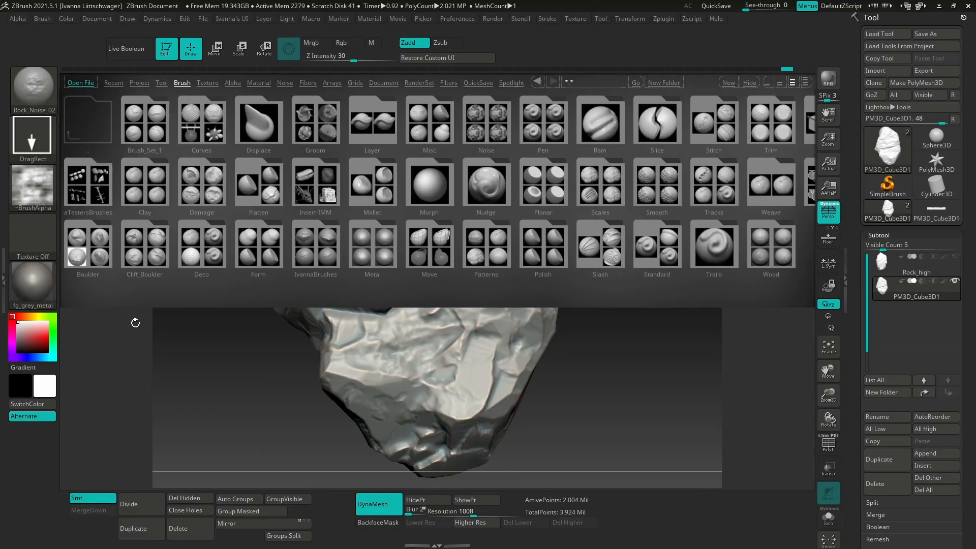
pyautogui.doubleClick(316, 248)
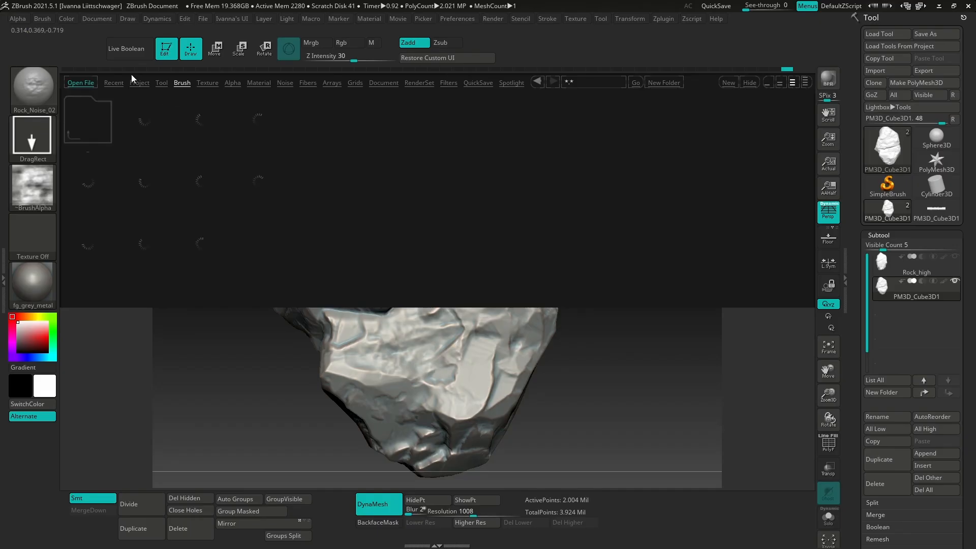
pyautogui.moveTo(888, 211)
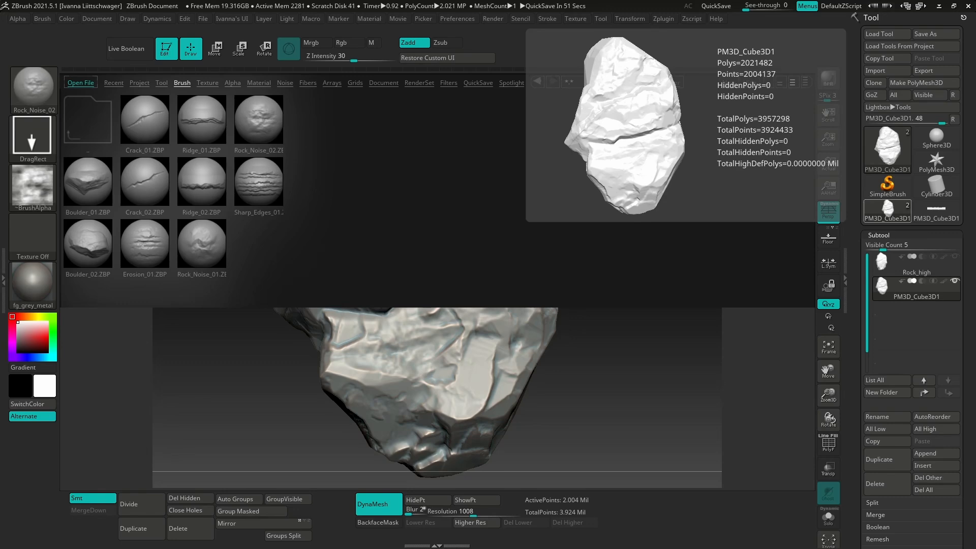
pyautogui.hotkey('alt', 'Tab')
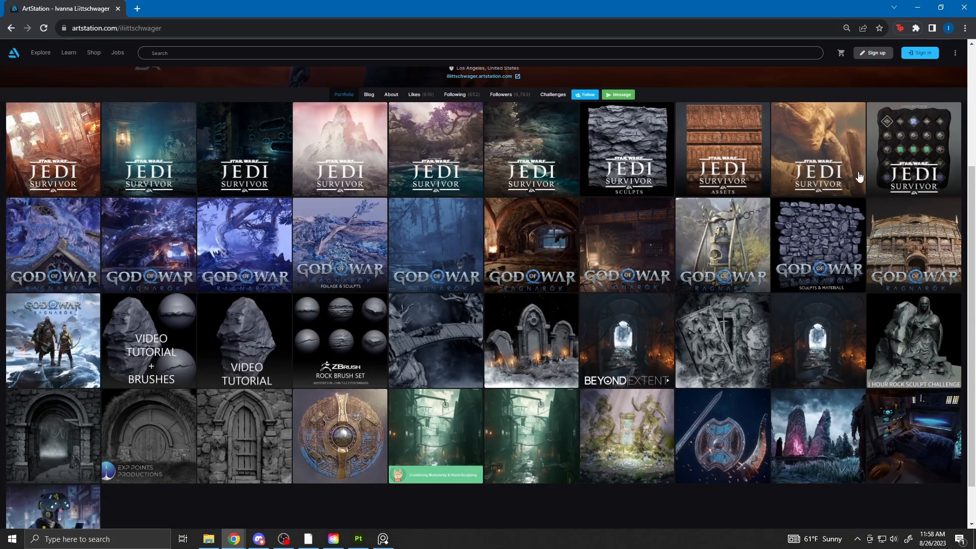
# - Review the 10 ZBrush Rock Brushes + Video Tutorial Combo artwork and its linked Gumroad product page
pyautogui.click(151, 339)
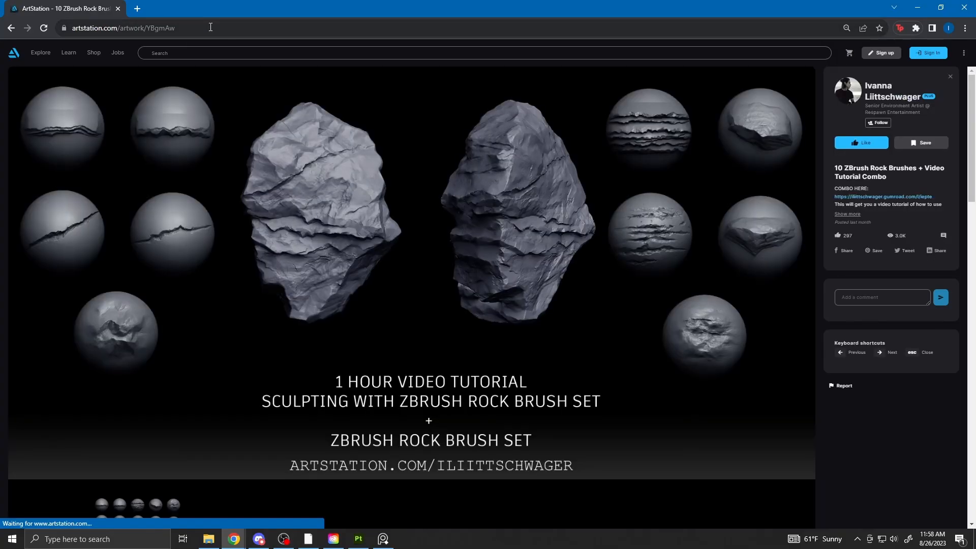
pyautogui.click(220, 25)
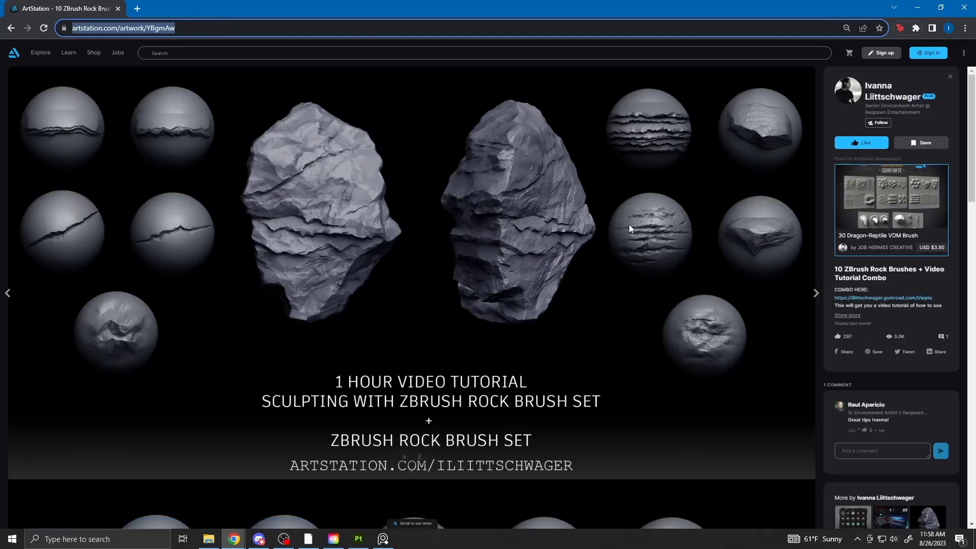
pyautogui.click(894, 296)
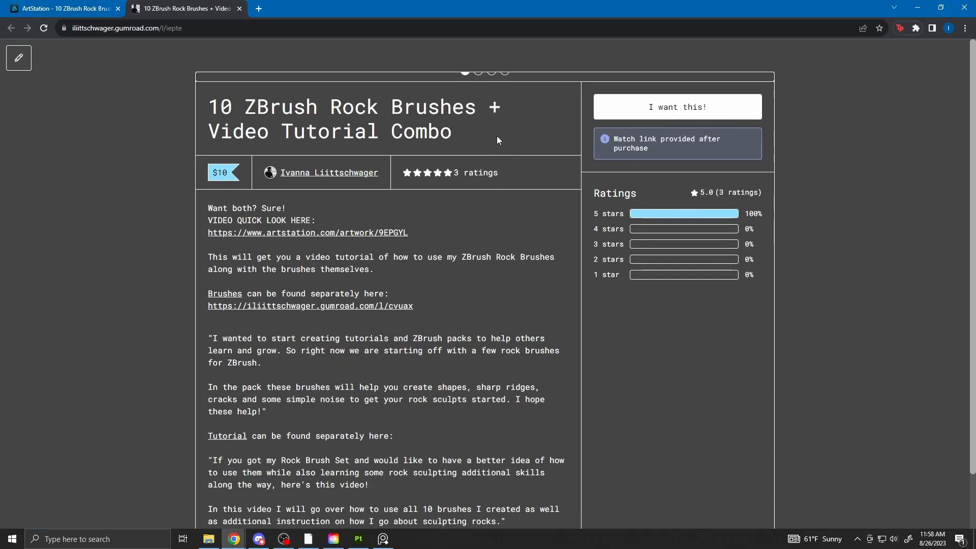
pyautogui.hotkey('ctrl', 'l')
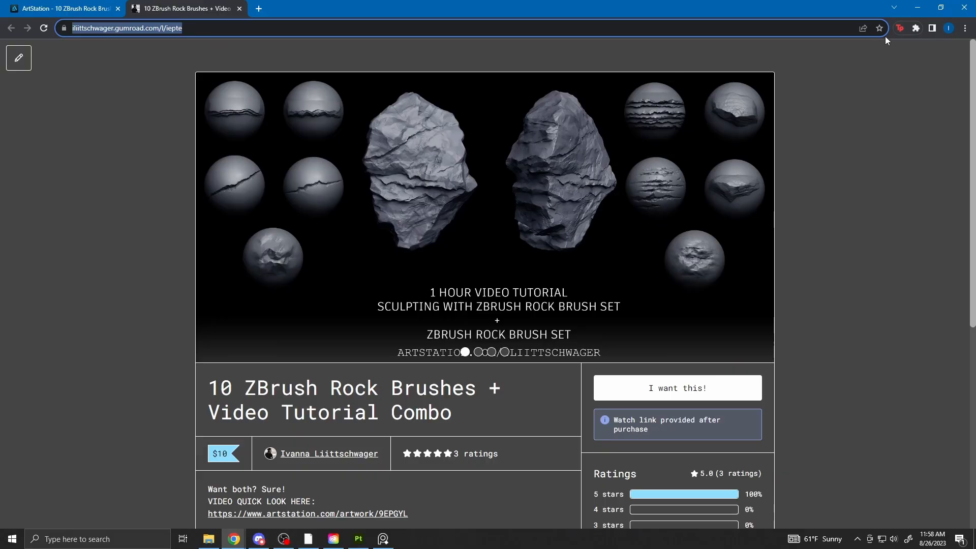
pyautogui.click(239, 9)
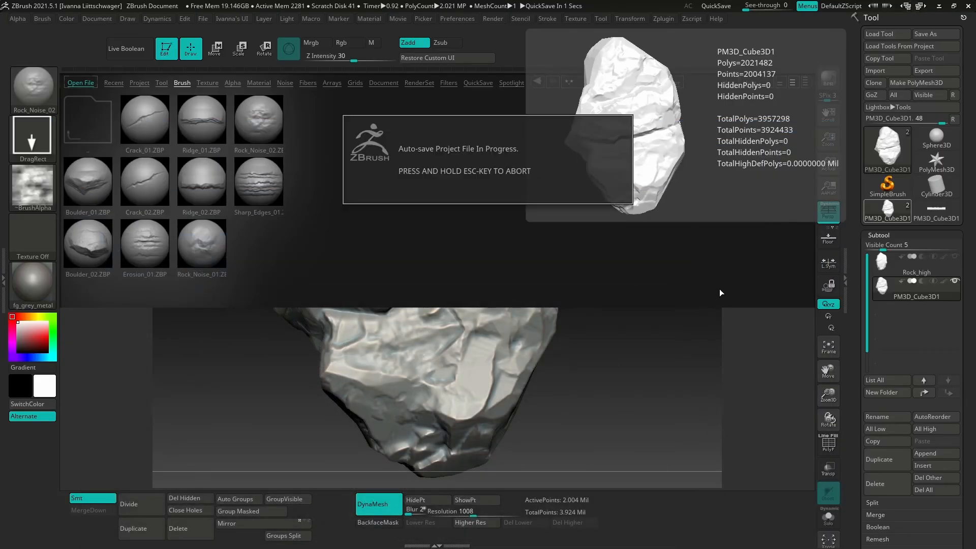
# - Return to ZBrush and load the Rock_Noise_02 brush from the rock brush library
pyautogui.moveTo(619, 382); pyautogui.dragTo(641, 397)
pyautogui.press(',')
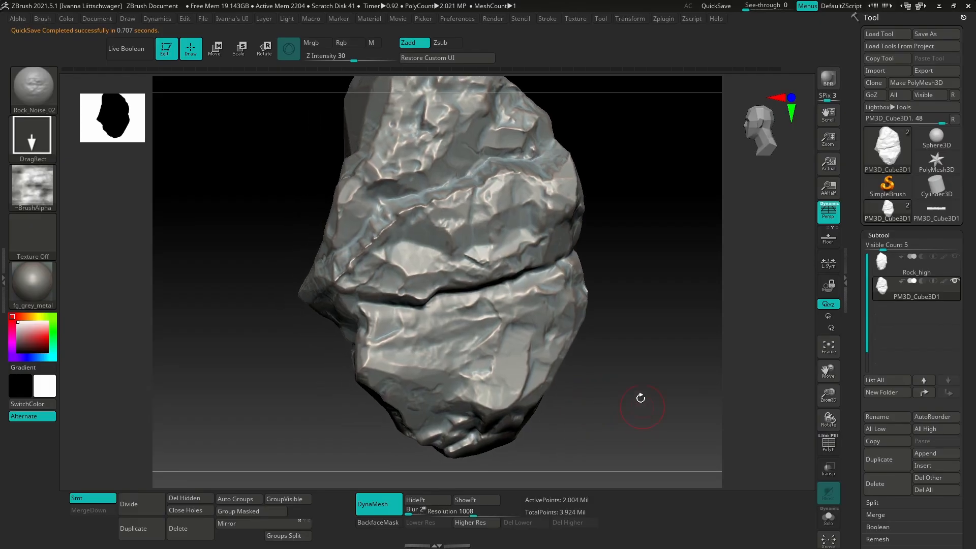
pyautogui.press(',')
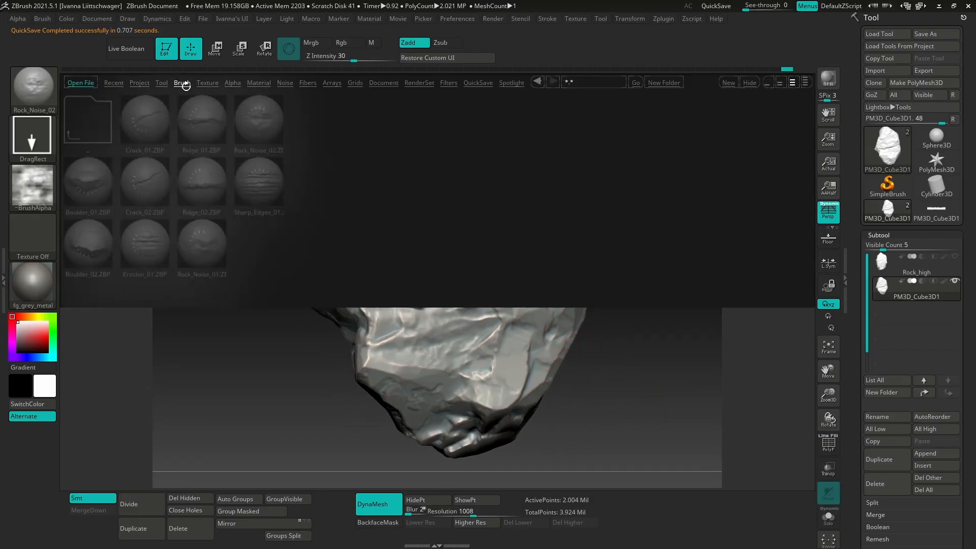
pyautogui.doubleClick(260, 113)
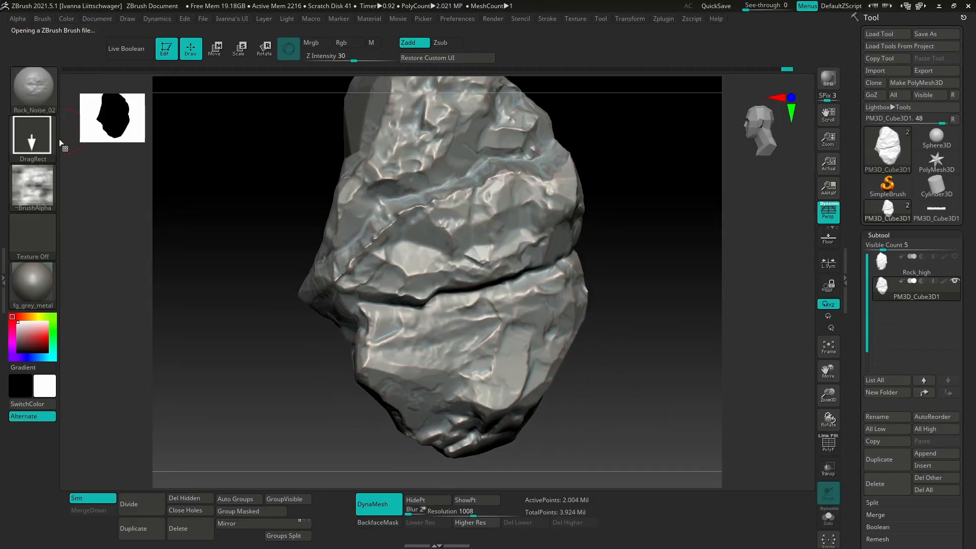
# - Try a Rock_Noise_02 stamp on the flat face of the rock's lower block, and undo it
pyautogui.moveTo(562, 384); pyautogui.dragTo(484, 418)
pyautogui.press('space')
pyautogui.moveTo(561, 352)
pyautogui.mouseDown()
pyautogui.moveTo(552, 352)
pyautogui.moveTo(592, 375)
pyautogui.moveTo(566, 326)
pyautogui.mouseUp()
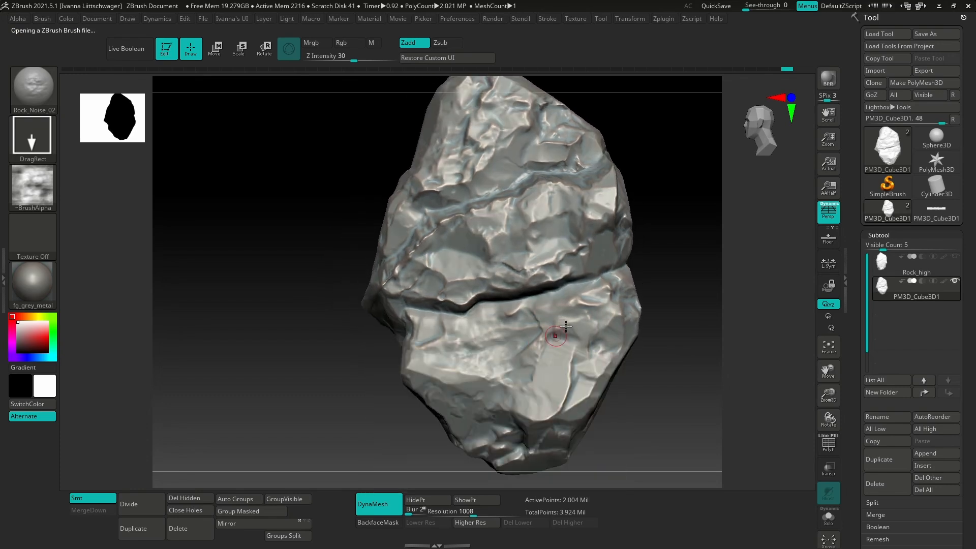
pyautogui.moveTo(529, 376); pyautogui.dragTo(549, 317)
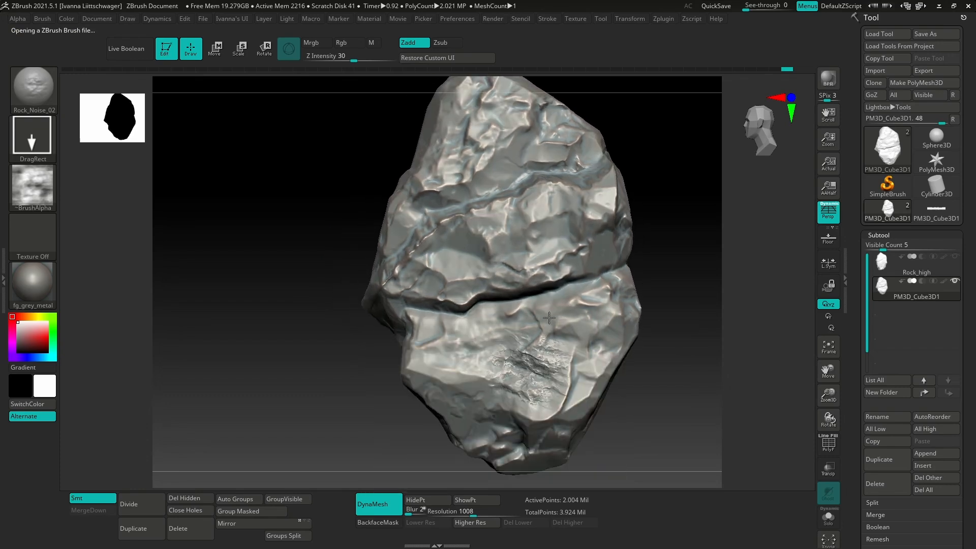
pyautogui.hotkey('ctrl', 'z')
# - Try Rock_Noise_02 stamps across the rock's front at Z Intensity 19, and undo them
pyautogui.press('space')
pyautogui.moveTo(656, 407); pyautogui.dragTo(651, 408)
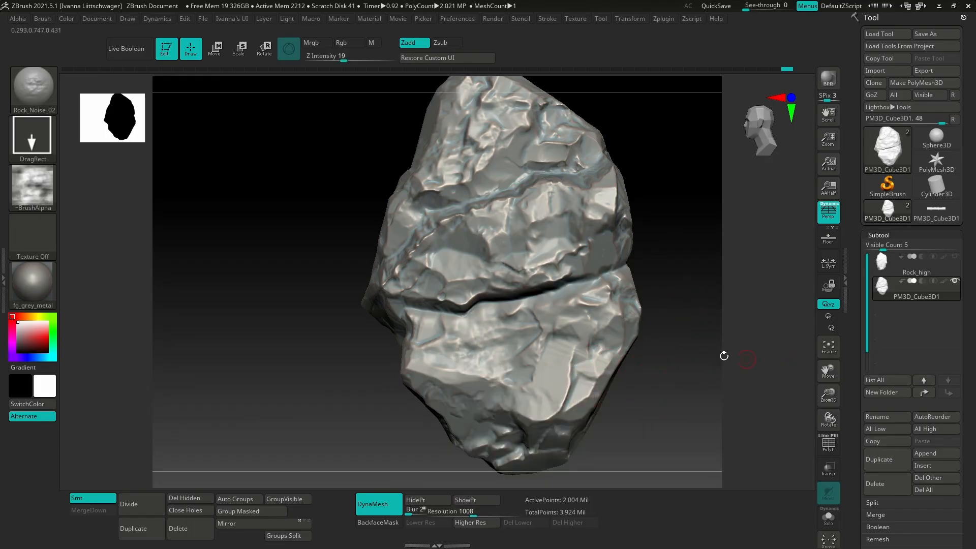
pyautogui.moveTo(724, 356); pyautogui.dragTo(482, 355)
pyautogui.moveTo(475, 299); pyautogui.dragTo(427, 94)
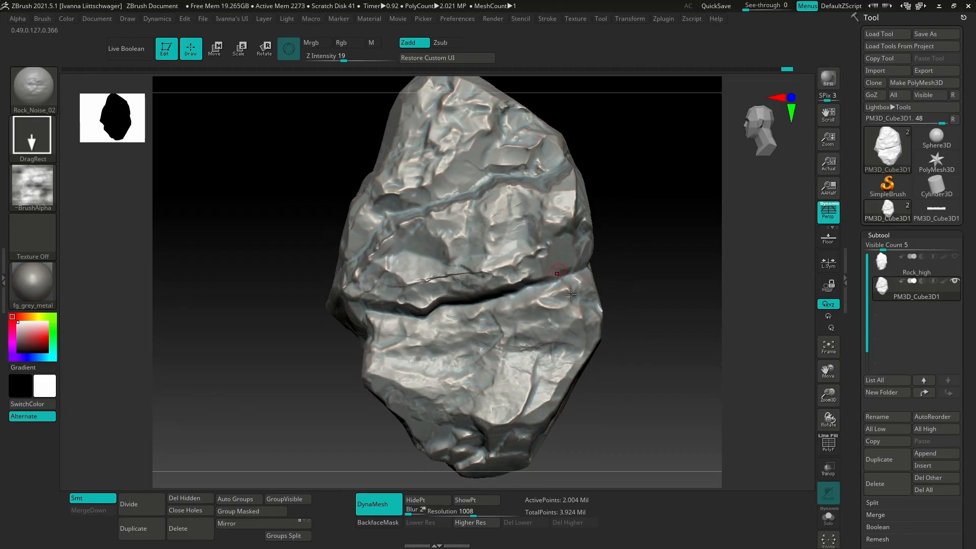
pyautogui.moveTo(574, 407)
pyautogui.mouseDown()
pyautogui.moveTo(496, 406)
pyautogui.moveTo(584, 407)
pyautogui.moveTo(564, 408)
pyautogui.moveTo(577, 391)
pyautogui.moveTo(583, 429)
pyautogui.moveTo(565, 414)
pyautogui.mouseUp()
pyautogui.moveTo(541, 359)
pyautogui.mouseDown(button='right')
pyautogui.moveTo(585, 363)
pyautogui.moveTo(540, 373)
pyautogui.moveTo(528, 417)
pyautogui.mouseUp(button='right')
pyautogui.hotkey('ctrl', 'z')
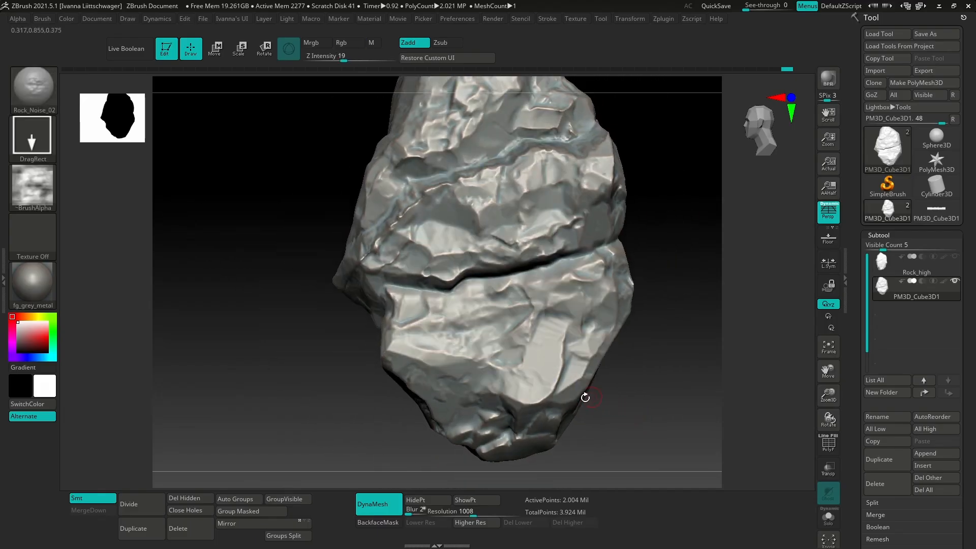
# - Set the brush's Z Intensity to 26 and stamp rock noise across the lower and middle blocks
pyautogui.keyDown('alt'); pyautogui.moveTo(584, 396); pyautogui.dragTo(558, 408, button='right'); pyautogui.keyUp('alt')
pyautogui.rightClick(509, 356)
pyautogui.moveTo(511, 395); pyautogui.dragTo(516, 395)
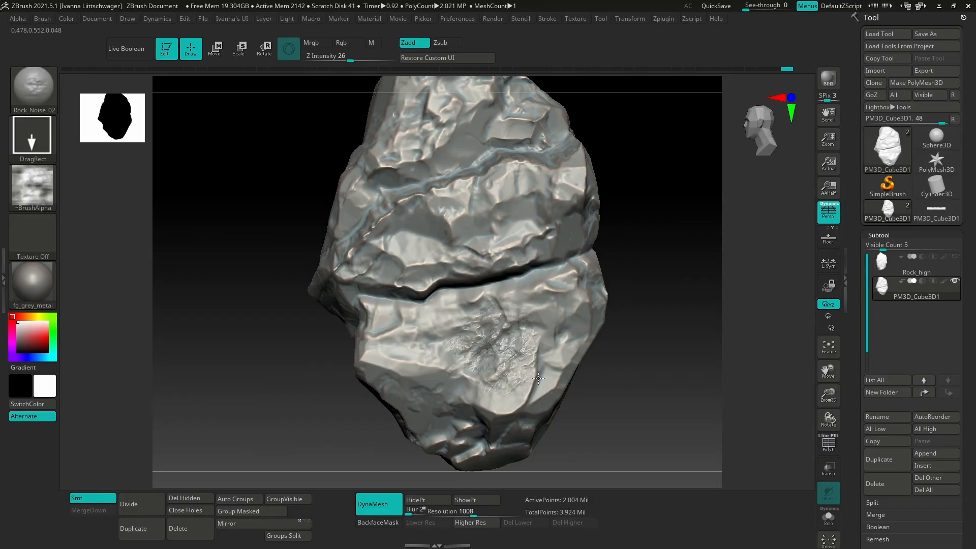
pyautogui.moveTo(538, 379); pyautogui.dragTo(466, 114)
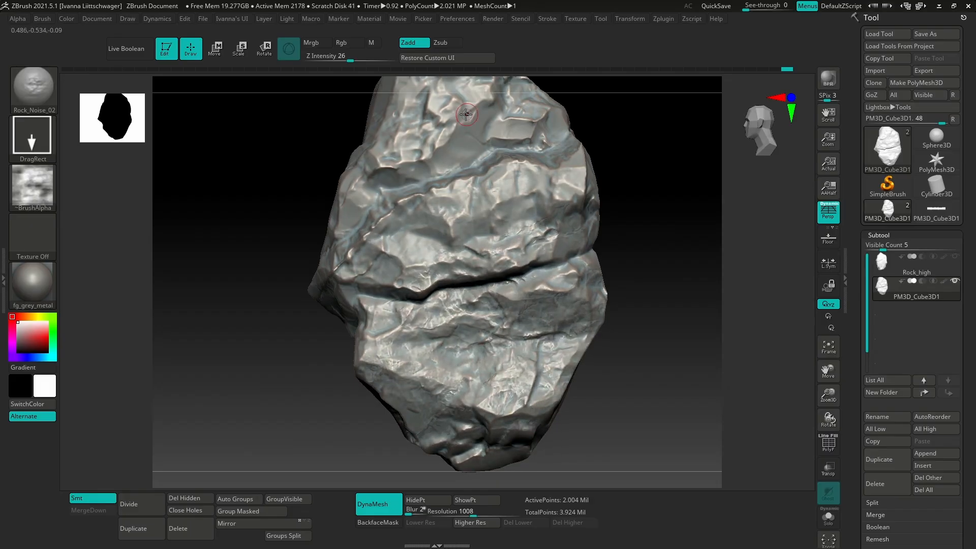
# - Examine the noise detail on the rock's front, from the upper block down to the base
pyautogui.moveTo(622, 401)
pyautogui.mouseDown()
pyautogui.moveTo(590, 407)
pyautogui.moveTo(616, 415)
pyautogui.moveTo(610, 425)
pyautogui.moveTo(578, 410)
pyautogui.moveTo(636, 409)
pyautogui.moveTo(593, 417)
pyautogui.moveTo(507, 328)
pyautogui.mouseUp()
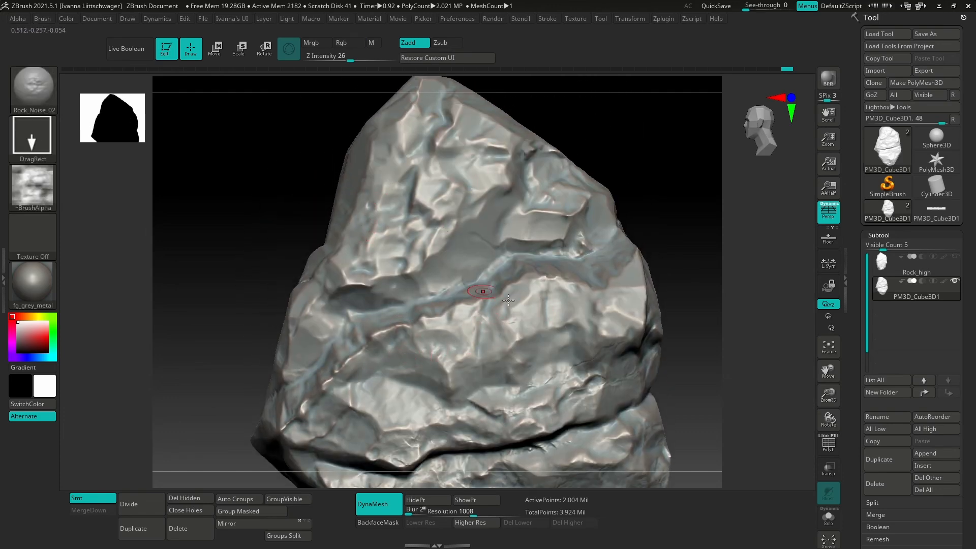
pyautogui.keyDown('alt'); pyautogui.moveTo(506, 386); pyautogui.dragTo(470, 240, button='right'); pyautogui.keyUp('alt')
pyautogui.keyDown('alt'); pyautogui.moveTo(418, 341); pyautogui.dragTo(429, 420, button='right'); pyautogui.keyUp('alt')
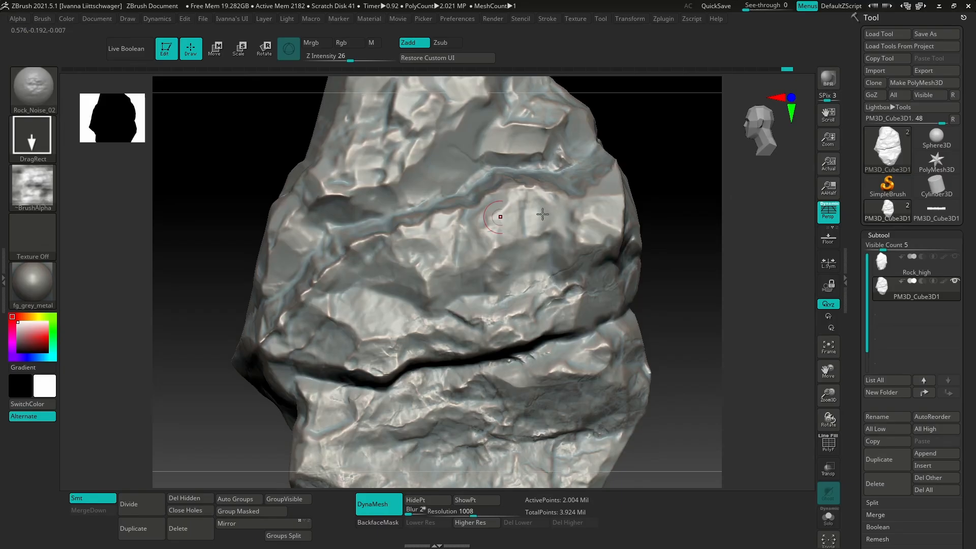
pyautogui.keyDown('alt'); pyautogui.moveTo(546, 406); pyautogui.dragTo(562, 254, button='right'); pyautogui.keyUp('alt')
pyautogui.moveTo(579, 387)
pyautogui.mouseDown(button='right')
pyautogui.moveTo(608, 385)
pyautogui.moveTo(579, 387)
pyautogui.mouseUp(button='right')
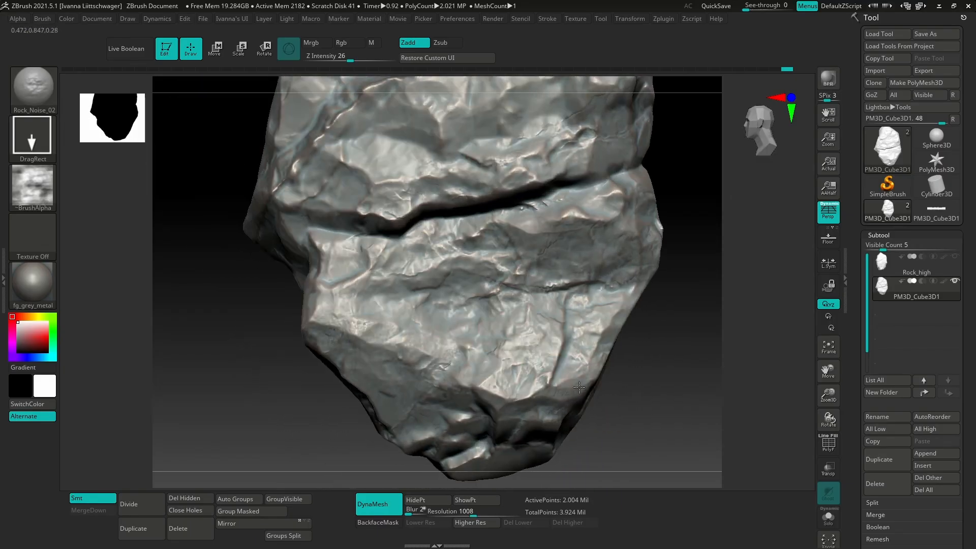
pyautogui.keyDown('alt'); pyautogui.moveTo(507, 355); pyautogui.dragTo(481, 372, button='right'); pyautogui.keyUp('alt')
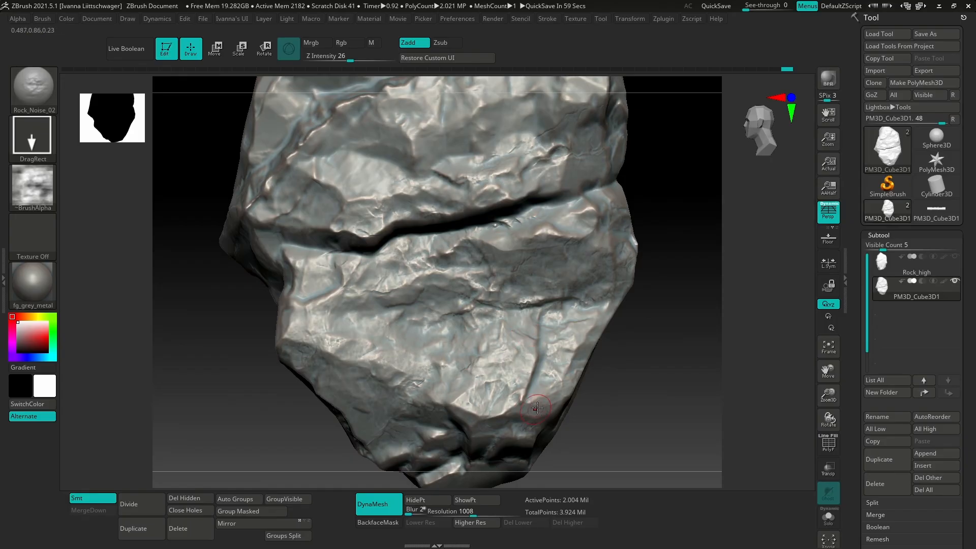
pyautogui.keyDown('alt'); pyautogui.moveTo(567, 414); pyautogui.dragTo(589, 415, button='right'); pyautogui.keyUp('alt')
pyautogui.keyDown('alt'); pyautogui.moveTo(544, 310); pyautogui.dragTo(548, 348, button='right'); pyautogui.keyUp('alt')
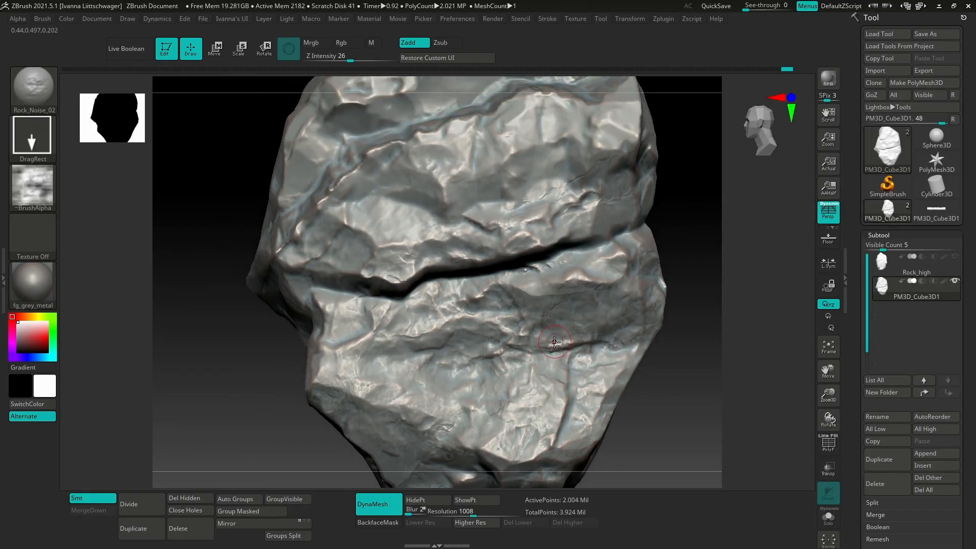
# - Switch to the TrimSmoothBorder brush and adjust its draw size for fine chipping along the horizontal crack
pyautogui.press(',')
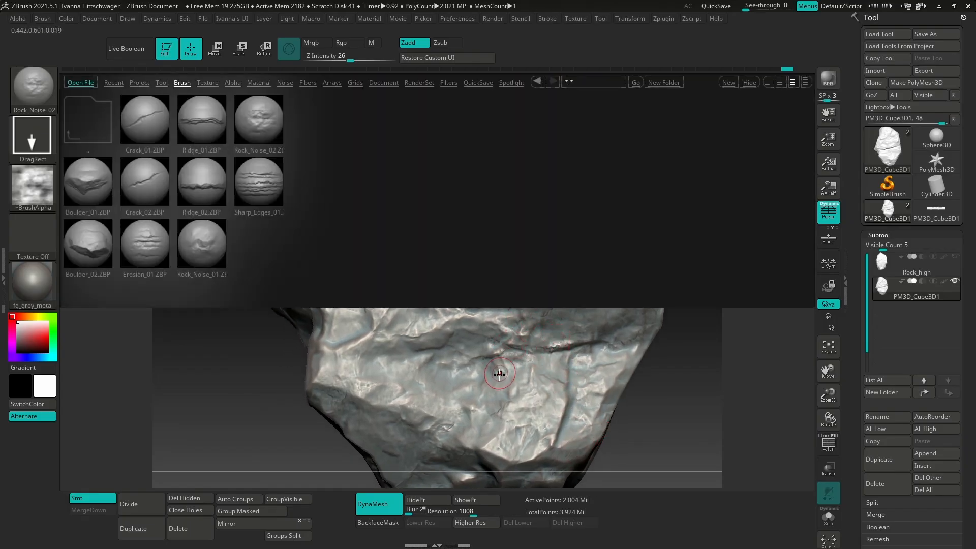
pyautogui.press(',')
pyautogui.press('b')
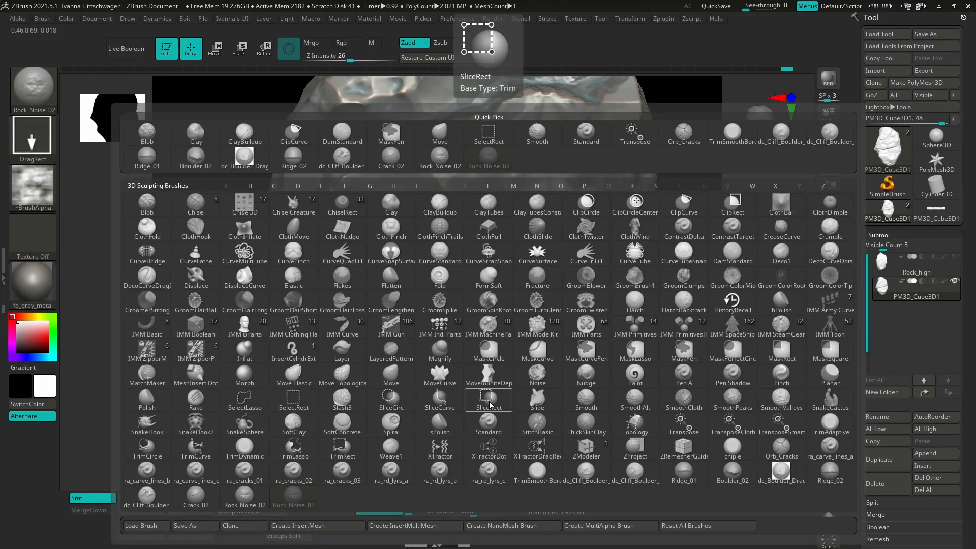
pyautogui.press('b')
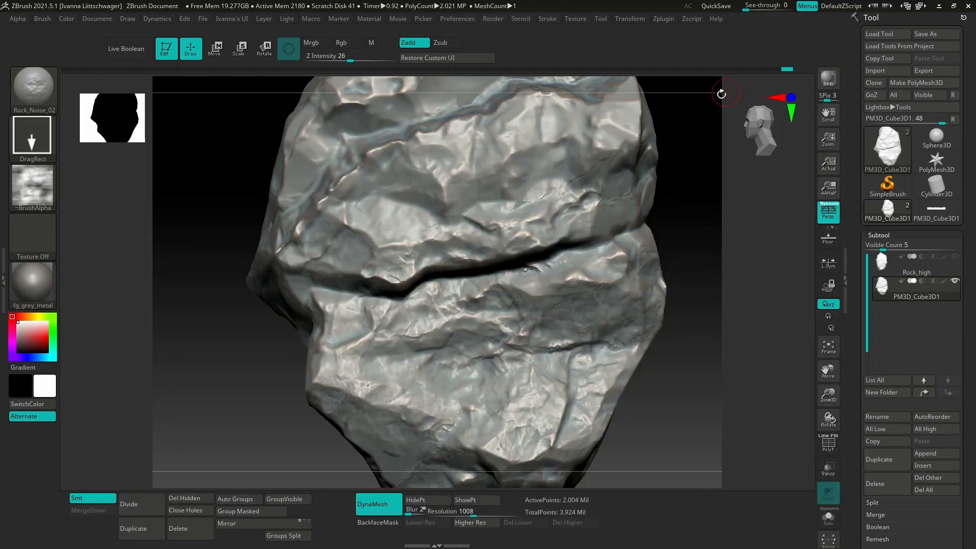
pyautogui.press(',')
pyautogui.press('b')
pyautogui.press('t')
pyautogui.press('s')
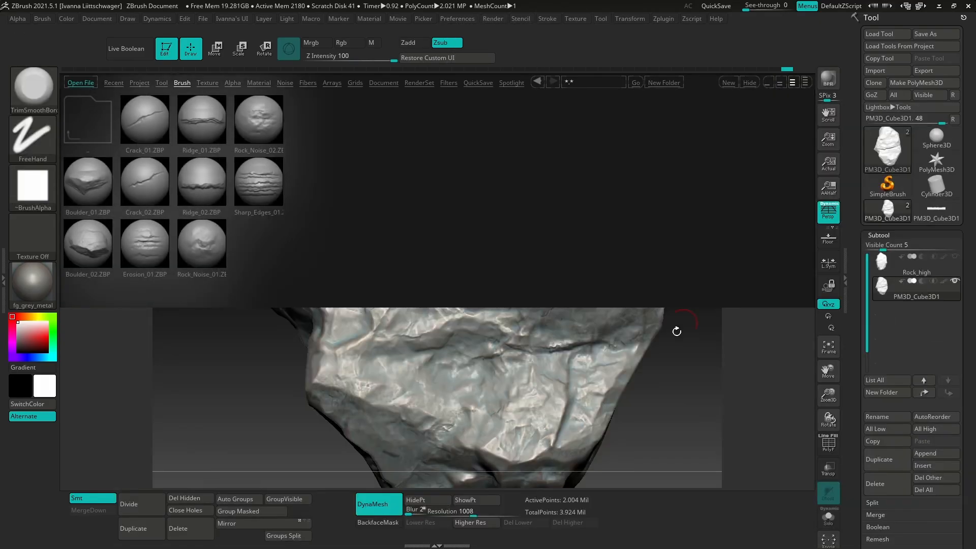
pyautogui.press(',')
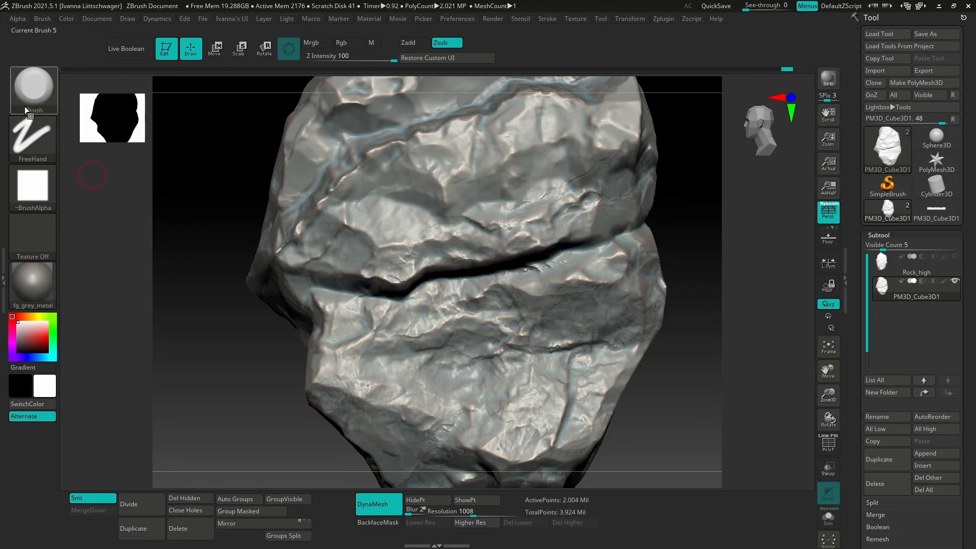
pyautogui.press('space')
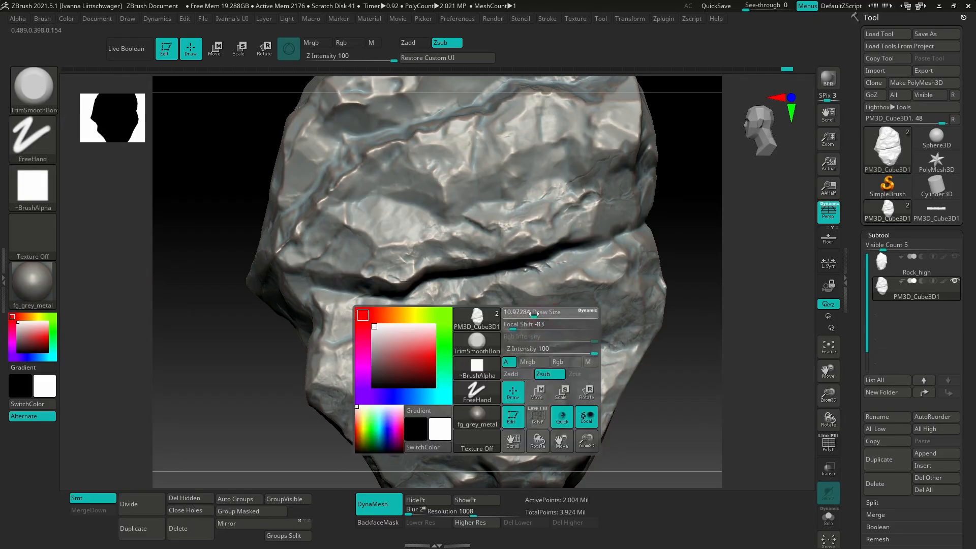
pyautogui.keyDown('alt'); pyautogui.moveTo(545, 324); pyautogui.dragTo(620, 287, button='right'); pyautogui.keyUp('alt')
pyautogui.moveTo(540, 350); pyautogui.dragTo(490, 363, button='right')
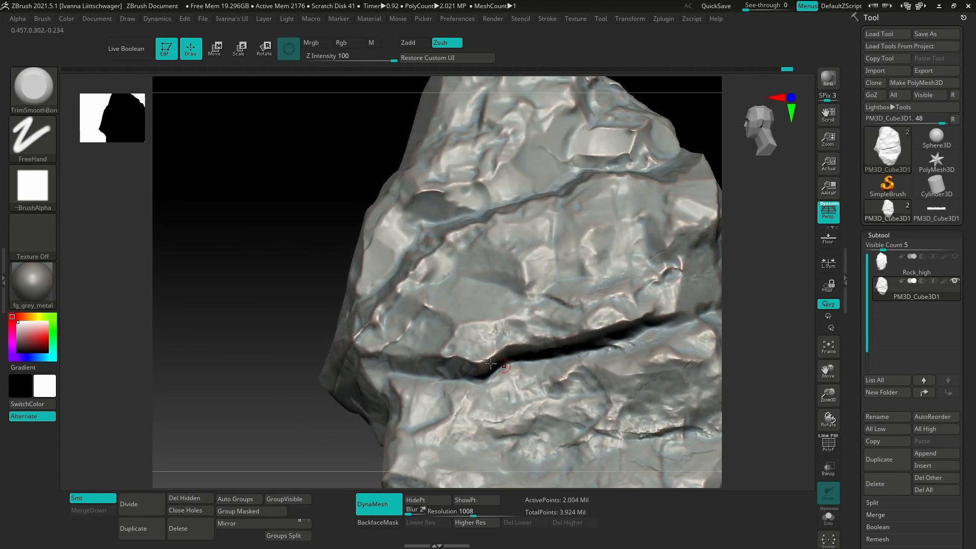
pyautogui.press('space')
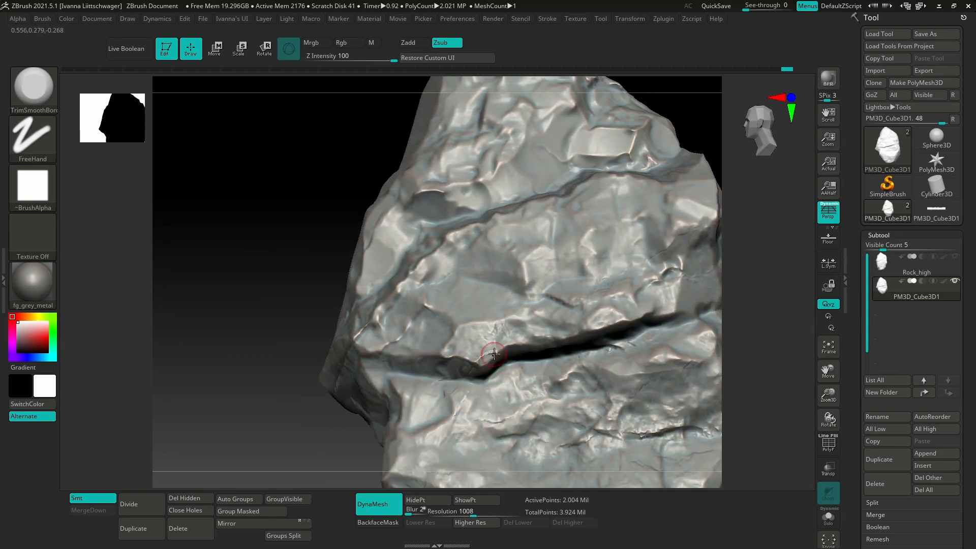
# - Try trimming the ledge face above the horizontal crack, and undo the strokes
pyautogui.moveTo(489, 358); pyautogui.dragTo(474, 361, button='right')
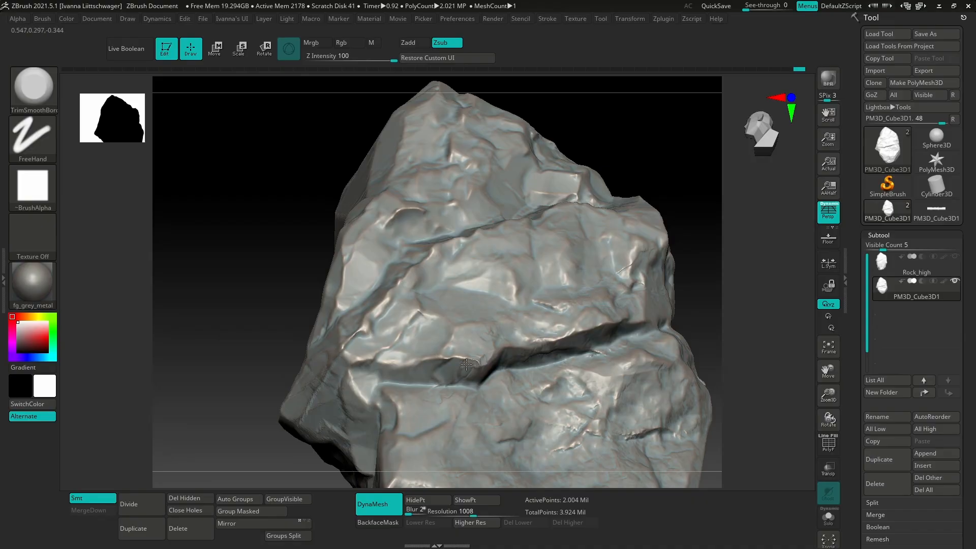
pyautogui.moveTo(458, 359); pyautogui.dragTo(388, 372)
pyautogui.moveTo(388, 371)
pyautogui.mouseDown(button='right')
pyautogui.moveTo(461, 366)
pyautogui.moveTo(453, 349)
pyautogui.mouseUp(button='right')
pyautogui.hotkey('ctrl', 'z')
pyautogui.hotkey('ctrl', 'z')
pyautogui.hotkey('ctrl', 'z')
# - Carve small chipped facets along the ledge face above the horizontal crack with the TrimSmoothBorder brush
pyautogui.moveTo(442, 363); pyautogui.dragTo(396, 378)
pyautogui.moveTo(456, 385); pyautogui.dragTo(467, 371)
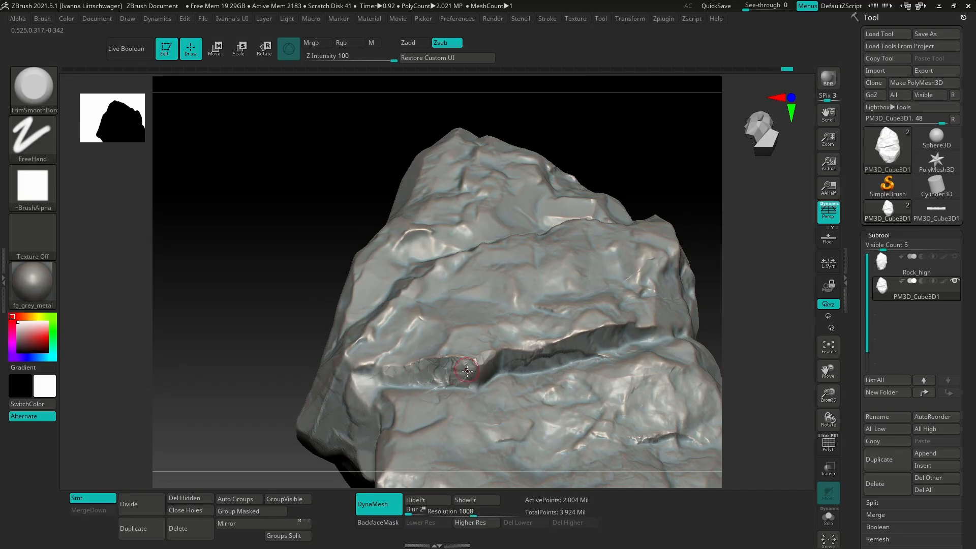
pyautogui.moveTo(458, 375); pyautogui.dragTo(484, 372, button='right')
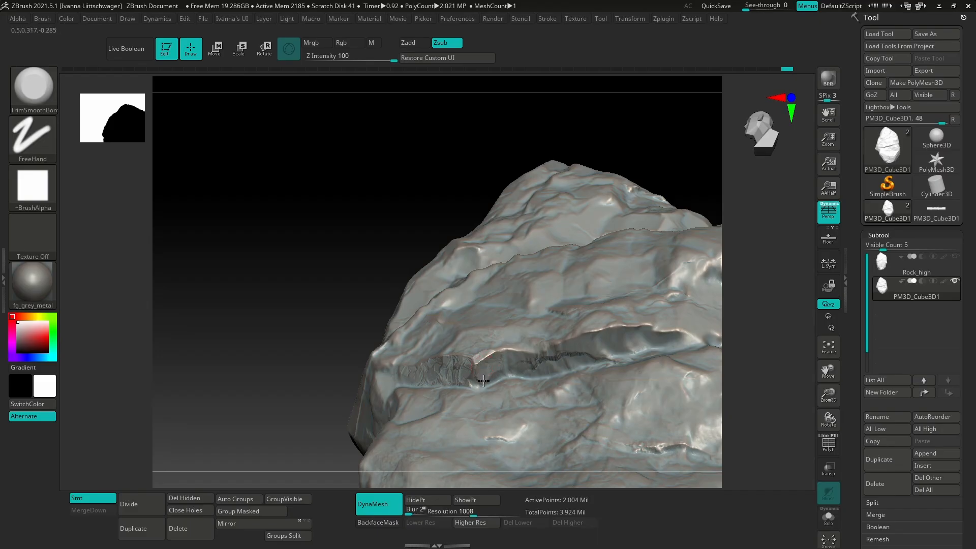
pyautogui.moveTo(515, 340); pyautogui.dragTo(474, 377, button='right')
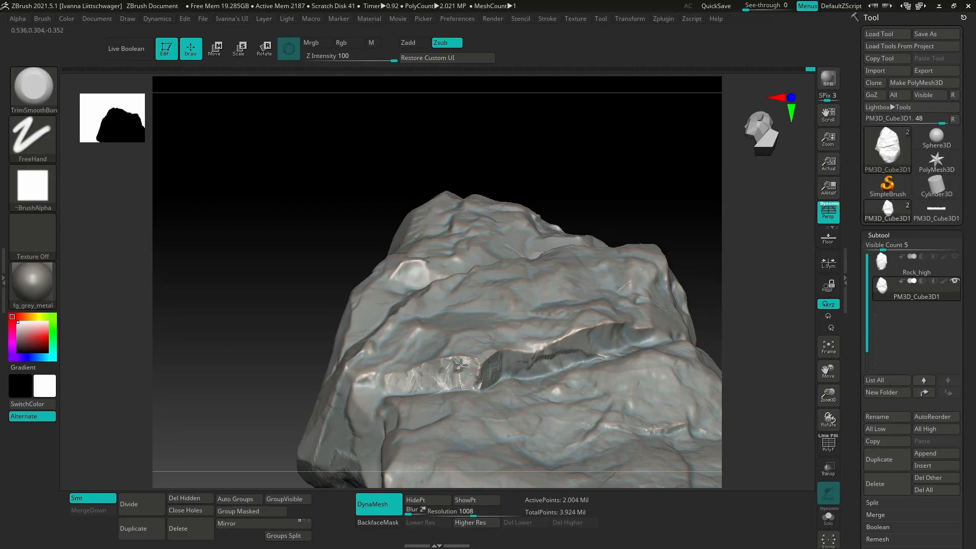
pyautogui.moveTo(458, 368); pyautogui.dragTo(474, 375, button='right')
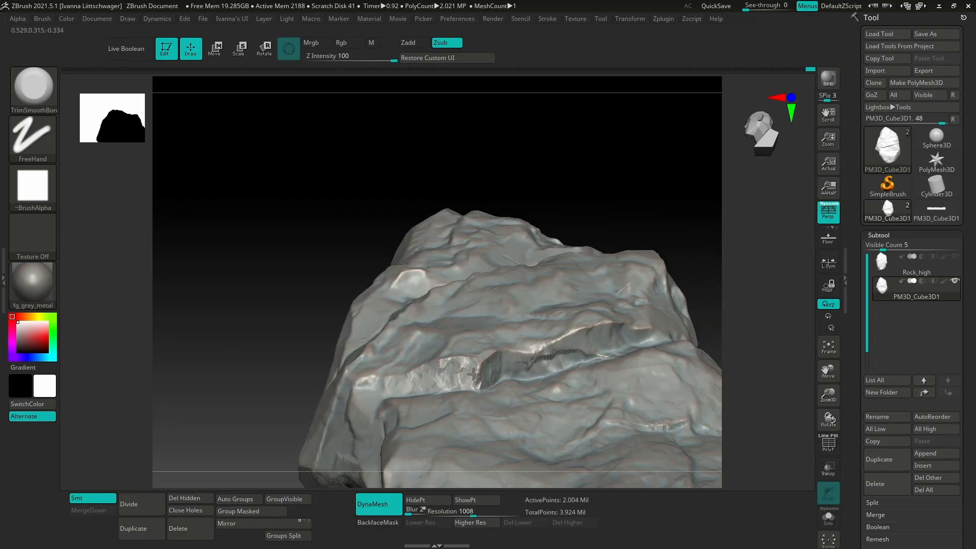
pyautogui.press('space')
pyautogui.moveTo(493, 377); pyautogui.dragTo(482, 375, button='right')
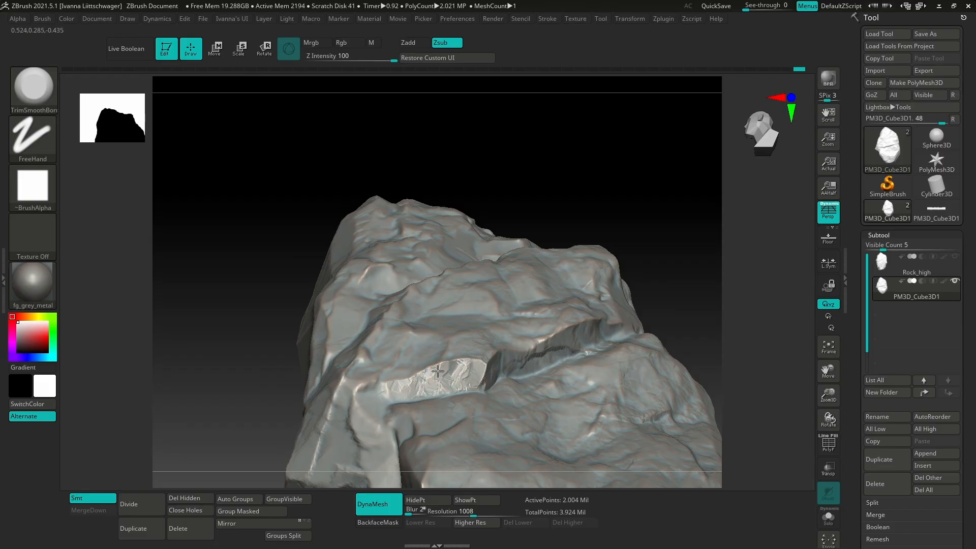
pyautogui.moveTo(518, 373)
pyautogui.mouseDown(button='right')
pyautogui.moveTo(492, 370)
pyautogui.moveTo(534, 344)
pyautogui.moveTo(516, 356)
pyautogui.moveTo(533, 352)
pyautogui.moveTo(511, 351)
pyautogui.moveTo(515, 336)
pyautogui.mouseUp(button='right')
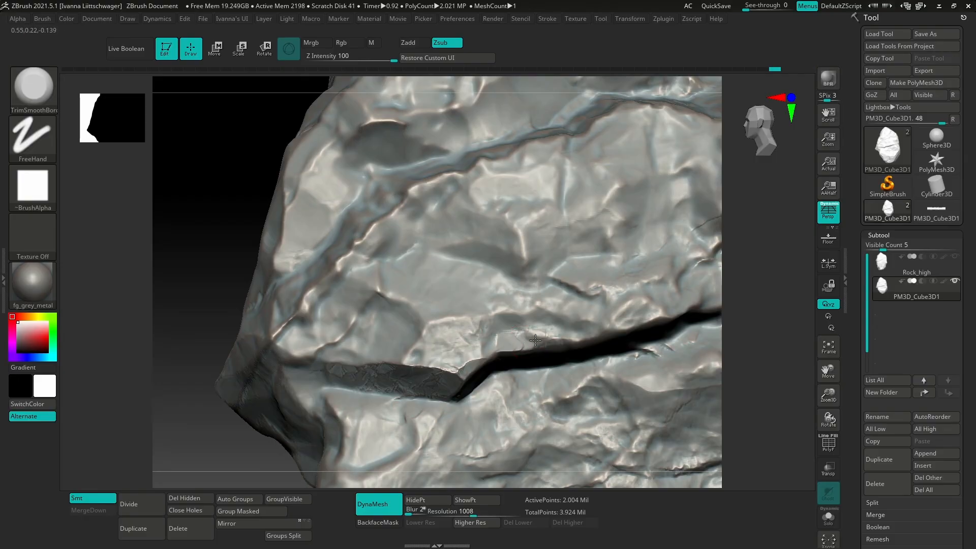
# - Chip small flat facets into the ledge lip above the bend of the horizontal crack with the TrimSmoothBorder brush
pyautogui.moveTo(526, 337)
pyautogui.mouseDown()
pyautogui.moveTo(477, 357)
pyautogui.moveTo(489, 347)
pyautogui.mouseUp()
pyautogui.moveTo(497, 345); pyautogui.dragTo(457, 422, button='right')
pyautogui.rightClick(456, 422)
pyautogui.moveTo(552, 341)
pyautogui.mouseDown(button='right')
pyautogui.moveTo(498, 356)
pyautogui.moveTo(519, 353)
pyautogui.moveTo(511, 355)
pyautogui.mouseUp(button='right')
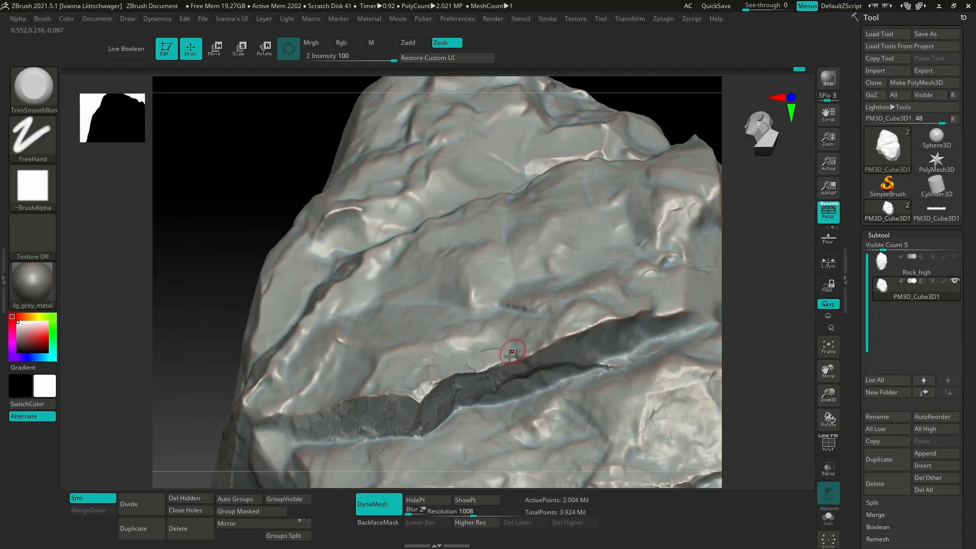
pyautogui.moveTo(469, 372); pyautogui.dragTo(479, 373)
pyautogui.moveTo(479, 373); pyautogui.dragTo(468, 349, button='right')
pyautogui.moveTo(451, 353)
pyautogui.mouseDown()
pyautogui.moveTo(360, 371)
pyautogui.moveTo(461, 359)
pyautogui.mouseUp()
pyautogui.moveTo(461, 359)
pyautogui.mouseDown(button='right')
pyautogui.moveTo(483, 348)
pyautogui.moveTo(480, 330)
pyautogui.mouseUp(button='right')
pyautogui.moveTo(488, 321); pyautogui.dragTo(461, 360)
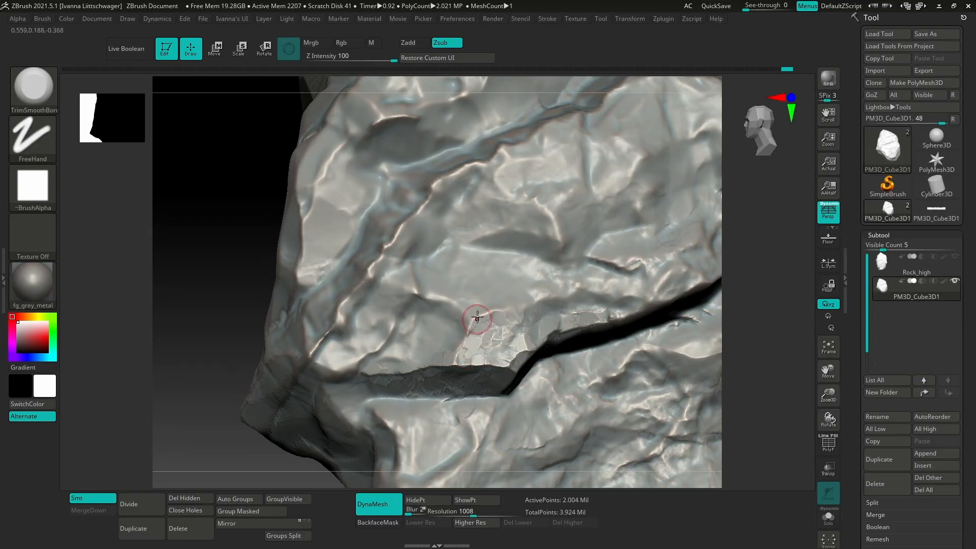
# - Break up the upper border of the chipped patch and extend its small facets onto the rock face above the crack
pyautogui.moveTo(477, 320)
pyautogui.mouseDown(button='right')
pyautogui.moveTo(467, 323)
pyautogui.moveTo(479, 321)
pyautogui.mouseUp(button='right')
pyautogui.moveTo(479, 321)
pyautogui.mouseDown()
pyautogui.moveTo(477, 312)
pyautogui.moveTo(517, 301)
pyautogui.mouseUp()
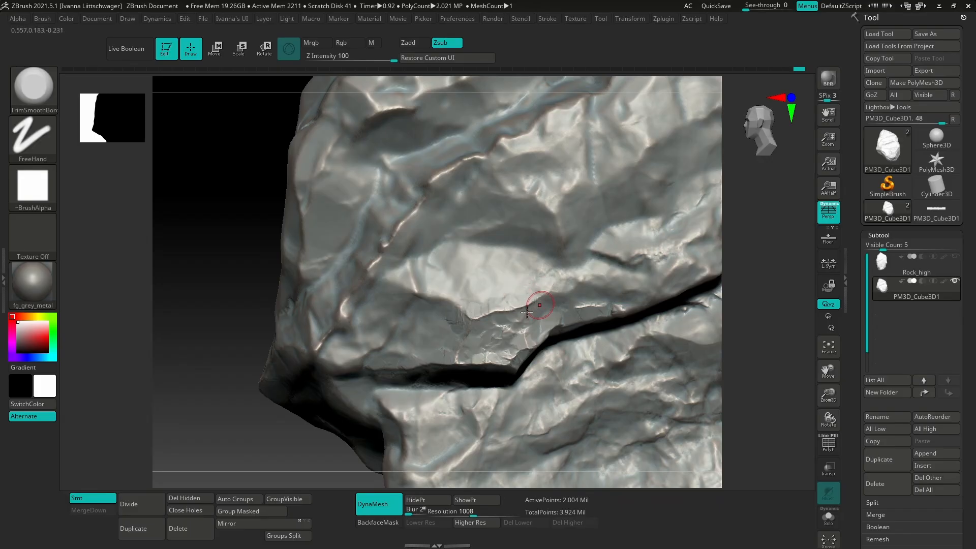
pyautogui.moveTo(534, 304)
pyautogui.mouseDown(button='right')
pyautogui.moveTo(514, 305)
pyautogui.moveTo(525, 305)
pyautogui.mouseUp(button='right')
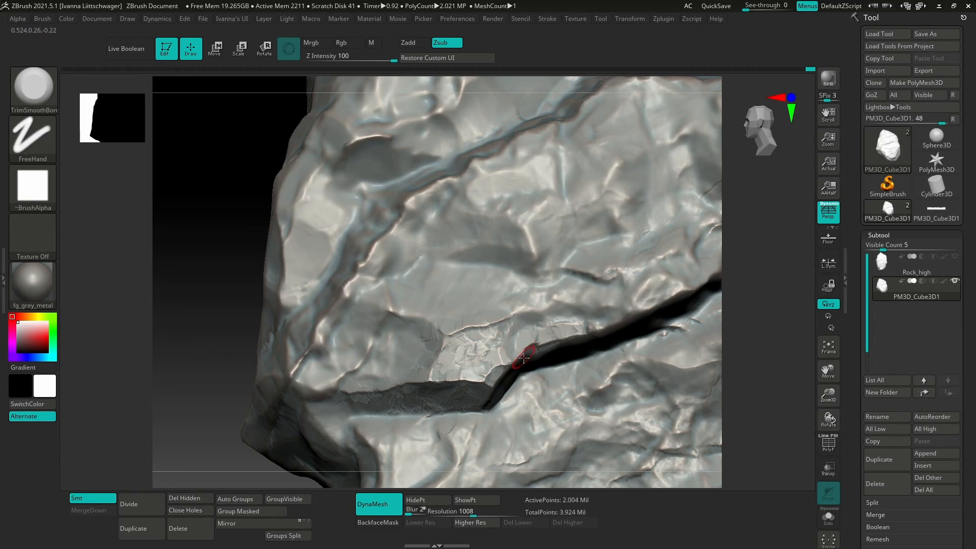
pyautogui.moveTo(501, 351); pyautogui.dragTo(515, 351, button='right')
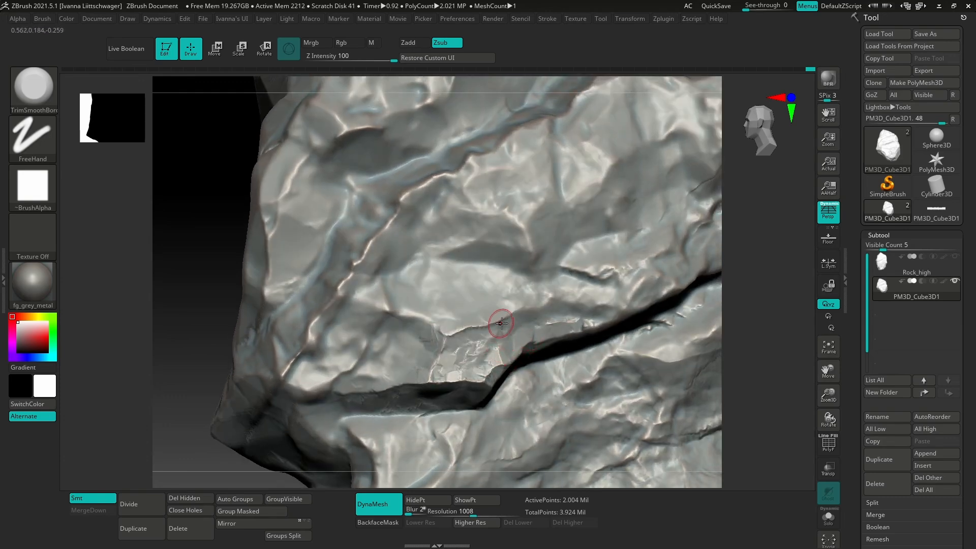
pyautogui.moveTo(548, 325); pyautogui.dragTo(478, 327, button='right')
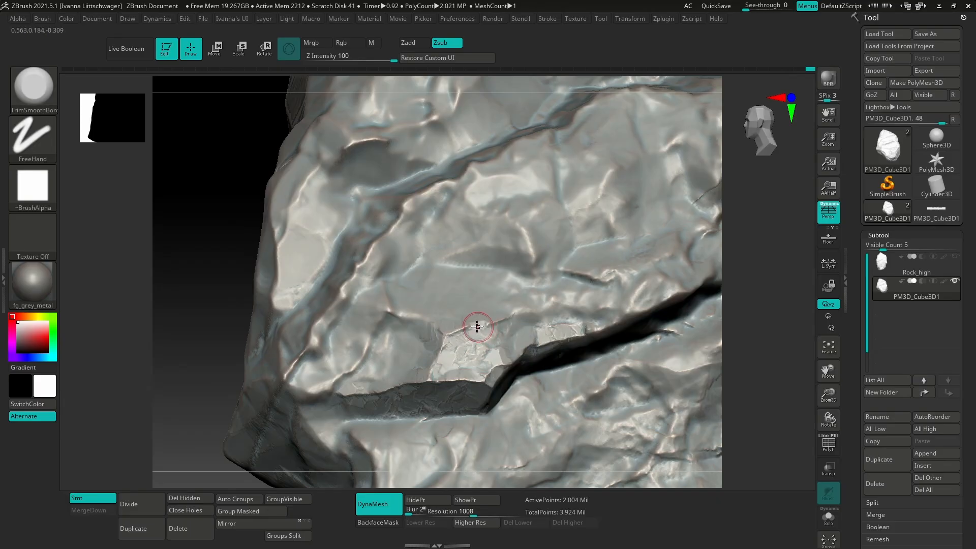
pyautogui.moveTo(477, 327)
pyautogui.mouseDown()
pyautogui.moveTo(451, 339)
pyautogui.moveTo(493, 326)
pyautogui.moveTo(486, 349)
pyautogui.moveTo(444, 354)
pyautogui.mouseUp()
pyautogui.moveTo(544, 339)
pyautogui.keyDown('alt'); pyautogui.mouseDown(button='right')
pyautogui.moveTo(515, 358)
pyautogui.moveTo(499, 320)
pyautogui.mouseUp(button='right'); pyautogui.keyUp('alt')
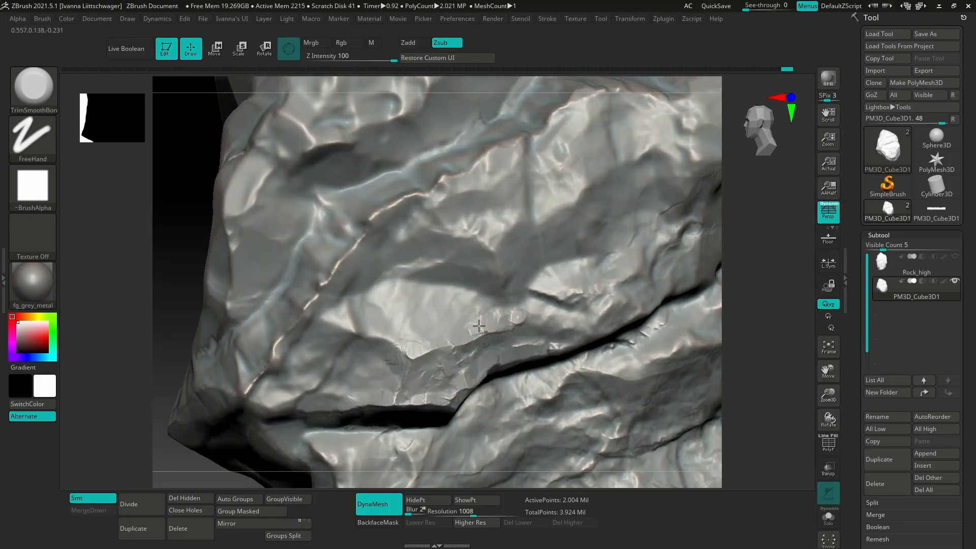
pyautogui.moveTo(518, 320)
pyautogui.mouseDown(button='right')
pyautogui.moveTo(515, 305)
pyautogui.moveTo(522, 327)
pyautogui.mouseUp(button='right')
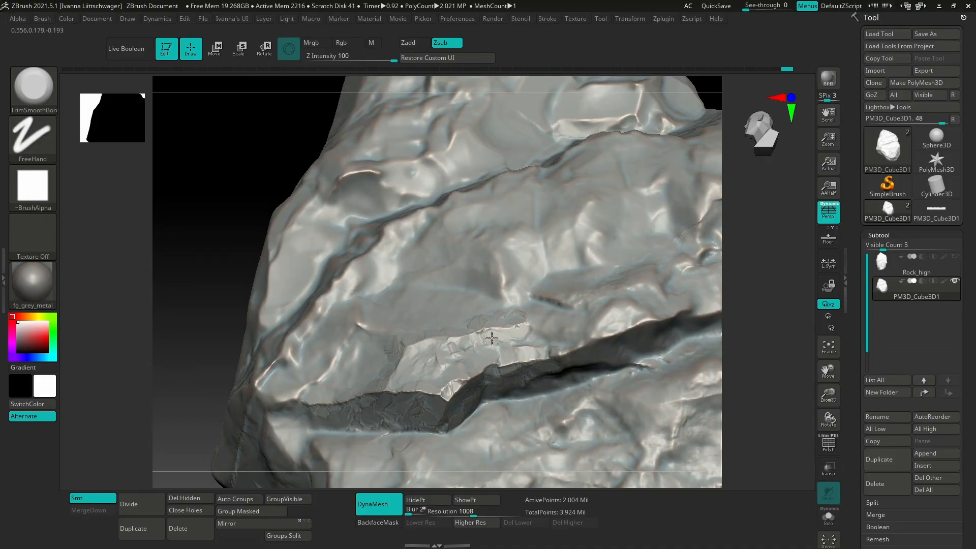
# - Trim flat facets farther along the ledge lip and smooth the rough wall inside the horizontal crack
pyautogui.moveTo(533, 330)
pyautogui.mouseDown(button='right')
pyautogui.moveTo(519, 348)
pyautogui.moveTo(528, 362)
pyautogui.moveTo(508, 351)
pyautogui.moveTo(495, 368)
pyautogui.mouseUp(button='right')
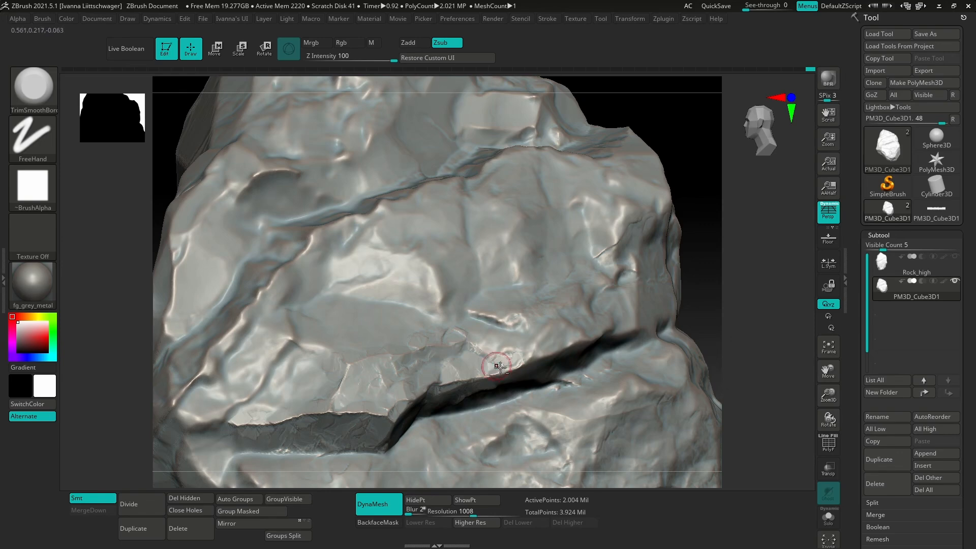
pyautogui.moveTo(493, 364); pyautogui.dragTo(551, 345, button='right')
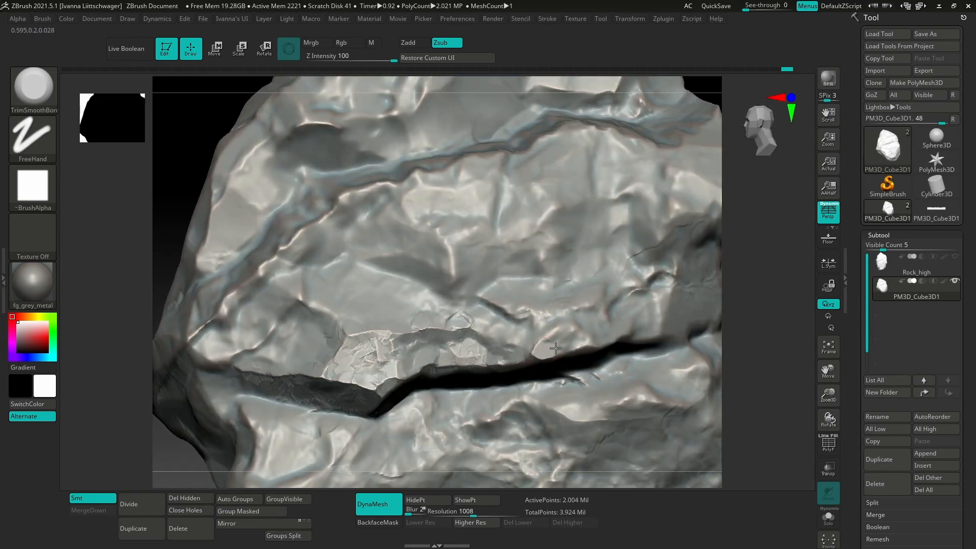
pyautogui.moveTo(544, 346); pyautogui.dragTo(575, 357, button='right')
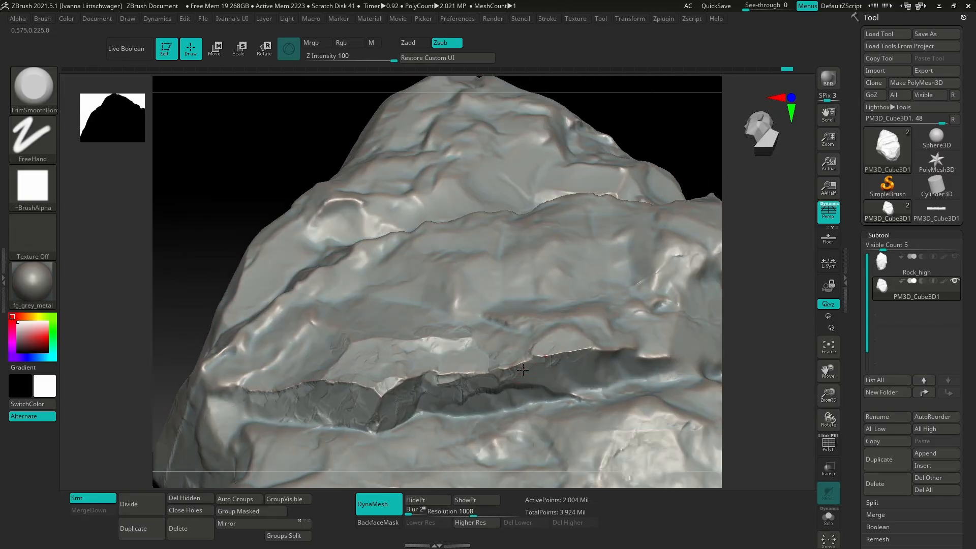
pyautogui.moveTo(516, 370); pyautogui.dragTo(548, 371, button='right')
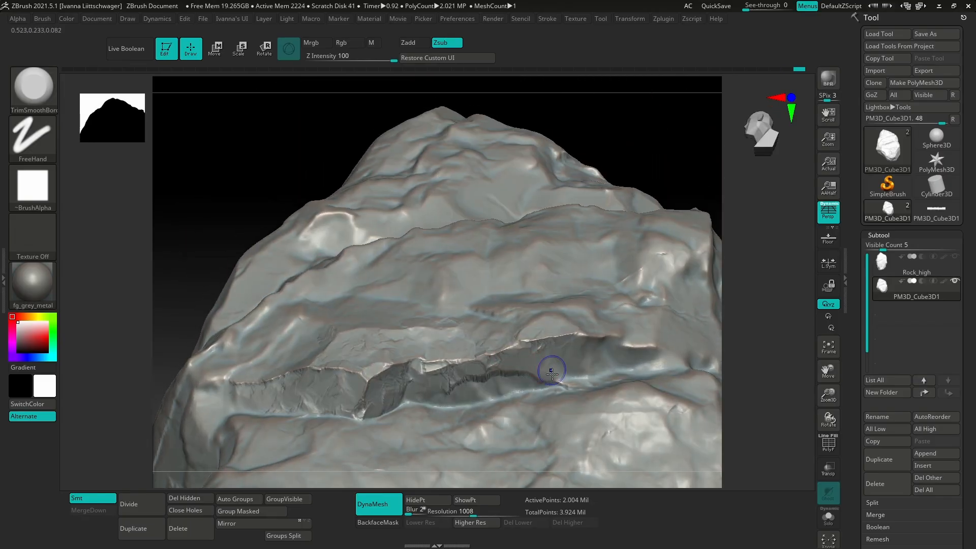
pyautogui.press('shift')
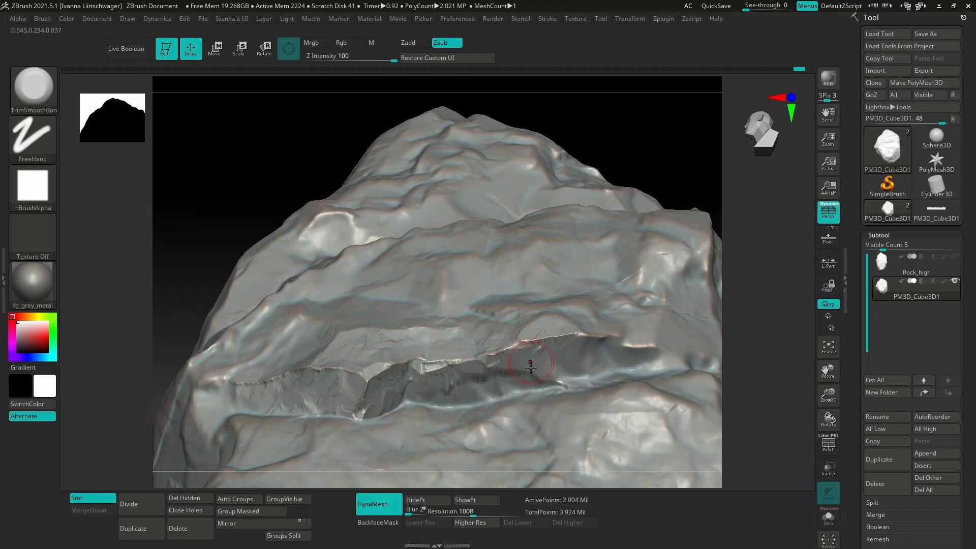
pyautogui.press('shift')
# - Adjust the brush size and carve a cluster of chipped facets above the middle of the horizontal crack
pyautogui.moveTo(471, 381)
pyautogui.mouseDown(button='right')
pyautogui.moveTo(522, 401)
pyautogui.moveTo(562, 326)
pyautogui.moveTo(586, 342)
pyautogui.moveTo(578, 314)
pyautogui.moveTo(572, 383)
pyautogui.moveTo(571, 338)
pyautogui.moveTo(548, 327)
pyautogui.moveTo(578, 335)
pyautogui.moveTo(572, 351)
pyautogui.mouseUp(button='right')
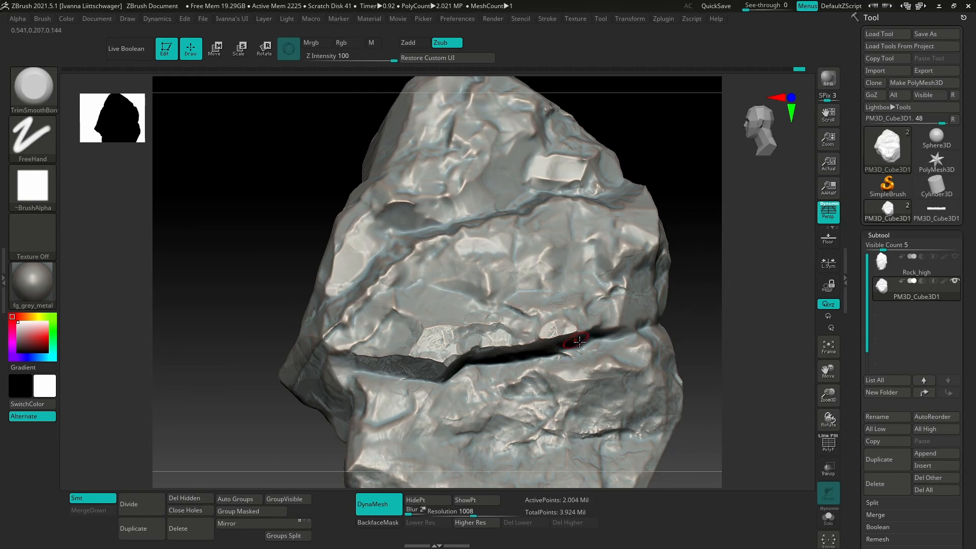
pyautogui.moveTo(580, 341)
pyautogui.mouseDown(button='right')
pyautogui.moveTo(550, 404)
pyautogui.moveTo(543, 325)
pyautogui.moveTo(579, 372)
pyautogui.moveTo(616, 366)
pyautogui.moveTo(564, 349)
pyautogui.moveTo(540, 327)
pyautogui.mouseUp(button='right')
pyautogui.press('space')
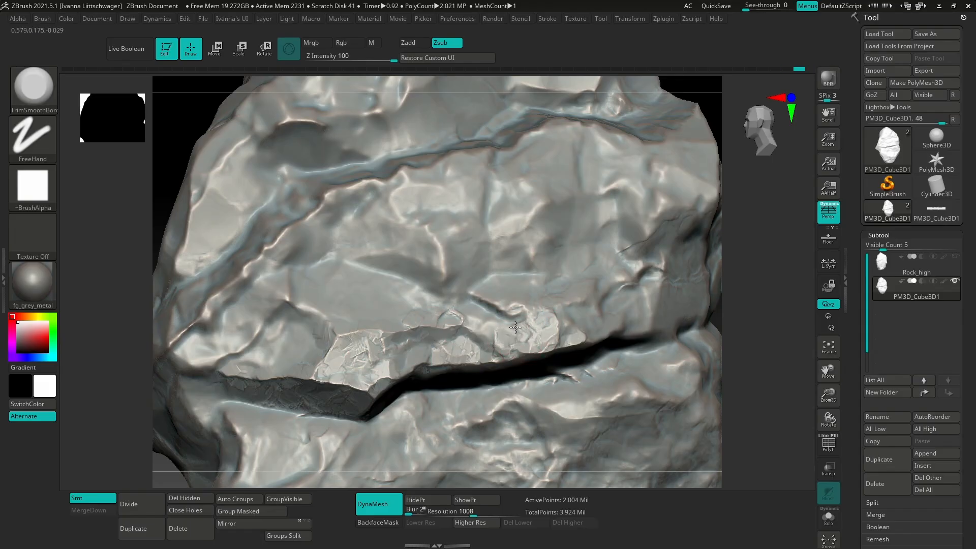
pyautogui.moveTo(495, 347)
pyautogui.mouseDown()
pyautogui.moveTo(562, 327)
pyautogui.moveTo(554, 315)
pyautogui.moveTo(570, 331)
pyautogui.moveTo(544, 340)
pyautogui.moveTo(582, 332)
pyautogui.moveTo(556, 336)
pyautogui.mouseUp()
pyautogui.keyDown('alt'); pyautogui.moveTo(559, 333); pyautogui.dragTo(540, 322, button='right'); pyautogui.keyUp('alt')
pyautogui.moveTo(540, 322); pyautogui.dragTo(475, 337)
pyautogui.moveTo(559, 375)
pyautogui.mouseDown(button='right')
pyautogui.moveTo(610, 389)
pyautogui.moveTo(601, 414)
pyautogui.moveTo(559, 373)
pyautogui.moveTo(578, 403)
pyautogui.moveTo(530, 405)
pyautogui.moveTo(543, 349)
pyautogui.moveTo(525, 376)
pyautogui.mouseUp(button='right')
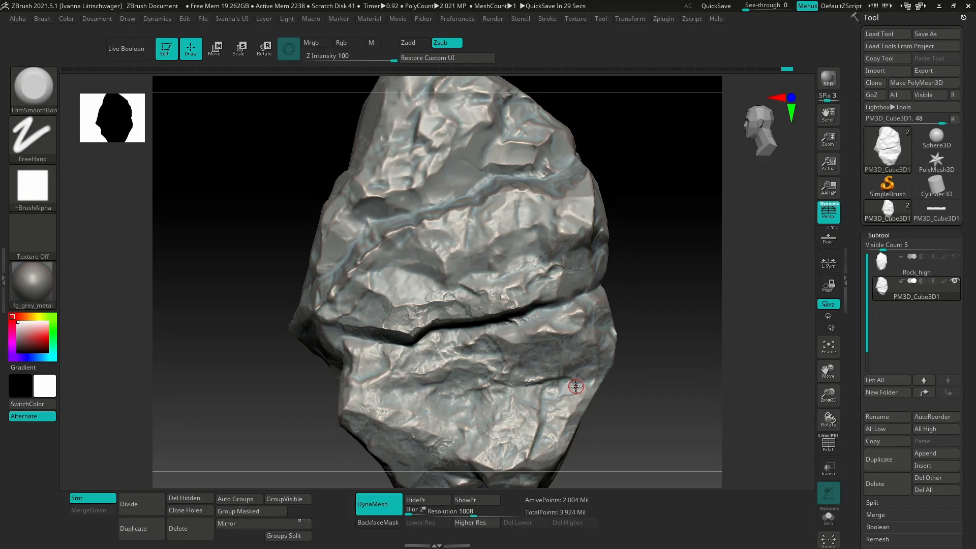
# - Examine the chipped ledge and the rock's overall shape from the front, side and above
pyautogui.moveTo(576, 386); pyautogui.dragTo(515, 364, button='right')
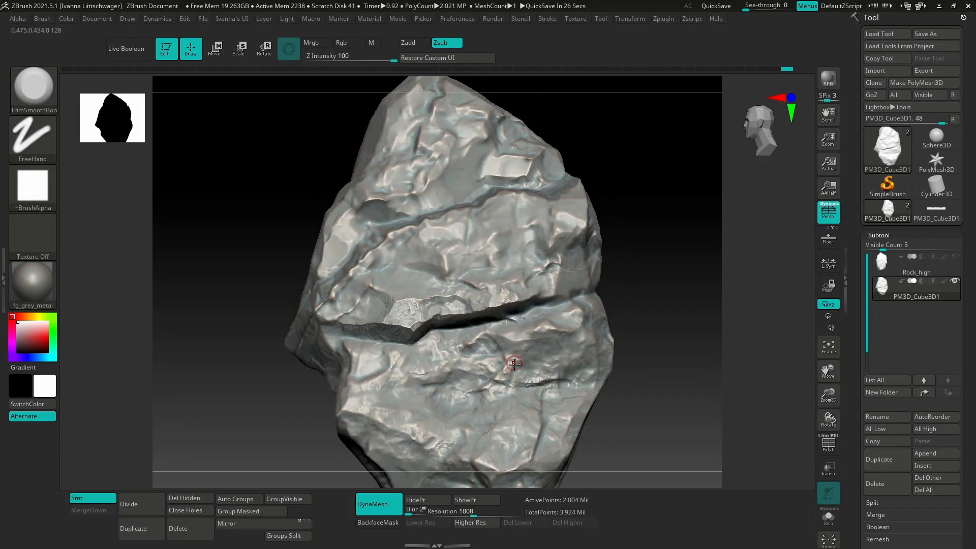
pyautogui.moveTo(523, 432); pyautogui.dragTo(471, 263, button='right')
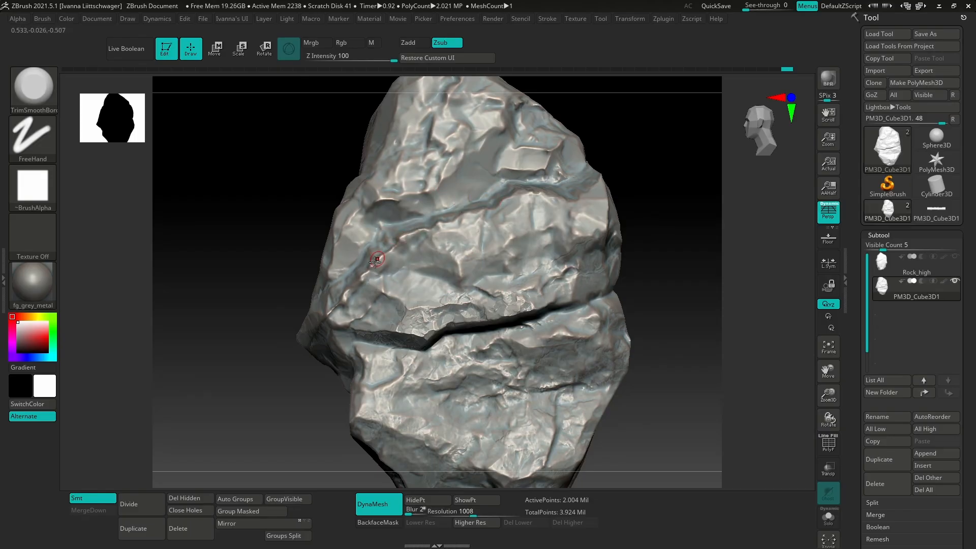
pyautogui.keyDown('alt'); pyautogui.moveTo(512, 259); pyautogui.dragTo(581, 296, button='right'); pyautogui.keyUp('alt')
pyautogui.moveTo(613, 361); pyautogui.dragTo(626, 334, button='right')
pyautogui.press('space')
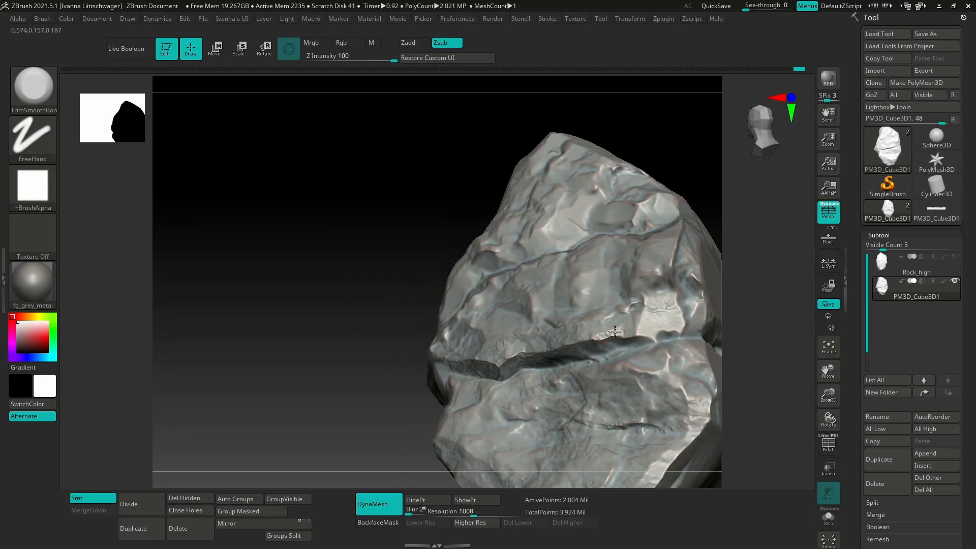
pyautogui.moveTo(614, 332); pyautogui.dragTo(624, 344, button='right')
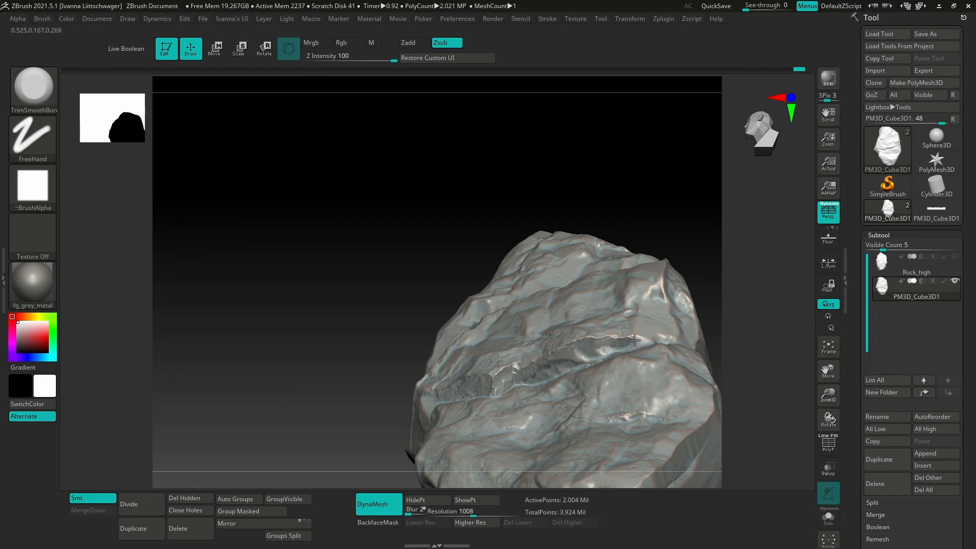
pyautogui.moveTo(605, 348); pyautogui.dragTo(594, 407, button='right')
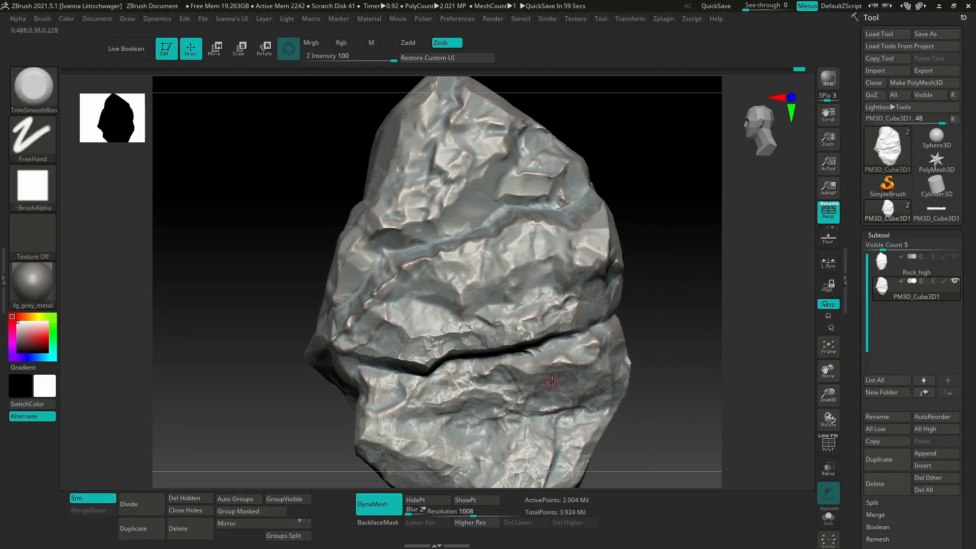
# - Trim small chips into the lower edge of the rock's upper block, above the diagonal crack
pyautogui.keyDown('alt'); pyautogui.moveTo(548, 396); pyautogui.dragTo(572, 390, button='right'); pyautogui.keyUp('alt')
pyautogui.keyDown('alt'); pyautogui.moveTo(513, 324); pyautogui.dragTo(539, 360, button='right'); pyautogui.keyUp('alt')
pyautogui.rightClick(506, 307)
pyautogui.moveTo(497, 297); pyautogui.dragTo(493, 302)
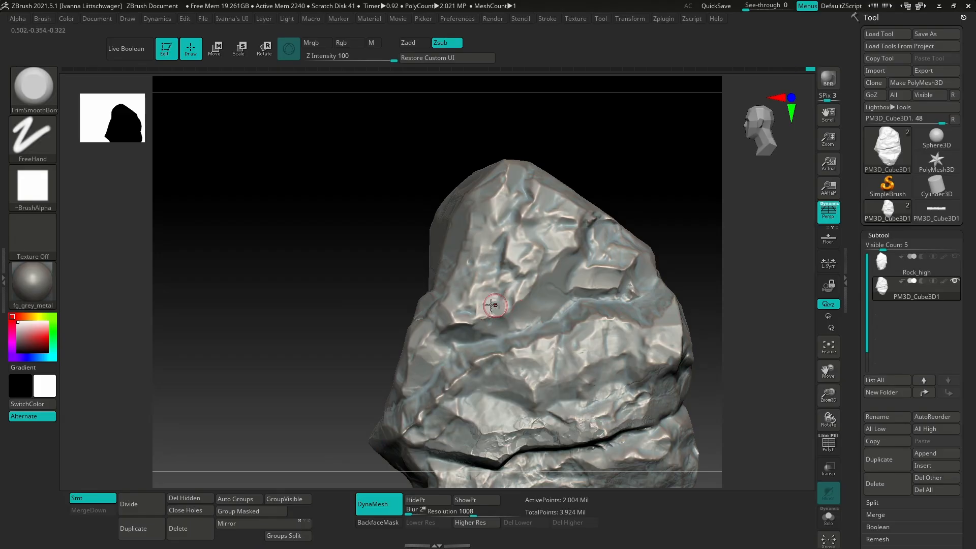
pyautogui.keyDown('alt'); pyautogui.moveTo(518, 303); pyautogui.dragTo(560, 416, button='right'); pyautogui.keyUp('alt')
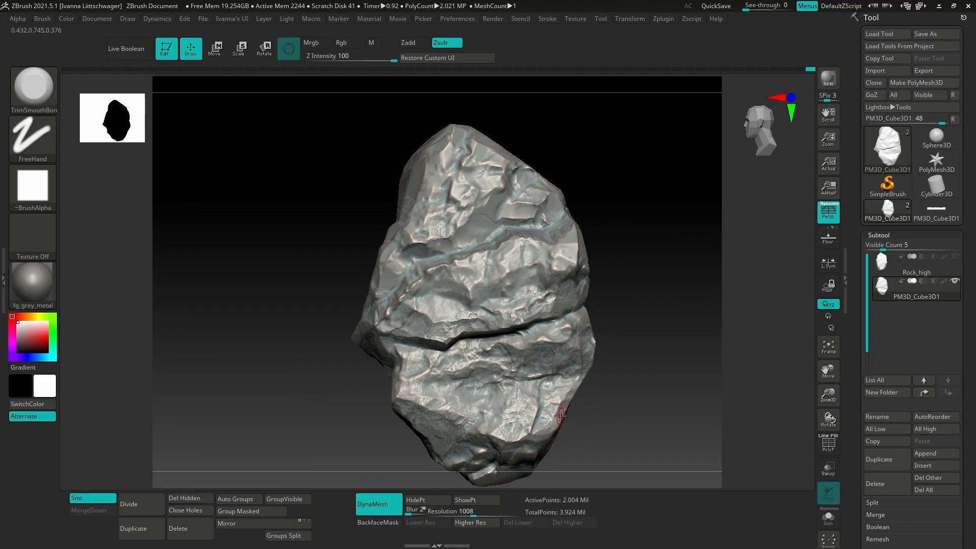
# - Switch to the sculpted wooden beam tool and examine its wood grain on the side and end faces
pyautogui.click(936, 210)
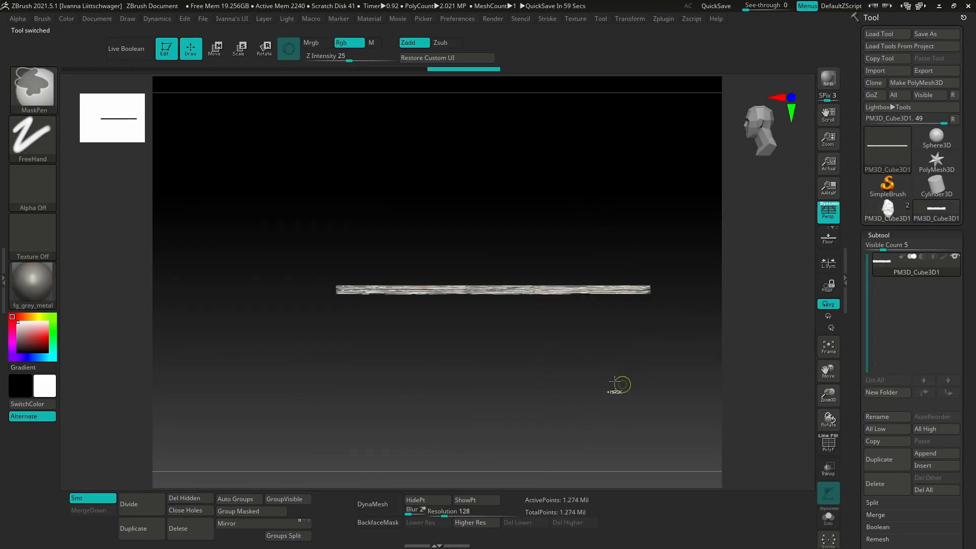
pyautogui.moveTo(620, 383)
pyautogui.mouseDown(button='right')
pyautogui.moveTo(587, 348)
pyautogui.moveTo(499, 375)
pyautogui.moveTo(544, 370)
pyautogui.moveTo(557, 356)
pyautogui.moveTo(578, 363)
pyautogui.moveTo(588, 429)
pyautogui.mouseUp(button='right')
pyautogui.moveTo(547, 397); pyautogui.dragTo(558, 446, button='right')
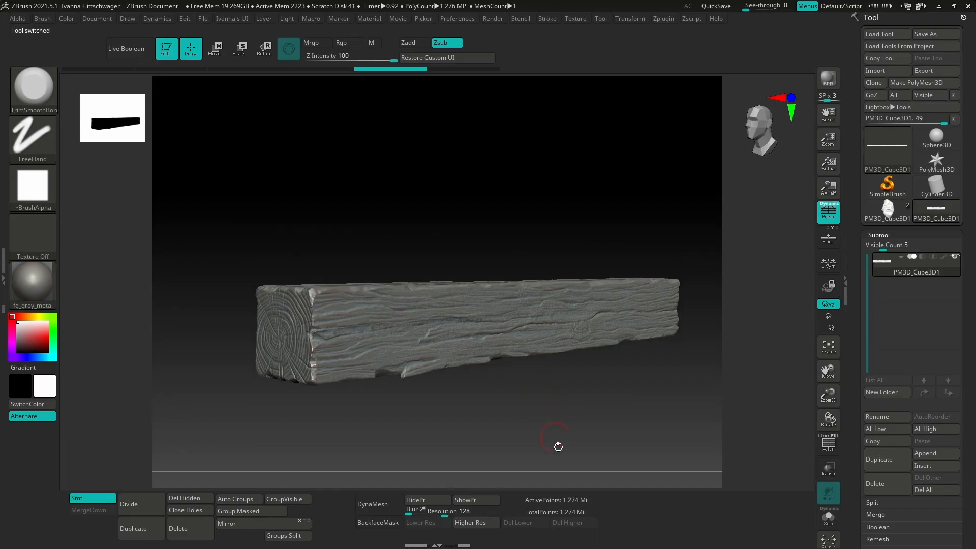
pyautogui.moveTo(502, 430); pyautogui.dragTo(559, 374, button='right')
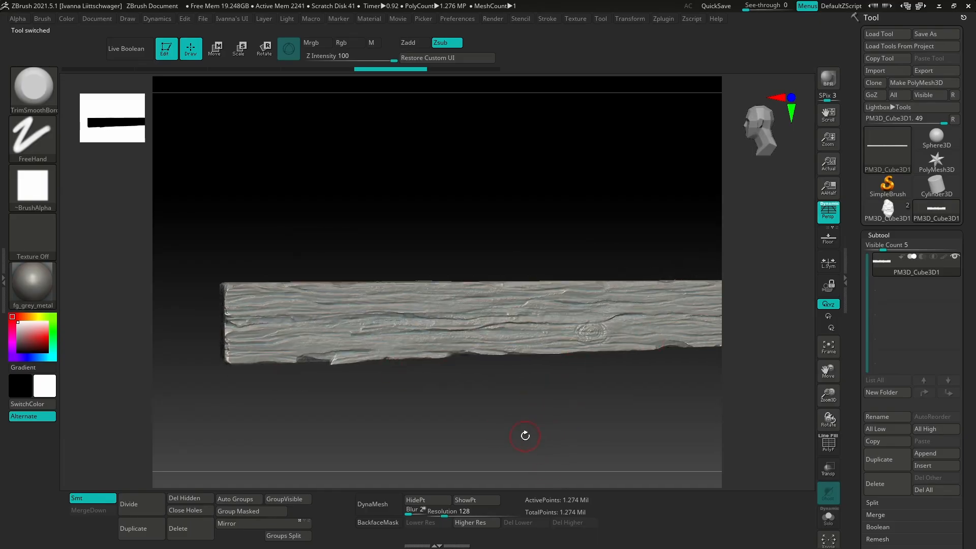
pyautogui.moveTo(492, 402); pyautogui.dragTo(503, 405, button='right')
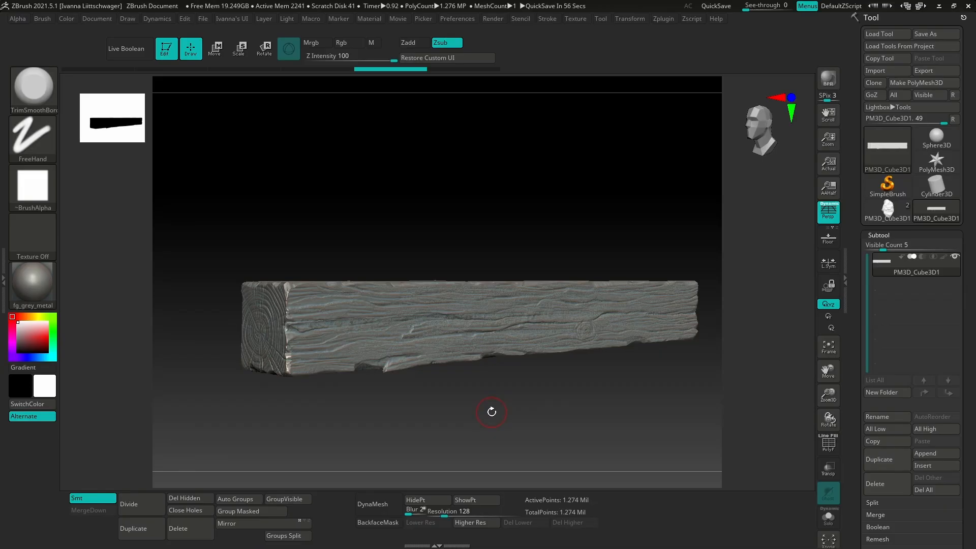
# - Append a cube as a new subtool and hide the sculpted wooden beam
pyautogui.click(936, 453)
pyautogui.click(536, 380)
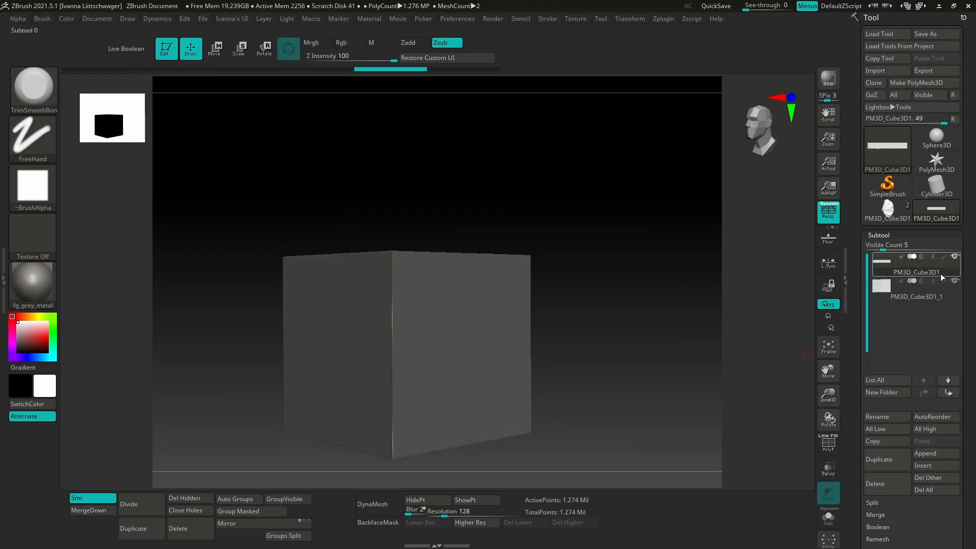
pyautogui.click(953, 257)
pyautogui.keyDown('shift'); pyautogui.moveTo(614, 381); pyautogui.dragTo(522, 403); pyautogui.keyUp('shift')
# - Select the appended cube and scale it into a long, thin beam with the transform gizmo
pyautogui.press('w')
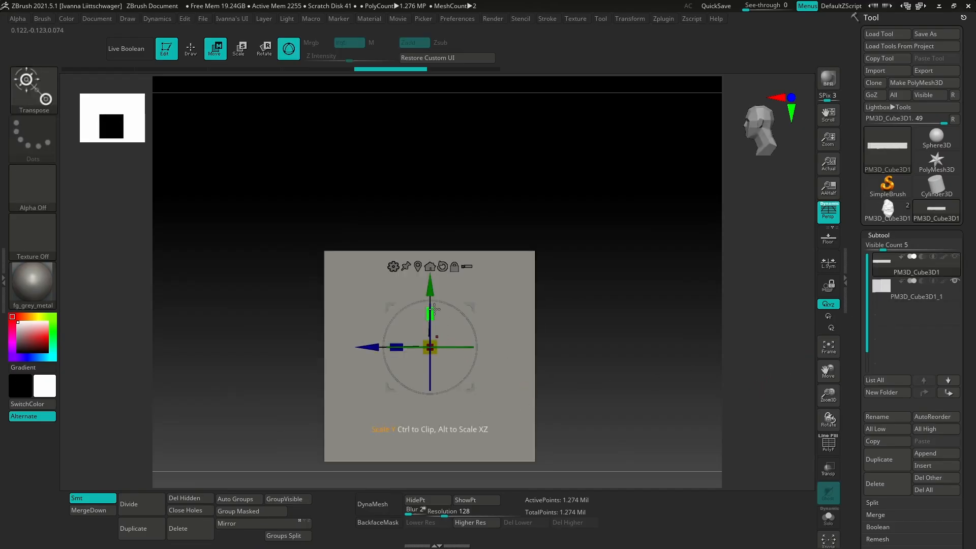
pyautogui.keyDown('alt'); pyautogui.click(488, 291); pyautogui.keyUp('alt')
pyautogui.moveTo(432, 319); pyautogui.dragTo(435, 410)
pyautogui.moveTo(440, 302); pyautogui.dragTo(453, 335, button='right')
pyautogui.moveTo(453, 336); pyautogui.dragTo(512, 380)
pyautogui.keyDown('ctrl'); pyautogui.moveTo(512, 379); pyautogui.dragTo(621, 417, button='right'); pyautogui.keyUp('ctrl')
pyautogui.keyDown('alt'); pyautogui.moveTo(523, 424); pyautogui.dragTo(605, 442, button='right'); pyautogui.keyUp('alt')
# - Try to DynaMesh the beam-shaped cube at resolution 128, and undo it
pyautogui.hotkey('shift', 'f')
pyautogui.hotkey('shift', 'f')
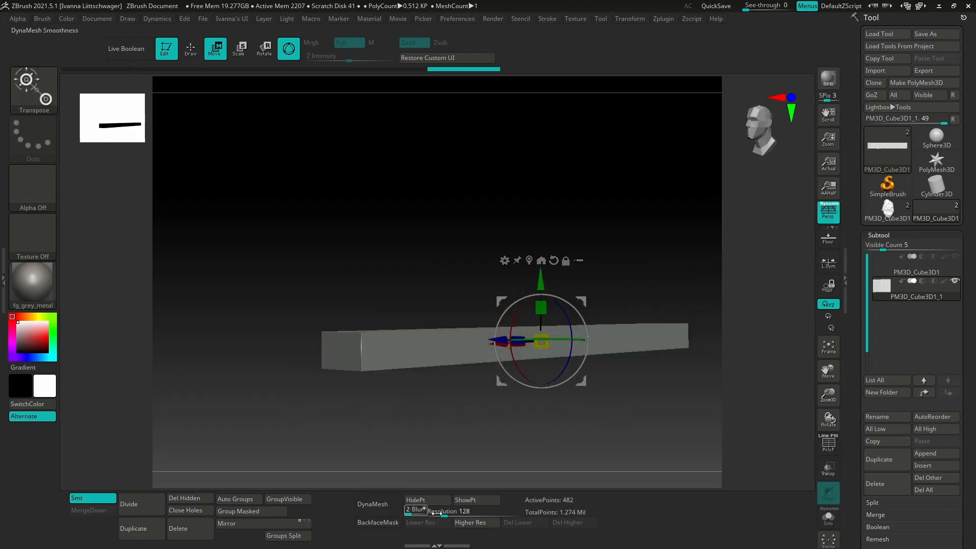
pyautogui.click(373, 504)
pyautogui.moveTo(558, 438); pyautogui.dragTo(502, 432, button='right')
pyautogui.hotkey('ctrl', 'z')
# - DynaMesh the beam-shaped cube at resolution 376 and check its polygon density with the polyframe display
pyautogui.moveTo(445, 513); pyautogui.dragTo(456, 514)
pyautogui.click(392, 505)
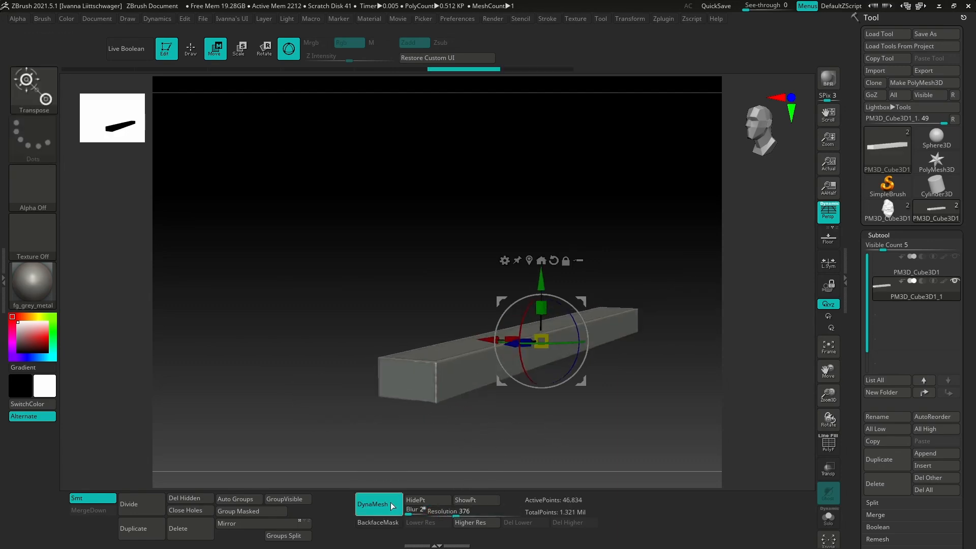
pyautogui.keyDown('shift'); pyautogui.moveTo(658, 381); pyautogui.dragTo(510, 375, button='right'); pyautogui.keyUp('shift')
pyautogui.hotkey('shift', 'f')
pyautogui.hotkey('shift', 'f')
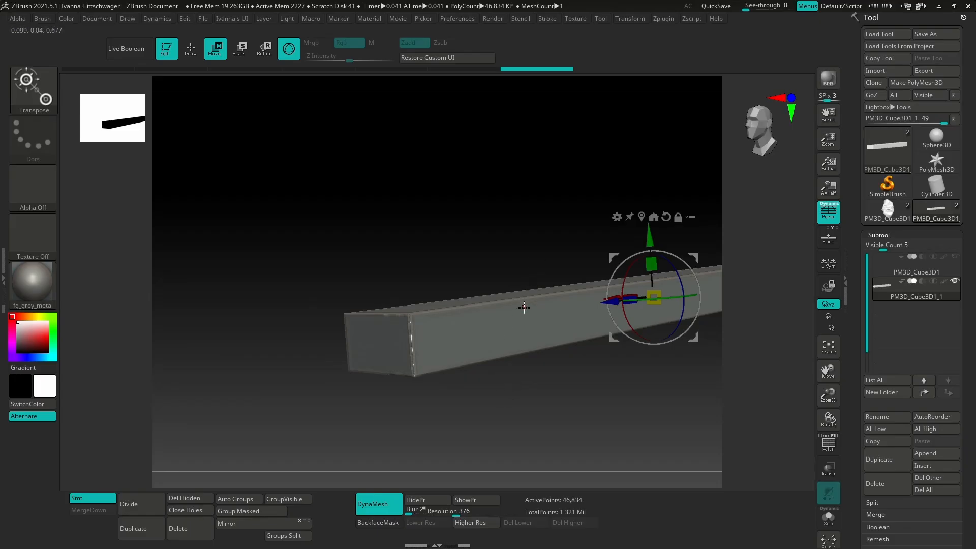
# - Switch from the transform gizmo to the TrimSmoothBorder sculpting brush
pyautogui.press('b')
pyautogui.press('b')
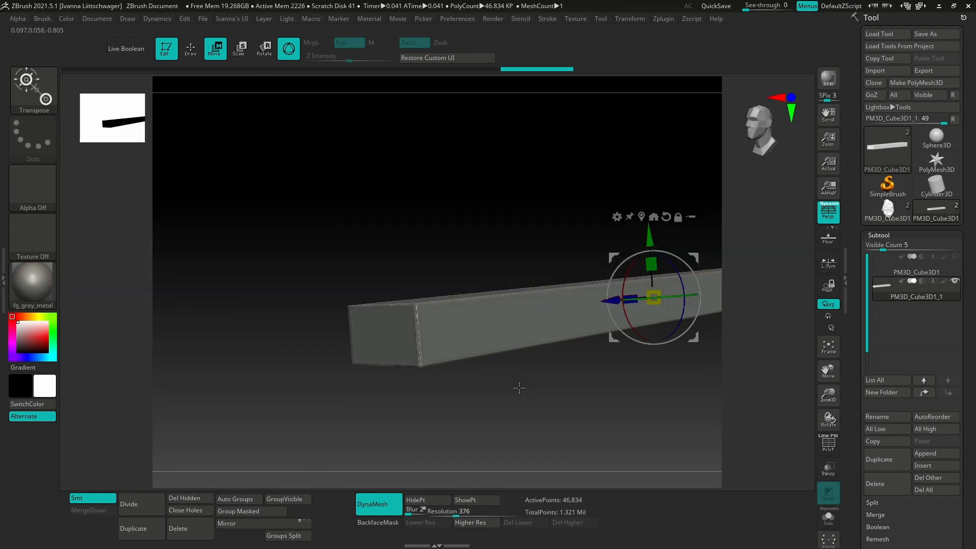
pyautogui.press('b')
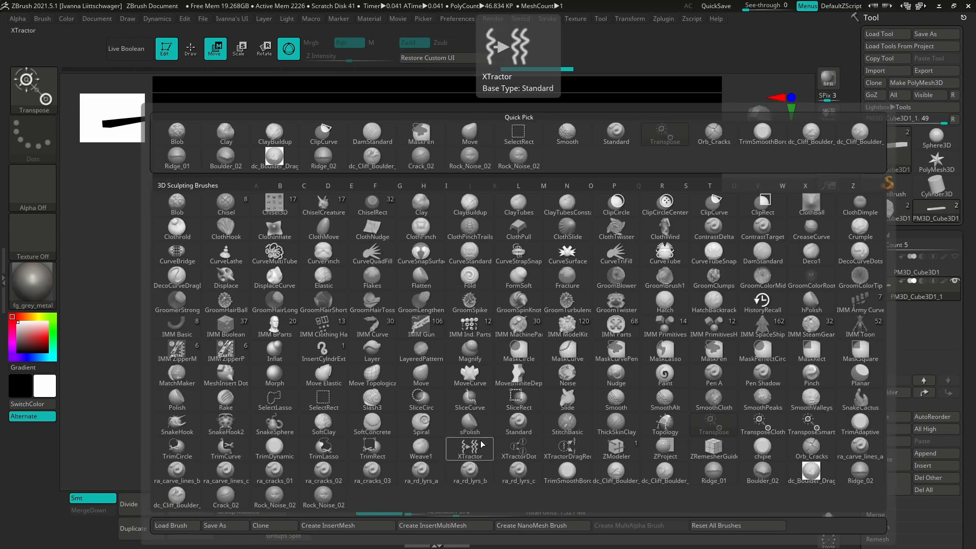
pyautogui.press('b')
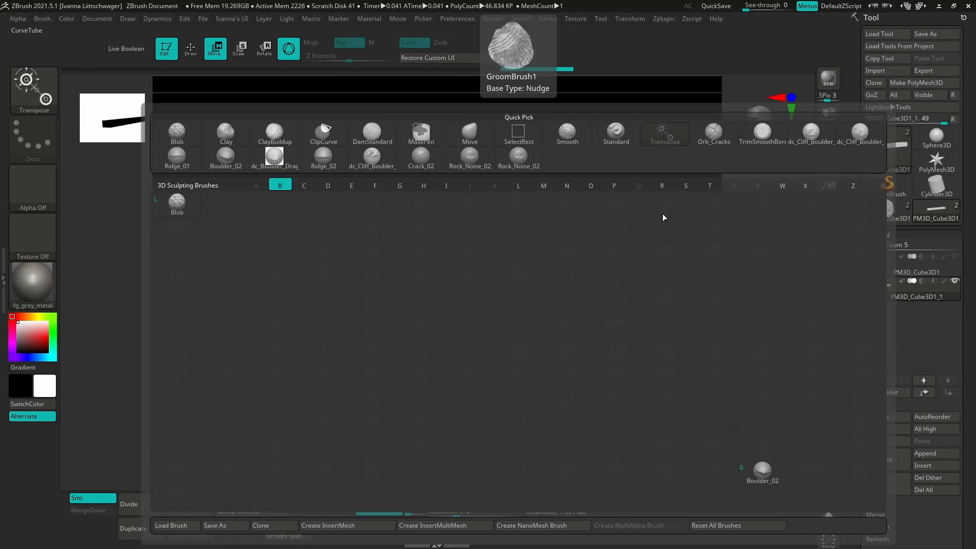
pyautogui.press('b')
pyautogui.press('t')
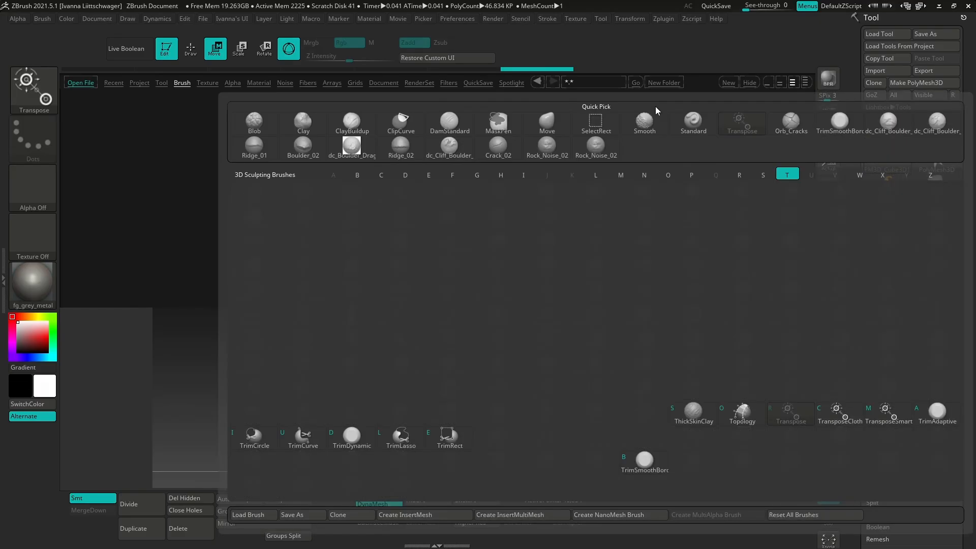
pyautogui.press('s')
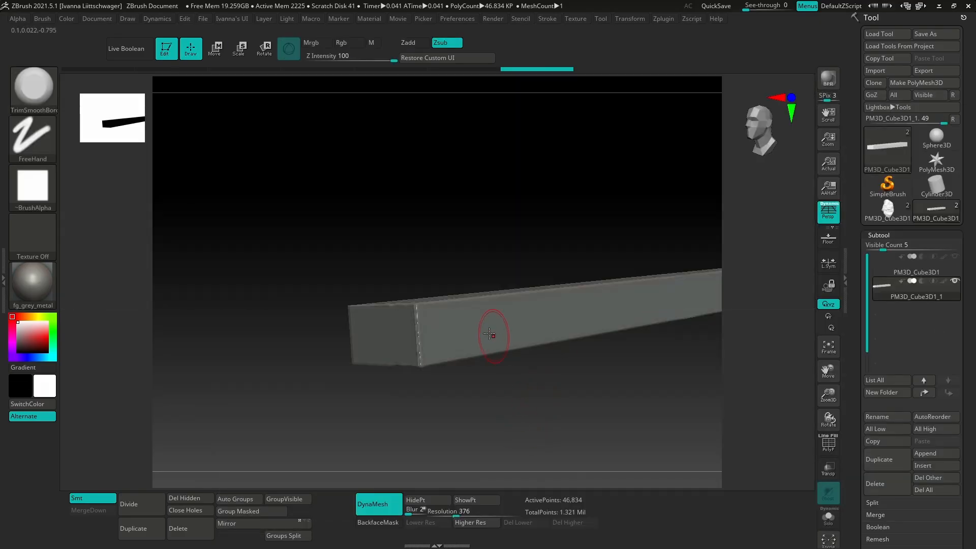
# - Trim the sharp corners and edges at one end of the beam with the TrimSmoothBorder brush
pyautogui.press('space')
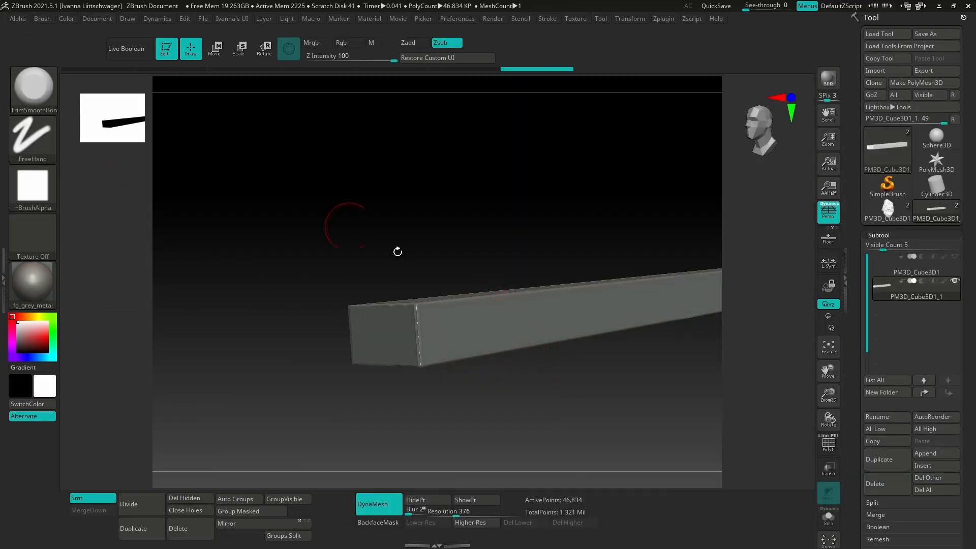
pyautogui.moveTo(399, 250)
pyautogui.mouseDown()
pyautogui.moveTo(447, 298)
pyautogui.moveTo(414, 304)
pyautogui.moveTo(429, 307)
pyautogui.moveTo(412, 345)
pyautogui.moveTo(593, 250)
pyautogui.moveTo(557, 269)
pyautogui.mouseUp()
pyautogui.press('space')
pyautogui.moveTo(556, 268)
pyautogui.mouseDown(button='right')
pyautogui.moveTo(421, 348)
pyautogui.moveTo(393, 390)
pyautogui.moveTo(412, 366)
pyautogui.moveTo(442, 359)
pyautogui.moveTo(430, 351)
pyautogui.mouseUp(button='right')
pyautogui.moveTo(430, 365); pyautogui.dragTo(429, 339)
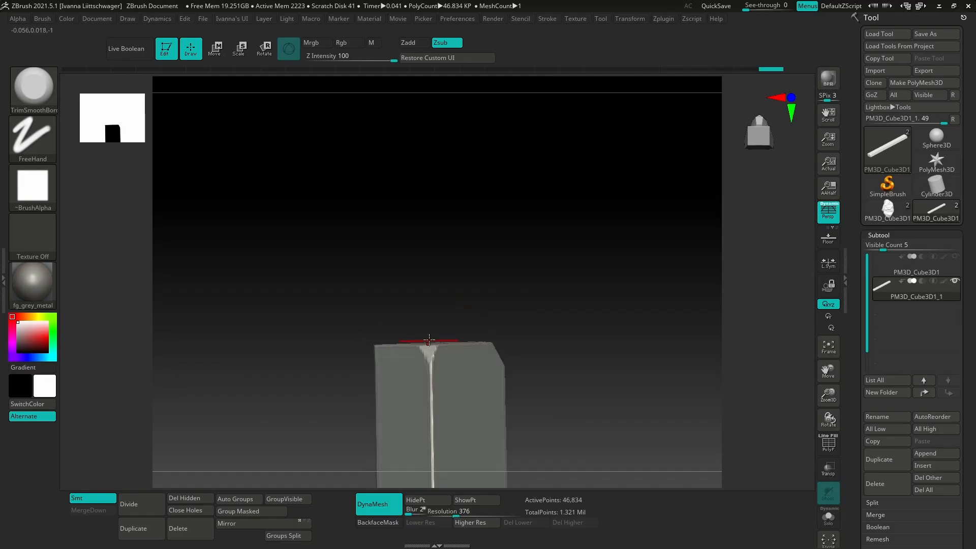
# - Undo the latest trimming strokes at the beam's end
pyautogui.moveTo(448, 345)
pyautogui.mouseDown(button='right')
pyautogui.moveTo(483, 326)
pyautogui.moveTo(401, 316)
pyautogui.mouseUp(button='right')
pyautogui.hotkey('ctrl', 'z')
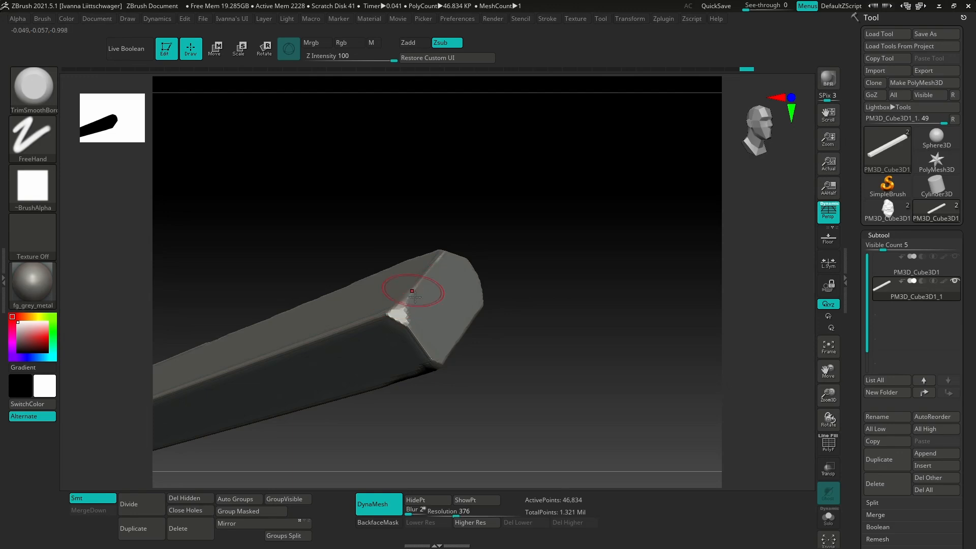
pyautogui.hotkey('ctrl', 'z')
pyautogui.moveTo(421, 345)
pyautogui.mouseDown(button='right')
pyautogui.moveTo(563, 353)
pyautogui.moveTo(608, 340)
pyautogui.mouseUp(button='right')
pyautogui.hotkey('ctrl', 'z')
pyautogui.hotkey('ctrl', 'z')
pyautogui.hotkey('ctrl', 'z')
pyautogui.hotkey('ctrl', 'z')
pyautogui.hotkey('ctrl', 'z')
pyautogui.hotkey('ctrl', 'z')
pyautogui.hotkey('ctrl', 'z')
pyautogui.hotkey('ctrl', 'z')
pyautogui.hotkey('ctrl', 'z')
pyautogui.hotkey('ctrl', 'z')
pyautogui.hotkey('ctrl', 'z')
pyautogui.hotkey('ctrl', 'z')
pyautogui.hotkey('ctrl', 'z')
pyautogui.hotkey('ctrl', 'z')
pyautogui.hotkey('ctrl', 'z')
pyautogui.hotkey('ctrl', 'z')
pyautogui.hotkey('ctrl', 'z')
pyautogui.hotkey('ctrl', 'z')
pyautogui.hotkey('ctrl', 'z')
pyautogui.hotkey('ctrl', 'z')
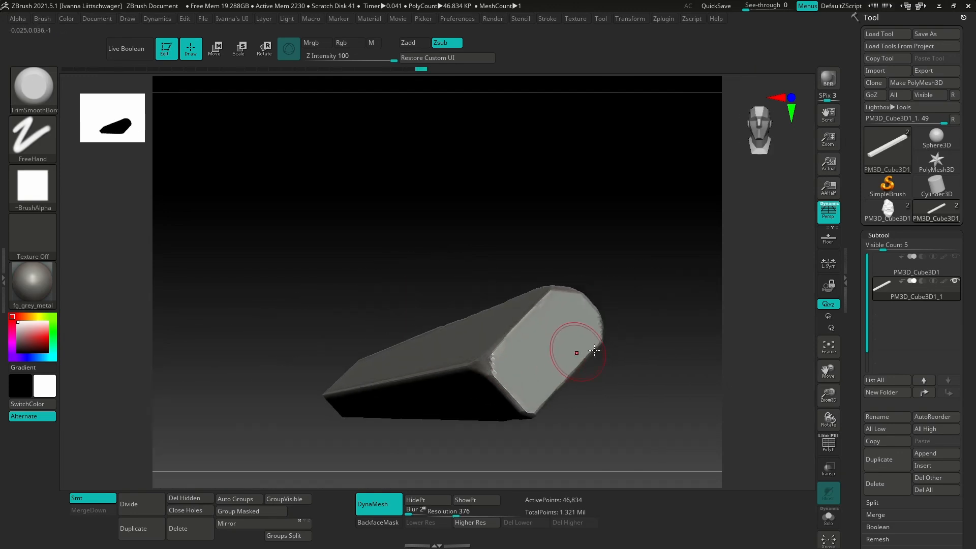
# - Trim the sharp corners at the opposite end of the beam with short TrimSmoothBorder strokes
pyautogui.moveTo(668, 350)
pyautogui.keyDown('alt'); pyautogui.mouseDown(button='right')
pyautogui.moveTo(412, 356)
pyautogui.moveTo(449, 368)
pyautogui.moveTo(448, 346)
pyautogui.moveTo(664, 354)
pyautogui.moveTo(542, 344)
pyautogui.mouseUp(button='right'); pyautogui.keyUp('alt')
pyautogui.moveTo(542, 346); pyautogui.dragTo(537, 343)
pyautogui.moveTo(545, 345); pyautogui.dragTo(539, 341)
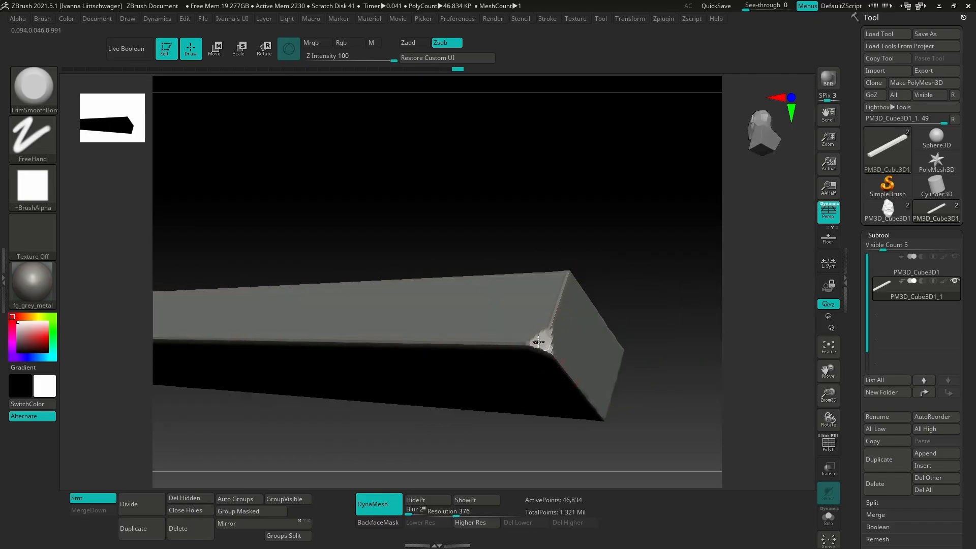
pyautogui.moveTo(548, 324); pyautogui.dragTo(559, 319, button='right')
pyautogui.moveTo(563, 274); pyautogui.dragTo(568, 278)
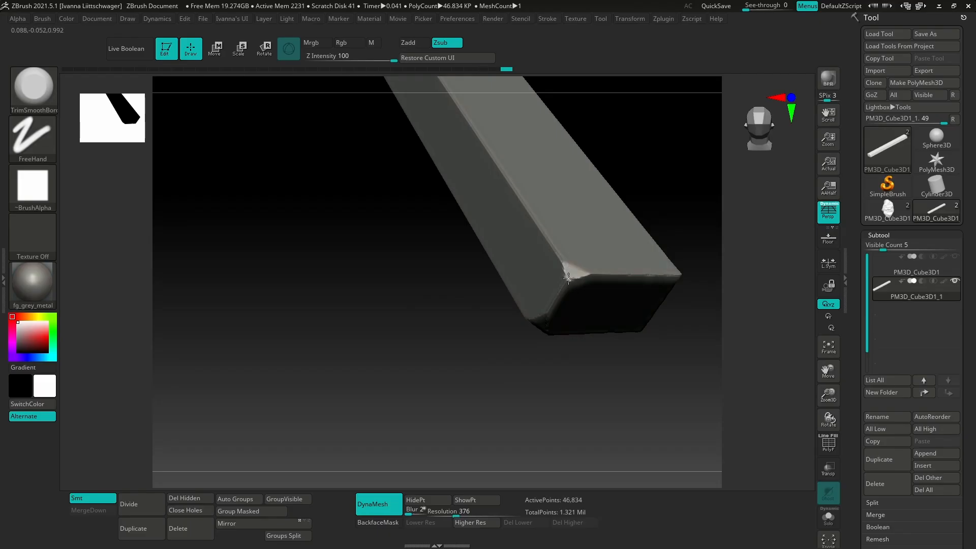
pyautogui.moveTo(553, 308); pyautogui.dragTo(512, 345, button='right')
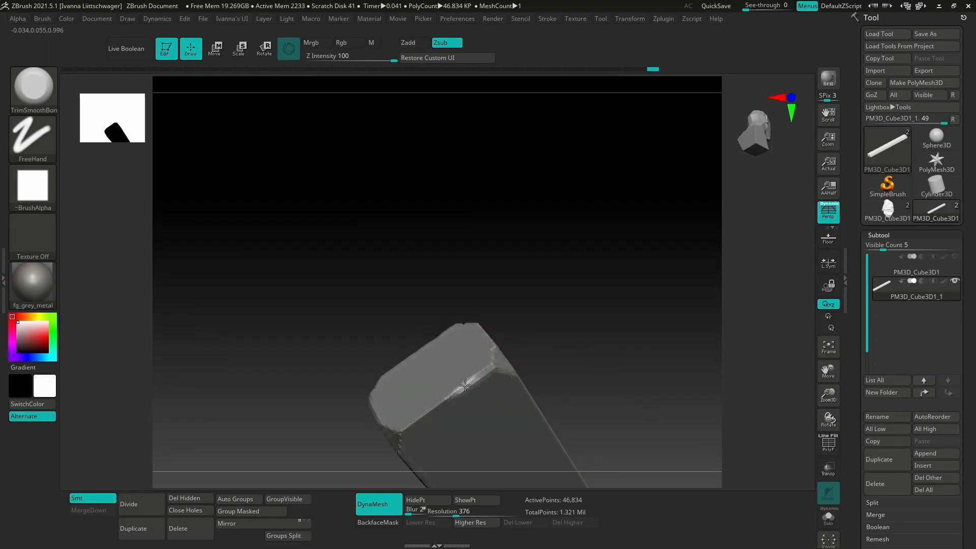
# - Chip uneven notches into the edges around the beam's end face with the TrimSmoothBorder brush
pyautogui.moveTo(465, 385); pyautogui.dragTo(446, 356, button='right')
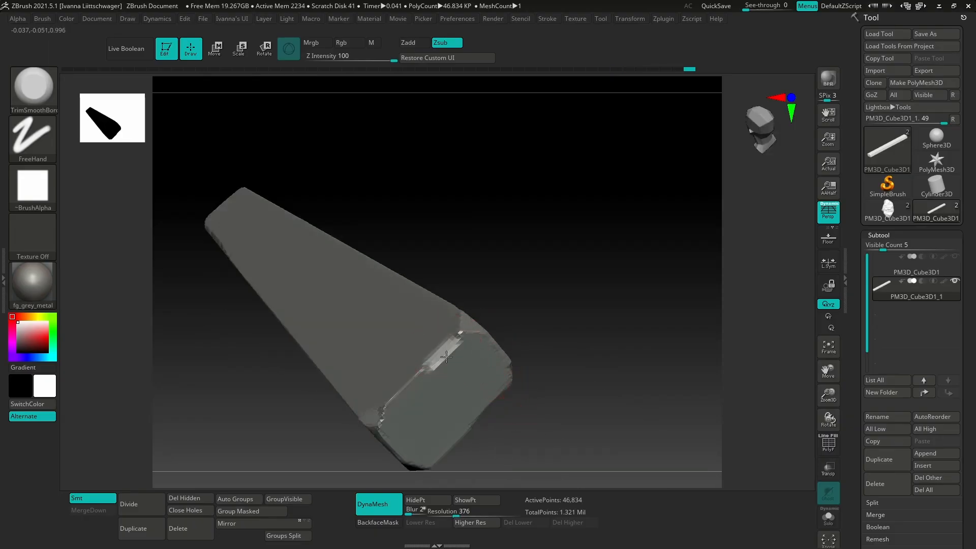
pyautogui.moveTo(427, 371)
pyautogui.mouseDown()
pyautogui.moveTo(397, 396)
pyautogui.moveTo(461, 340)
pyautogui.mouseUp()
pyautogui.moveTo(461, 339); pyautogui.dragTo(477, 358, button='right')
pyautogui.moveTo(503, 422)
pyautogui.mouseDown()
pyautogui.moveTo(495, 407)
pyautogui.moveTo(513, 386)
pyautogui.mouseUp()
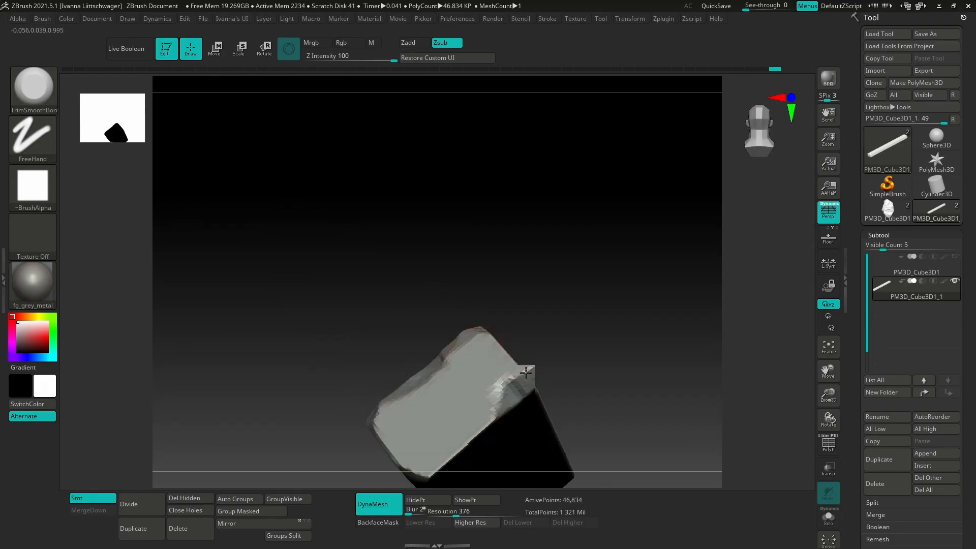
pyautogui.moveTo(421, 456)
pyautogui.keyDown('alt'); pyautogui.mouseDown(button='right')
pyautogui.moveTo(543, 336)
pyautogui.moveTo(572, 321)
pyautogui.mouseUp(button='right'); pyautogui.keyUp('alt')
pyautogui.moveTo(584, 311); pyautogui.dragTo(553, 335)
# - Choose MaskLasso and mask the whole beam except a thin sliver along the middle of one long edge
pyautogui.moveTo(553, 336)
pyautogui.mouseDown(button='right')
pyautogui.moveTo(565, 398)
pyautogui.moveTo(554, 181)
pyautogui.moveTo(519, 368)
pyautogui.moveTo(510, 342)
pyautogui.moveTo(533, 344)
pyautogui.moveTo(538, 375)
pyautogui.moveTo(540, 298)
pyautogui.moveTo(571, 302)
pyautogui.moveTo(534, 325)
pyautogui.moveTo(541, 409)
pyautogui.mouseUp(button='right')
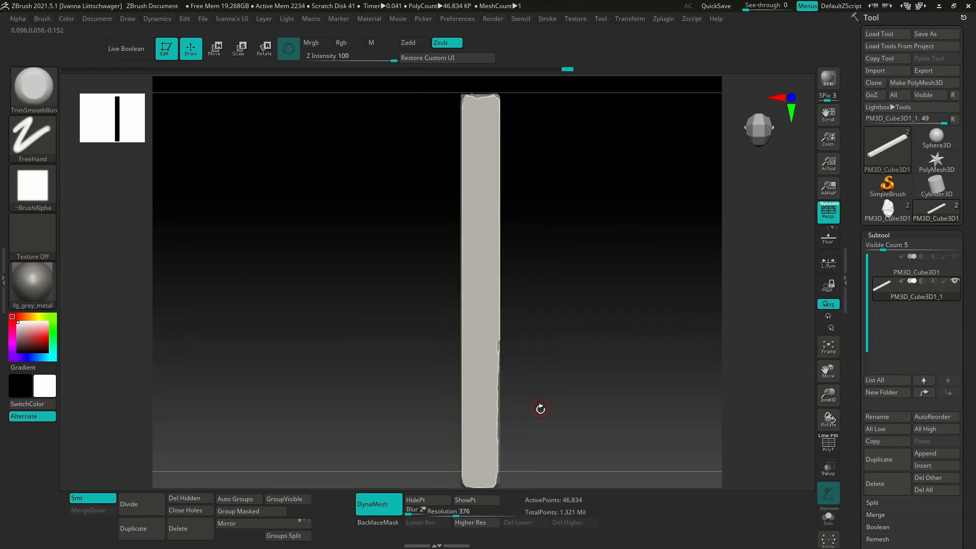
pyautogui.press('b')
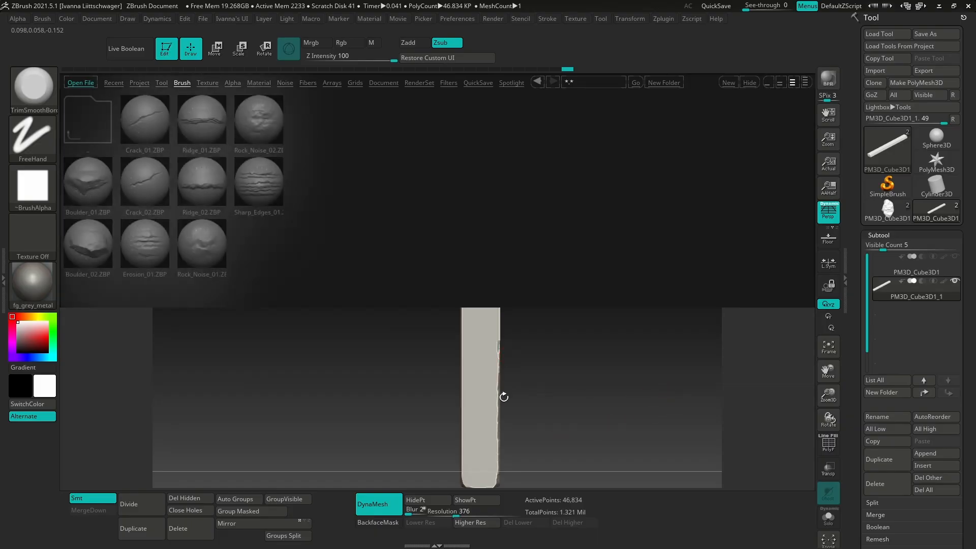
pyautogui.press('Escape')
pyautogui.press('b')
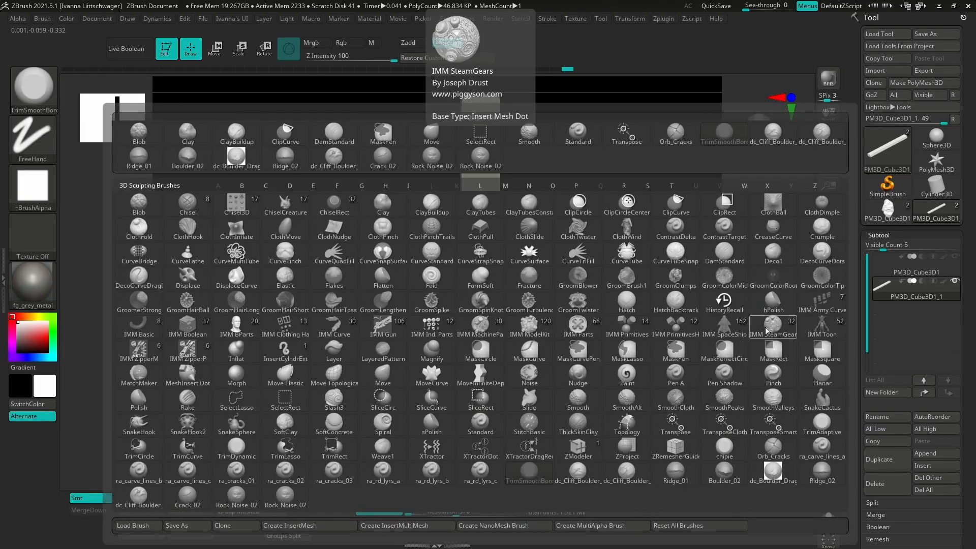
pyautogui.click(625, 359)
pyautogui.click(589, 374)
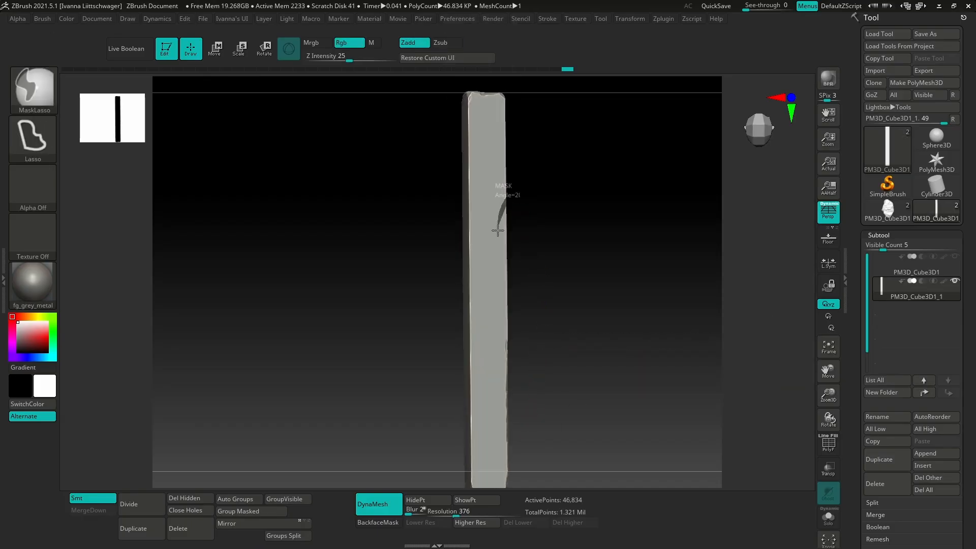
pyautogui.moveTo(509, 331)
pyautogui.keyDown('ctrl'); pyautogui.mouseDown()
pyautogui.moveTo(566, 305)
pyautogui.moveTo(543, 377)
pyautogui.moveTo(496, 373)
pyautogui.moveTo(505, 370)
pyautogui.mouseUp(); pyautogui.keyUp('ctrl')
pyautogui.keyDown('ctrl'); pyautogui.click(549, 292); pyautogui.keyUp('ctrl')
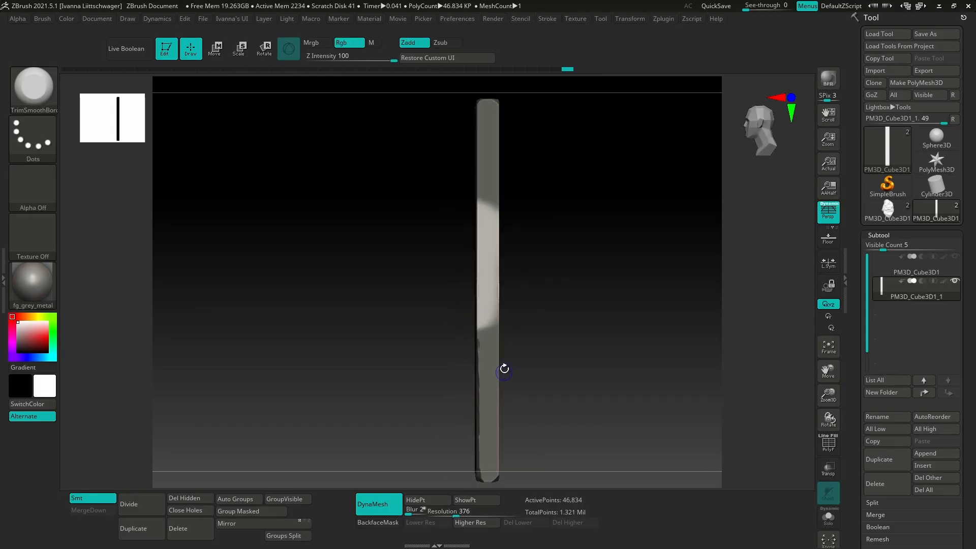
pyautogui.moveTo(511, 200)
pyautogui.keyDown('ctrl'); pyautogui.mouseDown()
pyautogui.moveTo(477, 203)
pyautogui.moveTo(481, 291)
pyautogui.moveTo(513, 358)
pyautogui.moveTo(543, 365)
pyautogui.mouseUp(); pyautogui.keyUp('ctrl')
pyautogui.keyDown('ctrl'); pyautogui.click(542, 365); pyautogui.keyUp('ctrl')
# - Move and rotate the unmasked sliver outward into a protruding splinter with the gizmo, and clear the mask
pyautogui.press('w')
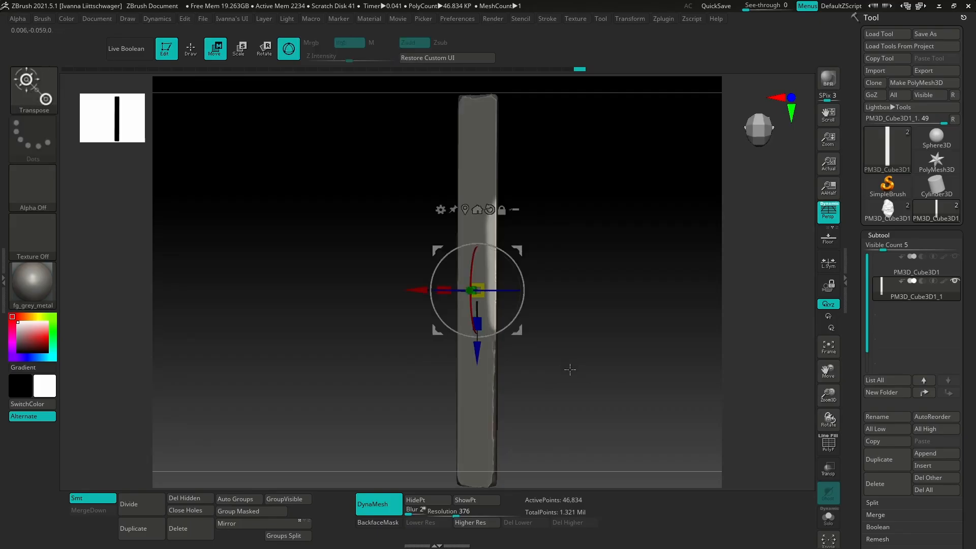
pyautogui.moveTo(524, 280); pyautogui.dragTo(536, 277)
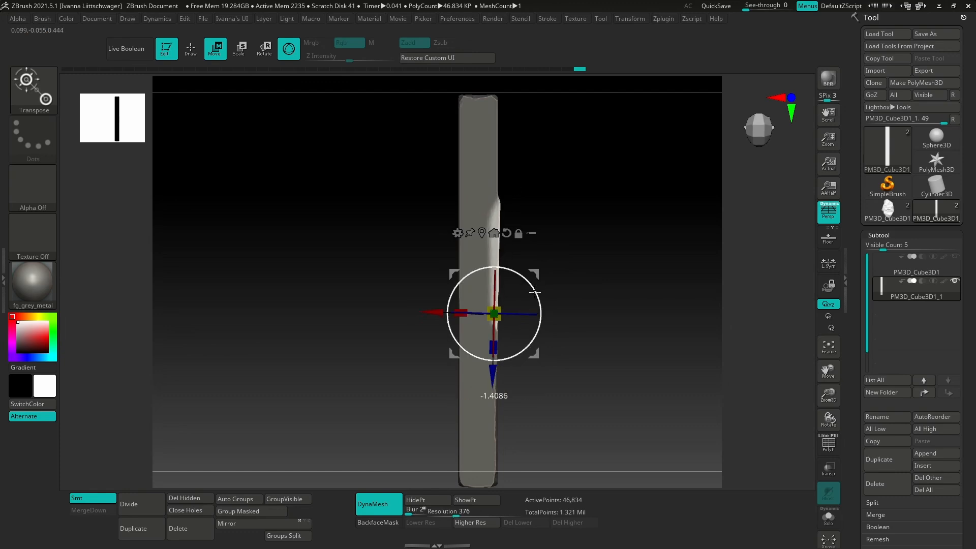
pyautogui.moveTo(490, 378); pyautogui.dragTo(490, 371)
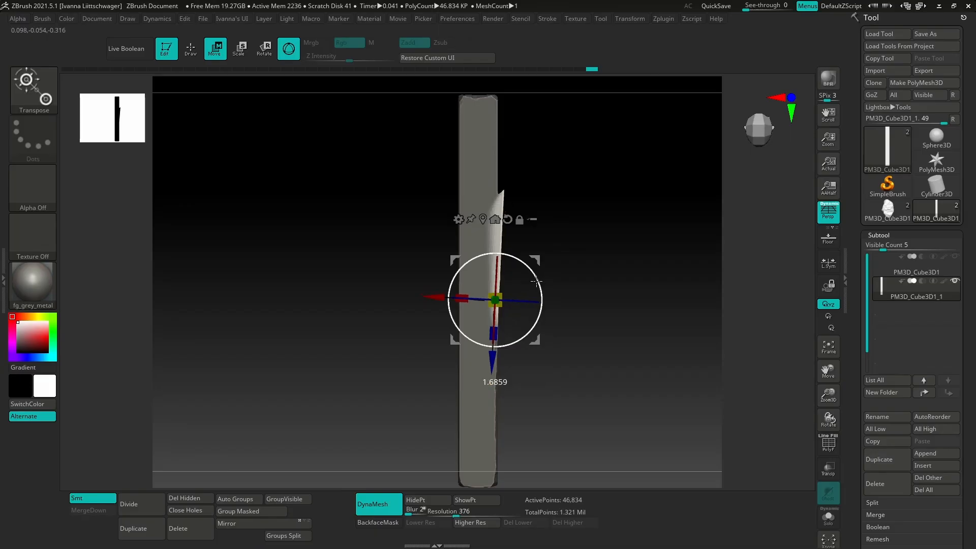
pyautogui.moveTo(574, 272)
pyautogui.mouseDown()
pyautogui.moveTo(480, 275)
pyautogui.moveTo(578, 269)
pyautogui.mouseUp()
pyautogui.keyDown('alt'); pyautogui.moveTo(588, 382); pyautogui.dragTo(594, 357); pyautogui.keyUp('alt')
pyautogui.keyDown('ctrl'); pyautogui.moveTo(598, 299); pyautogui.dragTo(642, 342); pyautogui.keyUp('ctrl')
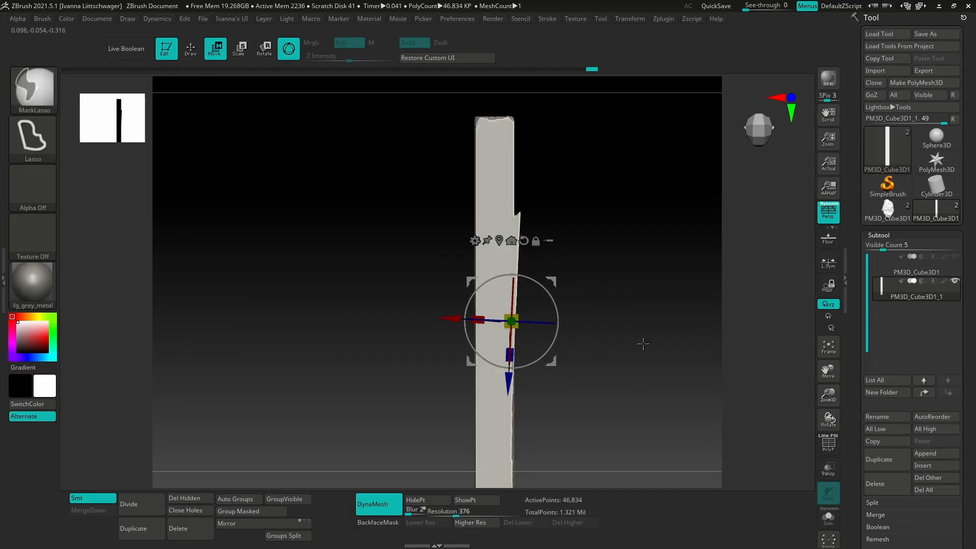
# - Isolate one corner of the beam's end with a lasso mask, pull it out lengthwise, and clear the mask
pyautogui.moveTo(564, 399)
pyautogui.keyDown('alt'); pyautogui.mouseDown()
pyautogui.moveTo(543, 369)
pyautogui.moveTo(525, 419)
pyautogui.moveTo(524, 396)
pyautogui.moveTo(573, 314)
pyautogui.moveTo(582, 226)
pyautogui.mouseUp(); pyautogui.keyUp('alt')
pyautogui.moveTo(565, 152)
pyautogui.keyDown('alt'); pyautogui.mouseDown()
pyautogui.moveTo(541, 275)
pyautogui.moveTo(533, 224)
pyautogui.mouseUp(); pyautogui.keyUp('alt')
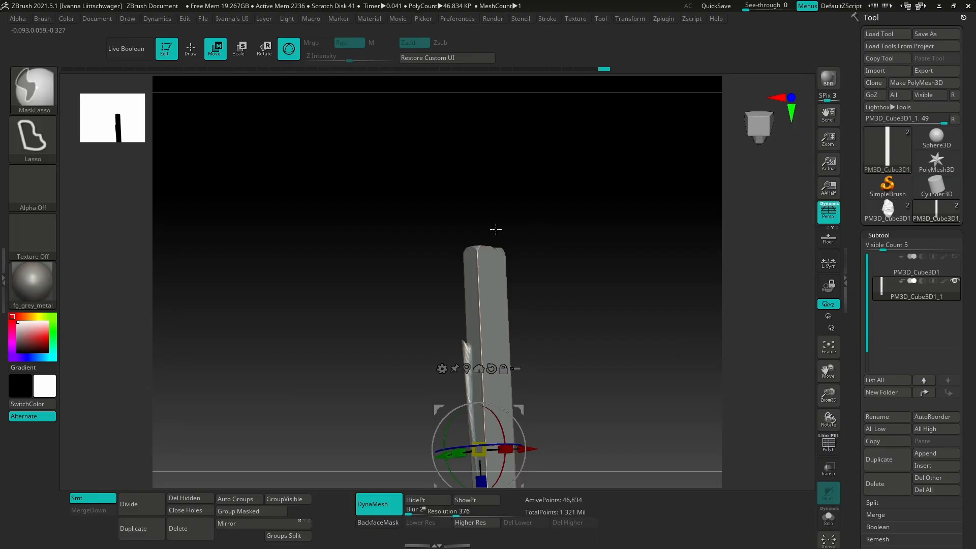
pyautogui.keyDown('ctrl'); pyautogui.moveTo(521, 270); pyautogui.dragTo(543, 264); pyautogui.keyUp('ctrl')
pyautogui.keyDown('ctrl'); pyautogui.click(544, 322); pyautogui.keyUp('ctrl')
pyautogui.moveTo(549, 299)
pyautogui.mouseDown()
pyautogui.moveTo(469, 340)
pyautogui.moveTo(476, 335)
pyautogui.mouseUp()
pyautogui.keyDown('alt'); pyautogui.moveTo(518, 409); pyautogui.dragTo(550, 291); pyautogui.keyUp('alt')
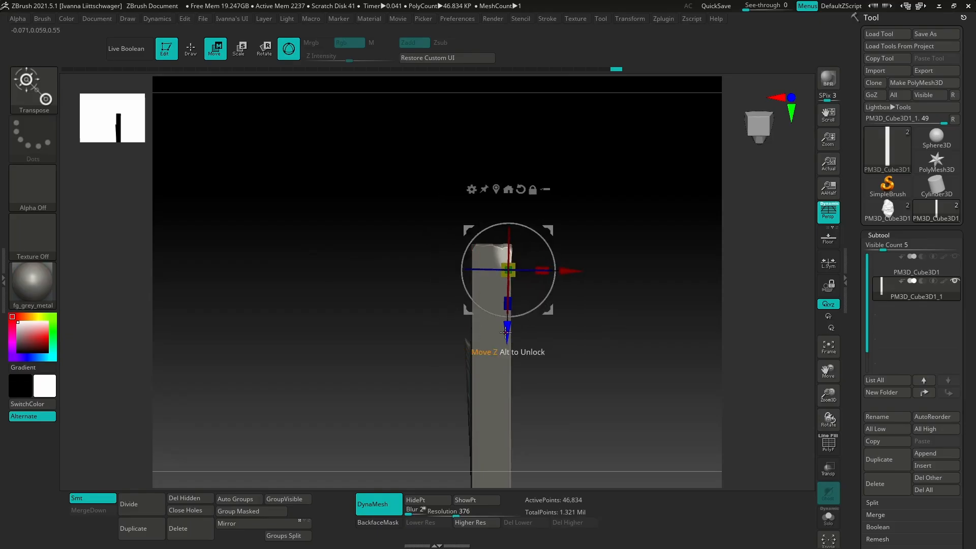
pyautogui.moveTo(507, 331); pyautogui.dragTo(507, 322)
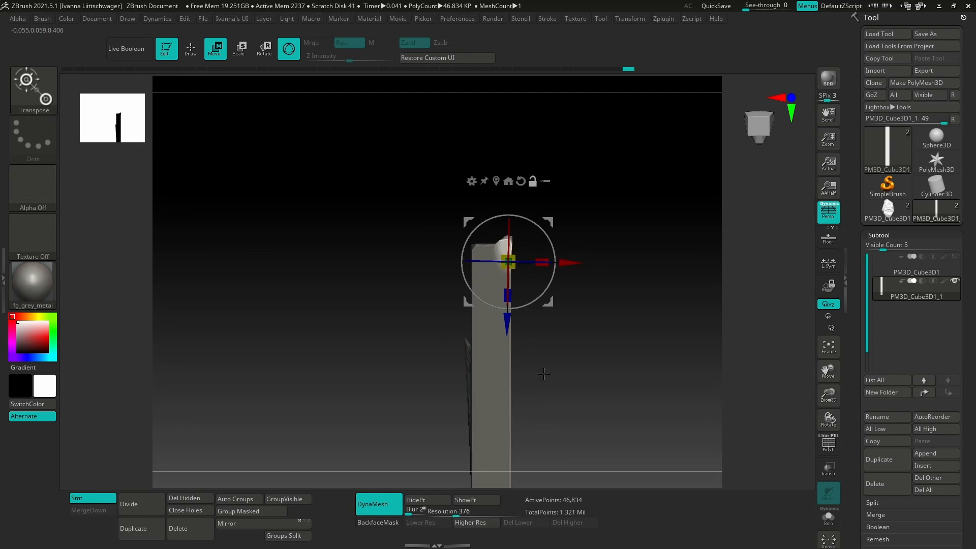
pyautogui.keyDown('alt'); pyautogui.moveTo(558, 394); pyautogui.dragTo(546, 371); pyautogui.keyUp('alt')
pyautogui.keyDown('alt'); pyautogui.moveTo(555, 422); pyautogui.dragTo(542, 390); pyautogui.keyUp('alt')
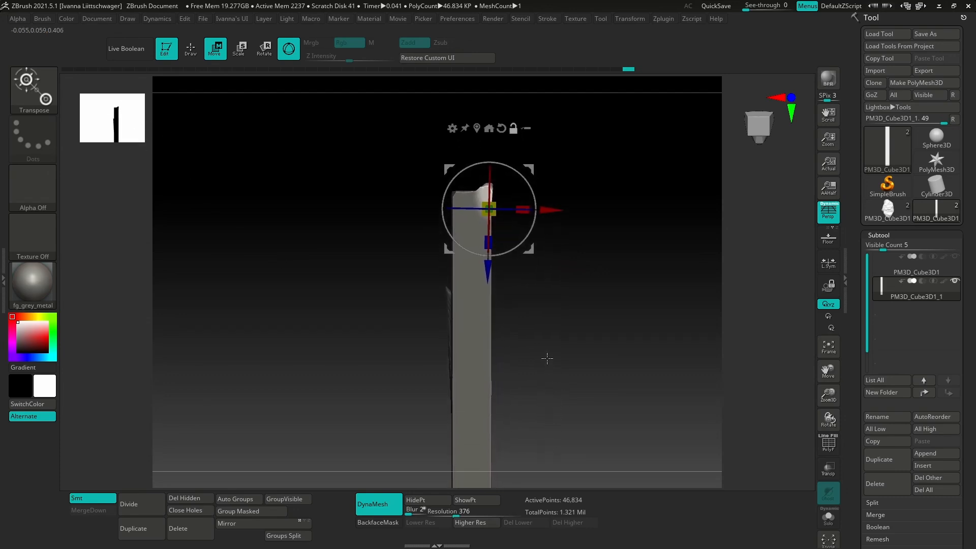
pyautogui.moveTo(575, 347)
pyautogui.mouseDown()
pyautogui.moveTo(527, 342)
pyautogui.moveTo(610, 349)
pyautogui.mouseUp()
# - Choose MaskRect and mask everything except a narrow strip at the other corner of the beam's end
pyautogui.moveTo(575, 203)
pyautogui.mouseDown()
pyautogui.moveTo(554, 202)
pyautogui.moveTo(561, 335)
pyautogui.mouseUp()
pyautogui.moveTo(558, 290)
pyautogui.mouseDown()
pyautogui.moveTo(605, 300)
pyautogui.moveTo(562, 285)
pyautogui.mouseUp()
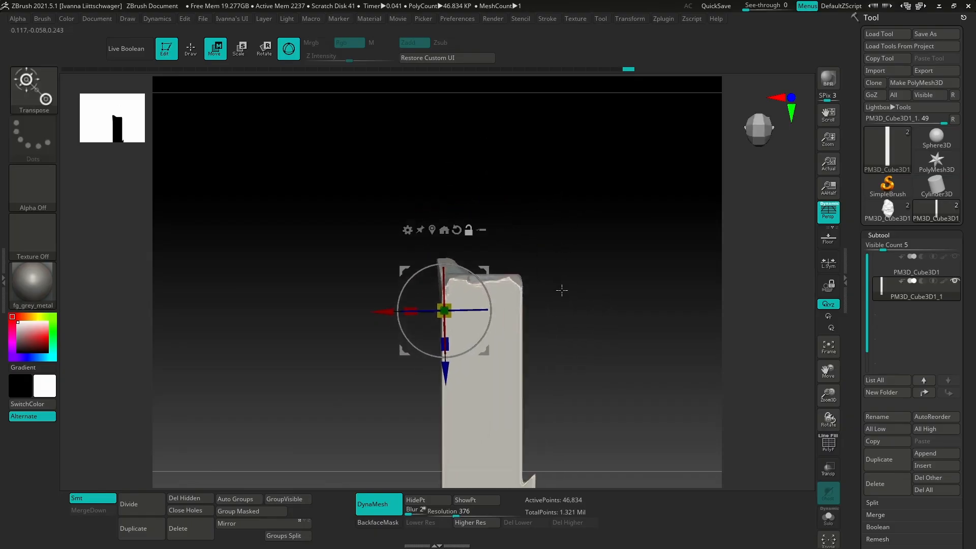
pyautogui.press('b')
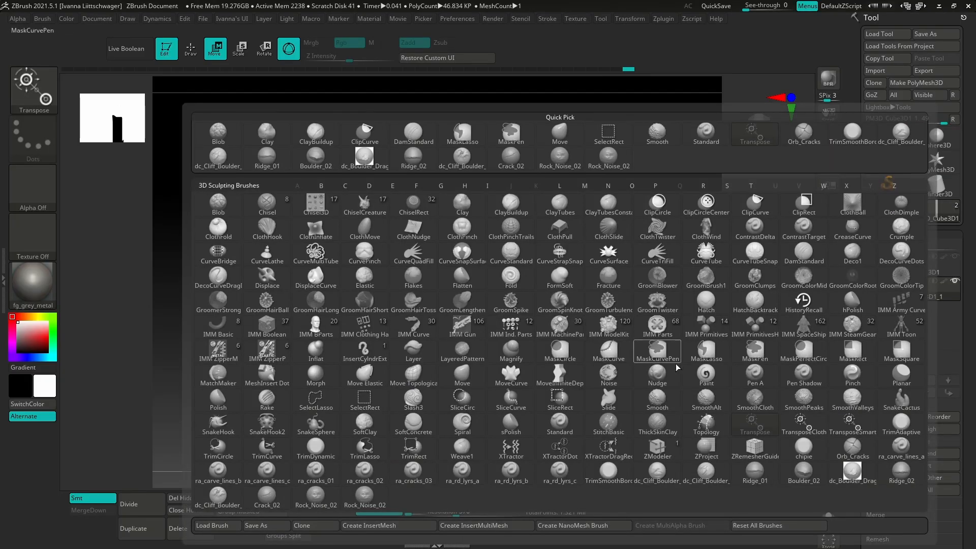
pyautogui.click(853, 355)
pyautogui.click(798, 376)
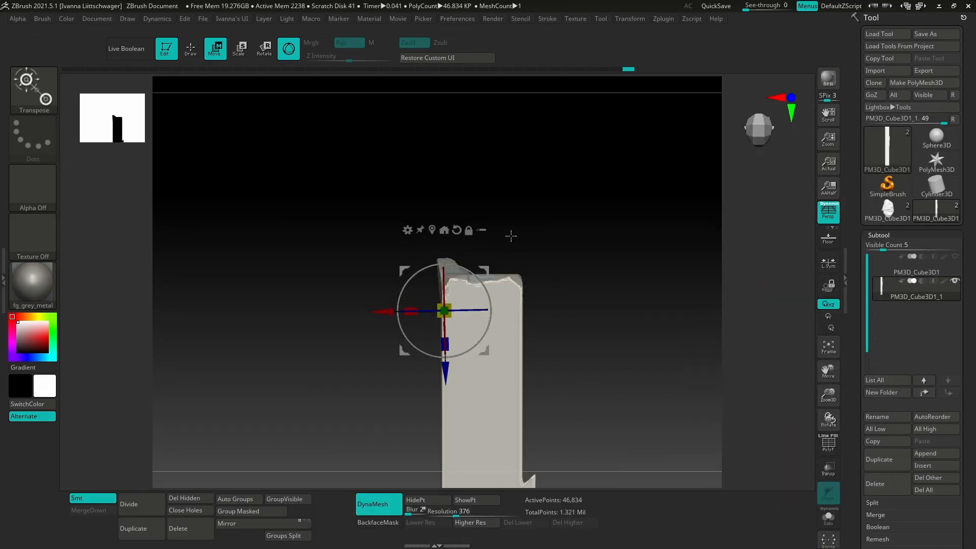
pyautogui.keyDown('ctrl'); pyautogui.moveTo(506, 220); pyautogui.dragTo(550, 326); pyautogui.keyUp('ctrl')
pyautogui.keyDown('ctrl'); pyautogui.click(545, 268); pyautogui.keyUp('ctrl')
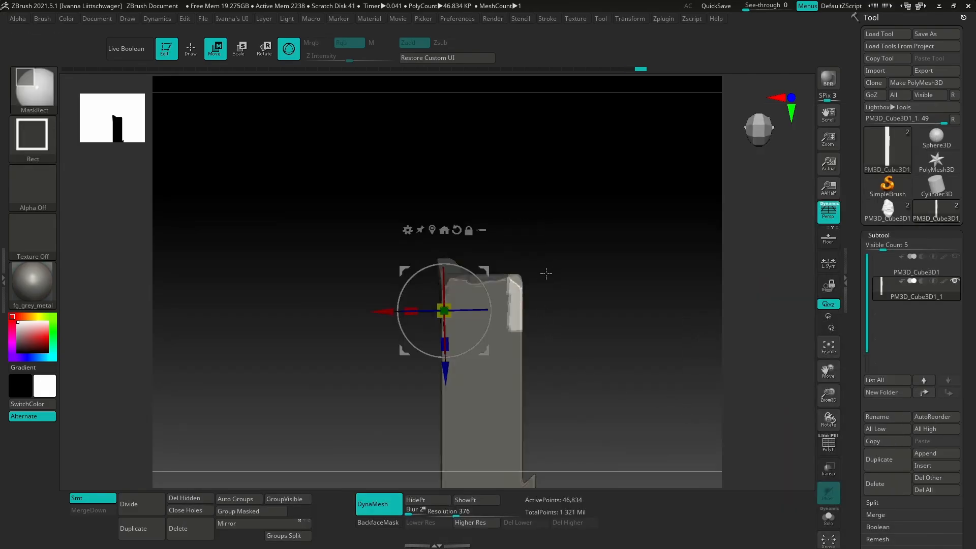
# - Center the gizmo on the unmasked strip, move it slightly past the beam's end, and clear the mask
pyautogui.keyDown('alt'); pyautogui.moveTo(543, 264); pyautogui.dragTo(555, 276); pyautogui.keyUp('alt')
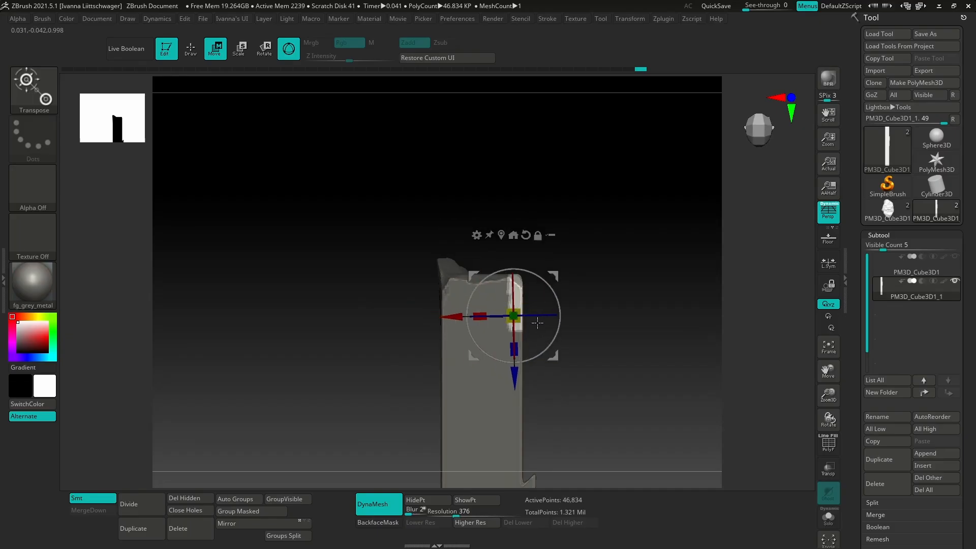
pyautogui.moveTo(514, 374); pyautogui.dragTo(514, 366)
pyautogui.keyDown('ctrl'); pyautogui.moveTo(627, 323); pyautogui.dragTo(604, 310); pyautogui.keyUp('ctrl')
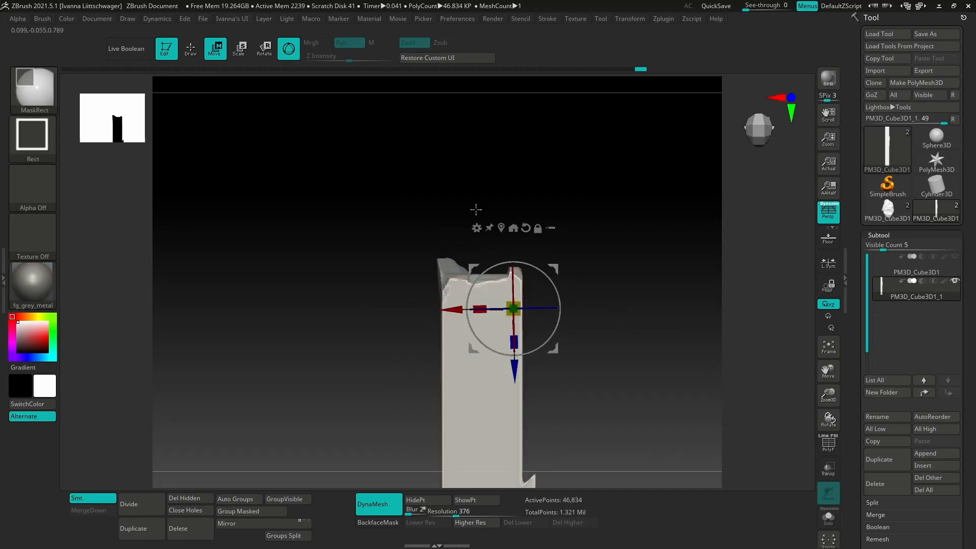
# - Isolate a block between the two raised corners with a rectangular mask, move it slightly outward, and clear the mask
pyautogui.keyDown('ctrl'); pyautogui.moveTo(477, 209); pyautogui.dragTo(500, 323); pyautogui.keyUp('ctrl')
pyautogui.keyDown('ctrl'); pyautogui.click(593, 345); pyautogui.keyUp('ctrl')
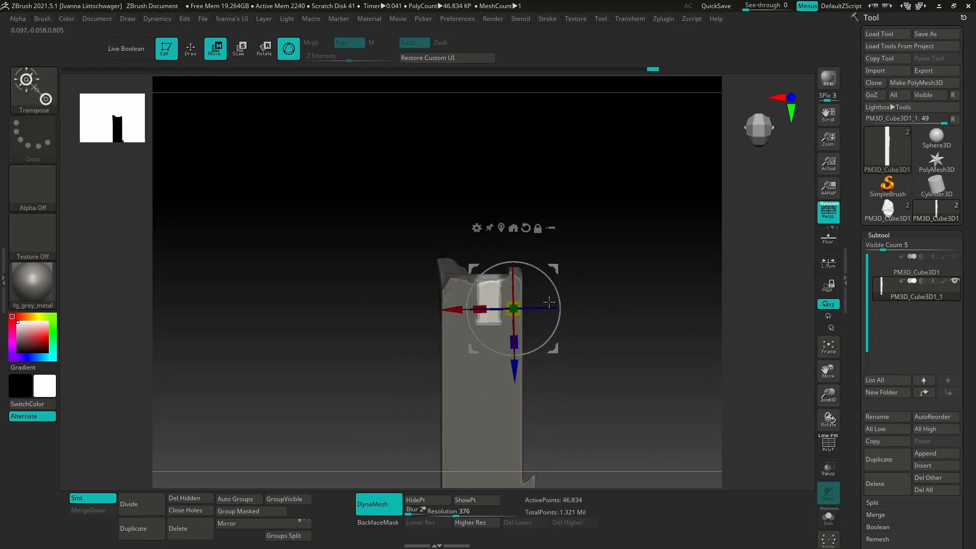
pyautogui.moveTo(514, 371); pyautogui.dragTo(514, 361)
pyautogui.keyDown('ctrl'); pyautogui.moveTo(612, 310); pyautogui.dragTo(631, 362); pyautogui.keyUp('ctrl')
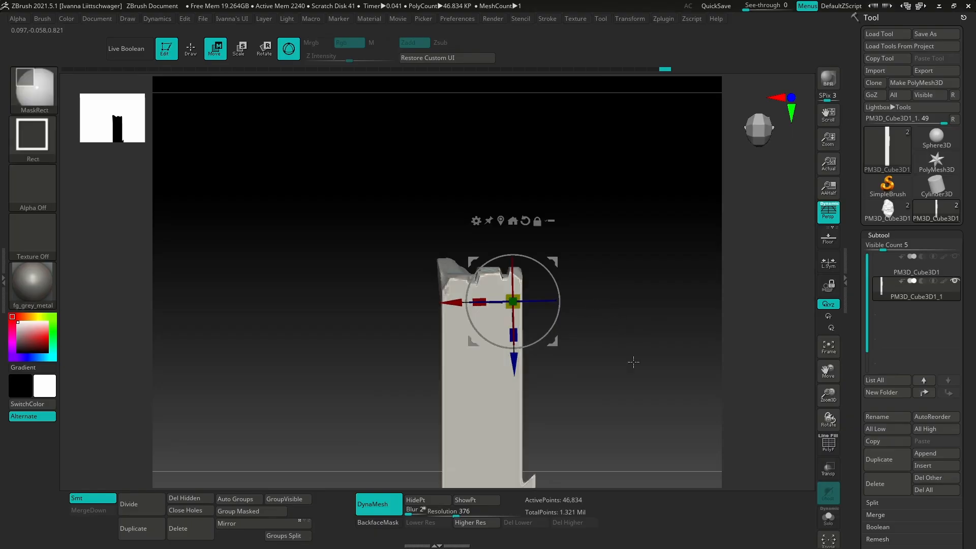
# - Isolate a narrow strip of the beam's end beside the raised corner with a rectangular mask, push it inward as a notch, and clear the mask
pyautogui.moveTo(546, 408); pyautogui.dragTo(585, 386)
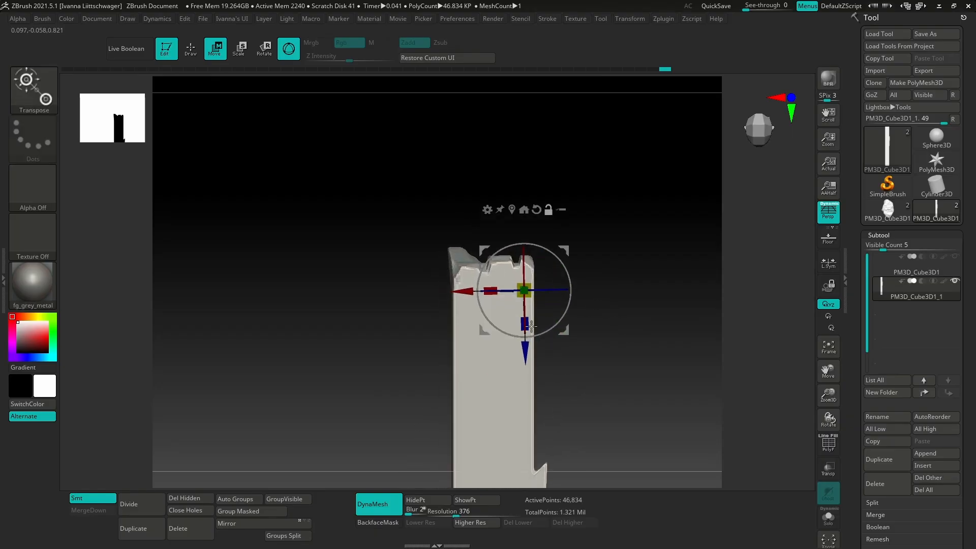
pyautogui.keyDown('ctrl'); pyautogui.moveTo(472, 198); pyautogui.dragTo(485, 300); pyautogui.keyUp('ctrl')
pyautogui.keyDown('ctrl'); pyautogui.click(621, 283); pyautogui.keyUp('ctrl')
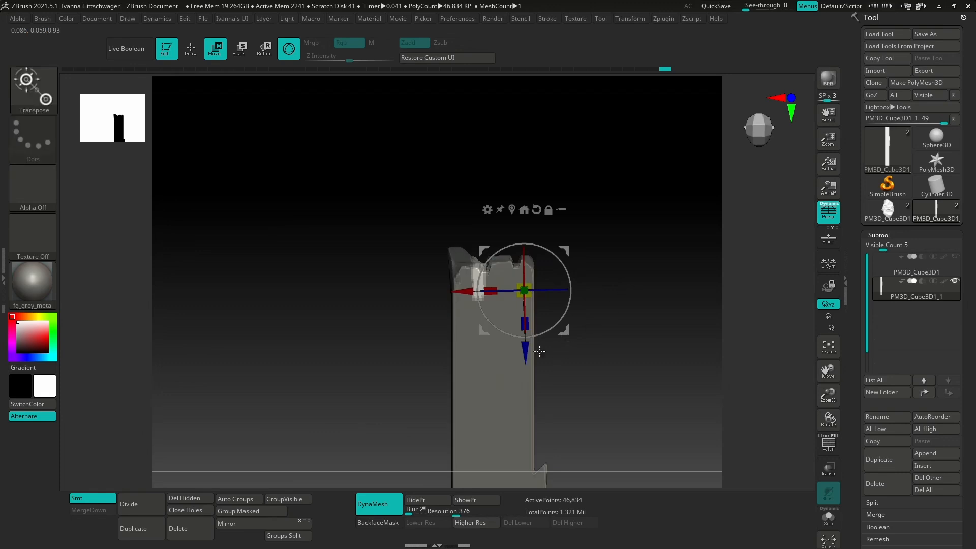
pyautogui.moveTo(526, 357); pyautogui.dragTo(595, 402)
pyautogui.keyDown('alt'); pyautogui.moveTo(597, 436); pyautogui.dragTo(600, 404); pyautogui.keyUp('alt')
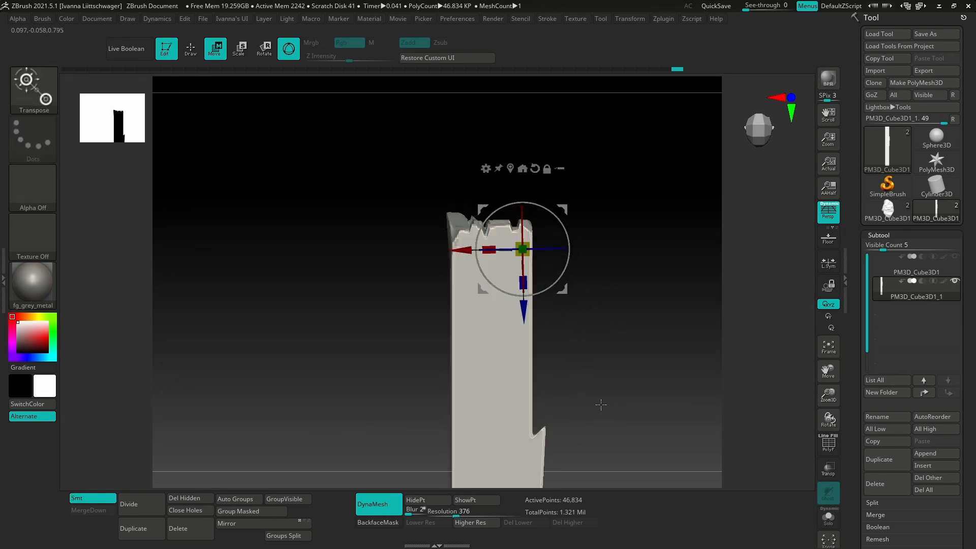
# - Set the DynaMesh resolution to 768 and remesh the beam
pyautogui.keyDown('alt'); pyautogui.moveTo(588, 347); pyautogui.dragTo(580, 331); pyautogui.keyUp('alt')
pyautogui.keyDown('alt'); pyautogui.moveTo(579, 394); pyautogui.dragTo(577, 366); pyautogui.keyUp('alt')
pyautogui.moveTo(576, 366)
pyautogui.mouseDown()
pyautogui.moveTo(664, 366)
pyautogui.moveTo(636, 382)
pyautogui.moveTo(643, 294)
pyautogui.moveTo(567, 405)
pyautogui.mouseUp()
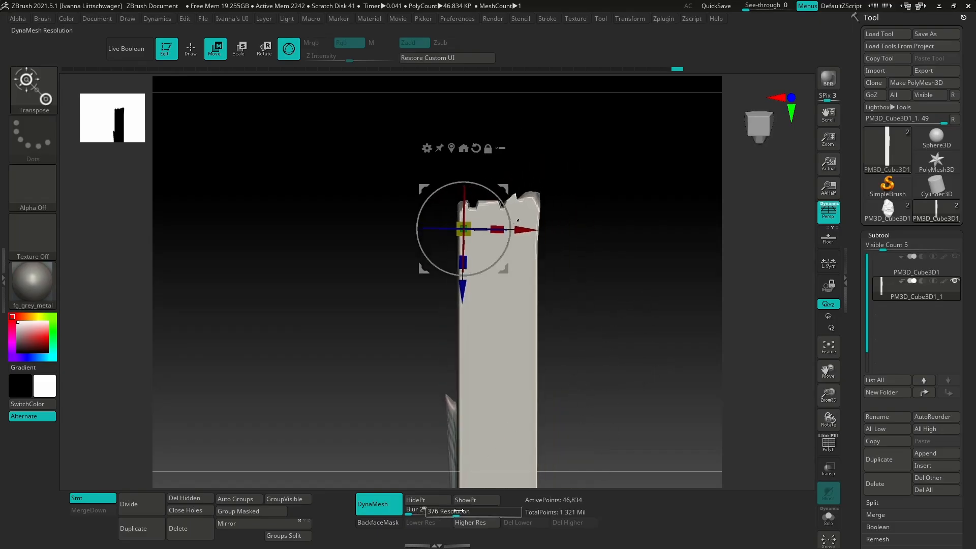
pyautogui.moveTo(455, 513); pyautogui.dragTo(467, 514)
pyautogui.keyDown('ctrl'); pyautogui.moveTo(644, 332); pyautogui.dragTo(651, 355); pyautogui.keyUp('ctrl')
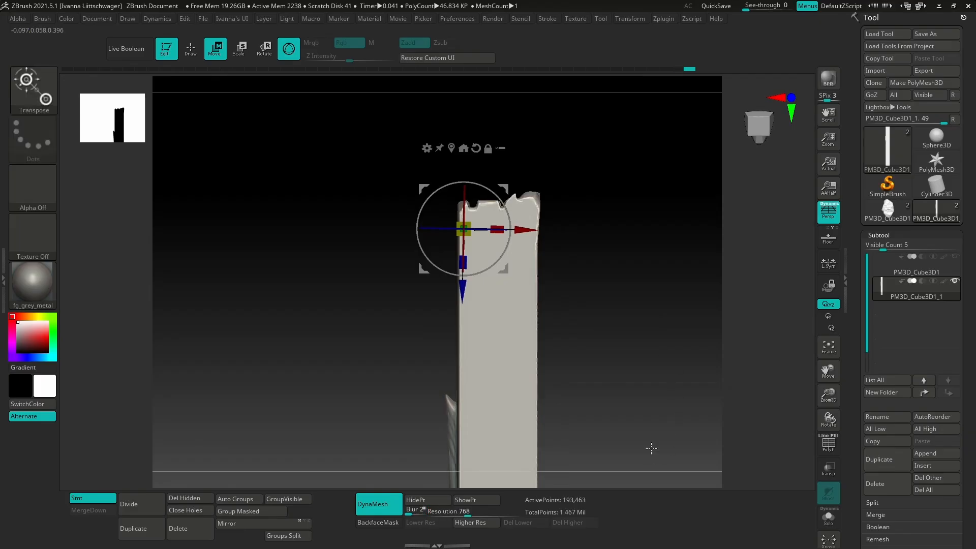
# - Switch to the TrimSmoothBorder brush, adjust its draw size, and roughen the beam's long edge along the side splinter
pyautogui.moveTo(651, 448)
pyautogui.mouseDown()
pyautogui.moveTo(560, 351)
pyautogui.moveTo(509, 355)
pyautogui.moveTo(518, 377)
pyautogui.moveTo(608, 334)
pyautogui.mouseUp()
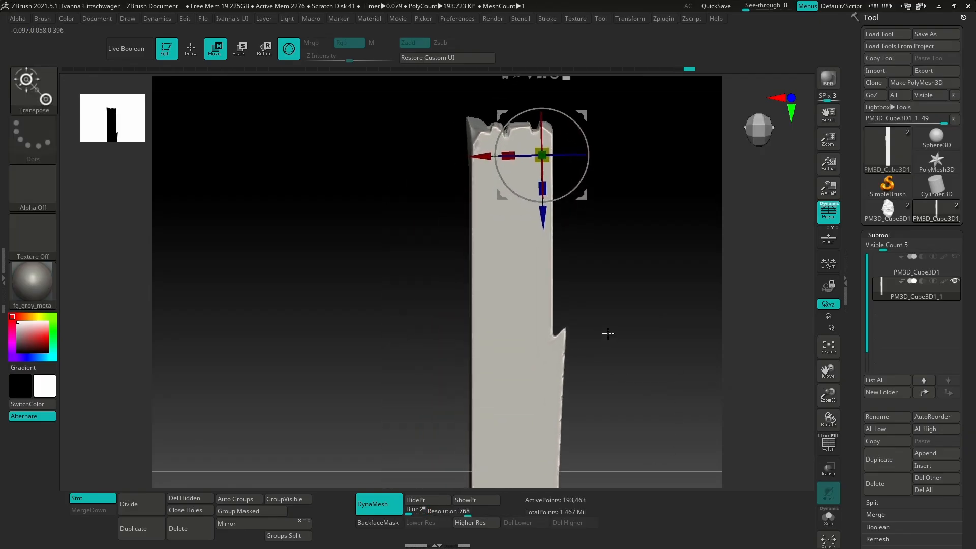
pyautogui.press('q')
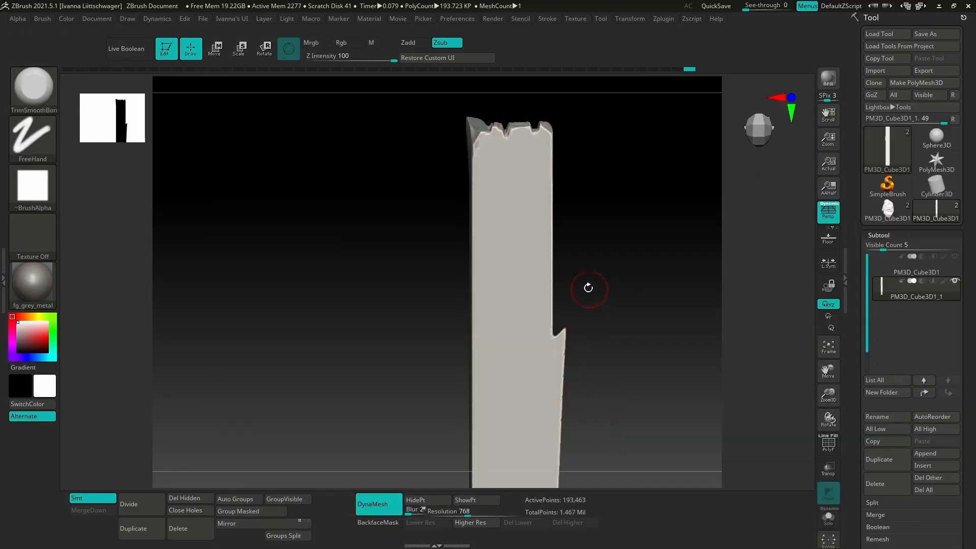
pyautogui.press('space')
pyautogui.moveTo(588, 288)
pyautogui.mouseDown()
pyautogui.moveTo(571, 325)
pyautogui.moveTo(521, 335)
pyautogui.moveTo(536, 334)
pyautogui.mouseUp()
pyautogui.press('space')
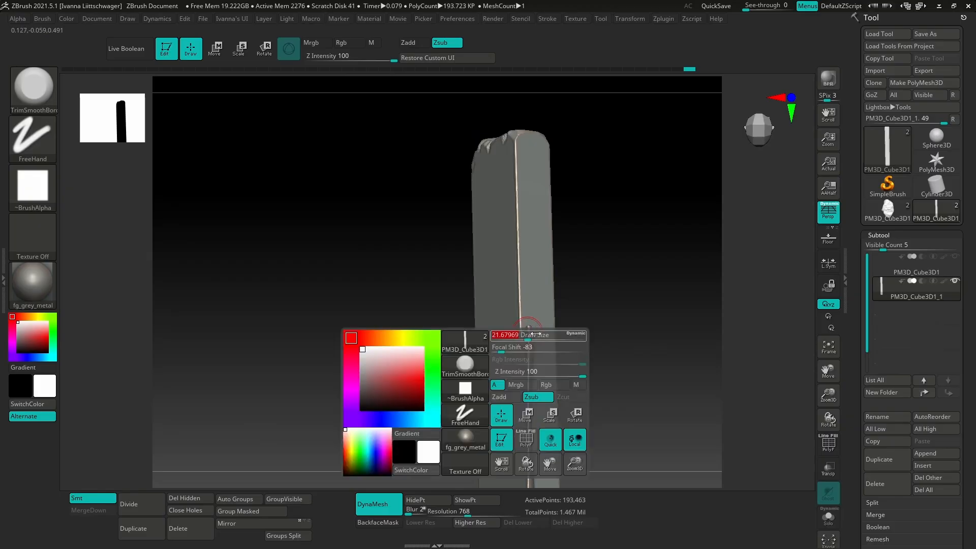
pyautogui.keyDown('shift'); pyautogui.moveTo(535, 333); pyautogui.dragTo(515, 340, button='right'); pyautogui.keyUp('shift')
pyautogui.moveTo(520, 339); pyautogui.dragTo(518, 429)
pyautogui.moveTo(526, 343)
pyautogui.mouseDown(button='right')
pyautogui.moveTo(515, 328)
pyautogui.moveTo(577, 327)
pyautogui.moveTo(538, 331)
pyautogui.moveTo(578, 294)
pyautogui.mouseUp(button='right')
pyautogui.rightClick(505, 315)
pyautogui.moveTo(565, 298); pyautogui.dragTo(530, 380)
pyautogui.moveTo(529, 381); pyautogui.dragTo(499, 446)
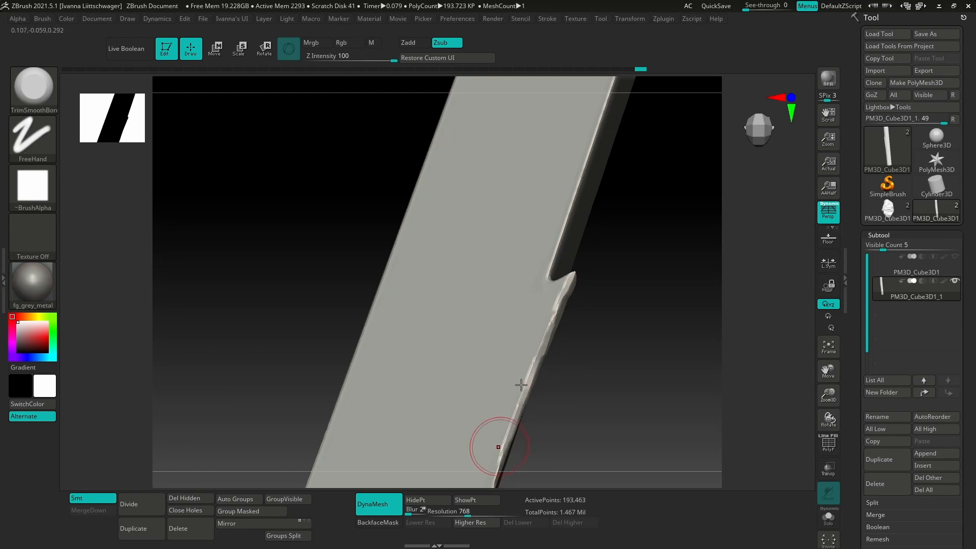
# - Trim irregular chips into the long edge between the side splinter and the beam's broken end
pyautogui.keyDown('alt'); pyautogui.moveTo(565, 245); pyautogui.dragTo(507, 418, button='right'); pyautogui.keyUp('alt')
pyautogui.moveTo(529, 329); pyautogui.dragTo(510, 393)
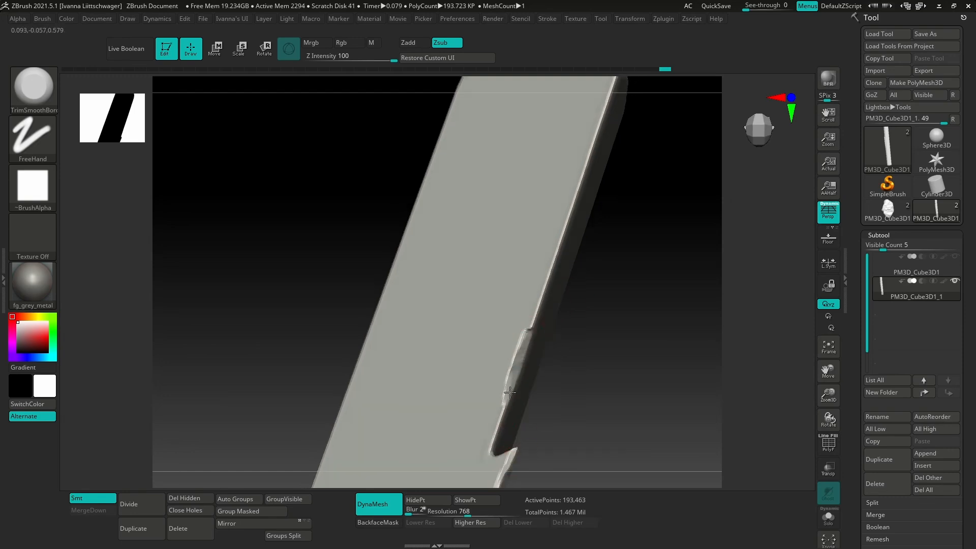
pyautogui.keyDown('alt'); pyautogui.moveTo(589, 125); pyautogui.dragTo(534, 329, button='right'); pyautogui.keyUp('alt')
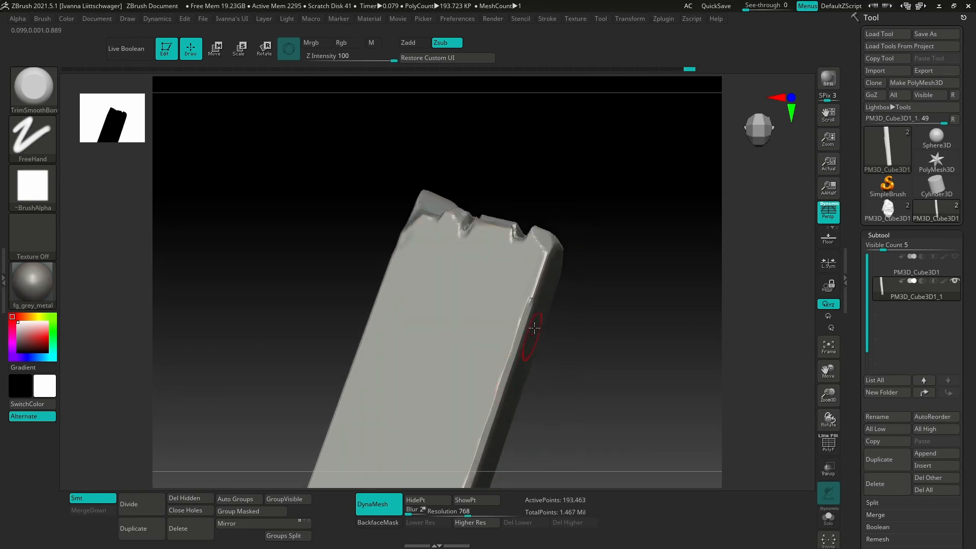
pyautogui.moveTo(548, 250); pyautogui.dragTo(524, 304)
# - Trim the raised corners of the broken end and chip the upper part of the opposite long edge
pyautogui.moveTo(590, 244); pyautogui.dragTo(551, 255, button='right')
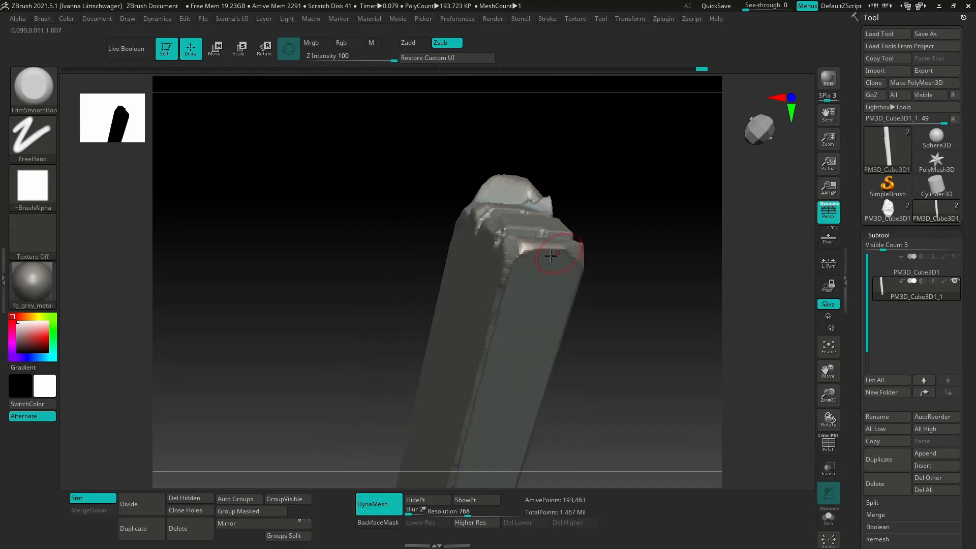
pyautogui.moveTo(551, 255)
pyautogui.mouseDown()
pyautogui.moveTo(564, 251)
pyautogui.moveTo(518, 249)
pyautogui.moveTo(569, 253)
pyautogui.moveTo(577, 230)
pyautogui.mouseUp()
pyautogui.moveTo(557, 284)
pyautogui.mouseDown(button='right')
pyautogui.moveTo(575, 340)
pyautogui.moveTo(538, 315)
pyautogui.moveTo(520, 272)
pyautogui.mouseUp(button='right')
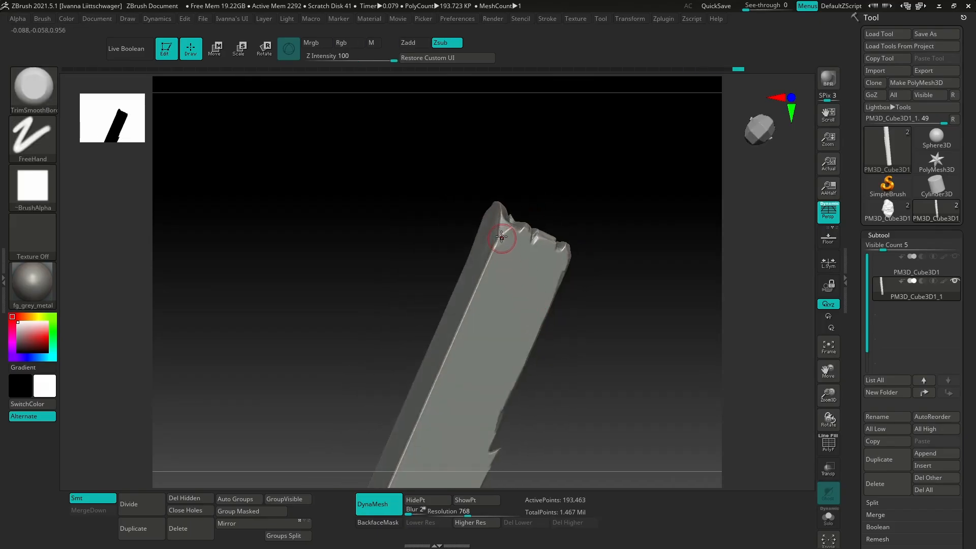
pyautogui.moveTo(502, 236); pyautogui.dragTo(479, 284)
pyautogui.moveTo(499, 240); pyautogui.dragTo(565, 283, button='right')
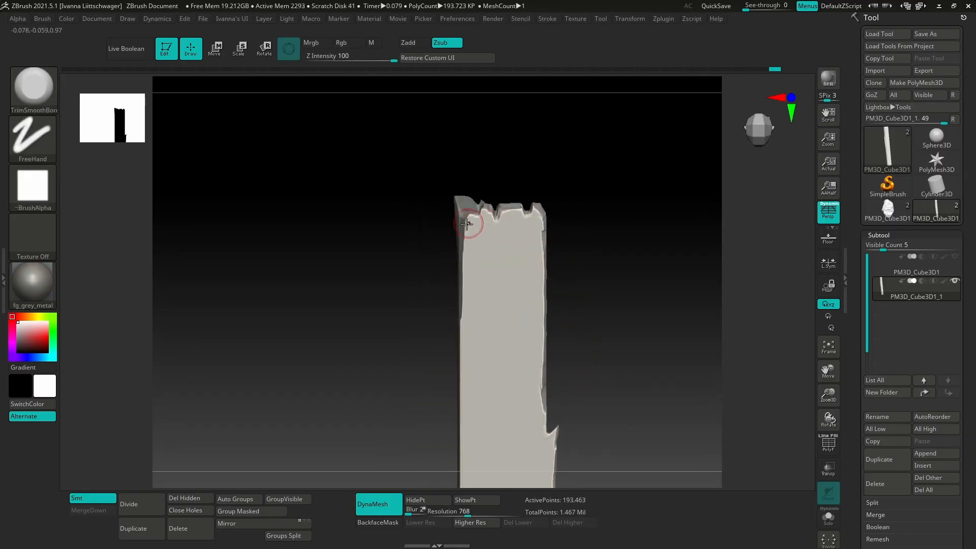
pyautogui.moveTo(471, 224); pyautogui.dragTo(474, 218)
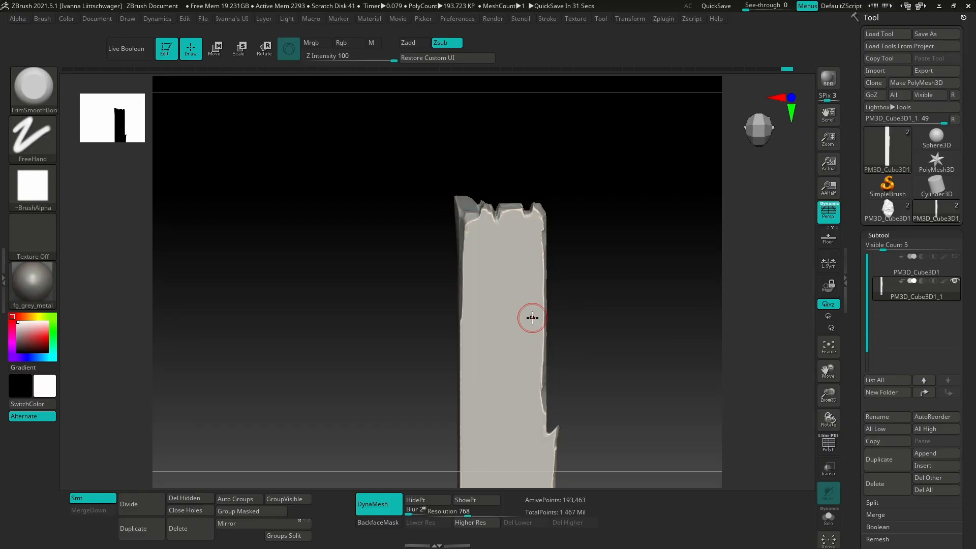
# - Switch to the finished rock sculpt and examine its large forms, horizontal crack and surface detail from several angles
pyautogui.click(887, 211)
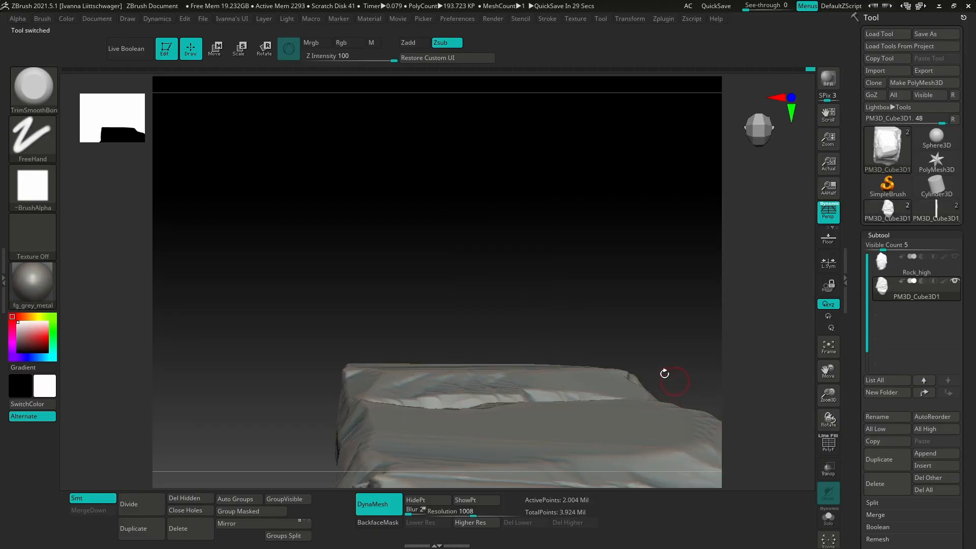
pyautogui.moveTo(664, 373); pyautogui.dragTo(698, 411)
pyautogui.keyDown('alt'); pyautogui.moveTo(697, 410); pyautogui.dragTo(444, 426, button='right'); pyautogui.keyUp('alt')
pyautogui.keyDown('alt'); pyautogui.moveTo(572, 370); pyautogui.dragTo(596, 363, button='right'); pyautogui.keyUp('alt')
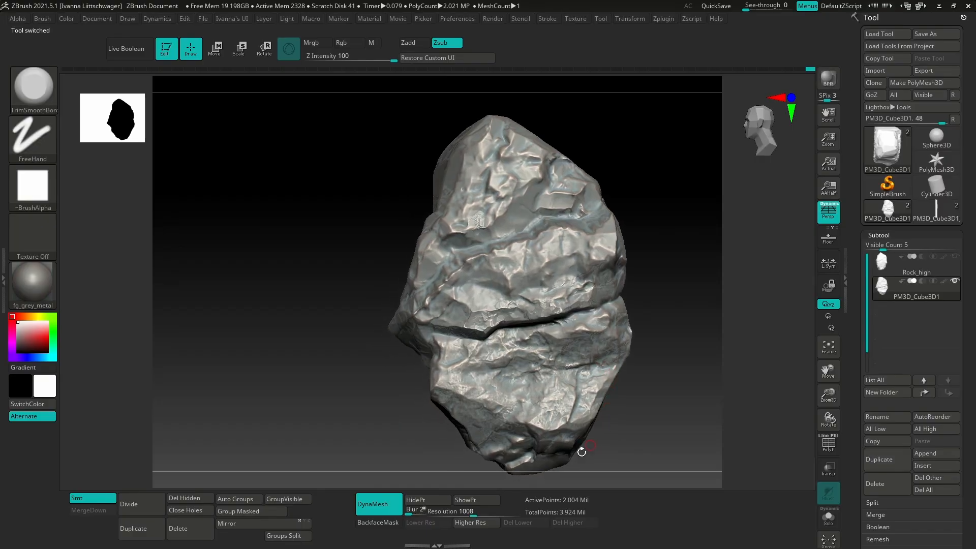
pyautogui.press('space')
pyautogui.moveTo(568, 373); pyautogui.dragTo(579, 373)
pyautogui.keyDown('alt'); pyautogui.moveTo(625, 391); pyautogui.dragTo(608, 370, button='right'); pyautogui.keyUp('alt')
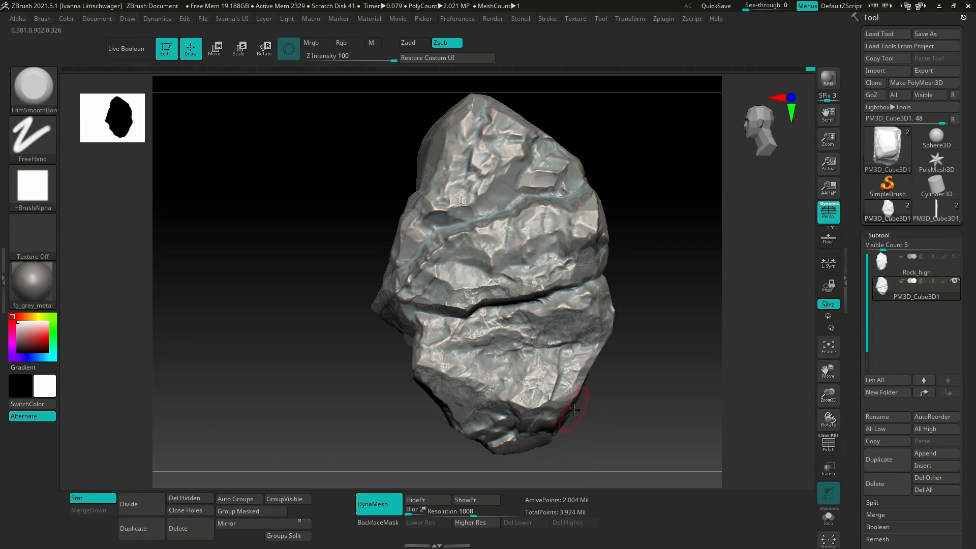
pyautogui.moveTo(564, 413)
pyautogui.mouseDown(button='right')
pyautogui.moveTo(579, 377)
pyautogui.moveTo(605, 383)
pyautogui.moveTo(573, 383)
pyautogui.mouseUp(button='right')
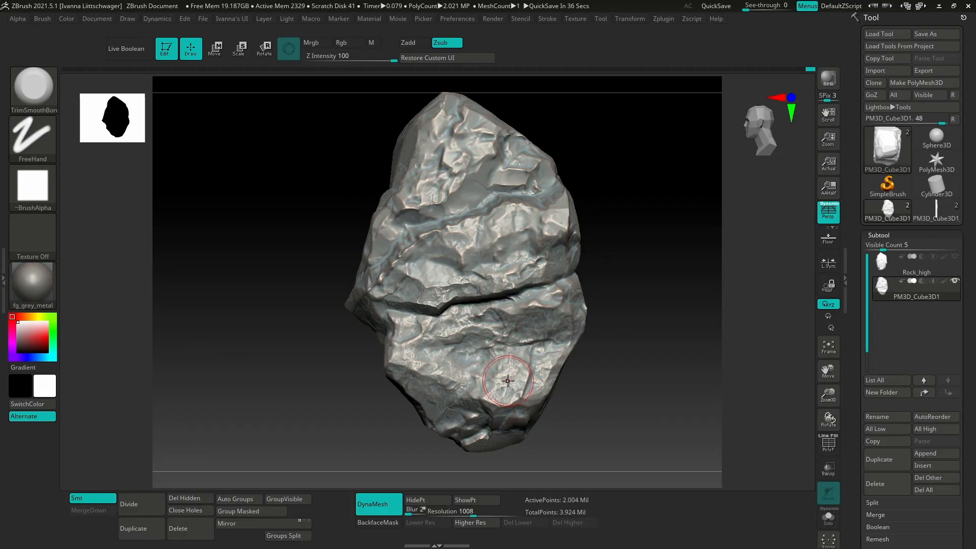
pyautogui.moveTo(404, 310); pyautogui.dragTo(544, 278)
pyautogui.moveTo(492, 341)
pyautogui.mouseDown()
pyautogui.moveTo(524, 362)
pyautogui.moveTo(503, 334)
pyautogui.moveTo(499, 356)
pyautogui.moveTo(521, 363)
pyautogui.moveTo(510, 349)
pyautogui.moveTo(521, 358)
pyautogui.moveTo(502, 368)
pyautogui.moveTo(510, 354)
pyautogui.mouseUp()
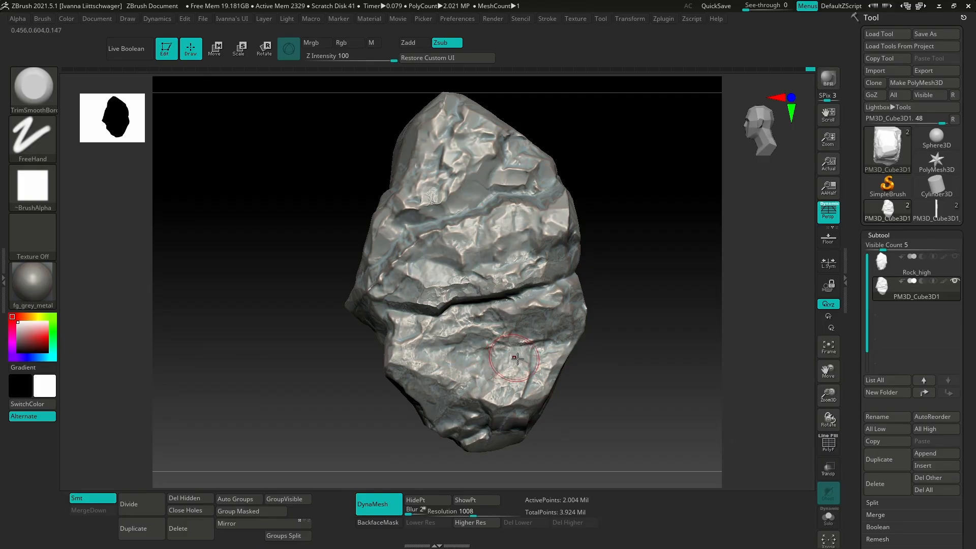
pyautogui.moveTo(517, 372)
pyautogui.mouseDown(button='right')
pyautogui.moveTo(488, 391)
pyautogui.moveTo(515, 357)
pyautogui.mouseUp(button='right')
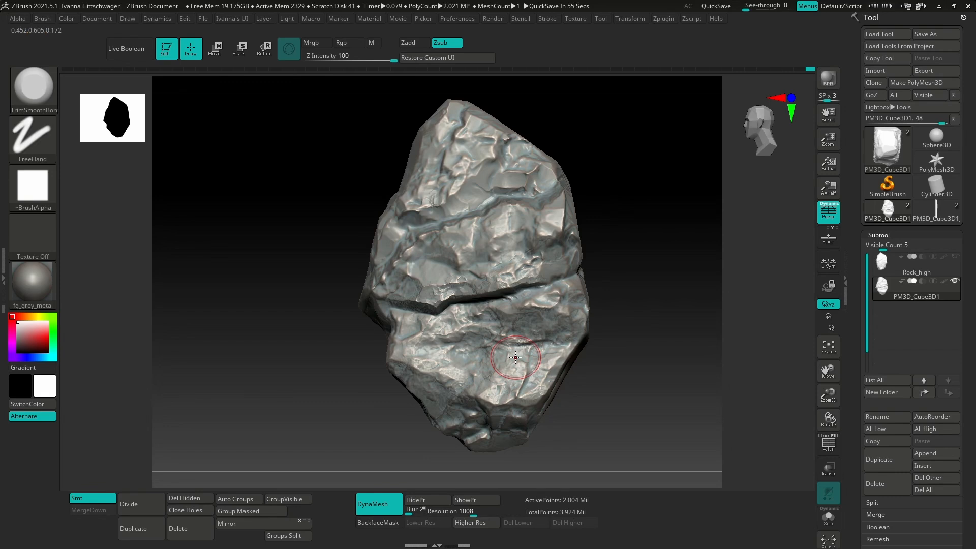
pyautogui.moveTo(515, 357); pyautogui.dragTo(541, 349, button='right')
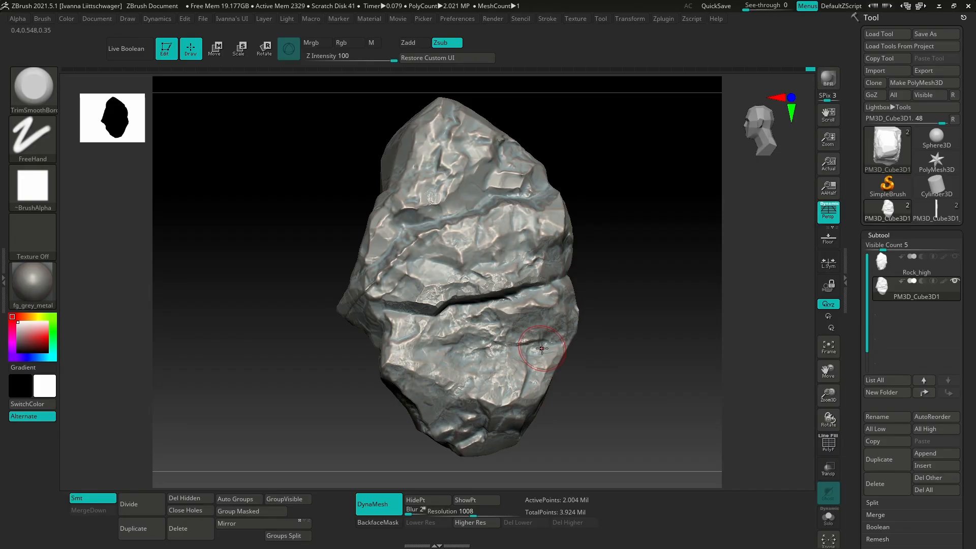
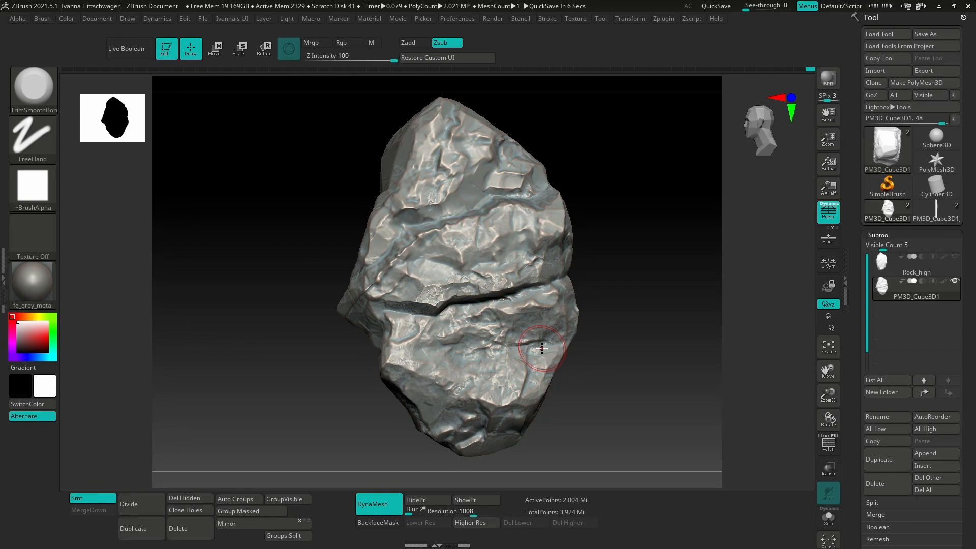
# - Switch back to the beam and load the FR_Wood_10 brush from the Wood brush folder
pyautogui.click(926, 209)
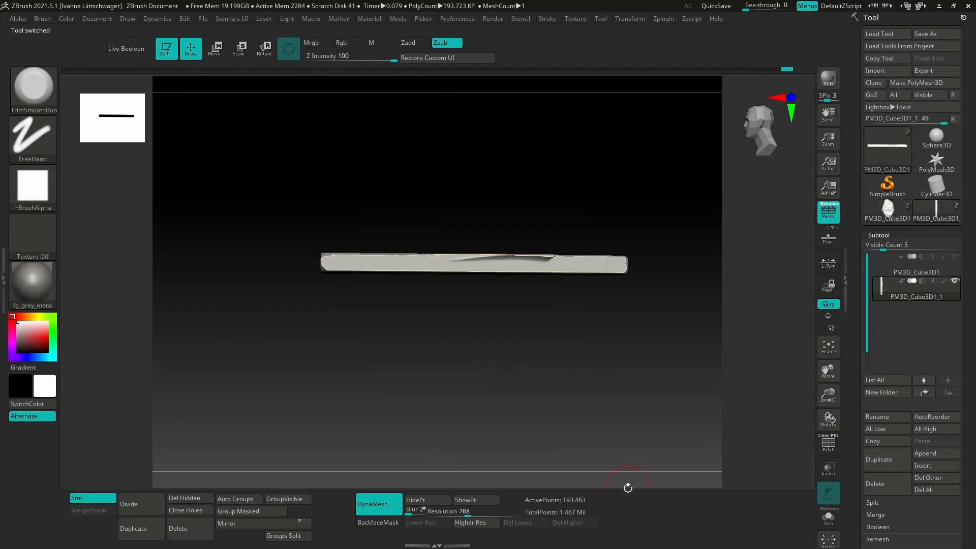
pyautogui.moveTo(538, 304); pyautogui.dragTo(571, 294)
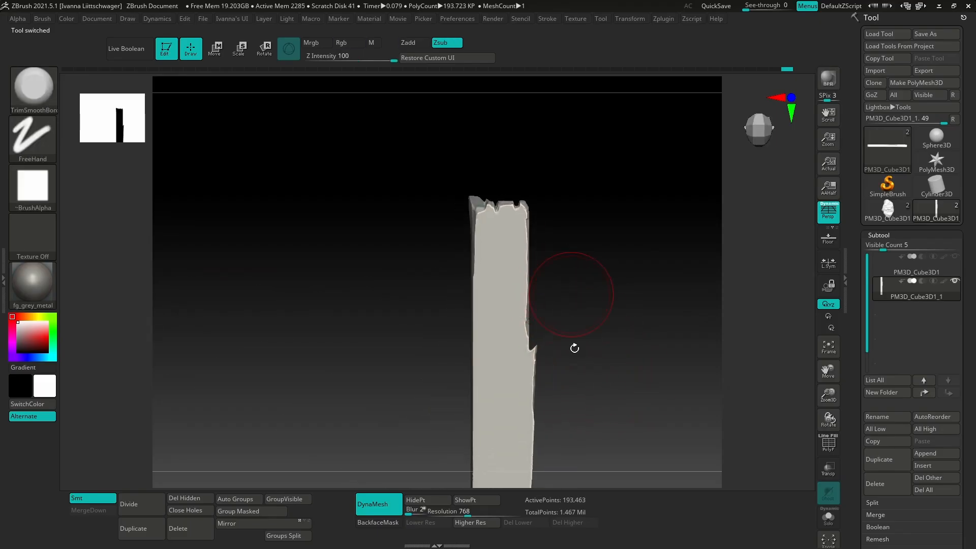
pyautogui.press(',')
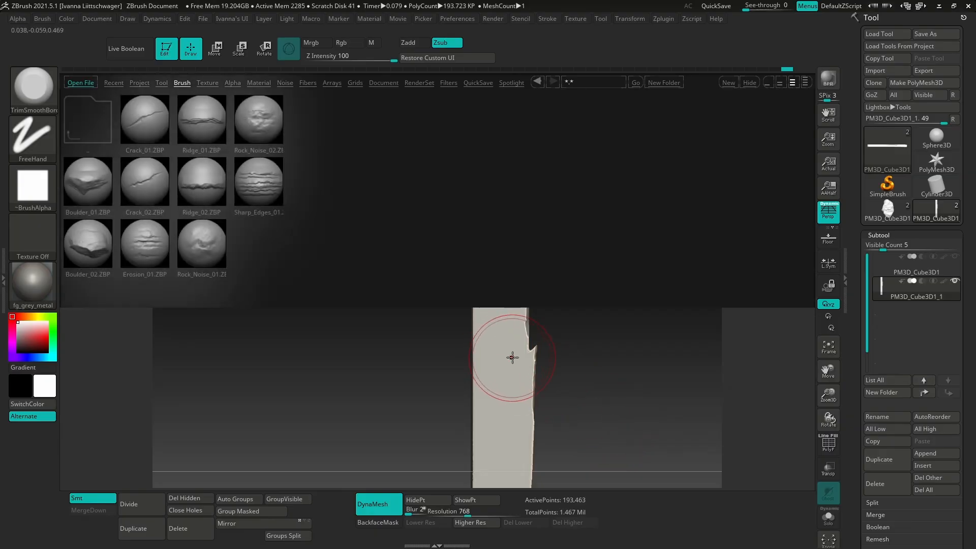
pyautogui.click(182, 83)
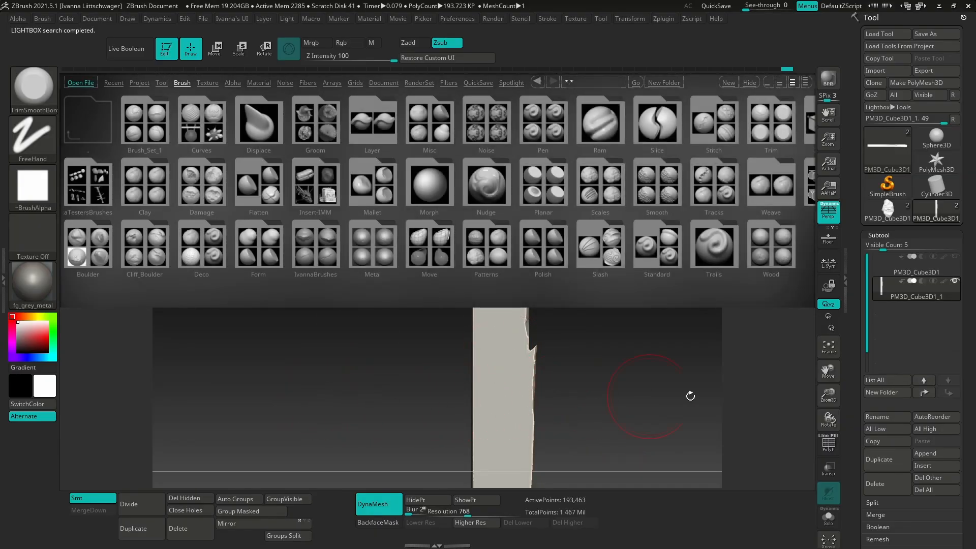
pyautogui.doubleClick(767, 252)
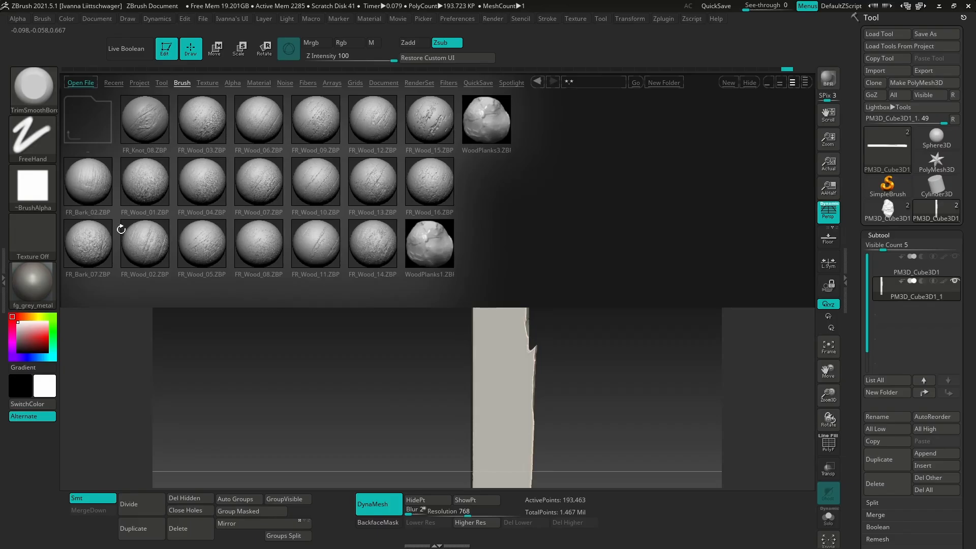
pyautogui.doubleClick(321, 179)
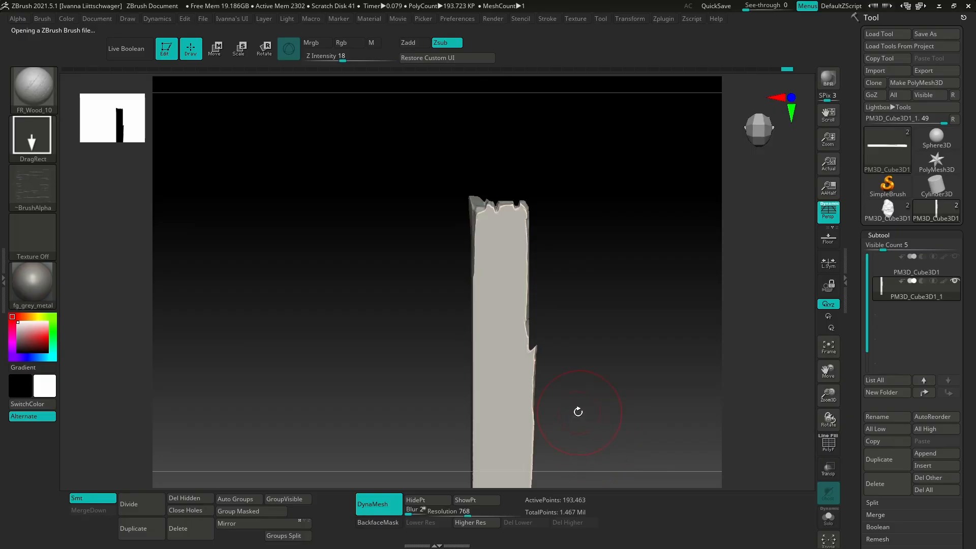
# - Stamp FR_Wood_10 grain lengthwise over the beam's broad face and turn on BackfaceMask
pyautogui.moveTo(588, 449)
pyautogui.mouseDown()
pyautogui.moveTo(578, 373)
pyautogui.moveTo(562, 382)
pyautogui.mouseUp()
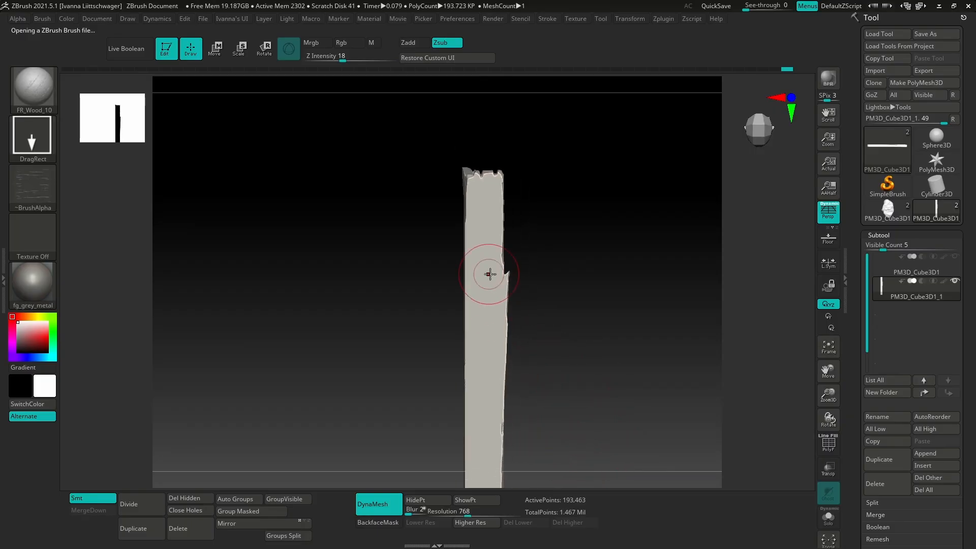
pyautogui.moveTo(487, 272); pyautogui.dragTo(502, 160)
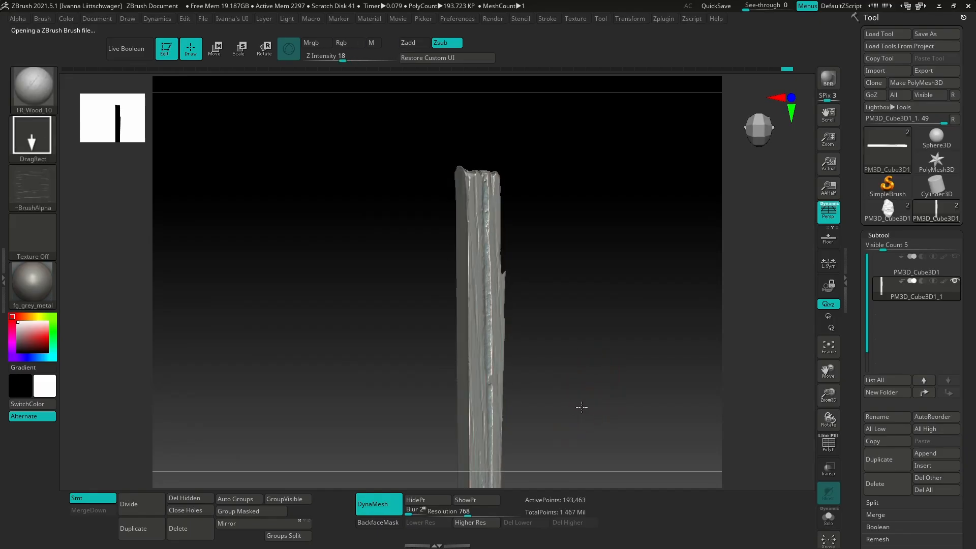
pyautogui.moveTo(581, 407); pyautogui.dragTo(465, 407)
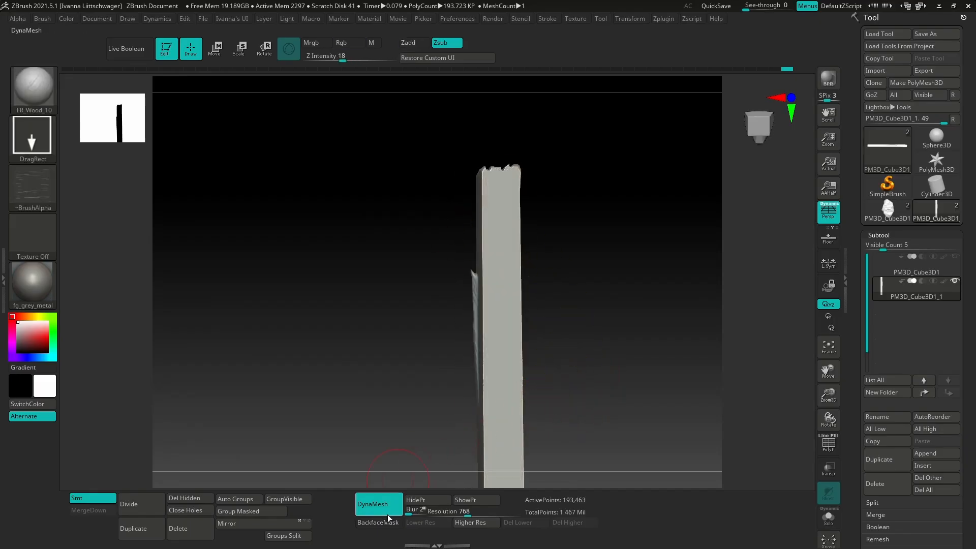
pyautogui.click(383, 522)
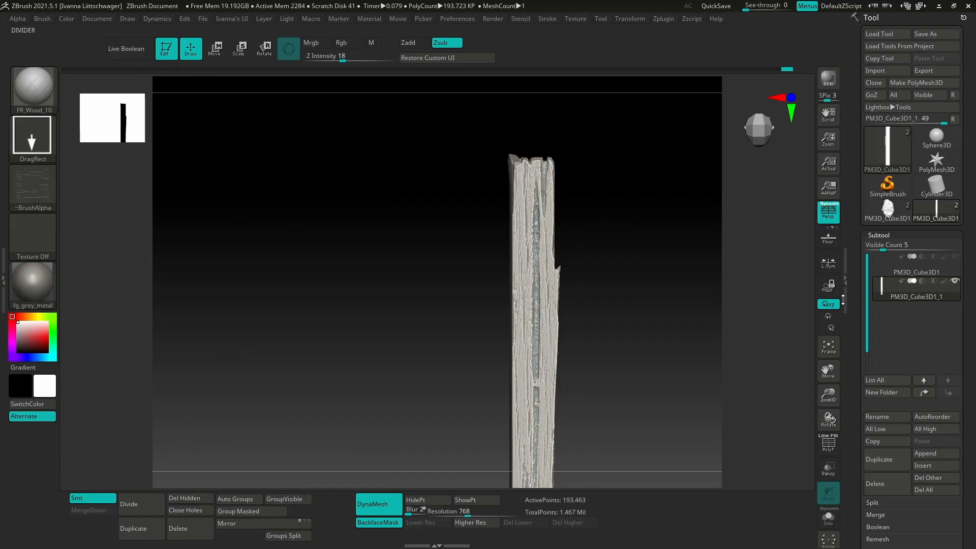
# - Load the FR_Wood_15 brush, stamp its chipped grain lengthwise over the beam's opposite broad face, and turn on BackfaceMask
pyautogui.moveTo(660, 400); pyautogui.dragTo(602, 405)
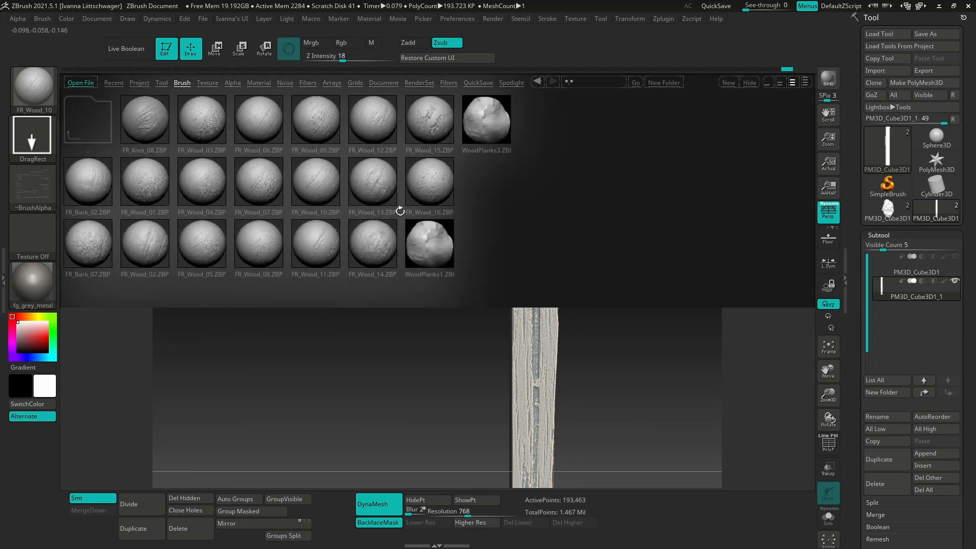
pyautogui.doubleClick(435, 127)
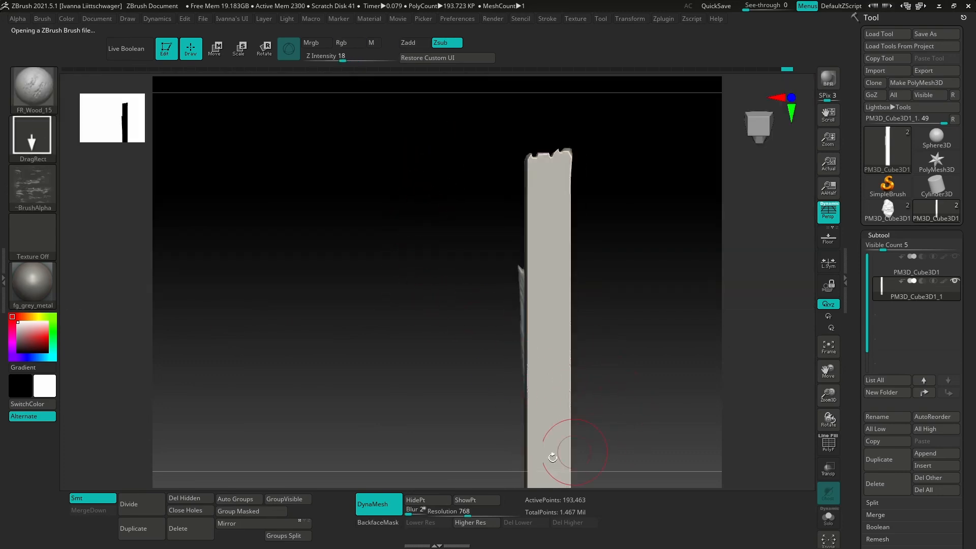
pyautogui.moveTo(516, 440); pyautogui.dragTo(527, 333)
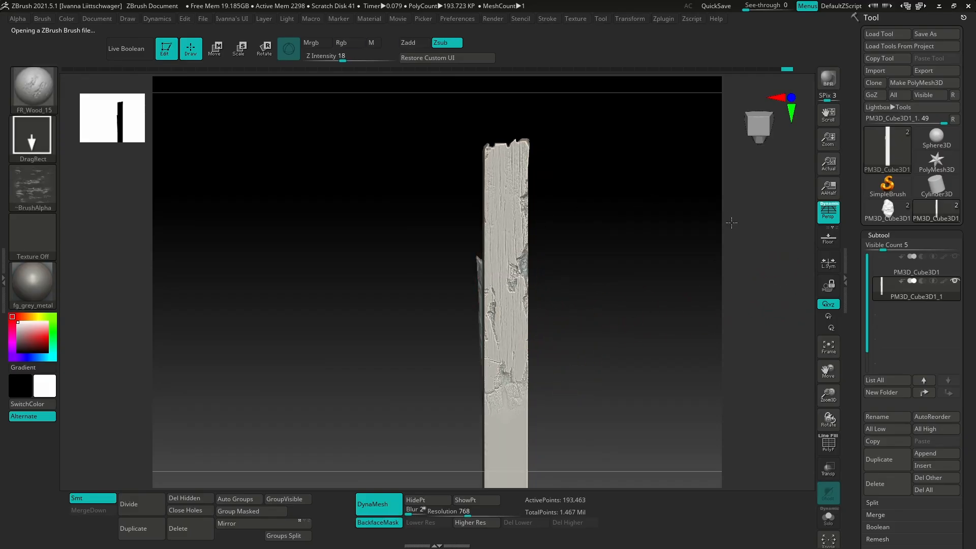
pyautogui.moveTo(585, 334)
pyautogui.mouseDown()
pyautogui.moveTo(596, 331)
pyautogui.moveTo(558, 331)
pyautogui.moveTo(549, 306)
pyautogui.moveTo(613, 340)
pyautogui.moveTo(584, 335)
pyautogui.mouseUp()
# - Trim the rough stamped patches along the beam's long edges into sharper chips with the TrimSmoothBorder brush
pyautogui.press('b')
pyautogui.press('t')
pyautogui.press('s')
pyautogui.press('space')
pyautogui.press('space')
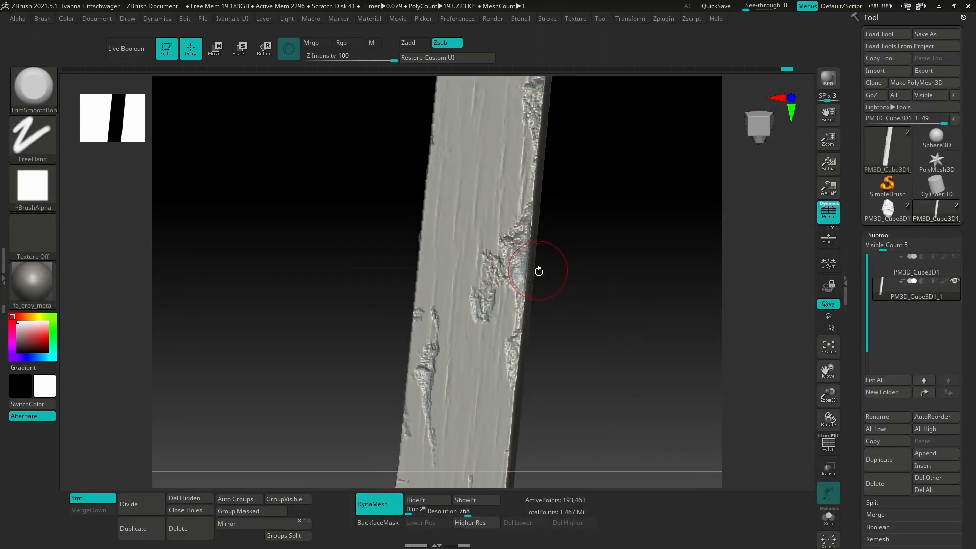
pyautogui.moveTo(539, 273)
pyautogui.mouseDown()
pyautogui.moveTo(505, 218)
pyautogui.moveTo(515, 272)
pyautogui.moveTo(521, 226)
pyautogui.moveTo(512, 303)
pyautogui.mouseUp()
pyautogui.press('space')
pyautogui.press('space')
pyautogui.moveTo(517, 242)
pyautogui.mouseDown()
pyautogui.moveTo(519, 204)
pyautogui.moveTo(511, 328)
pyautogui.moveTo(497, 337)
pyautogui.moveTo(503, 360)
pyautogui.moveTo(501, 333)
pyautogui.mouseUp()
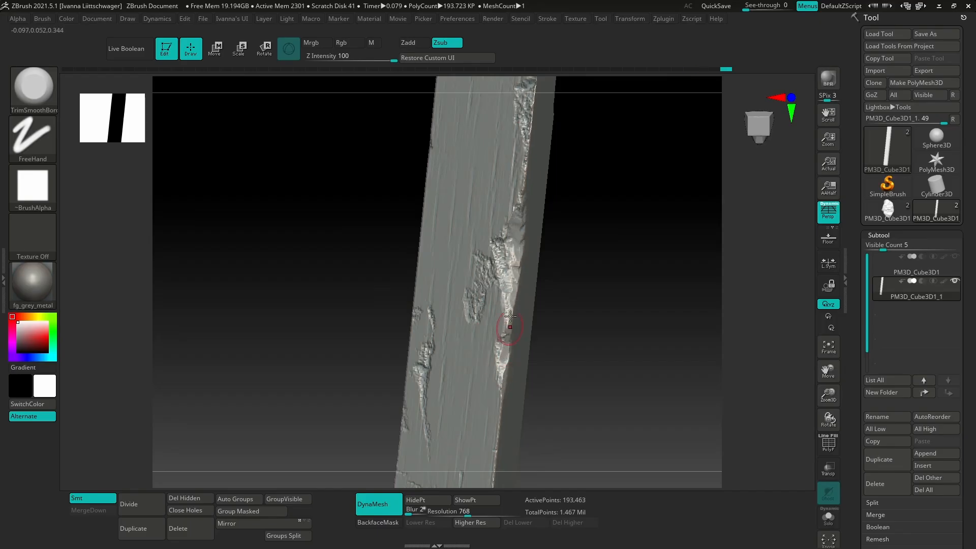
pyautogui.moveTo(502, 334)
pyautogui.mouseDown(button='right')
pyautogui.moveTo(446, 305)
pyautogui.moveTo(430, 317)
pyautogui.mouseUp(button='right')
pyautogui.moveTo(429, 315)
pyautogui.mouseDown()
pyautogui.moveTo(424, 301)
pyautogui.moveTo(428, 342)
pyautogui.mouseUp()
pyautogui.moveTo(427, 341); pyautogui.dragTo(423, 325)
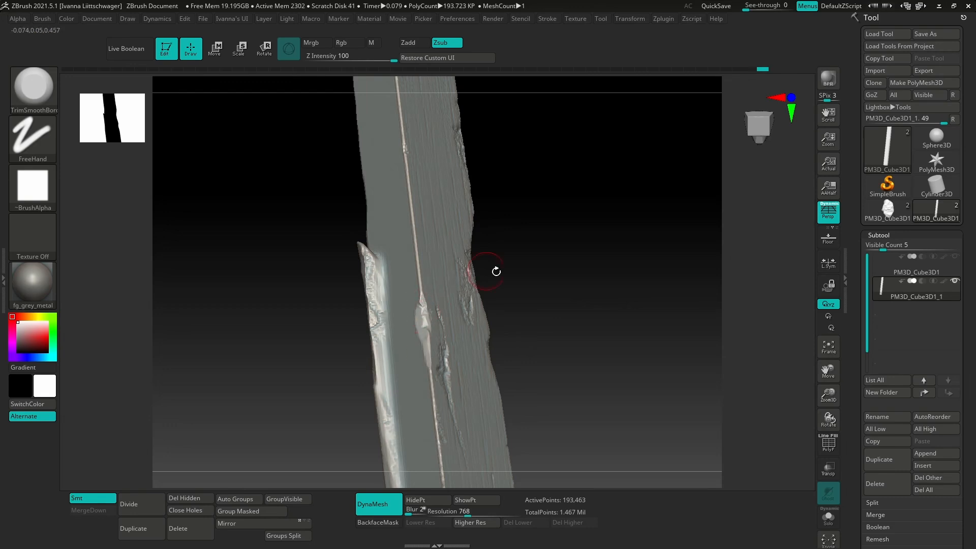
# - Trim another chip into the long edge near the beam's broken end
pyautogui.moveTo(497, 270)
pyautogui.keyDown('shift'); pyautogui.mouseDown(button='right')
pyautogui.moveTo(546, 294)
pyautogui.moveTo(526, 459)
pyautogui.mouseUp(button='right'); pyautogui.keyUp('shift')
pyautogui.moveTo(605, 264); pyautogui.dragTo(527, 256, button='right')
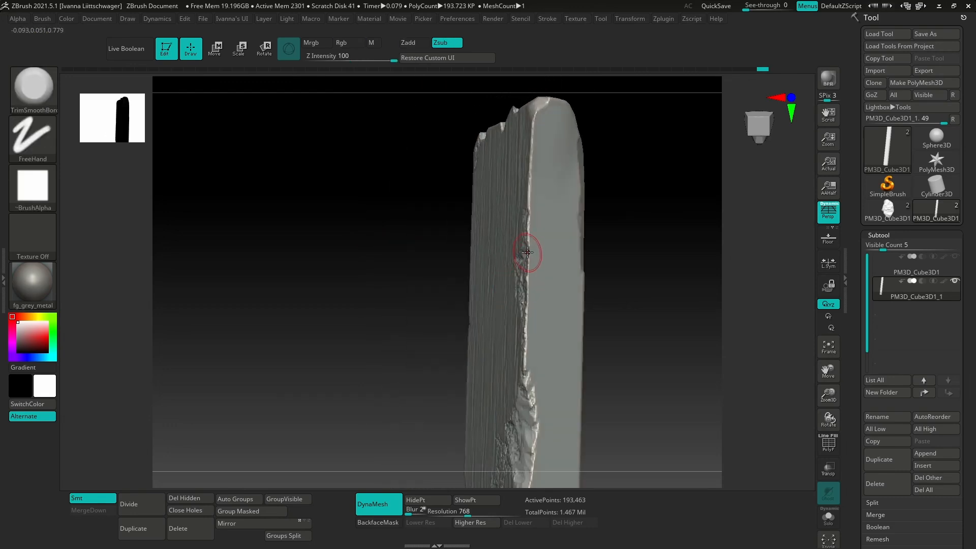
pyautogui.moveTo(530, 253)
pyautogui.mouseDown()
pyautogui.moveTo(525, 239)
pyautogui.moveTo(528, 291)
pyautogui.moveTo(531, 219)
pyautogui.mouseUp()
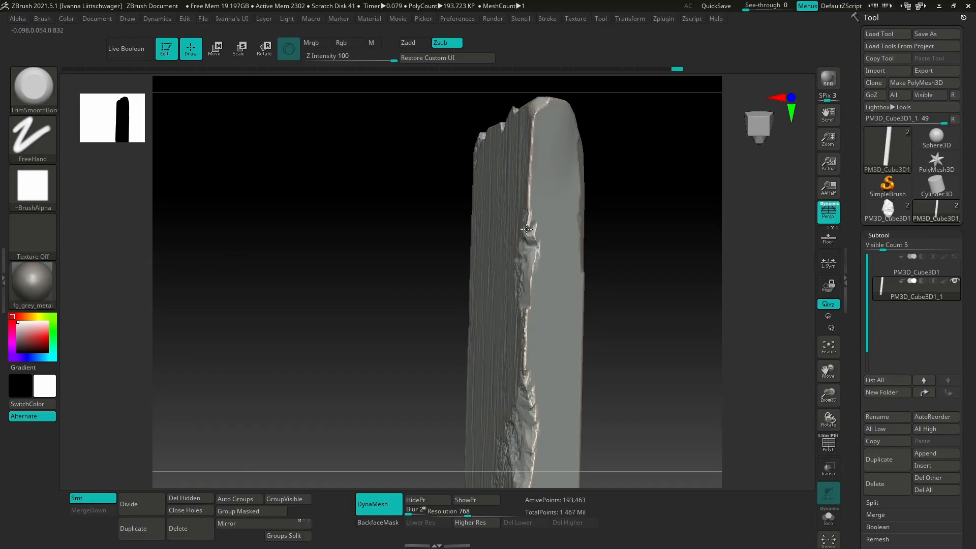
pyautogui.moveTo(531, 220)
pyautogui.mouseDown(button='right')
pyautogui.moveTo(564, 218)
pyautogui.moveTo(536, 315)
pyautogui.mouseUp(button='right')
pyautogui.moveTo(554, 283)
pyautogui.mouseDown(button='right')
pyautogui.moveTo(610, 329)
pyautogui.moveTo(574, 317)
pyautogui.moveTo(590, 392)
pyautogui.moveTo(573, 257)
pyautogui.moveTo(584, 344)
pyautogui.moveTo(533, 393)
pyautogui.moveTo(630, 391)
pyautogui.moveTo(578, 394)
pyautogui.moveTo(551, 371)
pyautogui.mouseUp(button='right')
pyautogui.moveTo(529, 250); pyautogui.dragTo(529, 236, button='right')
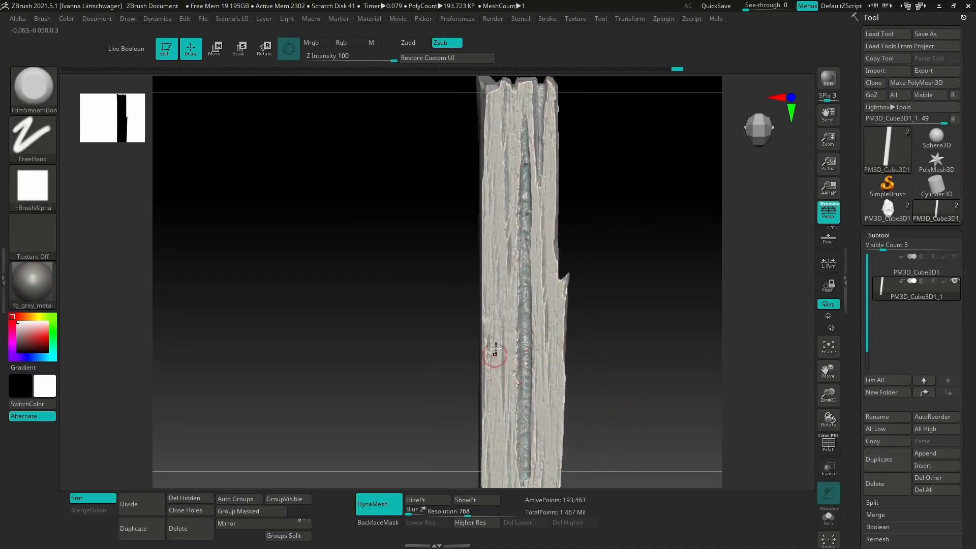
# - Extend the central split towards the broken end using the DamStandard brush with Z Intensity 18
pyautogui.press('b')
pyautogui.press('d')
pyautogui.press('s')
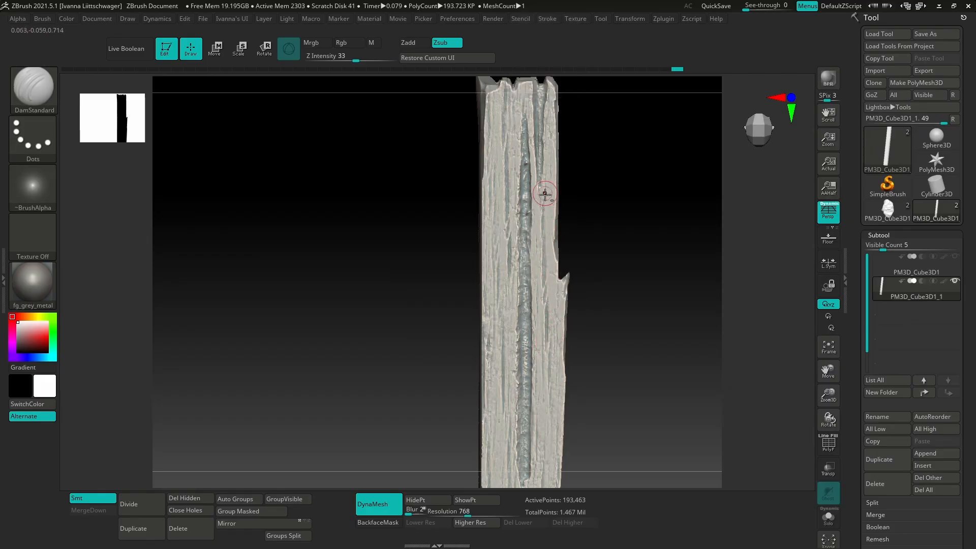
pyautogui.keyDown('alt'); pyautogui.moveTo(546, 194); pyautogui.dragTo(516, 386, button='right'); pyautogui.keyUp('alt')
pyautogui.press('space')
pyautogui.moveTo(521, 373); pyautogui.dragTo(518, 373)
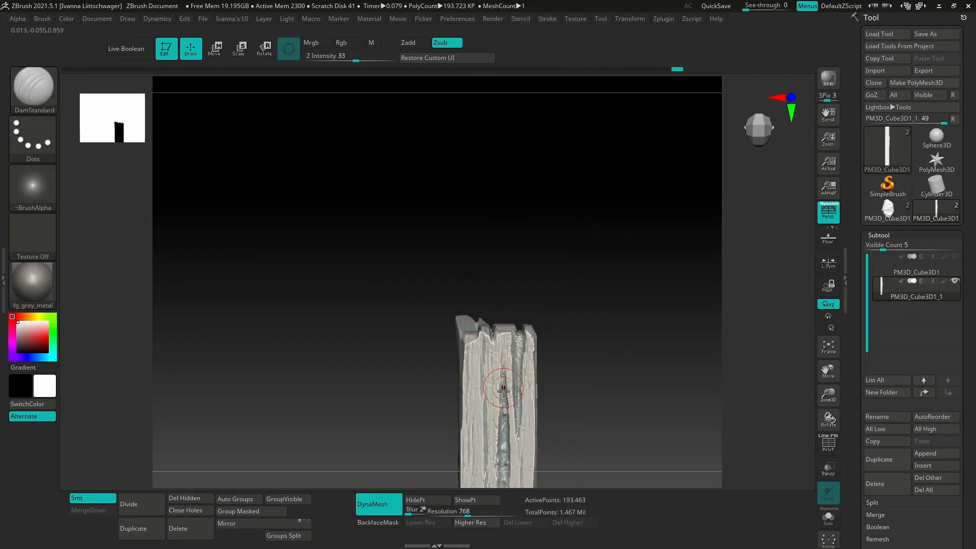
pyautogui.press('space')
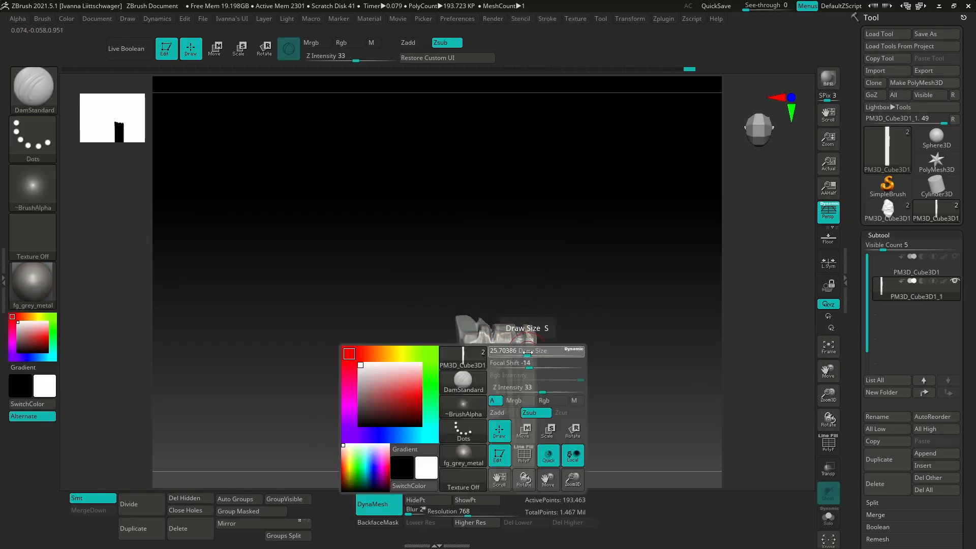
pyautogui.moveTo(543, 387); pyautogui.dragTo(529, 390)
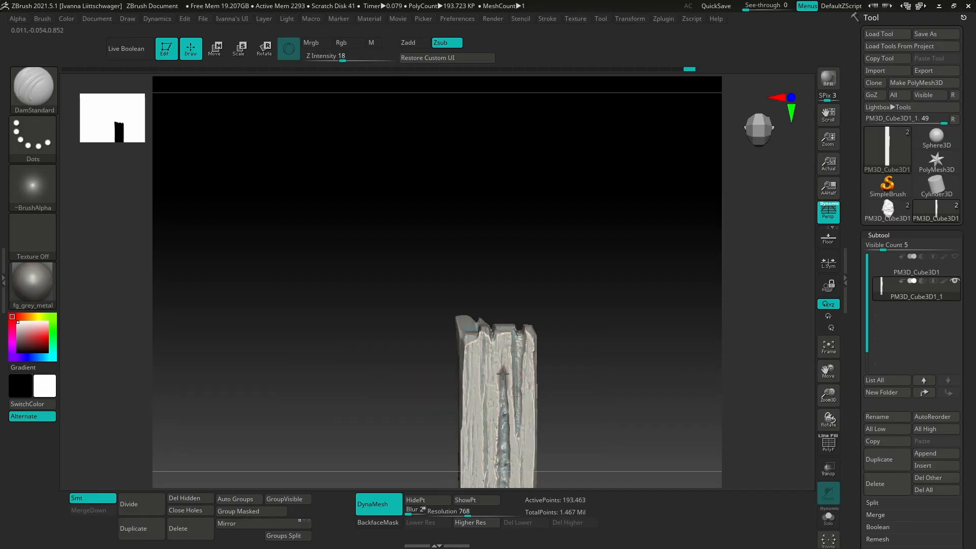
pyautogui.moveTo(504, 357); pyautogui.dragTo(498, 399, button='right')
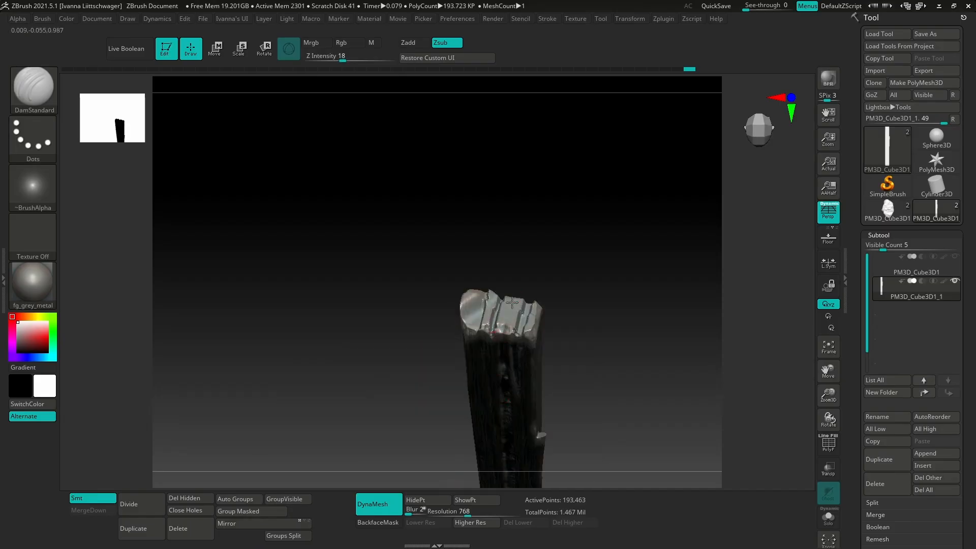
# - Carve a long lengthwise crack from the broken end along the opposite broad face
pyautogui.moveTo(514, 305); pyautogui.dragTo(501, 369, button='right')
pyautogui.moveTo(523, 289); pyautogui.dragTo(540, 276, button='right')
pyautogui.moveTo(497, 317); pyautogui.dragTo(572, 240)
pyautogui.moveTo(508, 300); pyautogui.dragTo(581, 231)
pyautogui.moveTo(526, 286); pyautogui.dragTo(595, 212)
pyautogui.moveTo(529, 362)
pyautogui.mouseDown(button='right')
pyautogui.moveTo(546, 322)
pyautogui.moveTo(545, 370)
pyautogui.mouseUp(button='right')
# - Trim along the sides of the long crack and around the broken end with the TrimSmoothBorder brush
pyautogui.press('b')
pyautogui.press('t')
pyautogui.press('s')
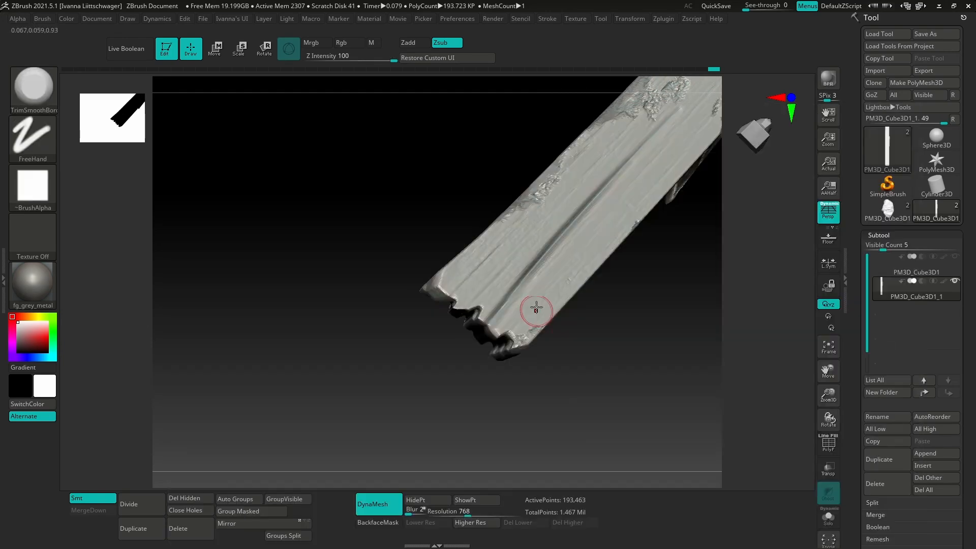
pyautogui.press('space')
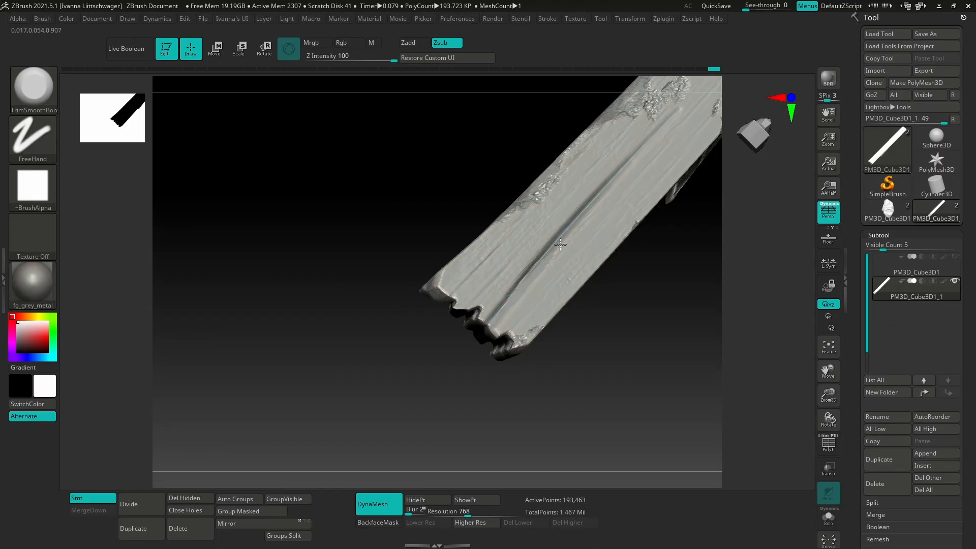
pyautogui.moveTo(558, 246); pyautogui.dragTo(490, 324)
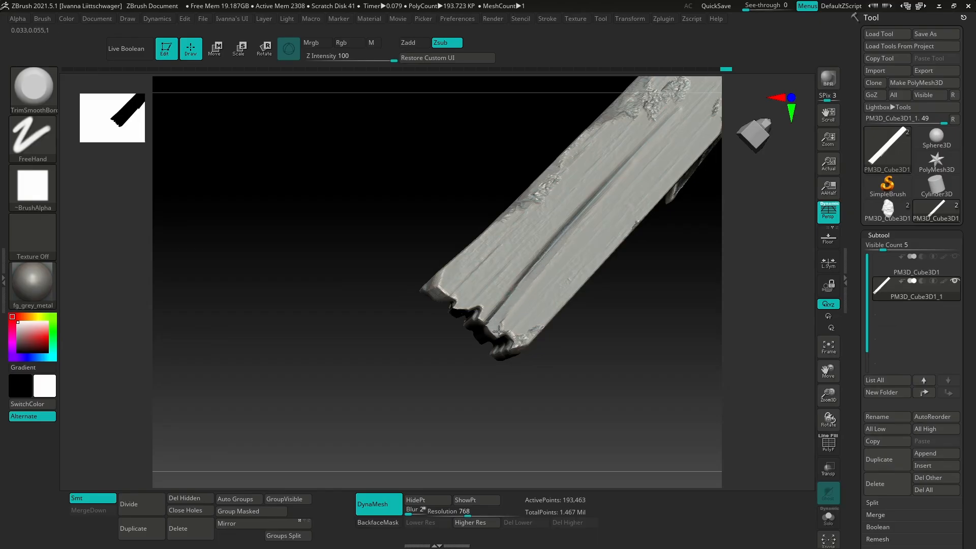
pyautogui.moveTo(523, 290); pyautogui.dragTo(540, 264, button='right')
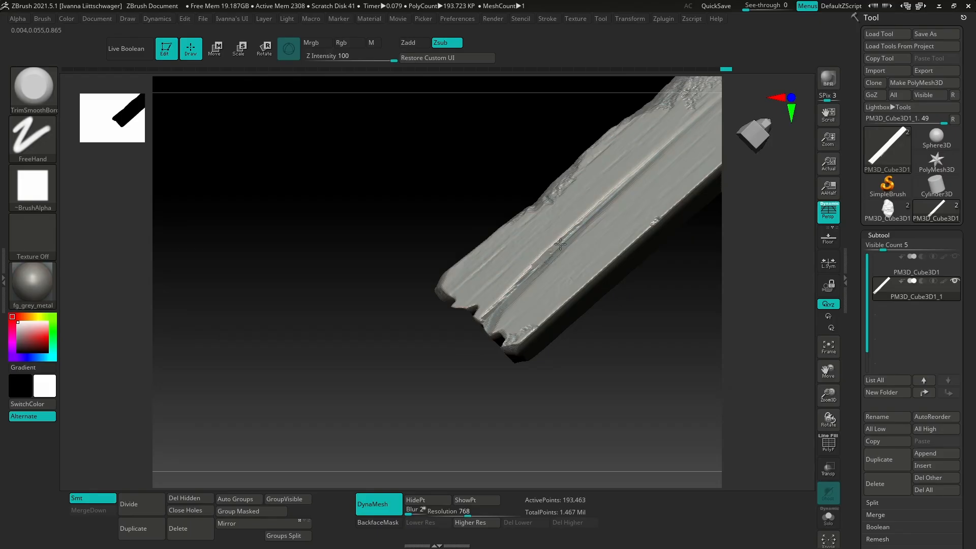
pyautogui.keyDown('alt'); pyautogui.moveTo(596, 314); pyautogui.dragTo(571, 320); pyautogui.keyUp('alt')
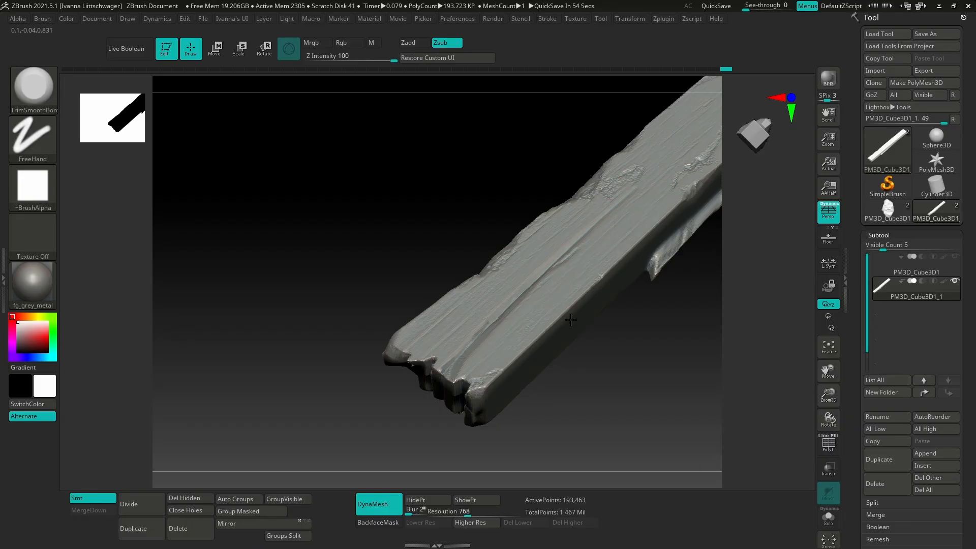
# - Load the MalletFast2 brush from the Mallet brush folder
pyautogui.moveTo(570, 320); pyautogui.dragTo(548, 350, button='right')
pyautogui.press(',')
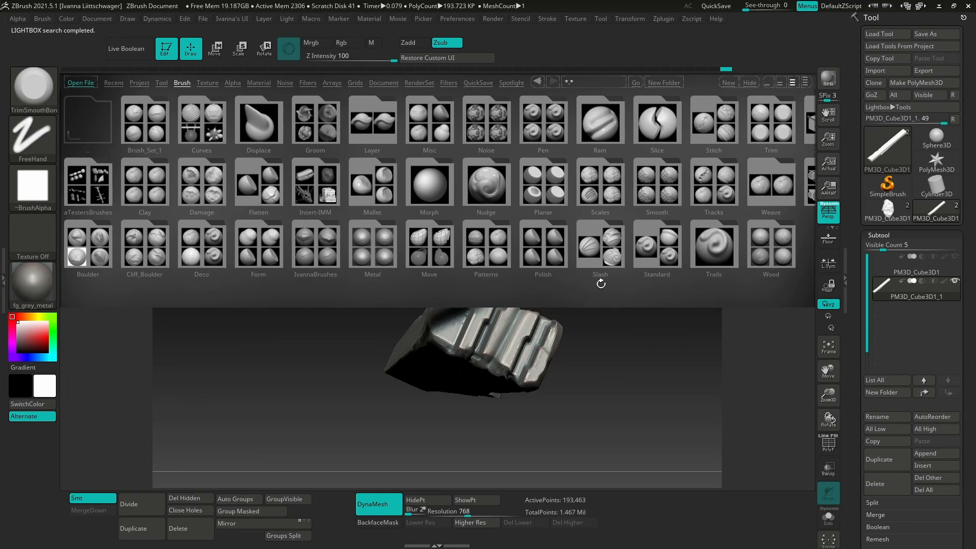
pyautogui.click(381, 189)
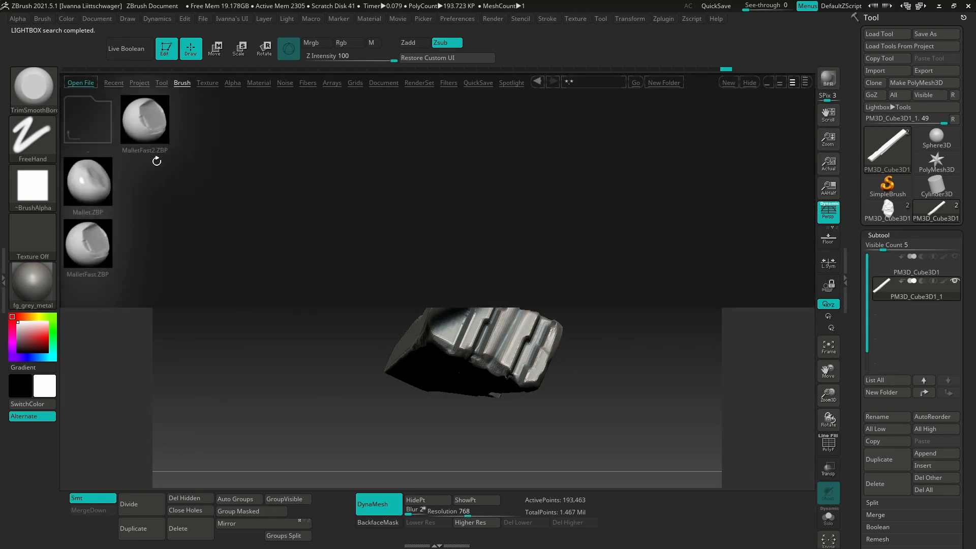
pyautogui.doubleClick(158, 136)
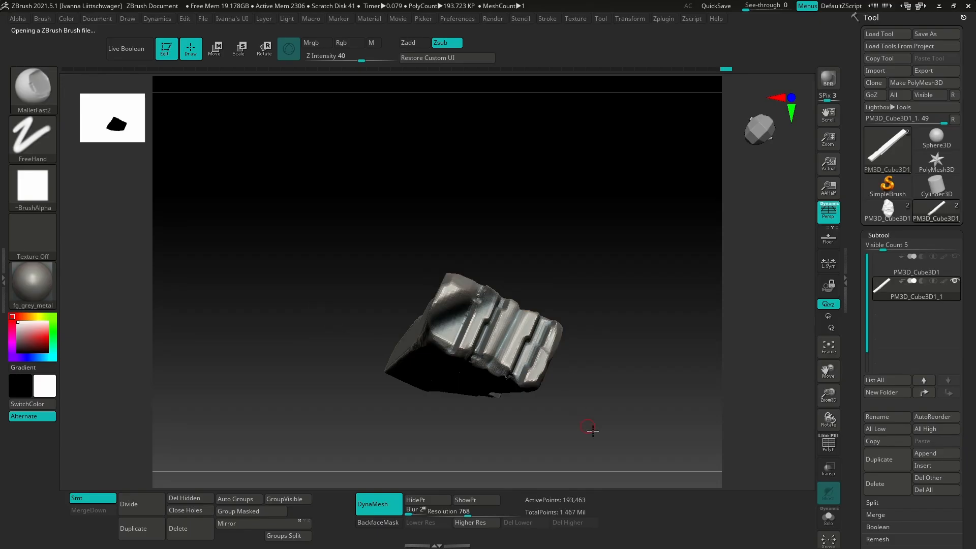
# - Set the DynaMesh resolution to 1176 and remesh the beam
pyautogui.moveTo(592, 431); pyautogui.dragTo(580, 305, button='right')
pyautogui.keyDown('alt'); pyautogui.moveTo(540, 379); pyautogui.dragTo(564, 399, button='right'); pyautogui.keyUp('alt')
pyautogui.moveTo(537, 289)
pyautogui.mouseDown(button='right')
pyautogui.moveTo(544, 277)
pyautogui.moveTo(546, 305)
pyautogui.moveTo(551, 281)
pyautogui.moveTo(545, 358)
pyautogui.moveTo(492, 350)
pyautogui.moveTo(492, 322)
pyautogui.mouseUp(button='right')
pyautogui.keyDown('shift'); pyautogui.moveTo(520, 381); pyautogui.dragTo(521, 389, button='right'); pyautogui.keyUp('shift')
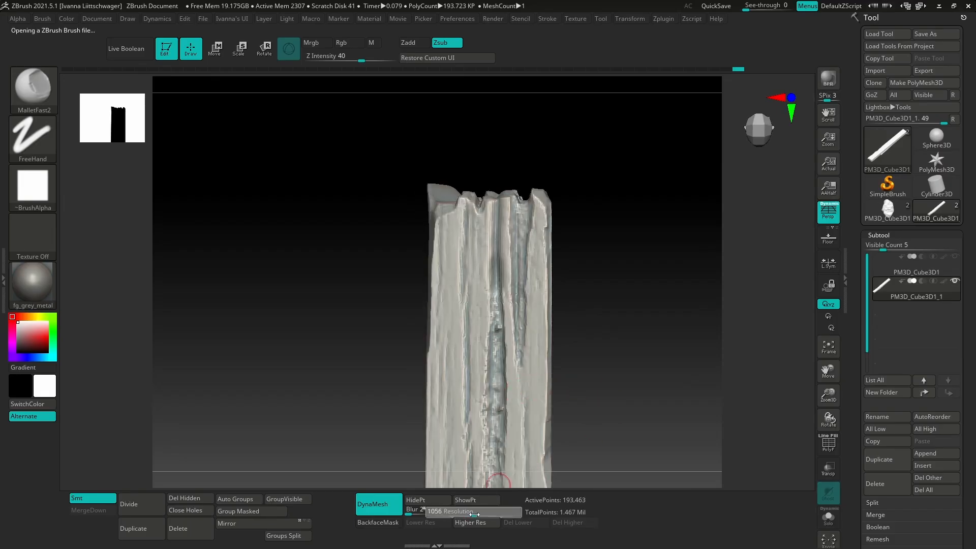
pyautogui.moveTo(475, 515); pyautogui.dragTo(481, 515)
pyautogui.keyDown('ctrl'); pyautogui.moveTo(584, 356); pyautogui.dragTo(661, 387); pyautogui.keyUp('ctrl')
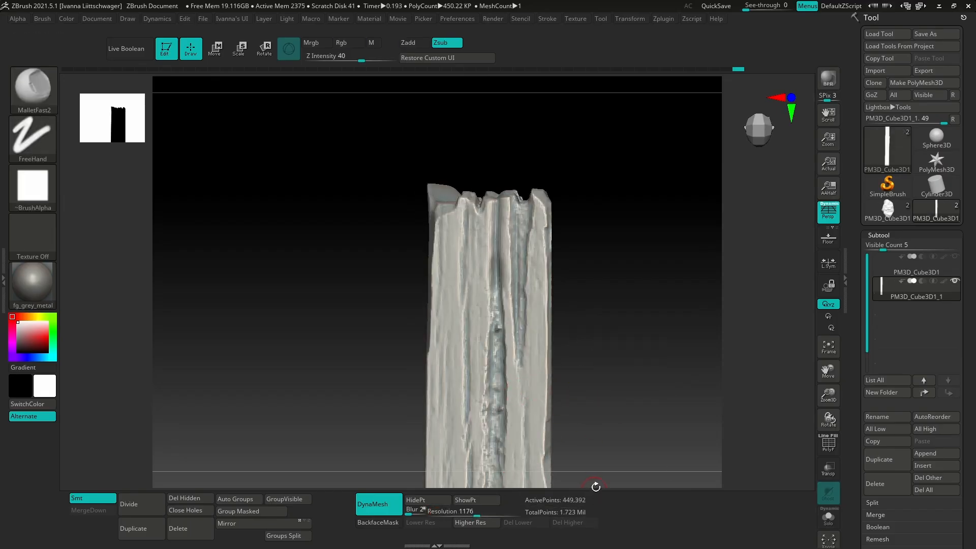
pyautogui.keyDown('alt'); pyautogui.moveTo(575, 378); pyautogui.dragTo(488, 246, button='right'); pyautogui.keyUp('alt')
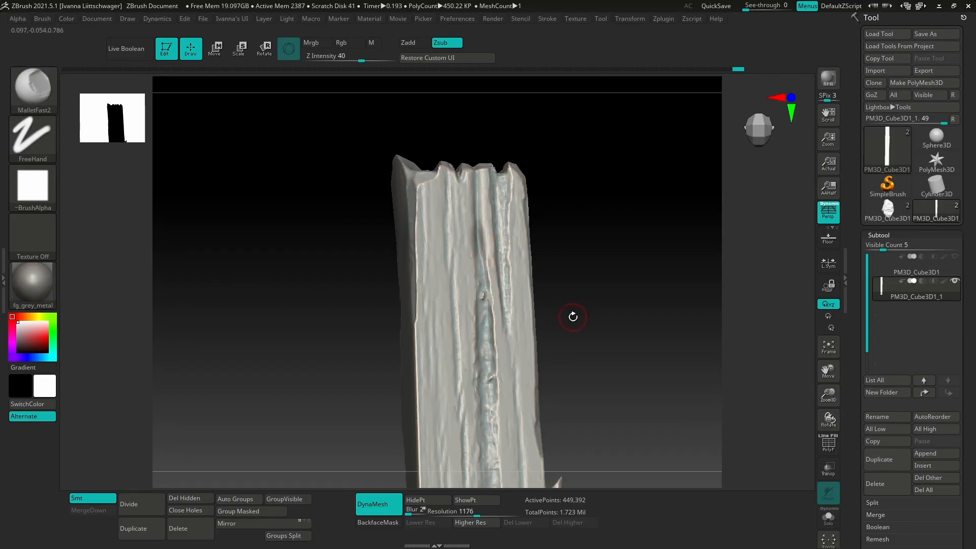
pyautogui.press('F1')
pyautogui.press(',')
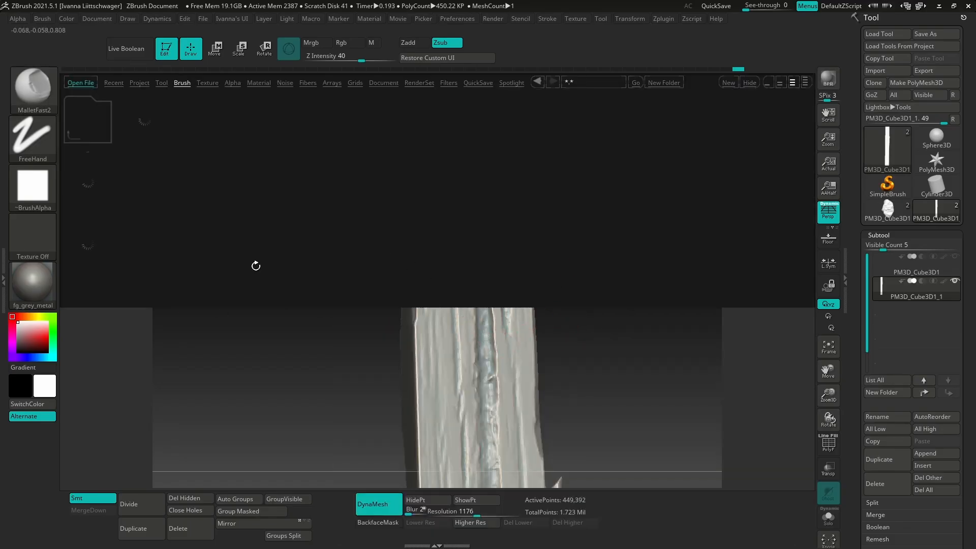
pyautogui.click(102, 122)
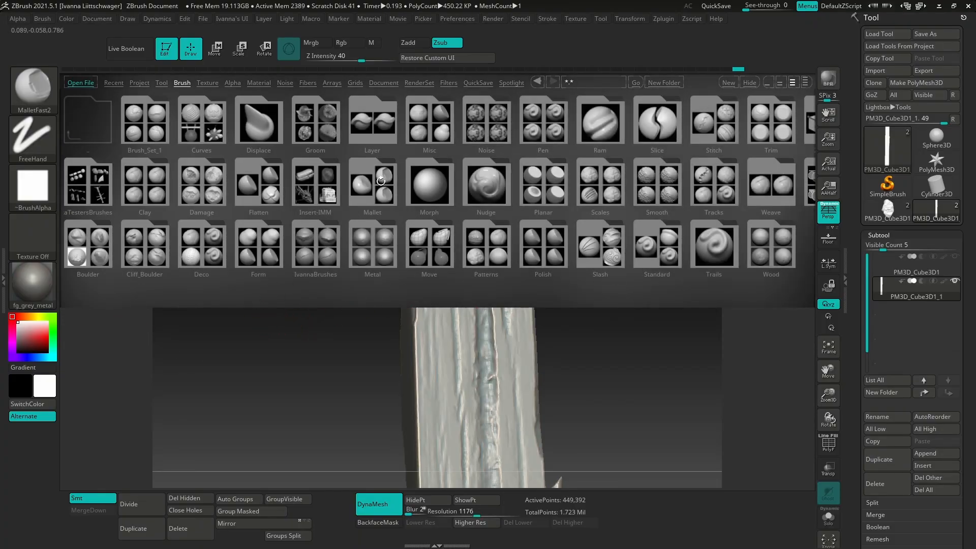
pyautogui.press(',')
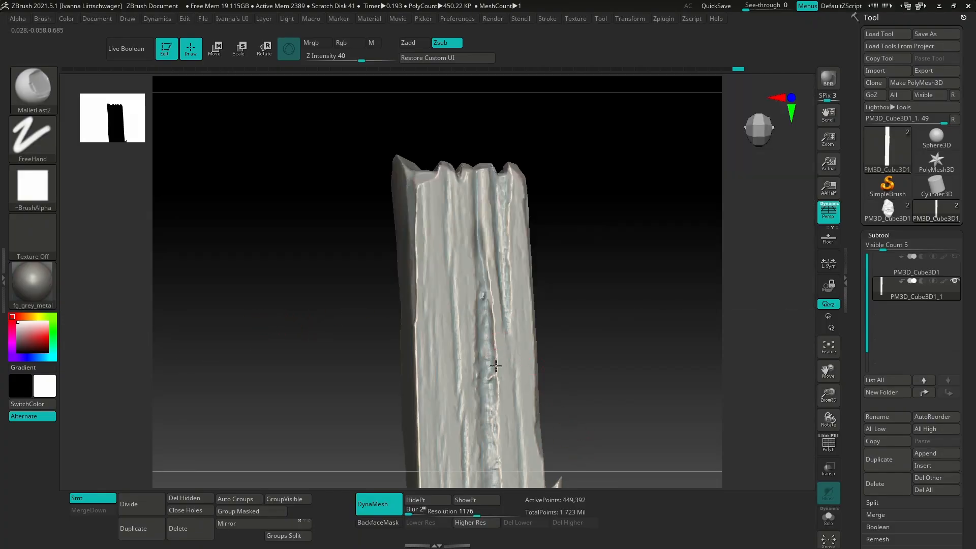
# - Flatten the wood strips beside the cracks near the broken end with the MalletFast2 brush
pyautogui.moveTo(495, 365); pyautogui.dragTo(497, 378)
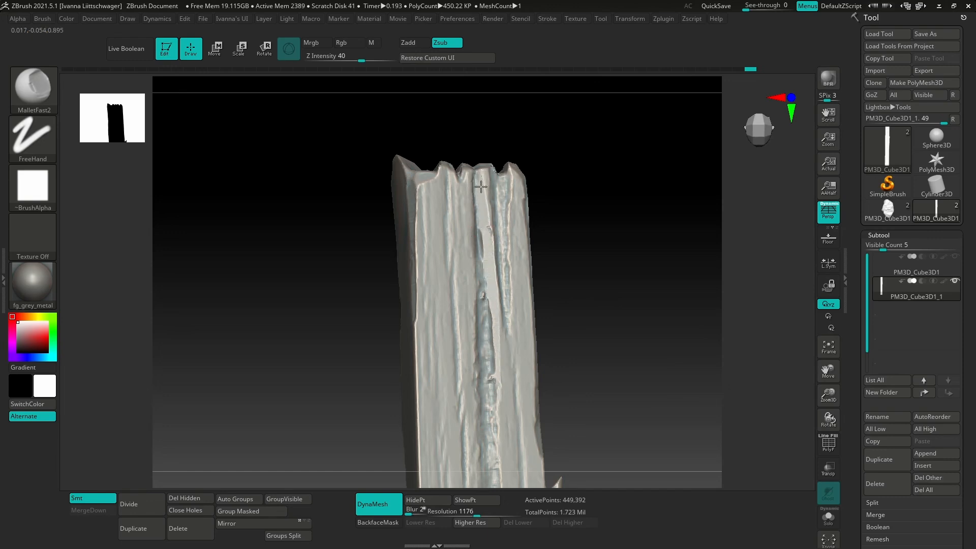
pyautogui.moveTo(510, 237)
pyautogui.keyDown('alt'); pyautogui.mouseDown(button='right')
pyautogui.moveTo(504, 252)
pyautogui.moveTo(493, 224)
pyautogui.moveTo(507, 324)
pyautogui.mouseUp(button='right'); pyautogui.keyUp('alt')
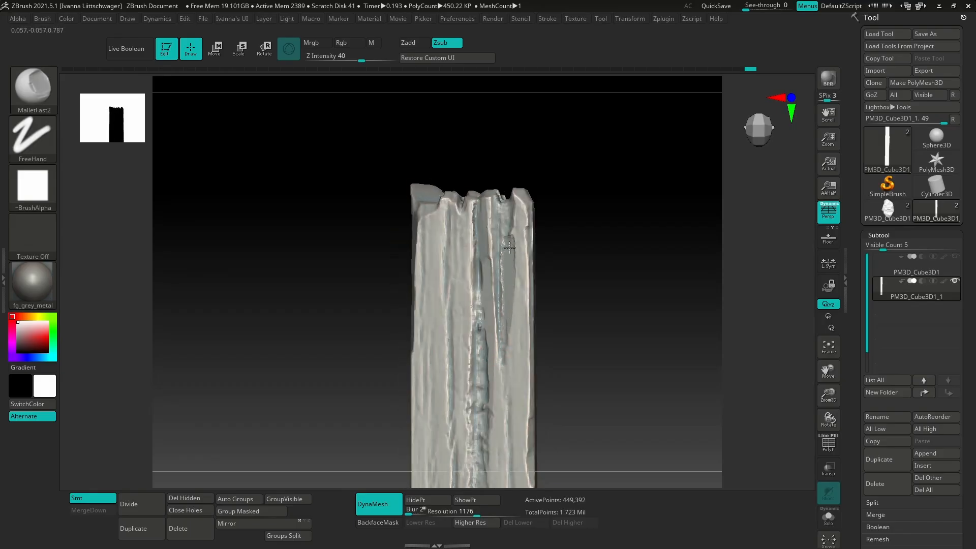
pyautogui.keyDown('alt'); pyautogui.moveTo(527, 235); pyautogui.dragTo(512, 202, button='right'); pyautogui.keyUp('alt')
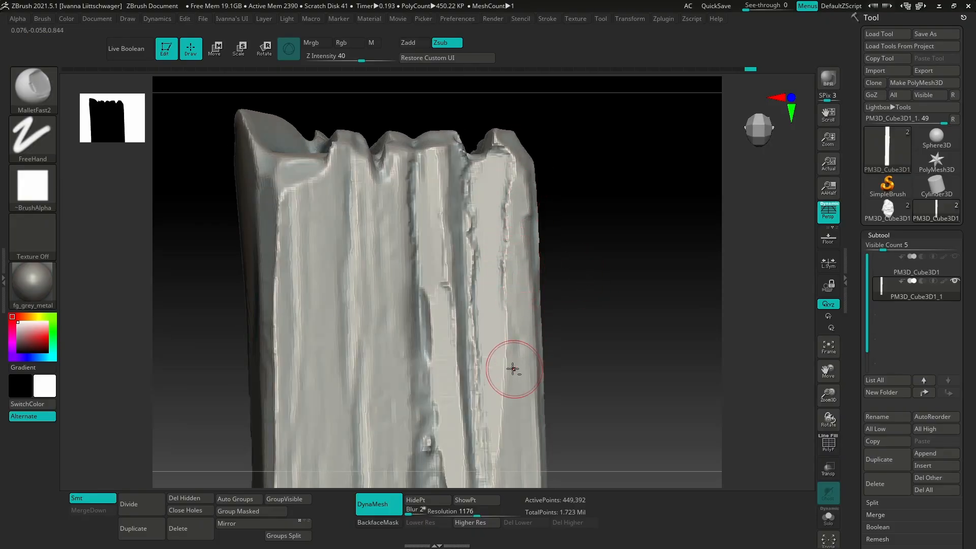
# - Flatten irregular patches across the upper part of the broad face using the Planar brush with Alpha 28
pyautogui.keyDown('alt'); pyautogui.moveTo(514, 370); pyautogui.dragTo(492, 307, button='right'); pyautogui.keyUp('alt')
pyautogui.press('b')
pyautogui.press('p')
pyautogui.press('l')
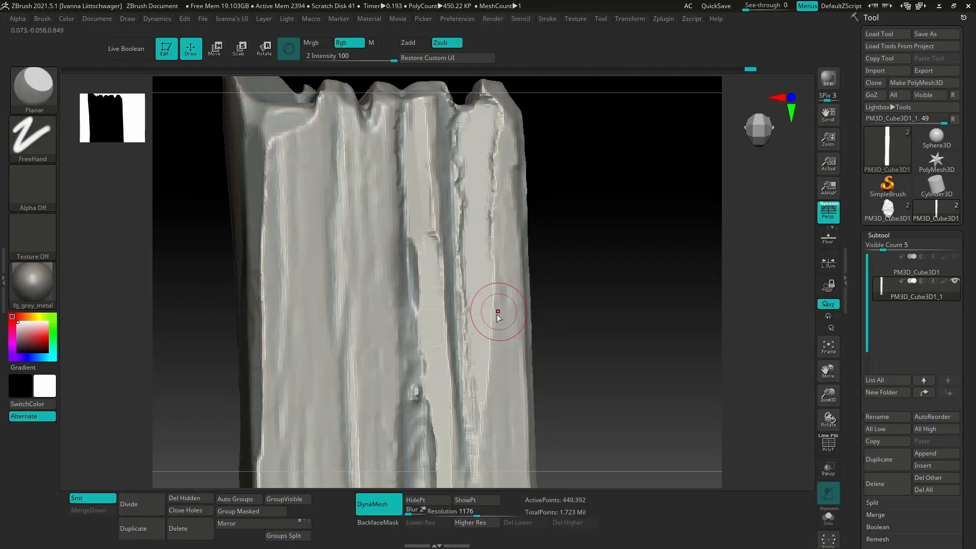
pyautogui.click(33, 185)
pyautogui.click(289, 196)
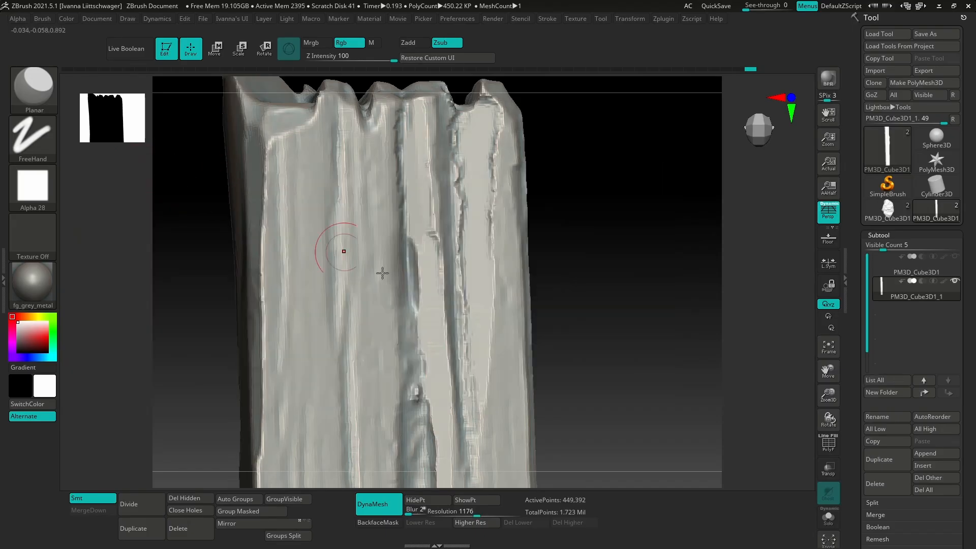
pyautogui.moveTo(381, 273)
pyautogui.keyDown('shift'); pyautogui.mouseDown(button='right')
pyautogui.moveTo(509, 425)
pyautogui.moveTo(549, 376)
pyautogui.mouseUp(button='right'); pyautogui.keyUp('shift')
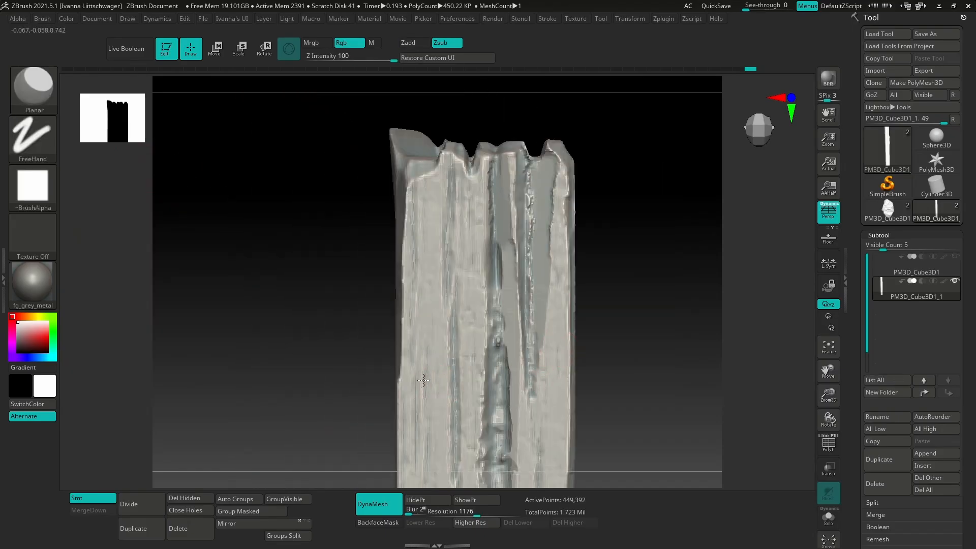
pyautogui.moveTo(425, 381)
pyautogui.mouseDown()
pyautogui.moveTo(431, 336)
pyautogui.moveTo(450, 363)
pyautogui.moveTo(438, 312)
pyautogui.moveTo(438, 178)
pyautogui.moveTo(421, 184)
pyautogui.moveTo(460, 219)
pyautogui.moveTo(450, 166)
pyautogui.moveTo(478, 216)
pyautogui.moveTo(491, 183)
pyautogui.moveTo(509, 184)
pyautogui.moveTo(513, 159)
pyautogui.moveTo(558, 174)
pyautogui.mouseUp()
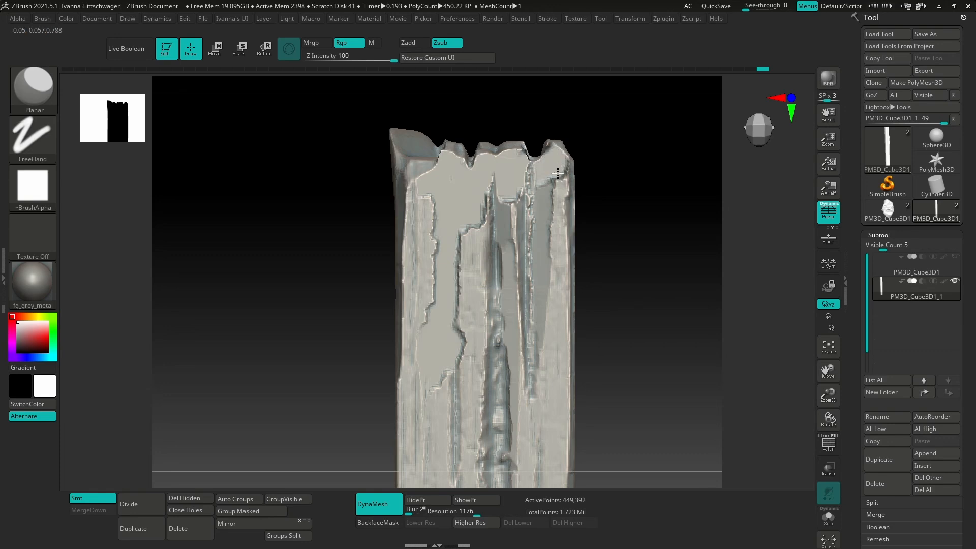
# - Load the MalletFast2 brush from the Mallet folder and chip a small recess into the face above the narrow cracks near the broken end
pyautogui.moveTo(506, 255); pyautogui.dragTo(498, 174, button='right')
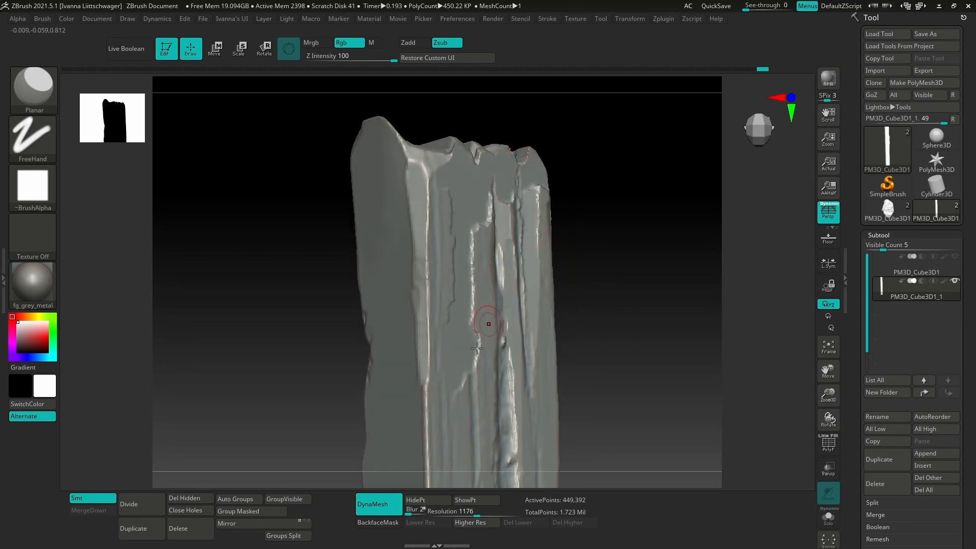
pyautogui.moveTo(483, 333); pyautogui.dragTo(534, 371, button='right')
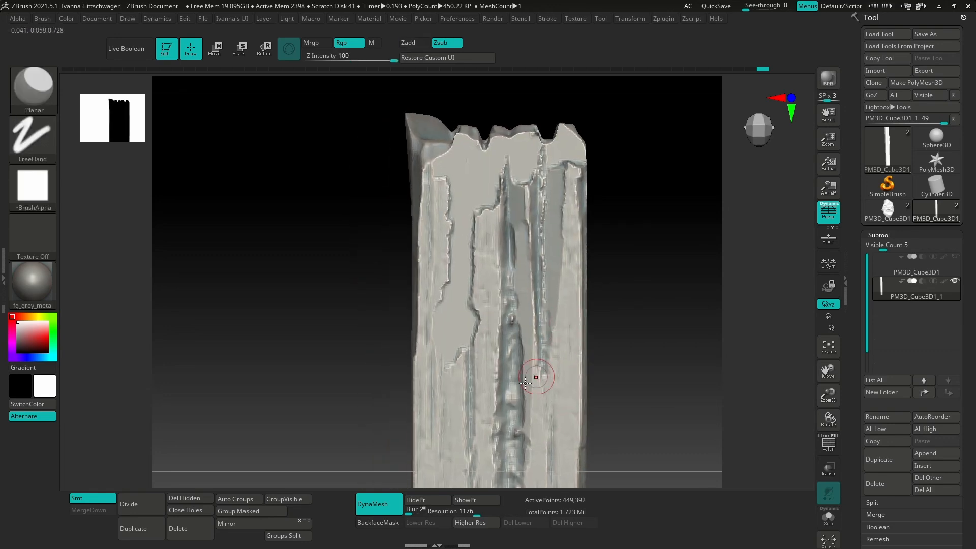
pyautogui.press(',')
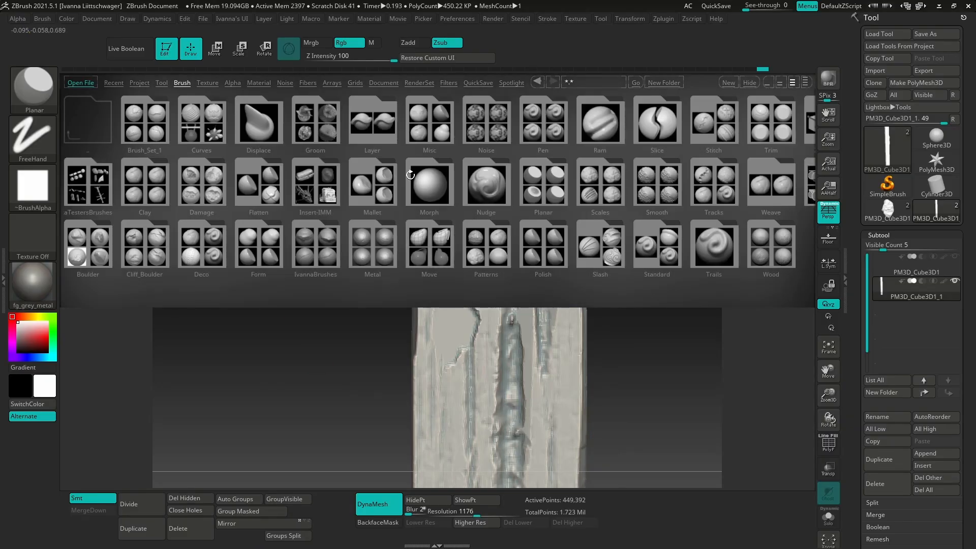
pyautogui.click(372, 184)
pyautogui.doubleClick(153, 111)
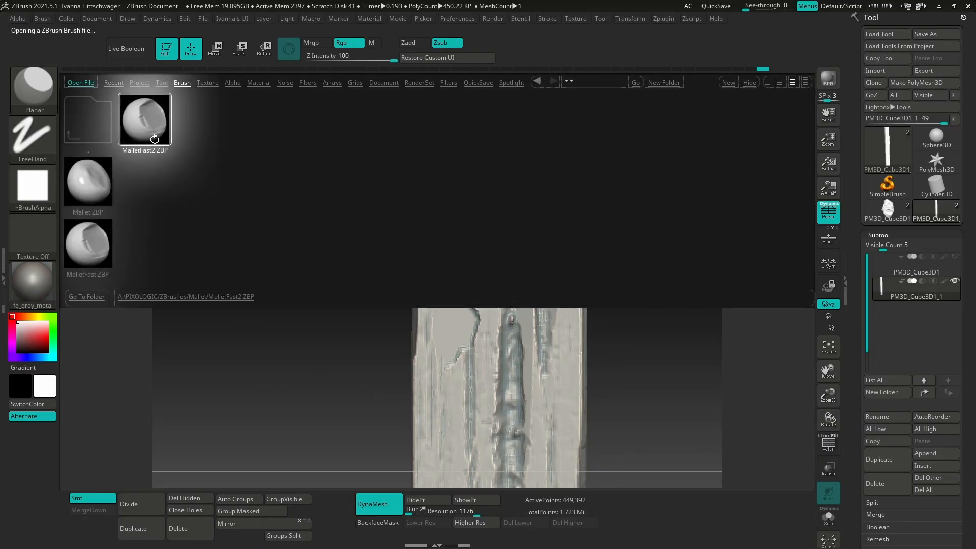
pyautogui.moveTo(590, 275); pyautogui.dragTo(577, 261, button='right')
pyautogui.moveTo(526, 157)
pyautogui.mouseDown()
pyautogui.moveTo(525, 172)
pyautogui.moveTo(527, 155)
pyautogui.mouseUp()
pyautogui.moveTo(528, 156)
pyautogui.mouseDown(button='right')
pyautogui.moveTo(529, 138)
pyautogui.moveTo(527, 160)
pyautogui.mouseUp(button='right')
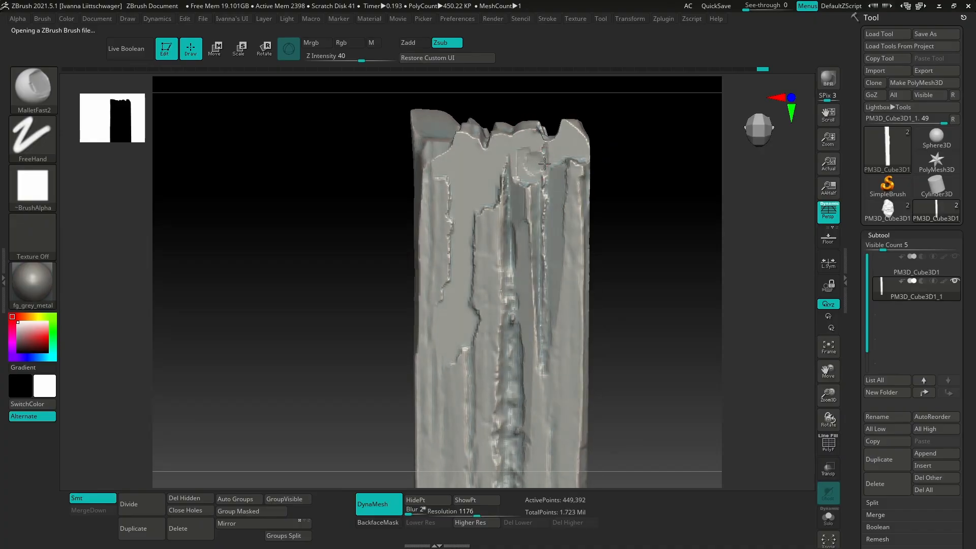
pyautogui.moveTo(540, 161); pyautogui.dragTo(528, 160)
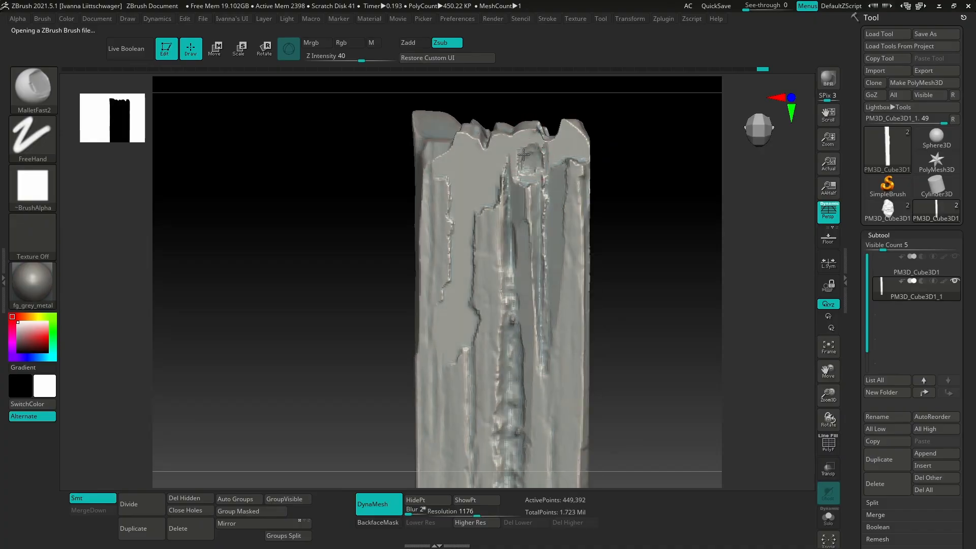
pyautogui.moveTo(524, 186); pyautogui.dragTo(525, 187, button='right')
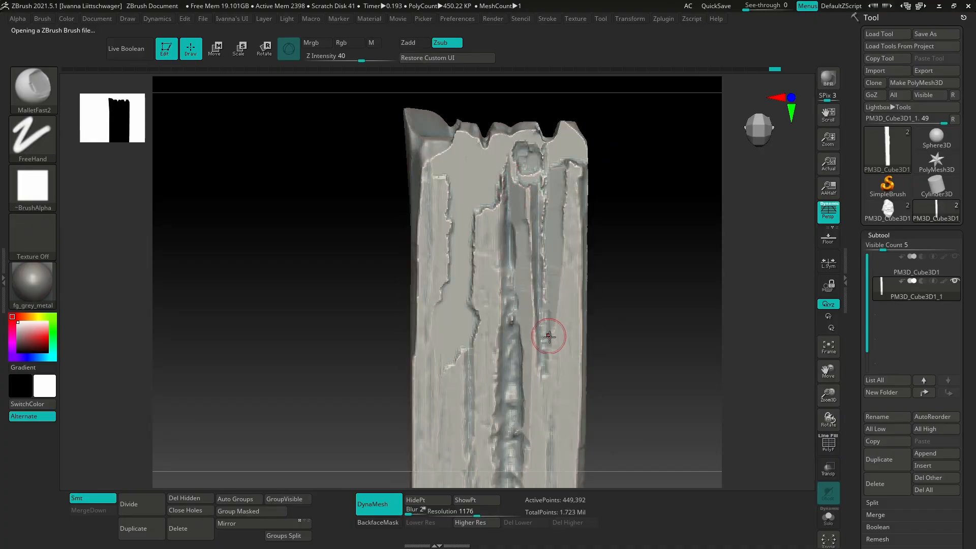
pyautogui.press('b')
pyautogui.press('p')
pyautogui.press('l')
pyautogui.moveTo(465, 193); pyautogui.dragTo(466, 204)
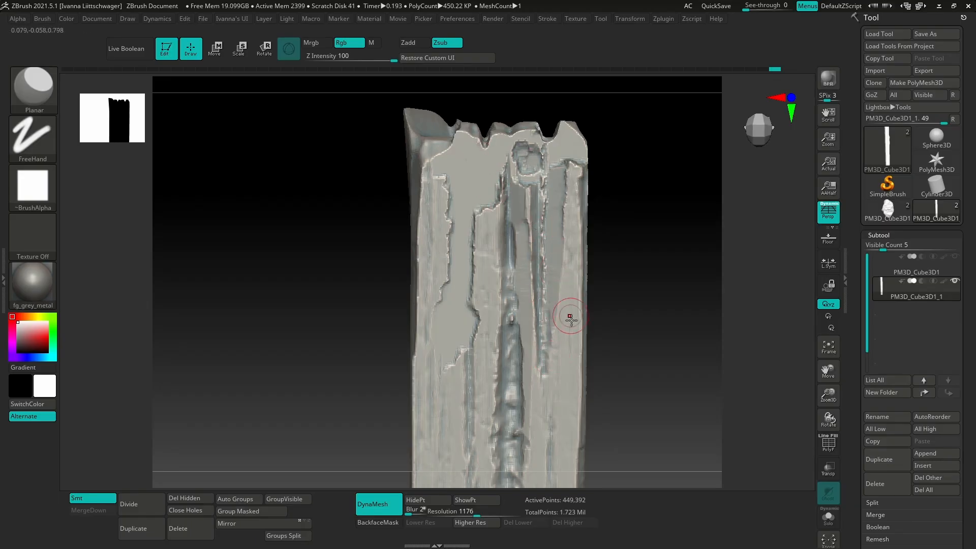
# - Chip the jagged top edge around the recess and both upper corners of the broad face using the MalletFast2 brush
pyautogui.press('b')
pyautogui.press('m')
pyautogui.press('f')
pyautogui.moveTo(528, 158); pyautogui.dragTo(532, 153)
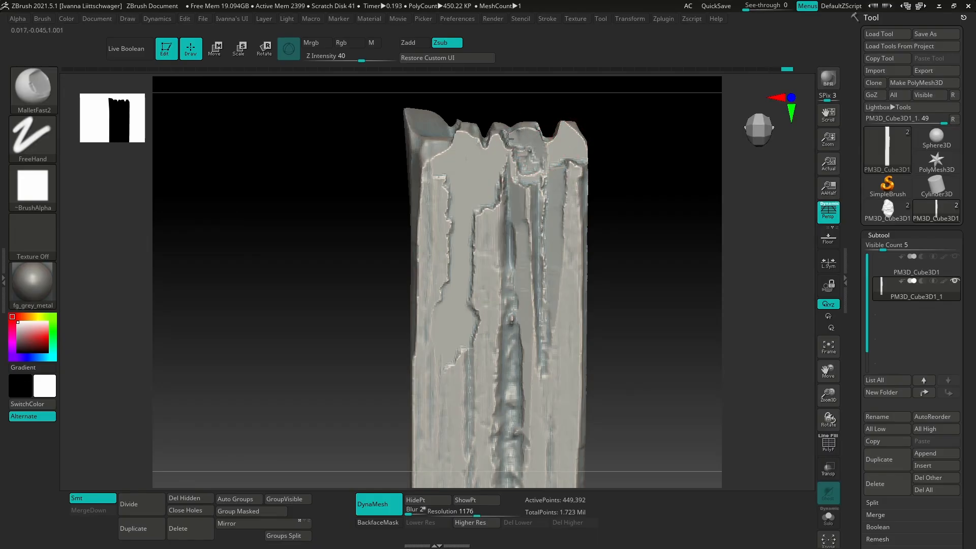
pyautogui.moveTo(568, 155); pyautogui.dragTo(547, 139)
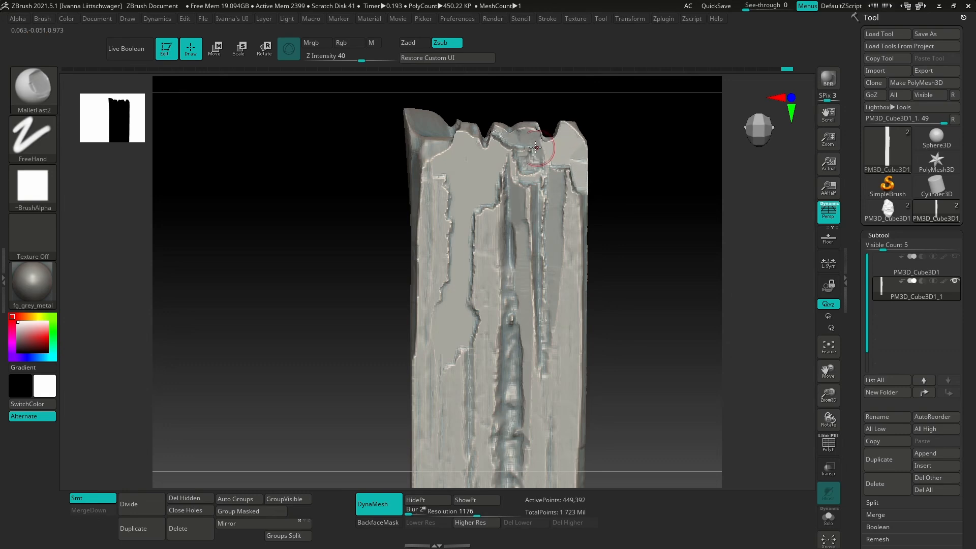
pyautogui.moveTo(535, 148)
pyautogui.mouseDown()
pyautogui.moveTo(508, 140)
pyautogui.moveTo(515, 132)
pyautogui.mouseUp()
pyautogui.moveTo(592, 178); pyautogui.dragTo(599, 235)
pyautogui.moveTo(601, 281)
pyautogui.mouseDown()
pyautogui.moveTo(585, 261)
pyautogui.moveTo(452, 228)
pyautogui.mouseUp()
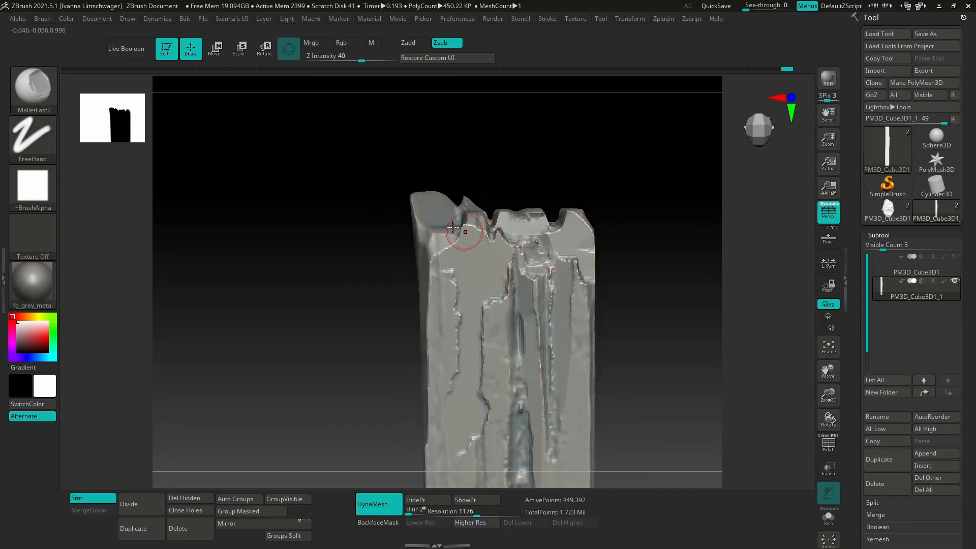
pyautogui.keyDown('alt'); pyautogui.moveTo(621, 311); pyautogui.dragTo(627, 290); pyautogui.keyUp('alt')
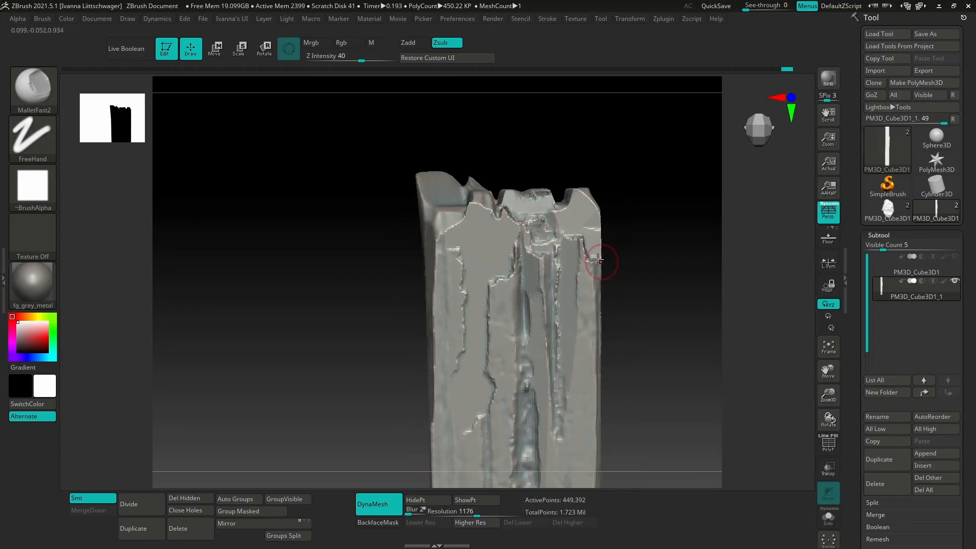
# - Smooth and flatten the inside of the central crack's upper part with the TrimSmoothBorder brush
pyautogui.moveTo(538, 411)
pyautogui.mouseDown(button='right')
pyautogui.moveTo(576, 388)
pyautogui.moveTo(549, 191)
pyautogui.mouseUp(button='right')
pyautogui.moveTo(529, 270); pyautogui.dragTo(541, 338, button='right')
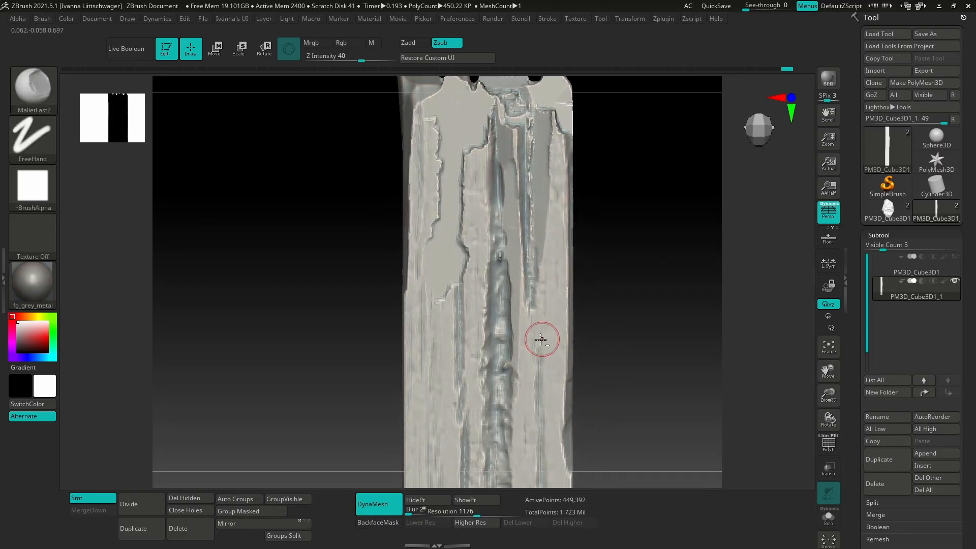
pyautogui.moveTo(549, 370); pyautogui.dragTo(560, 363, button='right')
pyautogui.press('b')
pyautogui.press('t')
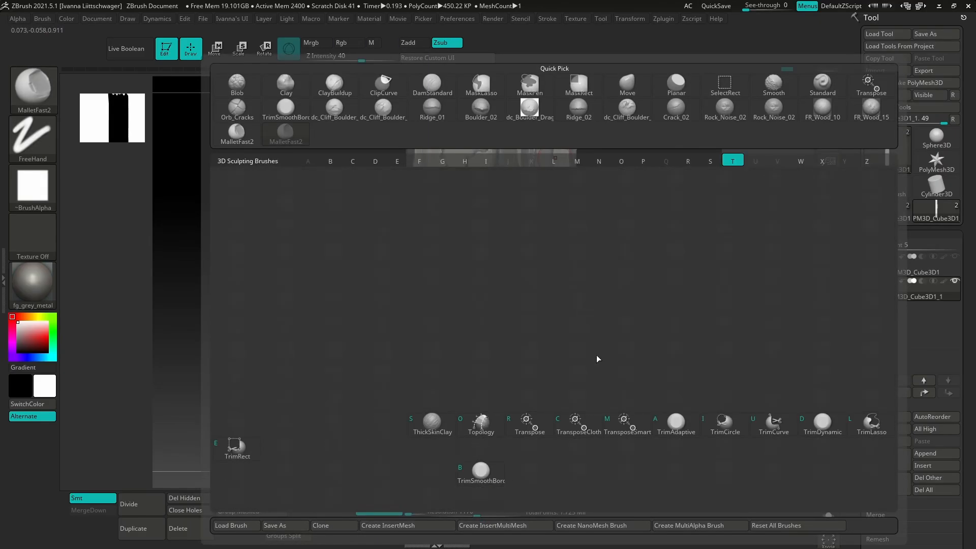
pyautogui.press('s')
pyautogui.moveTo(515, 311); pyautogui.dragTo(513, 331)
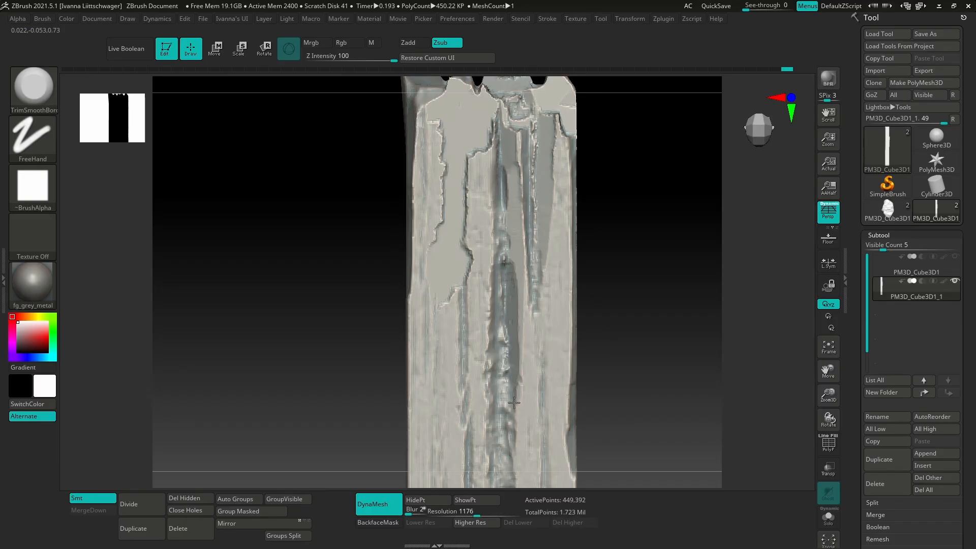
pyautogui.moveTo(514, 403); pyautogui.dragTo(507, 176)
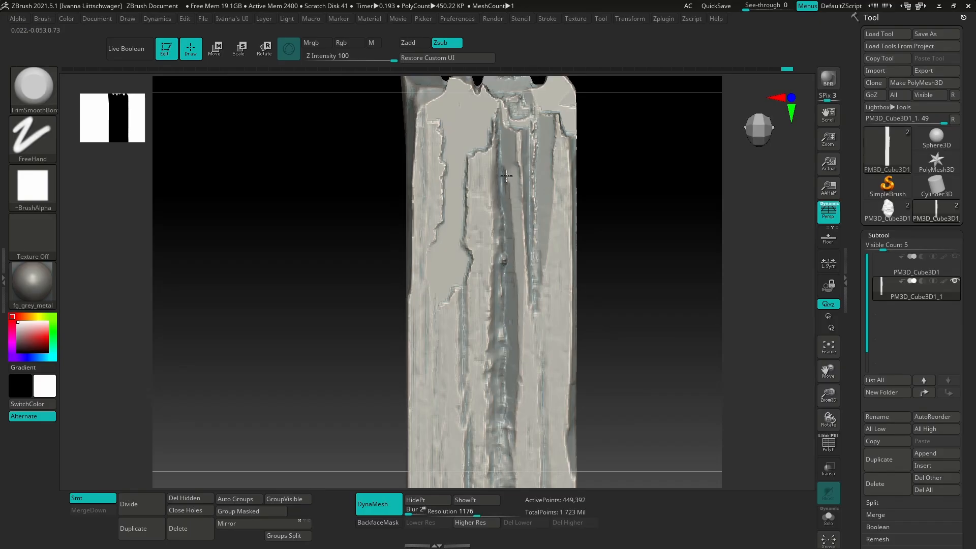
# - Continue flattening the central crack's inner wall down toward the side notch with the TrimSmoothBorder brush
pyautogui.keyDown('alt'); pyautogui.moveTo(507, 114); pyautogui.dragTo(491, 237, button='right'); pyautogui.keyUp('alt')
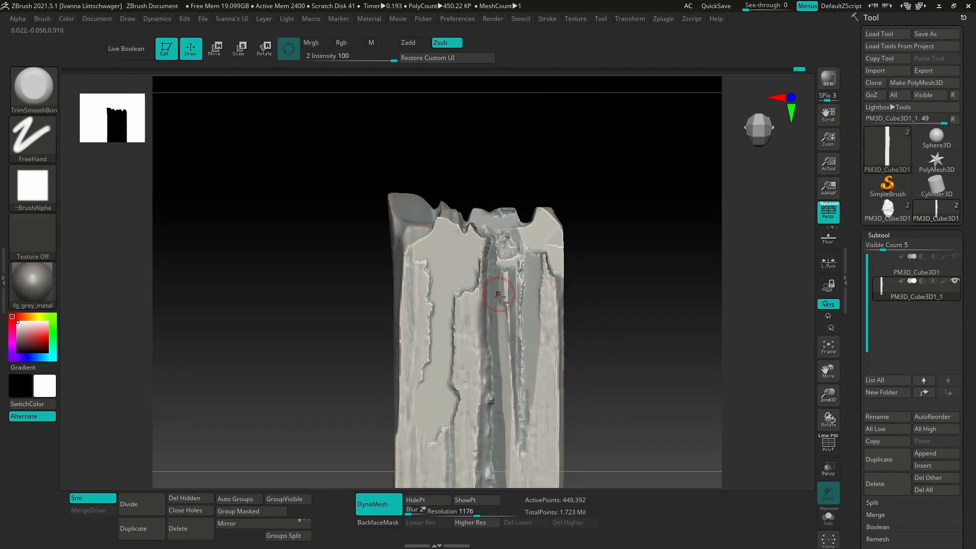
pyautogui.keyDown('alt'); pyautogui.moveTo(515, 397); pyautogui.dragTo(527, 228, button='right'); pyautogui.keyUp('alt')
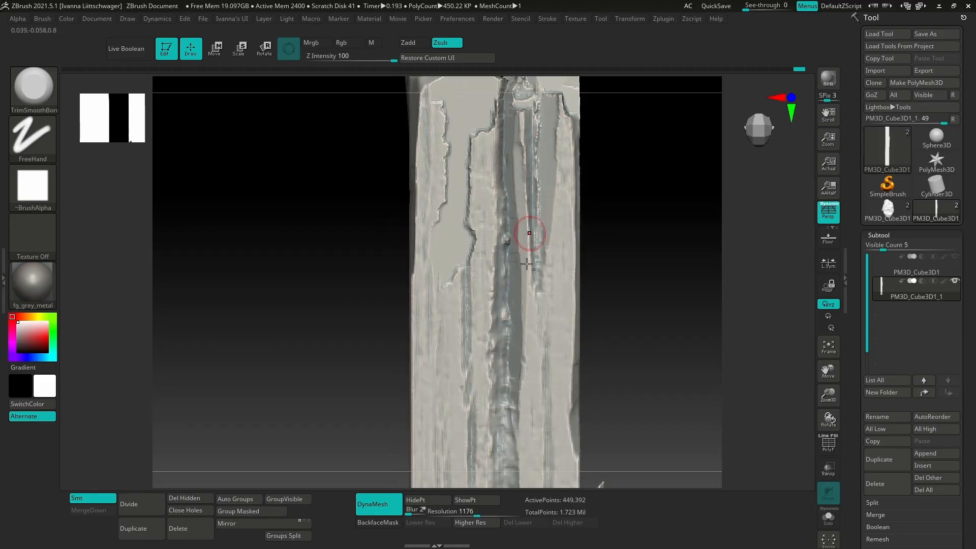
pyautogui.moveTo(514, 360); pyautogui.dragTo(511, 458)
pyautogui.keyDown('alt'); pyautogui.moveTo(510, 445); pyautogui.dragTo(526, 330, button='right'); pyautogui.keyUp('alt')
pyautogui.moveTo(526, 326)
pyautogui.mouseDown()
pyautogui.moveTo(535, 428)
pyautogui.moveTo(530, 307)
pyautogui.mouseUp()
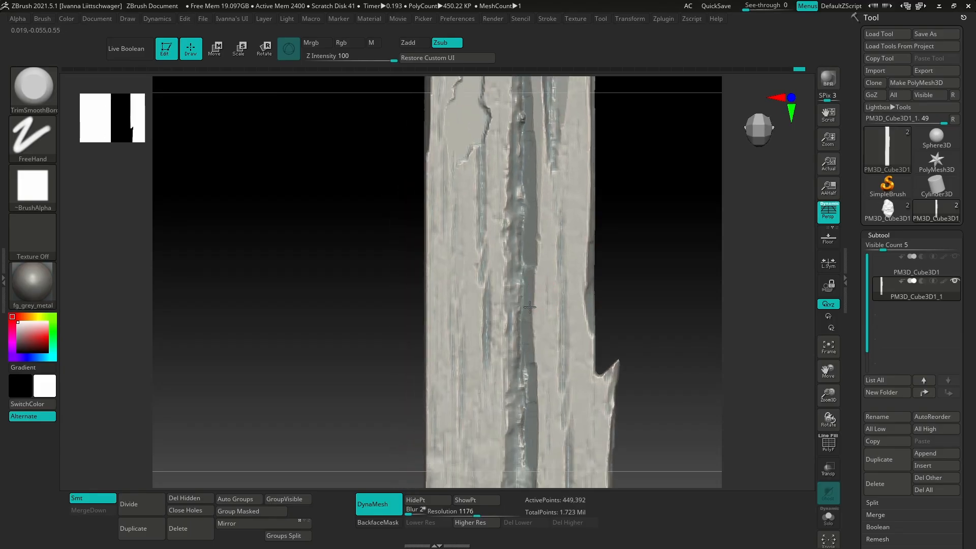
pyautogui.moveTo(529, 287)
pyautogui.keyDown('ctrl'); pyautogui.mouseDown(button='right')
pyautogui.moveTo(505, 337)
pyautogui.moveTo(522, 437)
pyautogui.mouseUp(button='right'); pyautogui.keyUp('ctrl')
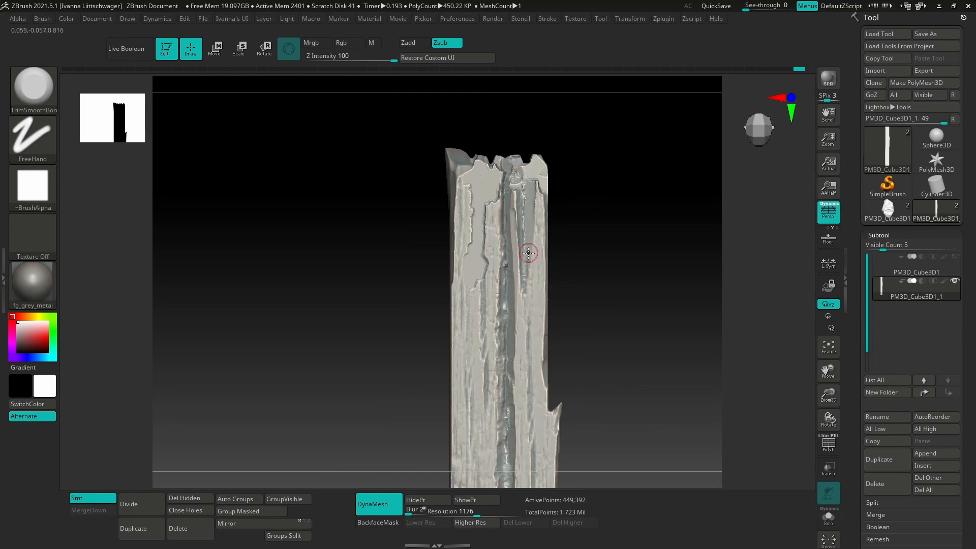
pyautogui.press('b')
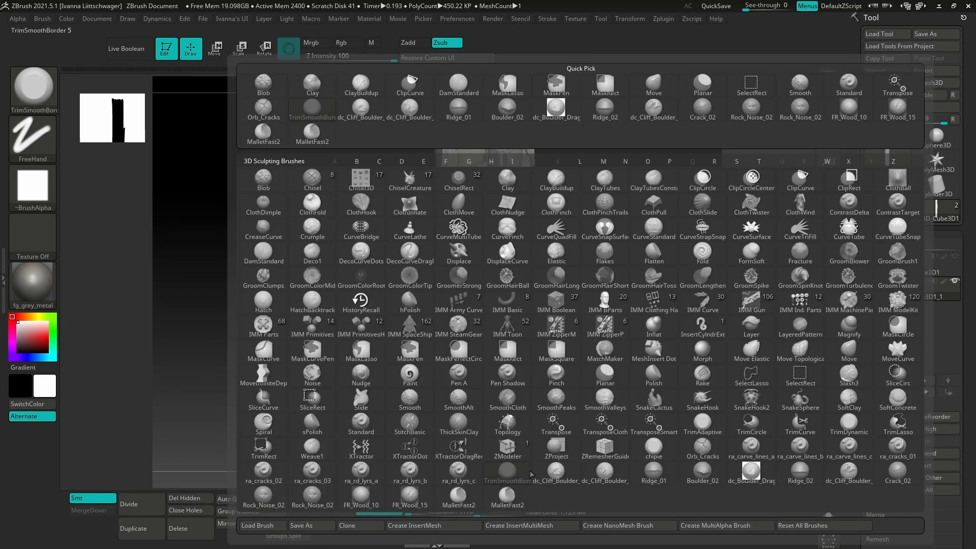
pyautogui.press('b')
pyautogui.press('b')
pyautogui.press('b')
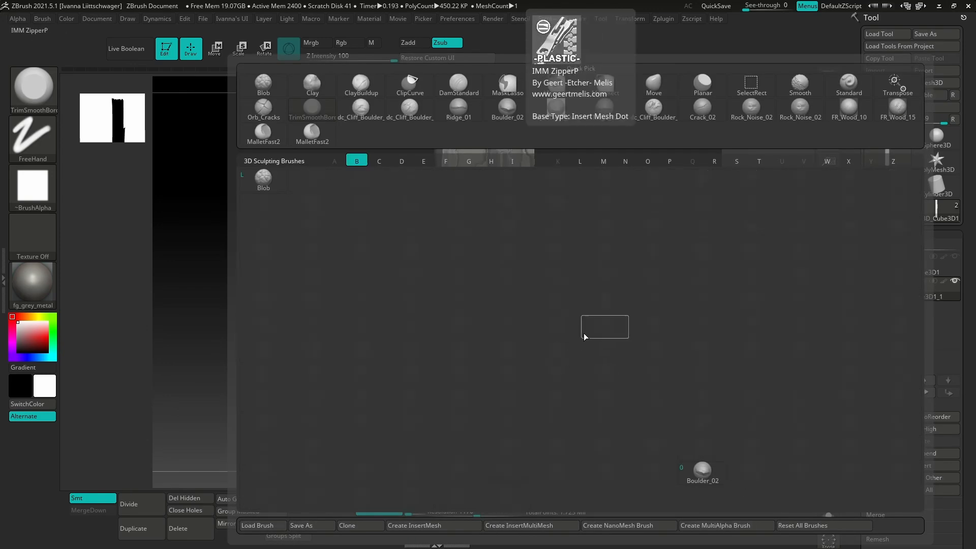
pyautogui.press('b')
pyautogui.press('b')
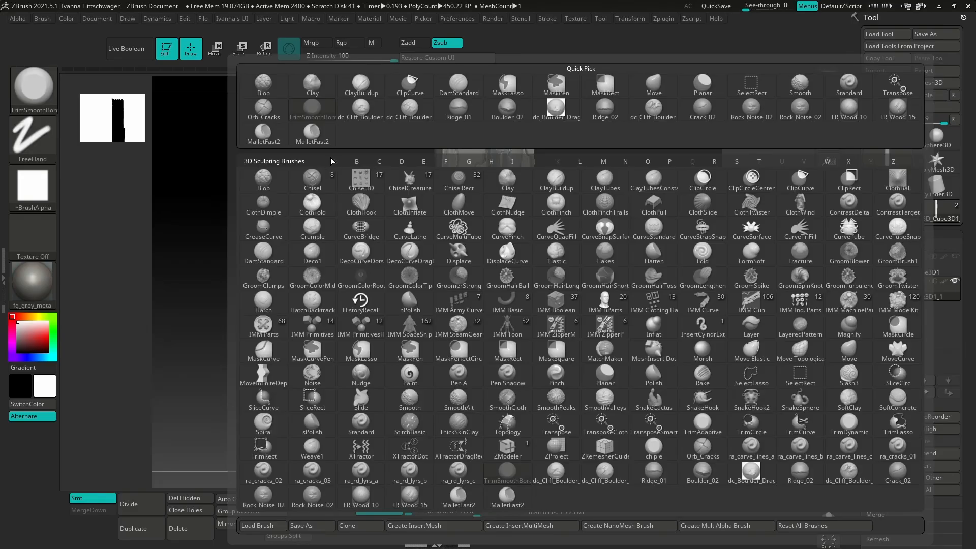
pyautogui.press('b')
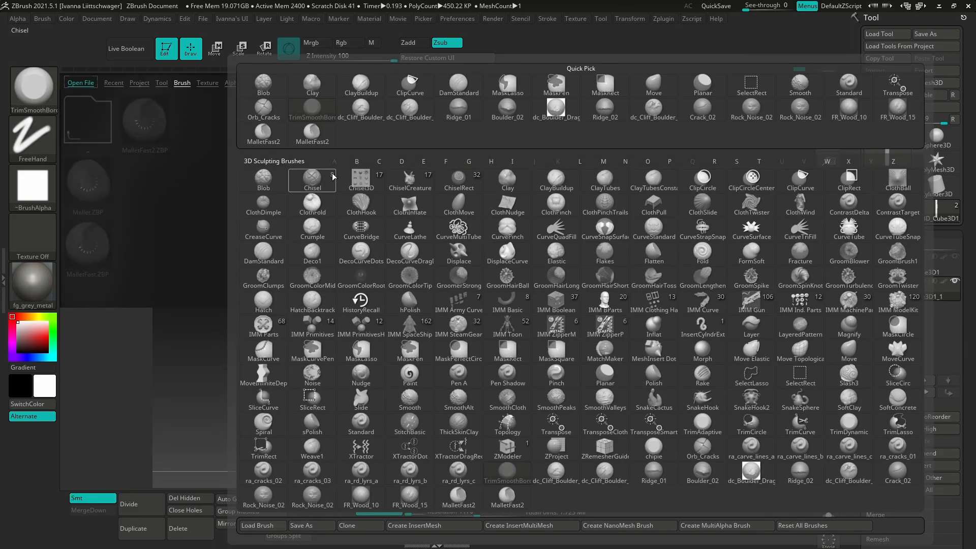
pyautogui.press('b')
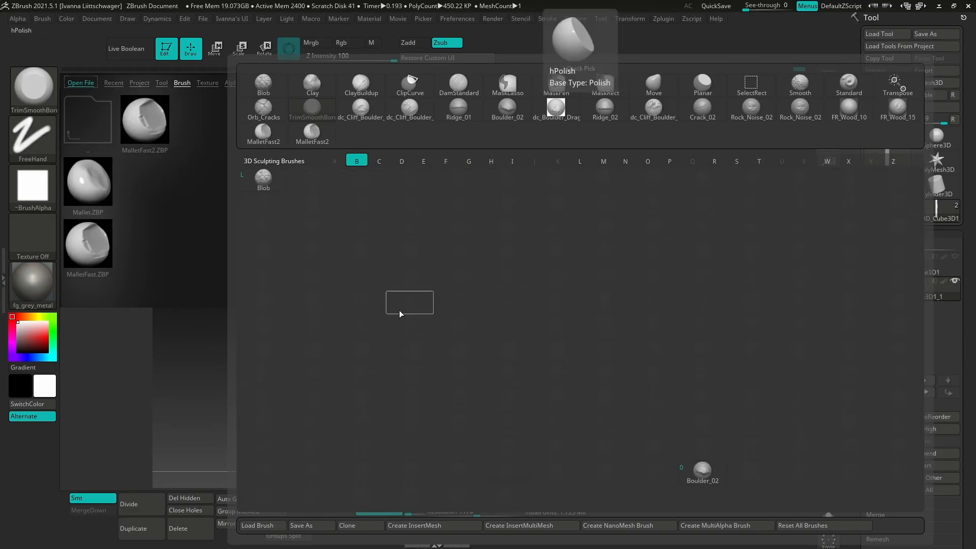
pyautogui.press('Escape')
# - Load the FR_Wood_14 brush from the Wood folder and reduce its Z Intensity to 8
pyautogui.click(181, 82)
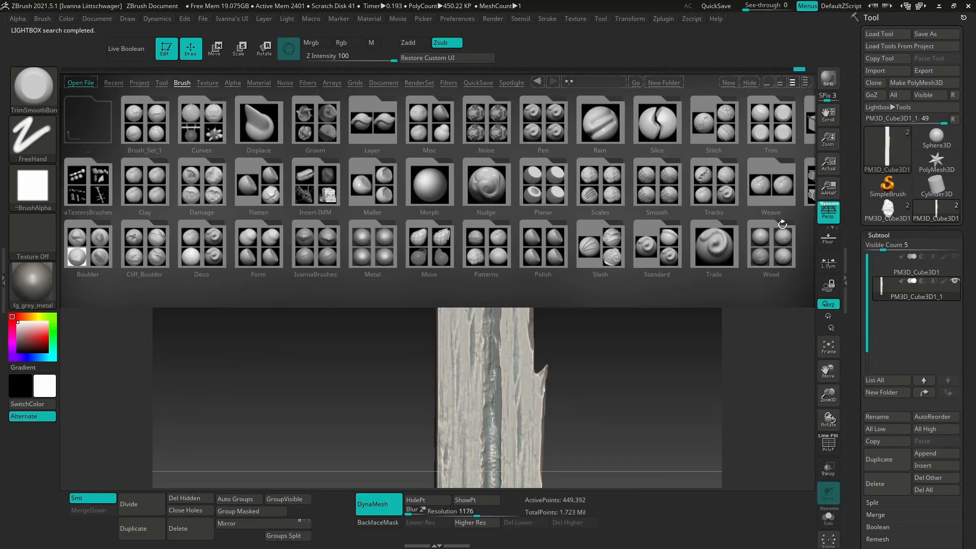
pyautogui.click(783, 225)
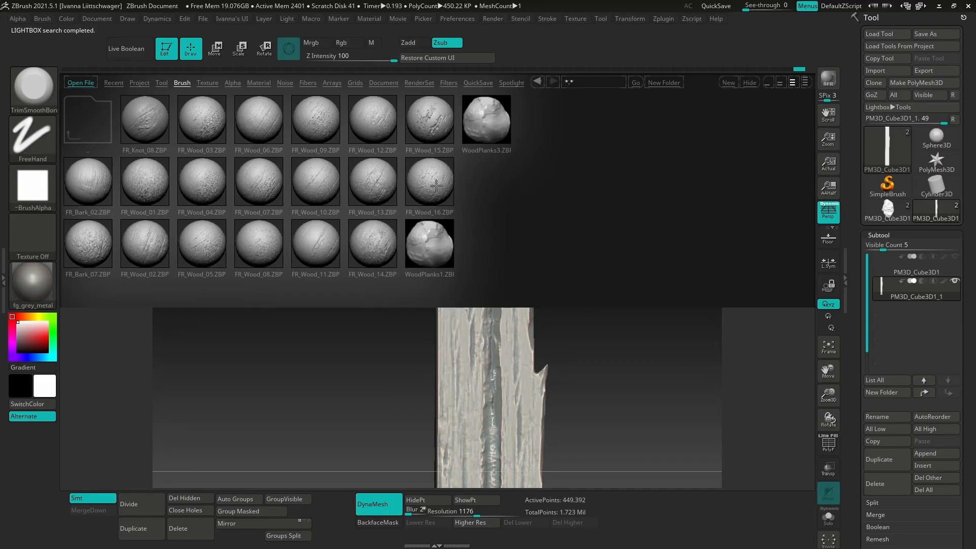
pyautogui.doubleClick(367, 247)
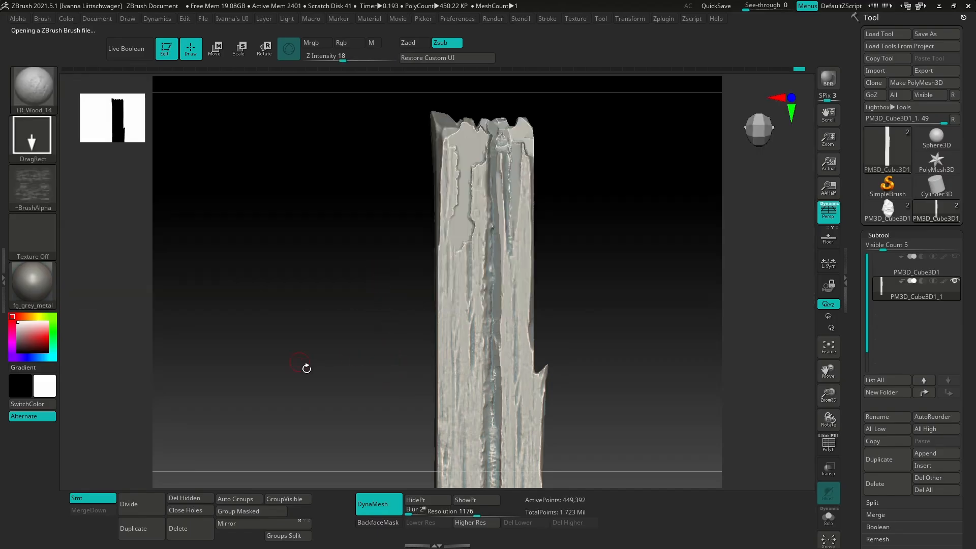
pyautogui.keyDown('alt'); pyautogui.moveTo(518, 408); pyautogui.dragTo(500, 391, button='right'); pyautogui.keyUp('alt')
pyautogui.moveTo(462, 327)
pyautogui.mouseDown()
pyautogui.moveTo(484, 259)
pyautogui.moveTo(661, 290)
pyautogui.moveTo(723, 343)
pyautogui.moveTo(748, 331)
pyautogui.moveTo(560, 370)
pyautogui.mouseUp()
pyautogui.press('space')
pyautogui.moveTo(573, 408); pyautogui.dragTo(561, 408)
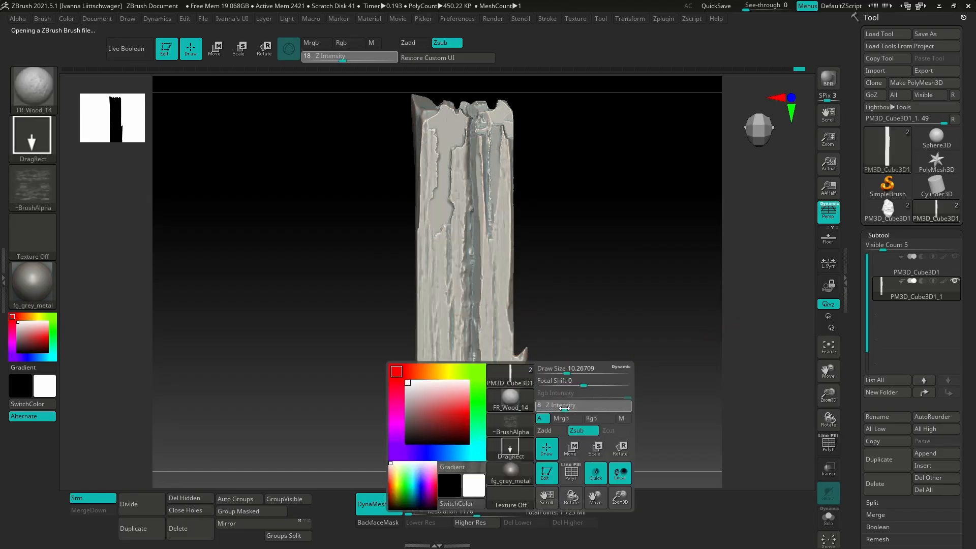
# - Try to stamp FR_Wood_14 wood grain across the beam's broad face at Z Intensity 8
pyautogui.moveTo(605, 334); pyautogui.dragTo(490, 290)
pyautogui.moveTo(617, 218); pyautogui.dragTo(856, 239)
pyautogui.moveTo(558, 289)
pyautogui.keyDown('alt'); pyautogui.mouseDown()
pyautogui.moveTo(550, 384)
pyautogui.moveTo(535, 337)
pyautogui.moveTo(592, 374)
pyautogui.moveTo(577, 411)
pyautogui.moveTo(612, 358)
pyautogui.moveTo(599, 398)
pyautogui.moveTo(578, 399)
pyautogui.moveTo(531, 371)
pyautogui.moveTo(521, 386)
pyautogui.moveTo(526, 369)
pyautogui.moveTo(513, 360)
pyautogui.moveTo(527, 308)
pyautogui.moveTo(563, 311)
pyautogui.moveTo(487, 315)
pyautogui.mouseUp(); pyautogui.keyUp('alt')
pyautogui.press('space')
pyautogui.press('space')
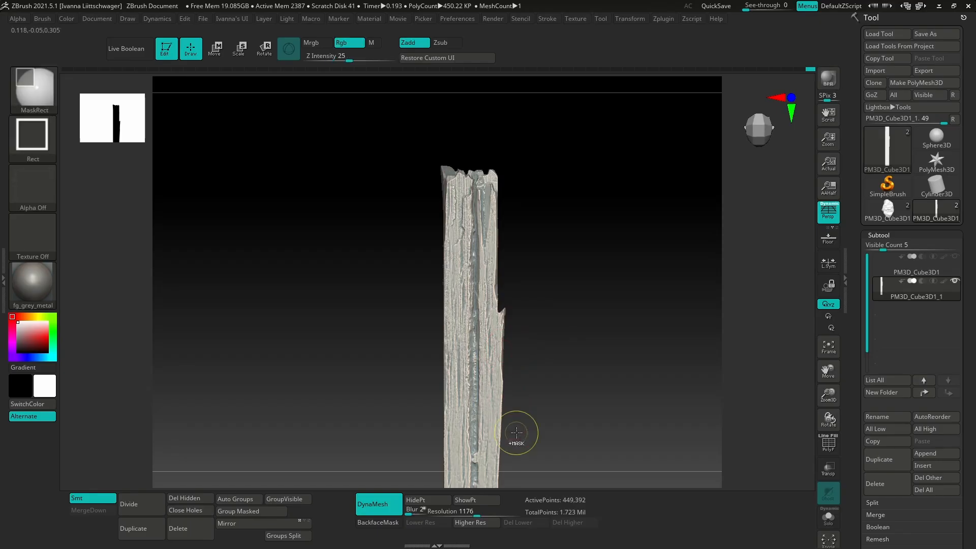
pyautogui.press('ctrl')
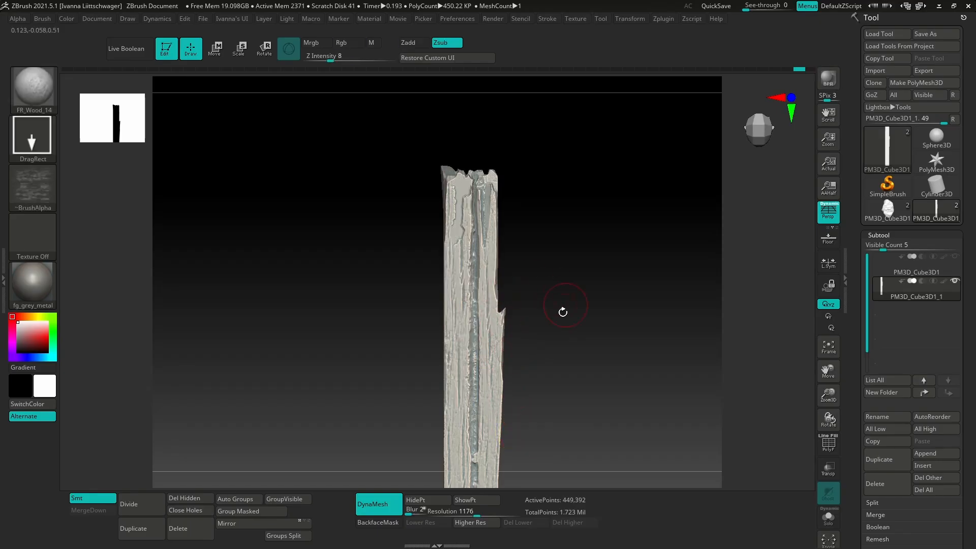
# - Carve long vertical grooves with the DamStandard brush, extending the narrow crack beside the central one down past the side notch
pyautogui.moveTo(562, 312)
pyautogui.keyDown('alt'); pyautogui.mouseDown()
pyautogui.moveTo(588, 353)
pyautogui.moveTo(561, 374)
pyautogui.mouseUp(); pyautogui.keyUp('alt')
pyautogui.keyDown('alt'); pyautogui.moveTo(534, 329); pyautogui.dragTo(564, 349); pyautogui.keyUp('alt')
pyautogui.press('b')
pyautogui.press('d')
pyautogui.press('s')
pyautogui.press('space')
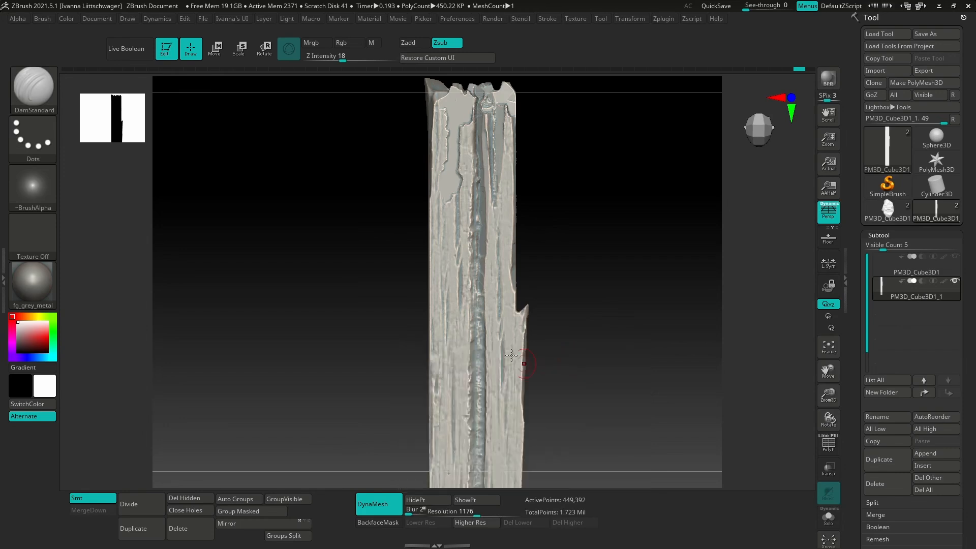
pyautogui.moveTo(497, 227); pyautogui.dragTo(496, 133)
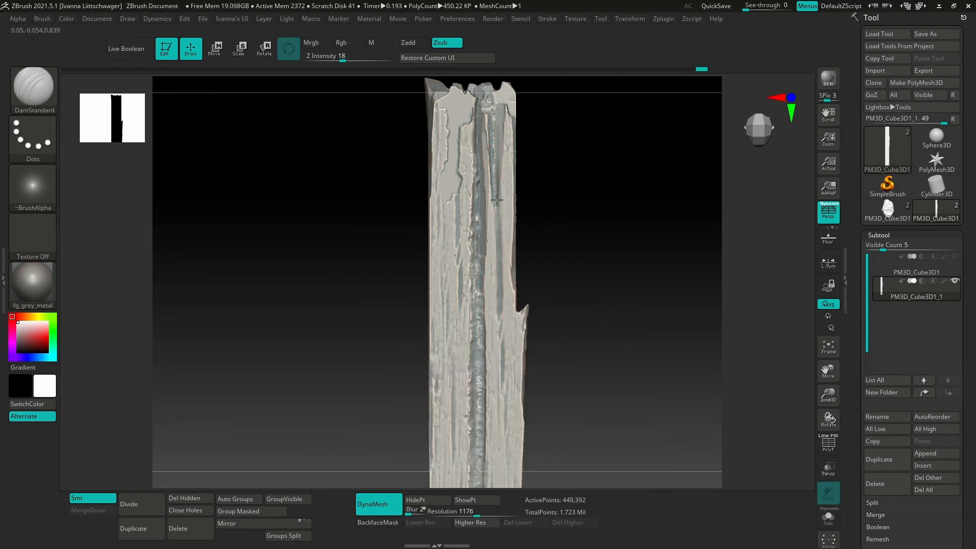
pyautogui.moveTo(498, 269); pyautogui.dragTo(497, 310)
pyautogui.press('space')
pyautogui.moveTo(505, 346); pyautogui.dragTo(500, 460)
# - Flatten the walls of the narrow crack down past the side notch with the TrimSmoothBorder brush
pyautogui.keyDown('alt'); pyautogui.moveTo(524, 390); pyautogui.dragTo(524, 333); pyautogui.keyUp('alt')
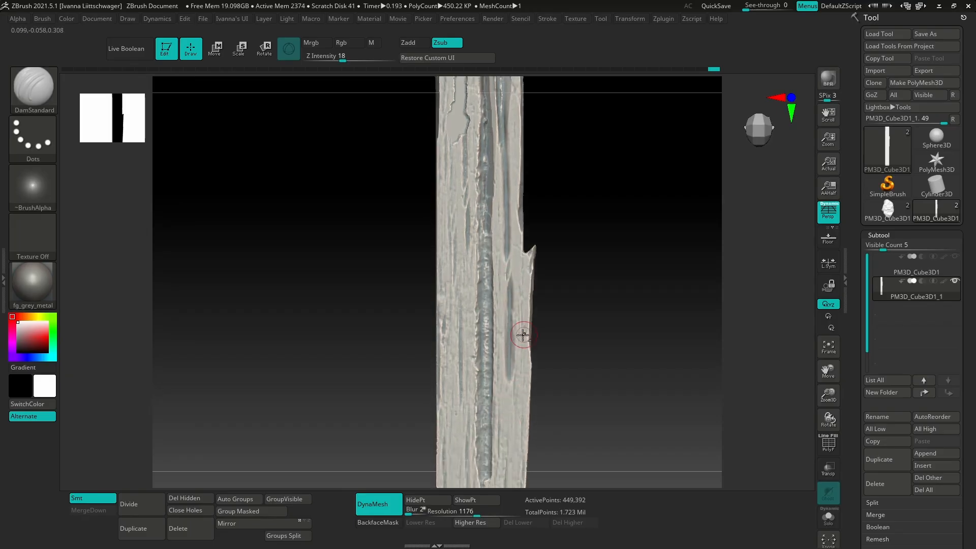
pyautogui.press('b')
pyautogui.press('t')
pyautogui.press('s')
pyautogui.press('space')
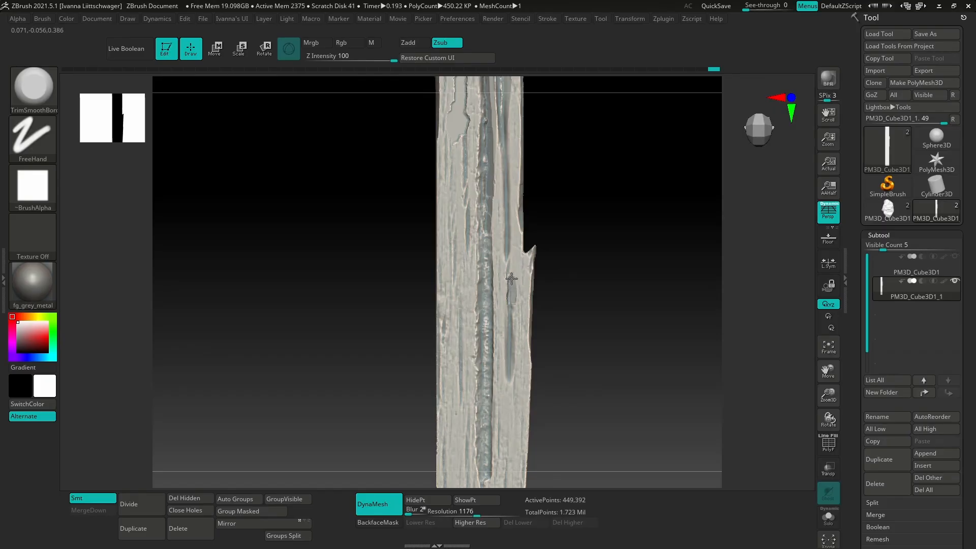
pyautogui.moveTo(509, 226); pyautogui.dragTo(514, 220)
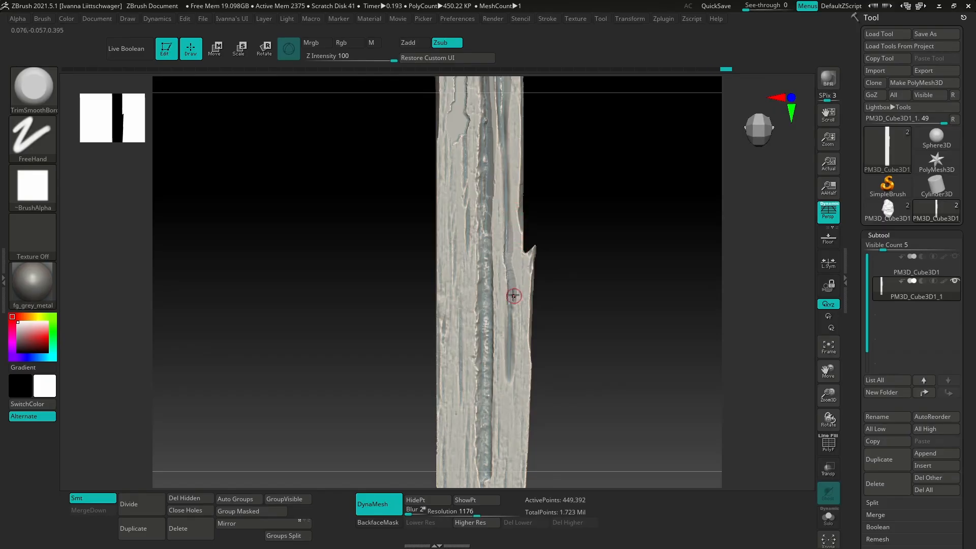
pyautogui.moveTo(514, 296); pyautogui.dragTo(514, 321)
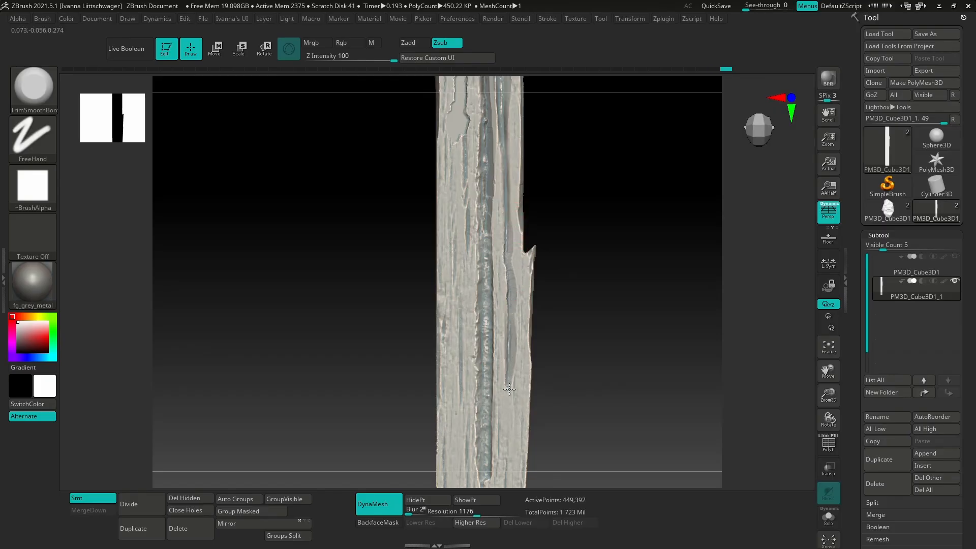
pyautogui.moveTo(509, 389); pyautogui.dragTo(511, 426)
# - Smooth the wood grain on the broad face between the central crack and the beam's unnotched edge
pyautogui.moveTo(540, 362)
pyautogui.mouseDown()
pyautogui.moveTo(583, 352)
pyautogui.moveTo(528, 330)
pyautogui.moveTo(493, 353)
pyautogui.moveTo(497, 373)
pyautogui.mouseUp()
pyautogui.press('space')
pyautogui.moveTo(501, 342); pyautogui.dragTo(479, 344, button='right')
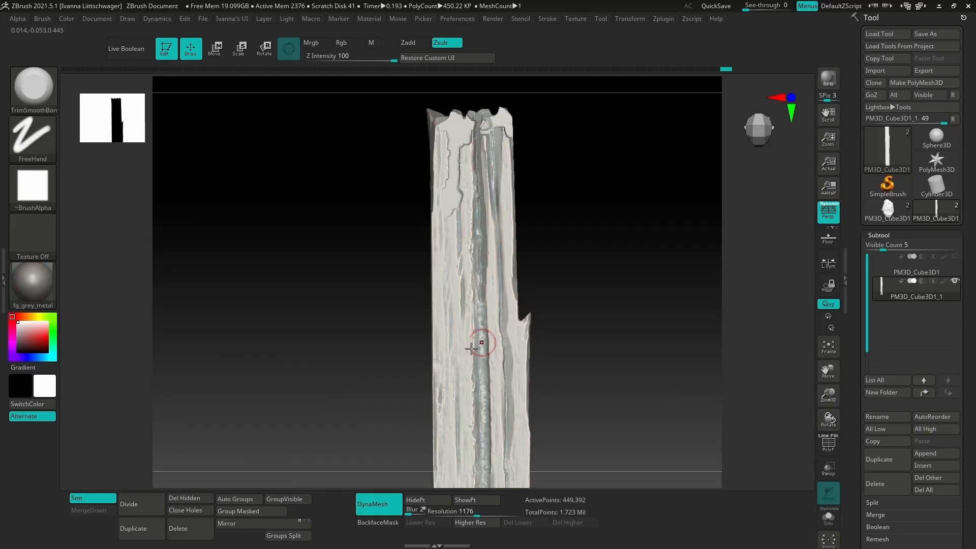
pyautogui.keyDown('shift'); pyautogui.moveTo(450, 345); pyautogui.dragTo(450, 332); pyautogui.keyUp('shift')
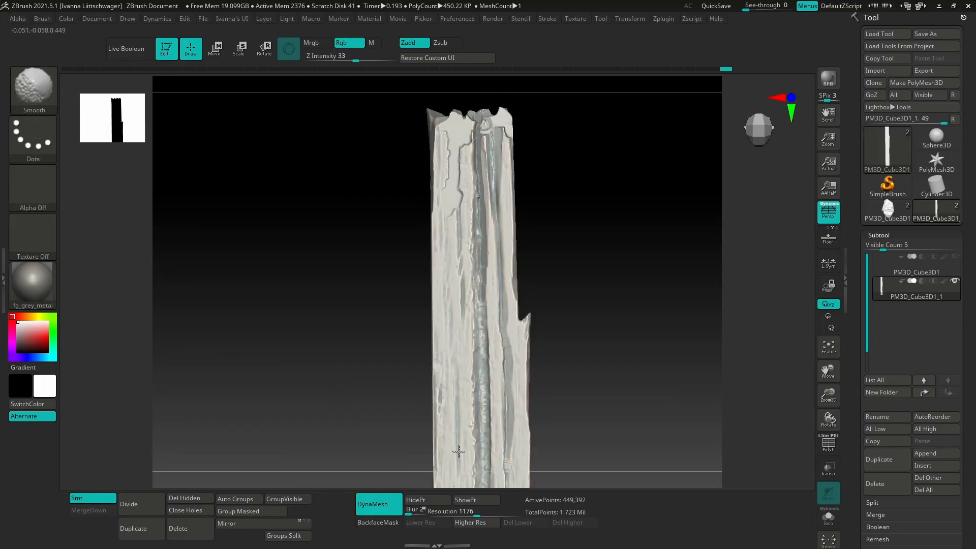
pyautogui.keyDown('alt'); pyautogui.moveTo(464, 409); pyautogui.dragTo(474, 329, button='right'); pyautogui.keyUp('alt')
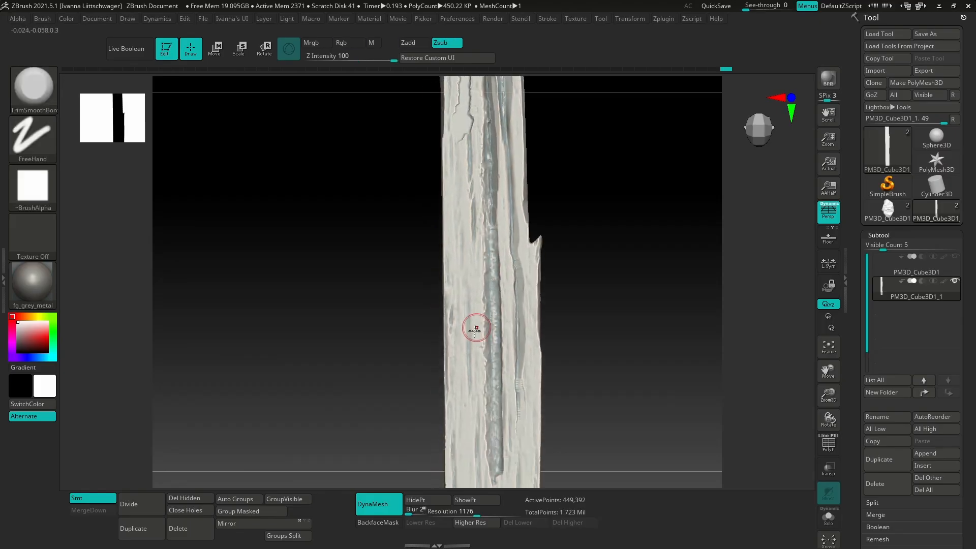
pyautogui.moveTo(461, 410)
pyautogui.keyDown('shift'); pyautogui.mouseDown()
pyautogui.moveTo(471, 403)
pyautogui.moveTo(464, 383)
pyautogui.mouseUp(); pyautogui.keyUp('shift')
pyautogui.moveTo(464, 383)
pyautogui.mouseDown(button='right')
pyautogui.moveTo(498, 323)
pyautogui.moveTo(499, 442)
pyautogui.mouseUp(button='right')
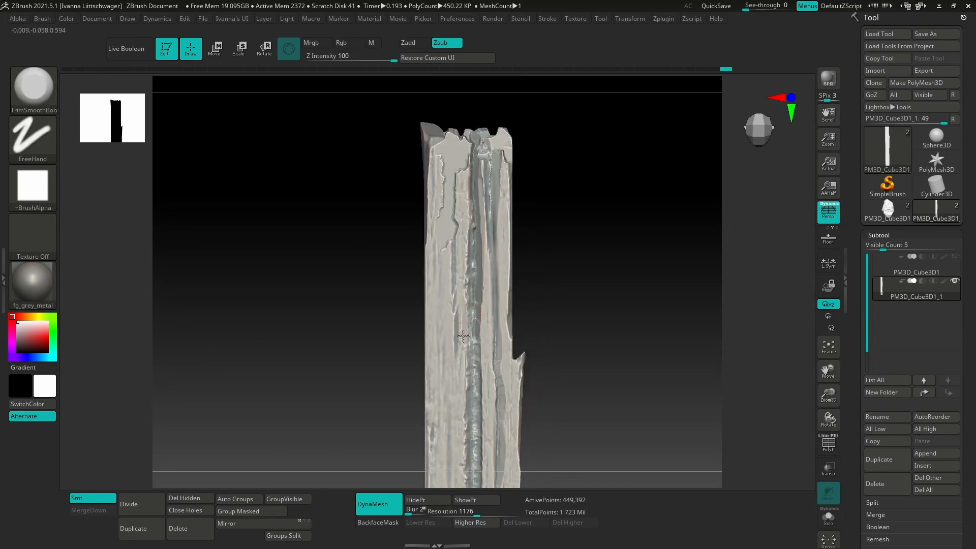
# - Flatten a splintered strip along the central crack's edge, below the chipped end, with the TrimSmoothBorder brush
pyautogui.moveTo(462, 336); pyautogui.dragTo(468, 257)
pyautogui.moveTo(468, 245); pyautogui.dragTo(468, 401)
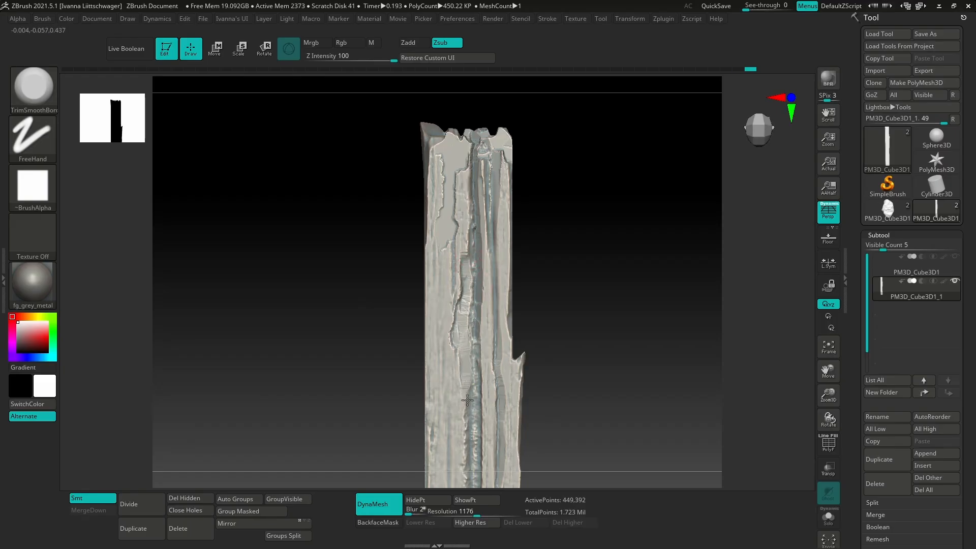
pyautogui.moveTo(473, 272); pyautogui.dragTo(471, 305)
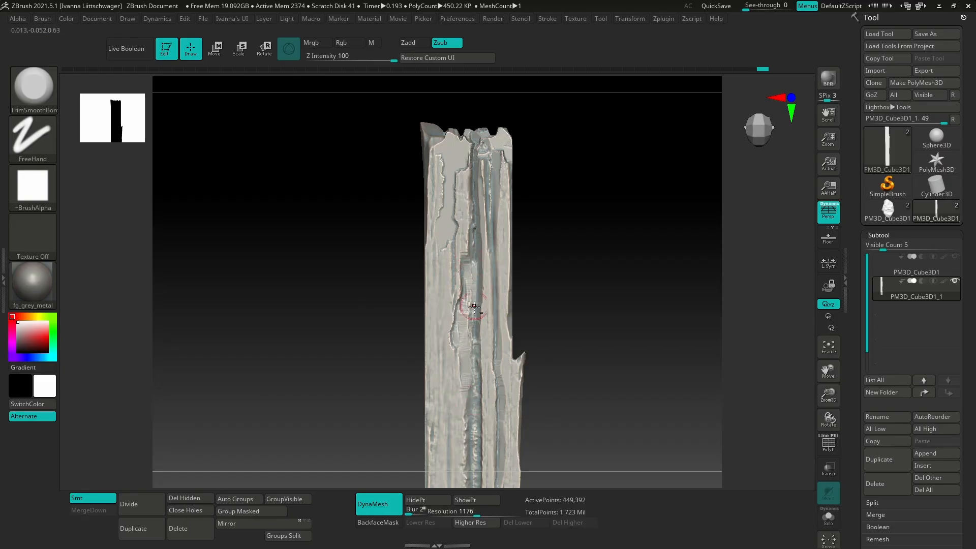
# - Carve short cross-grain cuts on both sides of the central crack with the DamStandard brush
pyautogui.moveTo(499, 355)
pyautogui.keyDown('alt'); pyautogui.mouseDown(button='right')
pyautogui.moveTo(505, 316)
pyautogui.moveTo(475, 277)
pyautogui.mouseUp(button='right'); pyautogui.keyUp('alt')
pyautogui.press('b')
pyautogui.press('d')
pyautogui.press('b')
pyautogui.press('d')
pyautogui.press('s')
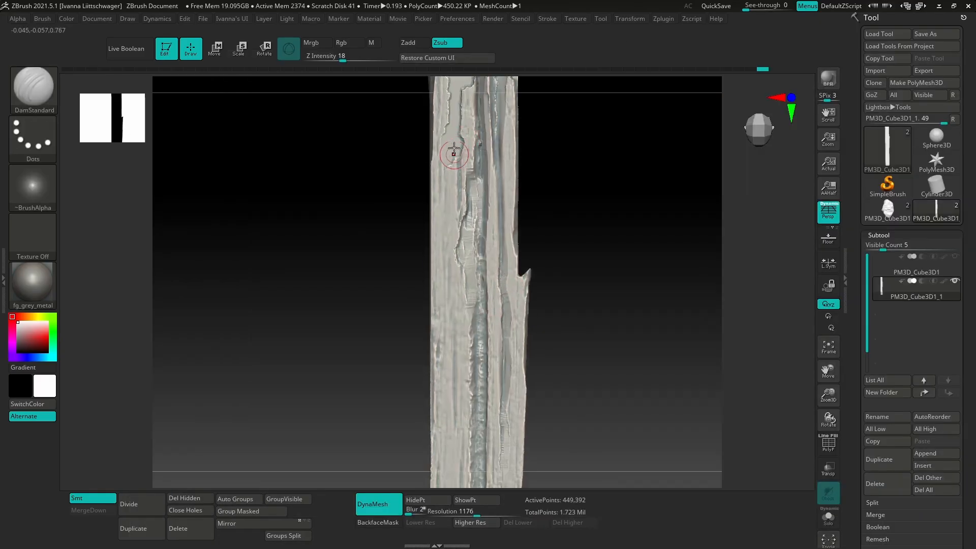
pyautogui.press('space')
pyautogui.keyDown('alt'); pyautogui.moveTo(499, 323); pyautogui.dragTo(501, 257, button='right'); pyautogui.keyUp('alt')
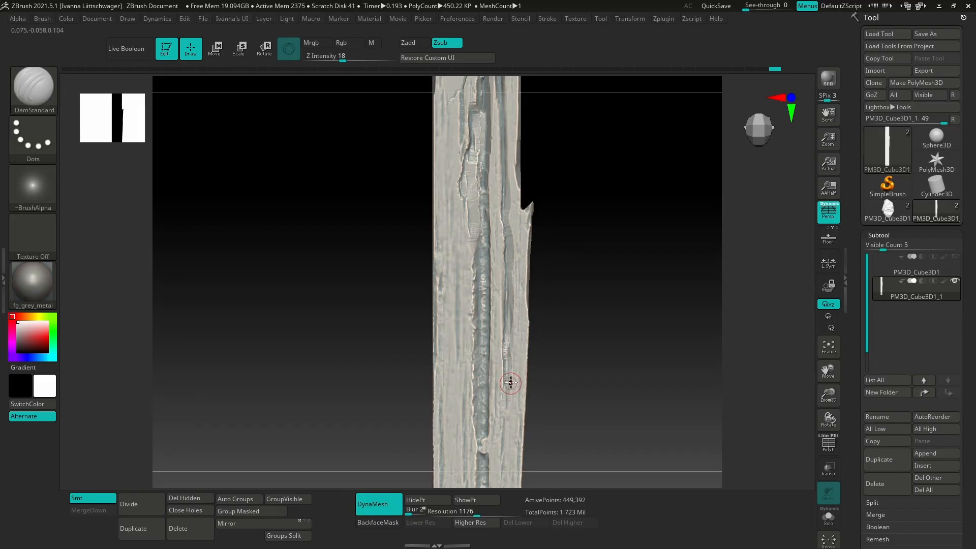
pyautogui.keyDown('shift'); pyautogui.moveTo(507, 381); pyautogui.dragTo(396, 181, button='right'); pyautogui.keyUp('shift')
pyautogui.keyDown('ctrl'); pyautogui.moveTo(603, 389); pyautogui.dragTo(593, 403, button='right'); pyautogui.keyUp('ctrl')
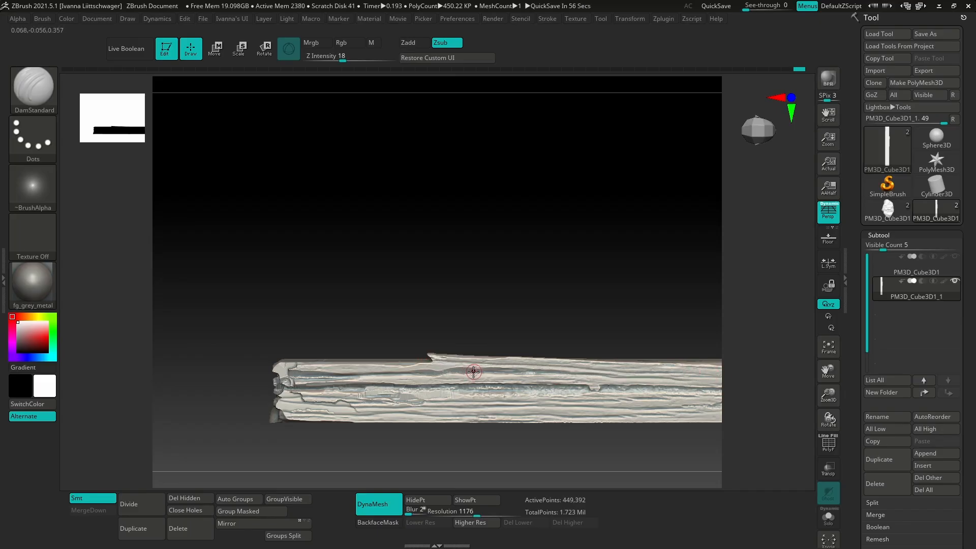
pyautogui.moveTo(555, 385)
pyautogui.mouseDown(button='right')
pyautogui.moveTo(544, 398)
pyautogui.moveTo(588, 407)
pyautogui.moveTo(572, 392)
pyautogui.moveTo(581, 383)
pyautogui.moveTo(588, 407)
pyautogui.moveTo(600, 399)
pyautogui.moveTo(564, 371)
pyautogui.mouseUp(button='right')
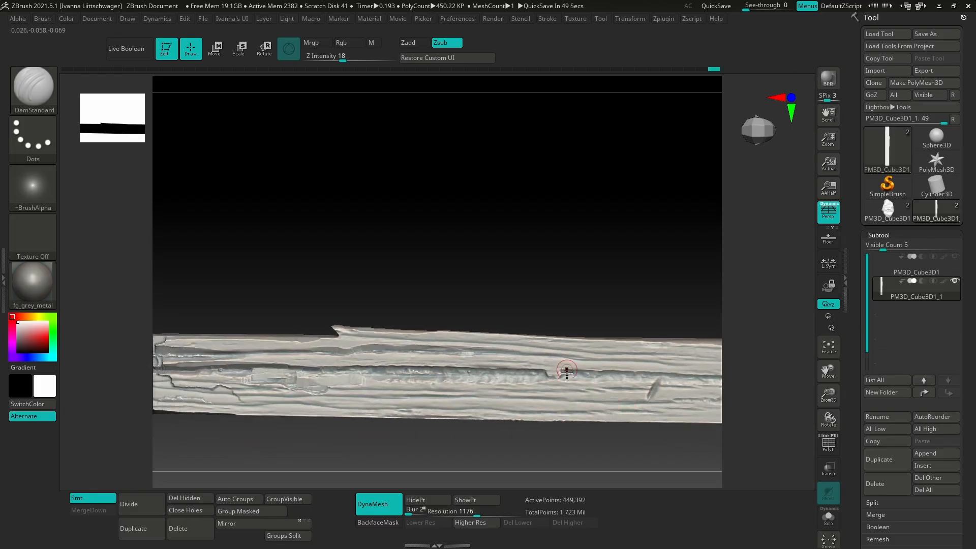
pyautogui.moveTo(567, 370); pyautogui.dragTo(565, 346)
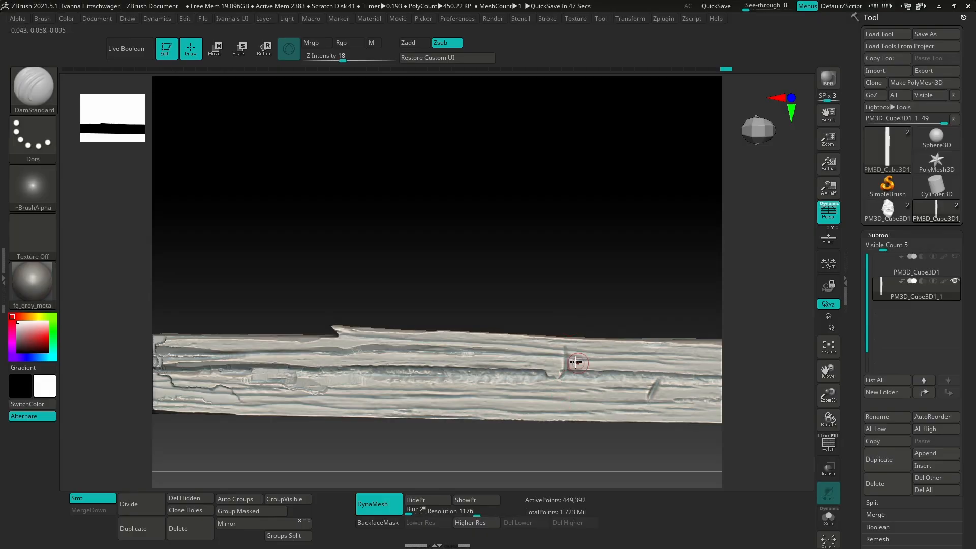
pyautogui.moveTo(475, 383); pyautogui.dragTo(476, 382, button='right')
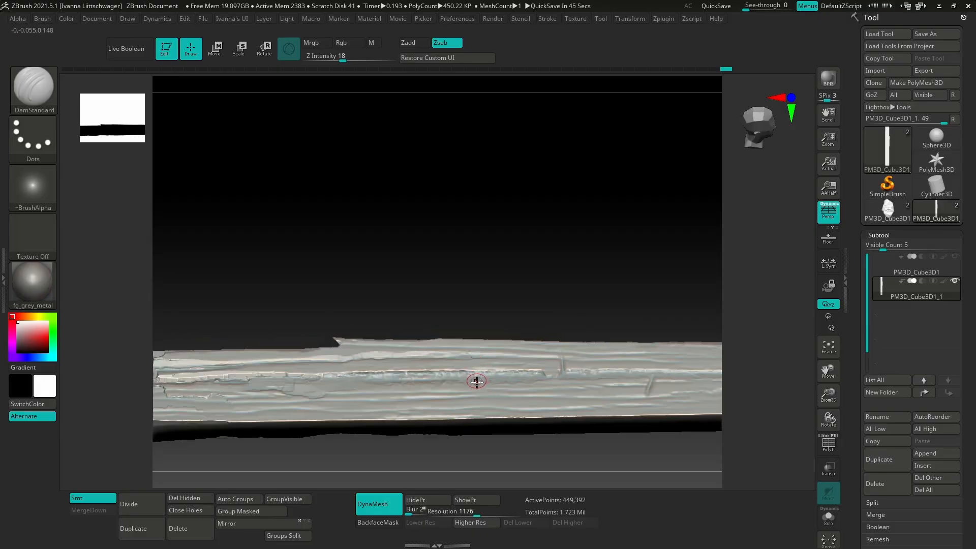
pyautogui.moveTo(476, 383); pyautogui.dragTo(477, 401)
pyautogui.moveTo(477, 403); pyautogui.dragTo(492, 418, button='right')
pyautogui.moveTo(443, 365)
pyautogui.mouseDown()
pyautogui.moveTo(436, 379)
pyautogui.moveTo(443, 362)
pyautogui.mouseUp()
# - Flatten one wall of each short cross-grain cut with the TrimSmoothBorder brush to give them a chipped look
pyautogui.press('b')
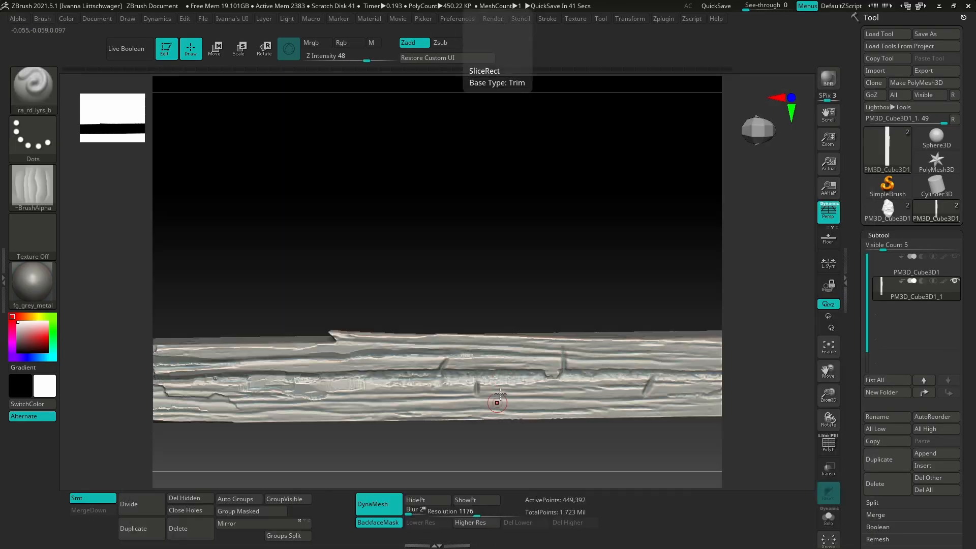
pyautogui.press('b')
pyautogui.press('t')
pyautogui.press('s')
pyautogui.keyDown('ctrl'); pyautogui.moveTo(442, 365); pyautogui.dragTo(481, 360, button='right'); pyautogui.keyUp('ctrl')
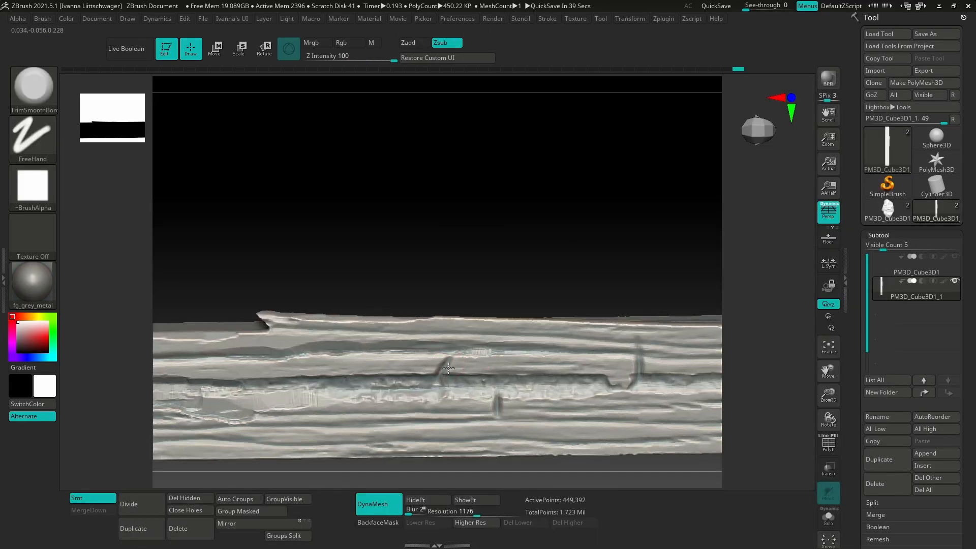
pyautogui.press('space')
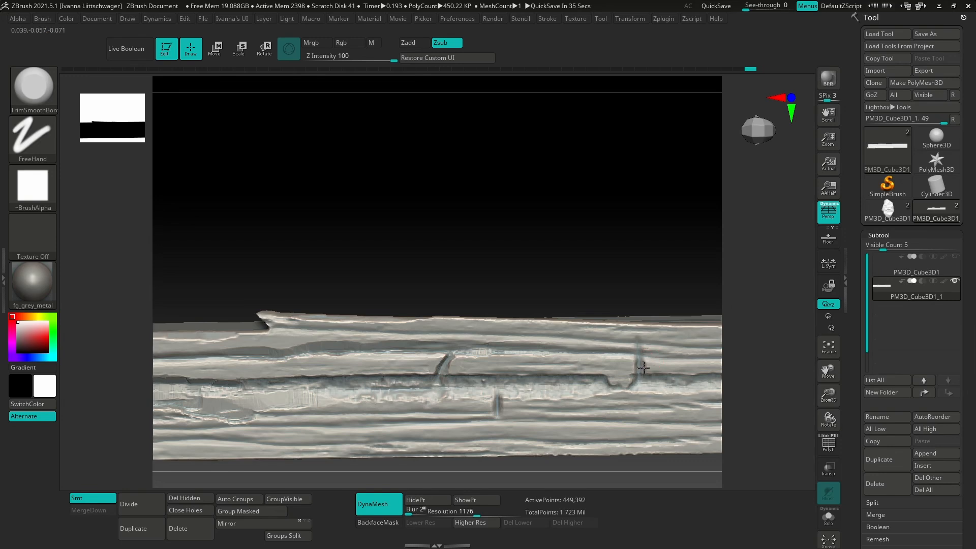
pyautogui.moveTo(642, 351)
pyautogui.mouseDown()
pyautogui.moveTo(643, 337)
pyautogui.moveTo(651, 363)
pyautogui.moveTo(655, 336)
pyautogui.moveTo(629, 364)
pyautogui.moveTo(647, 384)
pyautogui.mouseUp()
pyautogui.keyDown('alt'); pyautogui.moveTo(650, 401); pyautogui.dragTo(516, 370, button='right'); pyautogui.keyUp('alt')
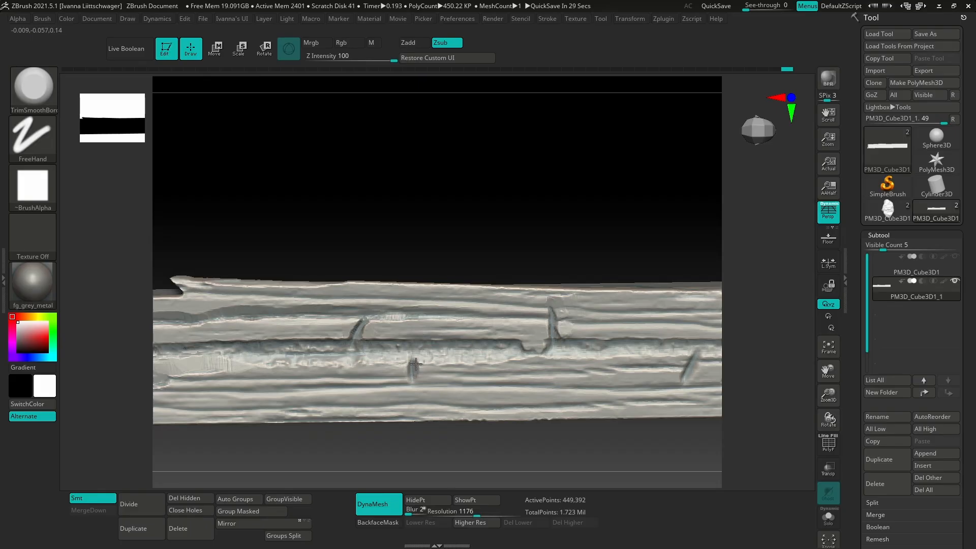
pyautogui.moveTo(416, 364)
pyautogui.mouseDown()
pyautogui.moveTo(416, 379)
pyautogui.moveTo(404, 366)
pyautogui.moveTo(406, 377)
pyautogui.mouseUp()
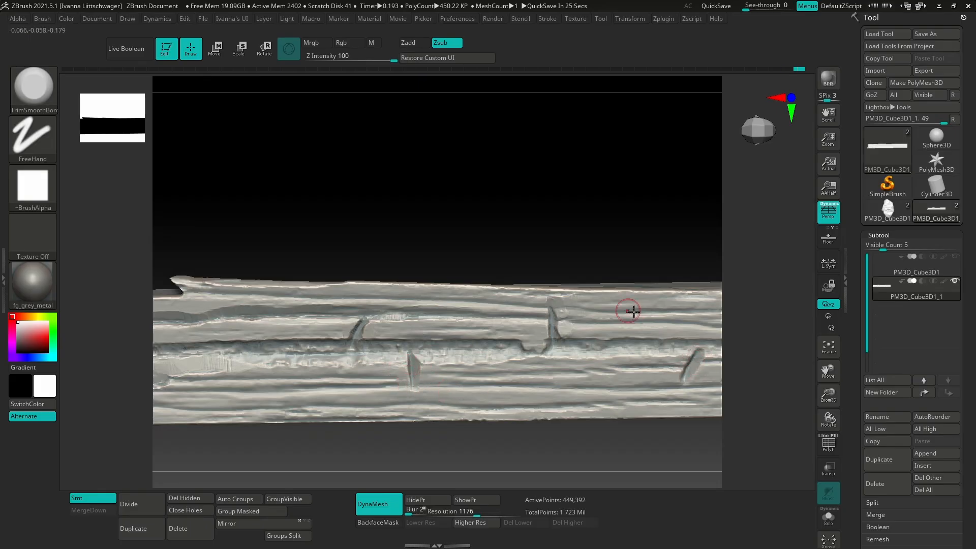
# - Flatten the raised grain beside the longest cross-grain cut with the TrimSmoothBorder brush
pyautogui.press('space')
pyautogui.moveTo(583, 307); pyautogui.dragTo(555, 304)
pyautogui.keyDown('alt'); pyautogui.moveTo(555, 304); pyautogui.dragTo(451, 315, button='right'); pyautogui.keyUp('alt')
pyautogui.keyDown('alt'); pyautogui.moveTo(667, 320); pyautogui.dragTo(750, 289, button='right'); pyautogui.keyUp('alt')
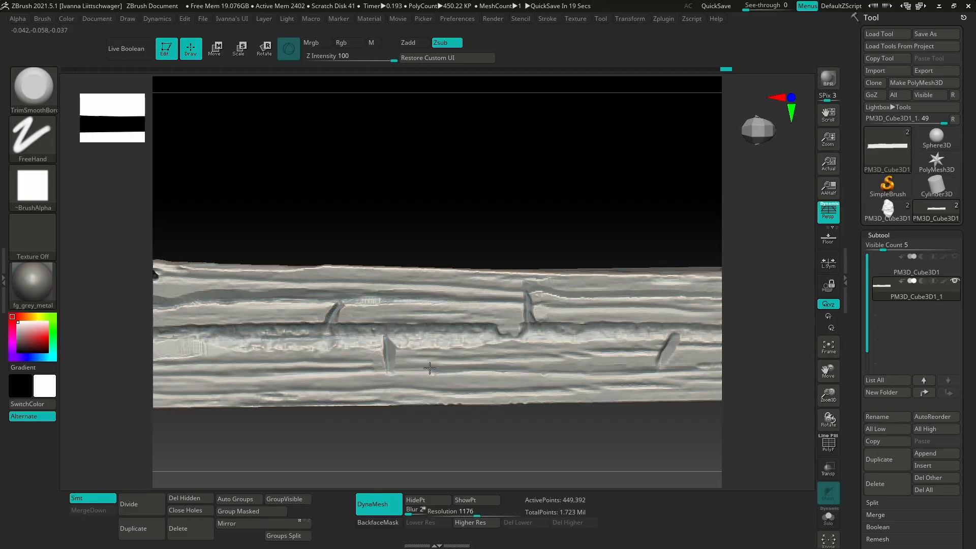
pyautogui.keyDown('alt'); pyautogui.moveTo(364, 366); pyautogui.dragTo(543, 357, button='right'); pyautogui.keyUp('alt')
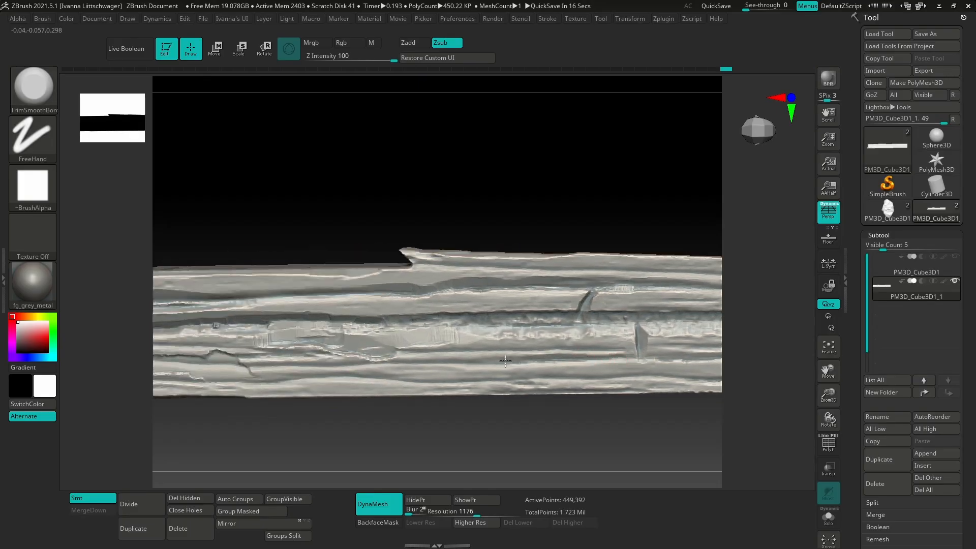
pyautogui.moveTo(386, 360); pyautogui.dragTo(231, 363)
pyautogui.keyDown('alt'); pyautogui.moveTo(367, 364); pyautogui.dragTo(312, 370, button='right'); pyautogui.keyUp('alt')
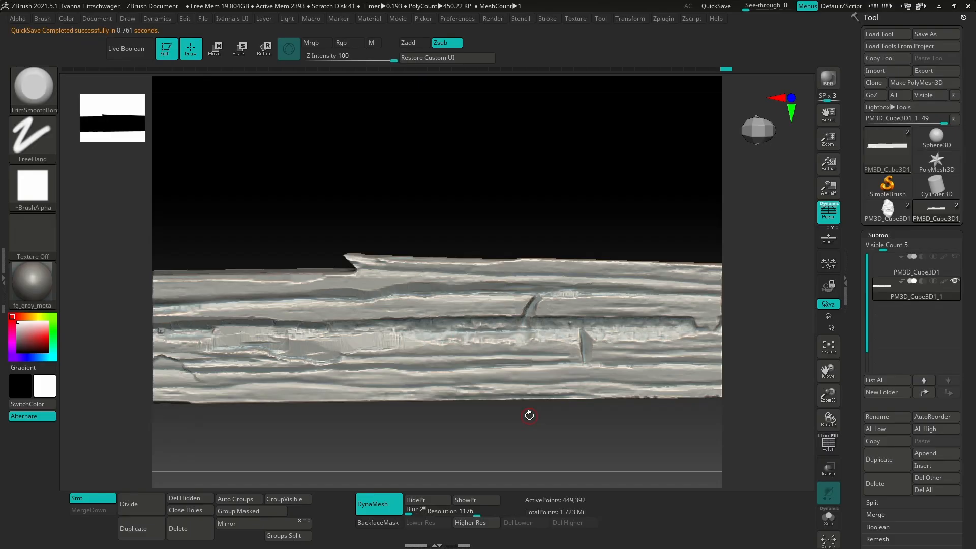
# - Try adding surface noise to the beam in NoiseMaker with a Strength of -0.00152
pyautogui.scroll(-10, 879, 452)
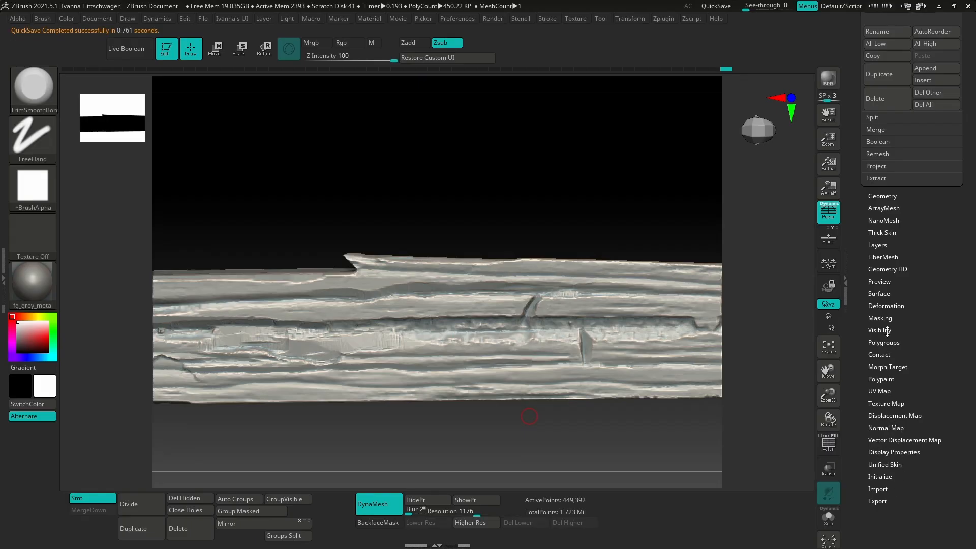
pyautogui.click(895, 294)
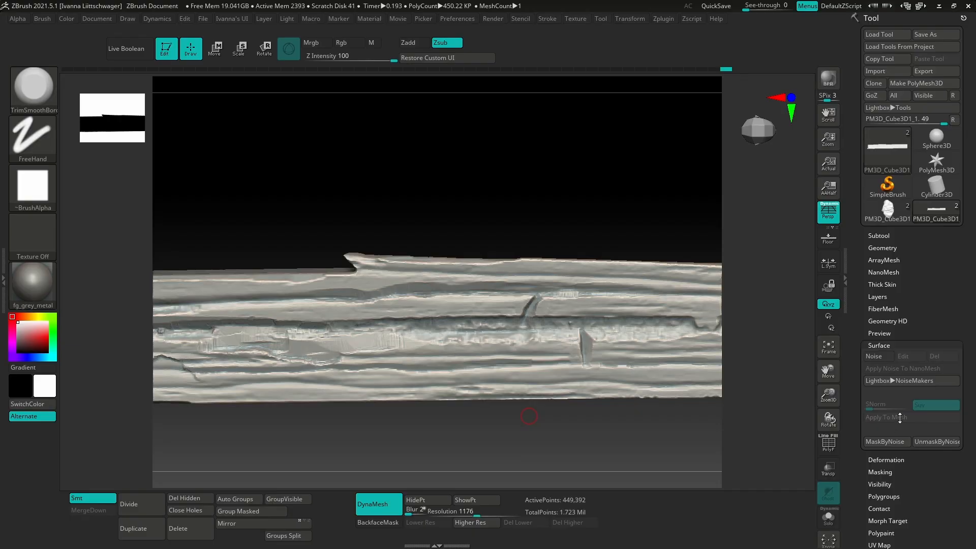
pyautogui.click(895, 444)
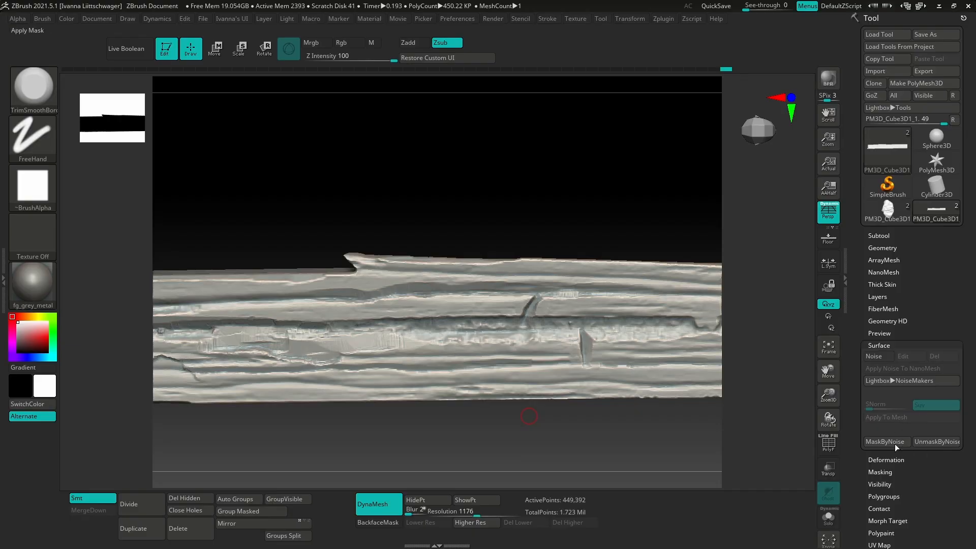
pyautogui.click(887, 362)
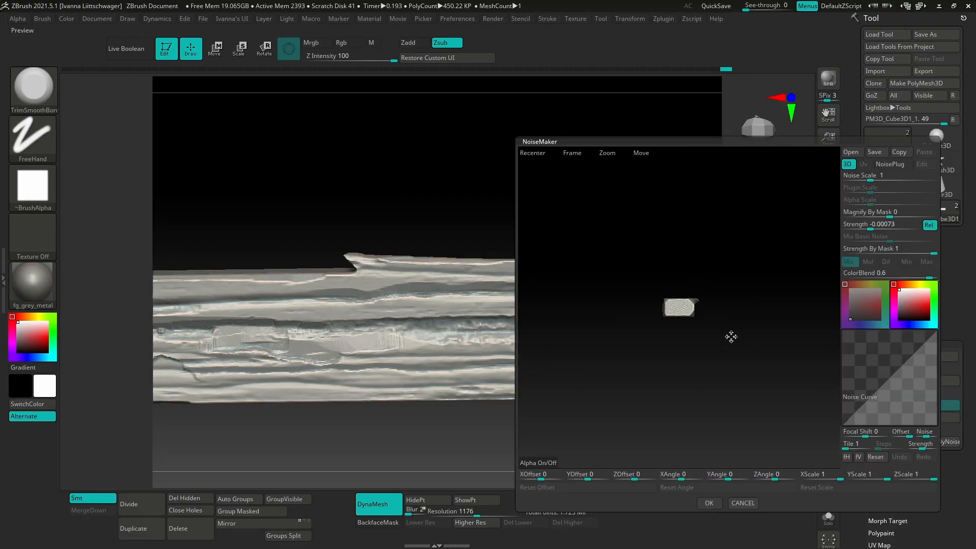
pyautogui.moveTo(730, 337); pyautogui.dragTo(701, 324)
pyautogui.moveTo(703, 430); pyautogui.dragTo(722, 387)
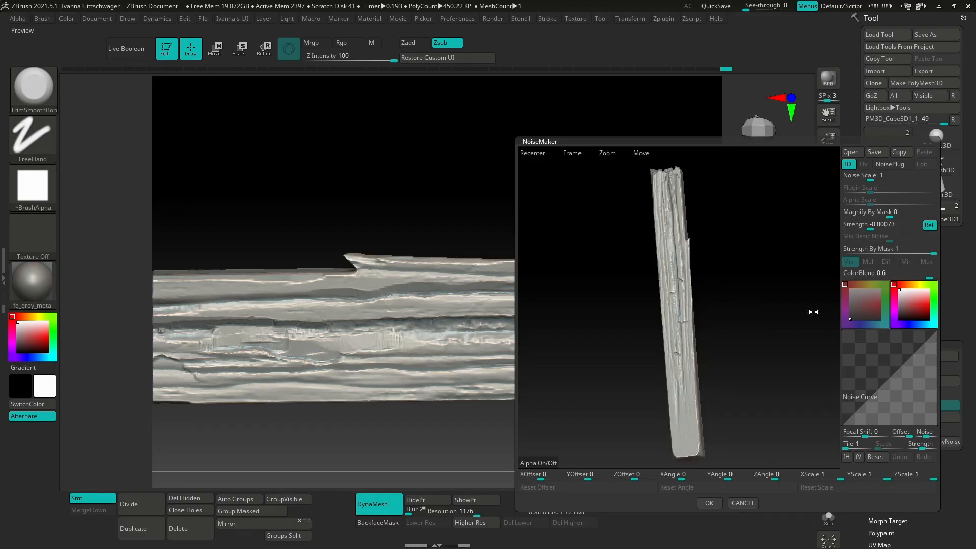
pyautogui.click(880, 225)
pyautogui.moveTo(870, 227); pyautogui.dragTo(869, 226)
pyautogui.moveTo(699, 308); pyautogui.dragTo(699, 416)
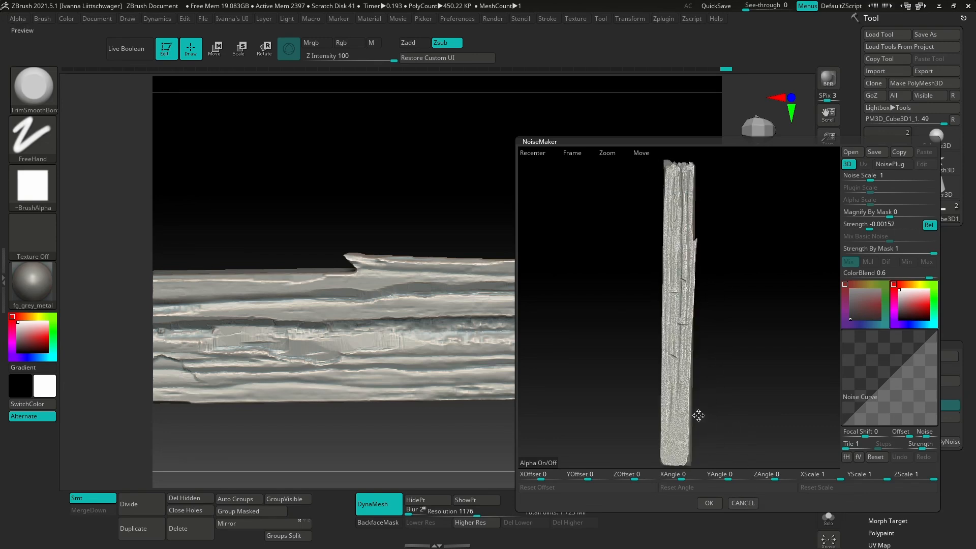
pyautogui.click(743, 503)
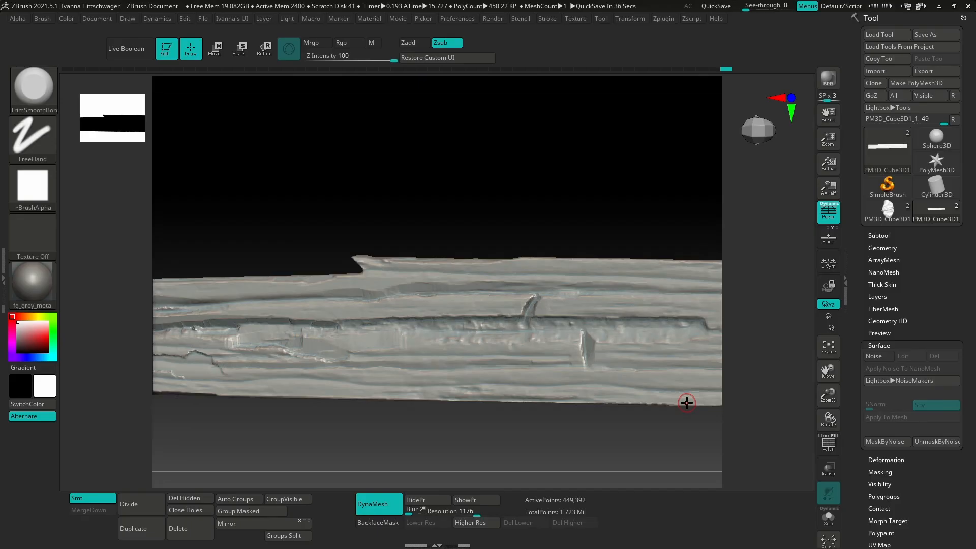
# - Examine the broken board ends in the wood reference photos and compare them with the beam's broken end
pyautogui.moveTo(687, 402); pyautogui.dragTo(594, 396, button='right')
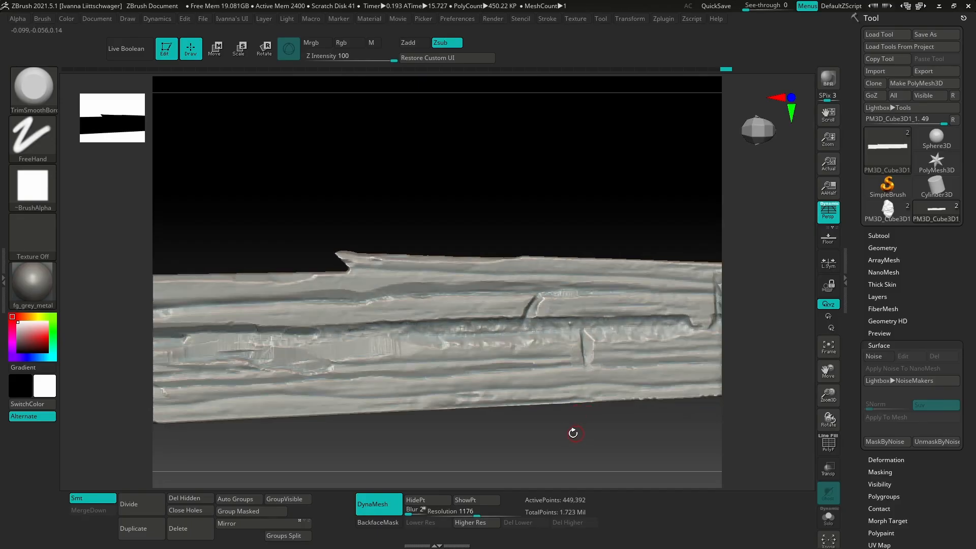
pyautogui.moveTo(572, 432)
pyautogui.mouseDown(button='right')
pyautogui.moveTo(506, 398)
pyautogui.moveTo(573, 383)
pyautogui.mouseUp(button='right')
pyautogui.moveTo(439, 404)
pyautogui.mouseDown(button='right')
pyautogui.moveTo(466, 316)
pyautogui.moveTo(491, 384)
pyautogui.moveTo(518, 396)
pyautogui.moveTo(421, 408)
pyautogui.mouseUp(button='right')
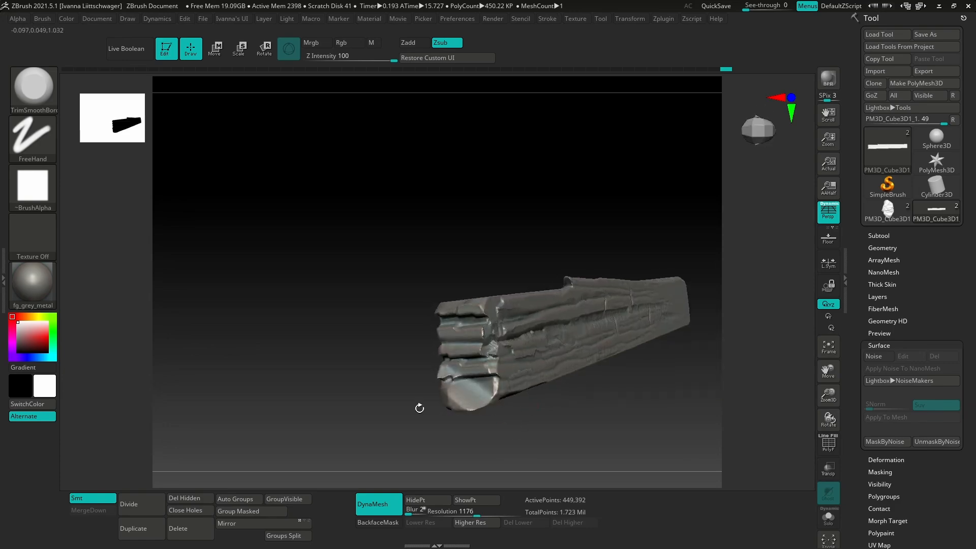
pyautogui.moveTo(975, 213); pyautogui.dragTo(657, 208, button='right')
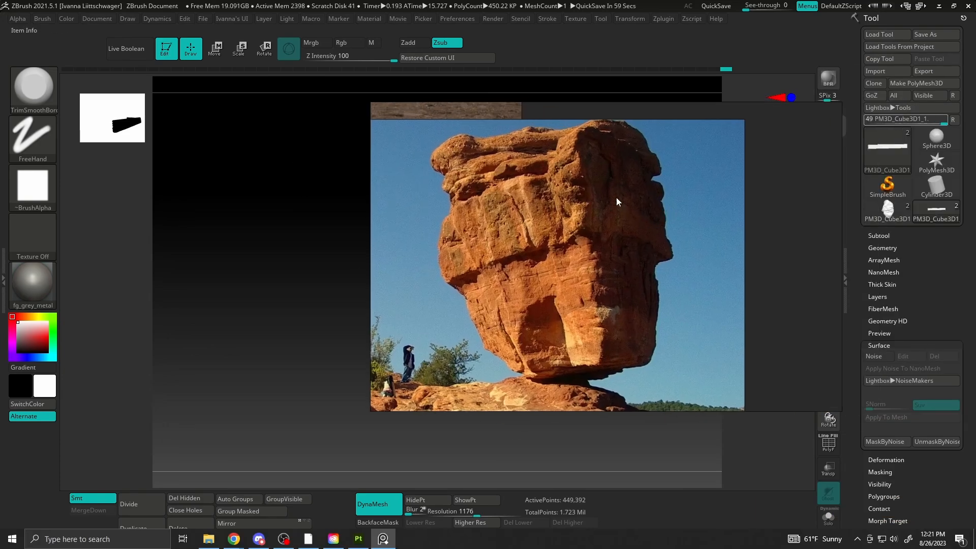
pyautogui.scroll(-2, 535, 334)
pyautogui.scroll(-4, 549, 331)
pyautogui.scroll(5, 773, 298)
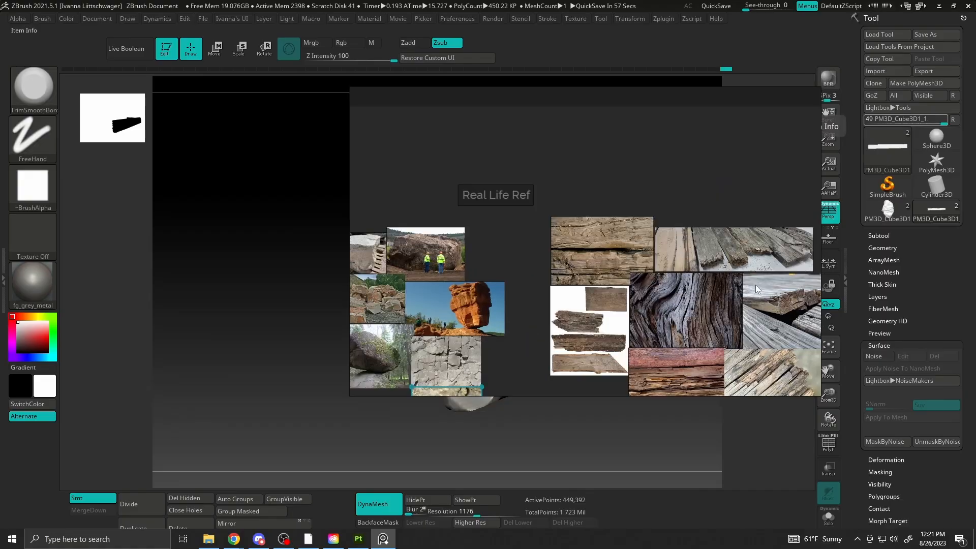
pyautogui.scroll(6, 723, 304)
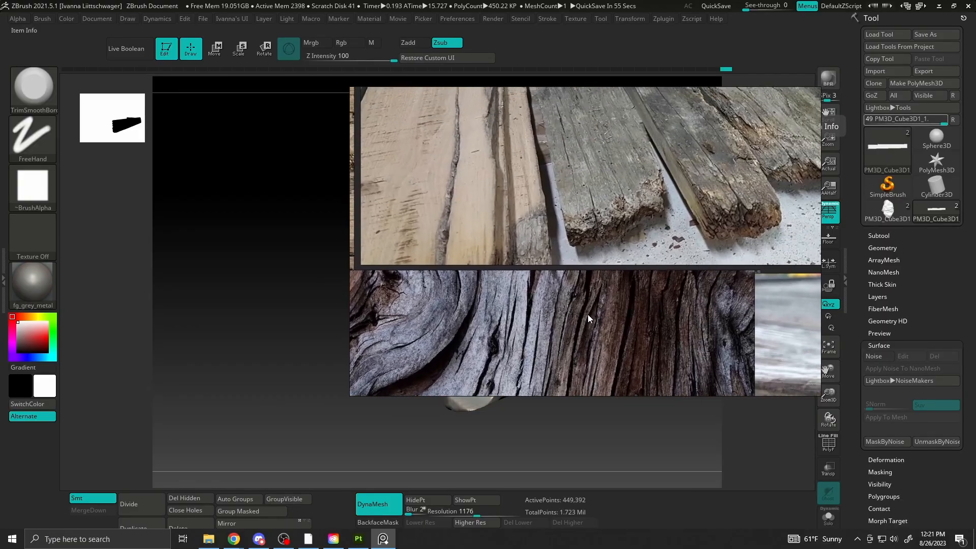
pyautogui.scroll(3, 676, 223)
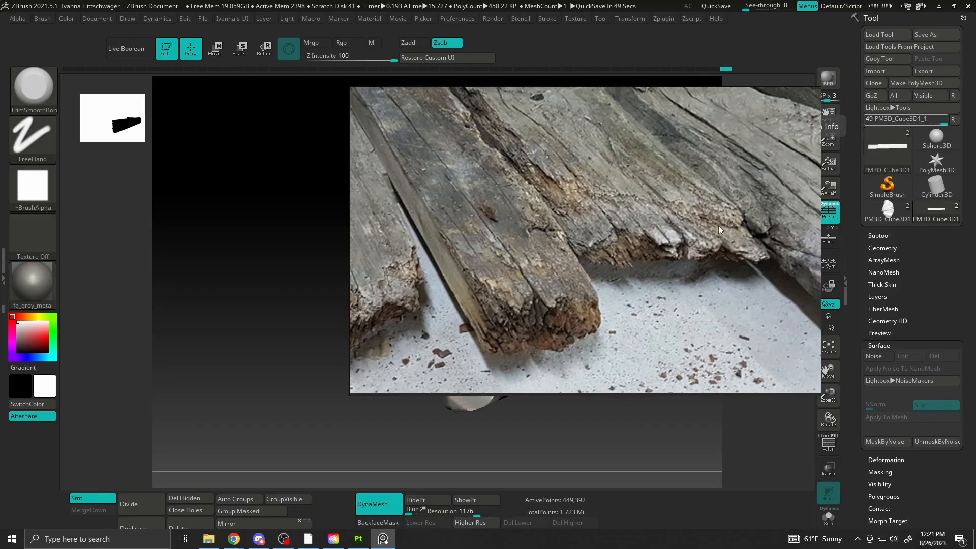
pyautogui.hotkey('alt', 'Tab')
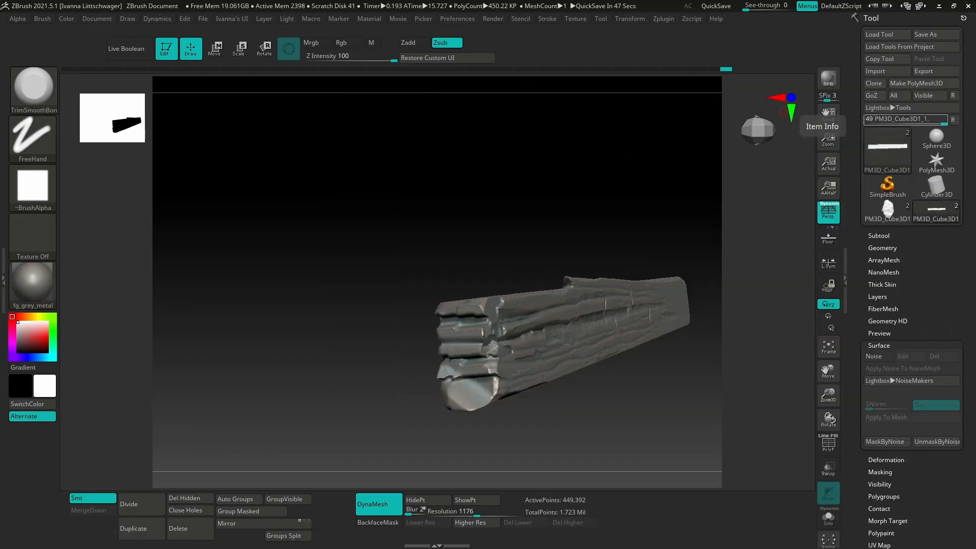
# - Carve fine grooves across the layers of the beam's broken end face with the DamStandard brush
pyautogui.keyDown('shift'); pyautogui.moveTo(560, 376); pyautogui.dragTo(489, 347); pyautogui.keyUp('shift')
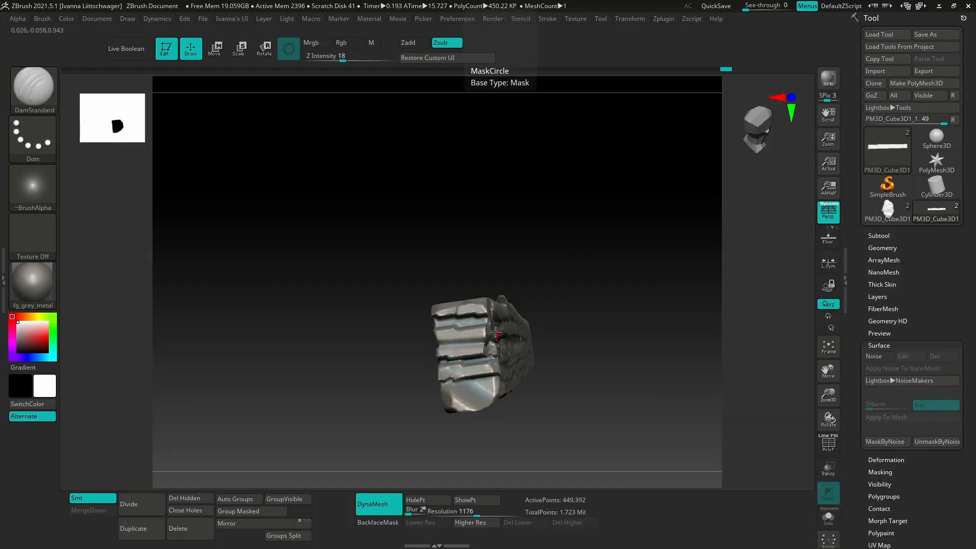
pyautogui.rightClick(495, 332)
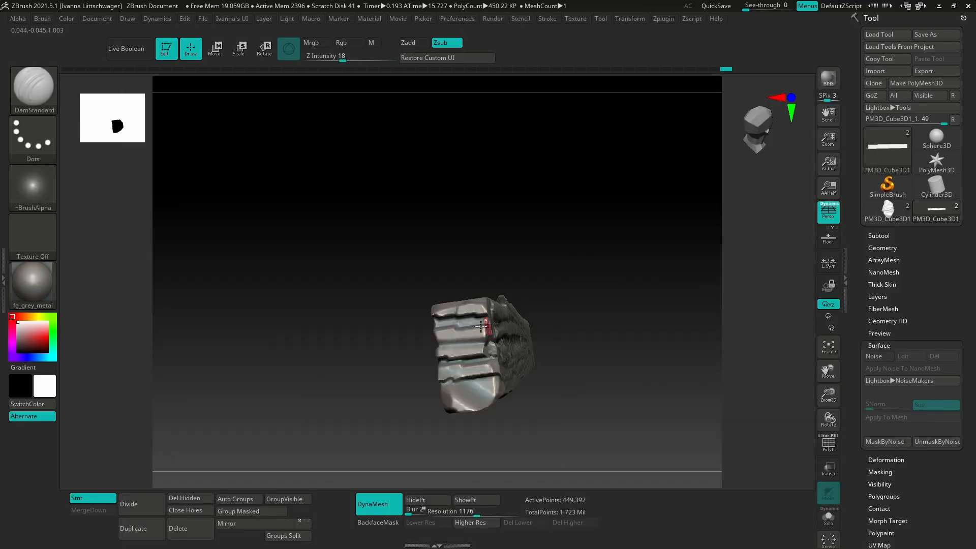
pyautogui.moveTo(494, 326); pyautogui.dragTo(471, 302, button='right')
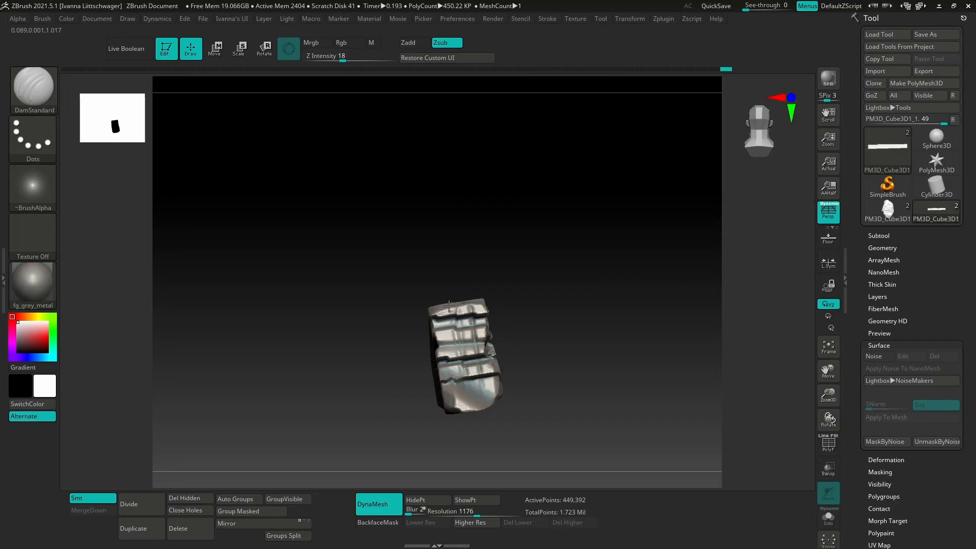
pyautogui.moveTo(442, 344)
pyautogui.mouseDown(button='right')
pyautogui.moveTo(466, 333)
pyautogui.moveTo(474, 349)
pyautogui.moveTo(476, 382)
pyautogui.moveTo(450, 393)
pyautogui.mouseUp(button='right')
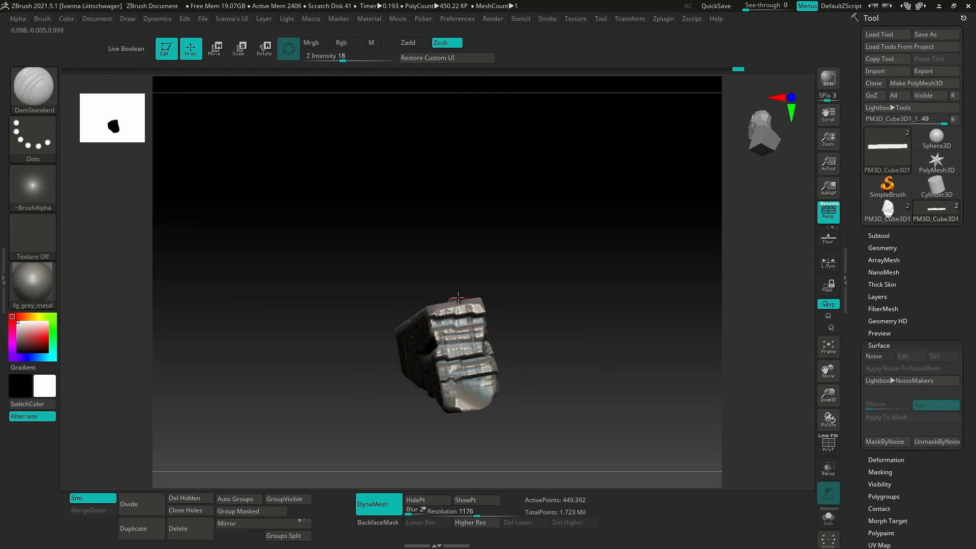
pyautogui.moveTo(458, 298)
pyautogui.mouseDown(button='right')
pyautogui.moveTo(474, 321)
pyautogui.moveTo(453, 320)
pyautogui.mouseUp(button='right')
pyautogui.rightClick(474, 323)
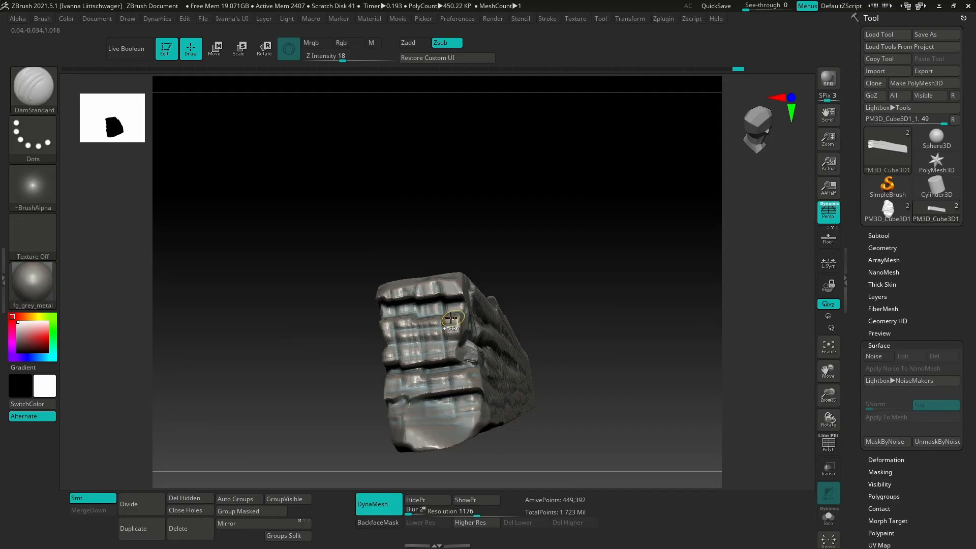
# - Mask small spots on the broken end with the MaskPen brush, invert the mask, pull the spots outward as splinters, and clear the mask
pyautogui.press('ctrl')
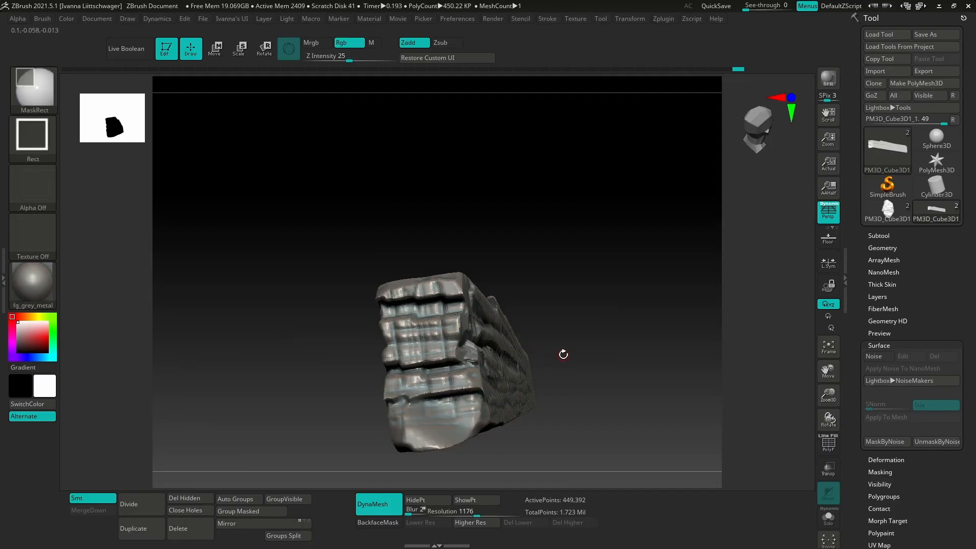
pyautogui.press('b')
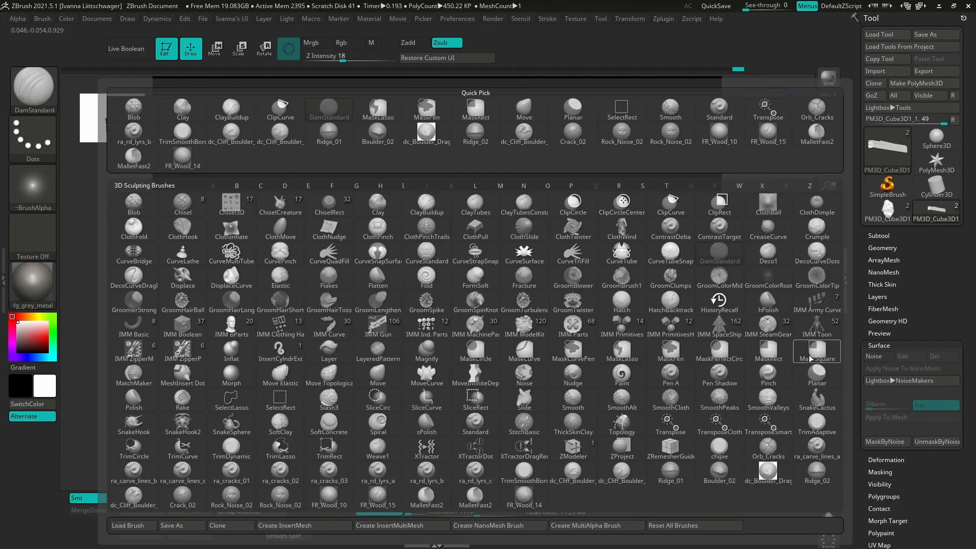
pyautogui.click(674, 354)
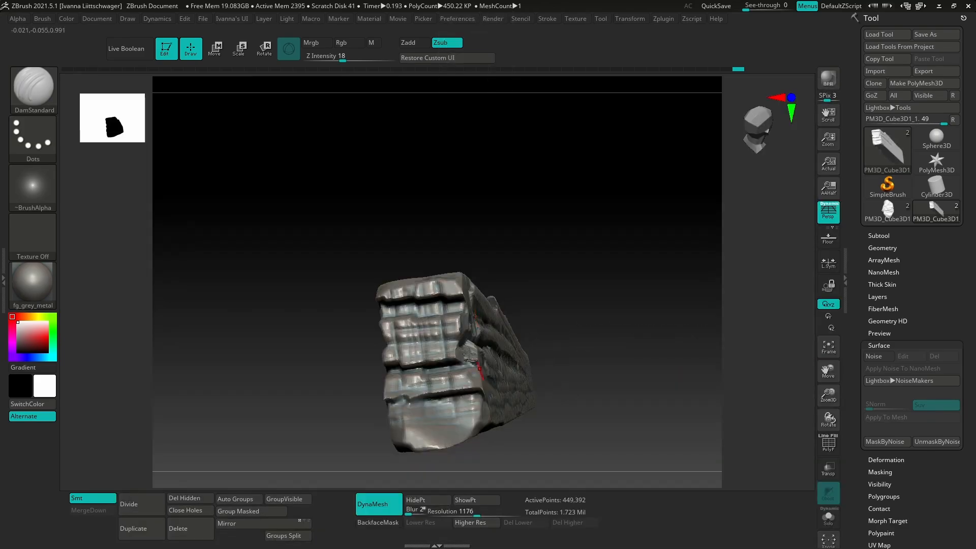
pyautogui.keyDown('shift'); pyautogui.moveTo(469, 354); pyautogui.dragTo(471, 336, button='right'); pyautogui.keyUp('shift')
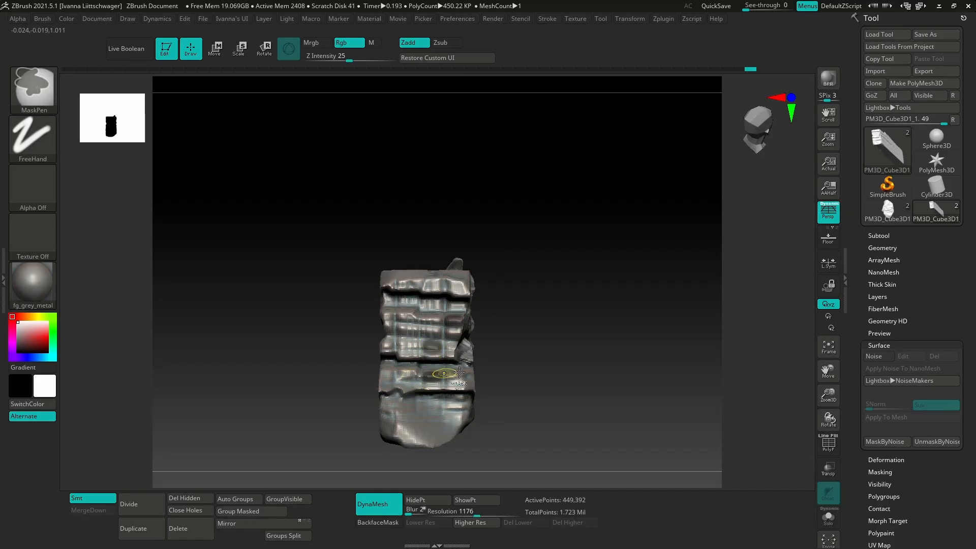
pyautogui.keyDown('ctrl'); pyautogui.click(569, 373); pyautogui.keyUp('ctrl')
pyautogui.moveTo(570, 377); pyautogui.dragTo(511, 386, button='right')
pyautogui.press('w')
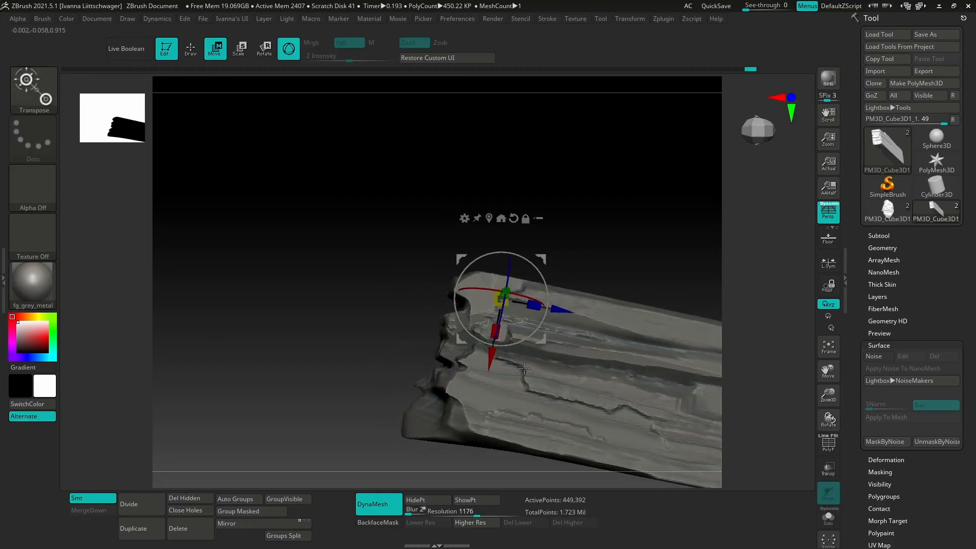
pyautogui.moveTo(558, 311); pyautogui.dragTo(548, 309)
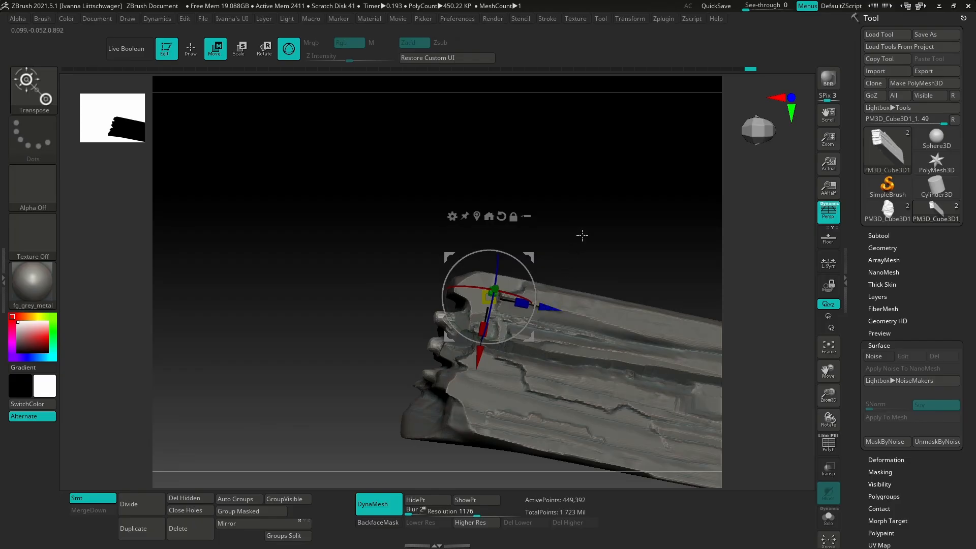
pyautogui.keyDown('ctrl'); pyautogui.moveTo(582, 236); pyautogui.dragTo(633, 274); pyautogui.keyUp('ctrl')
# - Rebuild the beam's mesh with DynaMesh at a Resolution of 1640, staying in 3D mode
pyautogui.moveTo(518, 379); pyautogui.dragTo(502, 388, button='right')
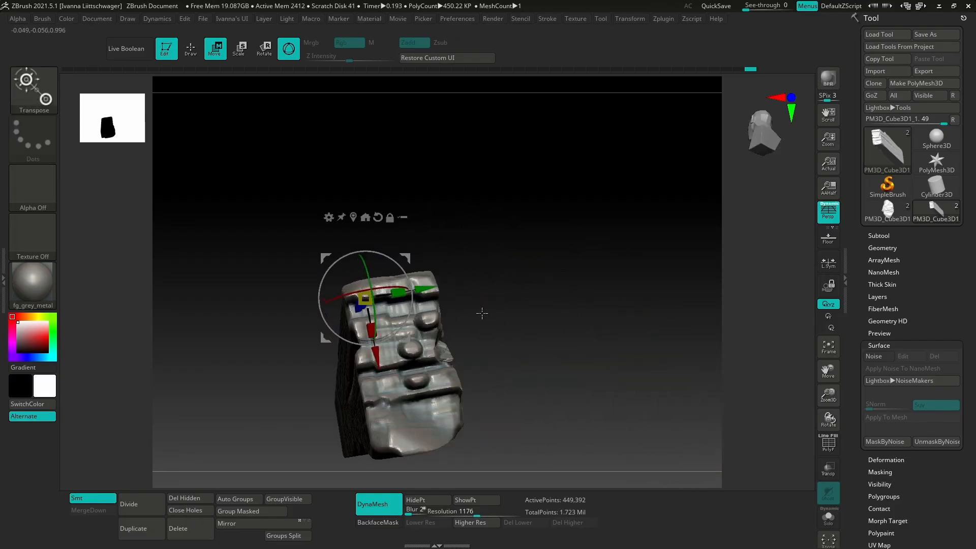
pyautogui.moveTo(482, 313)
pyautogui.mouseDown(button='right')
pyautogui.moveTo(557, 341)
pyautogui.moveTo(560, 306)
pyautogui.moveTo(590, 335)
pyautogui.moveTo(591, 398)
pyautogui.mouseUp(button='right')
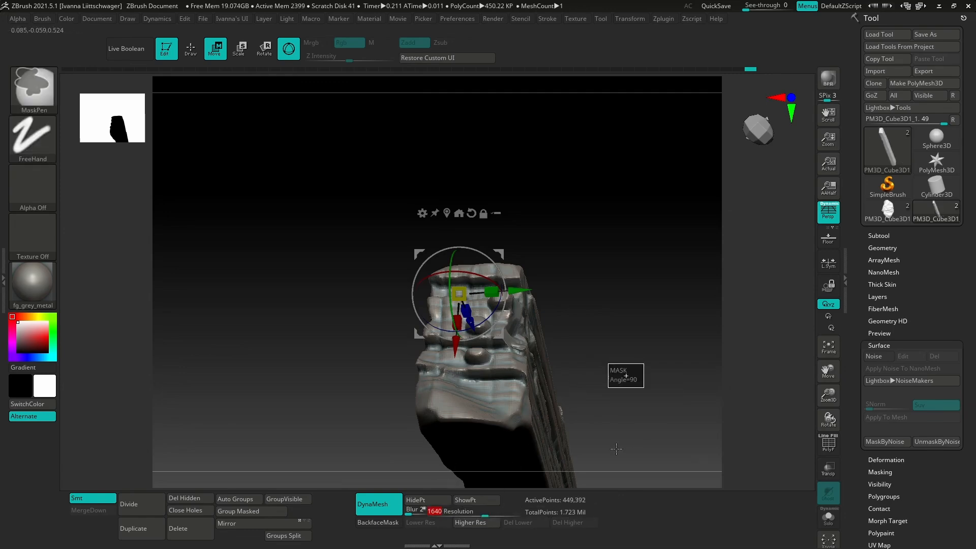
pyautogui.press('b')
pyautogui.press('t')
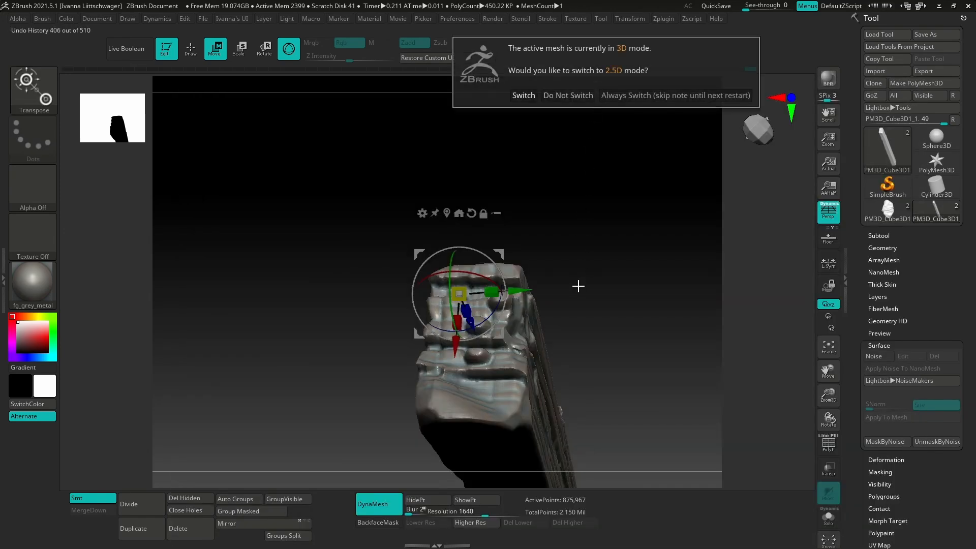
pyautogui.click(569, 97)
pyautogui.moveTo(577, 319); pyautogui.dragTo(586, 321)
# - Flatten and chip the pulled-out splinters on the broken end with the TrimSmoothBorder brush
pyautogui.press('b')
pyautogui.press('t')
pyautogui.press('s')
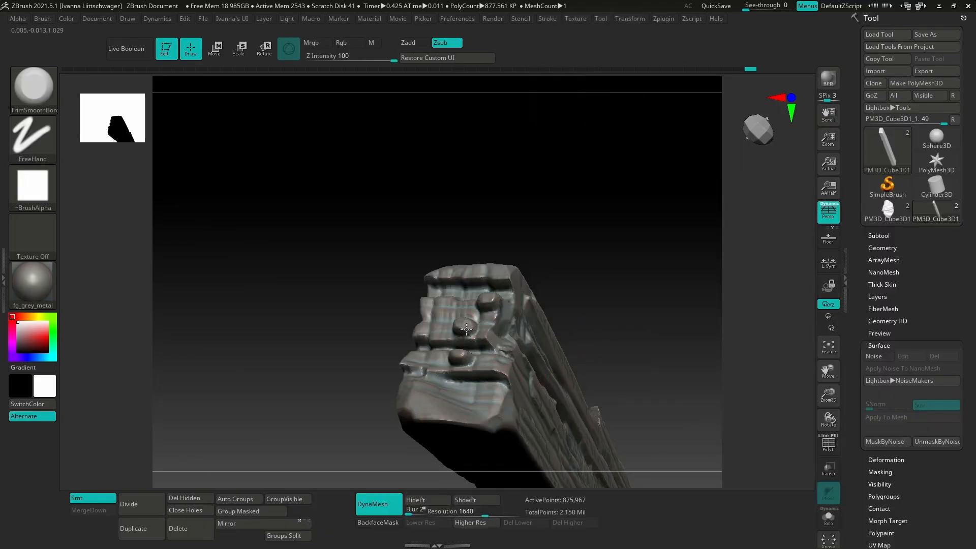
pyautogui.moveTo(458, 330)
pyautogui.mouseDown(button='right')
pyautogui.moveTo(498, 331)
pyautogui.moveTo(551, 366)
pyautogui.moveTo(635, 356)
pyautogui.mouseUp(button='right')
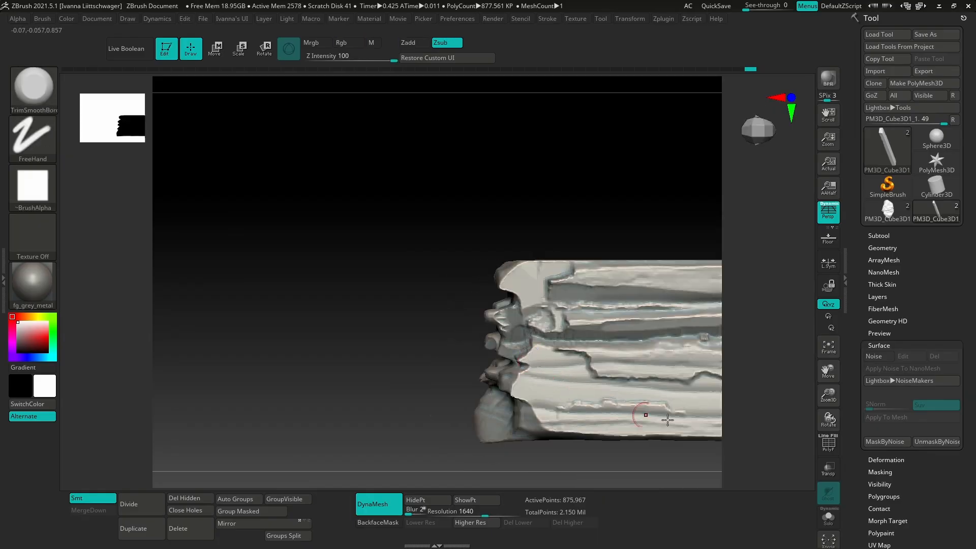
# - Append a cube as a new subtool and make it the active subtool
pyautogui.click(888, 235)
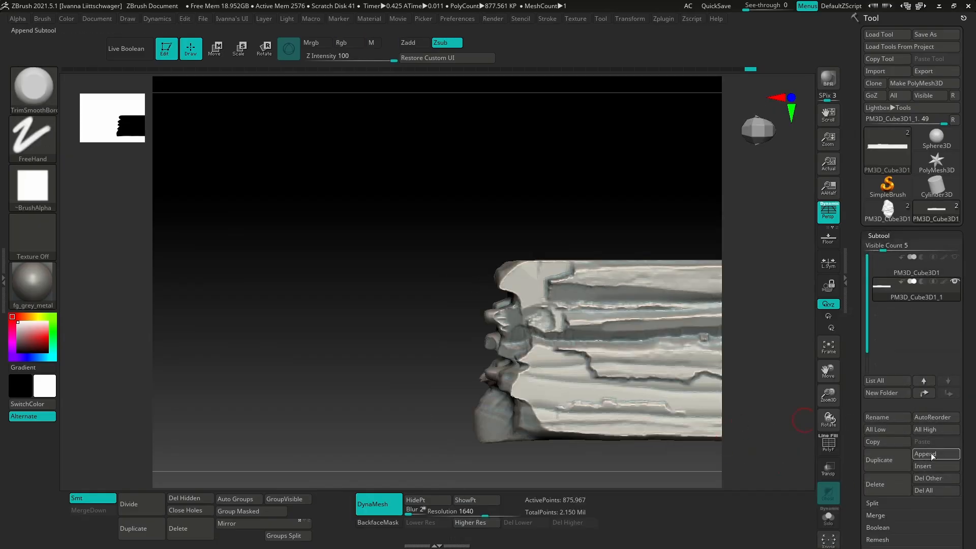
pyautogui.click(931, 454)
pyautogui.click(559, 381)
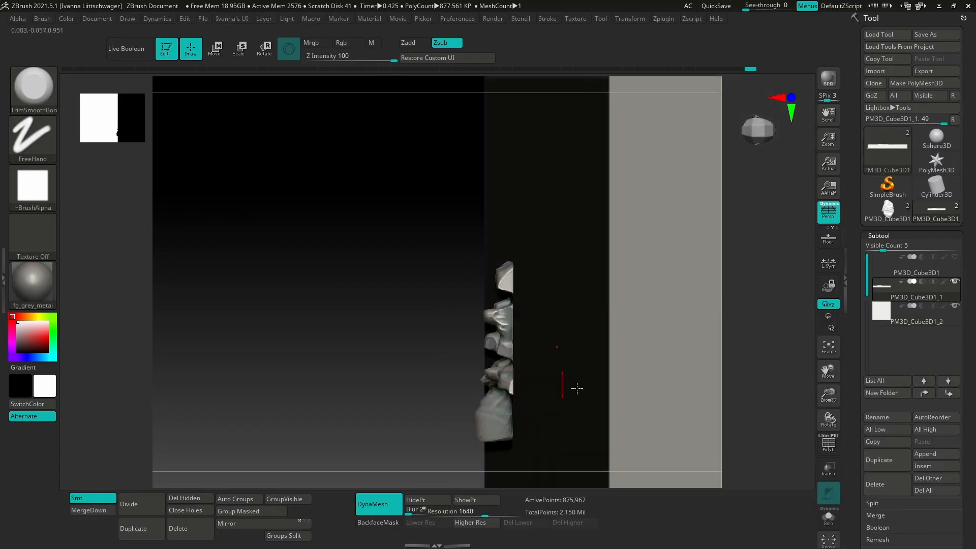
pyautogui.moveTo(577, 388); pyautogui.dragTo(480, 378, button='right')
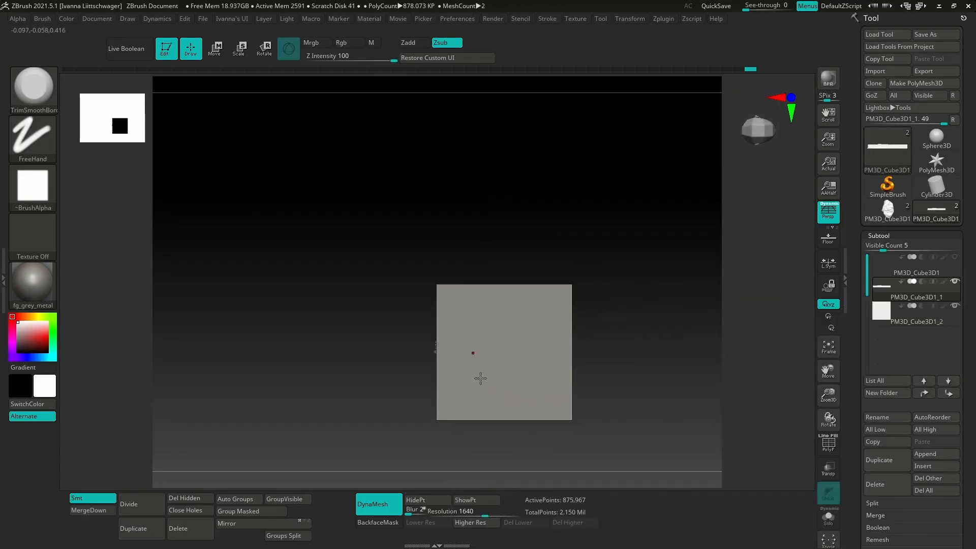
pyautogui.keyDown('alt'); pyautogui.click(481, 378); pyautogui.keyUp('alt')
# - Scale, rotate and move the appended cube into a short, narrow bar beyond the beam's broken end
pyautogui.press('r')
pyautogui.moveTo(499, 380); pyautogui.dragTo(504, 312)
pyautogui.moveTo(504, 312); pyautogui.dragTo(506, 375, button='right')
pyautogui.moveTo(503, 329); pyautogui.dragTo(515, 266)
pyautogui.moveTo(537, 310); pyautogui.dragTo(506, 309)
pyautogui.moveTo(506, 308); pyautogui.dragTo(425, 321, button='right')
pyautogui.moveTo(422, 321); pyautogui.dragTo(427, 308)
pyautogui.moveTo(427, 308); pyautogui.dragTo(451, 309, button='right')
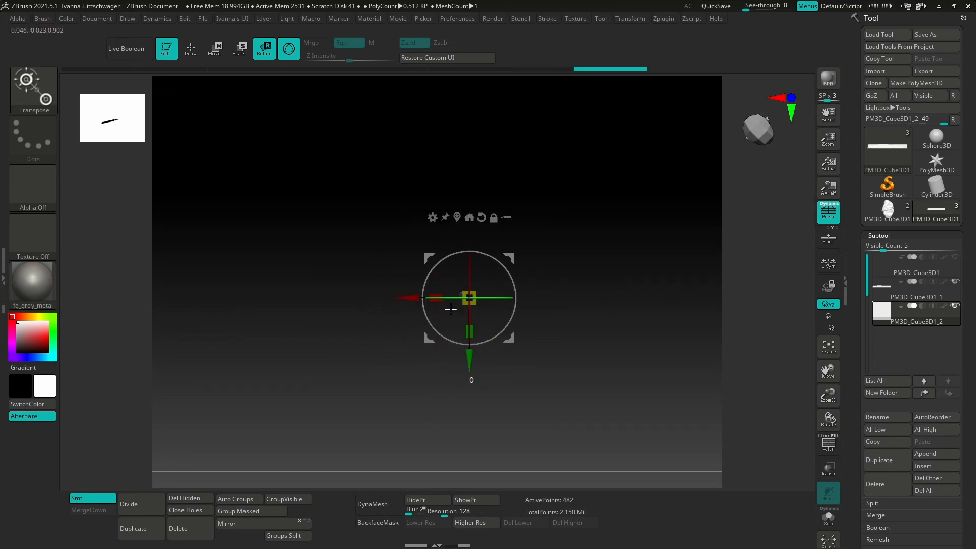
pyautogui.moveTo(549, 330); pyautogui.dragTo(604, 331, button='right')
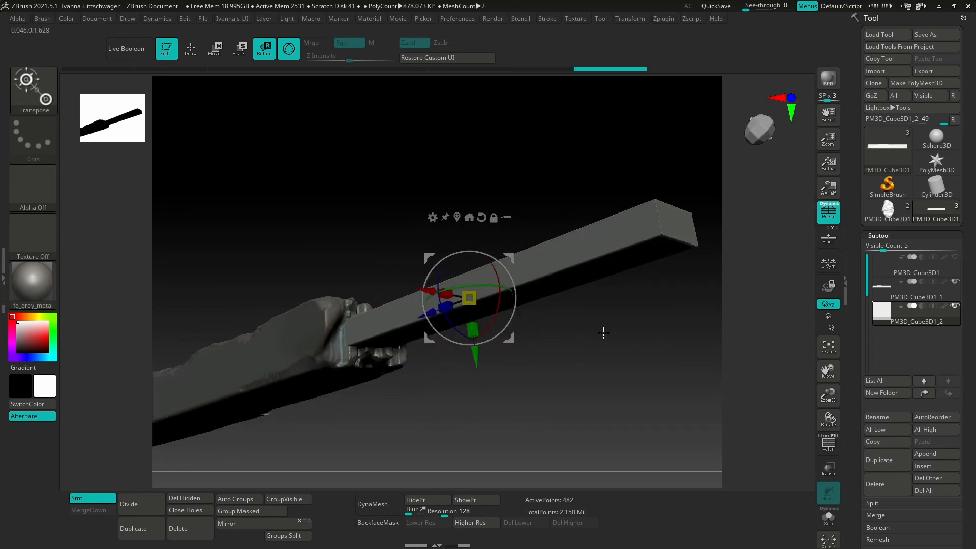
pyautogui.moveTo(470, 298)
pyautogui.mouseDown()
pyautogui.moveTo(452, 299)
pyautogui.moveTo(463, 328)
pyautogui.mouseUp()
pyautogui.moveTo(511, 280); pyautogui.dragTo(536, 329)
# - DynaMesh the small bar at a Resolution of 128 and shape it into an irregular splinter with the TrimSmoothBorder brush
pyautogui.press('b')
pyautogui.press('t')
pyautogui.press('s')
pyautogui.press('space')
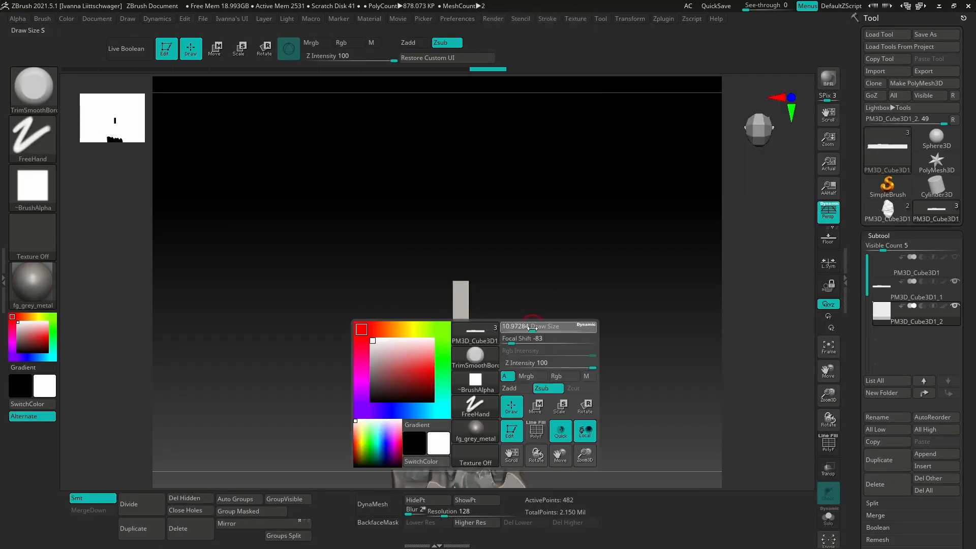
pyautogui.hotkey('ctrl', 'shift', 'z')
pyautogui.hotkey('ctrl', 'shift', 'z')
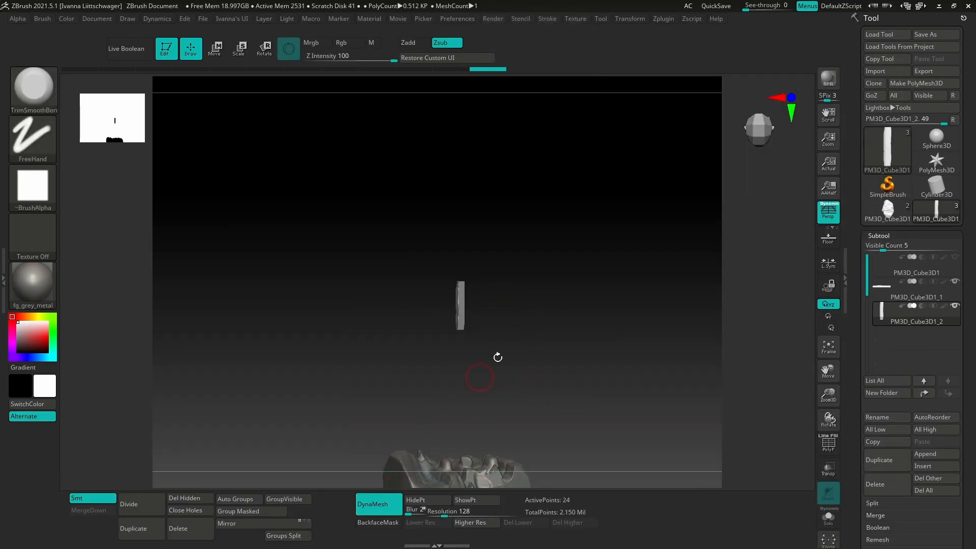
pyautogui.hotkey('ctrl', 'shift', 'z')
pyautogui.hotkey('ctrl', 'shift', 'z')
pyautogui.hotkey('ctrl', 'shift', 'z')
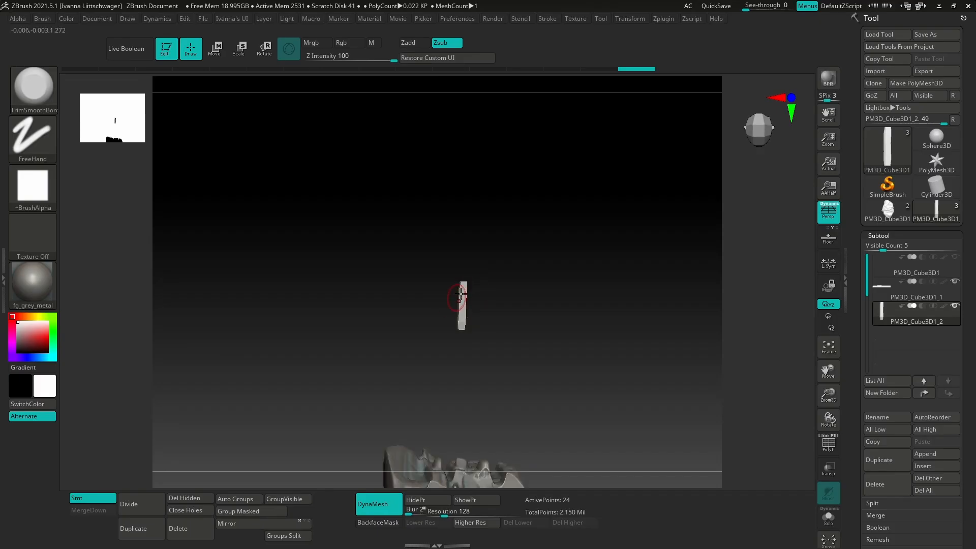
pyautogui.moveTo(458, 297)
pyautogui.mouseDown(button='right')
pyautogui.moveTo(462, 279)
pyautogui.moveTo(498, 368)
pyautogui.moveTo(543, 299)
pyautogui.moveTo(569, 322)
pyautogui.mouseUp(button='right')
# - Duplicate the splinter subtool three times and space the copies in a row beyond the beam's broken end
pyautogui.press('w')
pyautogui.keyDown('ctrl'); pyautogui.moveTo(580, 383); pyautogui.dragTo(521, 372, button='right'); pyautogui.keyUp('ctrl')
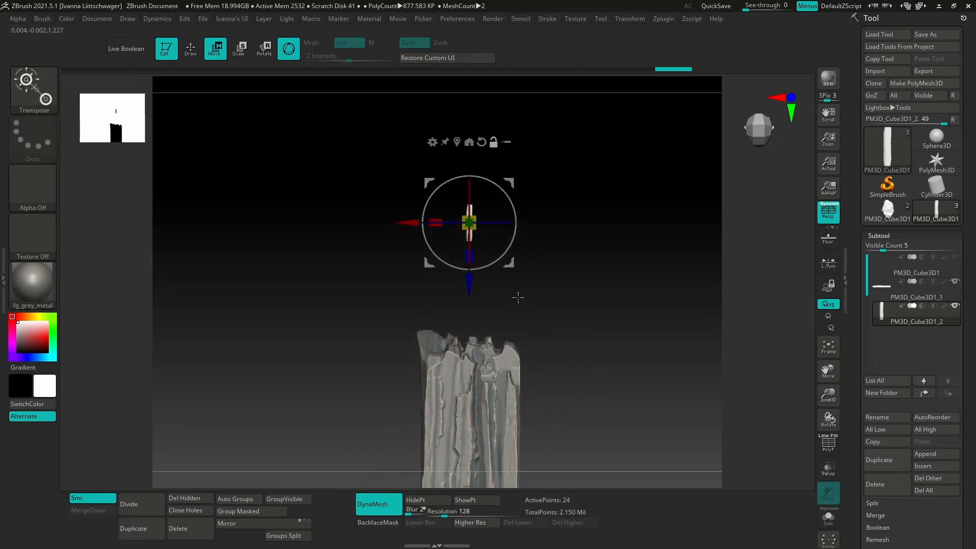
pyautogui.moveTo(513, 184)
pyautogui.mouseDown()
pyautogui.moveTo(458, 193)
pyautogui.moveTo(517, 178)
pyautogui.mouseUp()
pyautogui.hotkey('ctrl', 'shift', 'd')
pyautogui.moveTo(409, 219); pyautogui.dragTo(548, 219)
pyautogui.hotkey('ctrl', 'shift', 'd')
pyautogui.hotkey('ctrl', 'shift', 'd')
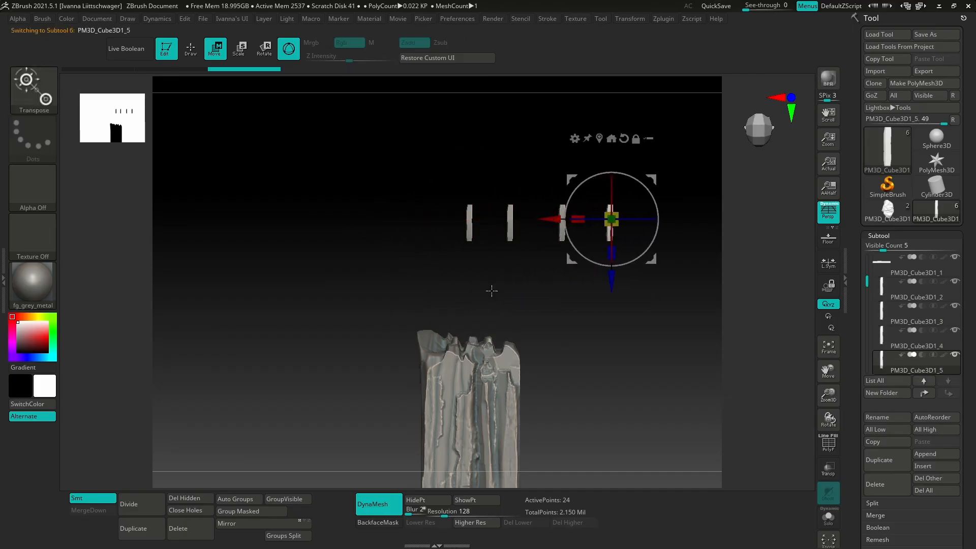
pyautogui.keyDown('alt'); pyautogui.moveTo(589, 355); pyautogui.dragTo(506, 365, button='right'); pyautogui.keyUp('alt')
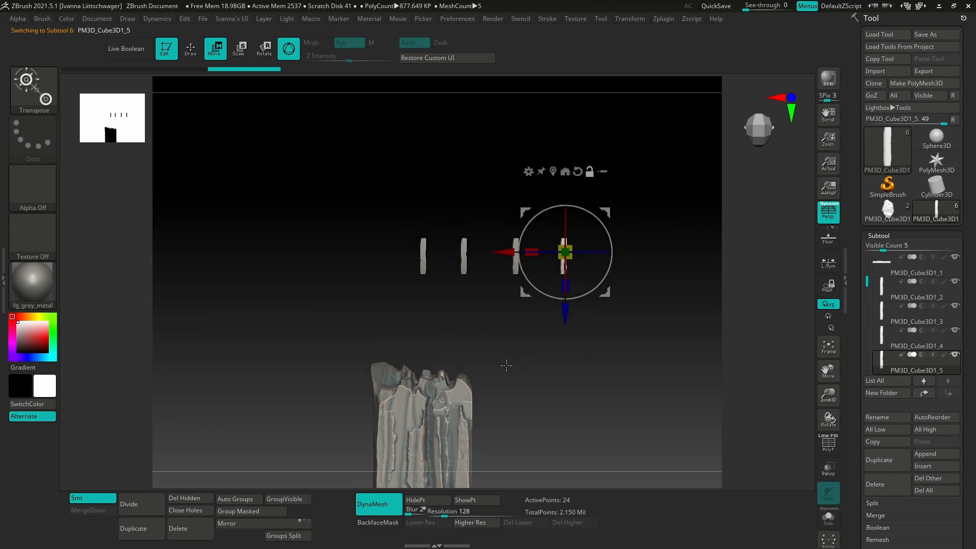
pyautogui.keyDown('alt'); pyautogui.moveTo(466, 271); pyautogui.dragTo(485, 281, button='right'); pyautogui.keyUp('alt')
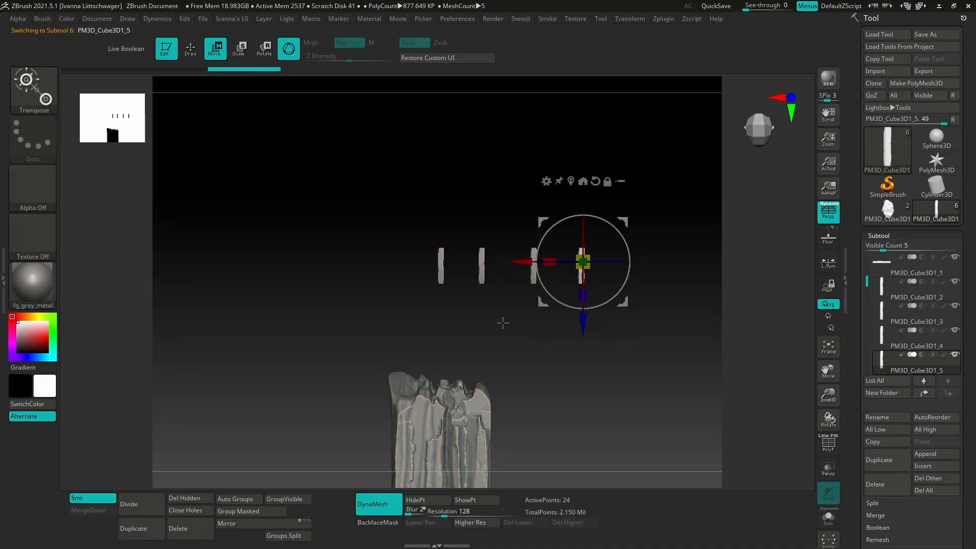
# - Examine the chipped, fibrous plank ends in the weathered-wood reference photos, then return to the sculpt
pyautogui.keyDown('alt'); pyautogui.moveTo(502, 322); pyautogui.dragTo(504, 304, button='right'); pyautogui.keyUp('alt')
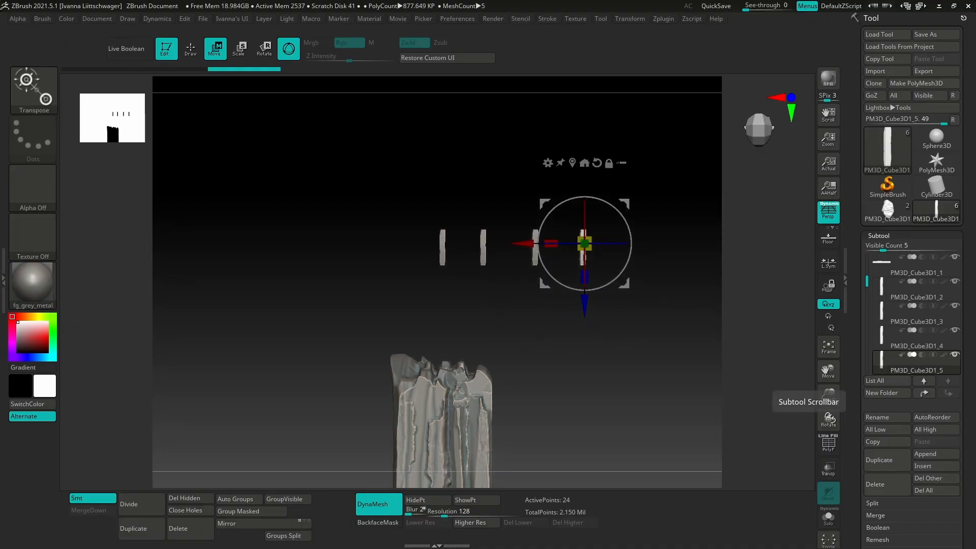
pyautogui.moveTo(975, 219); pyautogui.dragTo(570, 234, button='right')
pyautogui.scroll(-4, 569, 233)
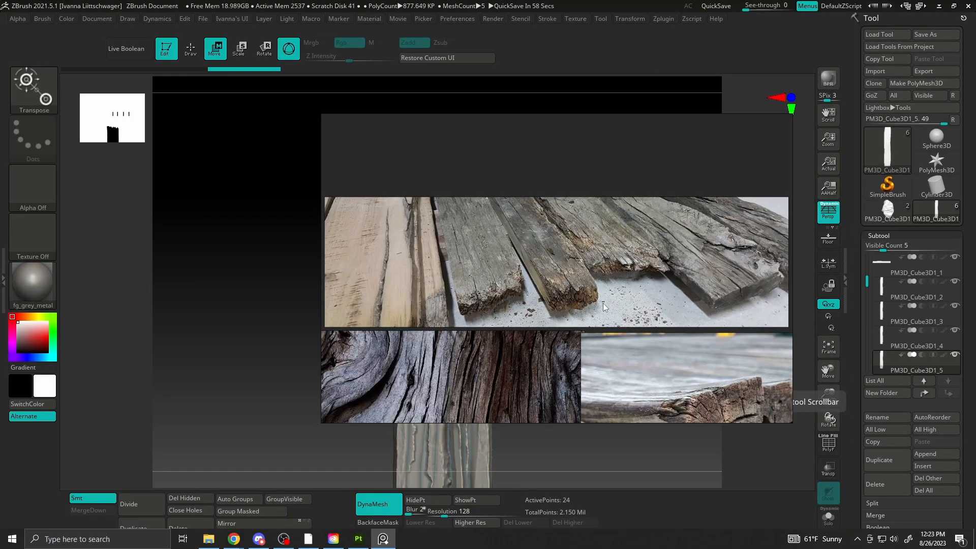
pyautogui.moveTo(645, 282); pyautogui.dragTo(535, 251, button='middle')
pyautogui.moveTo(562, 324); pyautogui.dragTo(596, 286, button='middle')
pyautogui.moveTo(619, 230); pyautogui.dragTo(620, 307, button='middle')
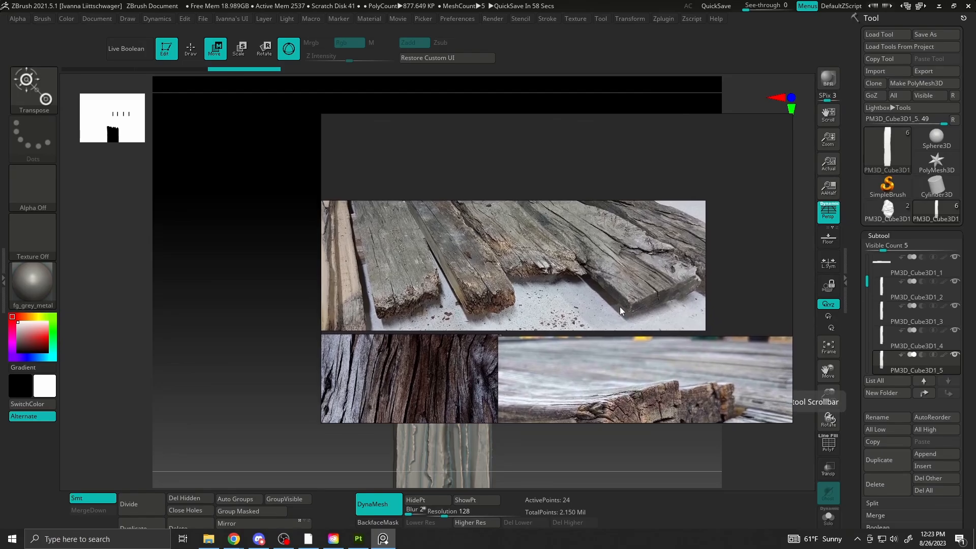
pyautogui.scroll(5, 552, 258)
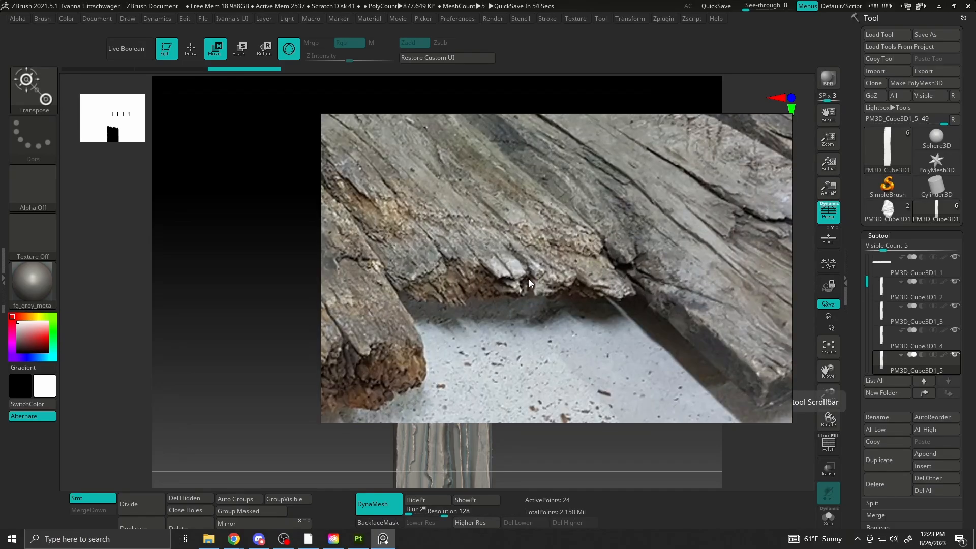
pyautogui.scroll(-3, 550, 280)
pyautogui.moveTo(555, 272); pyautogui.dragTo(975, 268, button='right')
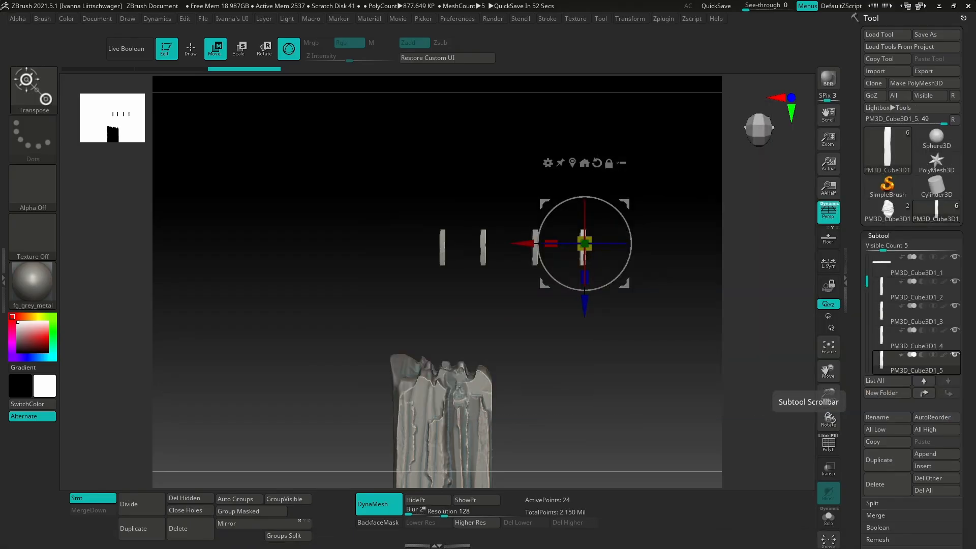
# - Move the outermost splinter of the row onto the middle of the beam's broken end and enlarge it
pyautogui.moveTo(572, 338); pyautogui.dragTo(608, 342)
pyautogui.moveTo(625, 201); pyautogui.dragTo(498, 313)
pyautogui.moveTo(458, 355); pyautogui.dragTo(475, 345)
# - Place the next two splinters of the row into the beam's broken end, one on each side of the enlarged splinter
pyautogui.keyDown('alt'); pyautogui.click(535, 248); pyautogui.keyUp('alt')
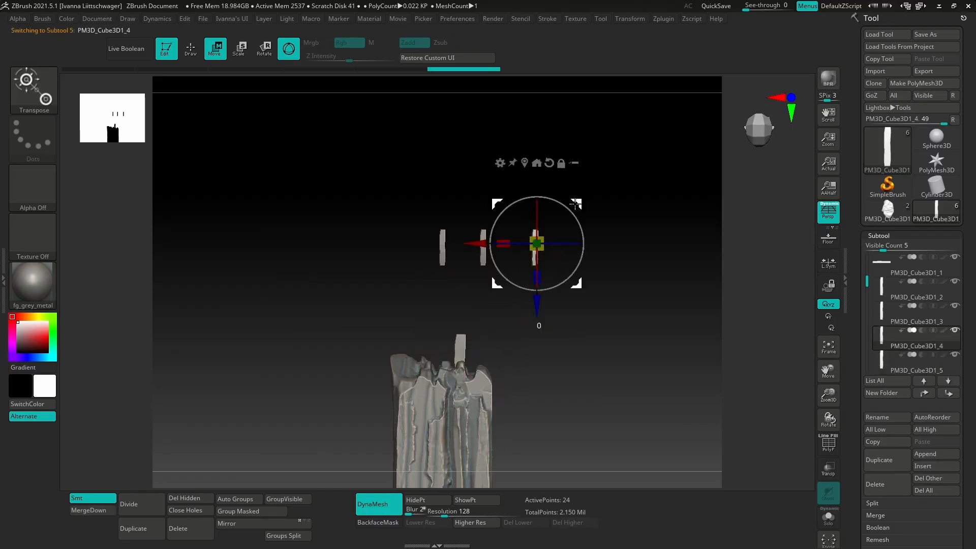
pyautogui.moveTo(575, 203); pyautogui.dragTo(490, 321)
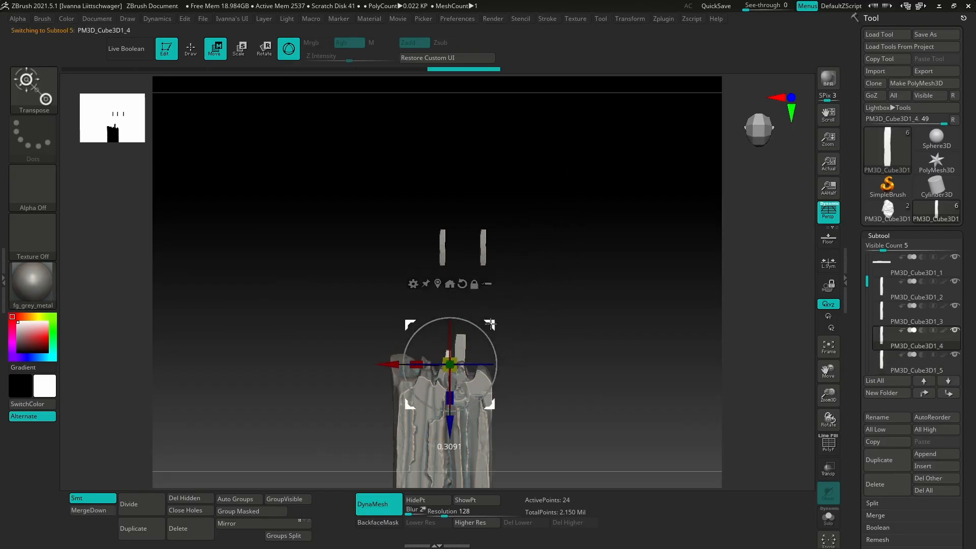
pyautogui.keyDown('alt'); pyautogui.click(482, 246); pyautogui.keyUp('alt')
pyautogui.moveTo(518, 202); pyautogui.dragTo(519, 319)
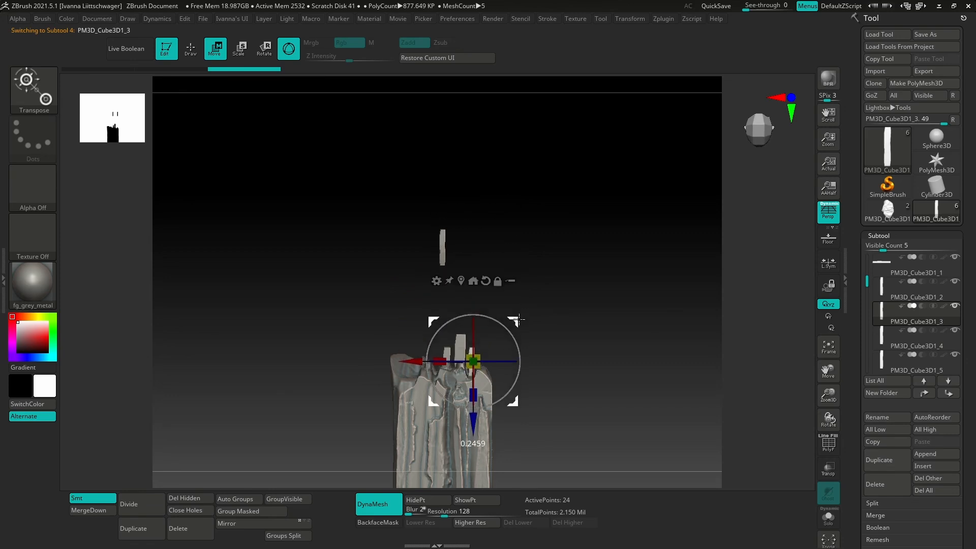
# - Place the remaining splinter on the broken end, with a duplicate near the opposite edge rotated about its long axis
pyautogui.keyDown('alt'); pyautogui.click(442, 246); pyautogui.keyUp('alt')
pyautogui.moveTo(481, 199); pyautogui.dragTo(527, 320)
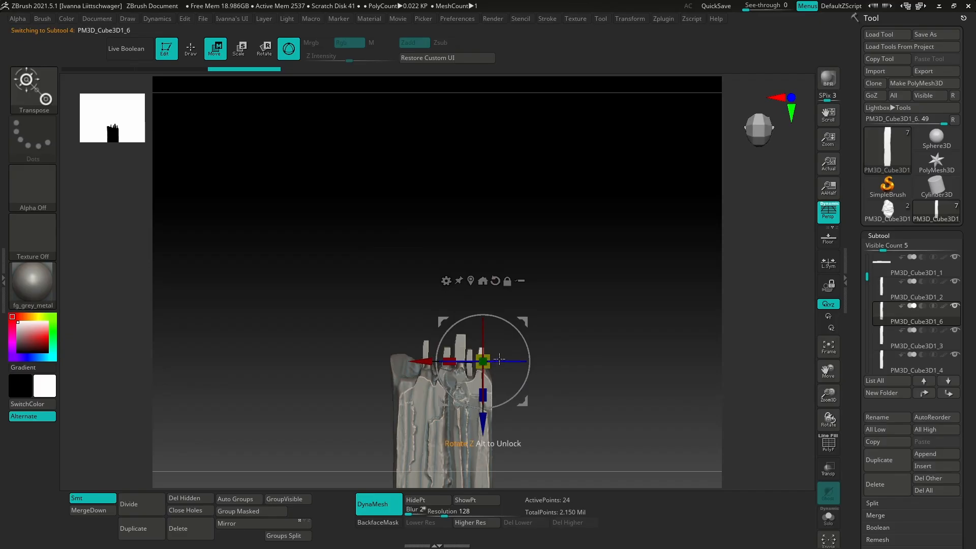
pyautogui.moveTo(499, 360); pyautogui.dragTo(564, 360)
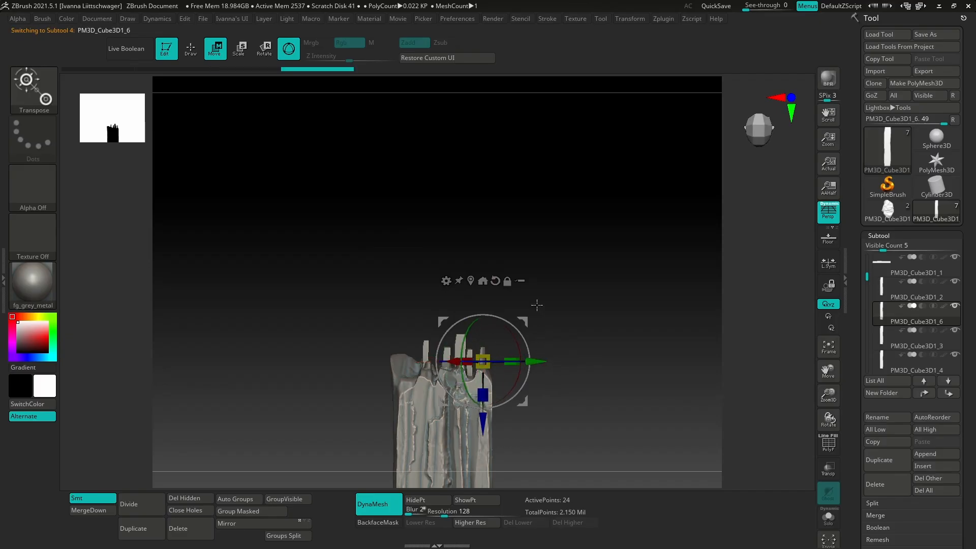
# - Tilt the enlarged middle splinter slightly and sink it deeper into the beam's broken end
pyautogui.keyDown('alt'); pyautogui.click(460, 342); pyautogui.keyUp('alt')
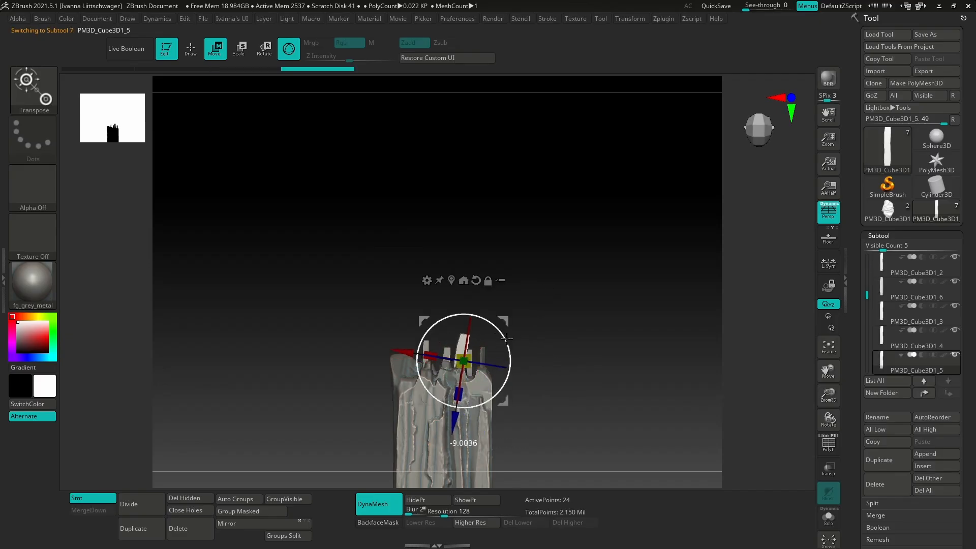
pyautogui.moveTo(507, 338); pyautogui.dragTo(505, 324)
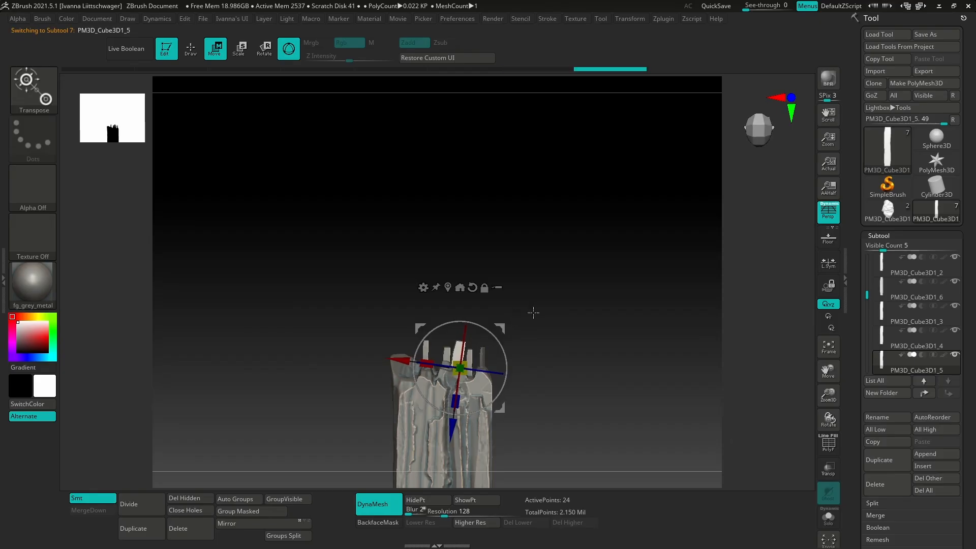
pyautogui.keyDown('alt'); pyautogui.moveTo(532, 311); pyautogui.dragTo(580, 288); pyautogui.keyUp('alt')
pyautogui.press('space')
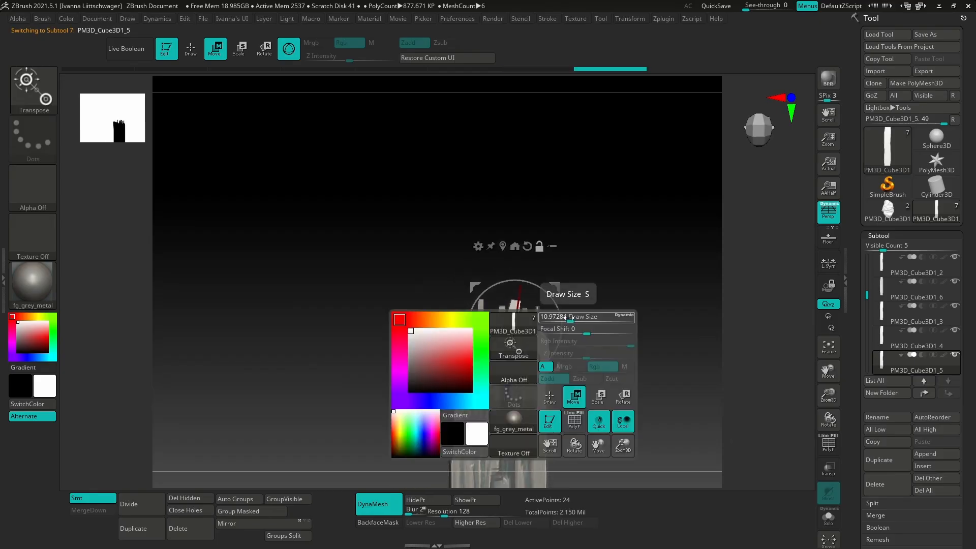
pyautogui.press('space')
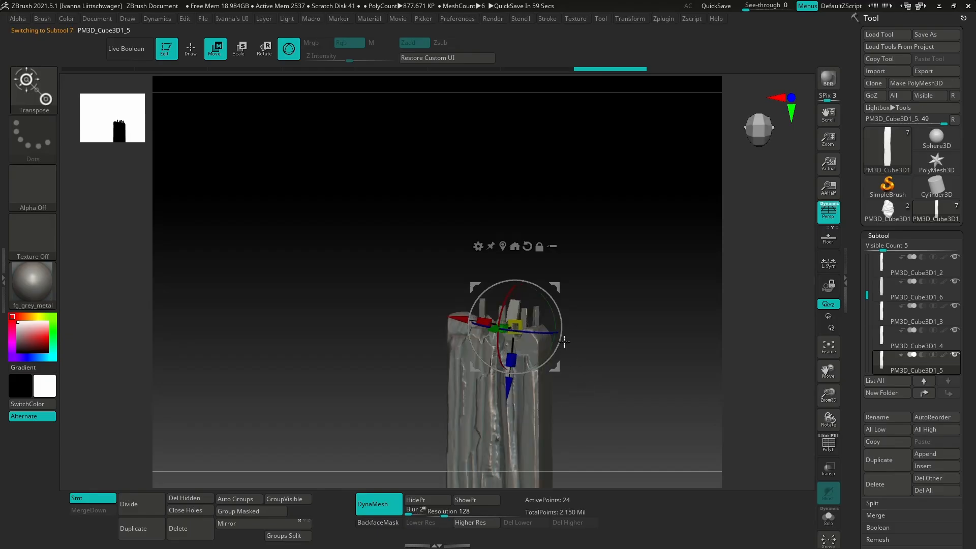
pyautogui.moveTo(606, 378)
pyautogui.mouseDown()
pyautogui.moveTo(584, 384)
pyautogui.moveTo(597, 362)
pyautogui.moveTo(617, 370)
pyautogui.moveTo(599, 370)
pyautogui.mouseUp()
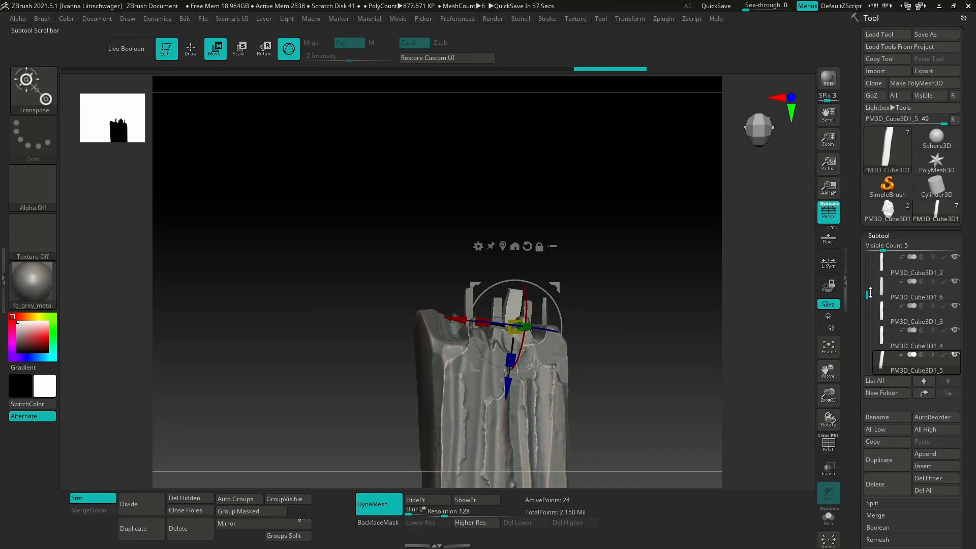
# - Set the subtool list's Visible Count to 10, make the main beam active and merge it down with the splinter below
pyautogui.moveTo(867, 294); pyautogui.dragTo(904, 248)
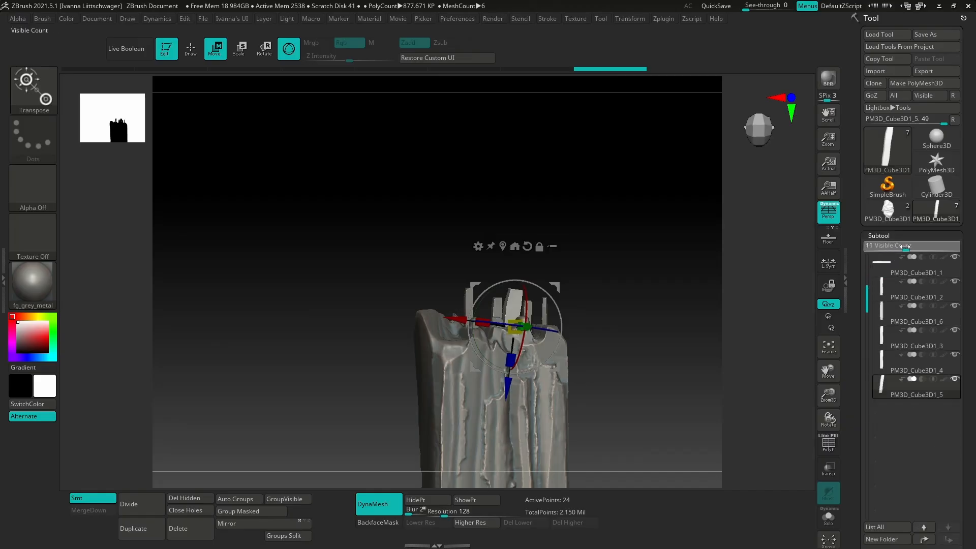
pyautogui.click(884, 267)
pyautogui.keyDown('alt'); pyautogui.moveTo(629, 416); pyautogui.dragTo(622, 376); pyautogui.keyUp('alt')
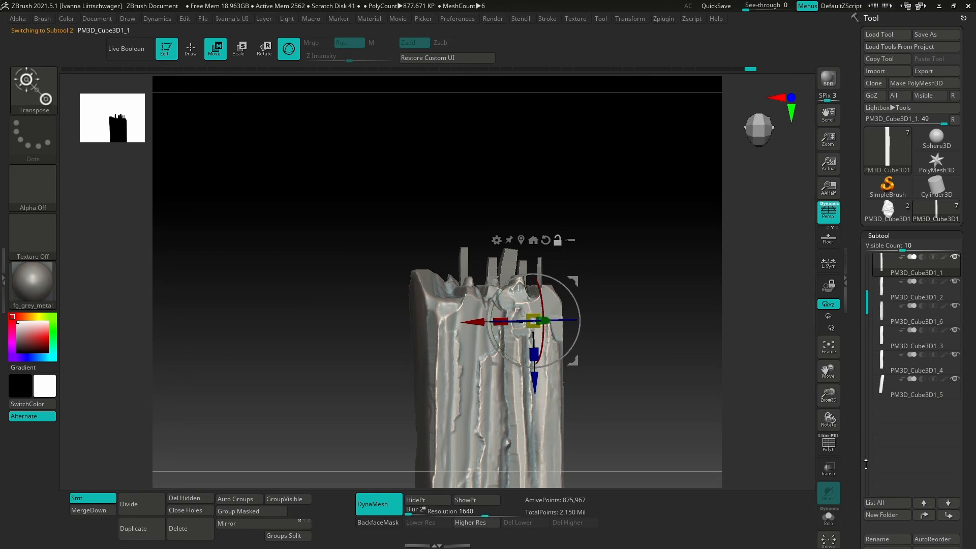
pyautogui.scroll(-2, 913, 500)
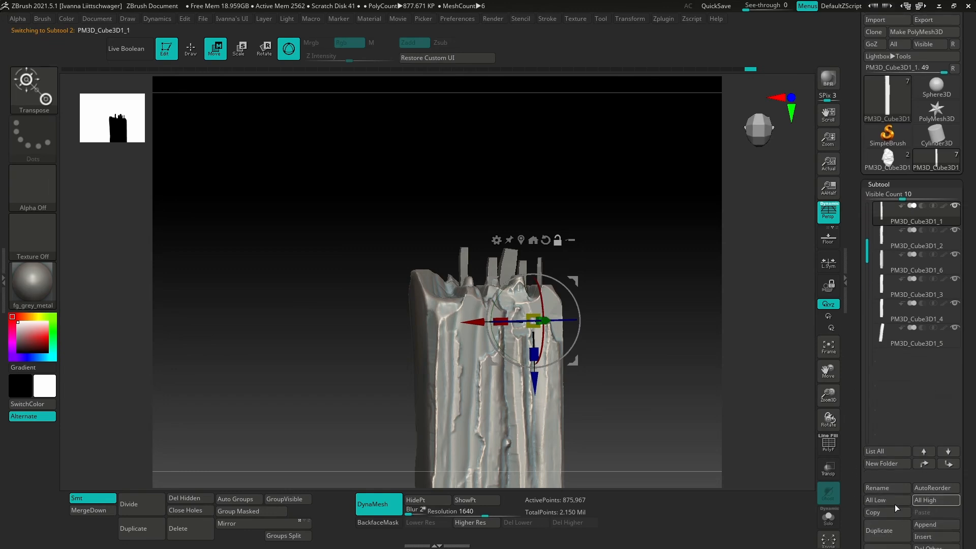
pyautogui.scroll(-1, 931, 501)
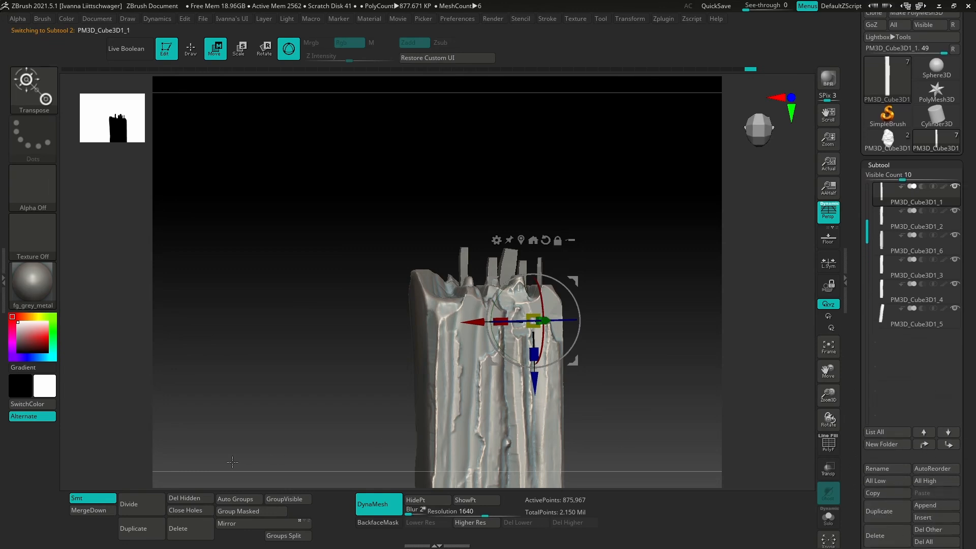
pyautogui.click(107, 509)
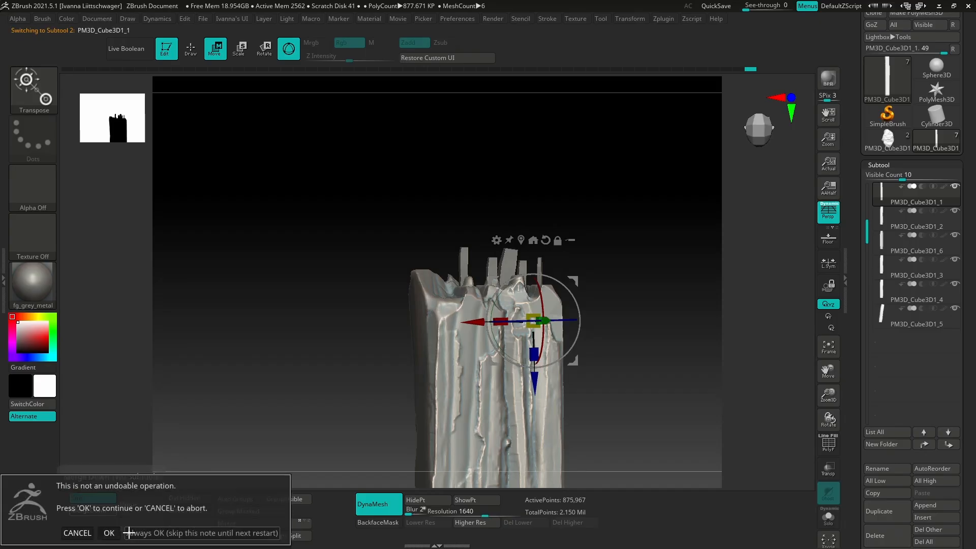
# - Merge the splinter subtools down into the wood plank's subtool and check the merged mesh's polygroups and wireframe
pyautogui.click(111, 529)
pyautogui.click(102, 511)
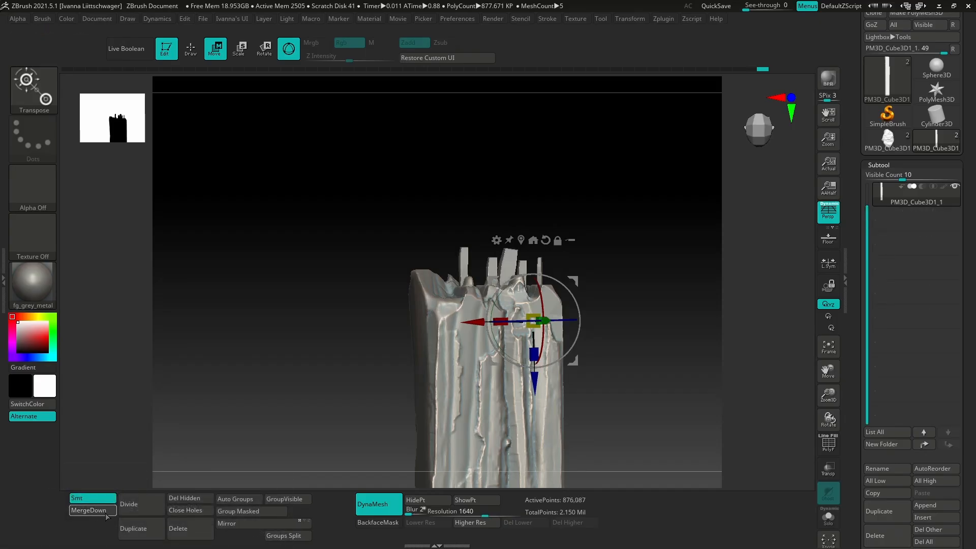
pyautogui.hotkey('shift', 'f')
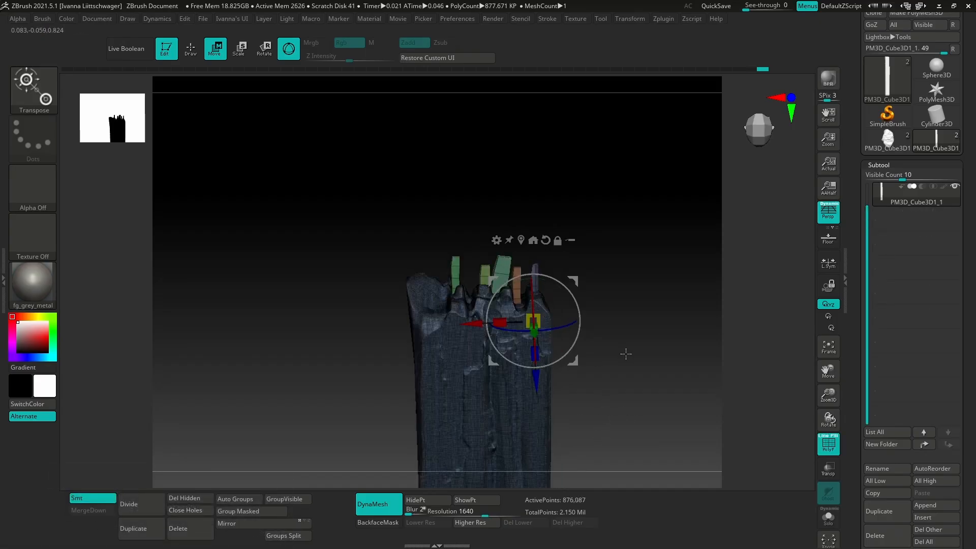
pyautogui.moveTo(626, 353); pyautogui.dragTo(615, 399)
pyautogui.hotkey('shift', 'f')
# - Re-DynaMesh the merged plank and splinters at resolution 1640 and inspect the resulting wireframe
pyautogui.keyDown('ctrl'); pyautogui.moveTo(324, 358); pyautogui.dragTo(378, 380); pyautogui.keyUp('ctrl')
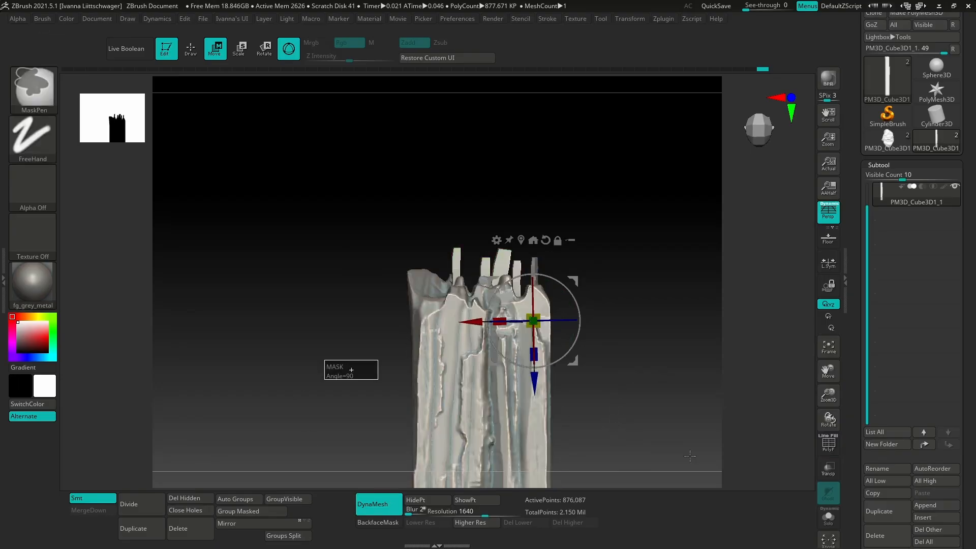
pyautogui.hotkey('shift', 'f')
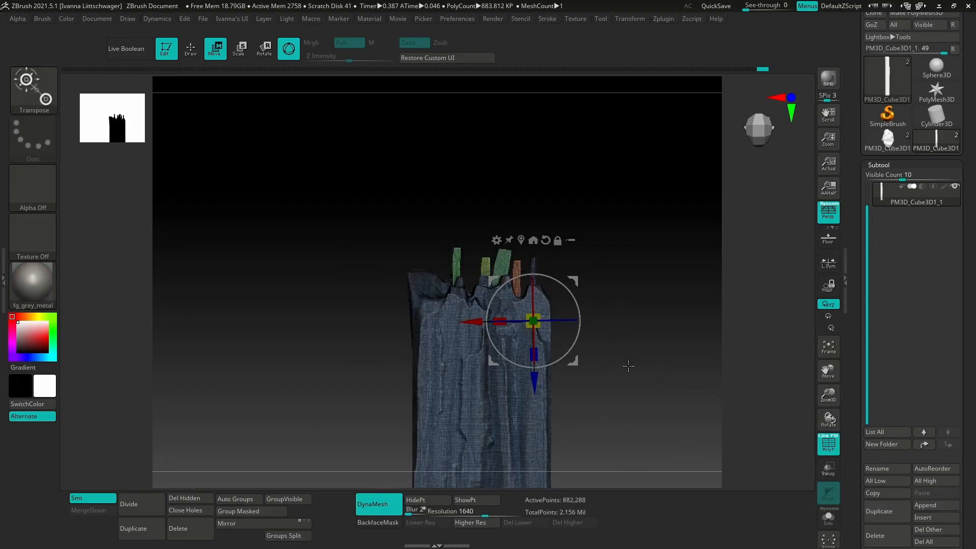
pyautogui.moveTo(603, 283)
pyautogui.mouseDown()
pyautogui.moveTo(604, 338)
pyautogui.moveTo(621, 294)
pyautogui.moveTo(595, 298)
pyautogui.mouseUp()
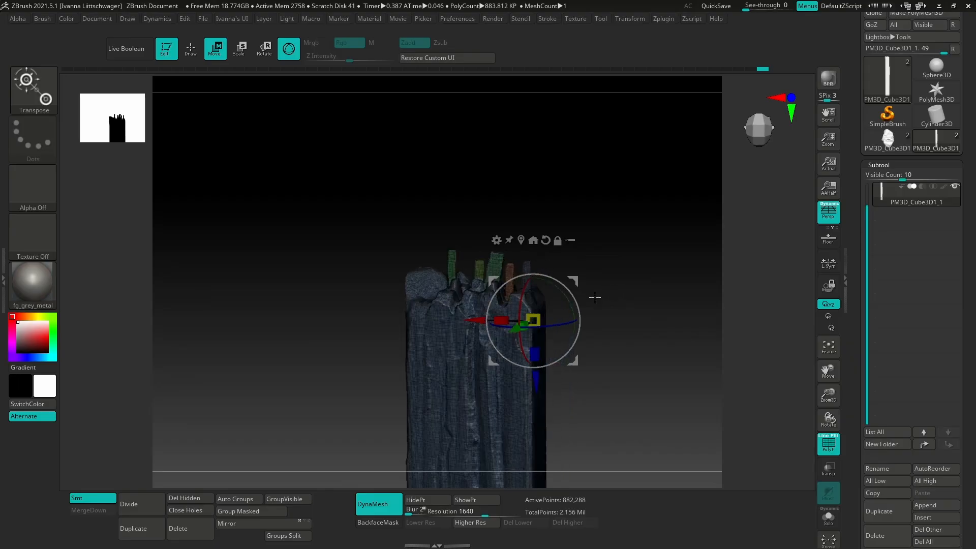
pyautogui.hotkey('shift', 'f')
pyautogui.moveTo(585, 426); pyautogui.dragTo(599, 398)
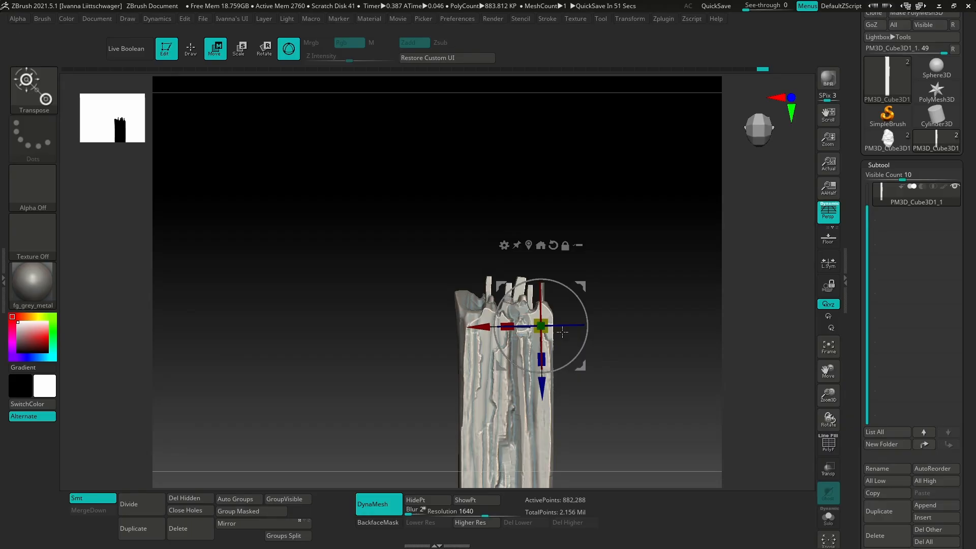
pyautogui.moveTo(611, 410); pyautogui.dragTo(564, 389)
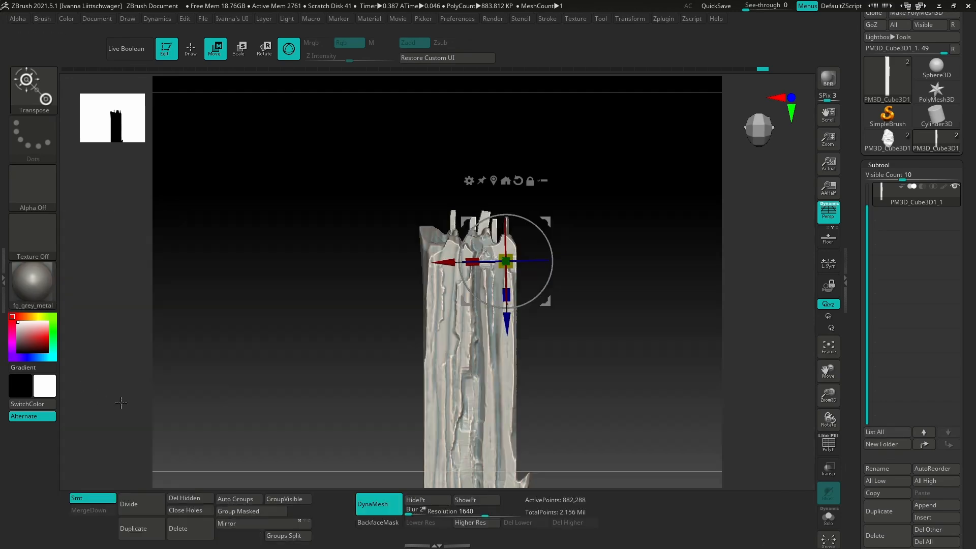
# - Try the MatCap Metal03 material on the wood plank
pyautogui.click(36, 284)
pyautogui.click(54, 294)
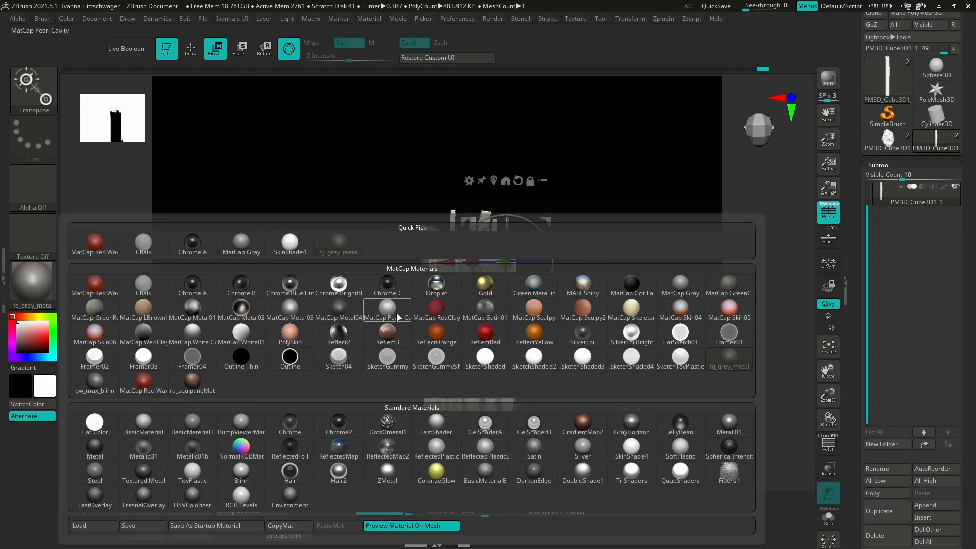
pyautogui.click(289, 315)
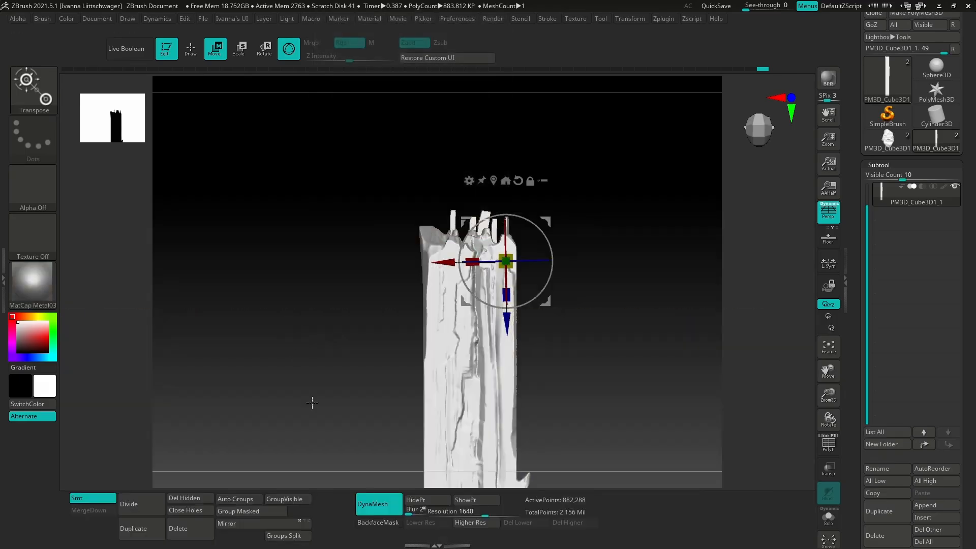
# - Apply the MatCap Pearl Cavity material to the plank and switch from Move to Draw mode
pyautogui.click(31, 285)
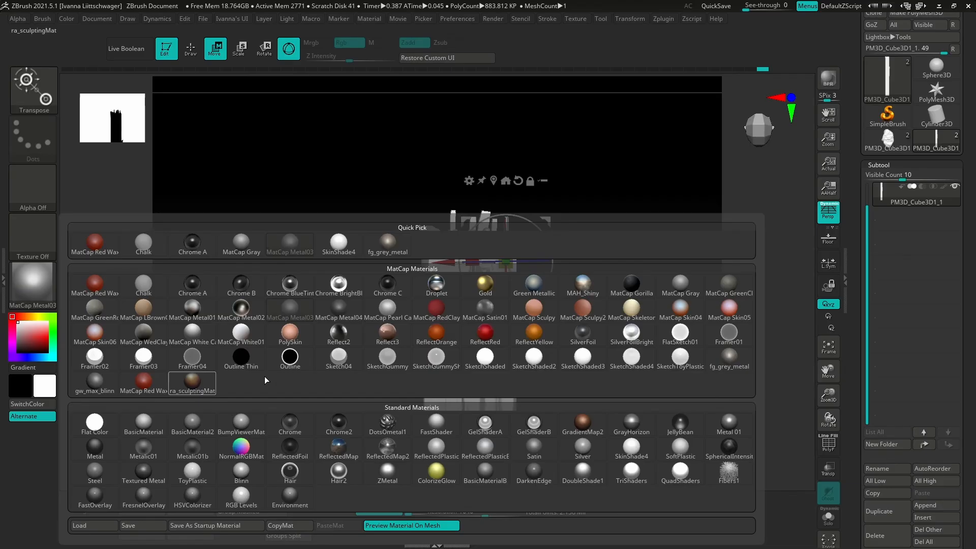
pyautogui.click(389, 316)
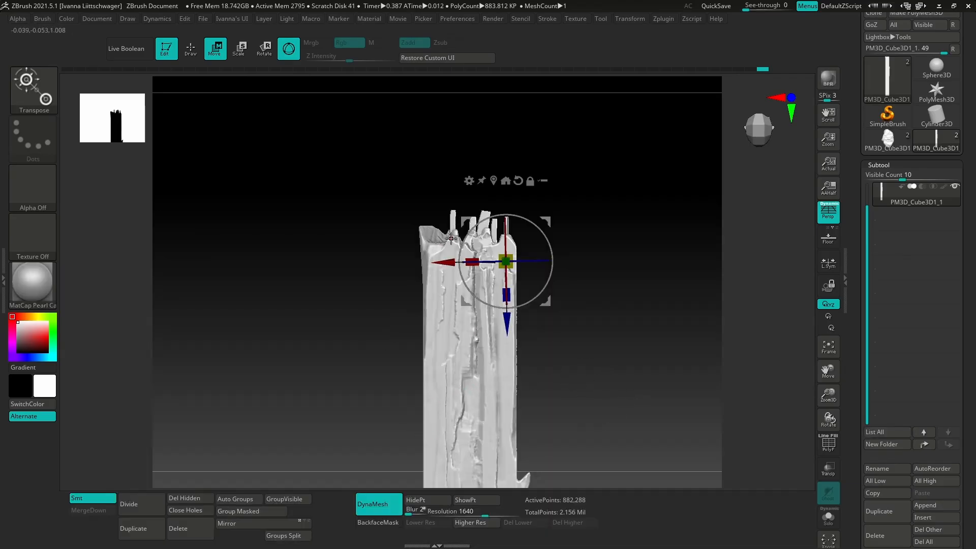
pyautogui.press('q')
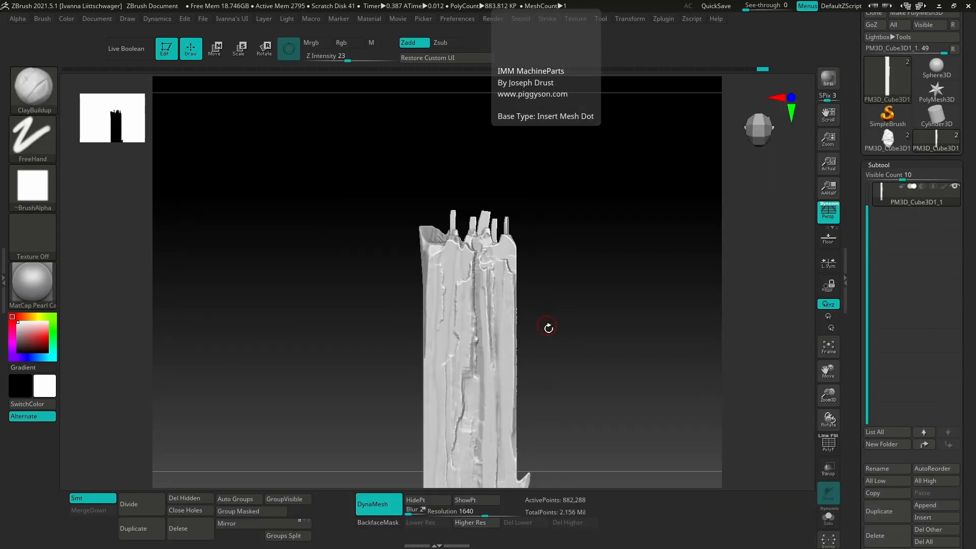
pyautogui.moveTo(512, 269)
pyautogui.mouseDown()
pyautogui.moveTo(538, 279)
pyautogui.moveTo(484, 290)
pyautogui.moveTo(529, 277)
pyautogui.moveTo(505, 283)
pyautogui.mouseUp()
# - Try the MatCap Red Wax material on the plank and view its carved surface detail
pyautogui.click(34, 286)
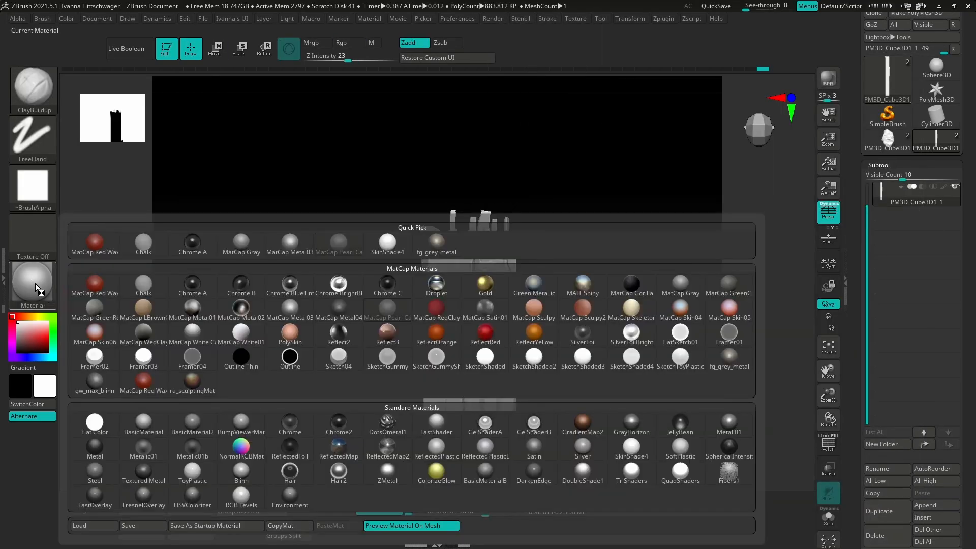
pyautogui.click(32, 285)
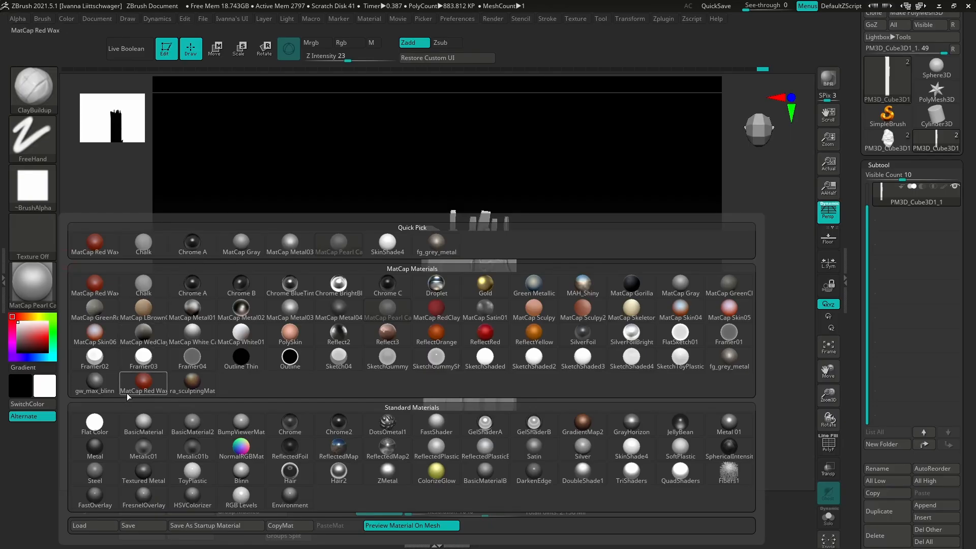
pyautogui.click(143, 382)
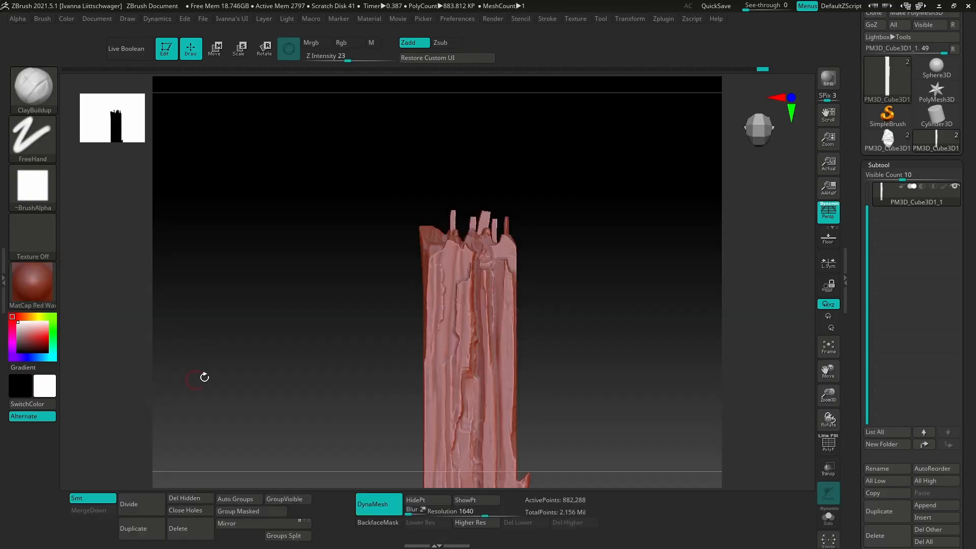
pyautogui.moveTo(513, 331); pyautogui.dragTo(499, 288, button='right')
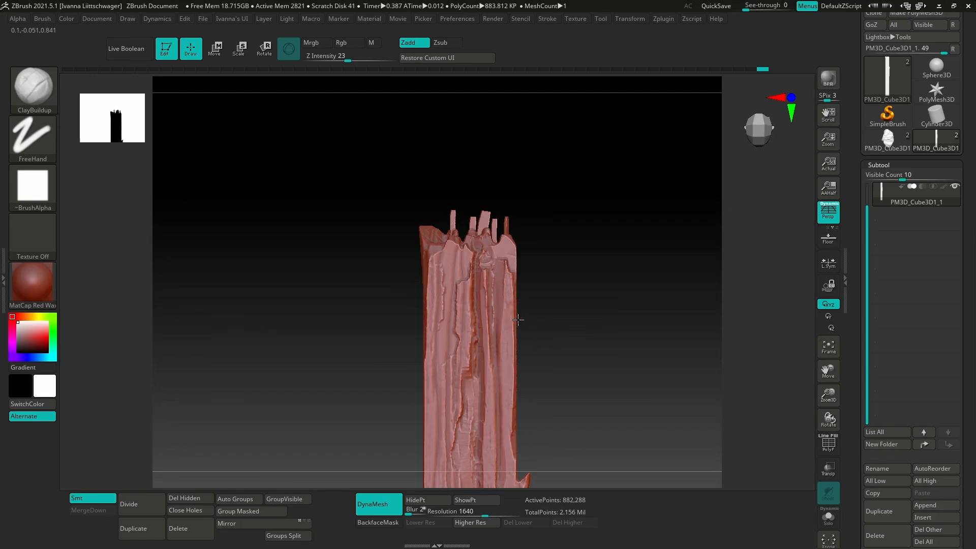
pyautogui.moveTo(518, 319)
pyautogui.mouseDown(button='right')
pyautogui.moveTo(509, 322)
pyautogui.moveTo(518, 320)
pyautogui.mouseUp(button='right')
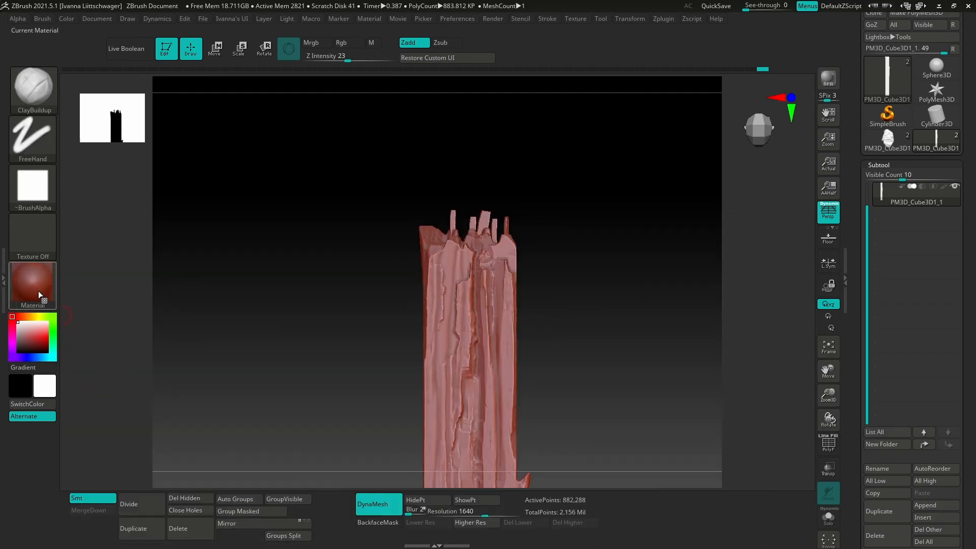
# - Switch the plank's material to MatCap Gray and view the wood grain under it
pyautogui.click(40, 279)
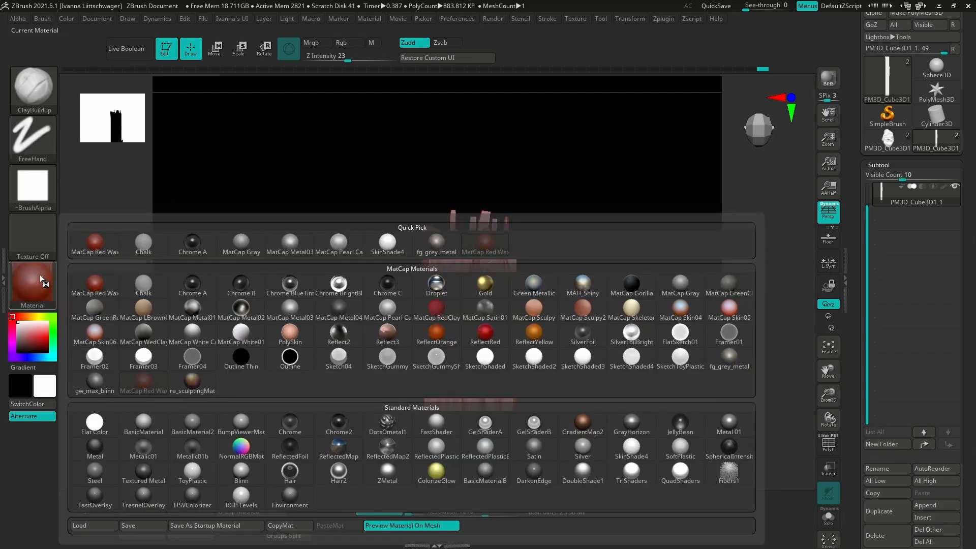
pyautogui.click(51, 275)
pyautogui.click(44, 281)
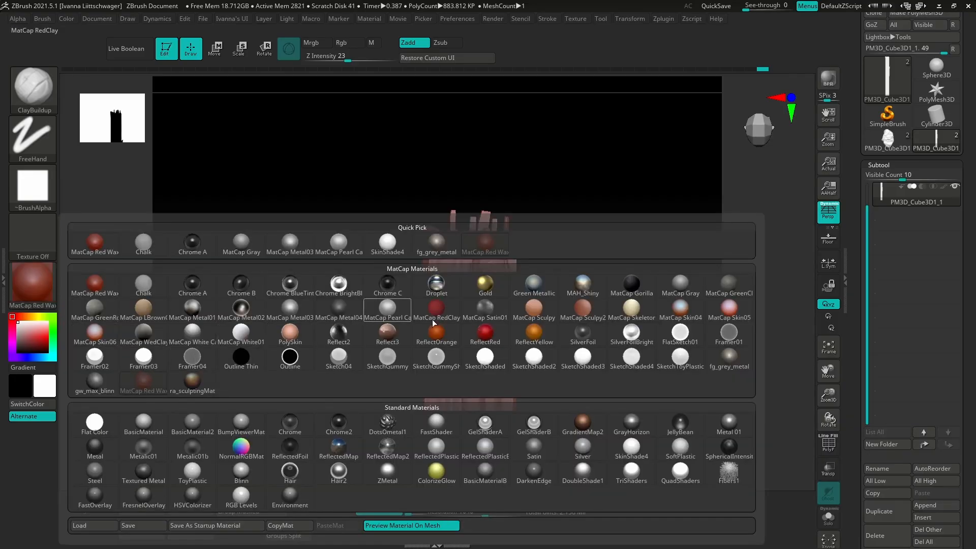
pyautogui.click(685, 283)
pyautogui.moveTo(547, 333)
pyautogui.mouseDown()
pyautogui.moveTo(497, 338)
pyautogui.moveTo(527, 333)
pyautogui.mouseUp()
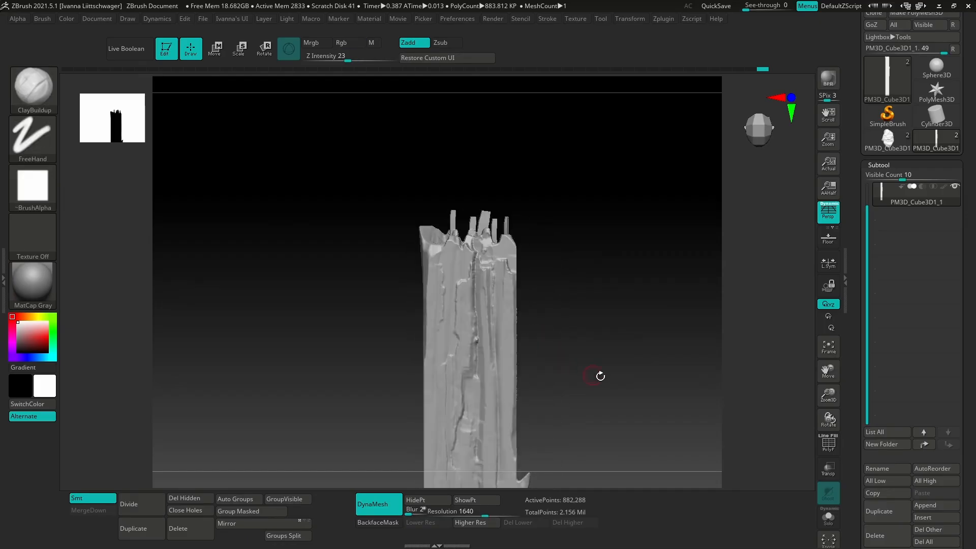
pyautogui.moveTo(599, 374); pyautogui.dragTo(518, 327)
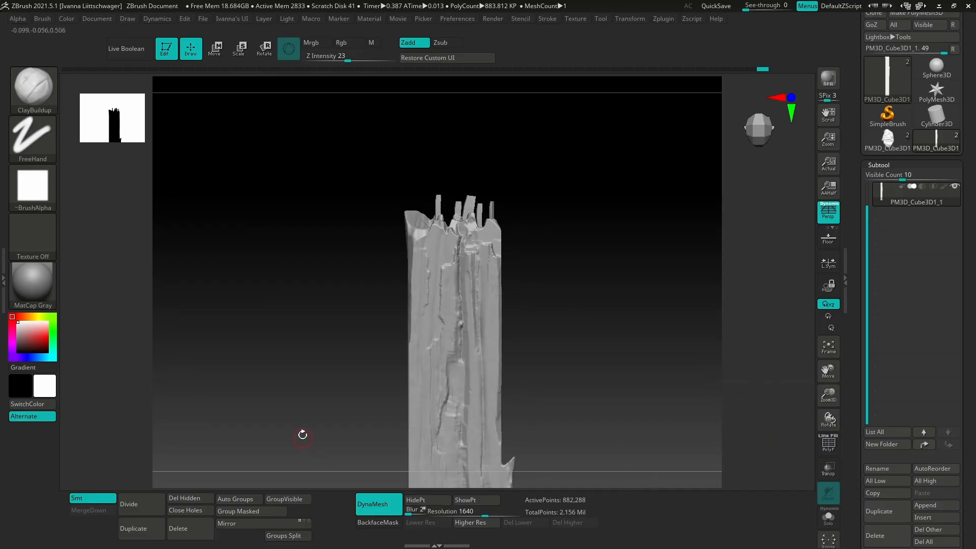
# - Set the plank's material back to fg_grey_metal and view the sculpt from slightly different angles
pyautogui.press('m')
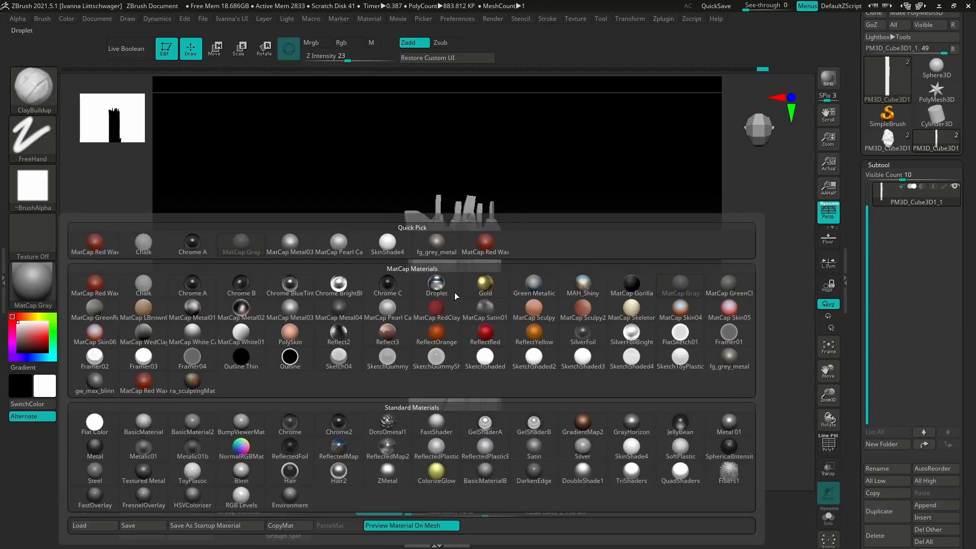
pyautogui.click(41, 285)
pyautogui.click(735, 360)
pyautogui.keyDown('alt'); pyautogui.moveTo(461, 365); pyautogui.dragTo(462, 348, button='right'); pyautogui.keyUp('alt')
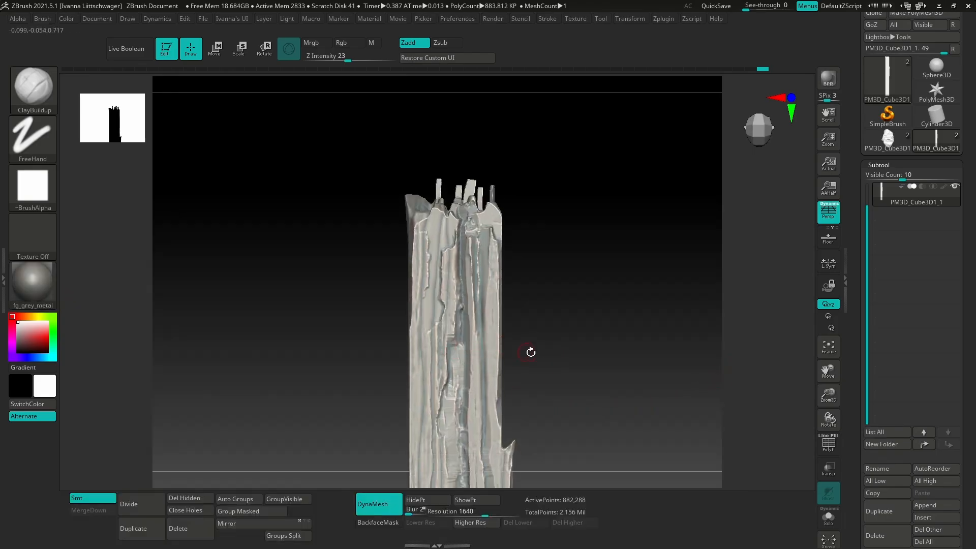
pyautogui.moveTo(534, 369)
pyautogui.mouseDown()
pyautogui.moveTo(558, 379)
pyautogui.moveTo(512, 298)
pyautogui.moveTo(536, 308)
pyautogui.mouseUp()
pyautogui.moveTo(561, 347)
pyautogui.mouseDown()
pyautogui.moveTo(560, 370)
pyautogui.moveTo(556, 346)
pyautogui.mouseUp()
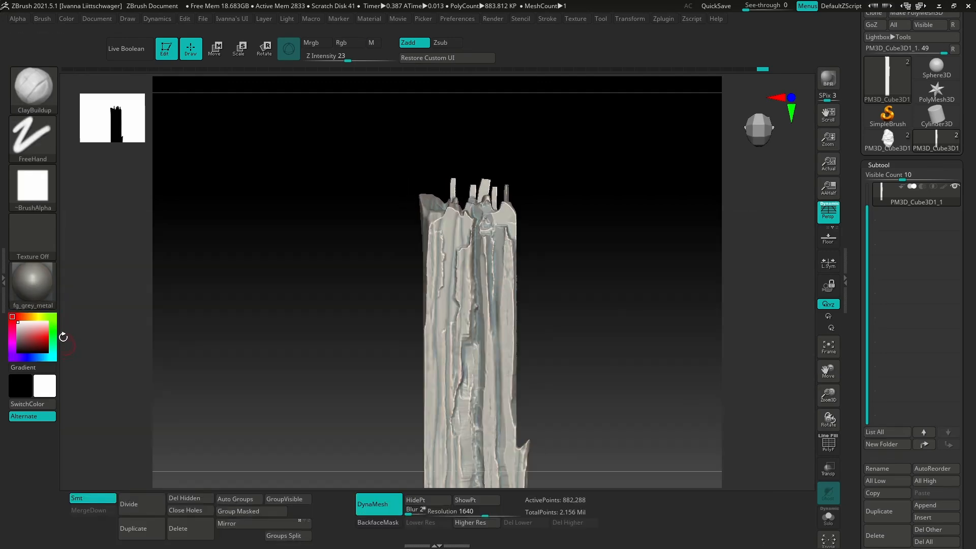
# - Apply the gw_max_blinn material to the plank and orbit around it to judge the surface shading
pyautogui.click(43, 276)
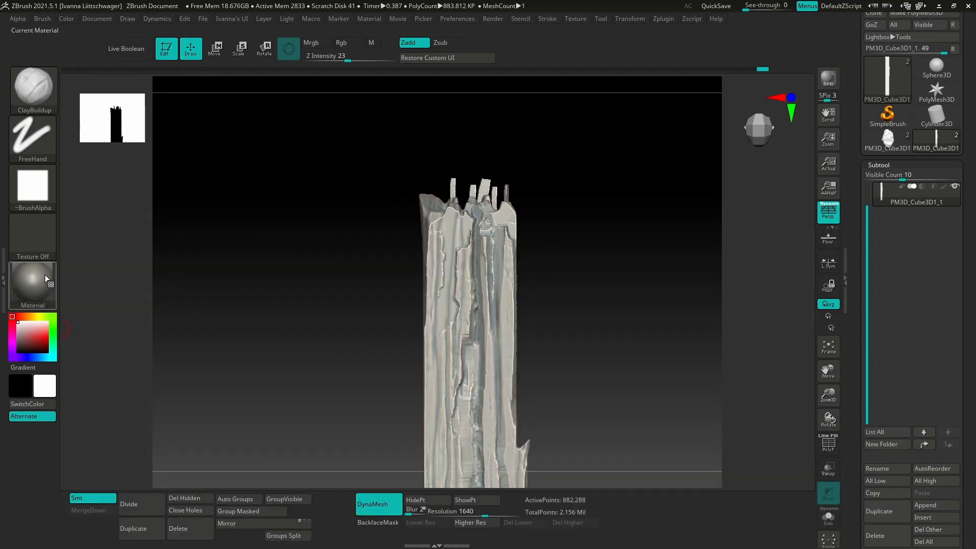
pyautogui.click(45, 274)
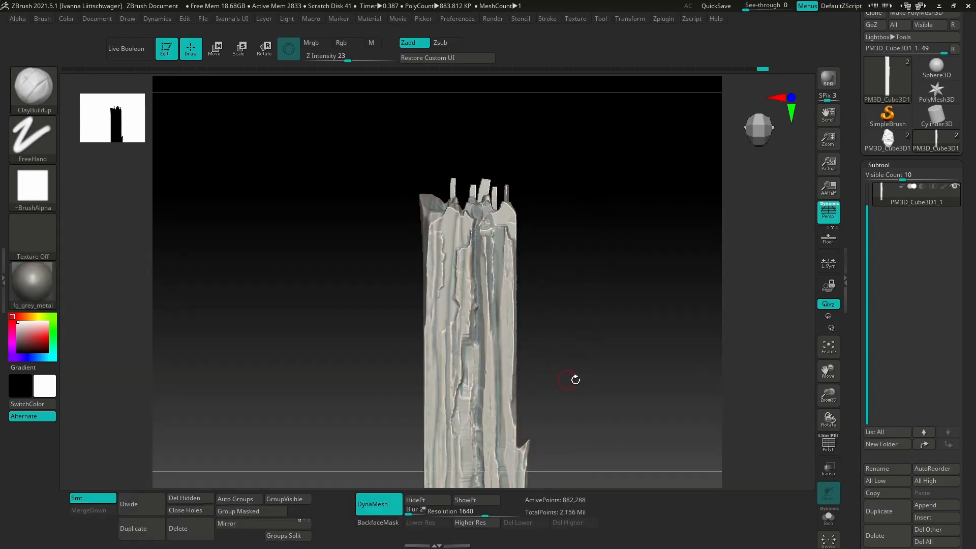
pyautogui.click(33, 285)
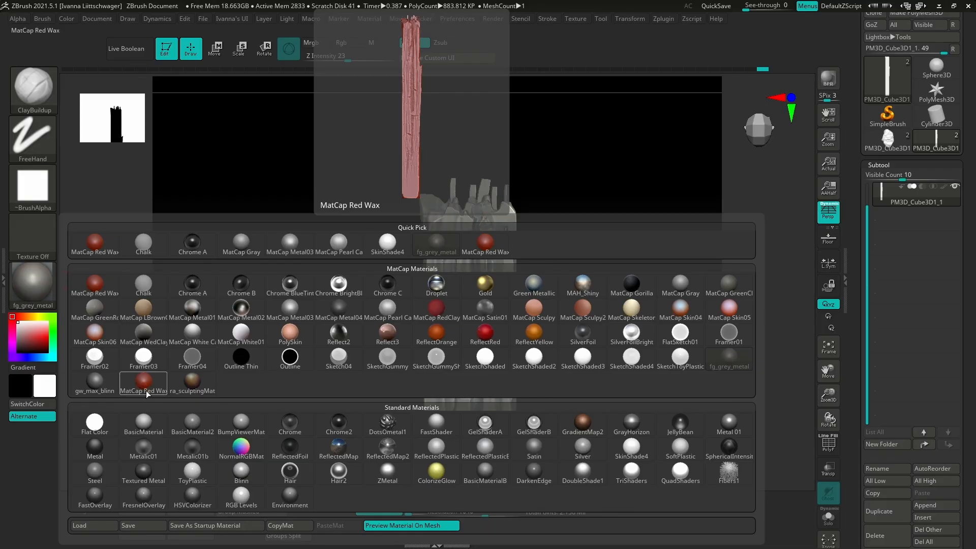
pyautogui.click(96, 384)
pyautogui.moveTo(583, 399)
pyautogui.mouseDown()
pyautogui.moveTo(555, 410)
pyautogui.moveTo(585, 417)
pyautogui.moveTo(569, 413)
pyautogui.moveTo(617, 385)
pyautogui.moveTo(620, 453)
pyautogui.moveTo(603, 417)
pyautogui.moveTo(564, 377)
pyautogui.moveTo(548, 378)
pyautogui.mouseUp()
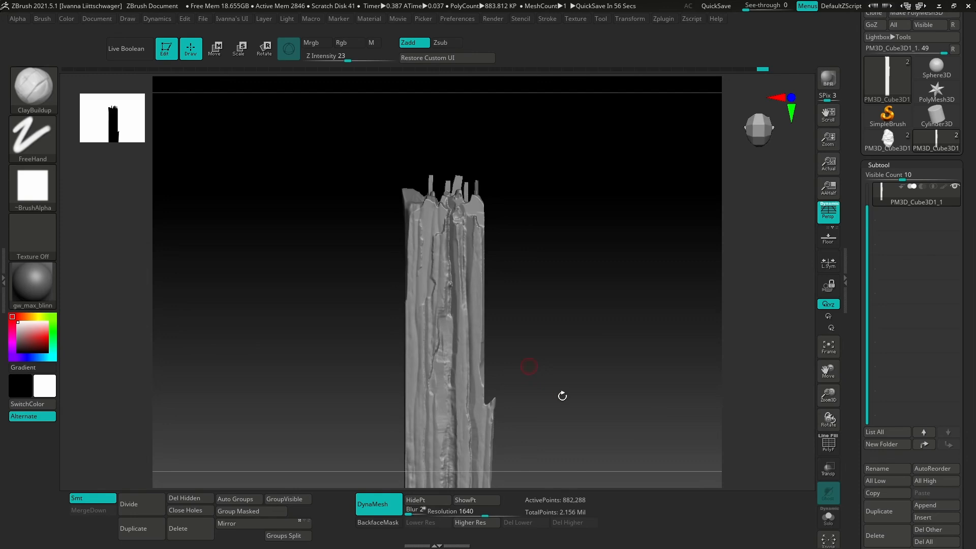
pyautogui.moveTo(562, 395); pyautogui.dragTo(644, 374)
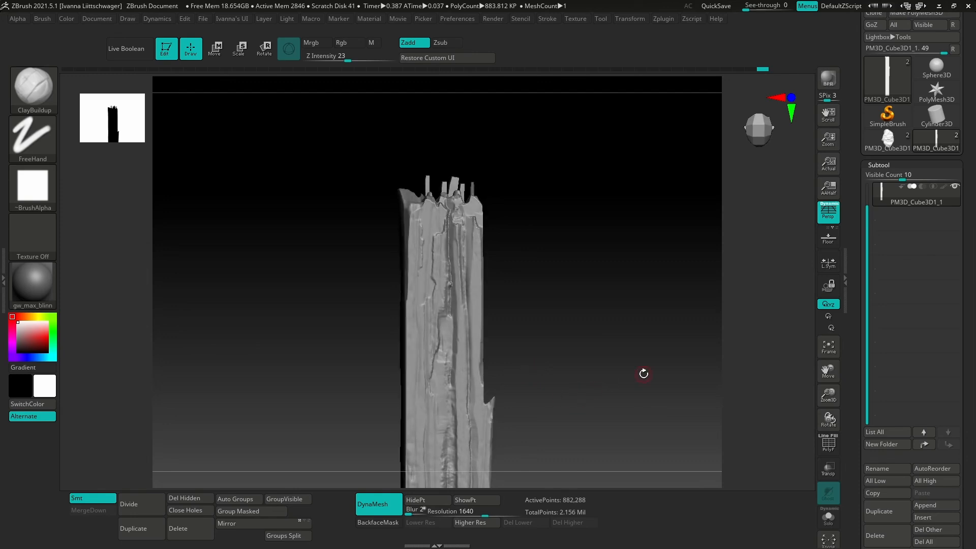
# - Switch to the Sculpting and Texturing presentation in Chrome and show its texturing introduction slide in full screen
pyautogui.click(939, 6)
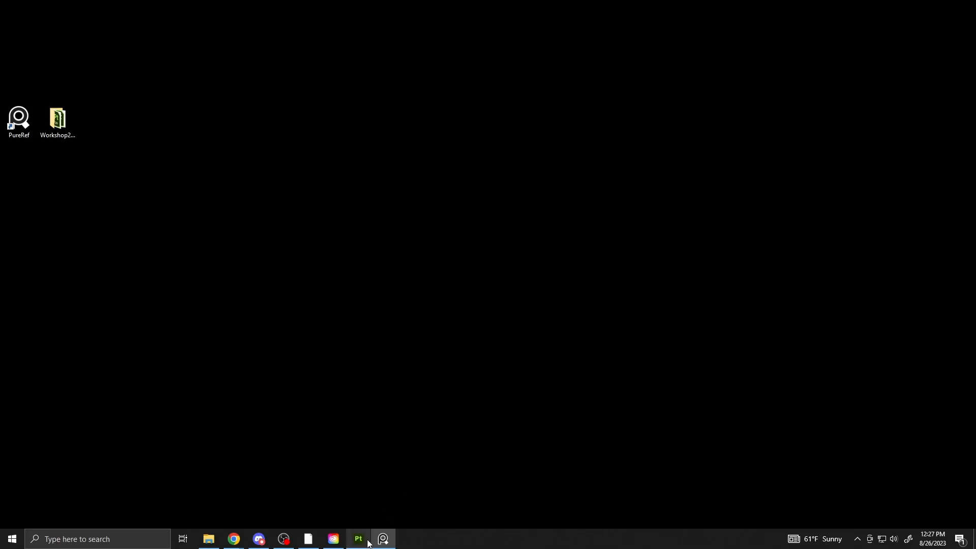
pyautogui.click(369, 495)
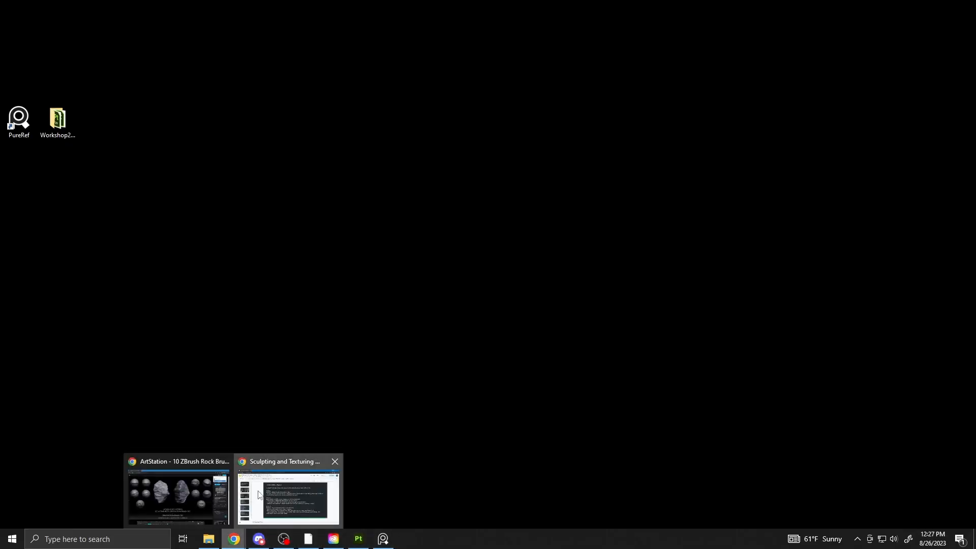
pyautogui.click(286, 495)
pyautogui.click(817, 56)
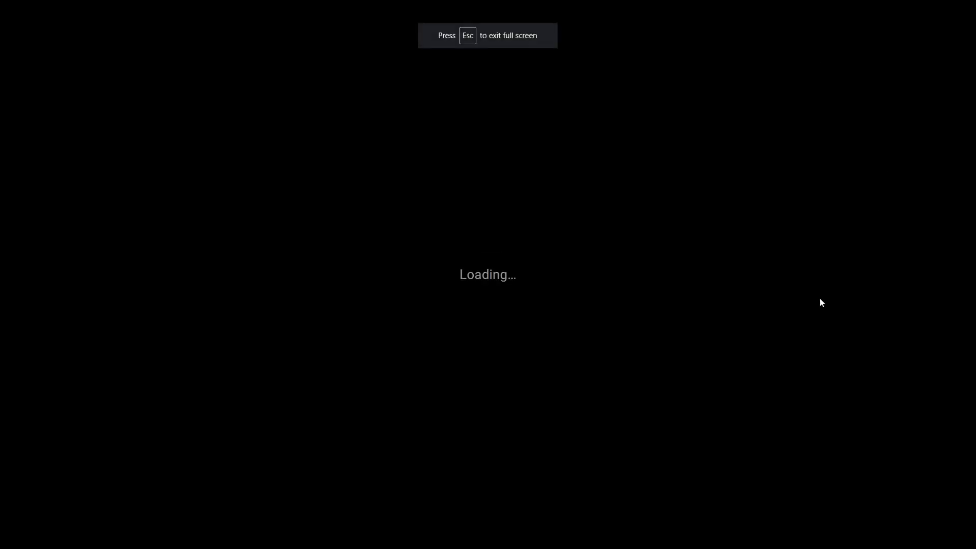
pyautogui.click(698, 254)
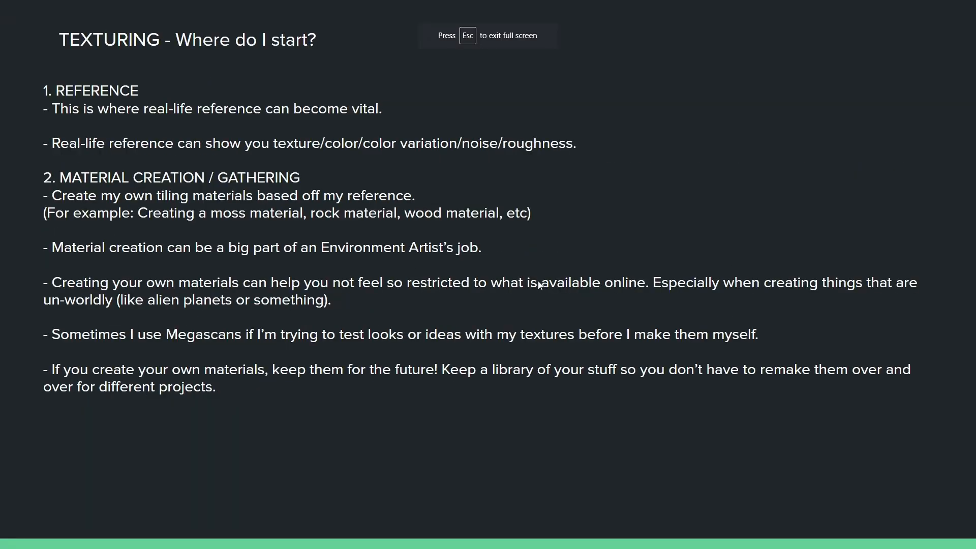
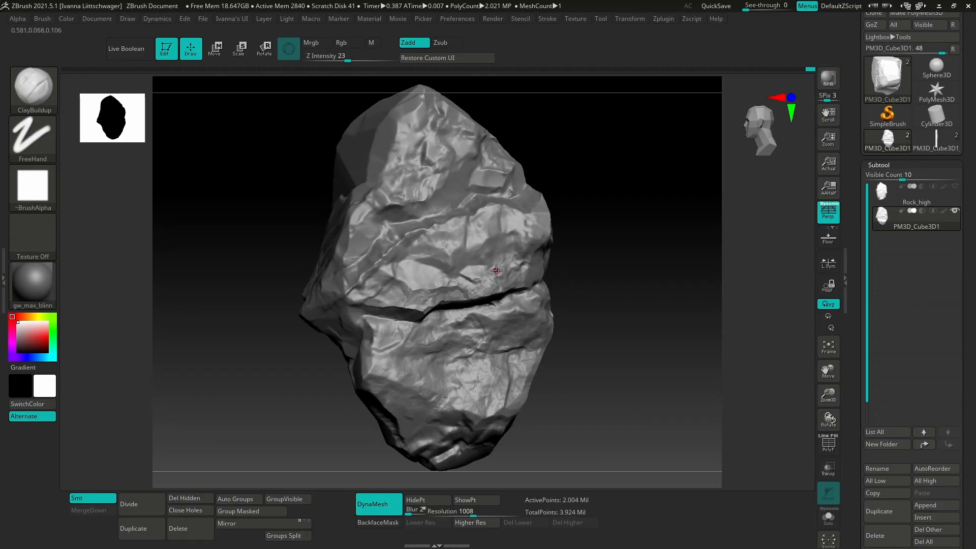
pyautogui.moveTo(599, 255); pyautogui.dragTo(597, 252)
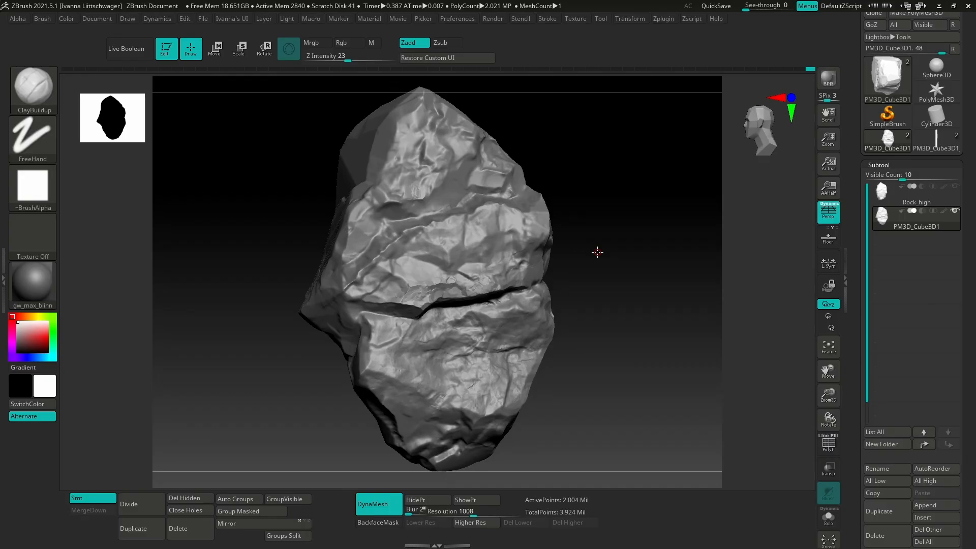
# - Pre-process the PM3D_Cube3D1 rock in Decimation Master
pyautogui.click(695, 17)
pyautogui.click(664, 19)
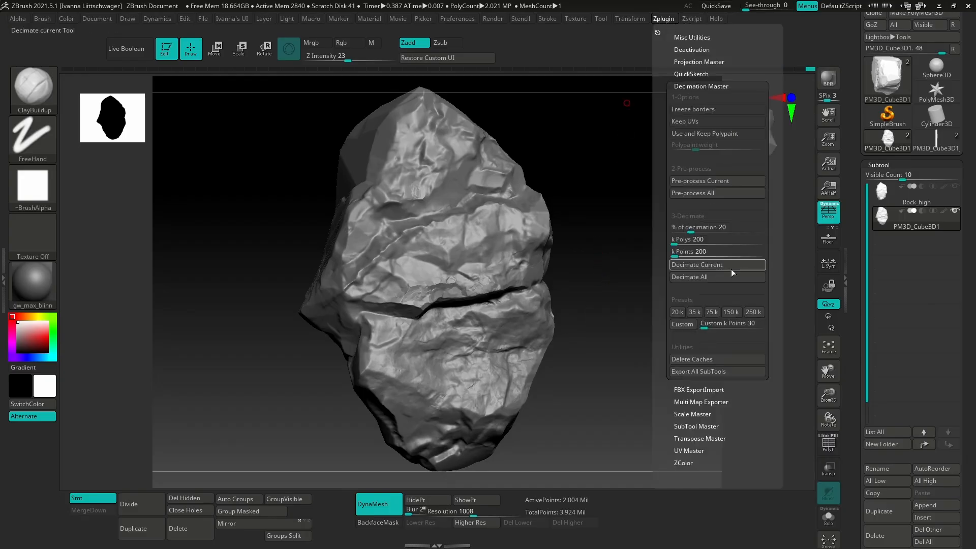
pyautogui.click(723, 189)
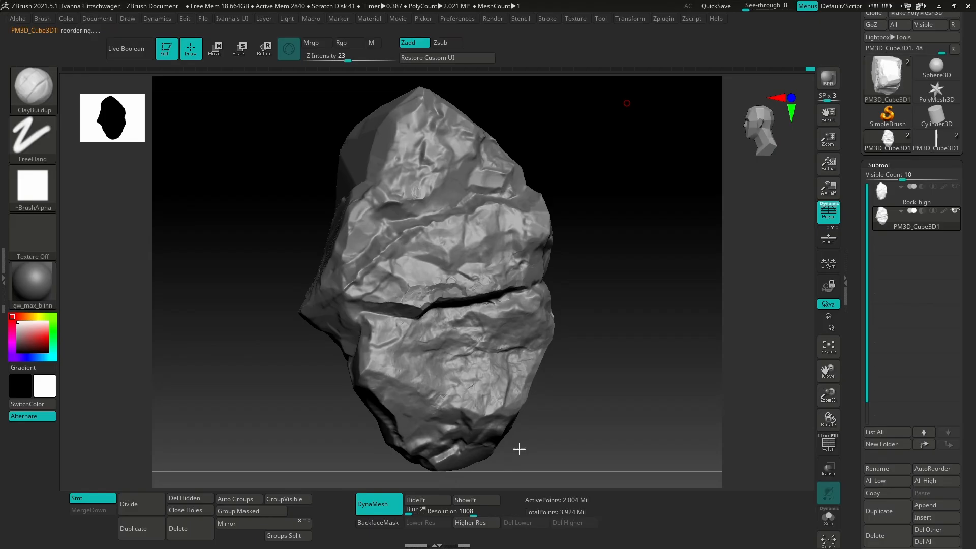
# - Set the decimation percentage to 5 and decimate the PM3D_Cube3D1 rock
pyautogui.click(666, 19)
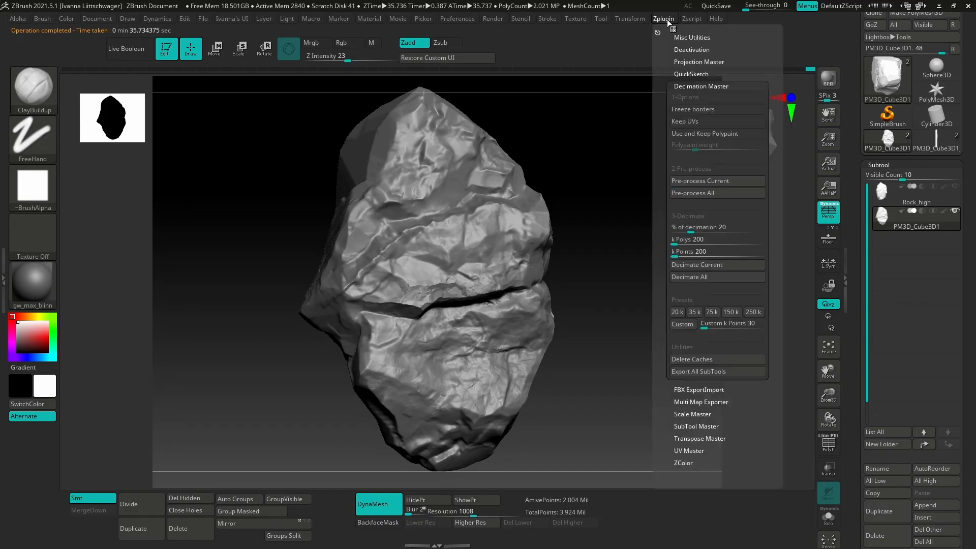
pyautogui.click(711, 226)
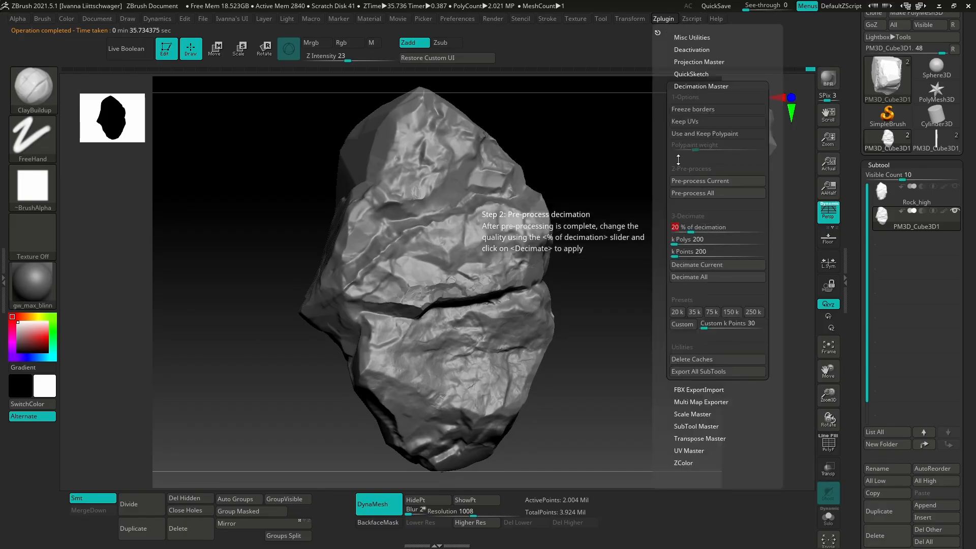
pyautogui.write('5')
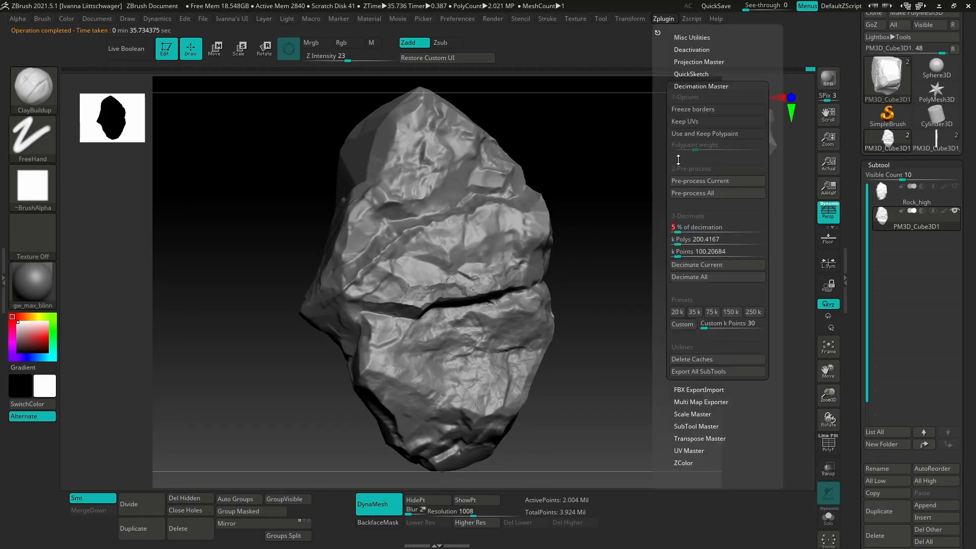
pyautogui.click(725, 265)
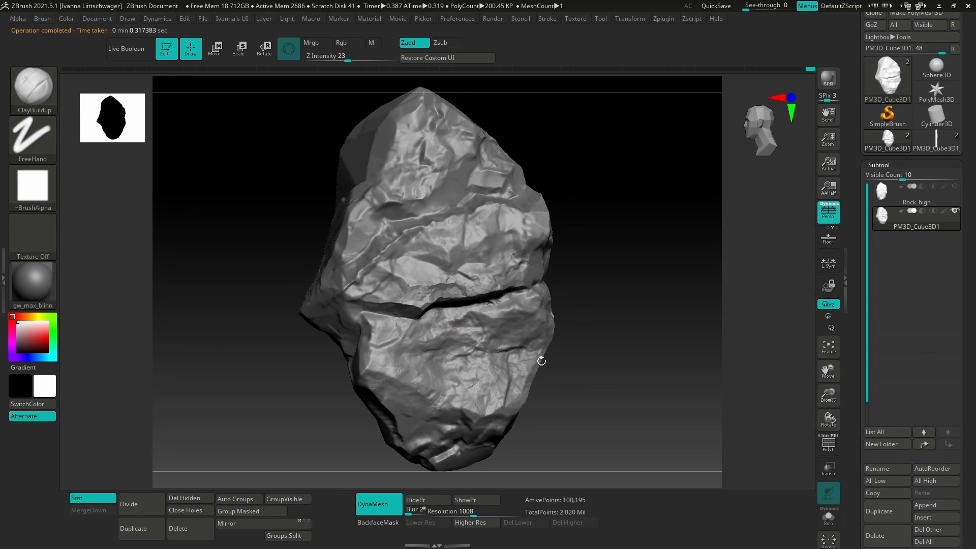
# - Show the wireframe on the decimated rock to check its mesh density, and hide it again to compare the surface detail
pyautogui.hotkey('shift', 'f')
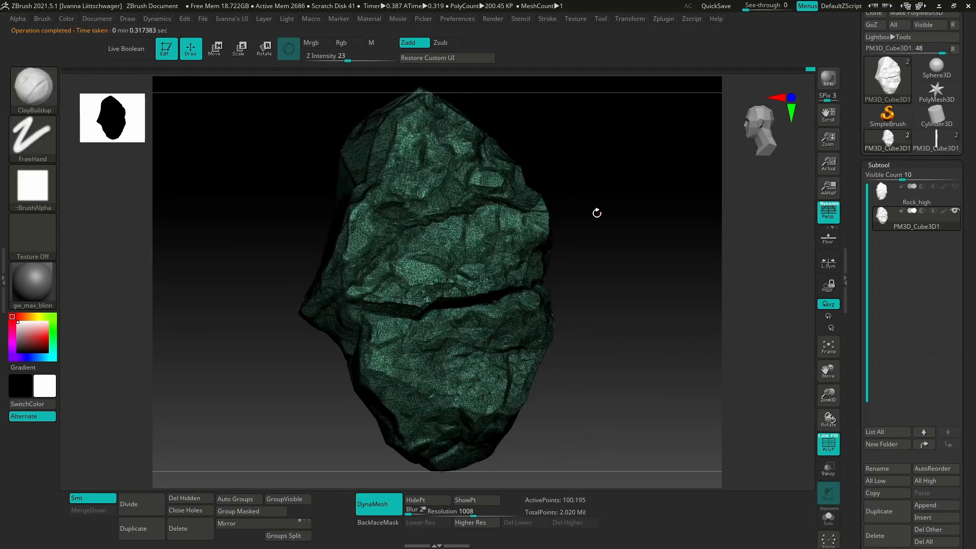
pyautogui.moveTo(570, 208); pyautogui.dragTo(638, 137)
pyautogui.click(691, 19)
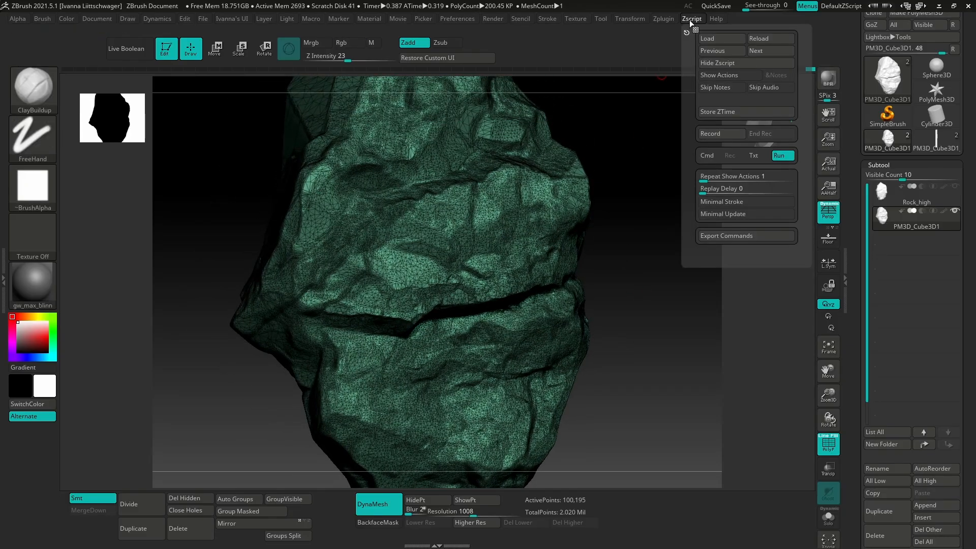
pyautogui.press('shift')
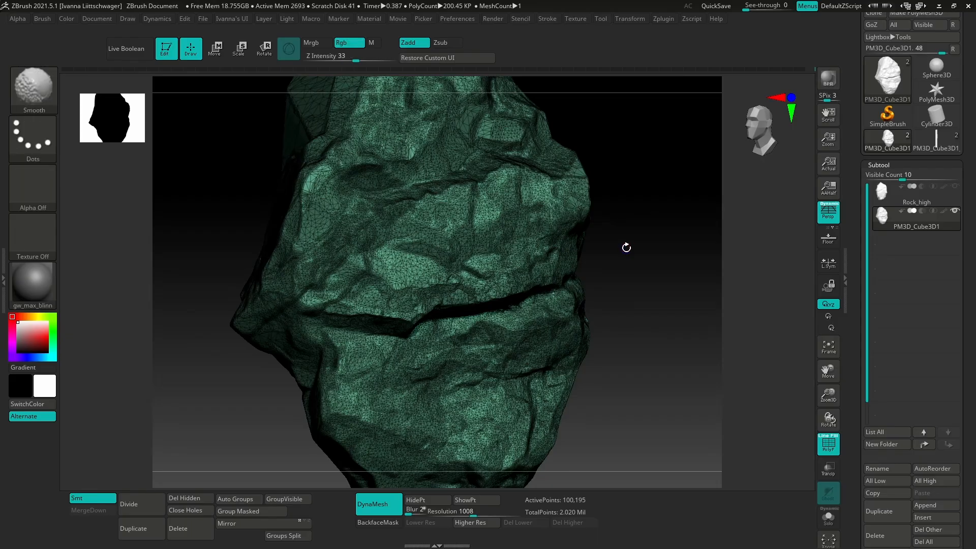
pyautogui.hotkey('shift', 'f')
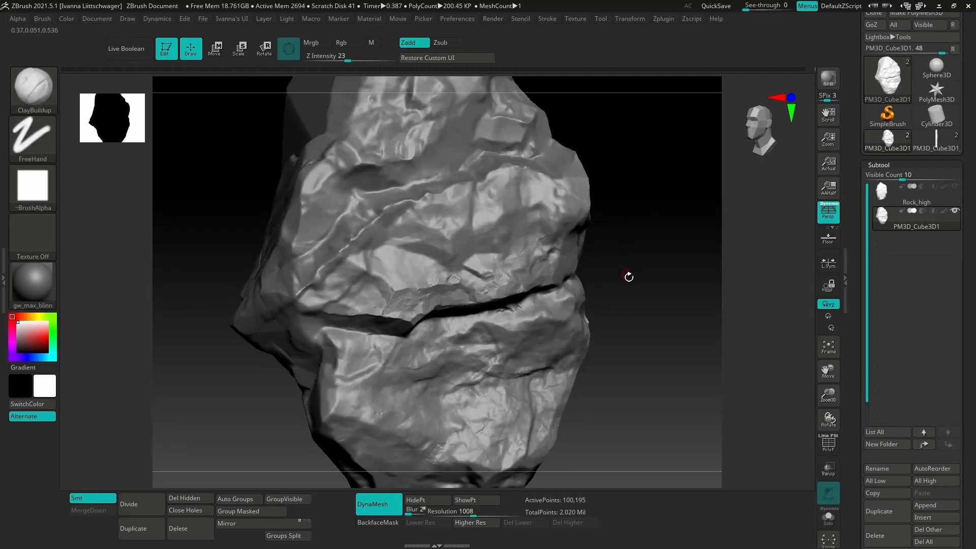
pyautogui.moveTo(605, 253); pyautogui.dragTo(601, 254)
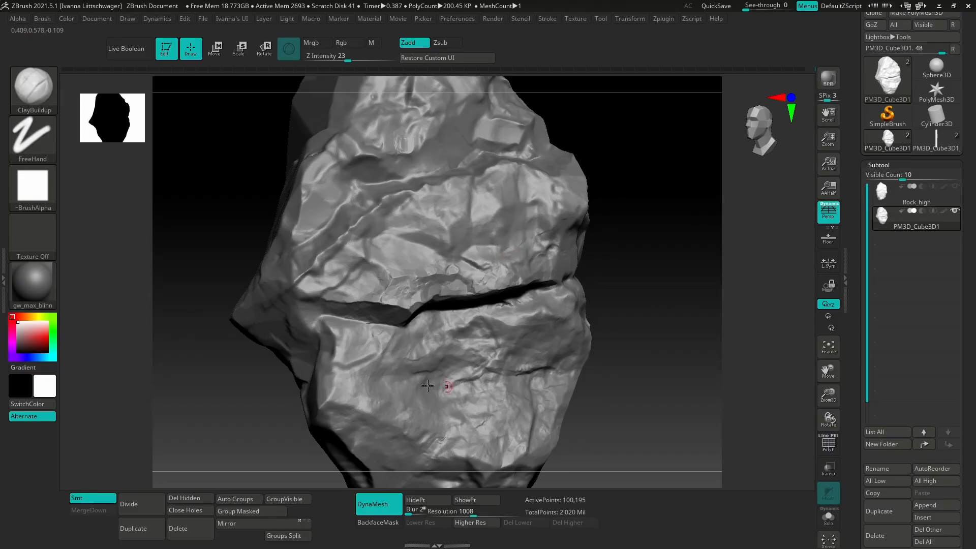
# - Set the decimation percentage to 2 and decimate the PM3D_Cube3D1 rock again
pyautogui.click(662, 19)
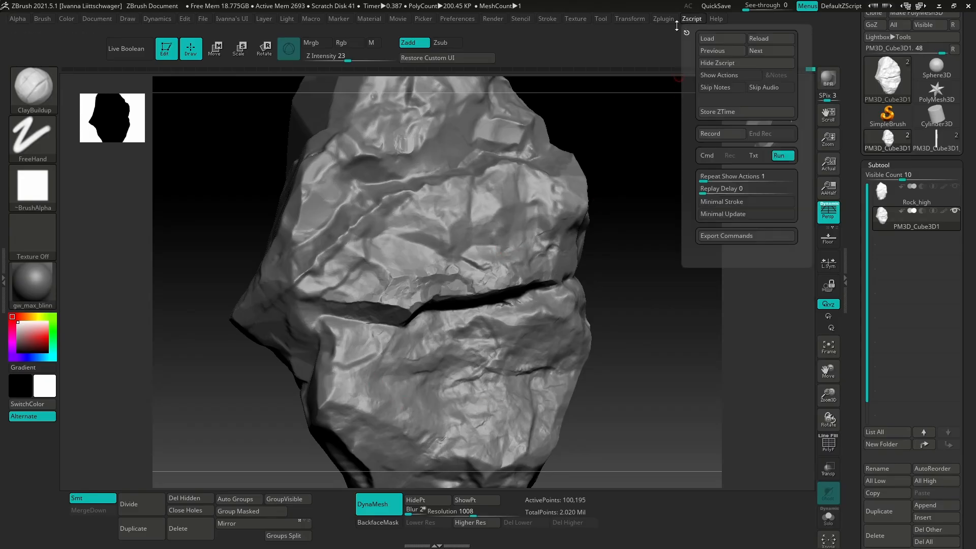
pyautogui.click(720, 226)
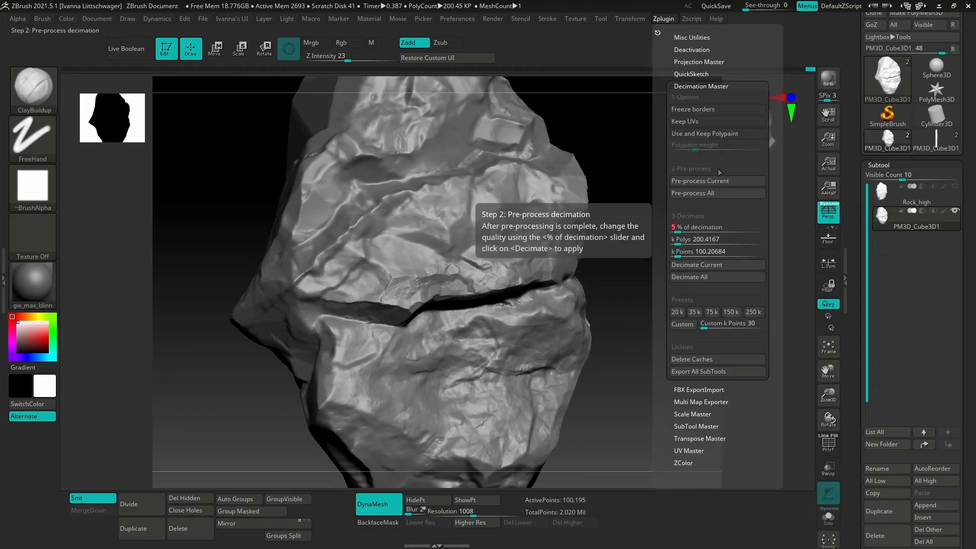
pyautogui.write('2')
pyautogui.click(716, 264)
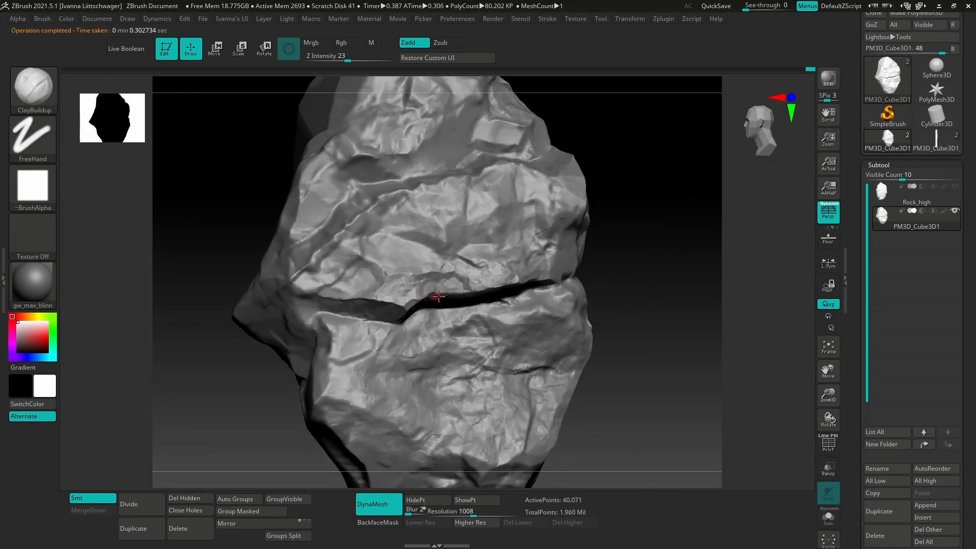
# - Examine the 2% rock from several angles with and without the wireframe to judge how well its detail is preserved
pyautogui.hotkey('shift', 'f')
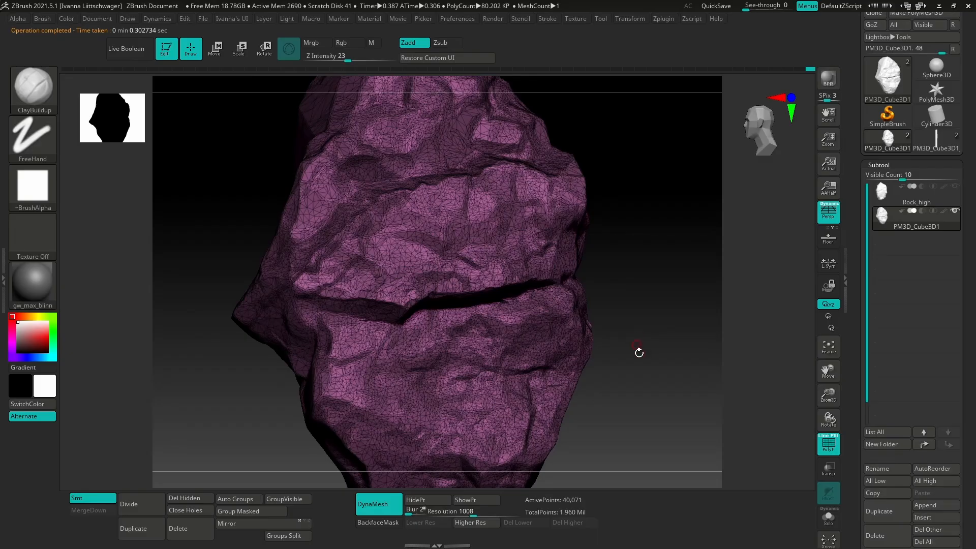
pyautogui.hotkey('shift', 'f')
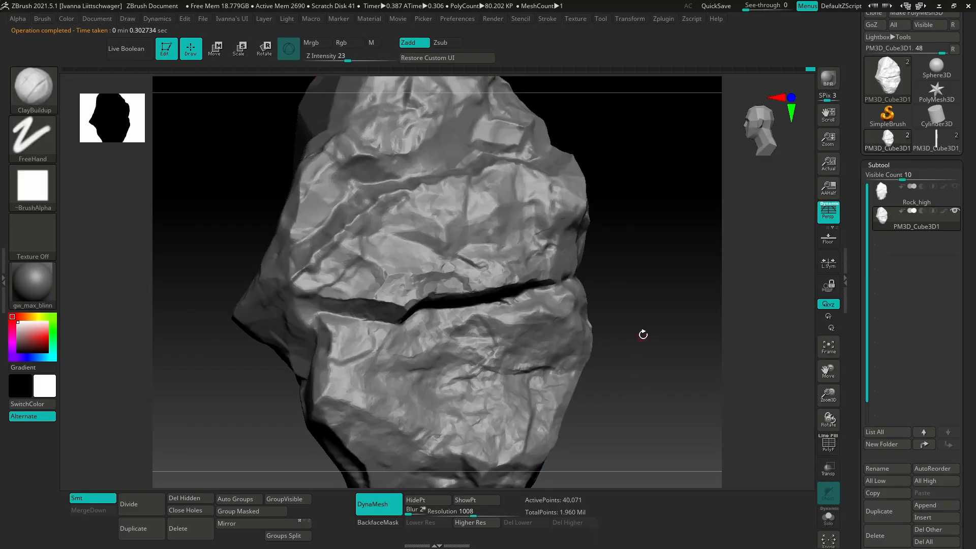
pyautogui.moveTo(642, 394)
pyautogui.mouseDown()
pyautogui.moveTo(653, 330)
pyautogui.moveTo(627, 339)
pyautogui.moveTo(625, 371)
pyautogui.mouseUp()
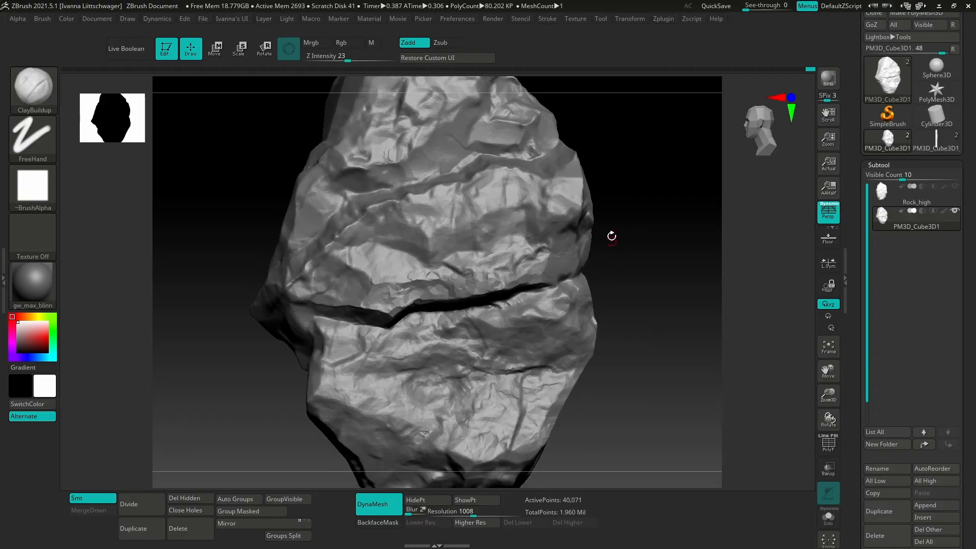
pyautogui.moveTo(612, 235); pyautogui.dragTo(619, 303)
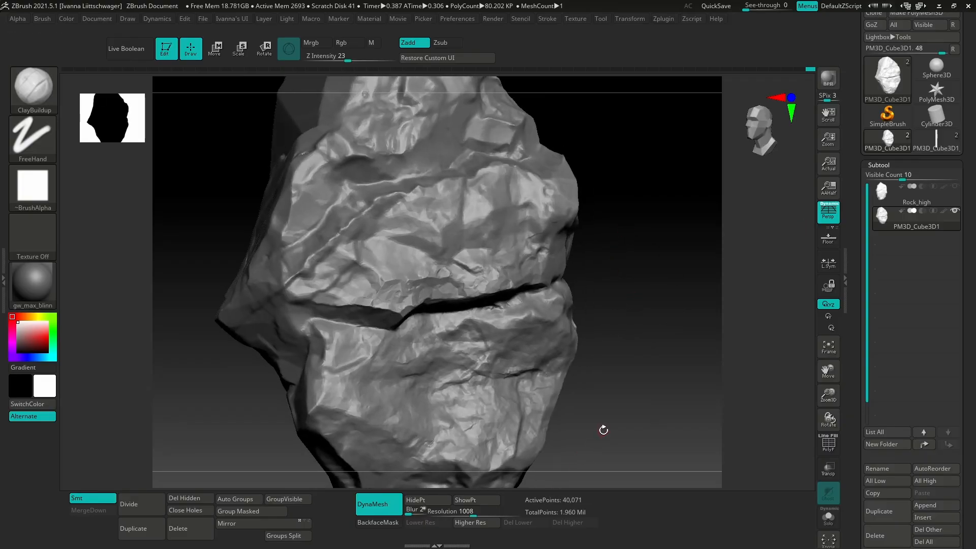
pyautogui.keyDown('shift'); pyautogui.moveTo(604, 427); pyautogui.dragTo(619, 263); pyautogui.keyUp('shift')
pyautogui.hotkey('shift', 'f')
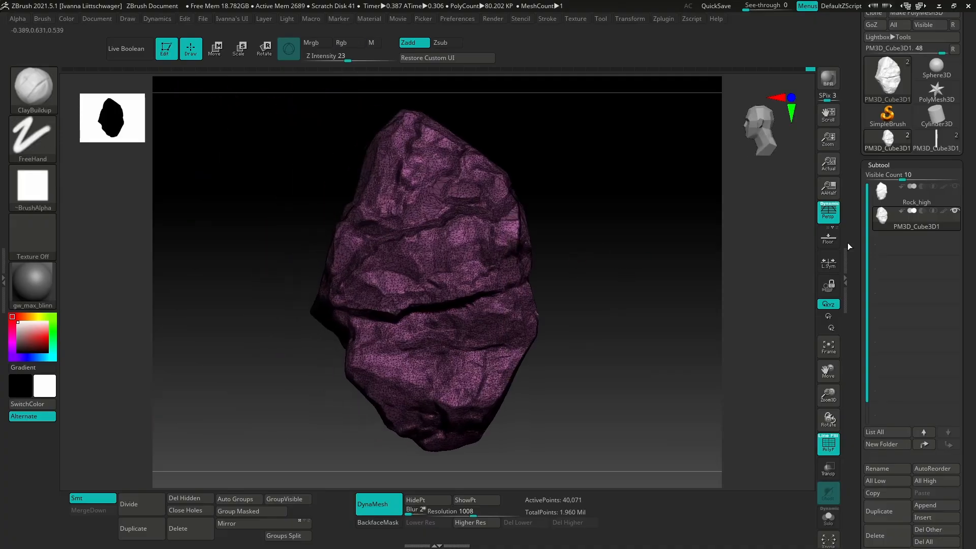
# - Select the Rock_high subtool and pre-process it in Decimation Master
pyautogui.click(888, 197)
pyautogui.moveTo(508, 244); pyautogui.dragTo(545, 295)
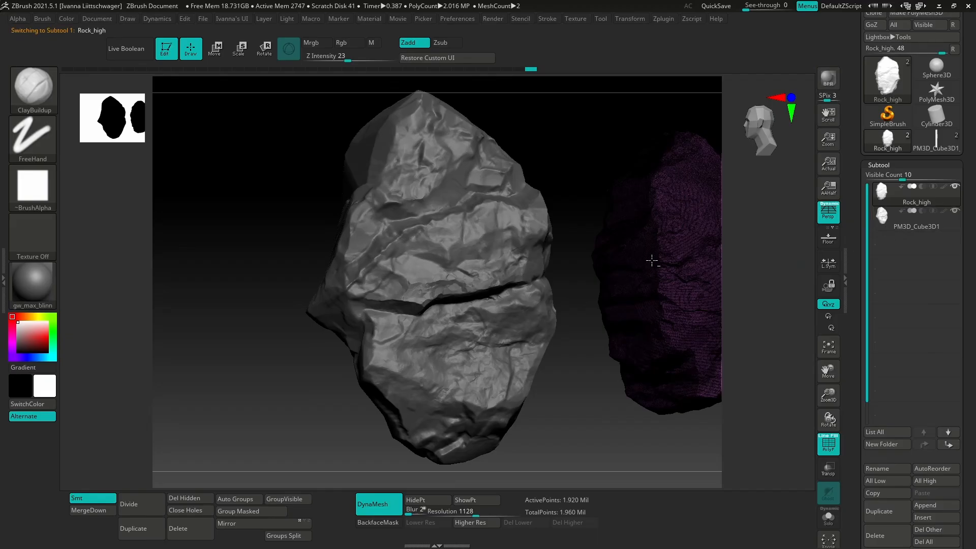
pyautogui.moveTo(652, 260)
pyautogui.mouseDown()
pyautogui.moveTo(562, 273)
pyautogui.moveTo(662, 355)
pyautogui.moveTo(584, 373)
pyautogui.moveTo(666, 366)
pyautogui.mouseUp()
pyautogui.click(624, 19)
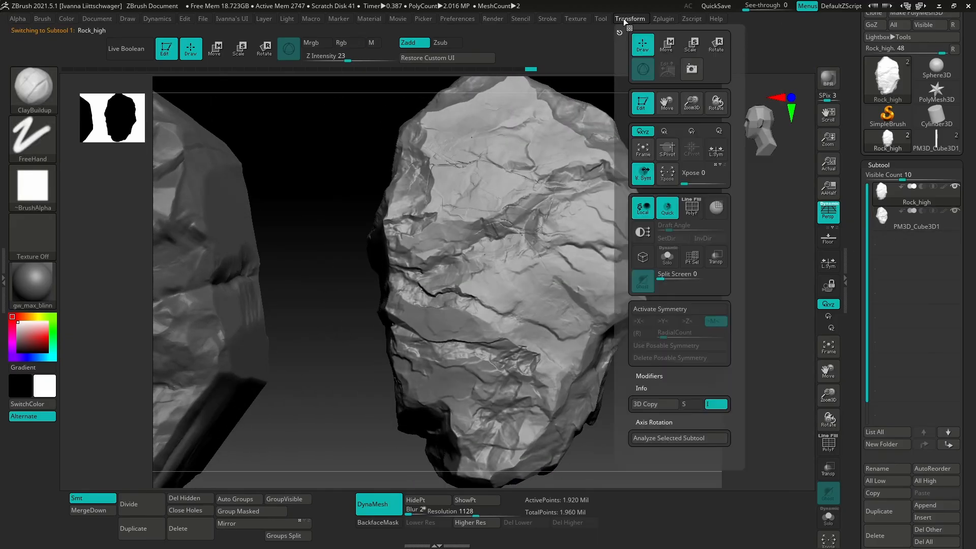
pyautogui.click(654, 19)
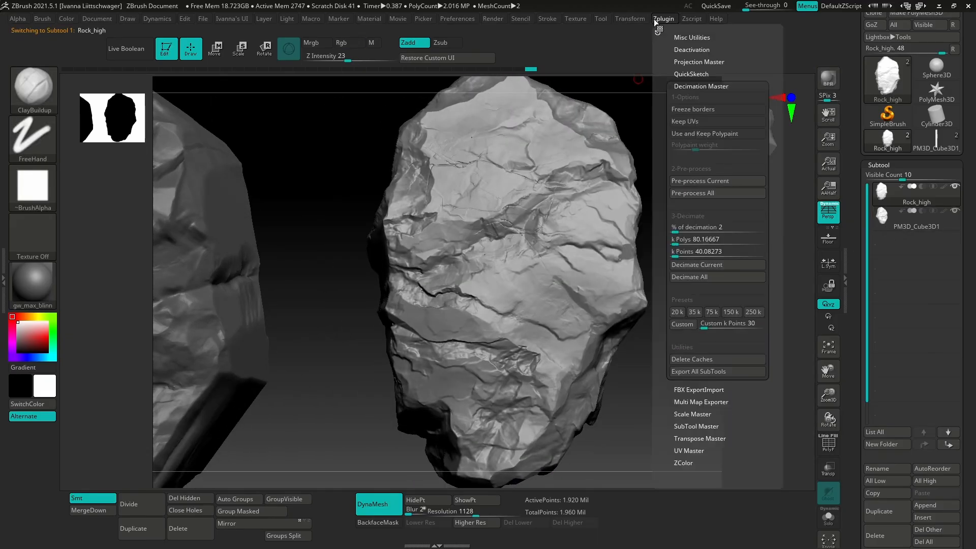
pyautogui.click(725, 181)
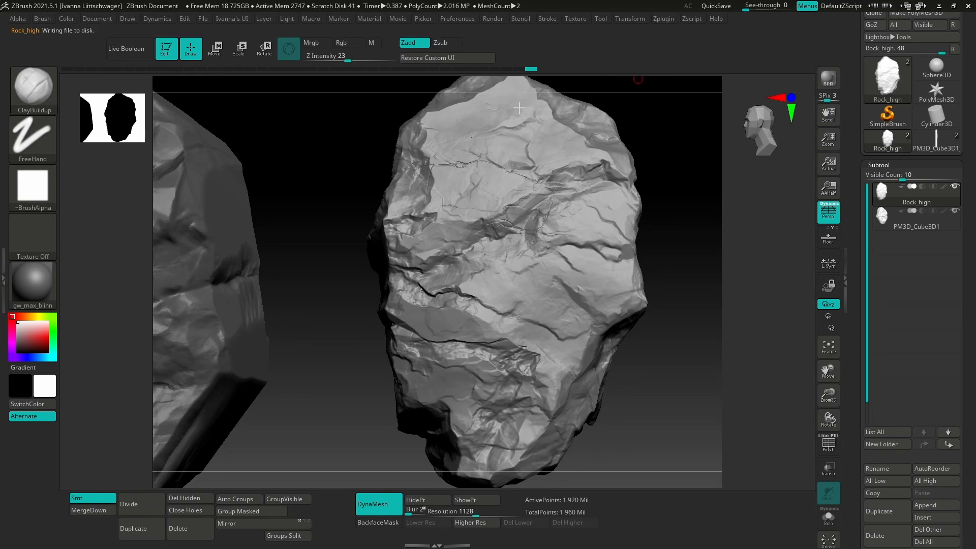
# - Decimate the Rock_high subtool at 2%
pyautogui.click(687, 21)
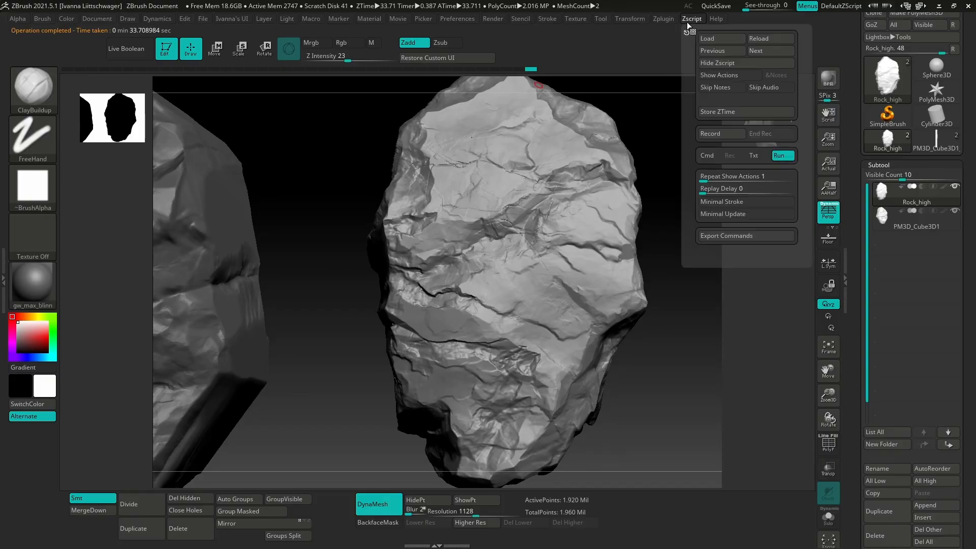
pyautogui.click(669, 20)
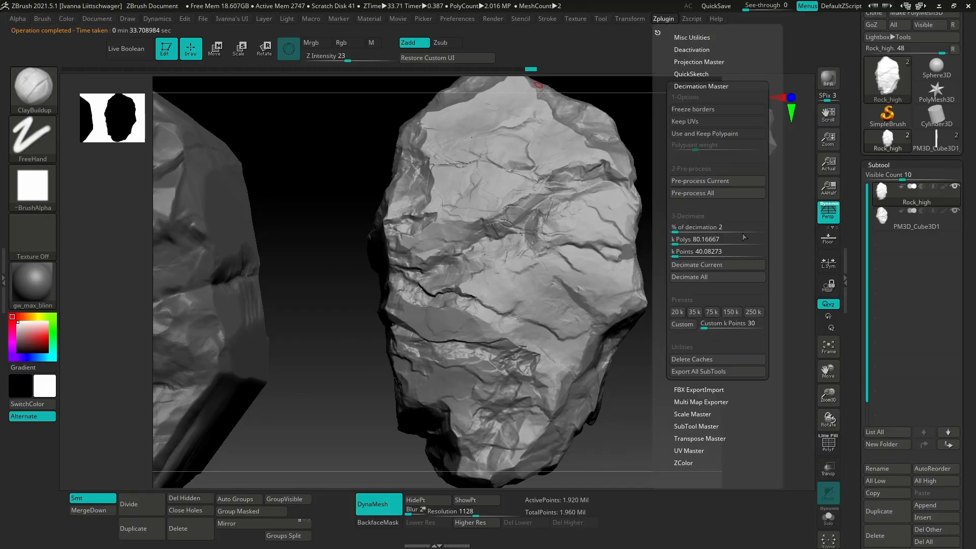
pyautogui.click(728, 263)
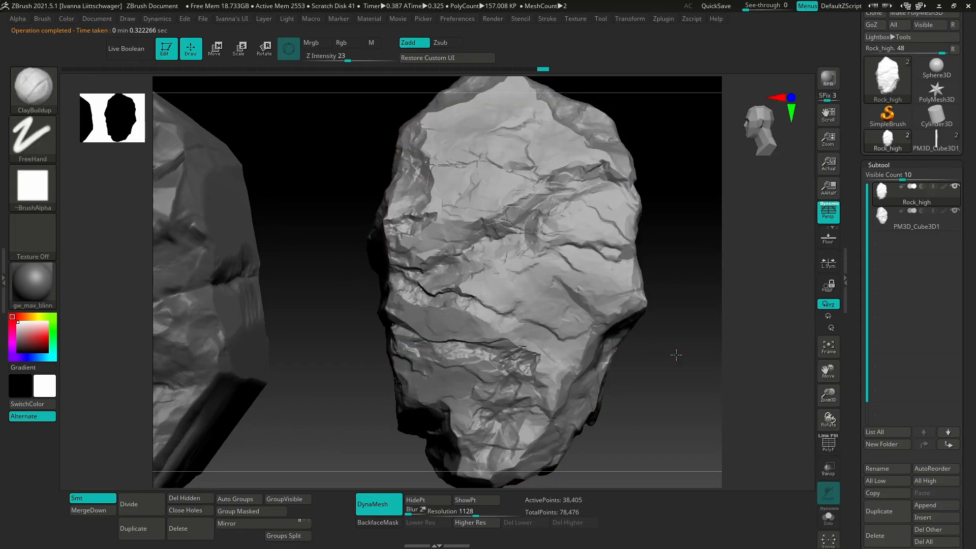
# - Show the wireframe on the decimated Rock_high subtool and examine its triangle distribution
pyautogui.moveTo(676, 355)
pyautogui.mouseDown()
pyautogui.moveTo(661, 375)
pyautogui.moveTo(669, 366)
pyautogui.moveTo(590, 356)
pyautogui.moveTo(644, 357)
pyautogui.moveTo(595, 344)
pyautogui.moveTo(581, 436)
pyautogui.mouseUp()
pyautogui.hotkey('shift', 'f')
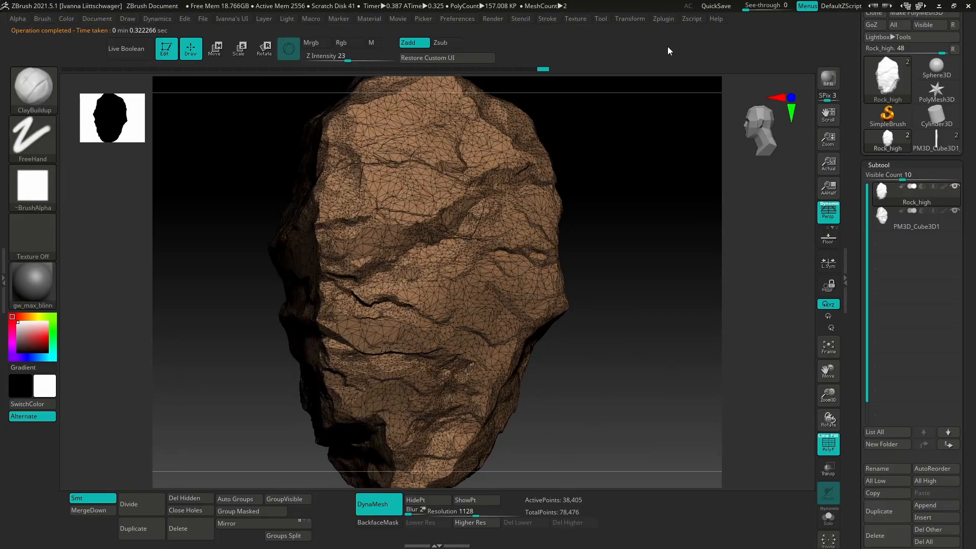
pyautogui.press('f')
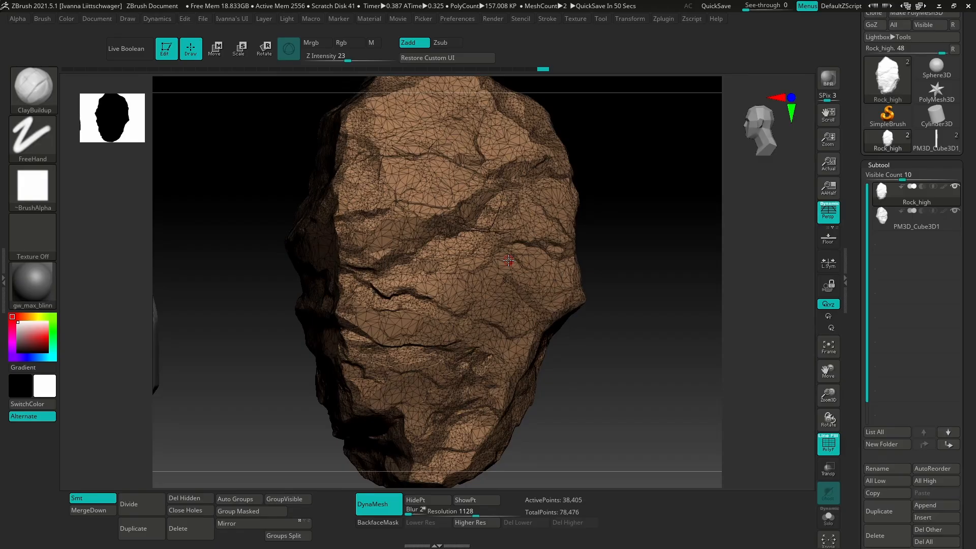
pyautogui.moveTo(509, 261); pyautogui.dragTo(521, 247, button='right')
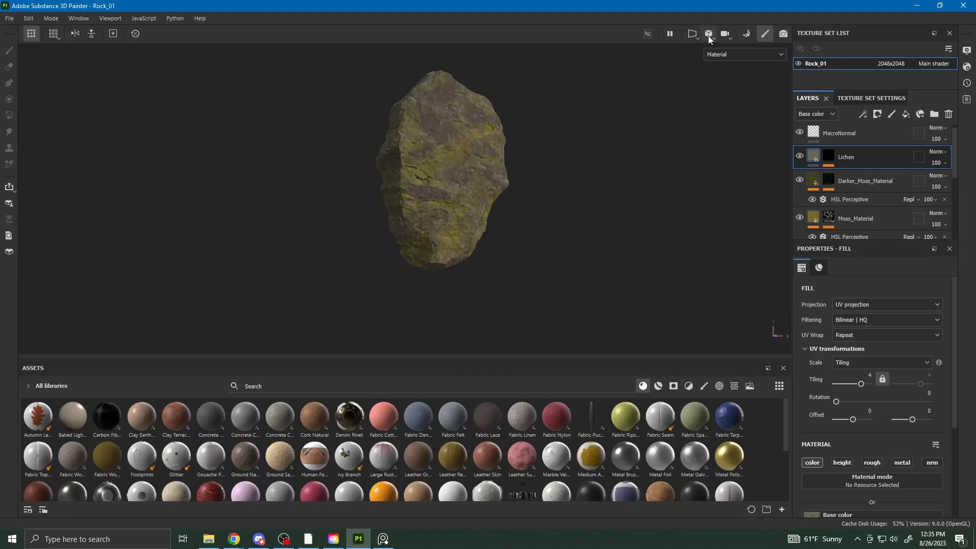
# - Show the 3D view of the Rock_01 model and its 2D UV layout side by side
pyautogui.moveTo(694, 34)
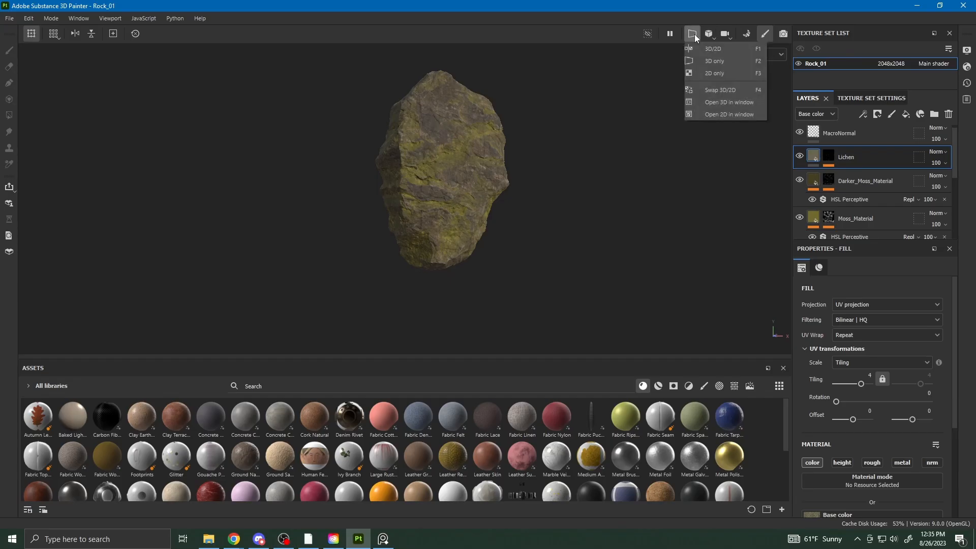
pyautogui.click(713, 49)
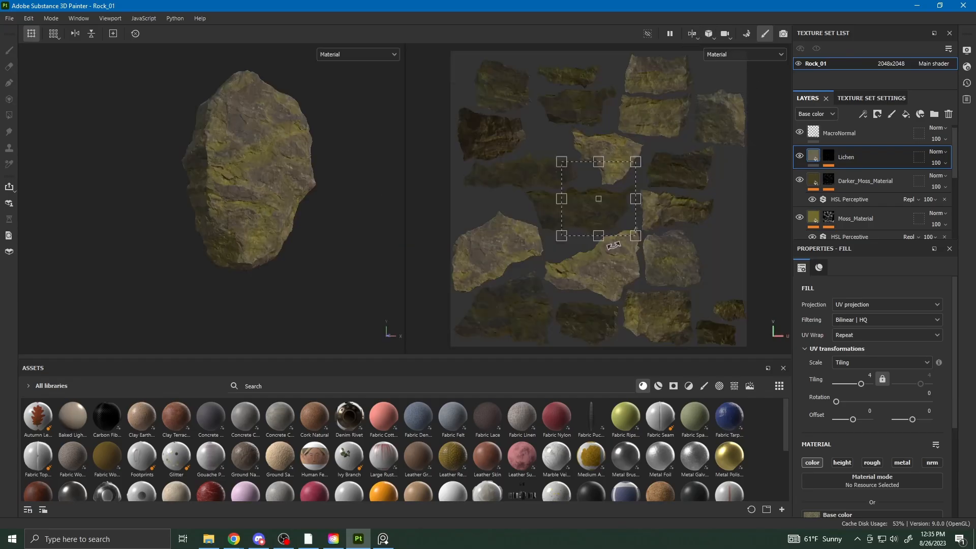
pyautogui.keyDown('alt'); pyautogui.moveTo(311, 209); pyautogui.dragTo(307, 235); pyautogui.keyUp('alt')
# - Add a fill layer above MacroNormal and hide all the existing layers beneath it, down to Base_Rock_Material
pyautogui.scroll(1, 815, 137)
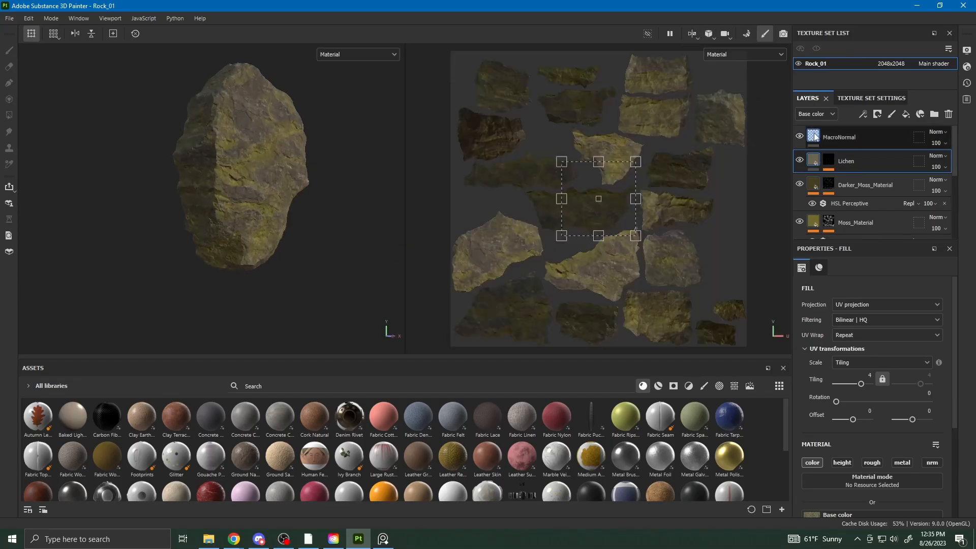
pyautogui.click(906, 114)
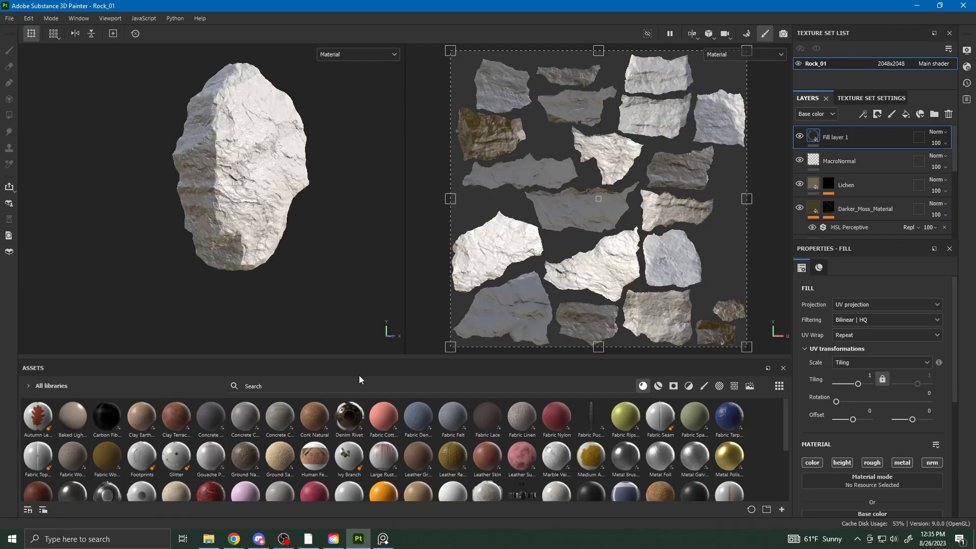
pyautogui.scroll(-3, 797, 212)
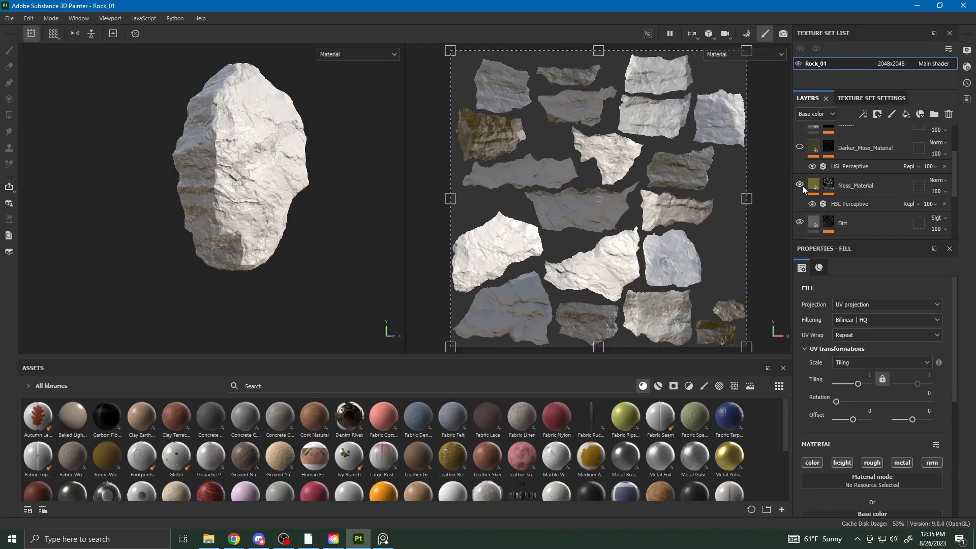
pyautogui.scroll(-2, 799, 186)
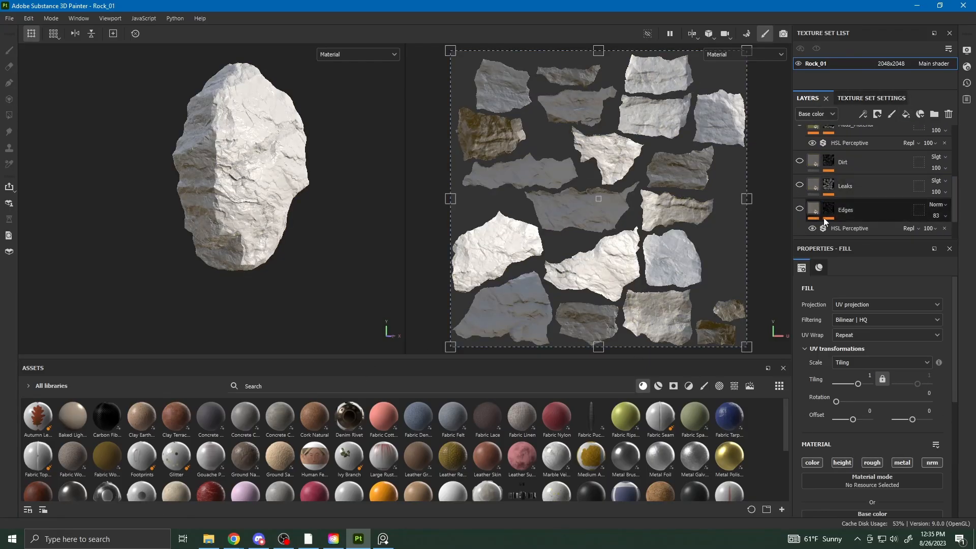
pyautogui.scroll(-1, 824, 218)
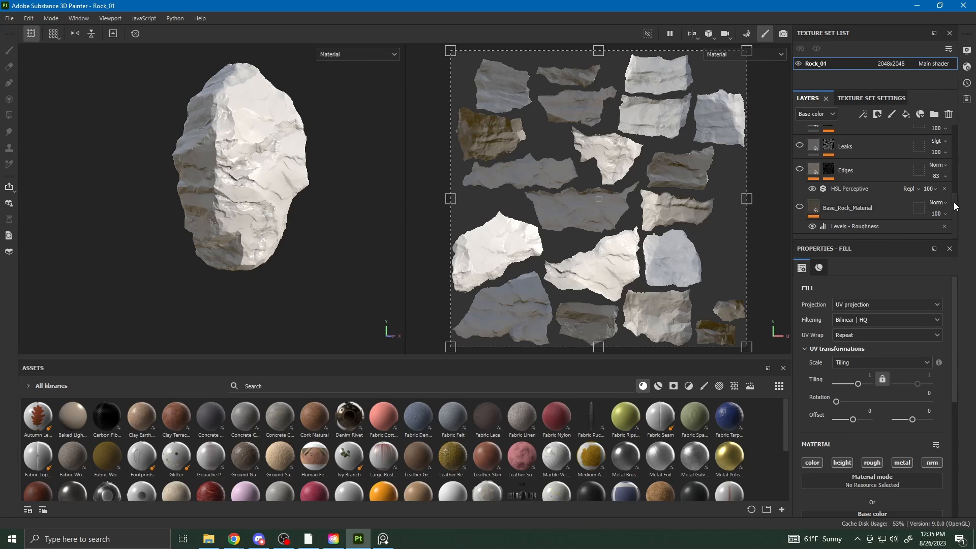
pyautogui.moveTo(953, 202); pyautogui.dragTo(954, 133)
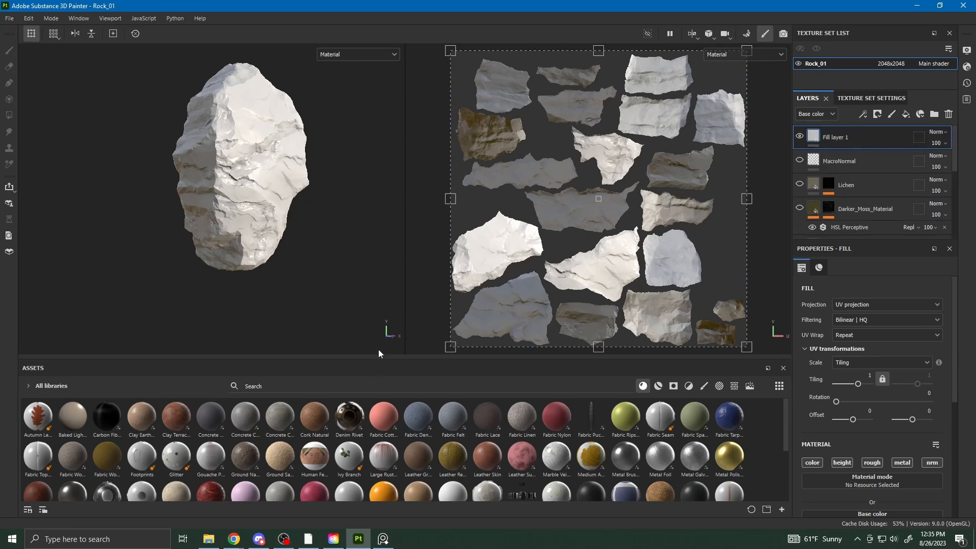
# - Enlarge the viewports and examine the baked cracks and ridges on the untextured rock's front and side
pyautogui.moveTo(379, 357); pyautogui.dragTo(379, 424)
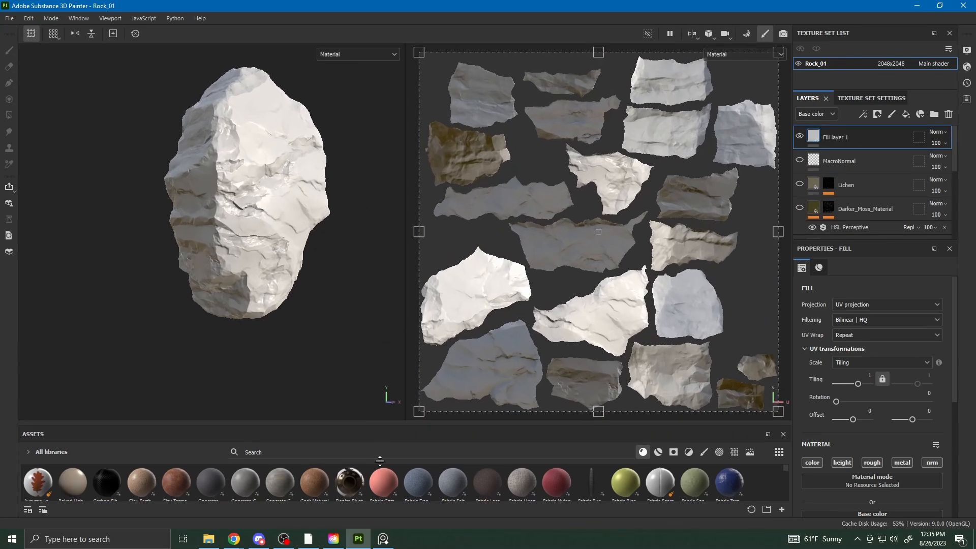
pyautogui.keyDown('alt'); pyautogui.moveTo(305, 248); pyautogui.dragTo(322, 298, button='middle'); pyautogui.keyUp('alt')
pyautogui.keyDown('alt'); pyautogui.moveTo(322, 298); pyautogui.dragTo(521, 302, button='right'); pyautogui.keyUp('alt')
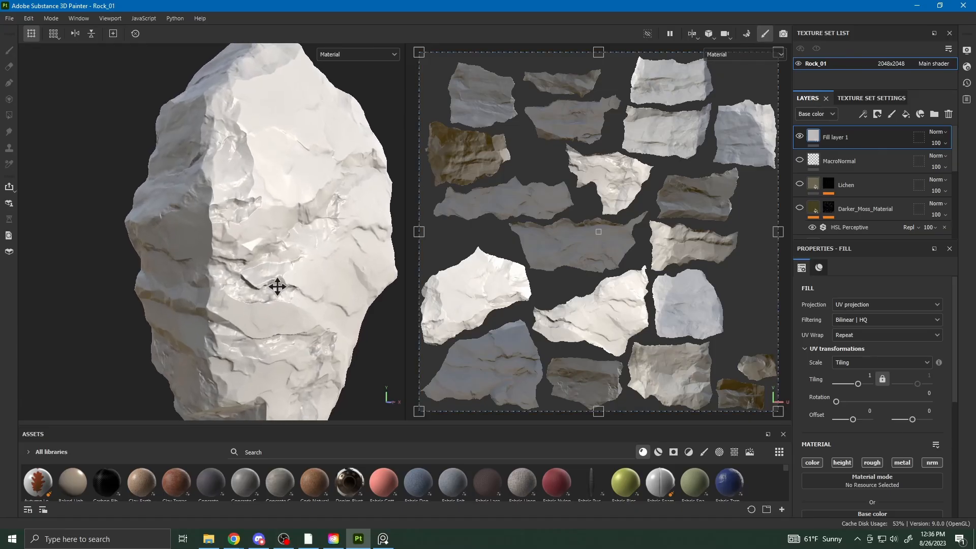
pyautogui.keyDown('alt'); pyautogui.moveTo(277, 286); pyautogui.dragTo(240, 261, button='middle'); pyautogui.keyUp('alt')
pyautogui.keyDown('alt'); pyautogui.moveTo(239, 260); pyautogui.dragTo(215, 283); pyautogui.keyUp('alt')
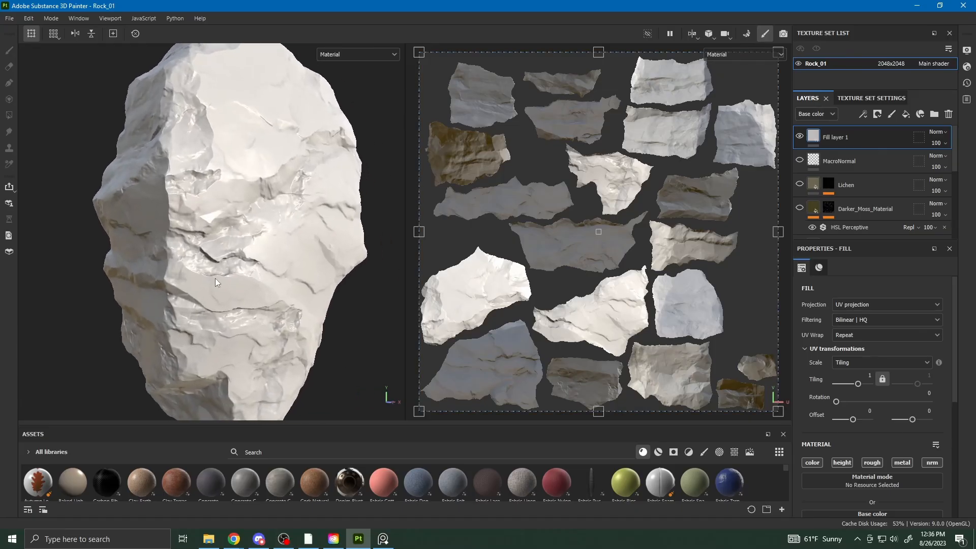
pyautogui.keyDown('alt'); pyautogui.moveTo(214, 280); pyautogui.dragTo(188, 252); pyautogui.keyUp('alt')
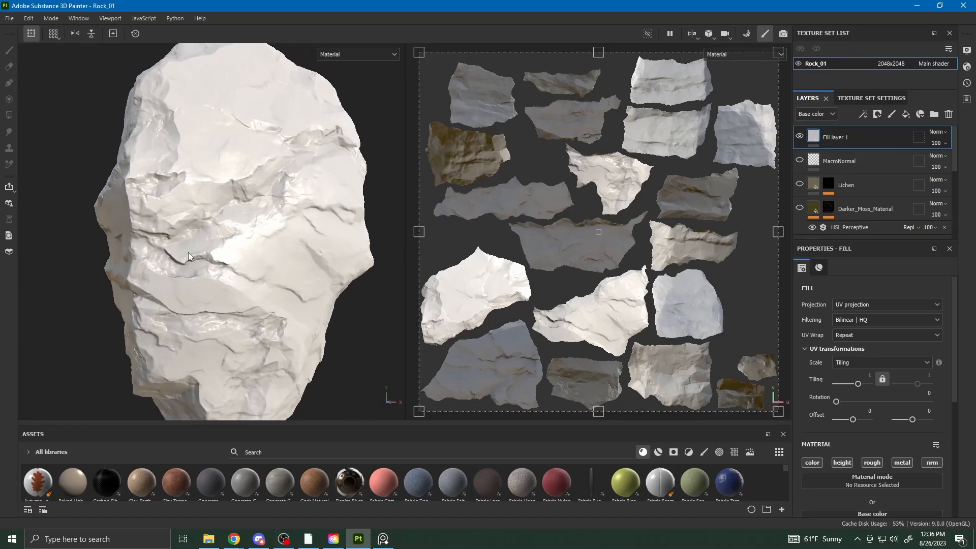
pyautogui.keyDown('alt'); pyautogui.moveTo(188, 252); pyautogui.dragTo(247, 269); pyautogui.keyUp('alt')
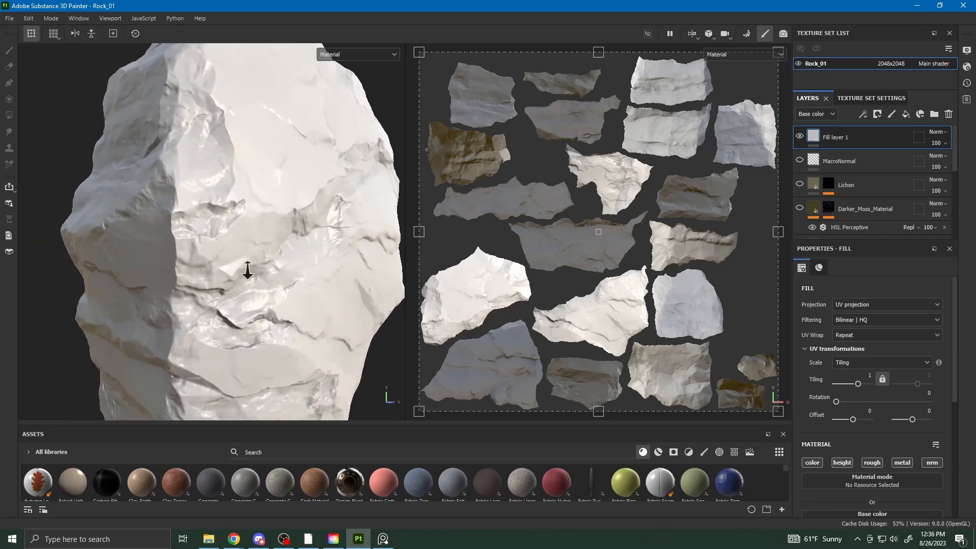
pyautogui.keyDown('alt'); pyautogui.moveTo(248, 270); pyautogui.dragTo(292, 291, button='right'); pyautogui.keyUp('alt')
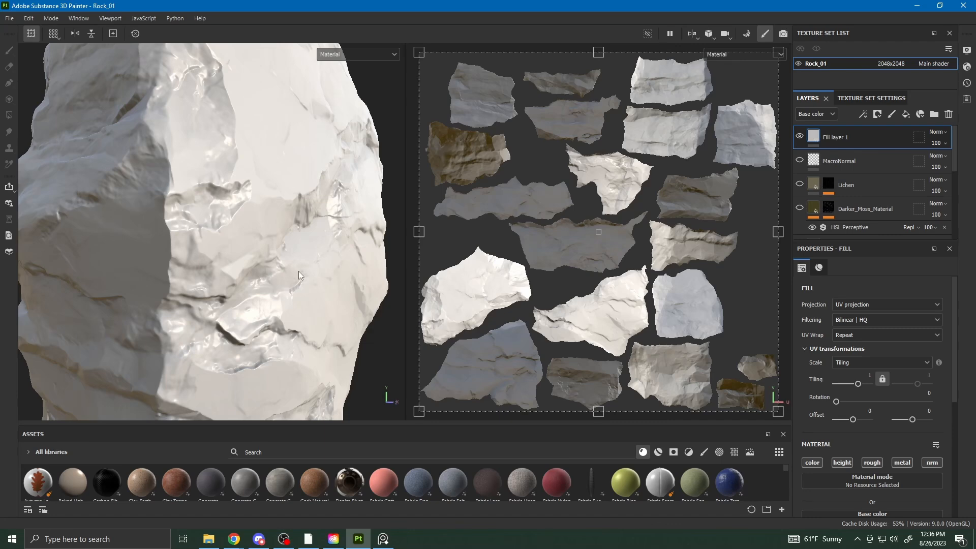
pyautogui.keyDown('alt'); pyautogui.moveTo(281, 309); pyautogui.dragTo(236, 277); pyautogui.keyUp('alt')
pyautogui.keyDown('alt'); pyautogui.moveTo(236, 277); pyautogui.dragTo(209, 233, button='middle'); pyautogui.keyUp('alt')
pyautogui.keyDown('alt'); pyautogui.moveTo(209, 233); pyautogui.dragTo(316, 222); pyautogui.keyUp('alt')
pyautogui.keyDown('alt'); pyautogui.moveTo(316, 222); pyautogui.dragTo(370, 183, button='right'); pyautogui.keyUp('alt')
pyautogui.keyDown('alt'); pyautogui.moveTo(370, 183); pyautogui.dragTo(244, 202); pyautogui.keyUp('alt')
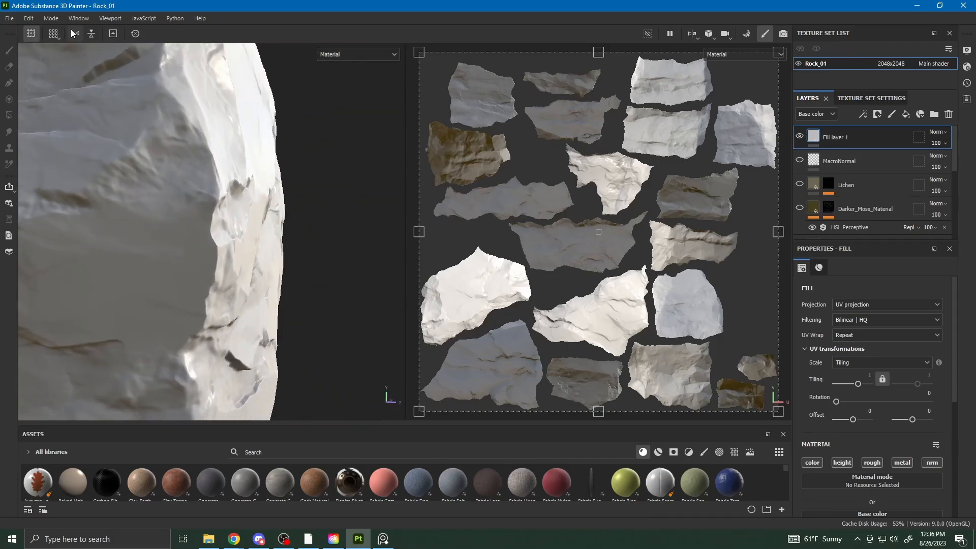
pyautogui.keyDown('alt'); pyautogui.moveTo(127, 77); pyautogui.dragTo(160, 208); pyautogui.keyUp('alt')
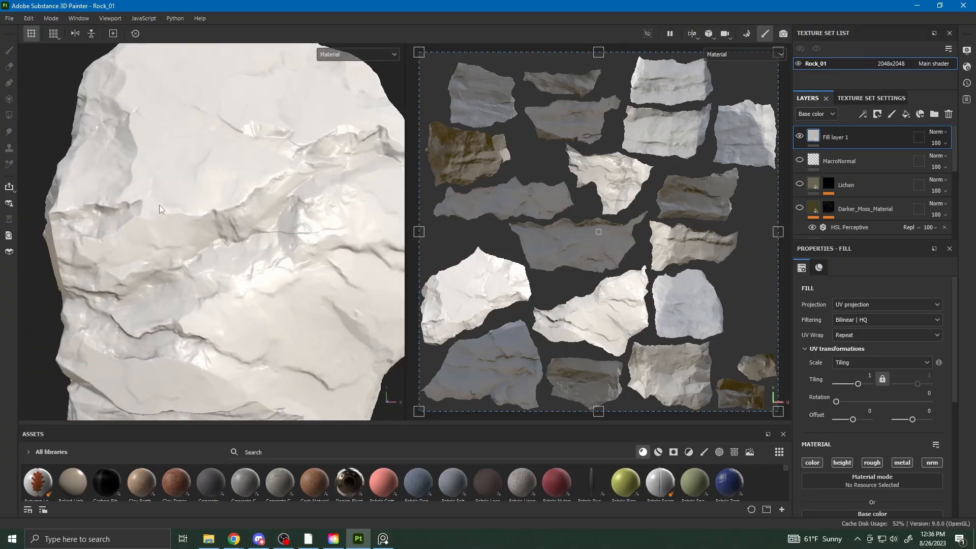
pyautogui.keyDown('alt'); pyautogui.moveTo(274, 175); pyautogui.dragTo(297, 249); pyautogui.keyUp('alt')
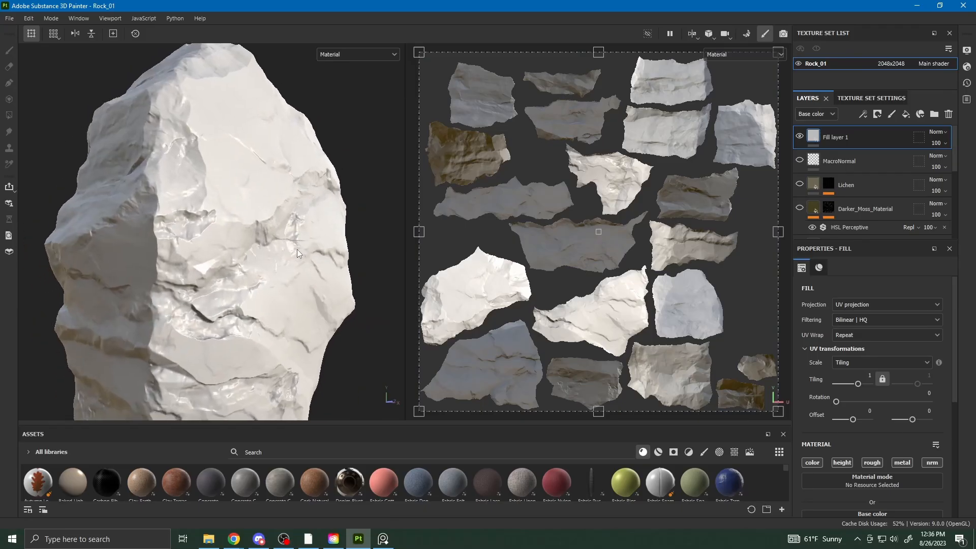
# - Examine the untextured rock's peak, upper faces and lower ledges for the baked sculpt detail
pyautogui.keyDown('alt'); pyautogui.moveTo(162, 215); pyautogui.dragTo(357, 224, button='right'); pyautogui.keyUp('alt')
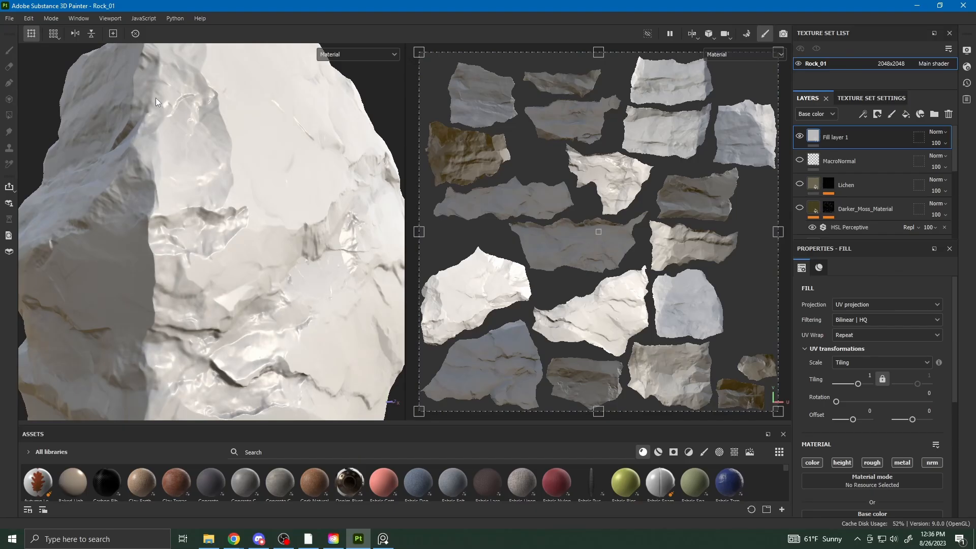
pyautogui.keyDown('alt'); pyautogui.moveTo(155, 99); pyautogui.dragTo(145, 199); pyautogui.keyUp('alt')
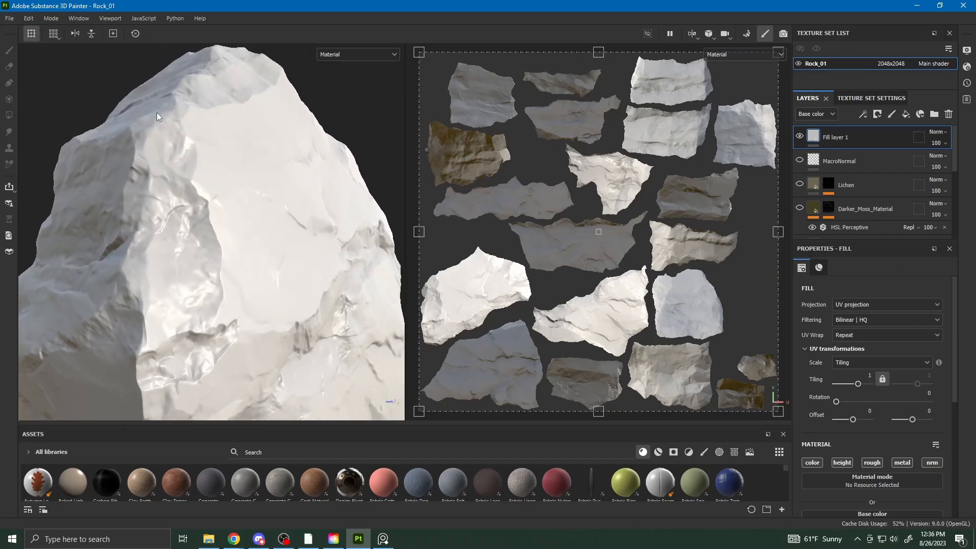
pyautogui.keyDown('alt'); pyautogui.moveTo(229, 320); pyautogui.dragTo(268, 228, button='middle'); pyautogui.keyUp('alt')
pyautogui.keyDown('alt'); pyautogui.moveTo(268, 229); pyautogui.dragTo(55, 376); pyautogui.keyUp('alt')
pyautogui.scroll(1, 163, 292)
pyautogui.keyDown('alt'); pyautogui.moveTo(164, 292); pyautogui.dragTo(184, 335, button='middle'); pyautogui.keyUp('alt')
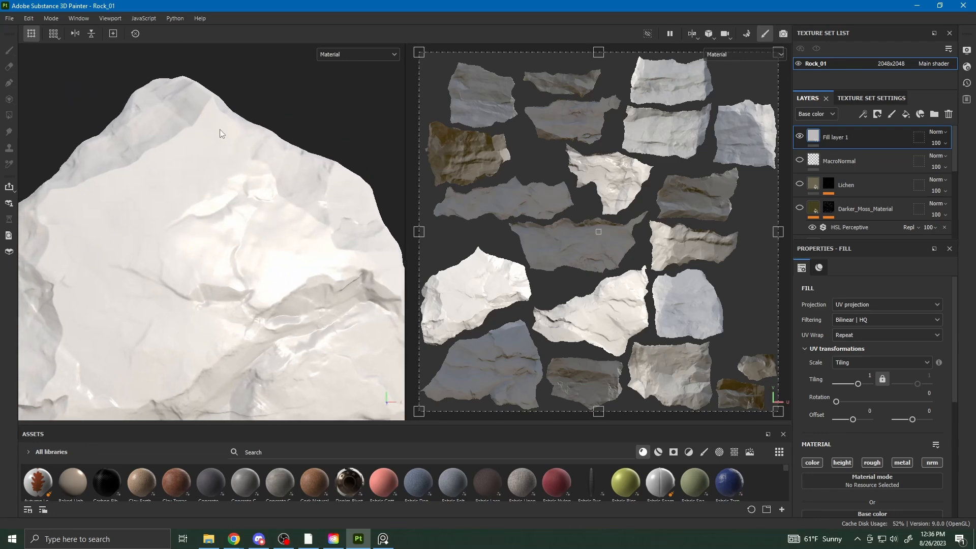
pyautogui.keyDown('alt'); pyautogui.moveTo(194, 141); pyautogui.dragTo(187, 59, button='middle'); pyautogui.keyUp('alt')
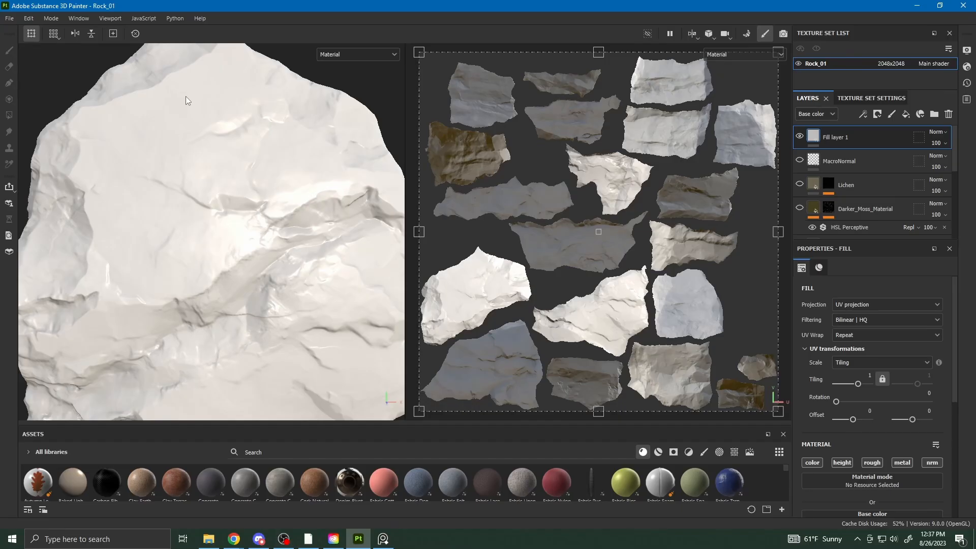
pyautogui.keyDown('alt'); pyautogui.moveTo(264, 231); pyautogui.dragTo(217, 248); pyautogui.keyUp('alt')
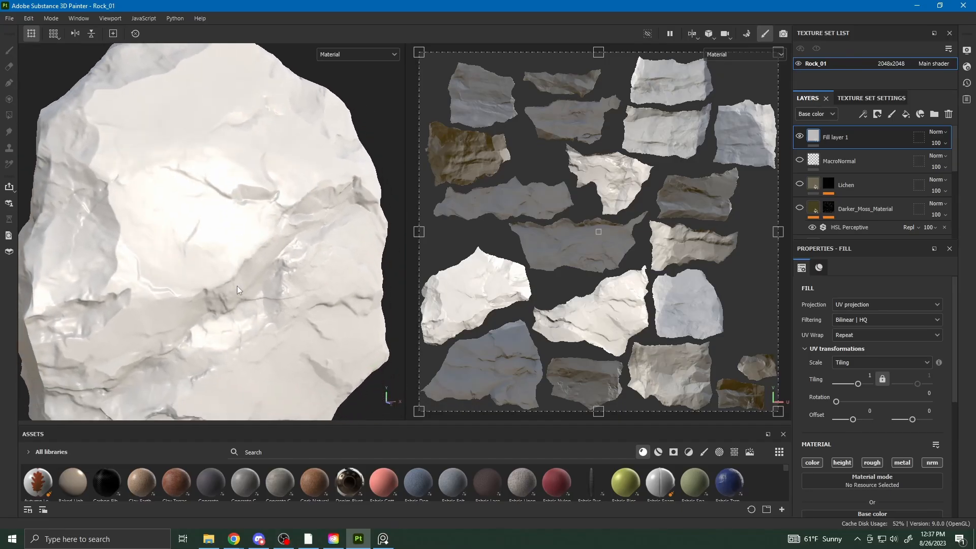
pyautogui.keyDown('alt'); pyautogui.moveTo(237, 290); pyautogui.dragTo(229, 320); pyautogui.keyUp('alt')
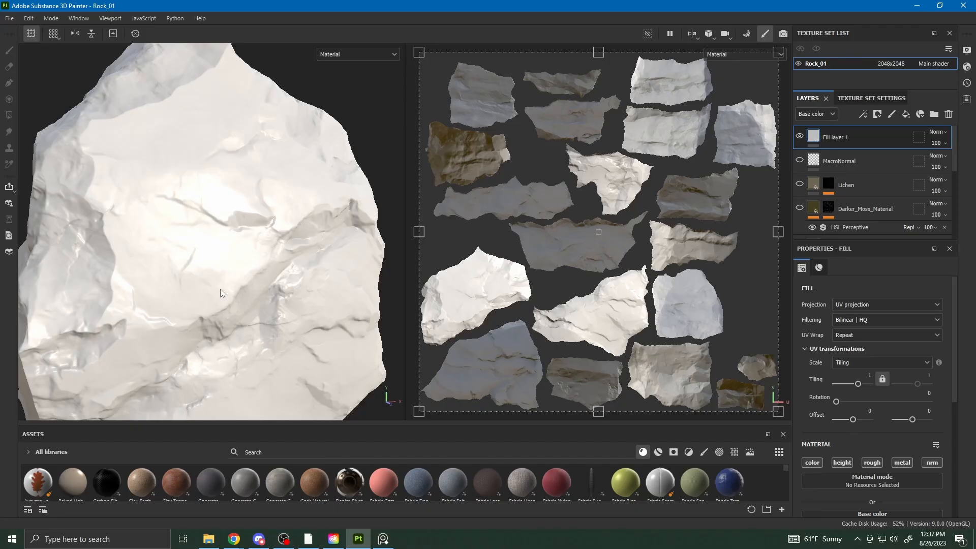
pyautogui.keyDown('alt'); pyautogui.moveTo(249, 264); pyautogui.dragTo(270, 255, button='middle'); pyautogui.keyUp('alt')
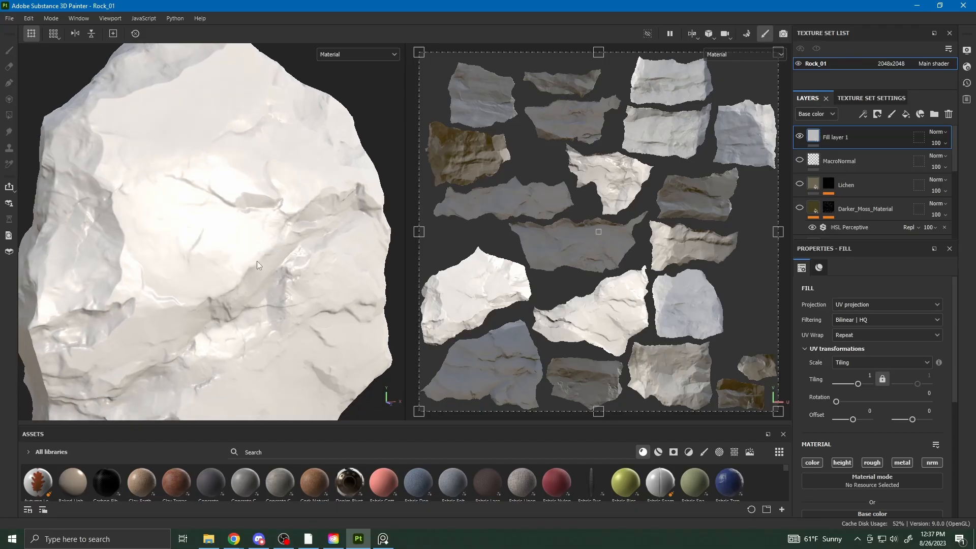
pyautogui.keyDown('alt'); pyautogui.moveTo(258, 261); pyautogui.dragTo(285, 215); pyautogui.keyUp('alt')
pyautogui.keyDown('alt'); pyautogui.moveTo(223, 248); pyautogui.dragTo(169, 291); pyautogui.keyUp('alt')
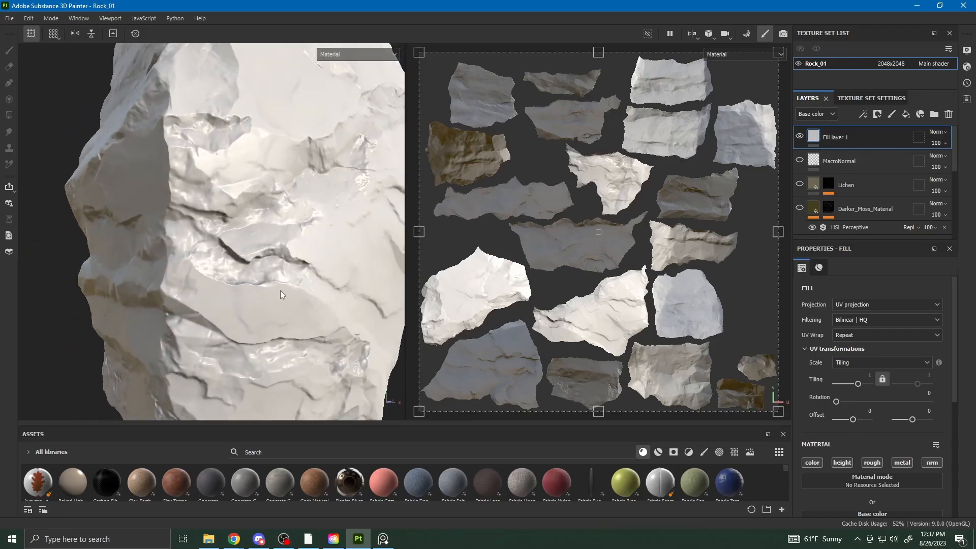
pyautogui.keyDown('alt'); pyautogui.moveTo(166, 304); pyautogui.dragTo(194, 252); pyautogui.keyUp('alt')
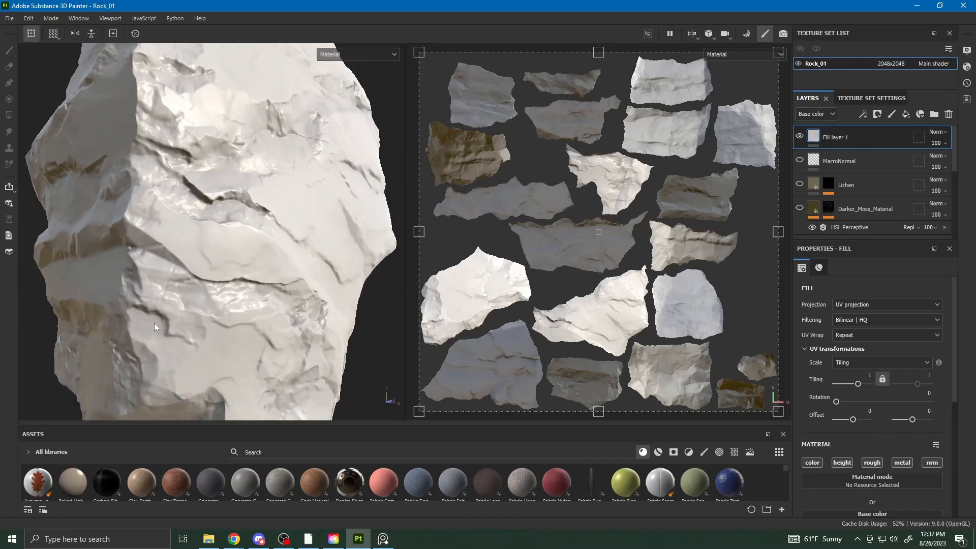
# - Switch to the 3D-only view and show the Base_Rock_Material layer in place of the top fill layer
pyautogui.click(700, 34)
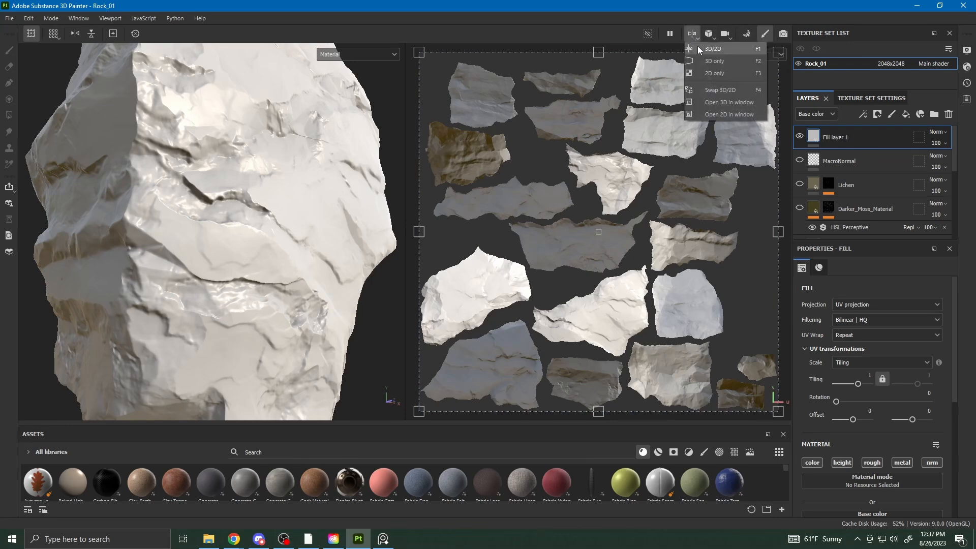
pyautogui.click(724, 65)
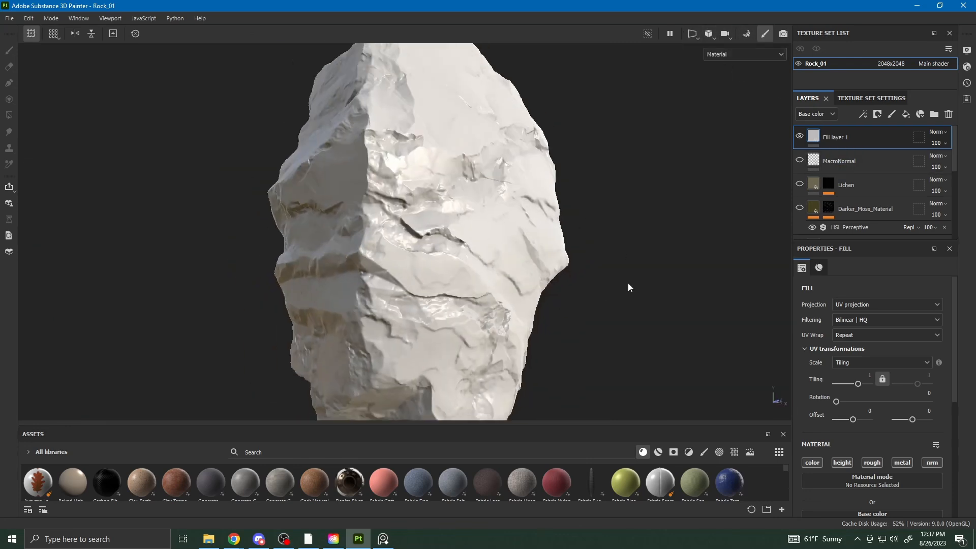
pyautogui.moveTo(951, 145); pyautogui.dragTo(955, 191)
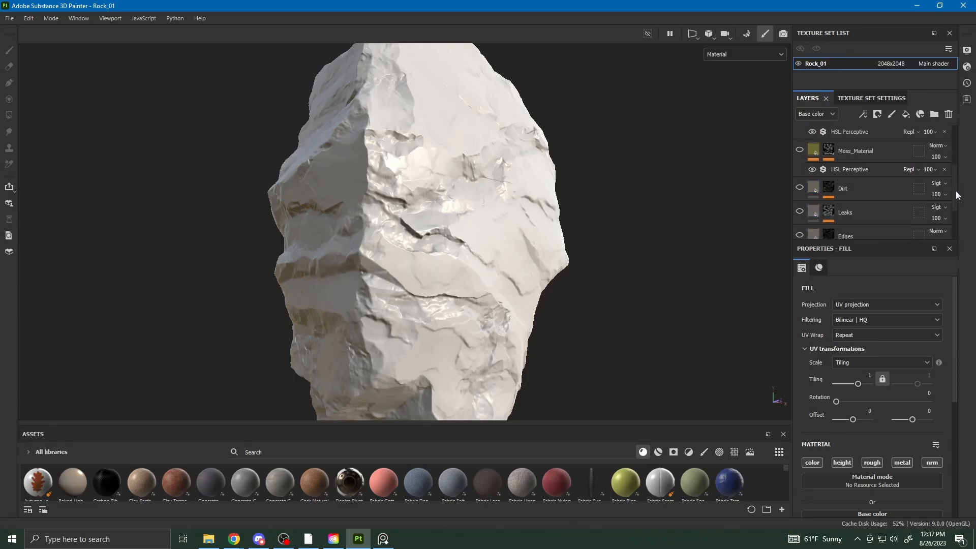
pyautogui.click(799, 207)
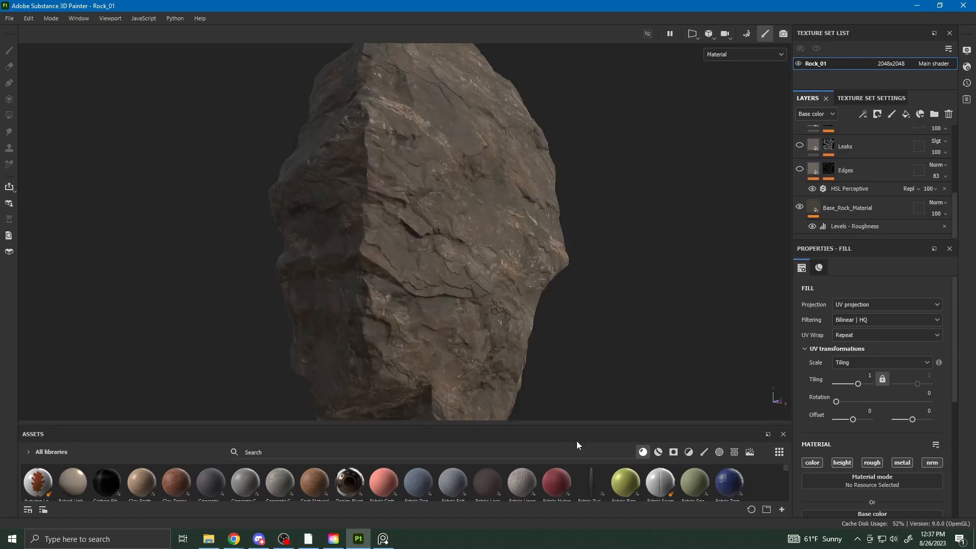
# - Select Base_Rock_Material and examine its look on the rock together with its base color, roughness and normal textures
pyautogui.moveTo(547, 425); pyautogui.dragTo(547, 395)
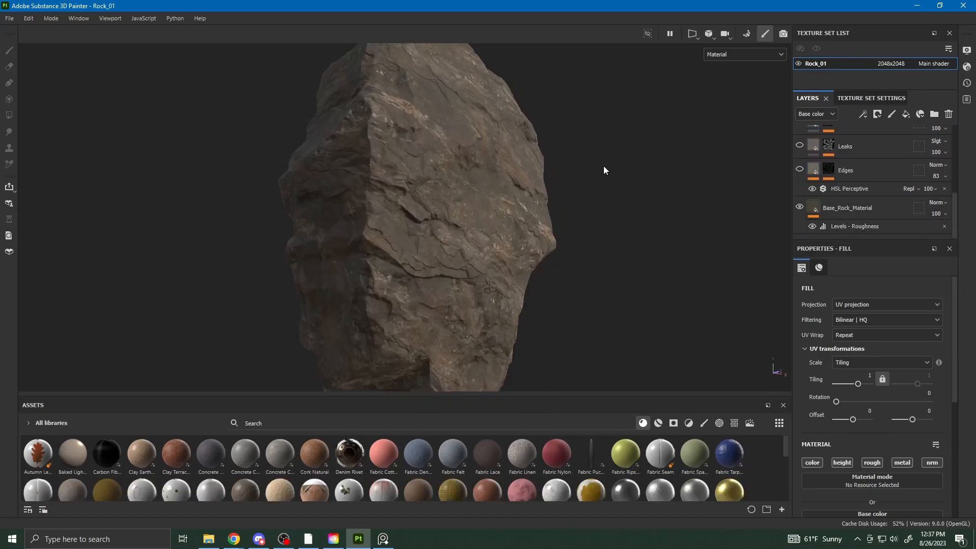
pyautogui.keyDown('alt'); pyautogui.moveTo(603, 170); pyautogui.dragTo(567, 236); pyautogui.keyUp('alt')
pyautogui.keyDown('alt'); pyautogui.moveTo(567, 236); pyautogui.dragTo(544, 263, button='middle'); pyautogui.keyUp('alt')
pyautogui.click(867, 208)
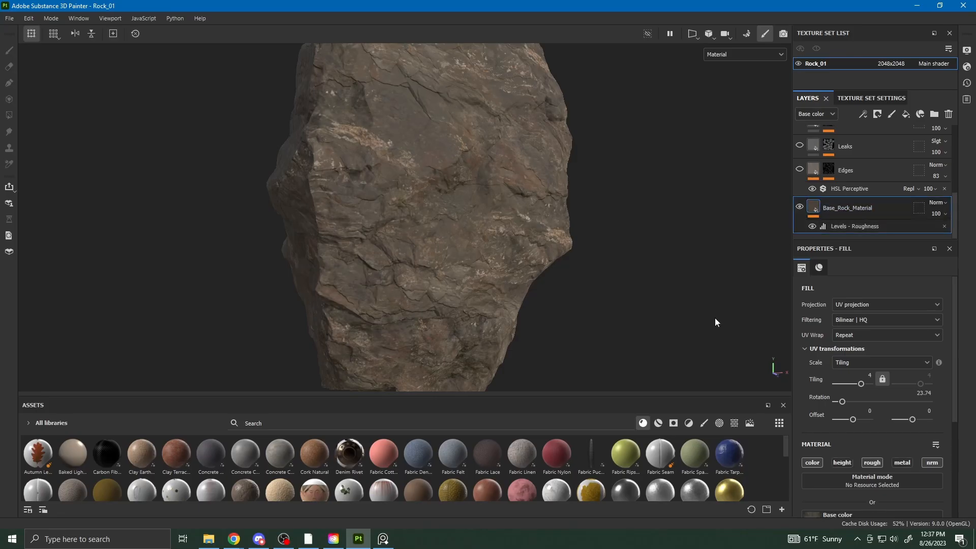
pyautogui.keyDown('alt'); pyautogui.moveTo(455, 302); pyautogui.dragTo(409, 277); pyautogui.keyUp('alt')
pyautogui.scroll(-3, 831, 472)
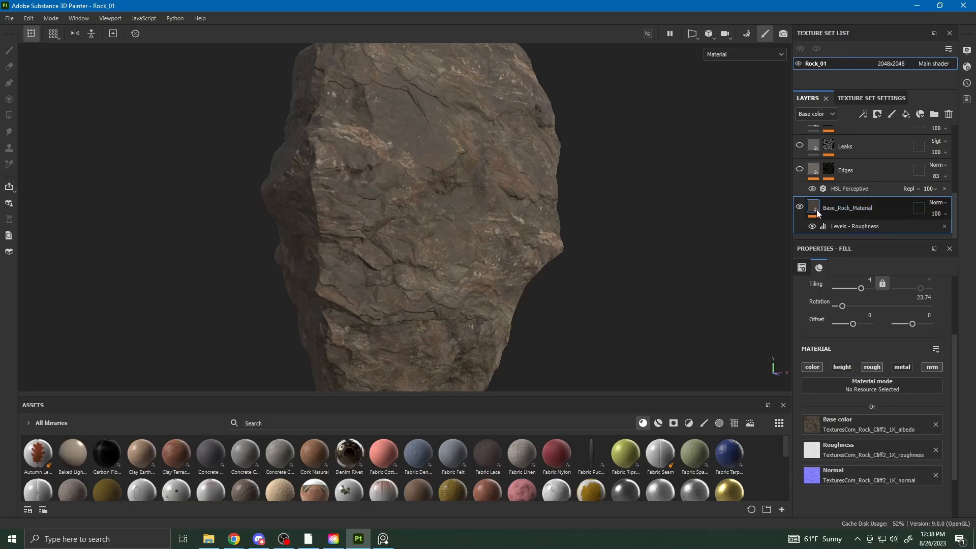
# - Hide Base_Rock_Material, show the top fill layer again and set its base color to 5E5757
pyautogui.click(799, 207)
pyautogui.scroll(5, 956, 204)
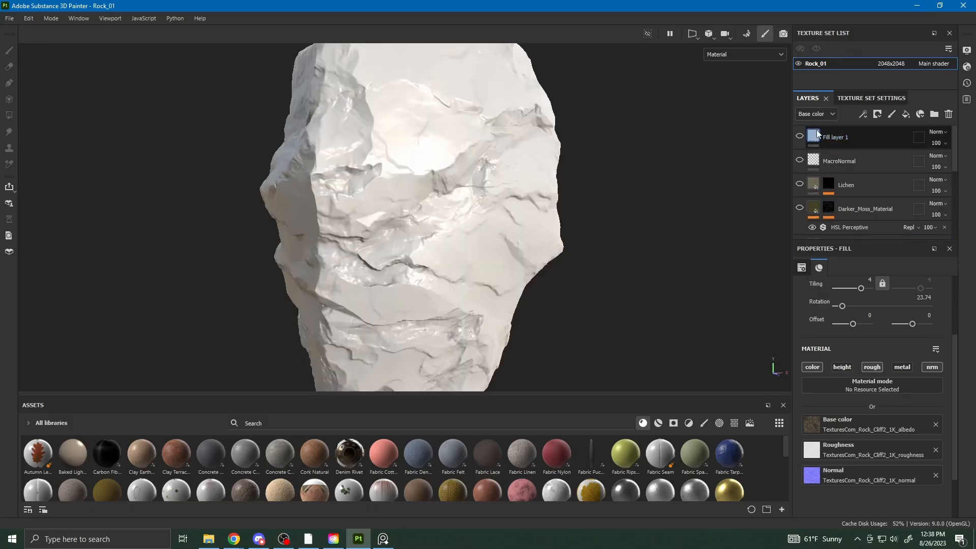
pyautogui.click(841, 139)
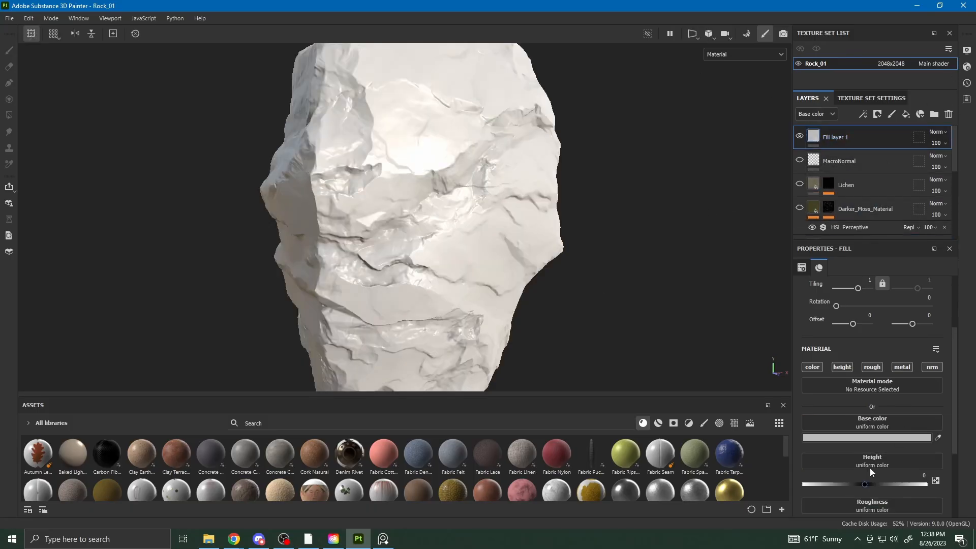
pyautogui.click(868, 438)
pyautogui.click(739, 432)
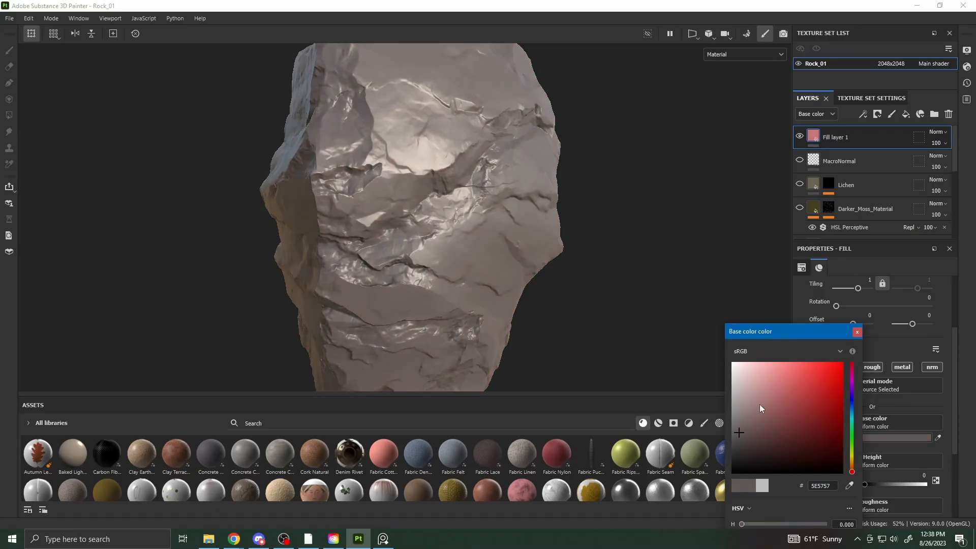
pyautogui.click(857, 332)
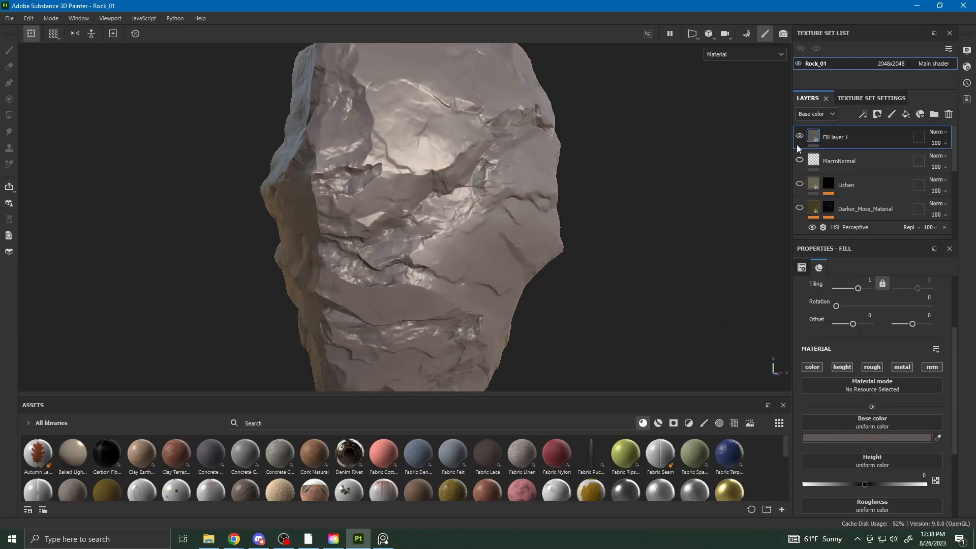
# - Add a second fill layer on top of the stack and set its base color to 2A2620
pyautogui.click(906, 114)
pyautogui.click(840, 438)
pyautogui.click(752, 432)
pyautogui.click(768, 445)
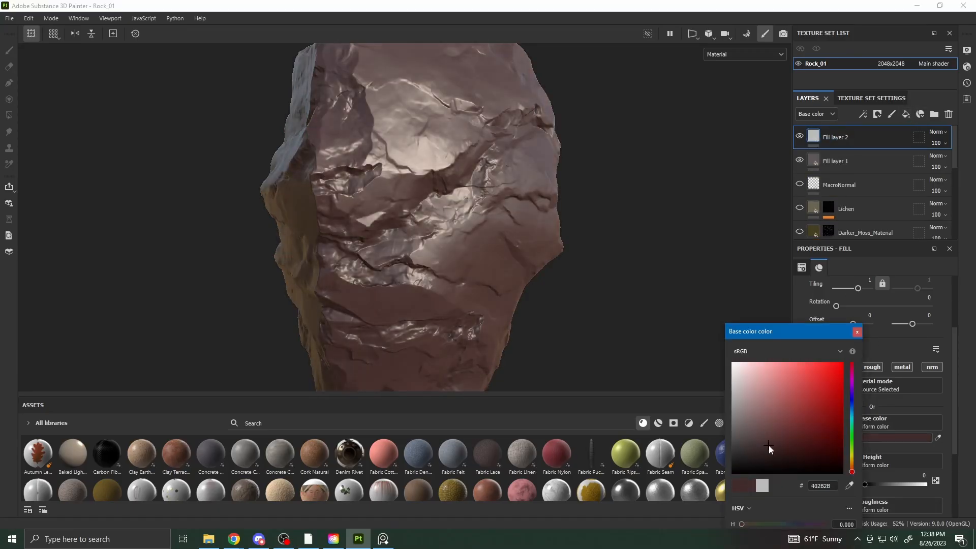
pyautogui.click(757, 454)
pyautogui.moveTo(852, 471); pyautogui.dragTo(854, 462)
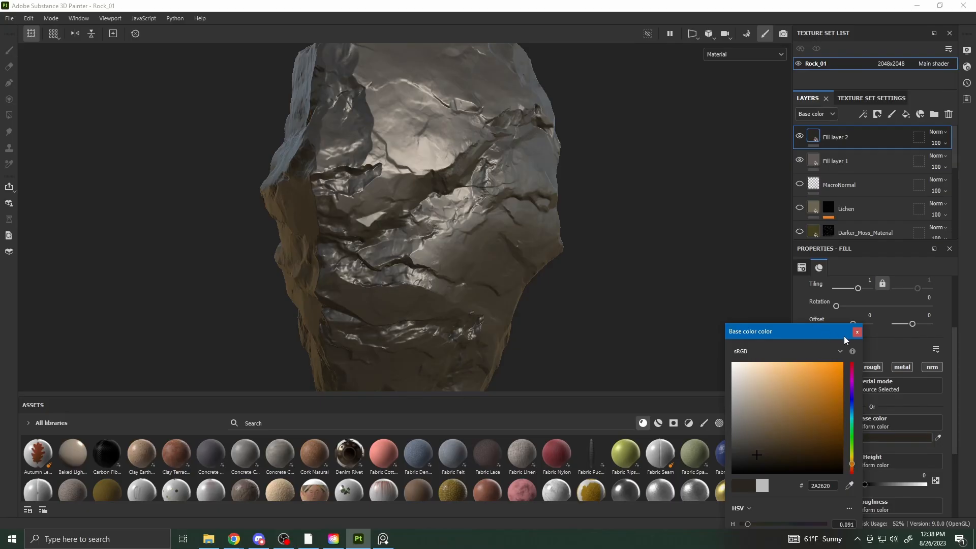
pyautogui.click(857, 332)
pyautogui.rightClick(837, 148)
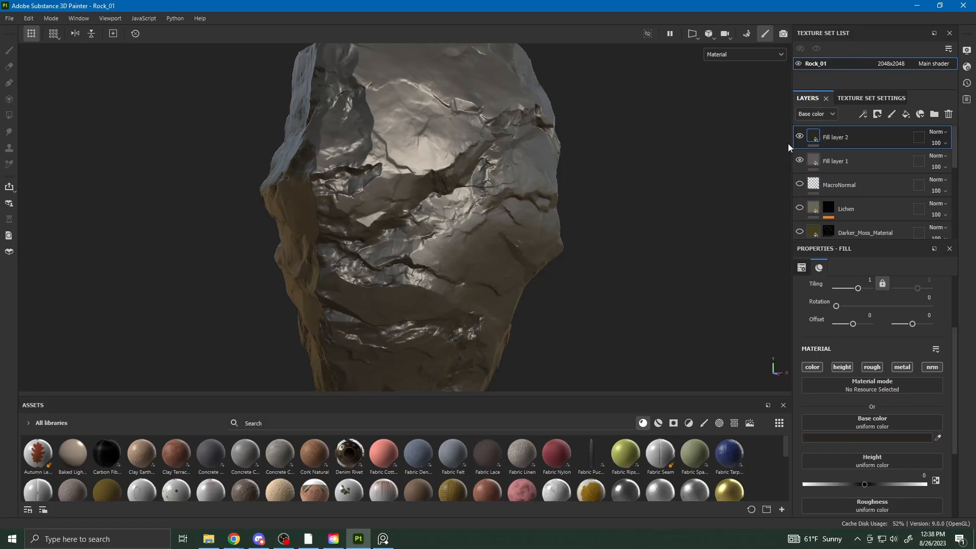
# - Hide both top fill layers and show Base_Rock_Material on the rock with that layer selected
pyautogui.click(799, 136)
pyautogui.click(799, 159)
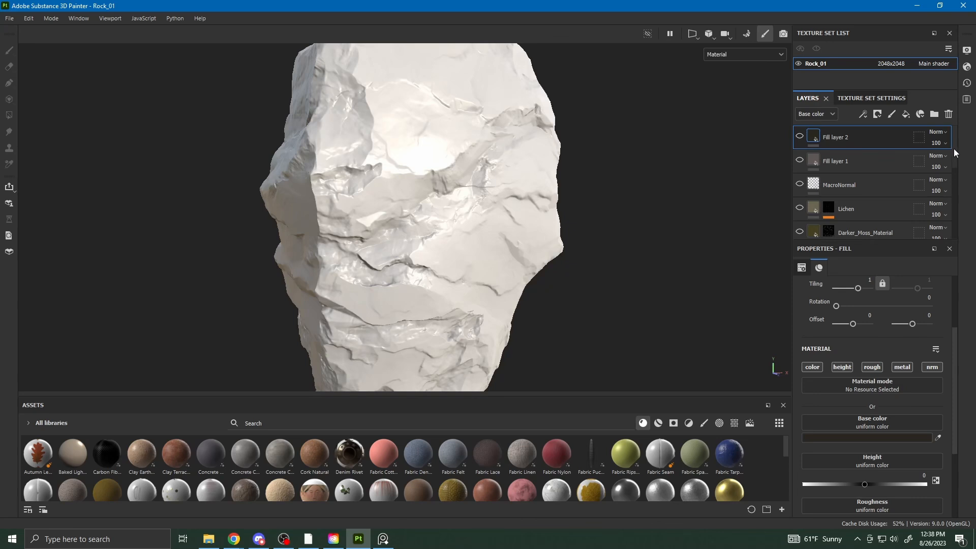
pyautogui.moveTo(956, 160); pyautogui.dragTo(962, 235)
pyautogui.click(809, 208)
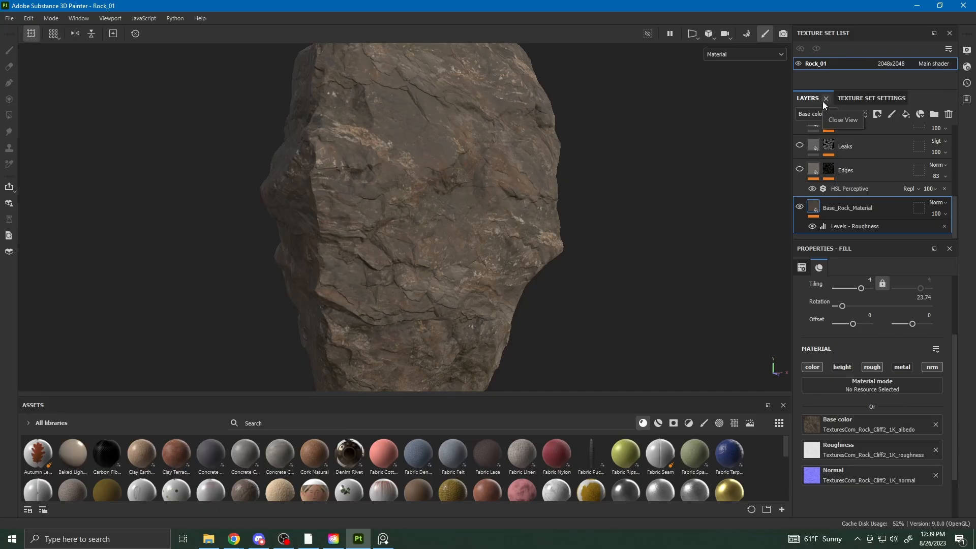
# - Show the Edges layer above Base_Rock_Material and close the asset library to enlarge the 3D view
pyautogui.click(799, 170)
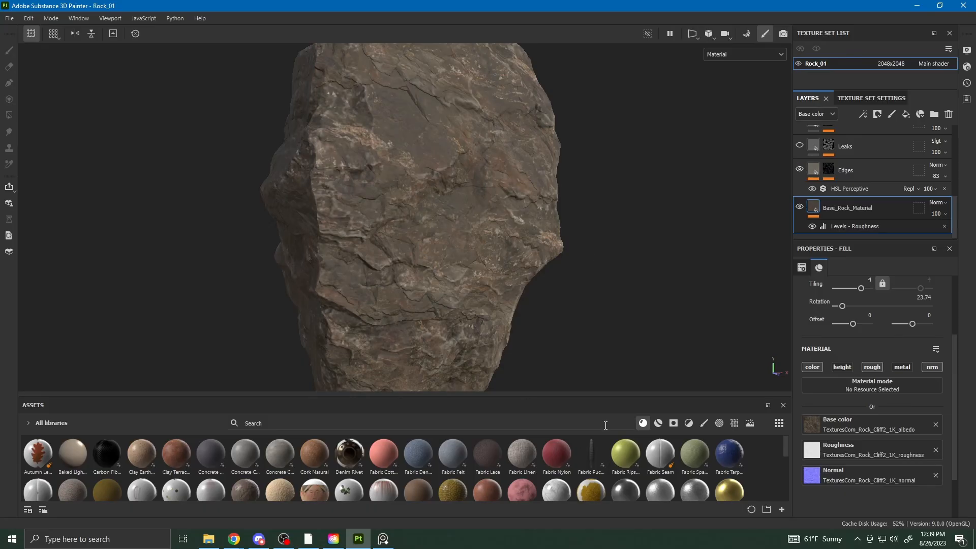
pyautogui.press('super')
pyautogui.press('super')
pyautogui.moveTo(579, 396); pyautogui.dragTo(579, 425)
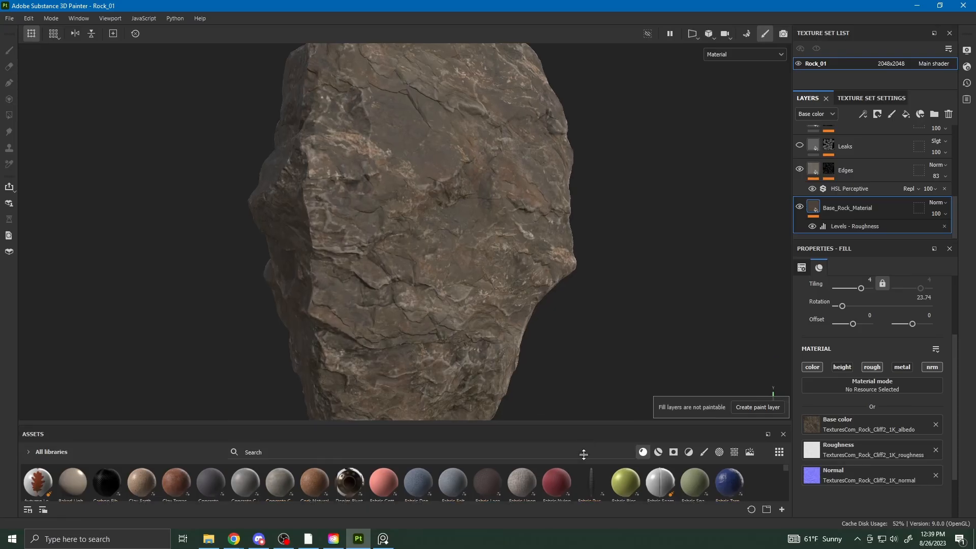
pyautogui.click(782, 435)
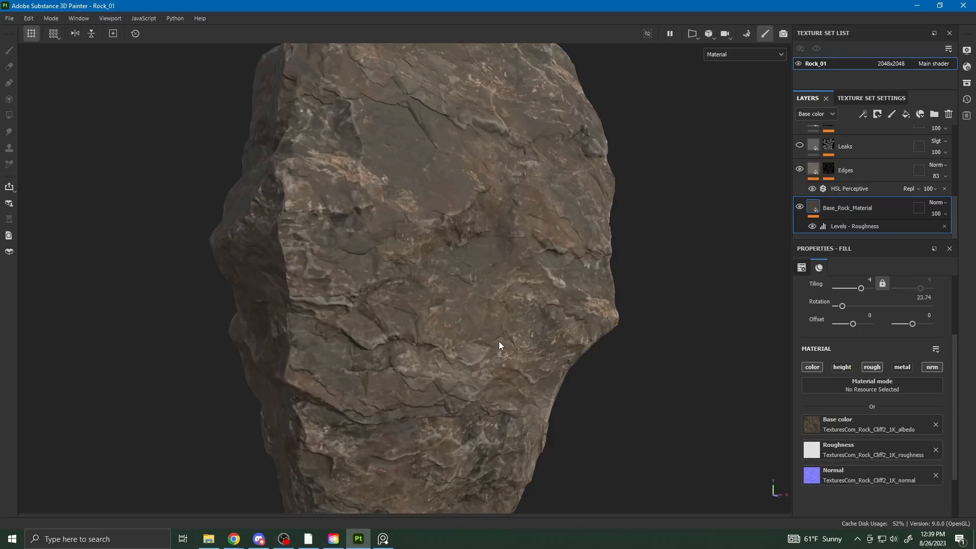
pyautogui.keyDown('alt'); pyautogui.moveTo(499, 340); pyautogui.dragTo(467, 328); pyautogui.keyUp('alt')
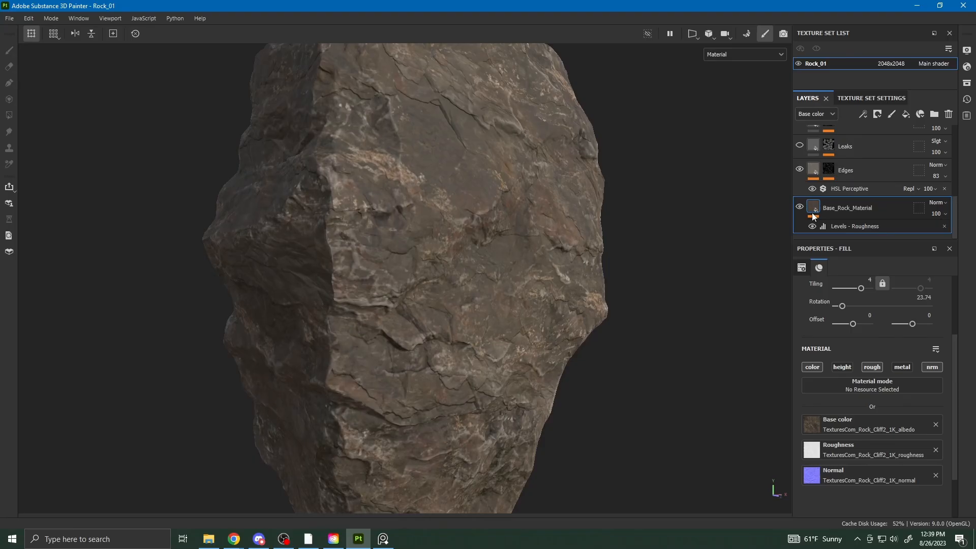
# - Examine the Edges layer's textures and HSL Perceptive lightness, comparing the rock with the layer hidden and shown
pyautogui.click(809, 171)
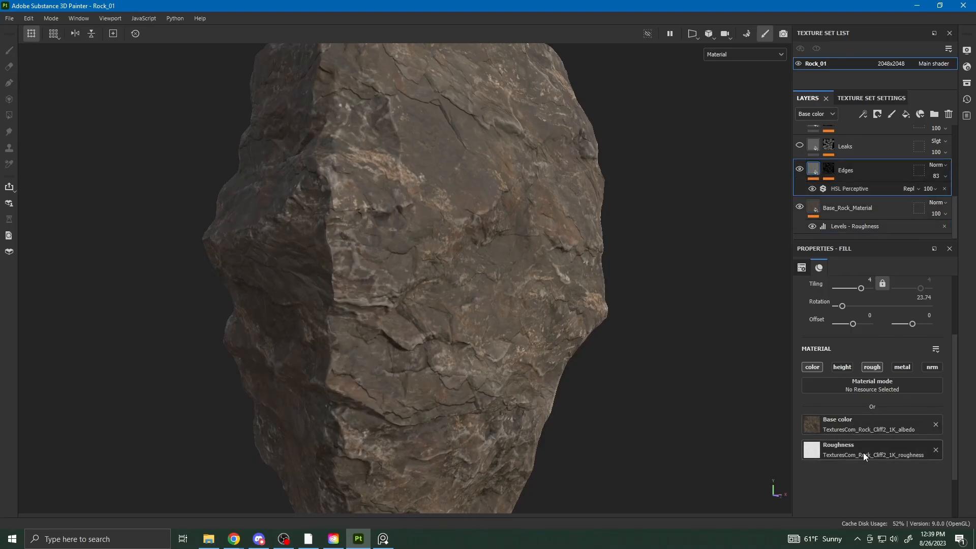
pyautogui.click(861, 188)
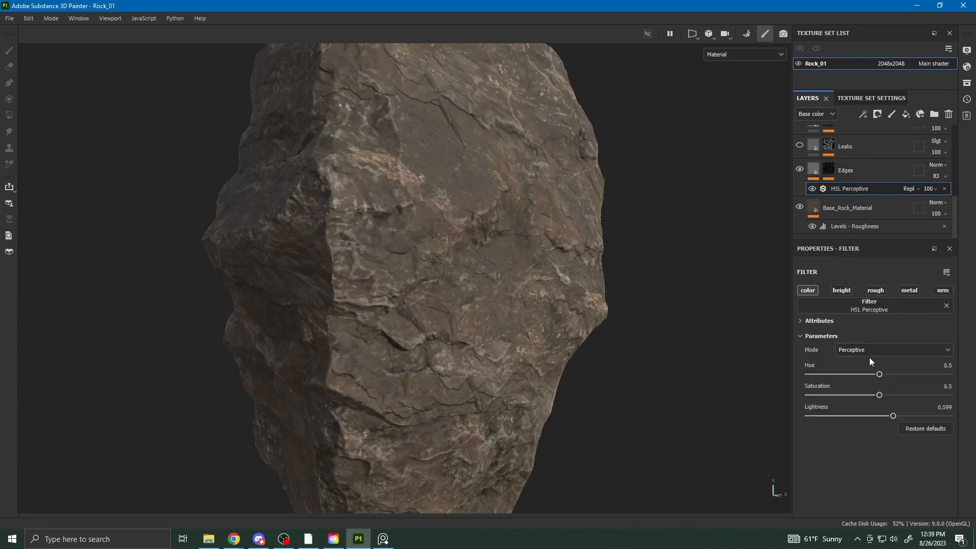
pyautogui.click(934, 408)
pyautogui.click(800, 169)
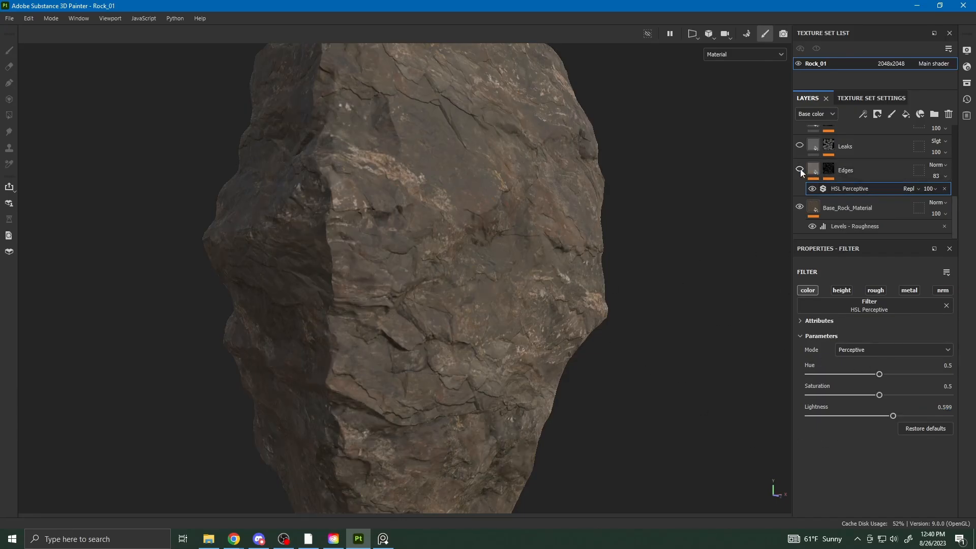
pyautogui.click(800, 169)
pyautogui.click(800, 169)
pyautogui.click(800, 169)
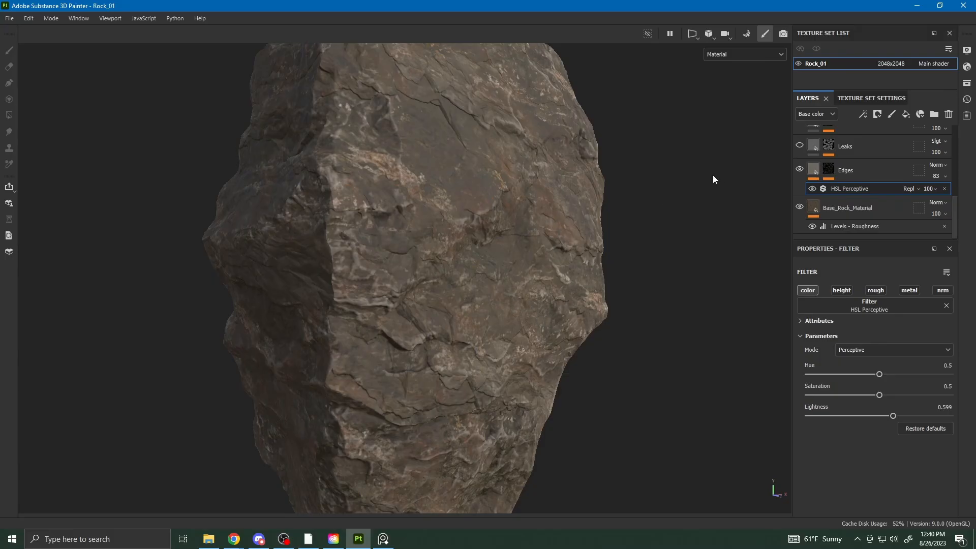
# - Select the Edges mask, hide its Clouds 3 effect and toggle Curvature to examine the edge highlights it creates alone
pyautogui.click(818, 169)
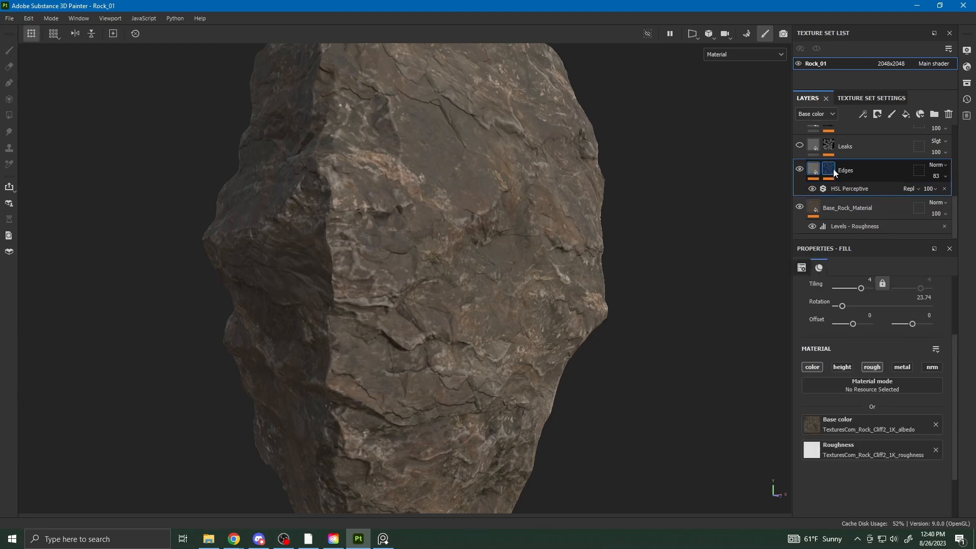
pyautogui.click(832, 171)
pyautogui.click(828, 189)
pyautogui.click(828, 202)
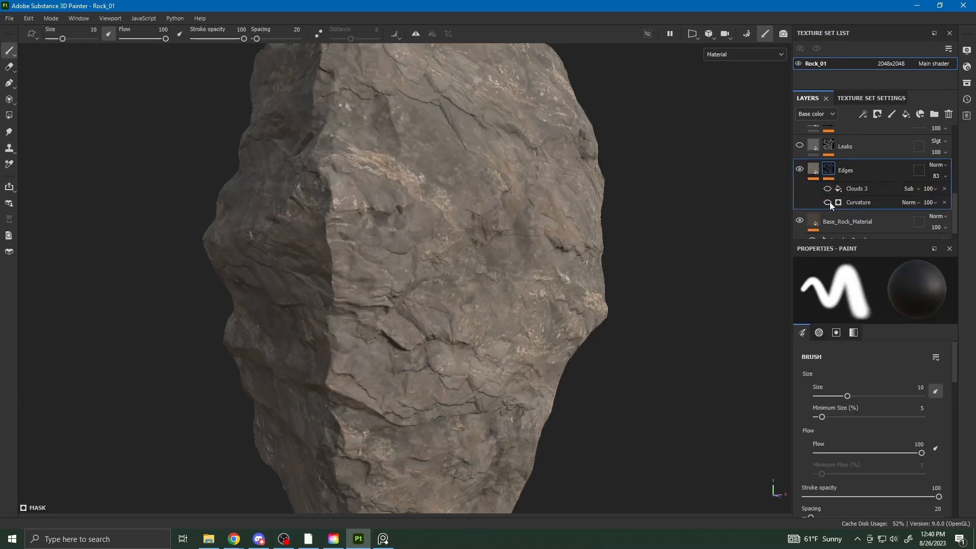
pyautogui.click(827, 189)
pyautogui.click(828, 203)
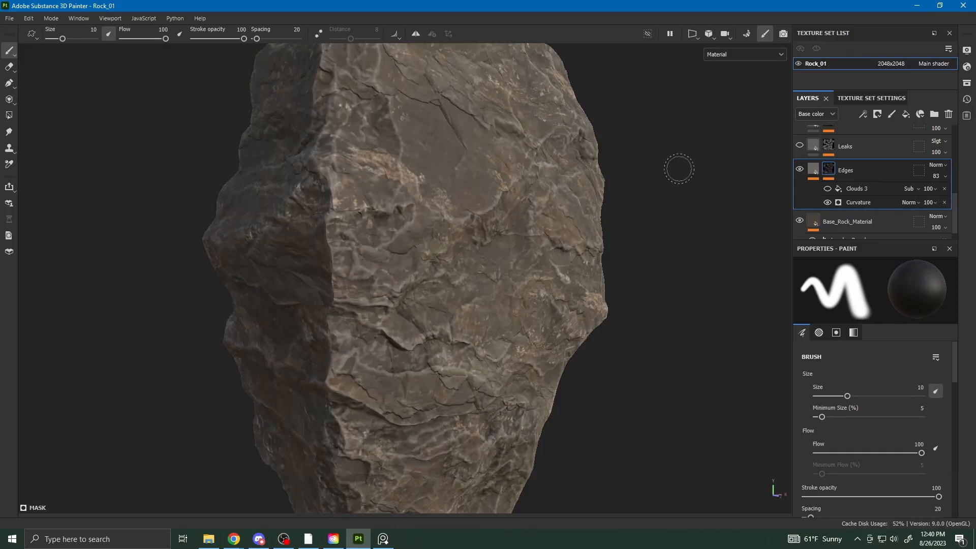
pyautogui.click(829, 203)
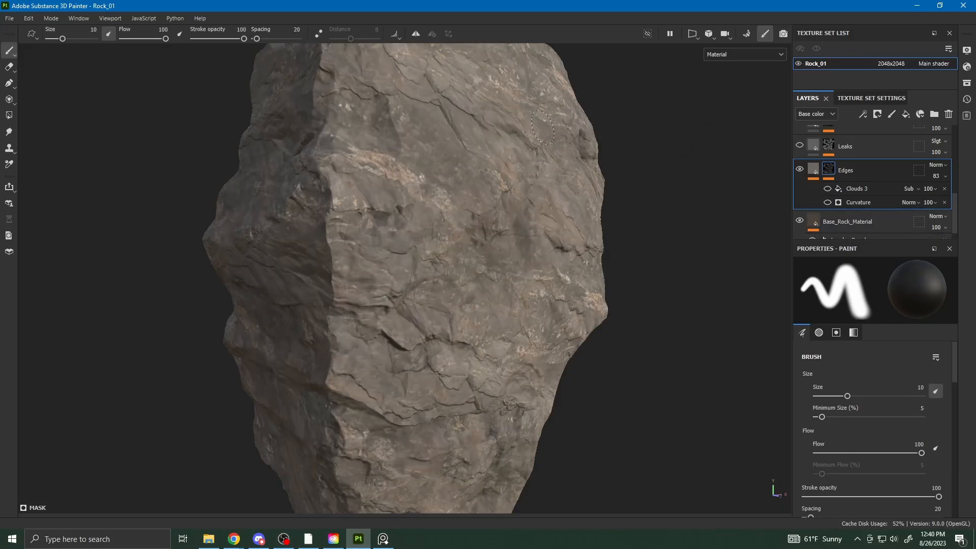
pyautogui.click(827, 202)
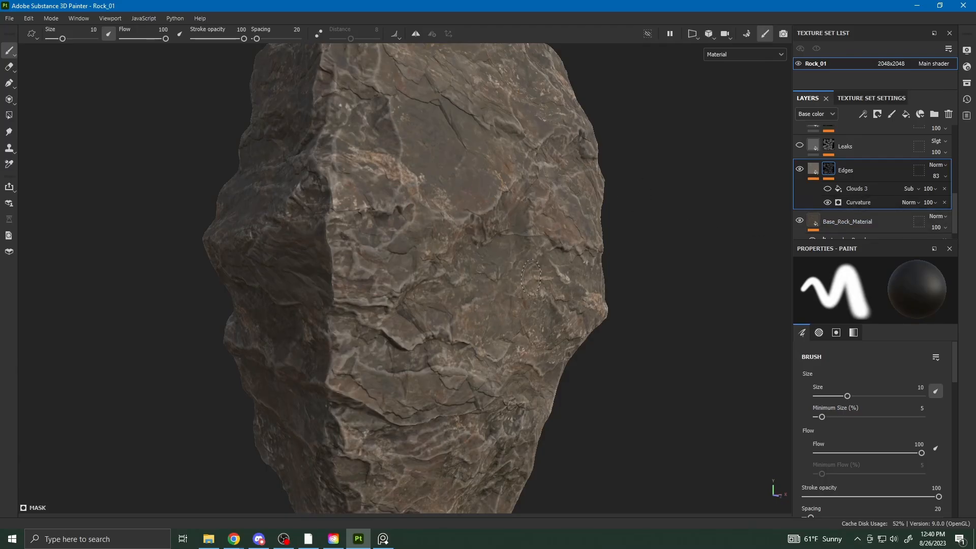
pyautogui.keyDown('alt'); pyautogui.moveTo(531, 277); pyautogui.dragTo(482, 279); pyautogui.keyUp('alt')
pyautogui.scroll(2, 529, 280)
pyautogui.moveTo(534, 305)
pyautogui.keyDown('alt'); pyautogui.mouseDown()
pyautogui.moveTo(492, 290)
pyautogui.moveTo(495, 273)
pyautogui.moveTo(521, 298)
pyautogui.moveTo(497, 323)
pyautogui.moveTo(543, 299)
pyautogui.moveTo(501, 276)
pyautogui.moveTo(540, 279)
pyautogui.moveTo(472, 288)
pyautogui.moveTo(501, 300)
pyautogui.moveTo(535, 275)
pyautogui.mouseUp(); pyautogui.keyUp('alt')
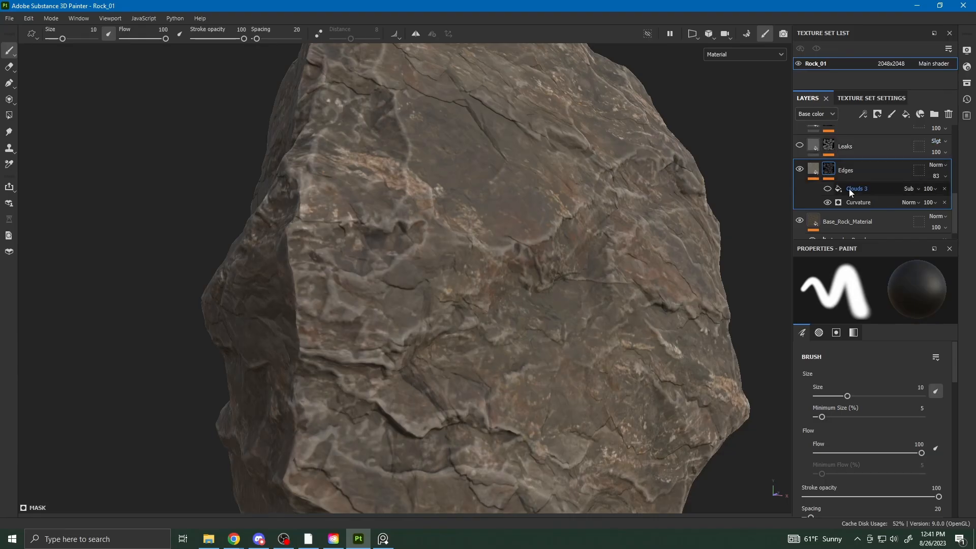
# - Show Clouds 3 in the Edges mask again and examine the broken-up edge highlights around the rock
pyautogui.click(828, 189)
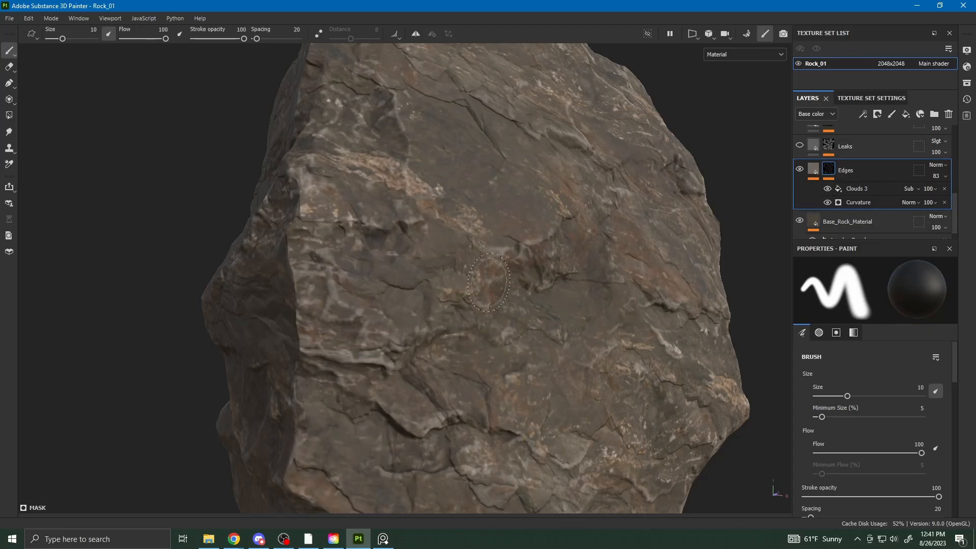
pyautogui.moveTo(545, 238)
pyautogui.keyDown('alt'); pyautogui.mouseDown()
pyautogui.moveTo(604, 267)
pyautogui.moveTo(523, 268)
pyautogui.moveTo(518, 314)
pyautogui.moveTo(347, 300)
pyautogui.moveTo(577, 275)
pyautogui.mouseUp(); pyautogui.keyUp('alt')
pyautogui.keyDown('alt'); pyautogui.moveTo(706, 315); pyautogui.dragTo(513, 374); pyautogui.keyUp('alt')
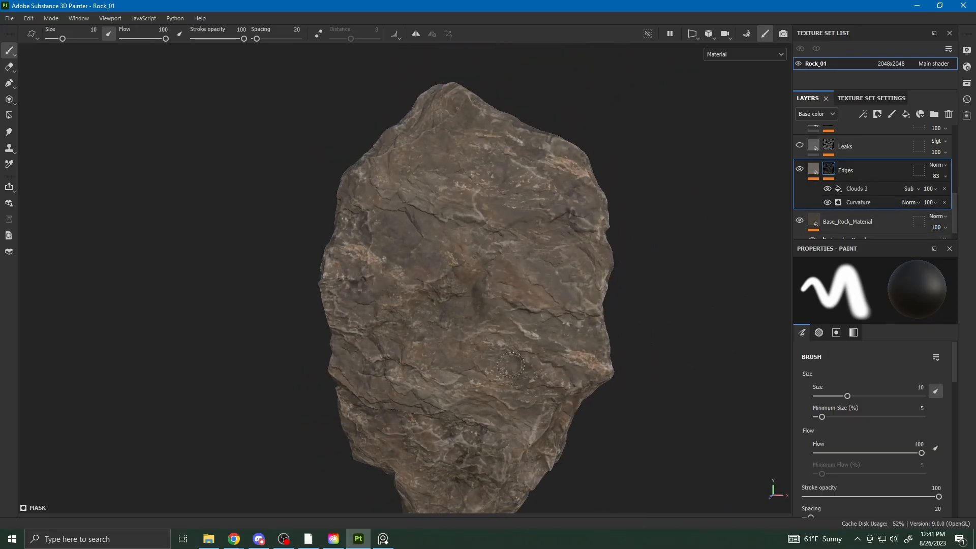
pyautogui.keyDown('alt'); pyautogui.moveTo(513, 362); pyautogui.dragTo(650, 312); pyautogui.keyUp('alt')
pyautogui.keyDown('alt'); pyautogui.moveTo(458, 356); pyautogui.dragTo(542, 326, button='middle'); pyautogui.keyUp('alt')
pyautogui.keyDown('alt'); pyautogui.moveTo(543, 325); pyautogui.dragTo(500, 356); pyautogui.keyUp('alt')
pyautogui.keyDown('alt'); pyautogui.moveTo(545, 325); pyautogui.dragTo(782, 351, button='right'); pyautogui.keyUp('alt')
pyautogui.keyDown('alt'); pyautogui.moveTo(408, 310); pyautogui.dragTo(496, 298, button='middle'); pyautogui.keyUp('alt')
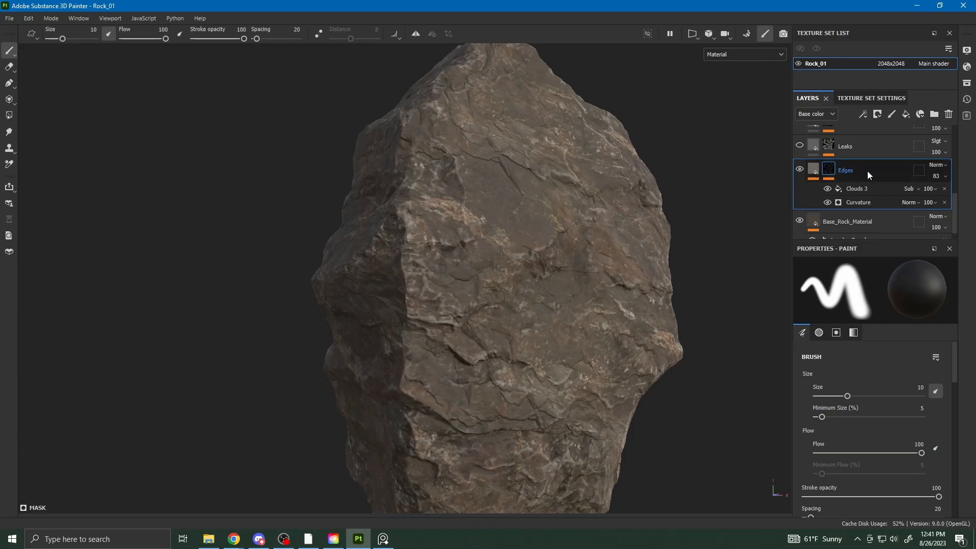
# - Remove the mask from the Edges layer so its lighter material covers the whole rock
pyautogui.rightClick(830, 173)
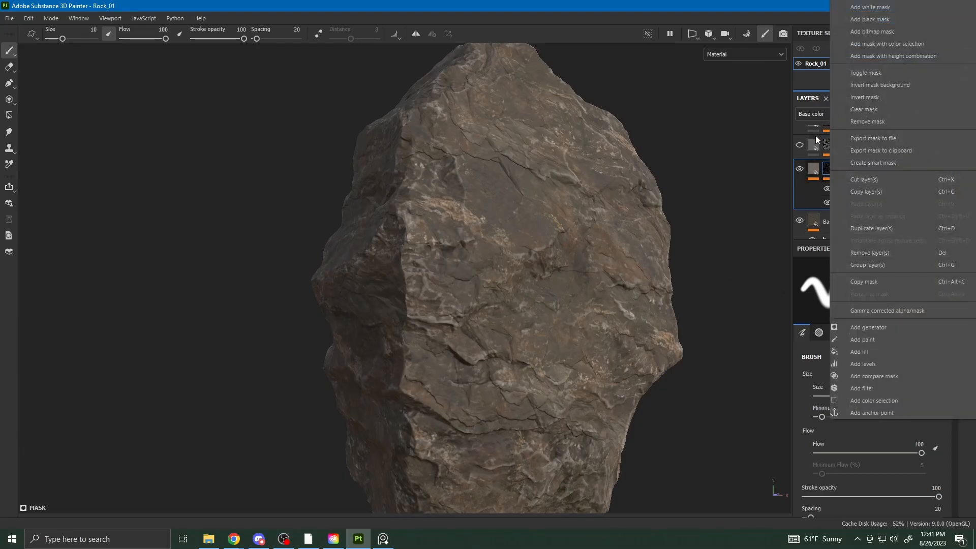
pyautogui.click(859, 121)
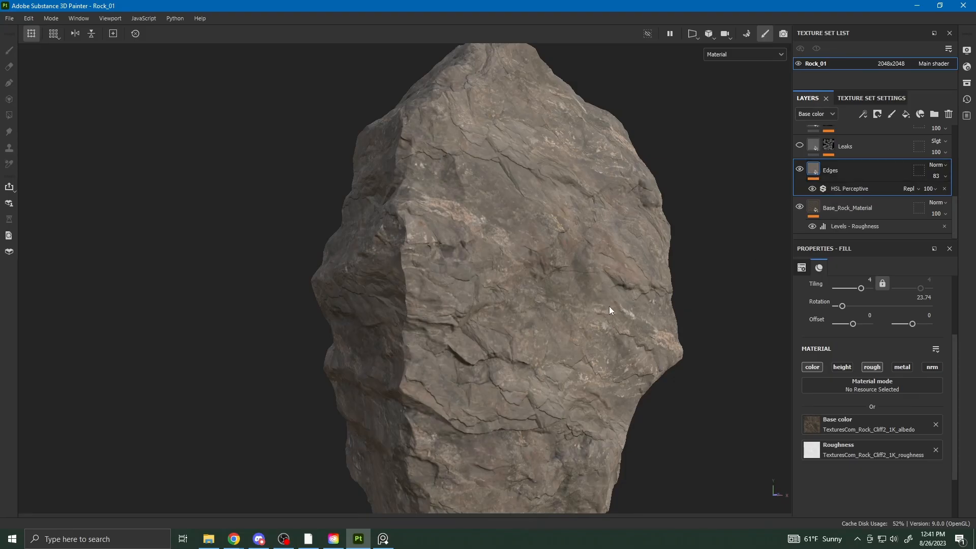
pyautogui.moveTo(609, 306)
pyautogui.keyDown('alt'); pyautogui.mouseDown()
pyautogui.moveTo(636, 290)
pyautogui.moveTo(605, 291)
pyautogui.mouseUp(); pyautogui.keyUp('alt')
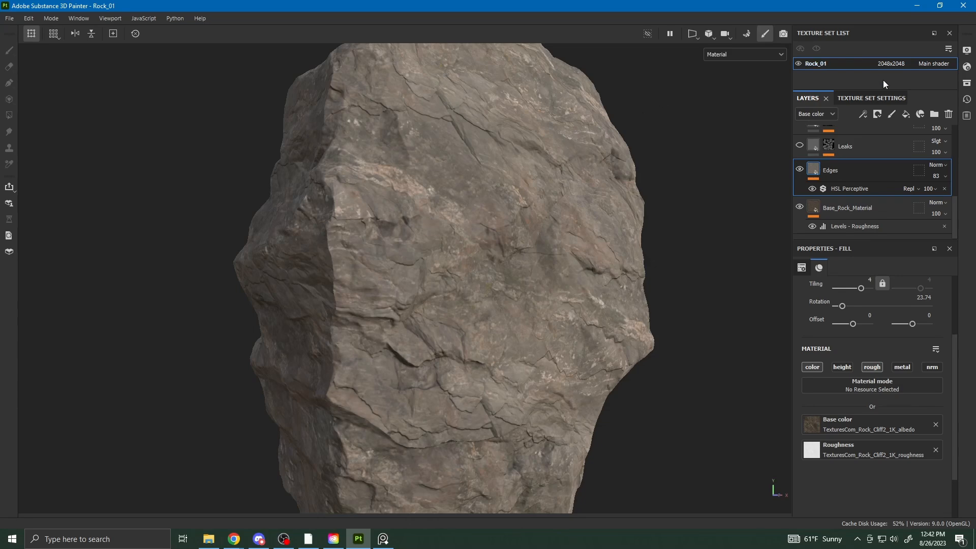
# - Add a black mask to the Edges layer and select that mask
pyautogui.moveTo(813, 177)
pyautogui.rightClick(816, 174)
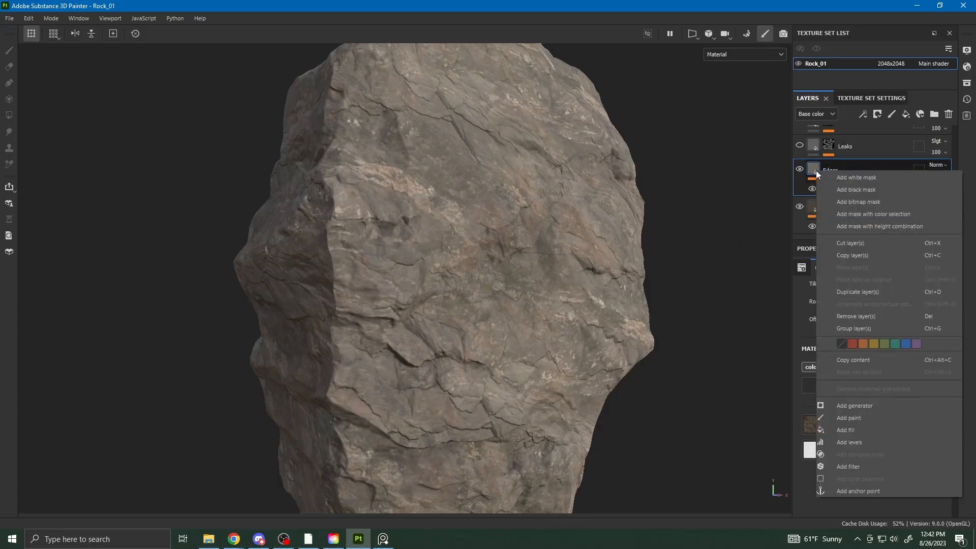
pyautogui.click(861, 189)
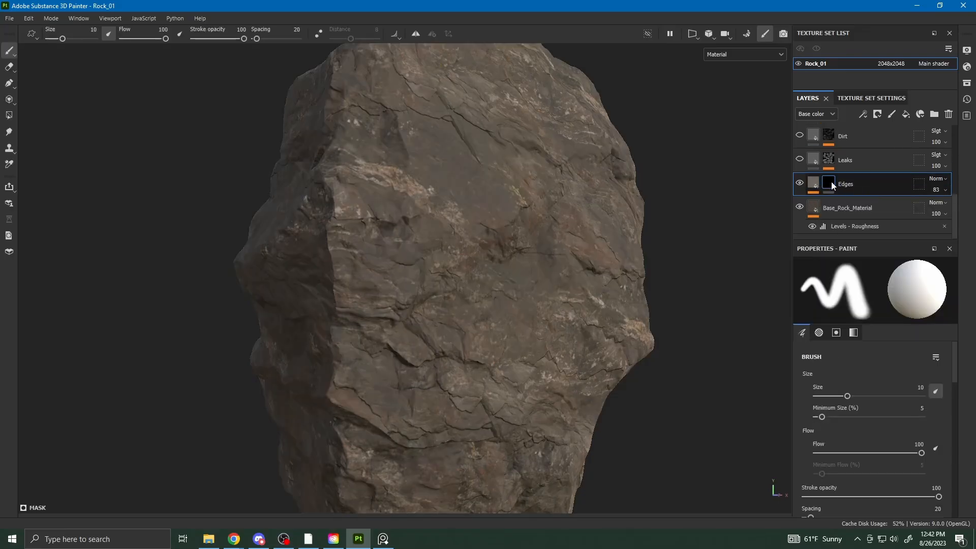
pyautogui.moveTo(837, 181)
pyautogui.click(829, 184)
pyautogui.moveTo(831, 184)
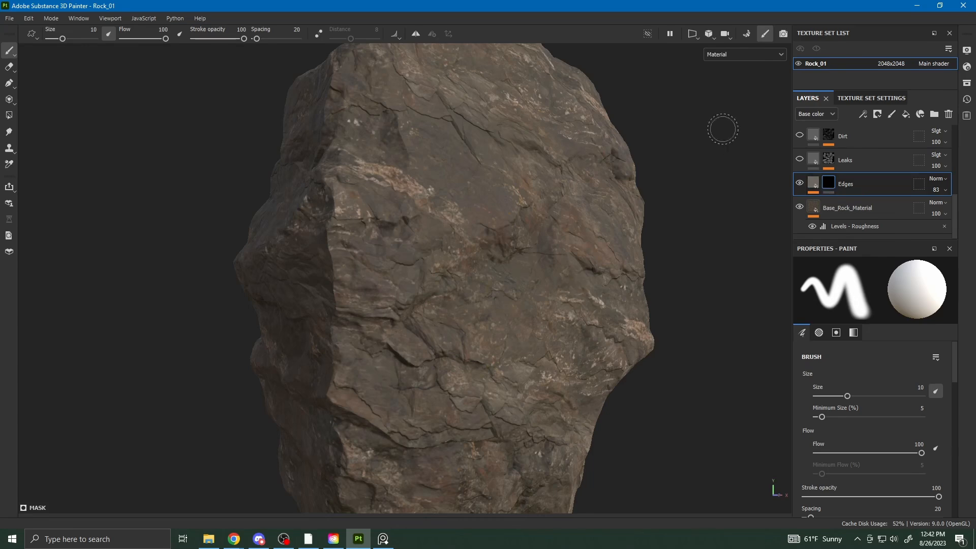
# - Switch the 3D view to the Mask channel and keep the Edges layer's black mask selected
pyautogui.click(753, 57)
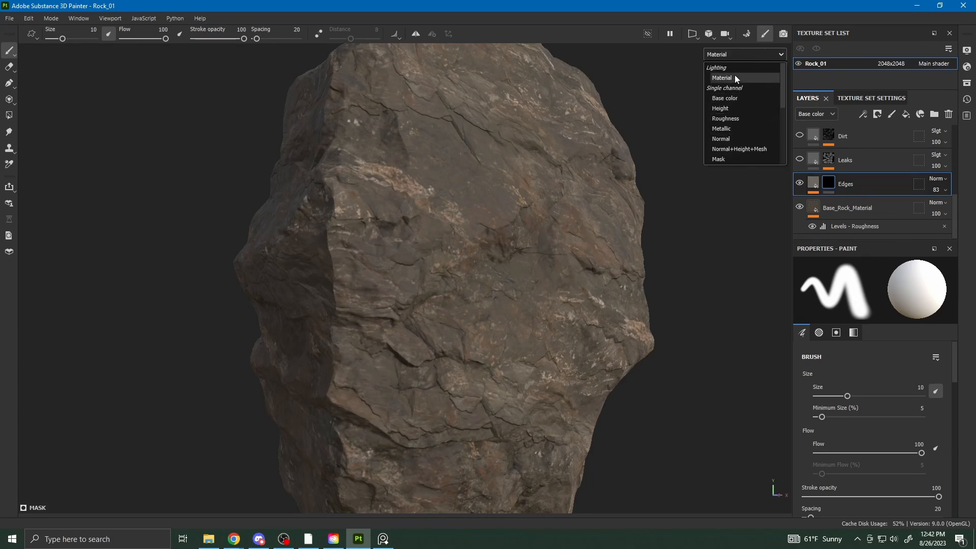
pyautogui.click(734, 74)
pyautogui.click(731, 56)
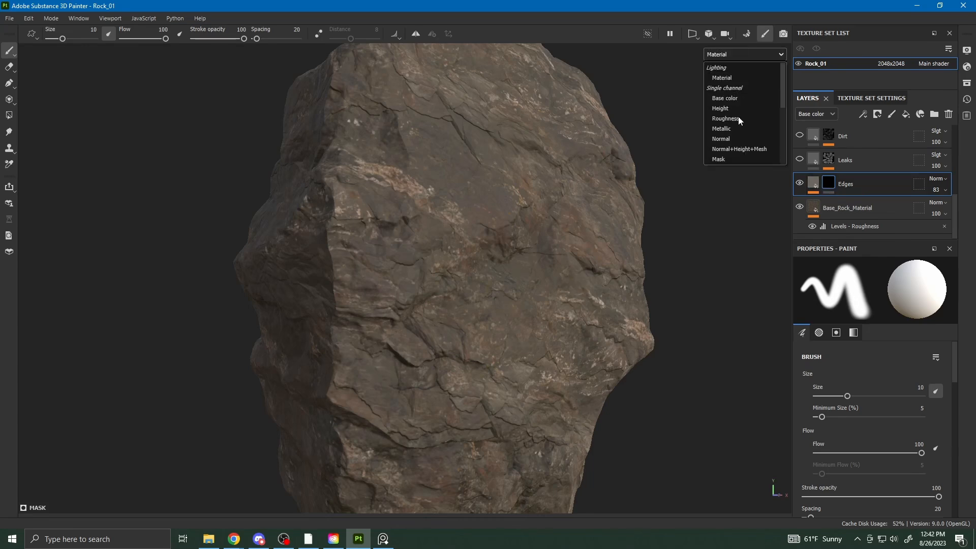
pyautogui.click(725, 157)
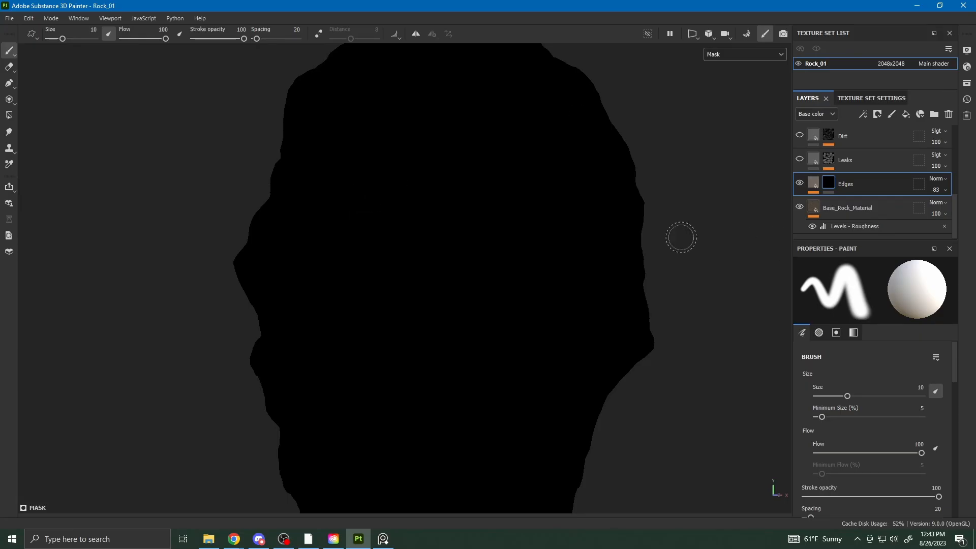
pyautogui.moveTo(833, 184)
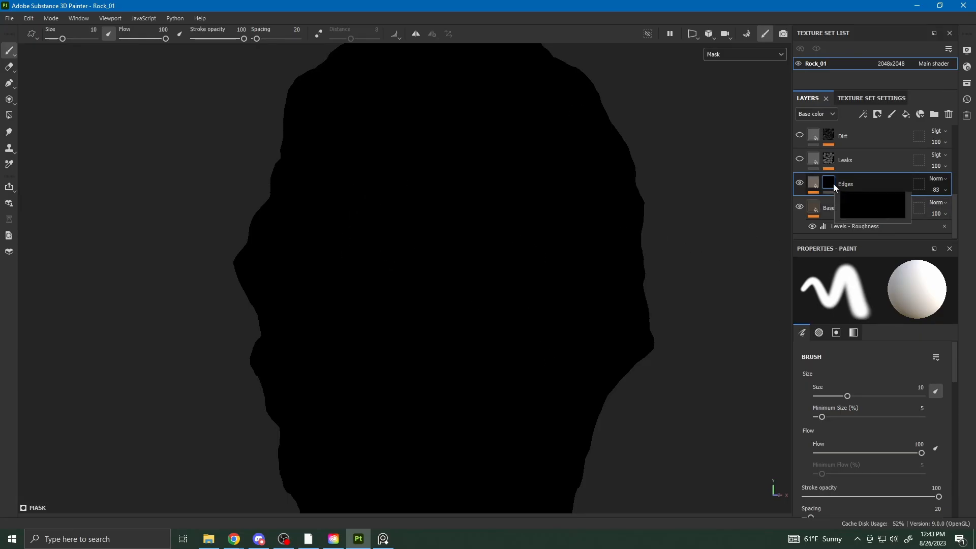
pyautogui.rightClick(831, 182)
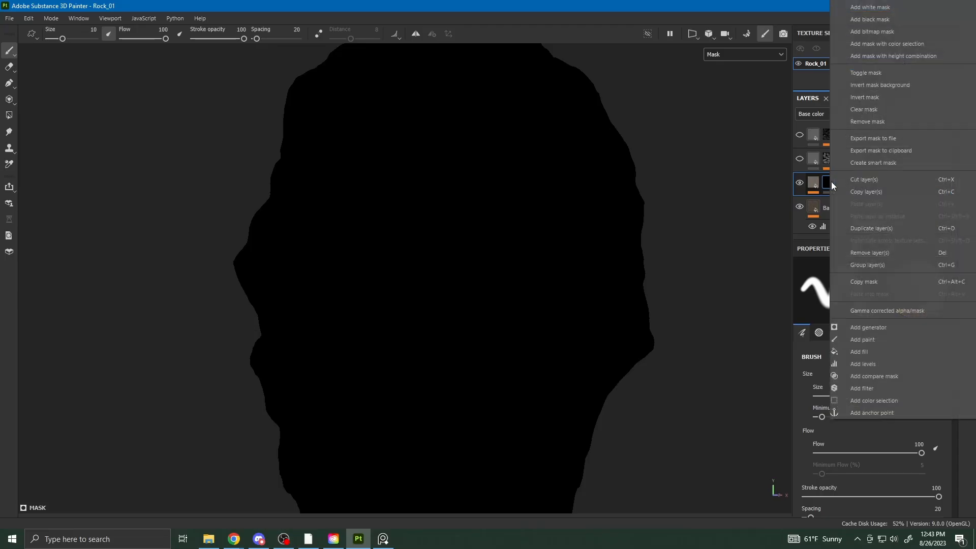
pyautogui.click(828, 183)
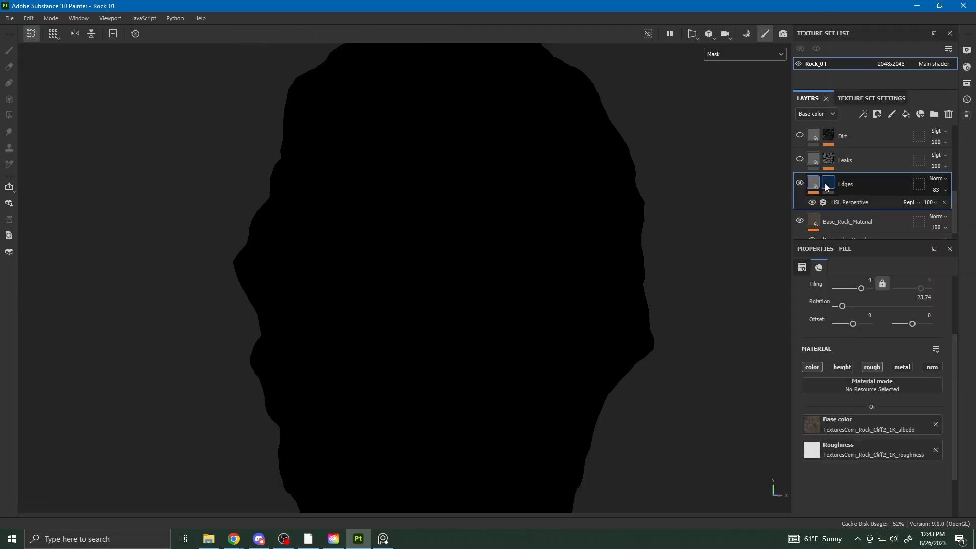
pyautogui.click(816, 183)
pyautogui.click(830, 185)
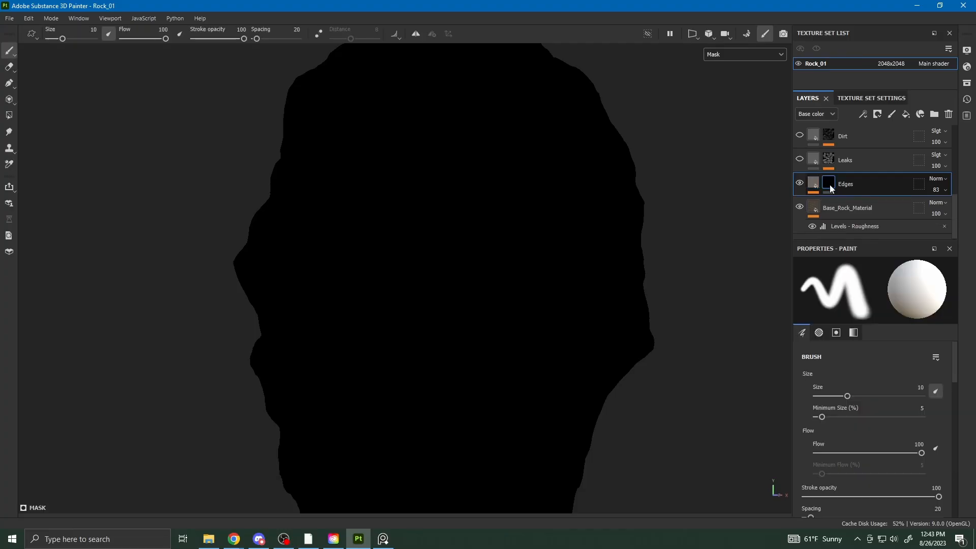
# - Paint a white zigzag across the rock in a new paint effect on the Edges mask and examine it in Material view
pyautogui.rightClick(830, 183)
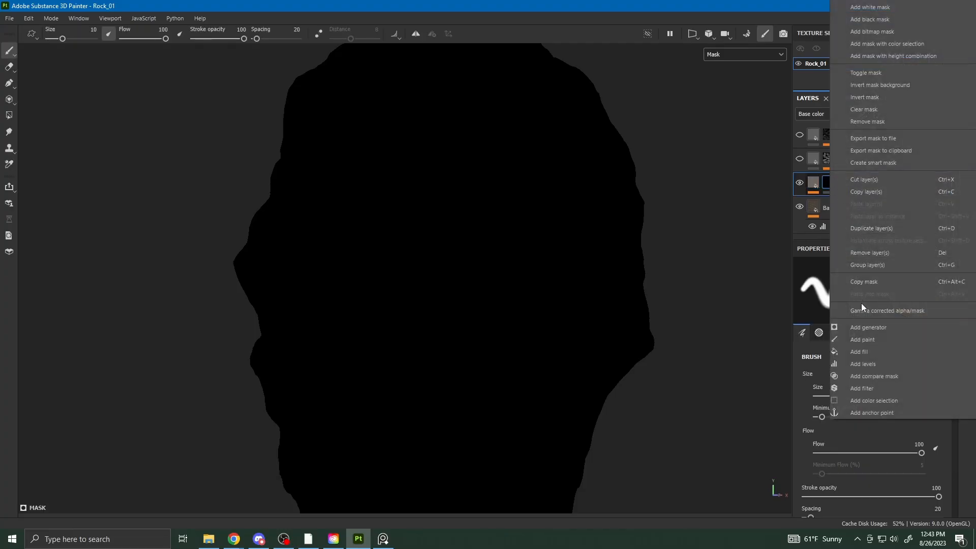
pyautogui.click(867, 339)
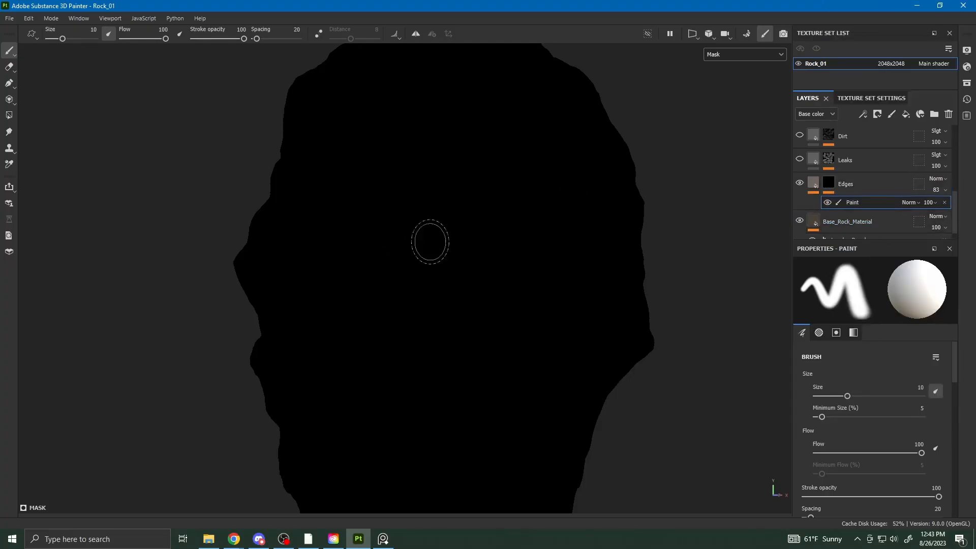
pyautogui.moveTo(570, 187)
pyautogui.mouseDown()
pyautogui.moveTo(464, 269)
pyautogui.moveTo(450, 475)
pyautogui.mouseUp()
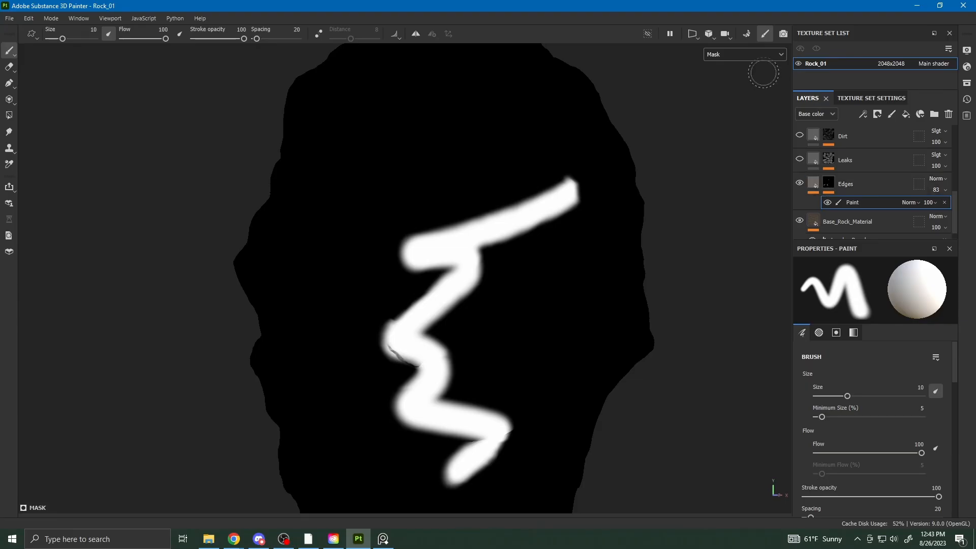
pyautogui.click(745, 54)
pyautogui.click(730, 76)
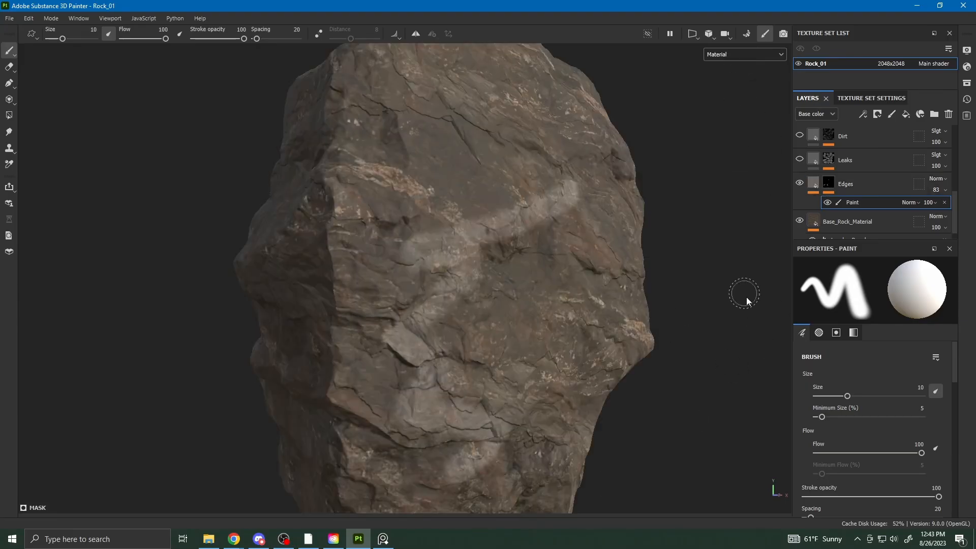
pyautogui.moveTo(719, 289)
pyautogui.keyDown('alt'); pyautogui.mouseDown()
pyautogui.moveTo(632, 266)
pyautogui.moveTo(701, 349)
pyautogui.moveTo(458, 224)
pyautogui.moveTo(693, 244)
pyautogui.moveTo(736, 355)
pyautogui.moveTo(636, 273)
pyautogui.moveTo(610, 264)
pyautogui.moveTo(670, 259)
pyautogui.mouseUp(); pyautogui.keyUp('alt')
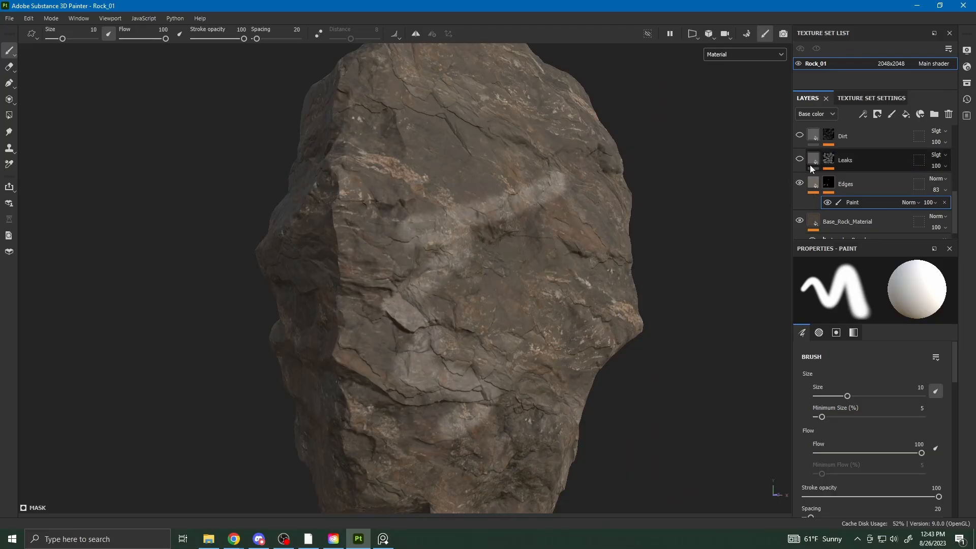
# - Try removing the Edges layer's mask, then undo the removal and reselect the mask
pyautogui.rightClick(829, 184)
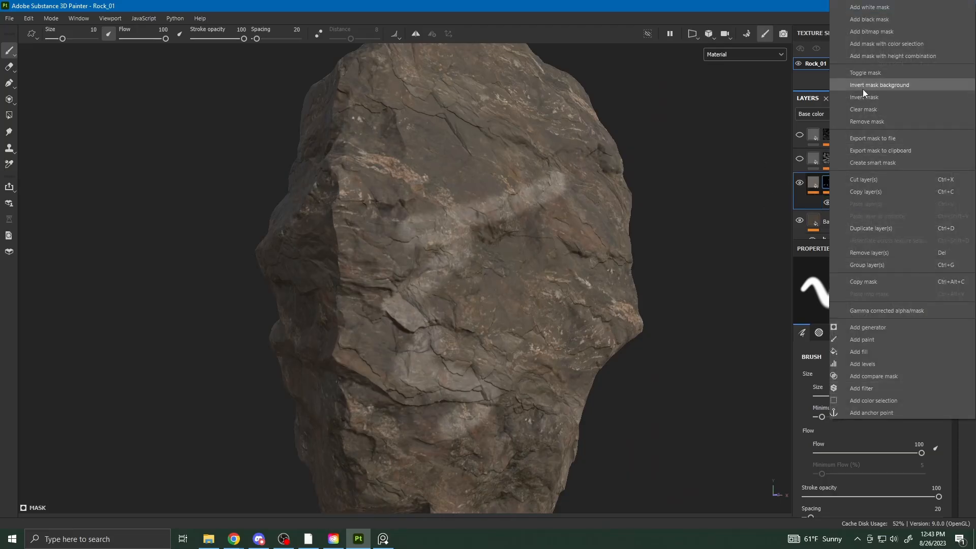
pyautogui.click(868, 125)
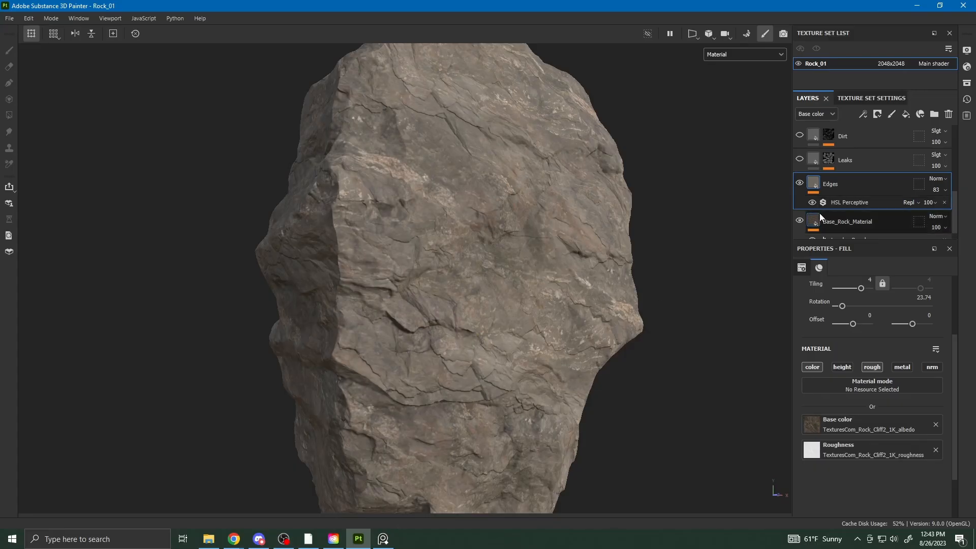
pyautogui.hotkey('ctrl', 'z')
pyautogui.click(828, 182)
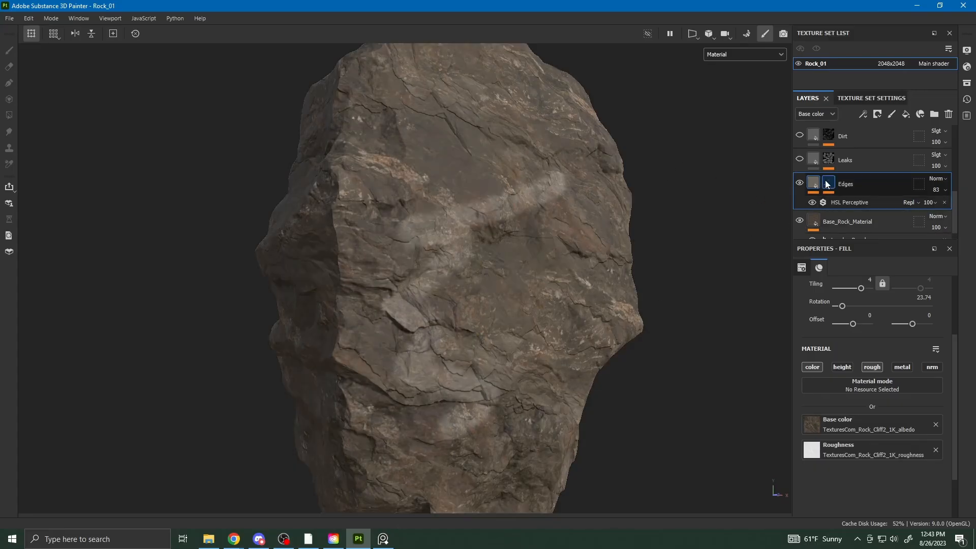
# - Invert the Edges layer's mask and compare the inverted zigzag in the Mask and Material views
pyautogui.rightClick(830, 185)
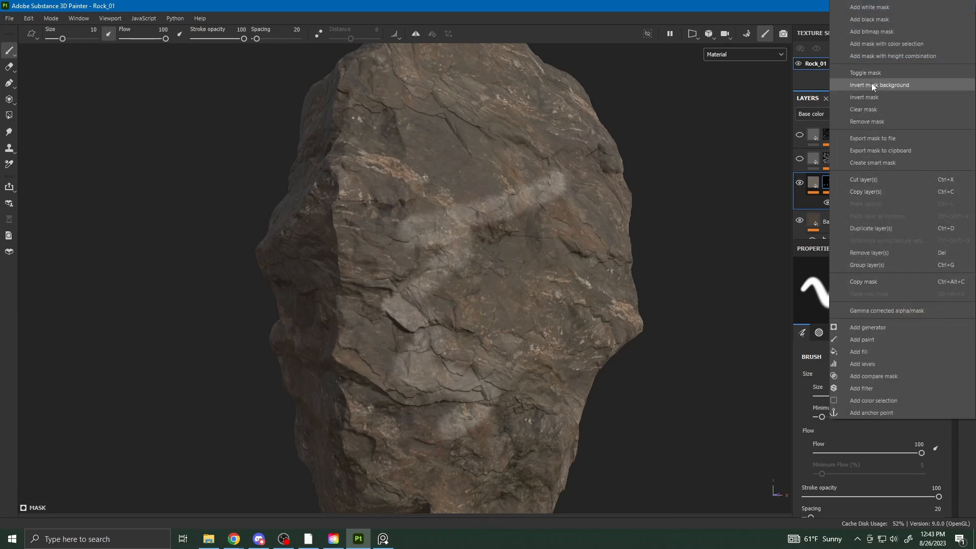
pyautogui.click(876, 96)
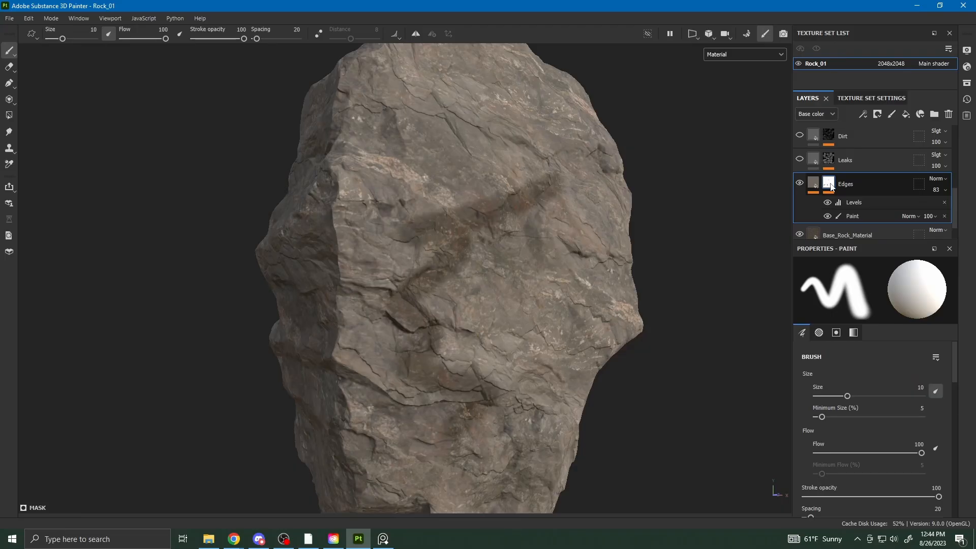
pyautogui.click(758, 55)
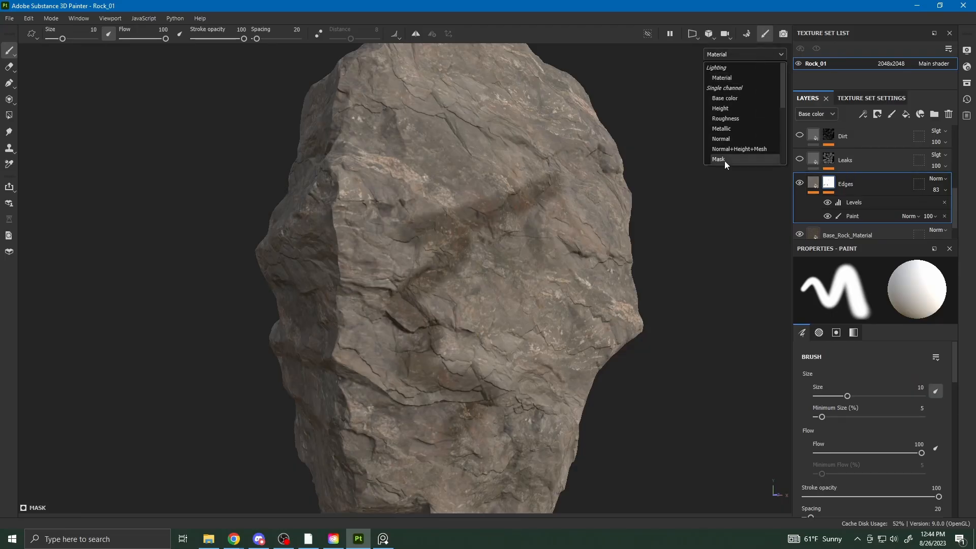
pyautogui.click(719, 159)
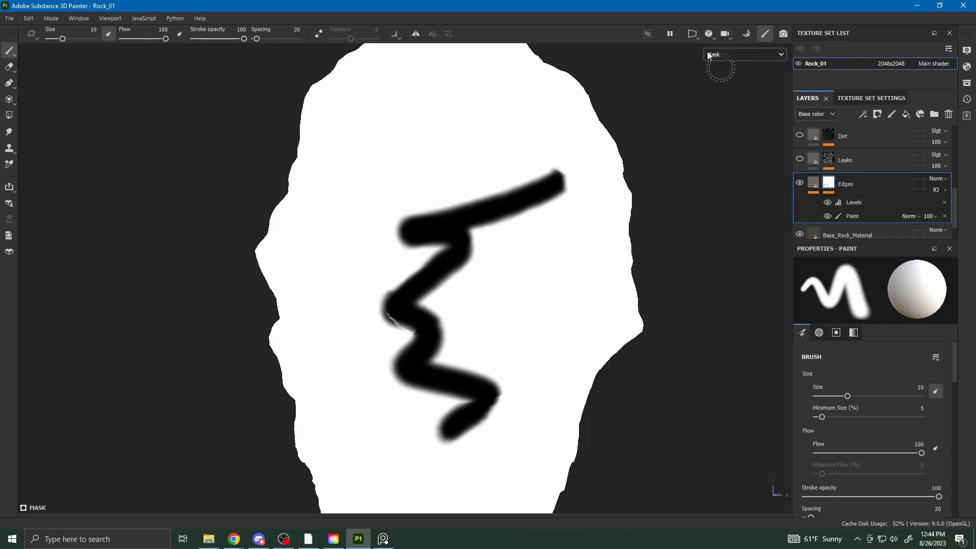
pyautogui.click(764, 53)
pyautogui.click(758, 80)
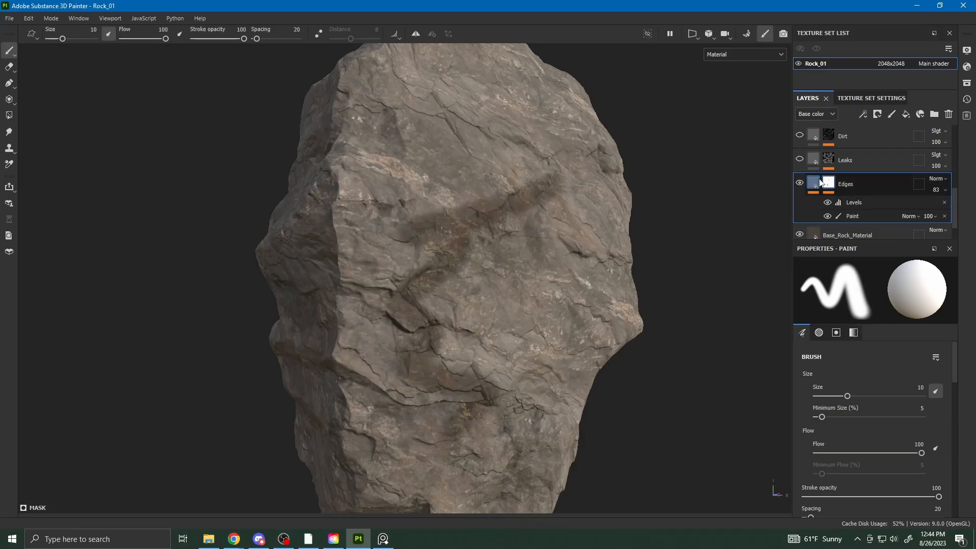
# - Replace the Edges layer's painted mask with a fresh black mask and keep it selected
pyautogui.rightClick(829, 185)
pyautogui.click(872, 22)
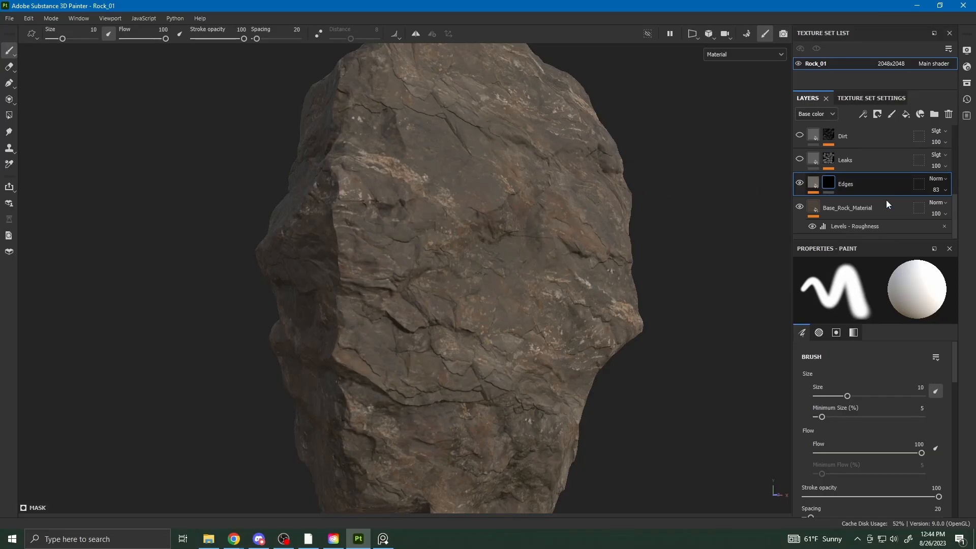
pyautogui.rightClick(828, 184)
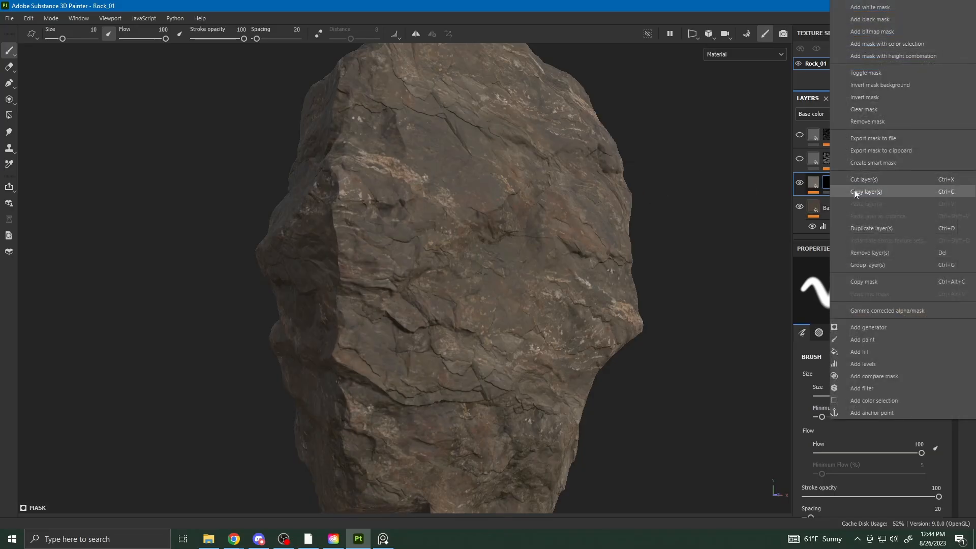
pyautogui.click(827, 182)
# - Add a generator to the Edges layer's black mask and choose Curvature as its type
pyautogui.rightClick(827, 182)
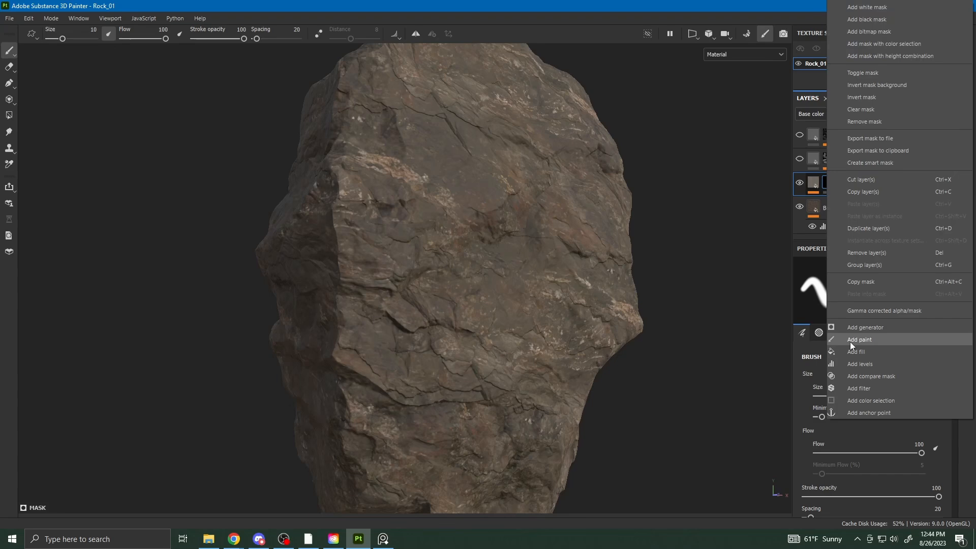
pyautogui.click(878, 330)
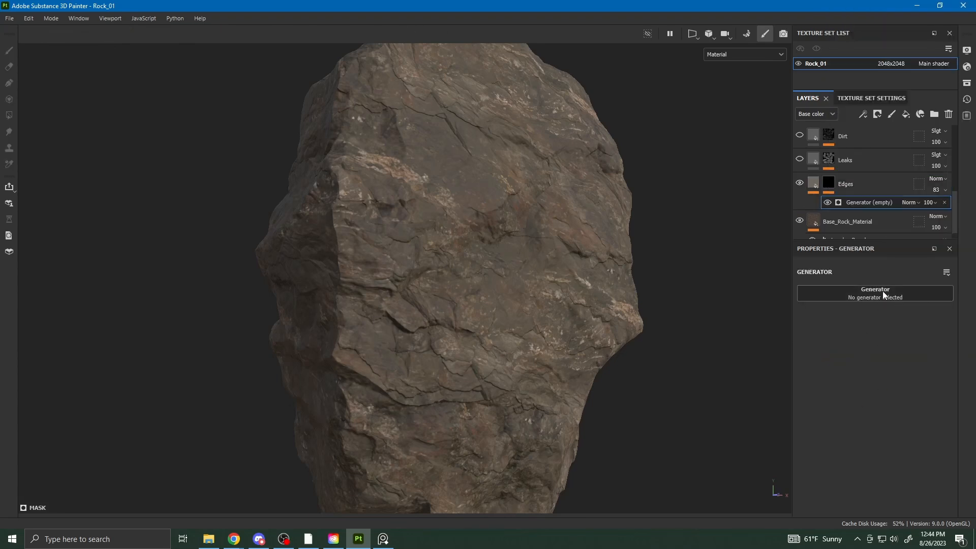
pyautogui.click(880, 292)
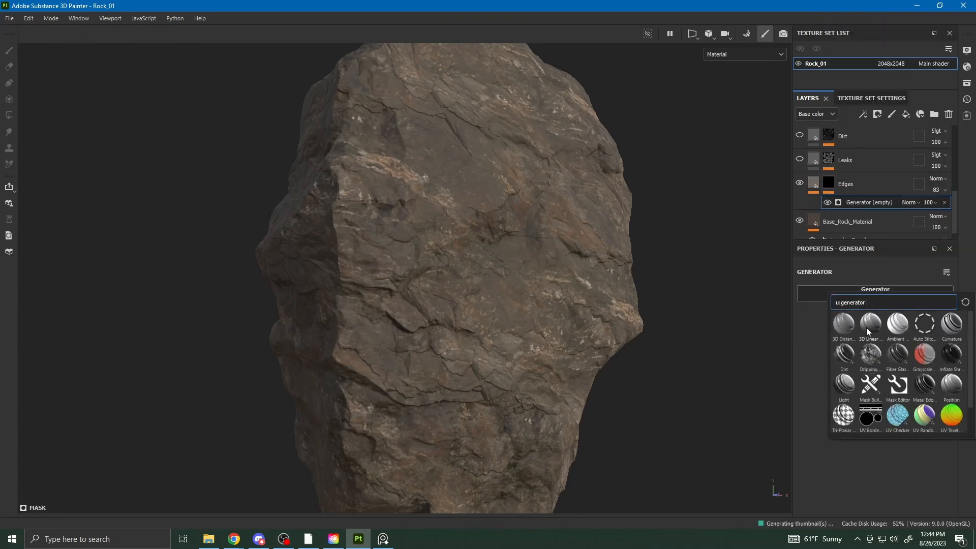
pyautogui.moveTo(867, 328)
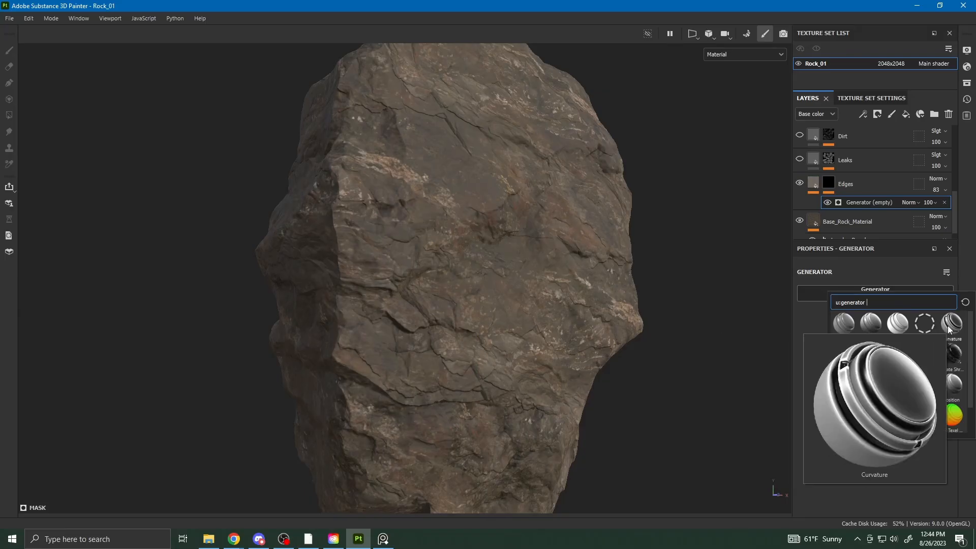
pyautogui.click(864, 272)
pyautogui.click(870, 293)
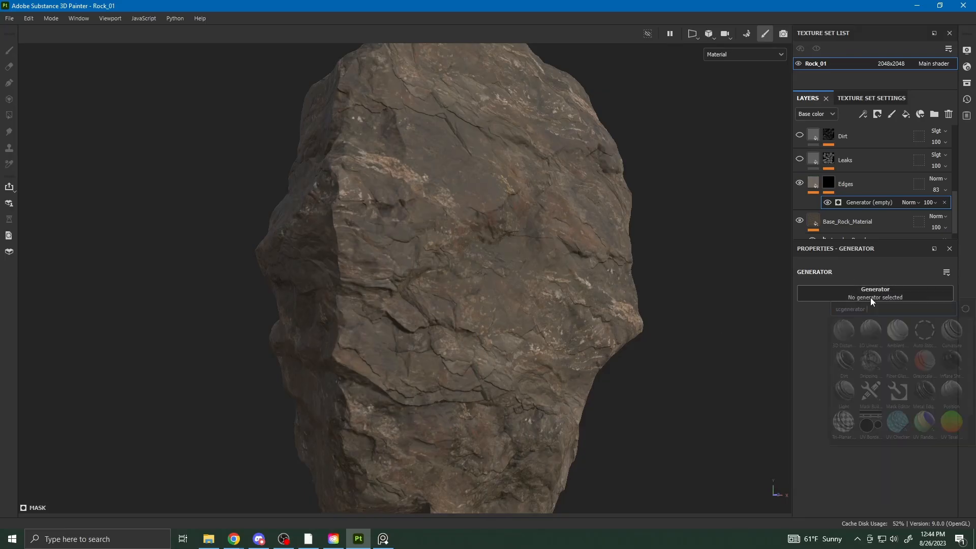
pyautogui.click(955, 332)
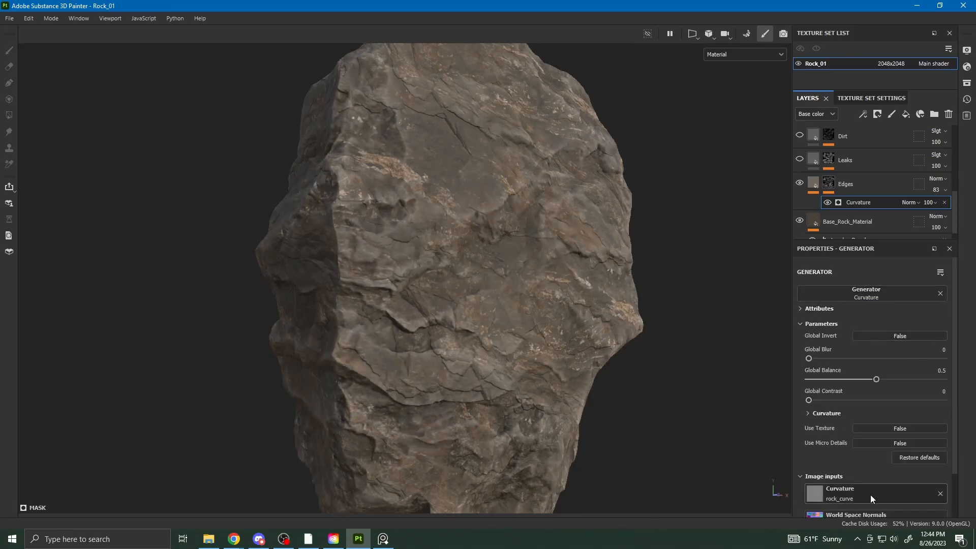
# - Expand the generator's Curvature settings and display the Edges mask in the 3D view's Mask channel
pyautogui.scroll(-1, 870, 495)
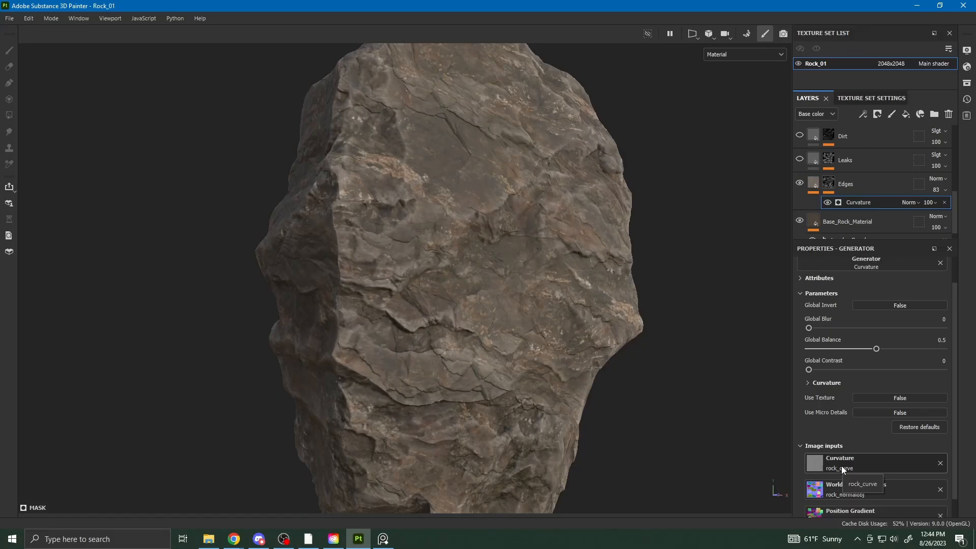
pyautogui.click(825, 384)
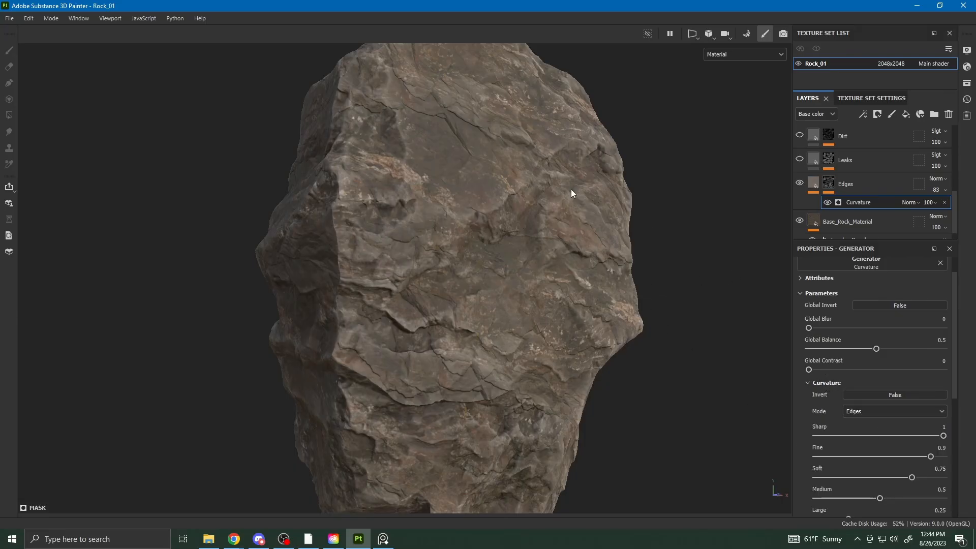
pyautogui.click(753, 54)
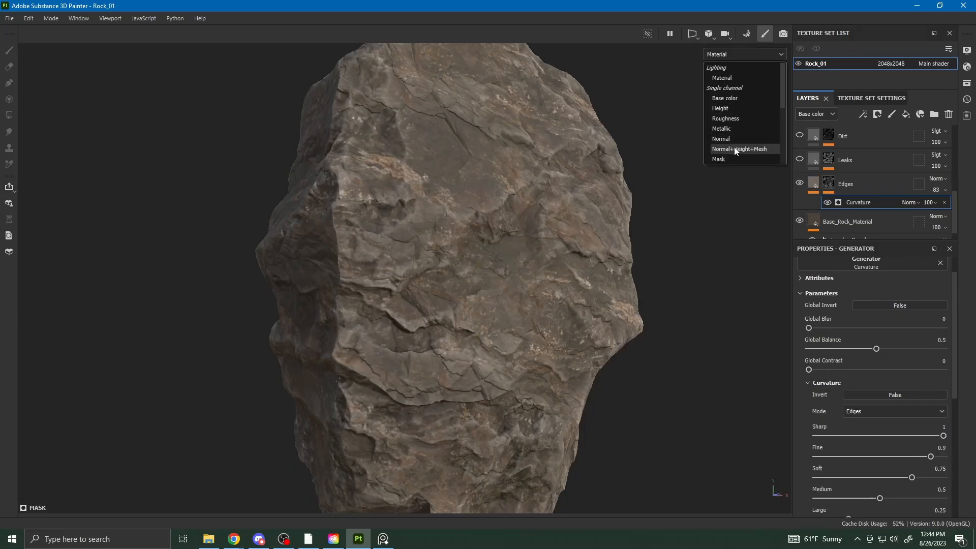
pyautogui.click(751, 159)
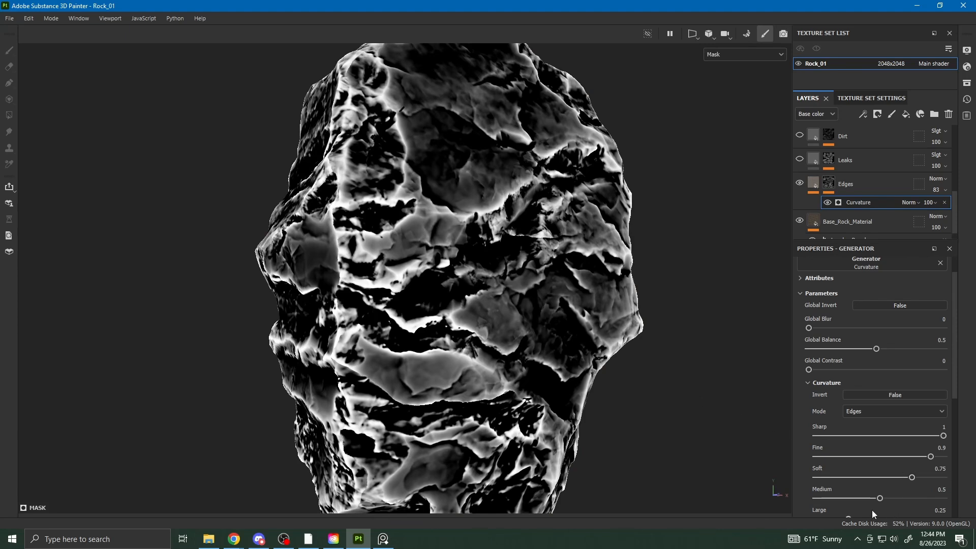
# - Lower the Curvature generator's Global Balance to 0.21
pyautogui.scroll(2, 891, 489)
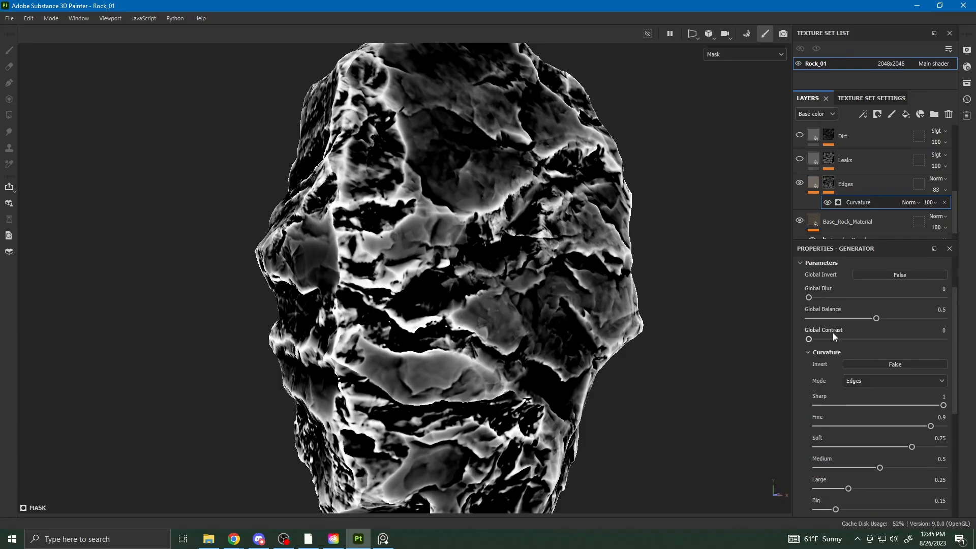
pyautogui.click(807, 416)
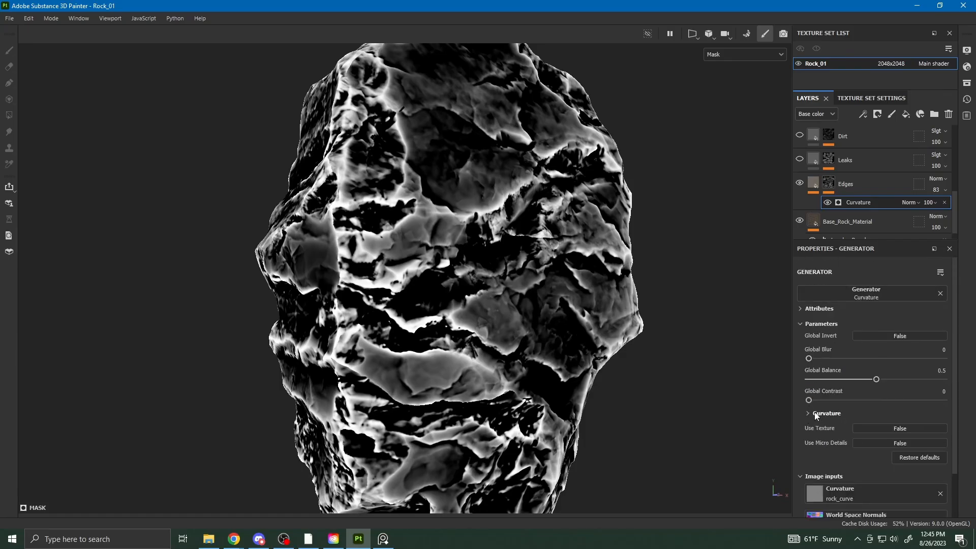
pyautogui.moveTo(878, 381)
pyautogui.mouseDown()
pyautogui.moveTo(914, 380)
pyautogui.moveTo(868, 386)
pyautogui.moveTo(919, 389)
pyautogui.moveTo(824, 400)
pyautogui.moveTo(923, 400)
pyautogui.moveTo(794, 400)
pyautogui.mouseUp()
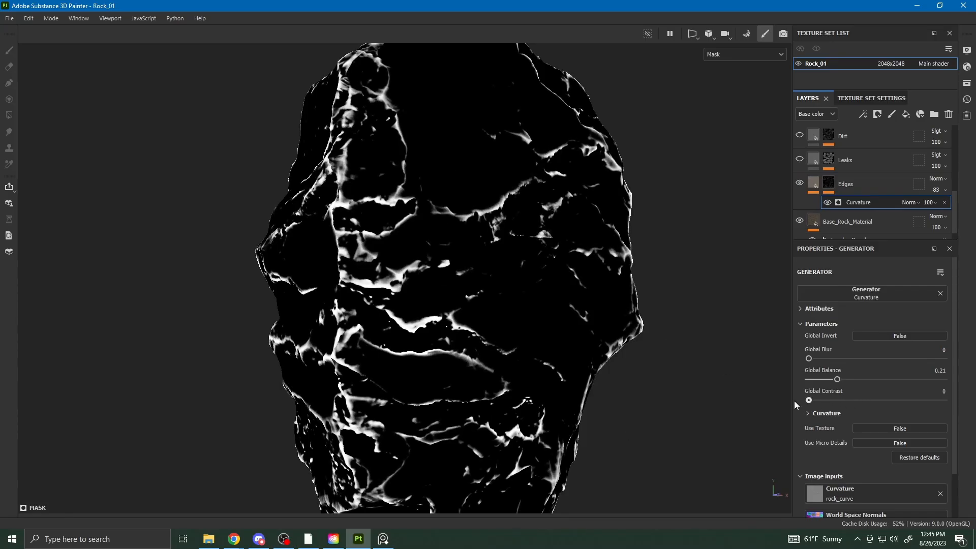
# - Reopen the generator's Curvature settings and raise Global Balance to 0.49
pyautogui.click(822, 414)
pyautogui.scroll(-3, 832, 448)
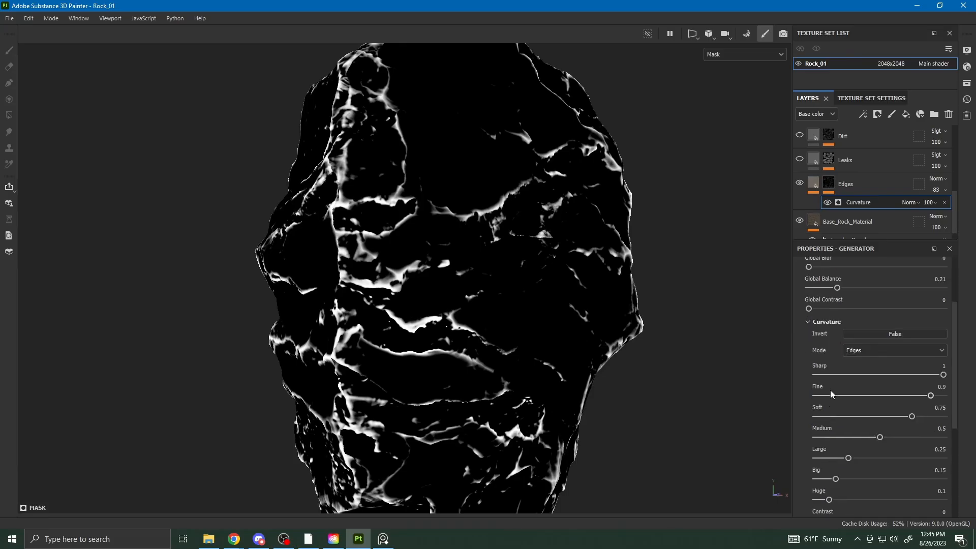
pyautogui.scroll(-2, 838, 417)
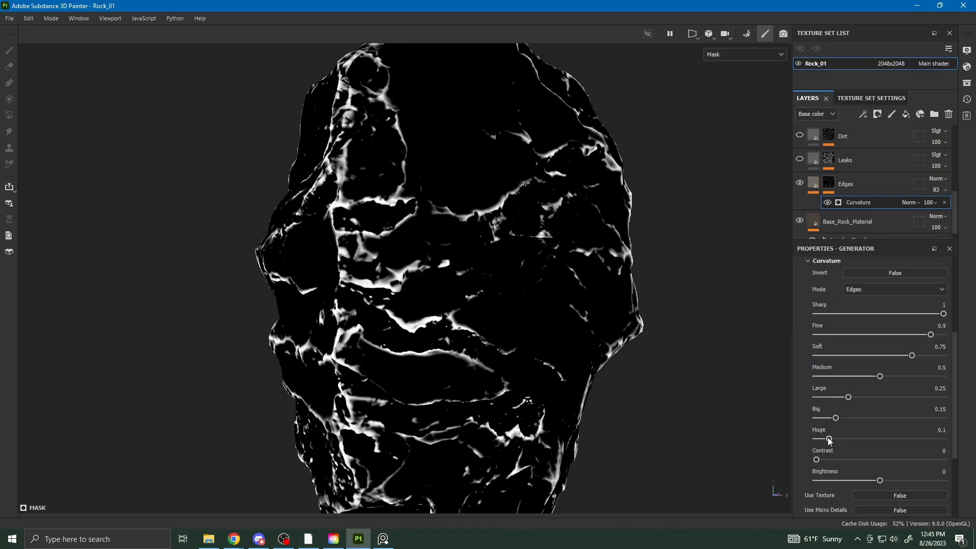
pyautogui.scroll(3, 838, 377)
pyautogui.moveTo(840, 318); pyautogui.dragTo(874, 318)
pyautogui.scroll(-1, 853, 468)
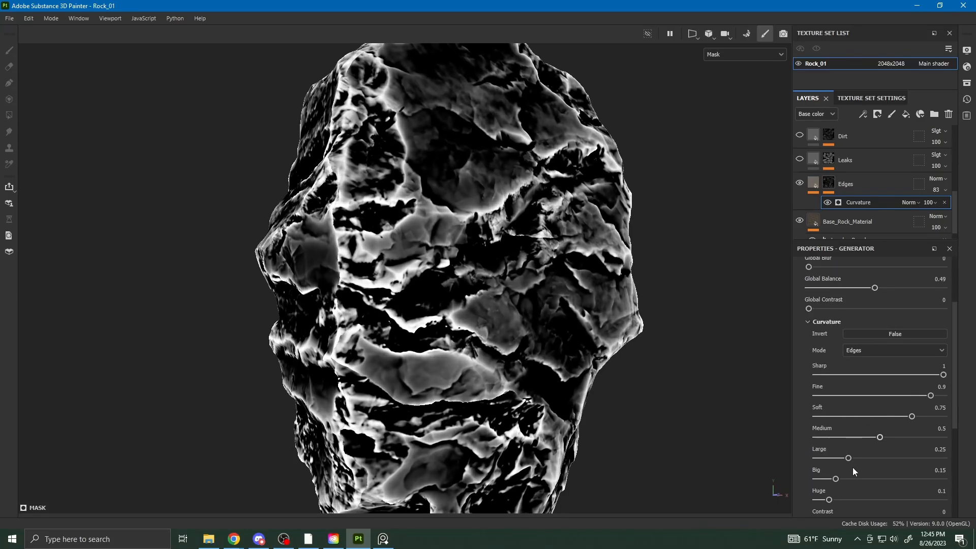
# - Set the generator's Huge, Big, Large, Medium and Soft curvature values to 0 and Fine to 0.38
pyautogui.scroll(-1, 852, 471)
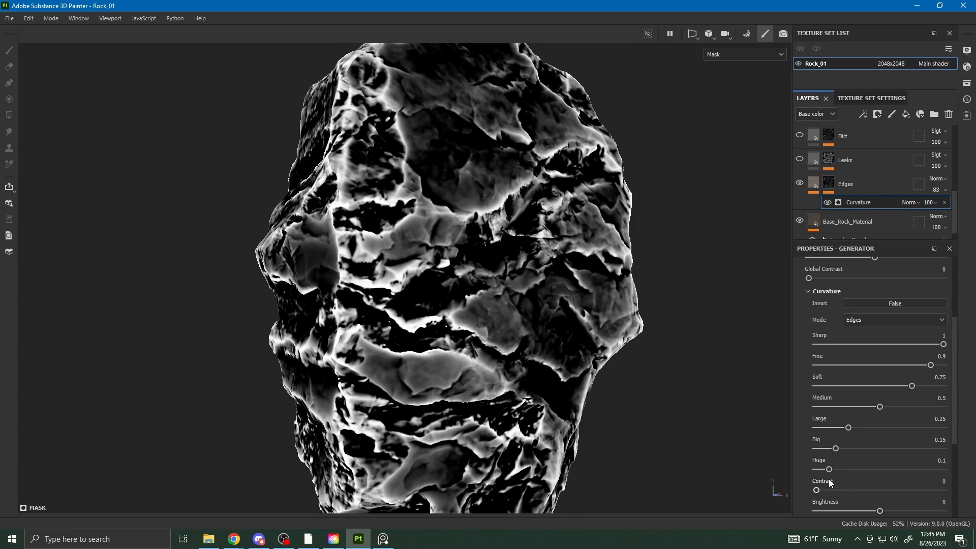
pyautogui.moveTo(826, 469); pyautogui.dragTo(816, 428)
pyautogui.moveTo(880, 406); pyautogui.dragTo(816, 407)
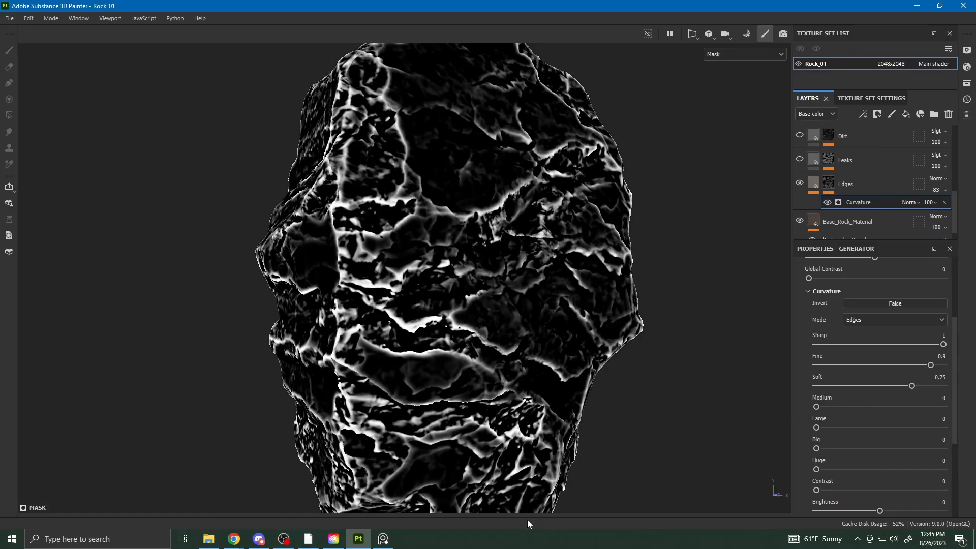
pyautogui.moveTo(913, 385); pyautogui.dragTo(816, 386)
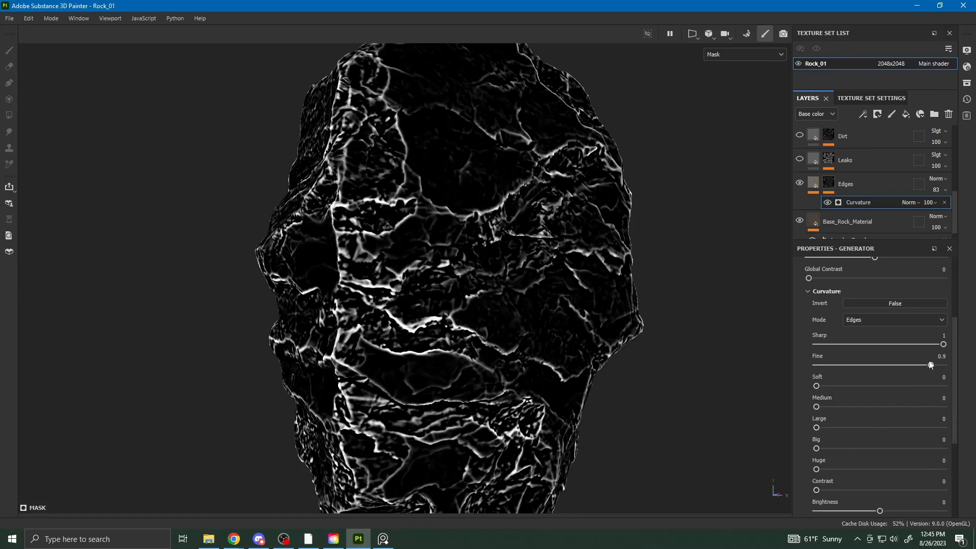
pyautogui.moveTo(931, 365); pyautogui.dragTo(866, 367)
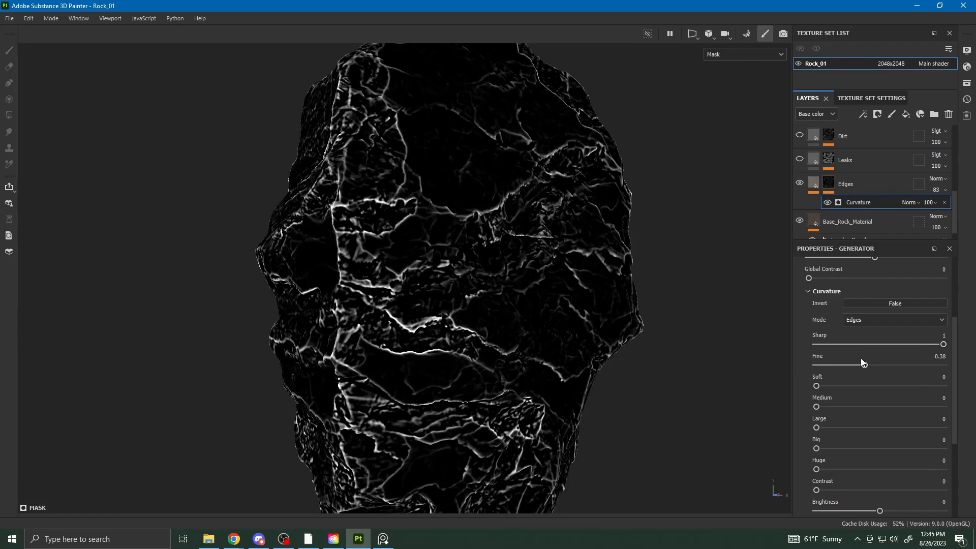
# - Set the Curvature generator's Fine value to 0.25 and inspect the rock in the Material view
pyautogui.moveTo(864, 365); pyautogui.dragTo(851, 366)
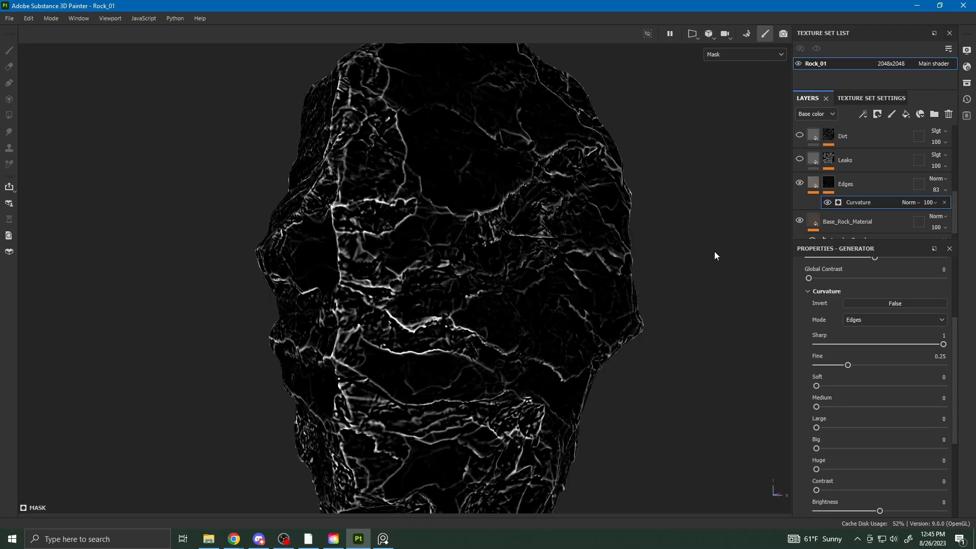
pyautogui.click(734, 54)
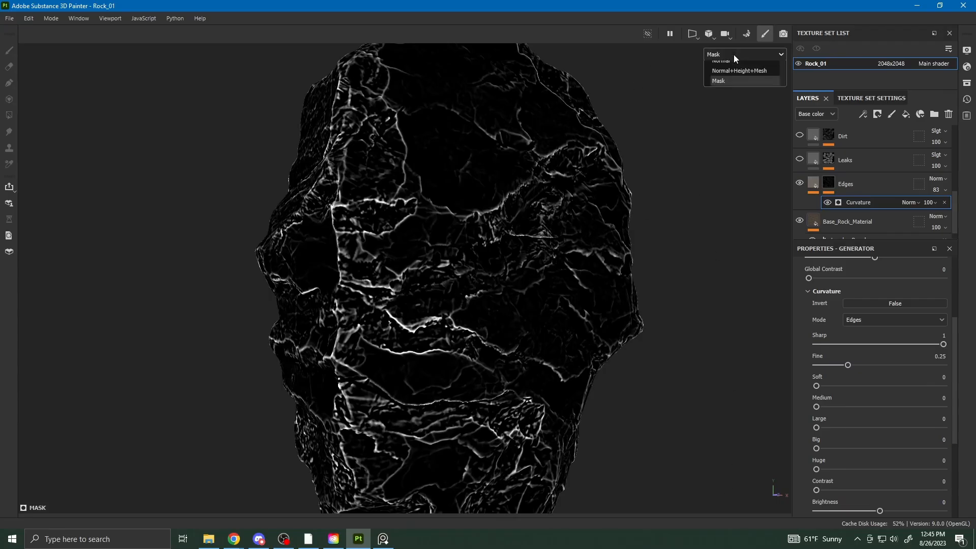
pyautogui.click(730, 72)
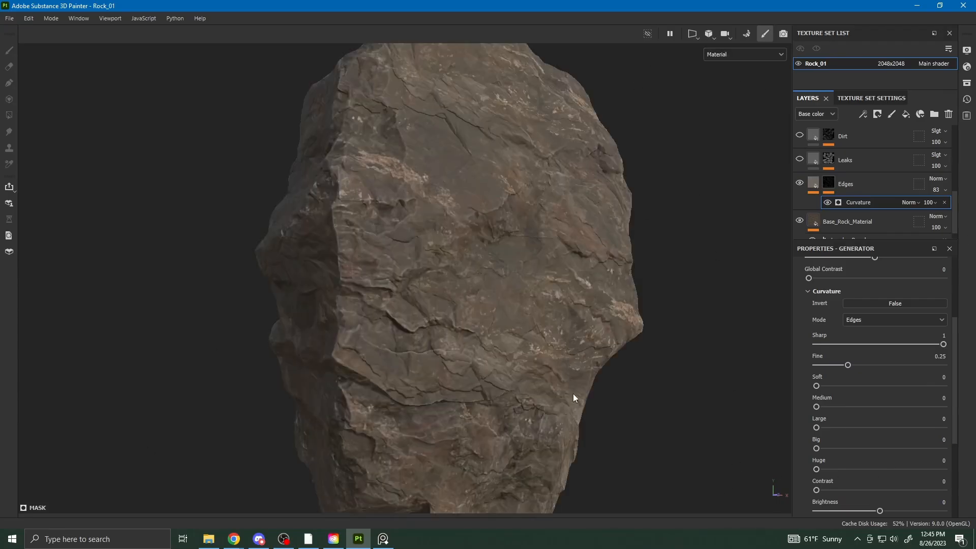
pyautogui.keyDown('alt'); pyautogui.moveTo(722, 351); pyautogui.dragTo(569, 305); pyautogui.keyUp('alt')
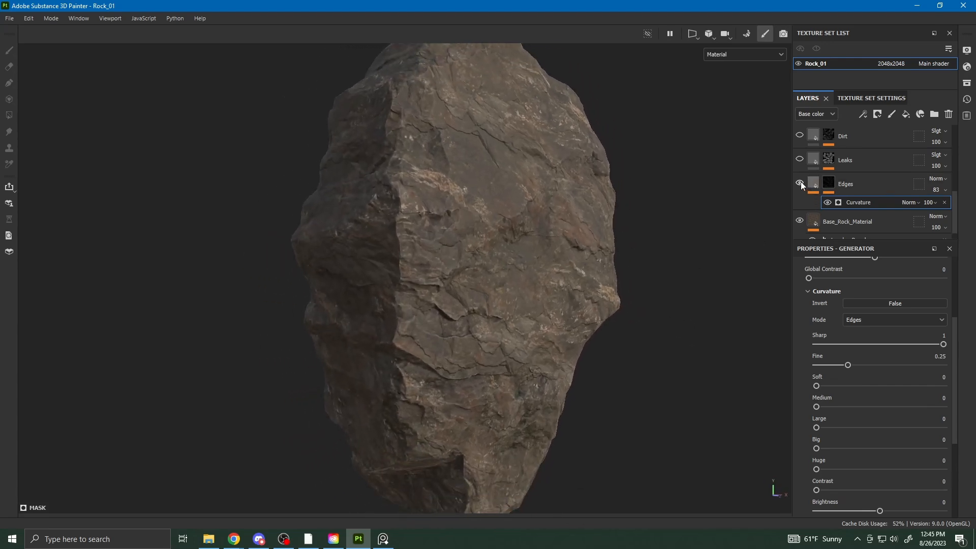
pyautogui.keyDown('alt'); pyautogui.moveTo(646, 350); pyautogui.dragTo(606, 349); pyautogui.keyUp('alt')
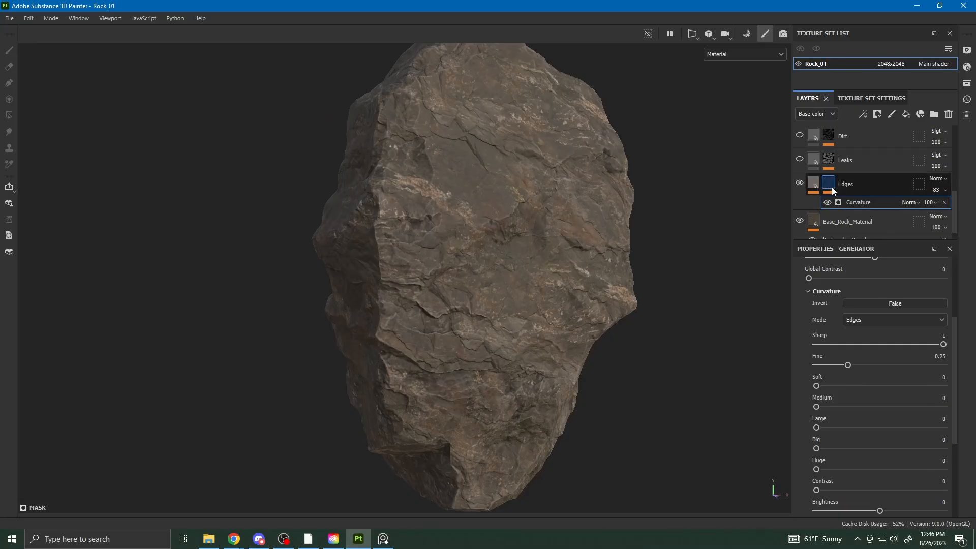
# - Make the Leaks layer visible and inspect its effect on the rock from several angles
pyautogui.click(800, 158)
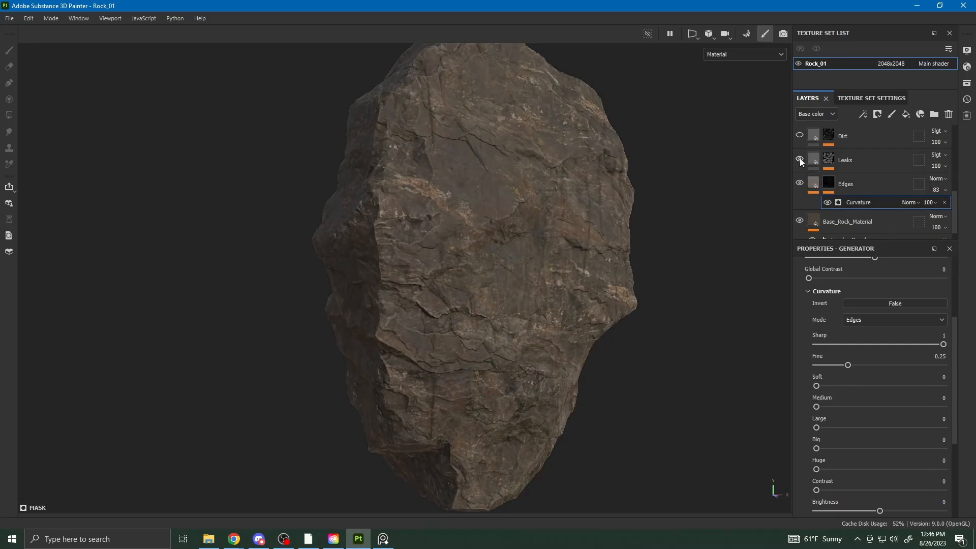
pyautogui.keyDown('alt'); pyautogui.moveTo(612, 291); pyautogui.dragTo(586, 297); pyautogui.keyUp('alt')
pyautogui.keyDown('alt'); pyautogui.moveTo(593, 296); pyautogui.dragTo(584, 313, button='middle'); pyautogui.keyUp('alt')
pyautogui.keyDown('alt'); pyautogui.moveTo(584, 317); pyautogui.dragTo(524, 283); pyautogui.keyUp('alt')
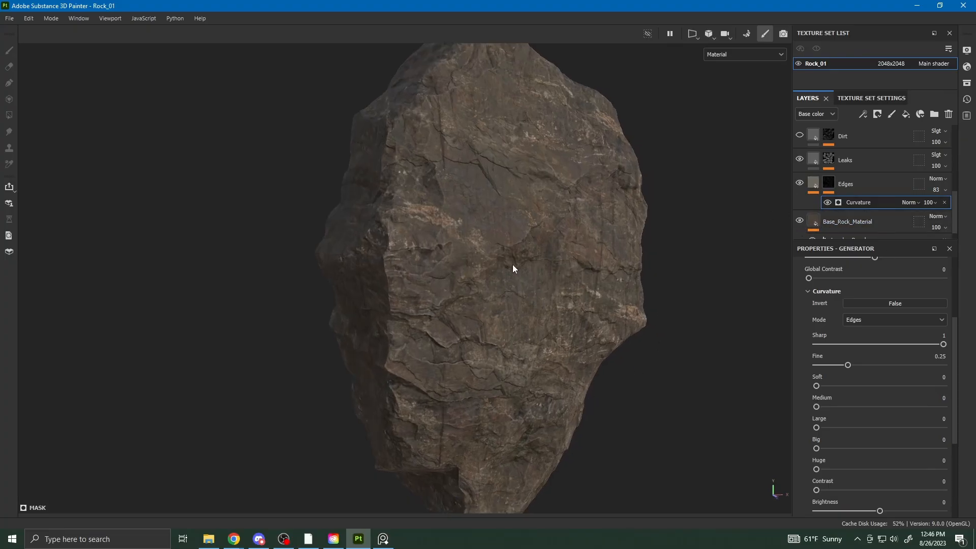
pyautogui.keyDown('alt'); pyautogui.moveTo(513, 268); pyautogui.dragTo(543, 266); pyautogui.keyUp('alt')
pyautogui.keyDown('alt'); pyautogui.moveTo(500, 293); pyautogui.dragTo(479, 305); pyautogui.keyUp('alt')
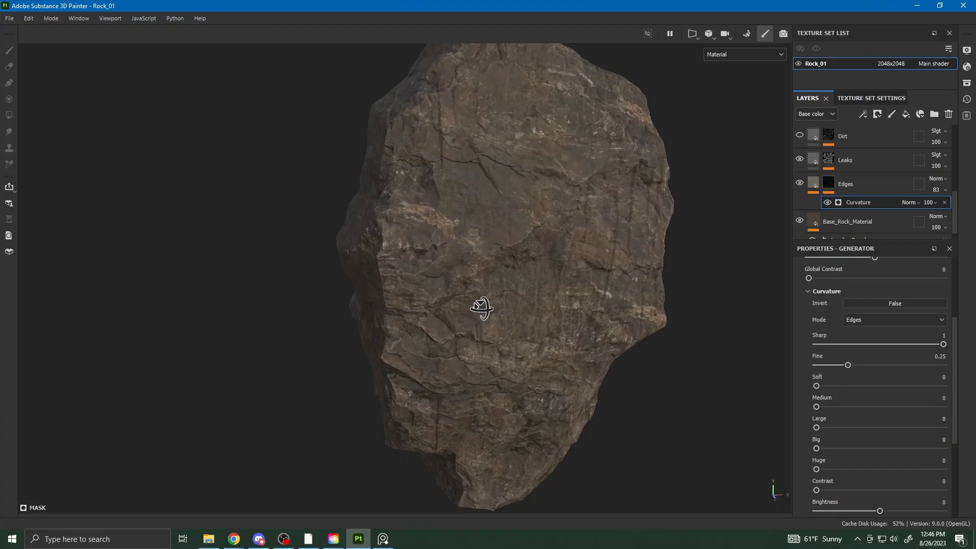
# - Review the Edges layer's HSL Perceptive filter and Curvature generator, and display the layer's mask in the 3D view
pyautogui.click(814, 184)
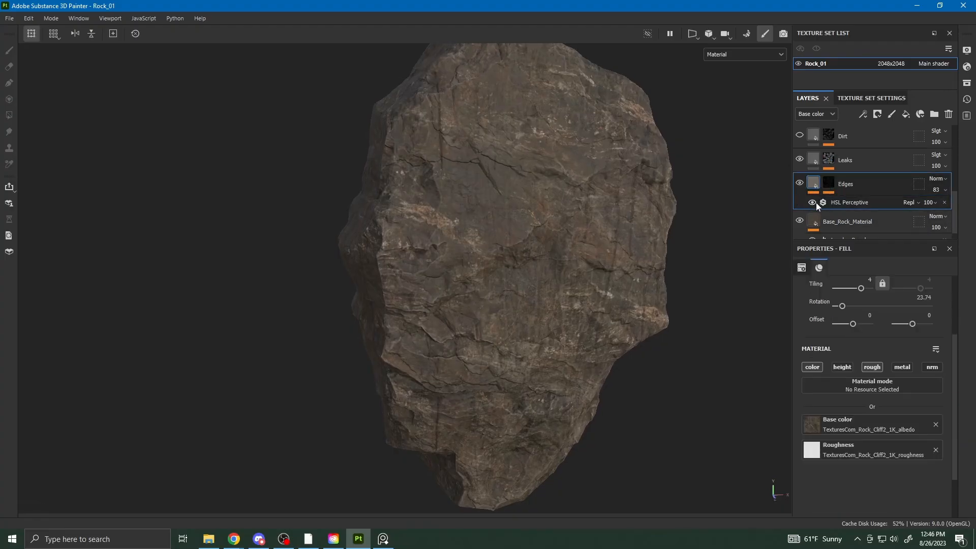
pyautogui.click(852, 202)
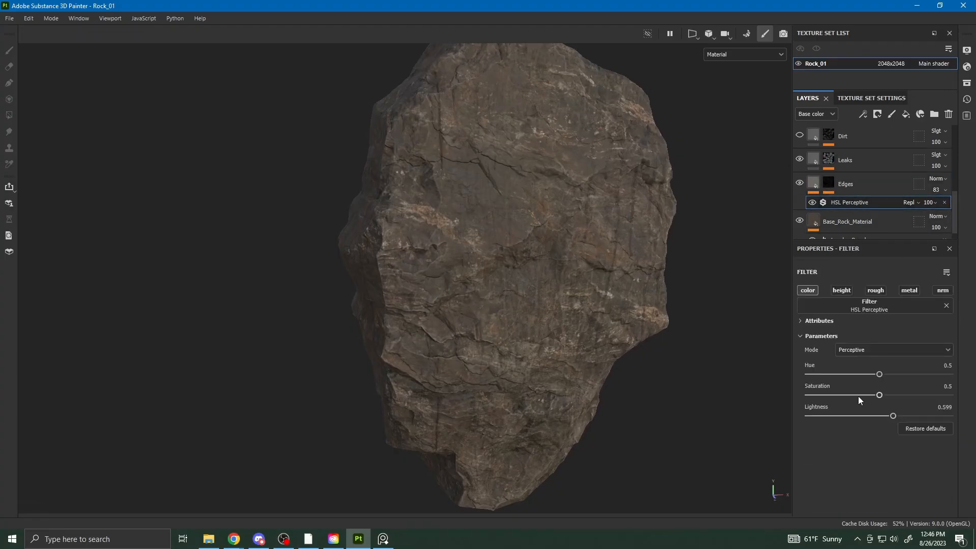
pyautogui.click(831, 182)
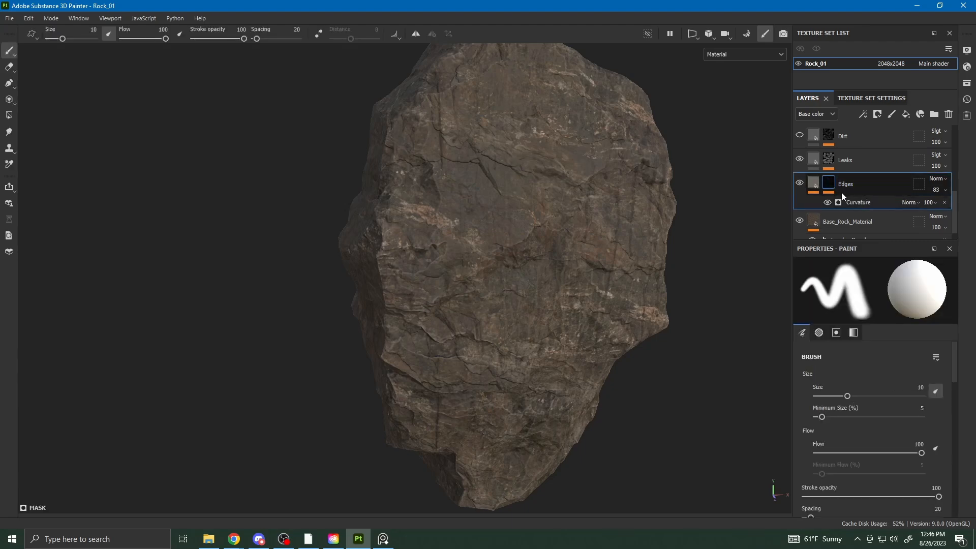
pyautogui.click(859, 203)
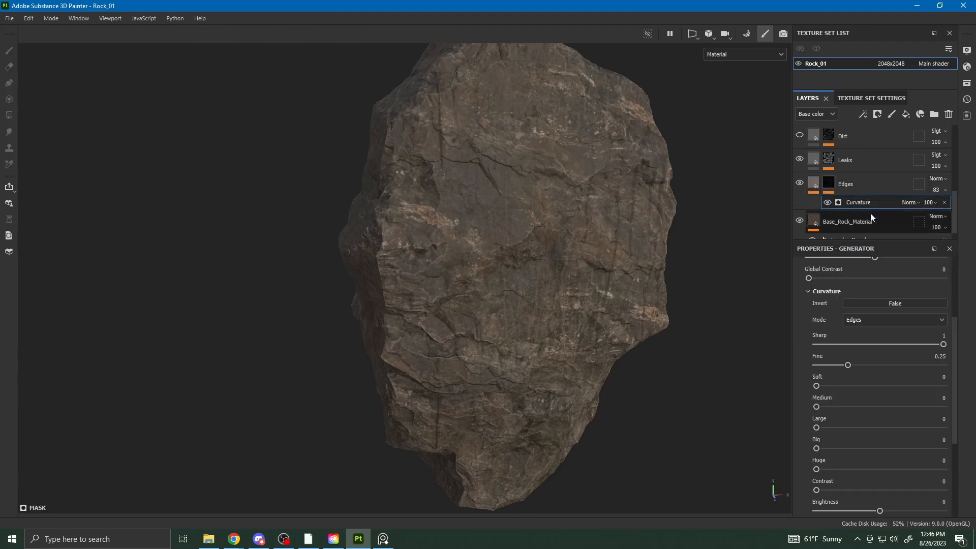
pyautogui.rightClick(832, 184)
pyautogui.click(724, 51)
pyautogui.click(734, 121)
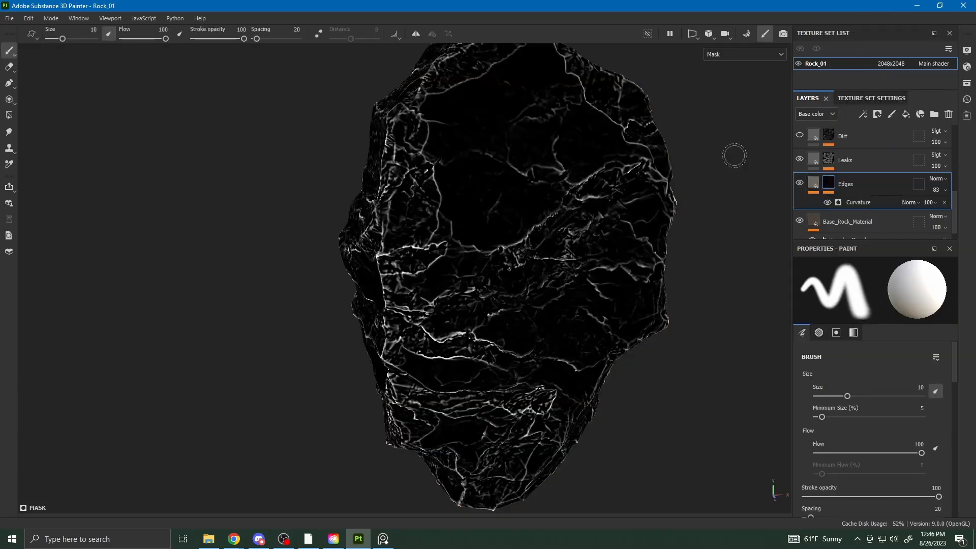
# - Hide the Edges layer and check the Leaks mask on the rock before returning the 3D view to Material
pyautogui.scroll(-1, 854, 214)
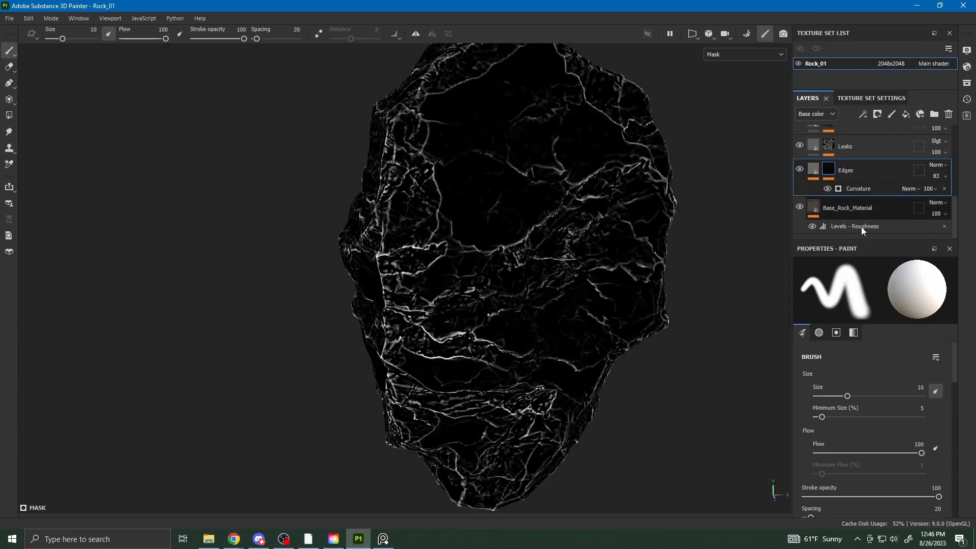
pyautogui.click(801, 169)
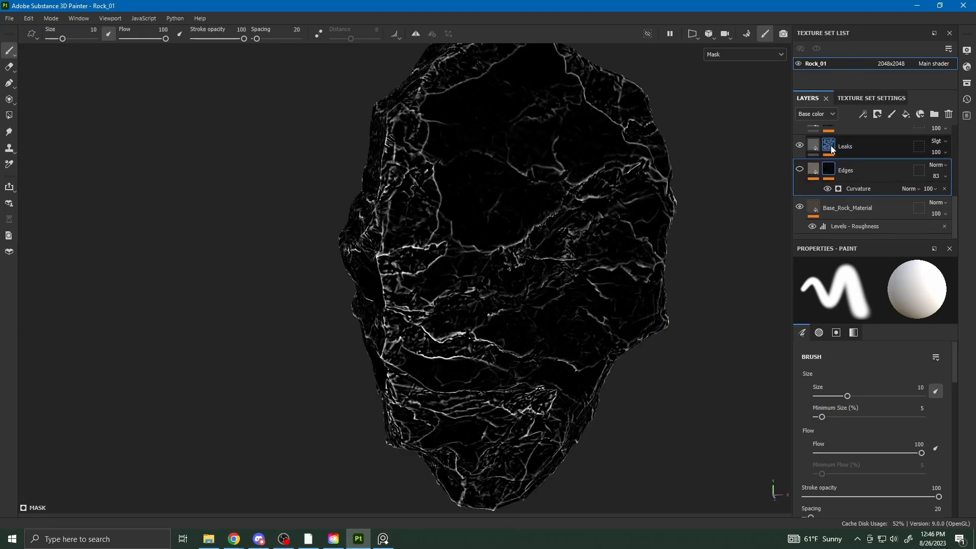
pyautogui.click(830, 145)
pyautogui.click(813, 145)
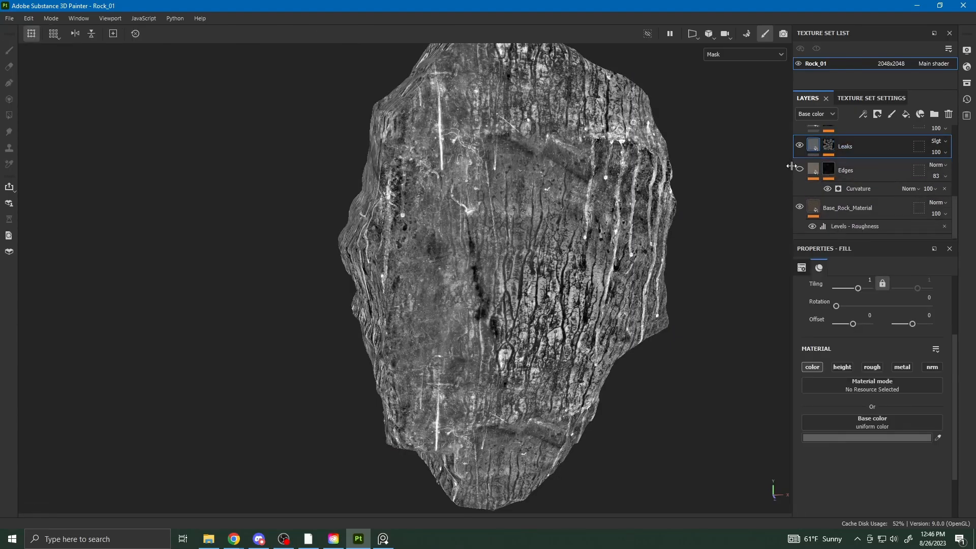
pyautogui.click(747, 55)
pyautogui.click(734, 75)
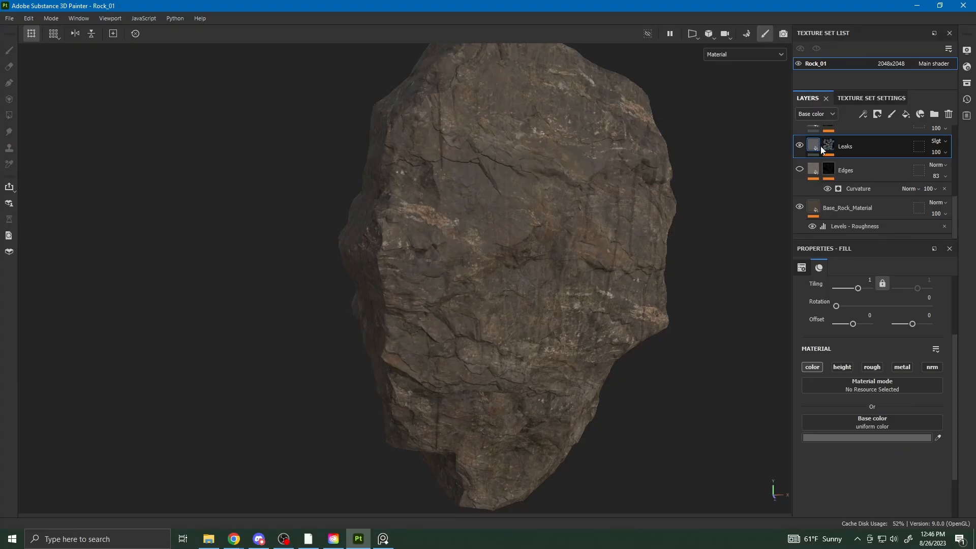
# - Try the Multiply and Divide blend modes on the Leaks layer and return it to Soft light
pyautogui.click(939, 147)
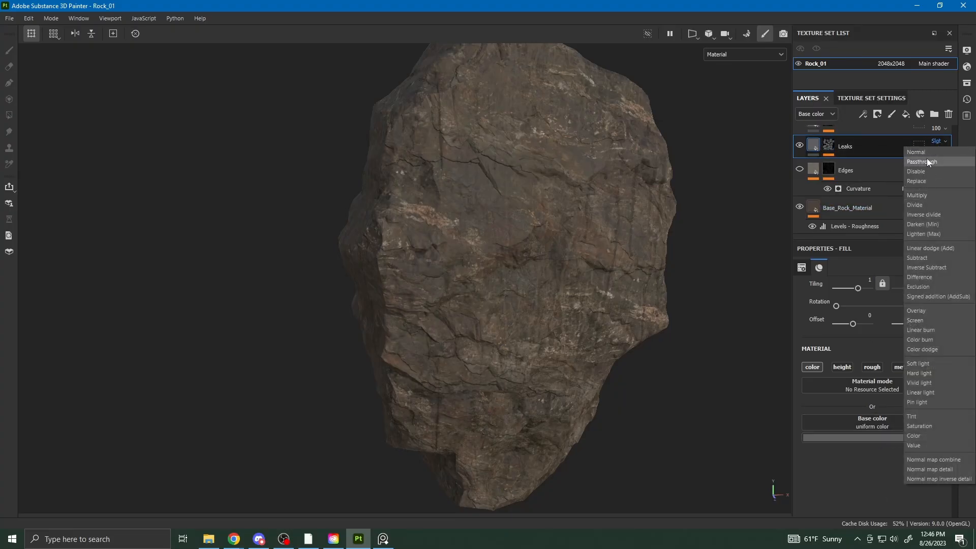
pyautogui.click(923, 195)
pyautogui.click(939, 142)
pyautogui.click(921, 205)
pyautogui.click(935, 141)
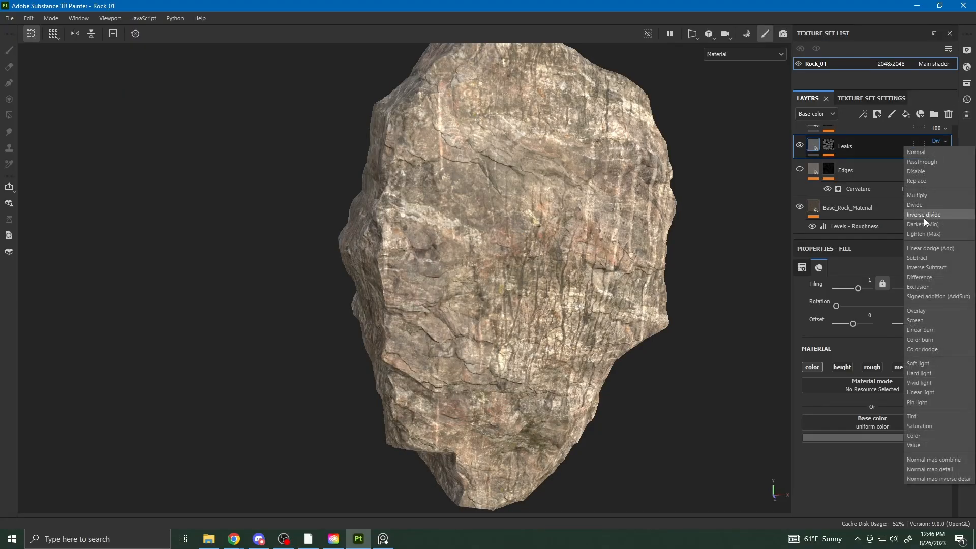
pyautogui.click(923, 197)
pyautogui.click(936, 140)
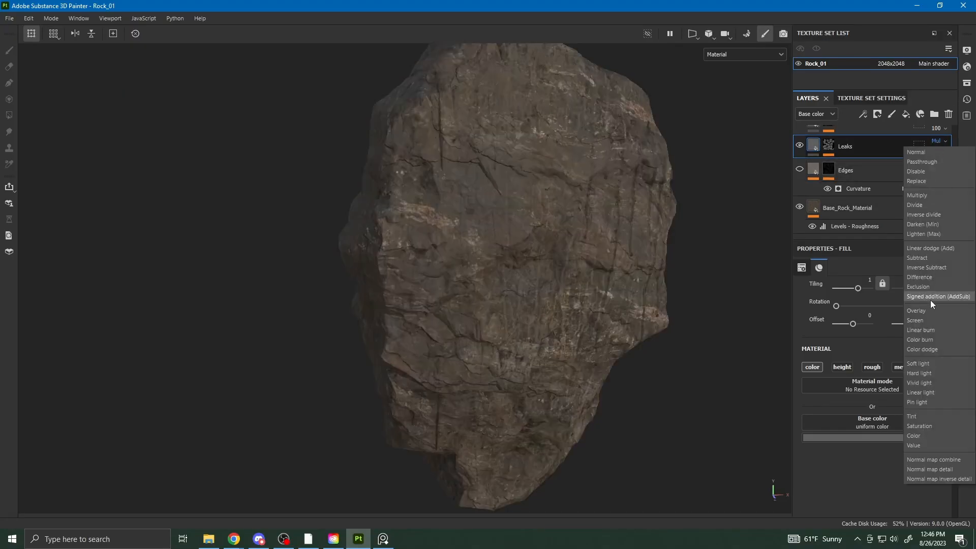
pyautogui.click(922, 363)
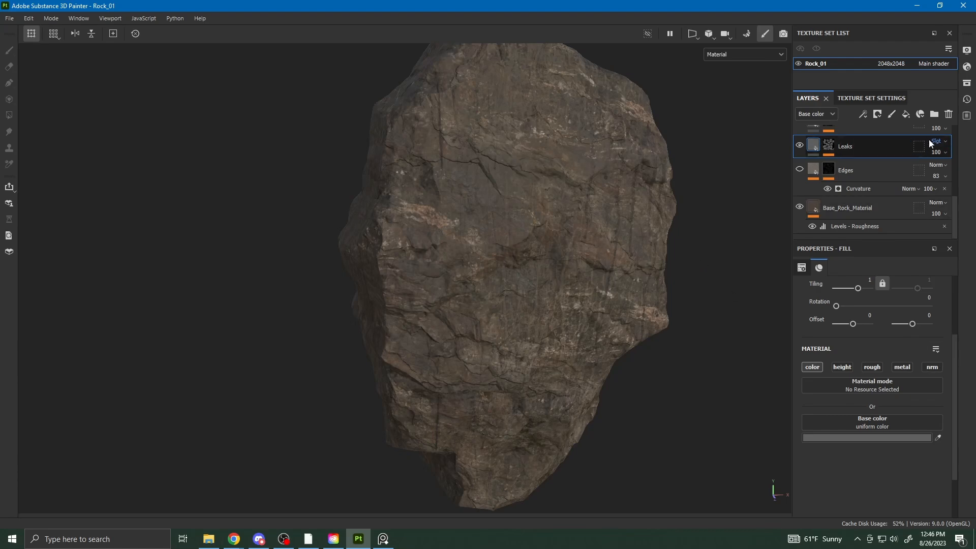
# - Open the Leaks mask's Grunge Leak Small fill settings and compare the rock in the Mask and Material views
pyautogui.click(830, 146)
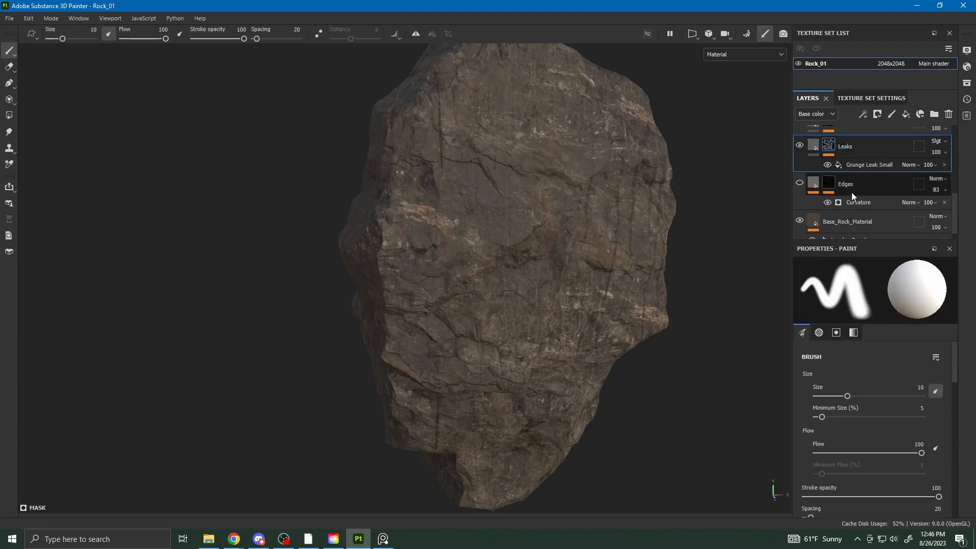
pyautogui.click(876, 168)
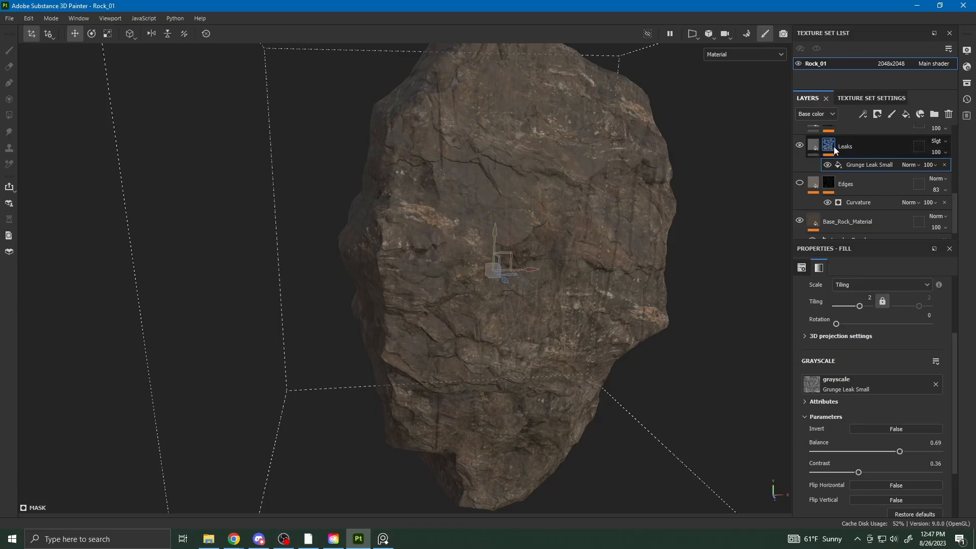
pyautogui.click(709, 56)
pyautogui.click(722, 157)
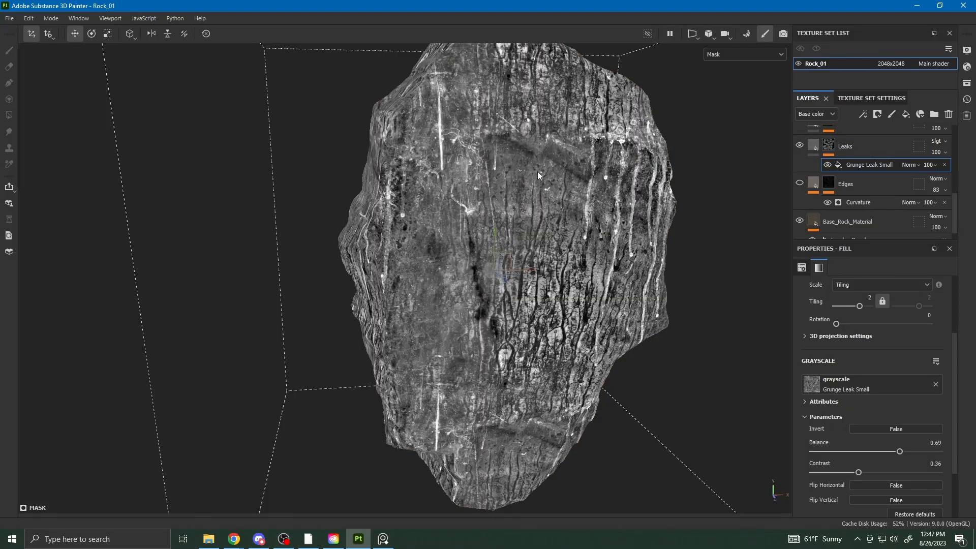
pyautogui.click(766, 55)
pyautogui.click(721, 71)
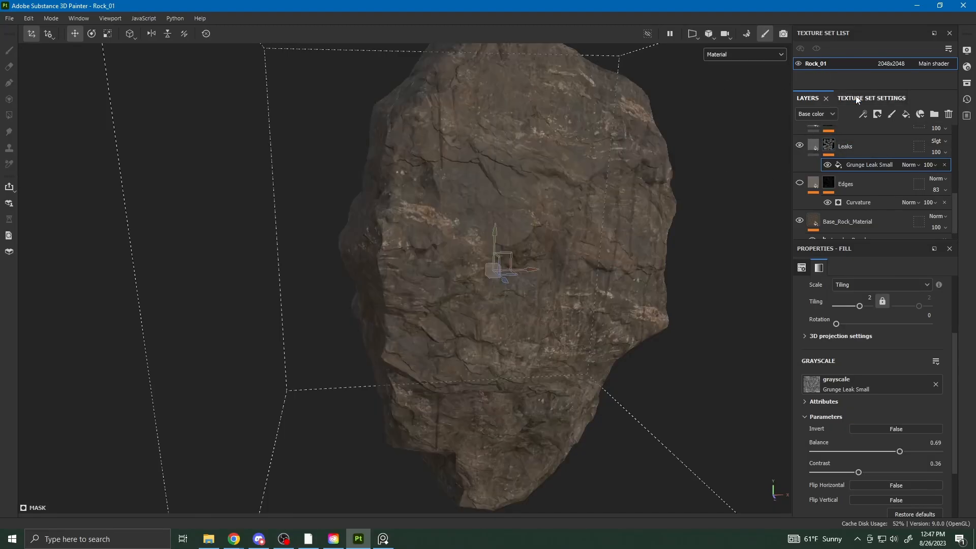
# - Select the Leaks mask, show the Assets library and enlarge it to display more rows of thumbnails
pyautogui.click(836, 148)
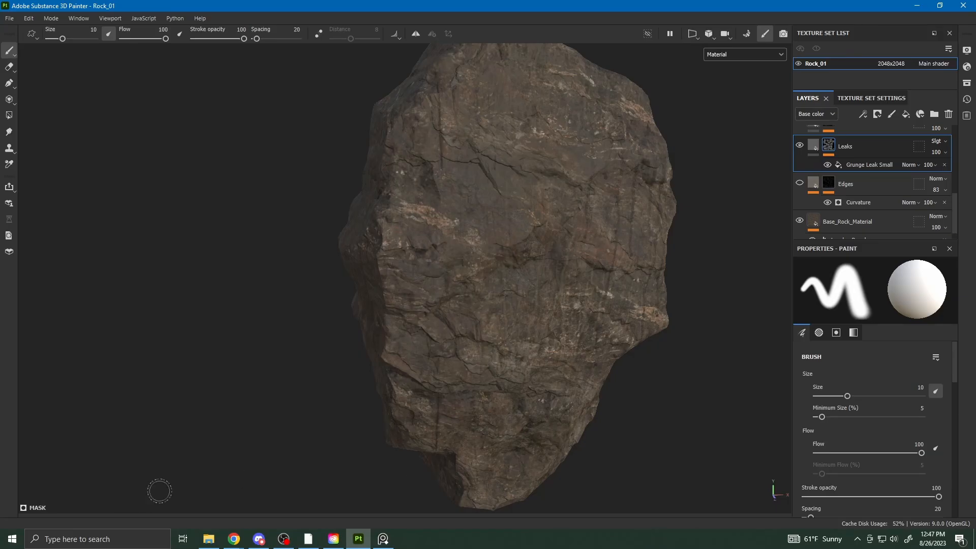
pyautogui.click(82, 19)
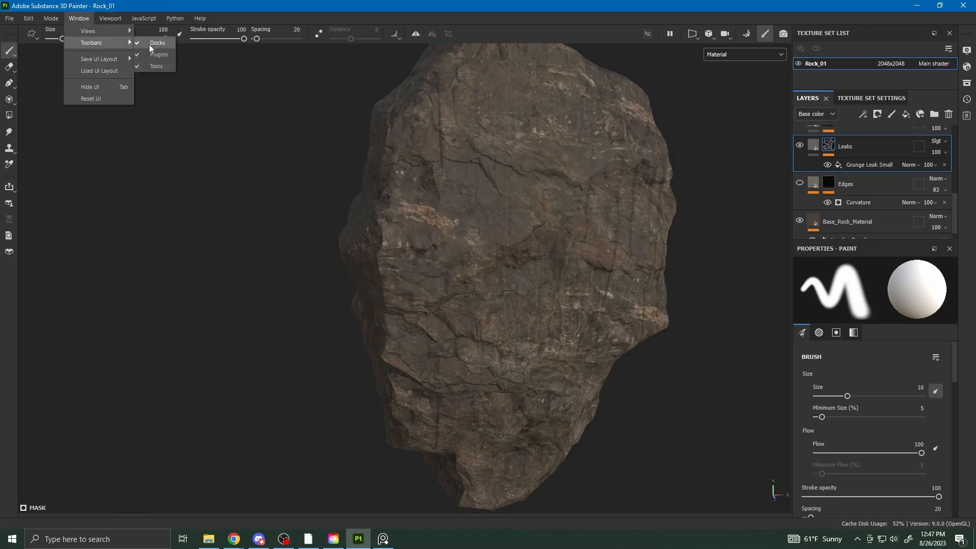
pyautogui.moveTo(116, 29)
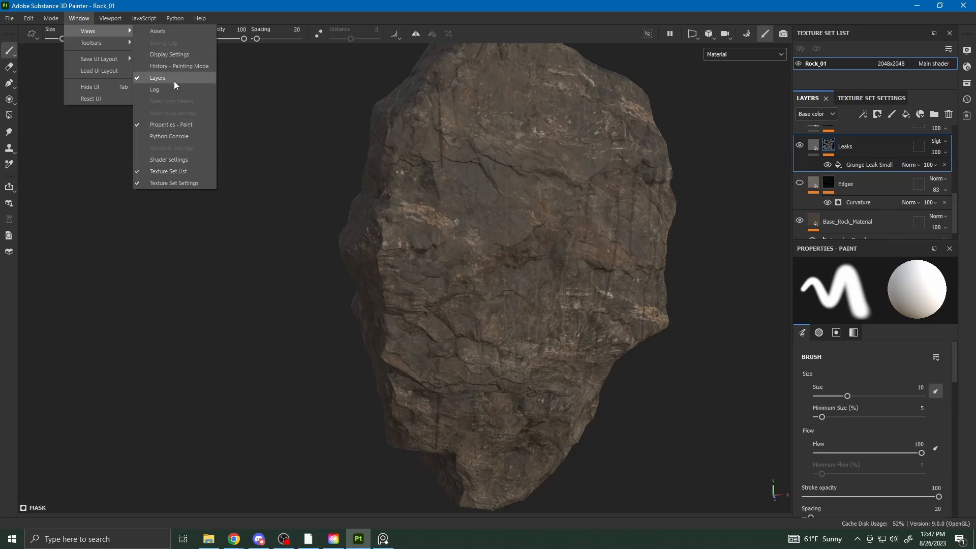
pyautogui.click(169, 33)
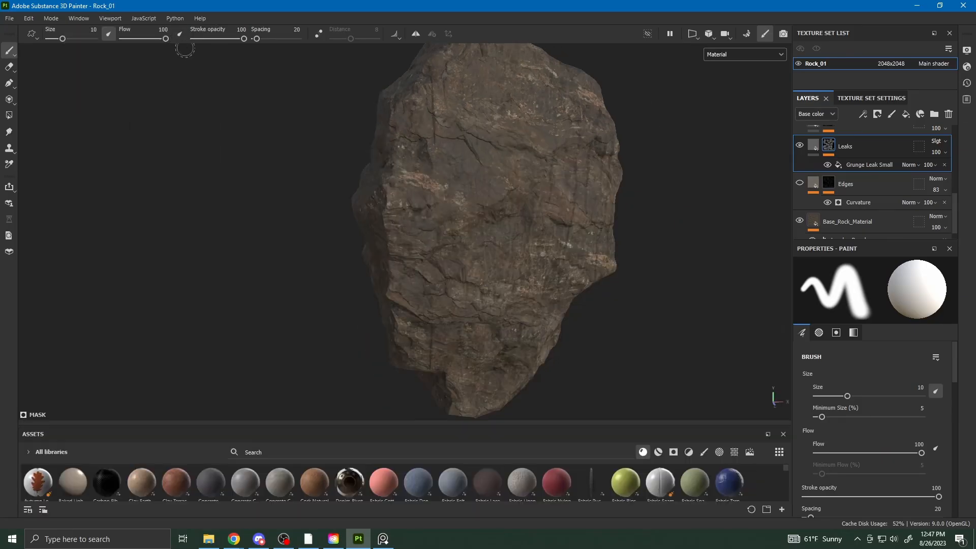
pyautogui.moveTo(410, 425); pyautogui.dragTo(409, 367)
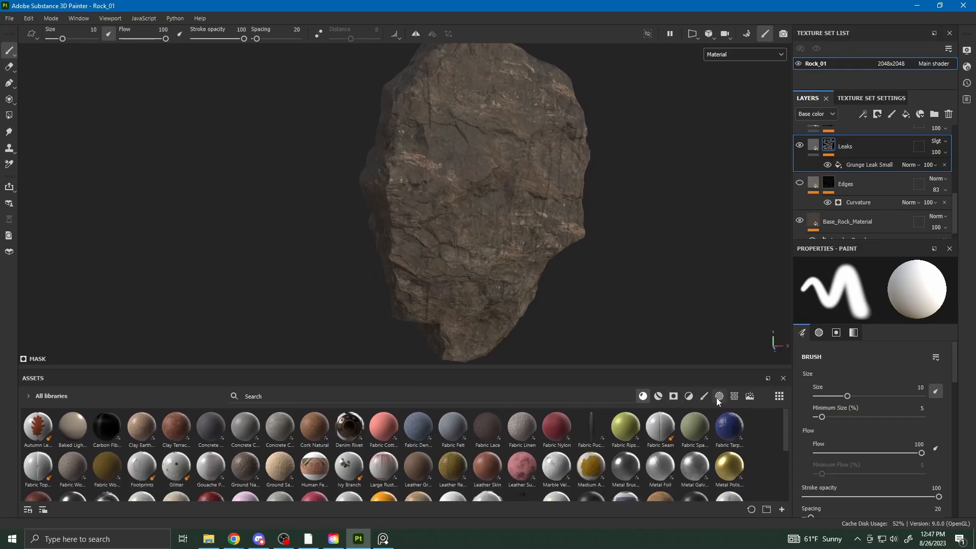
# - Filter the asset library to textures and browse the available grunge maps
pyautogui.click(734, 397)
pyautogui.scroll(-10, 562, 451)
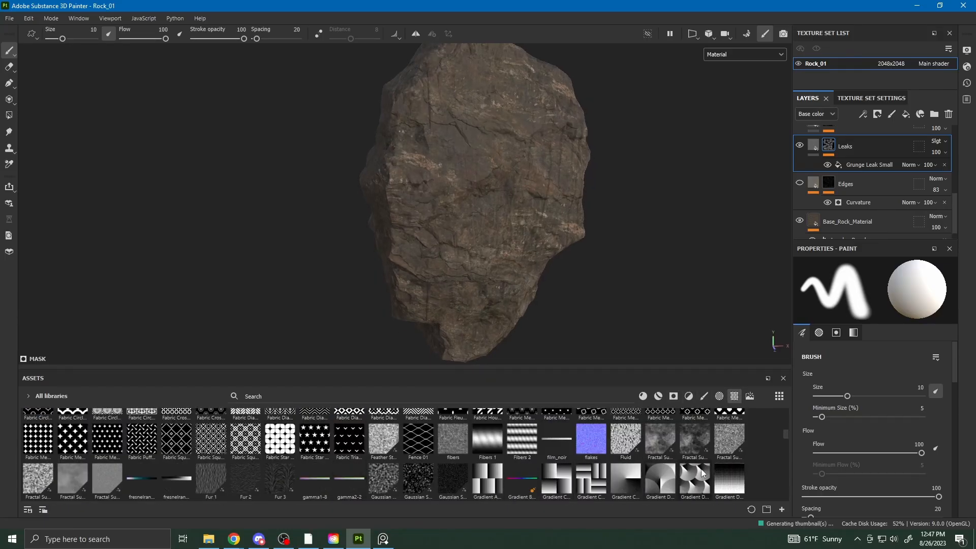
pyautogui.scroll(-2, 519, 478)
pyautogui.scroll(-2, 487, 462)
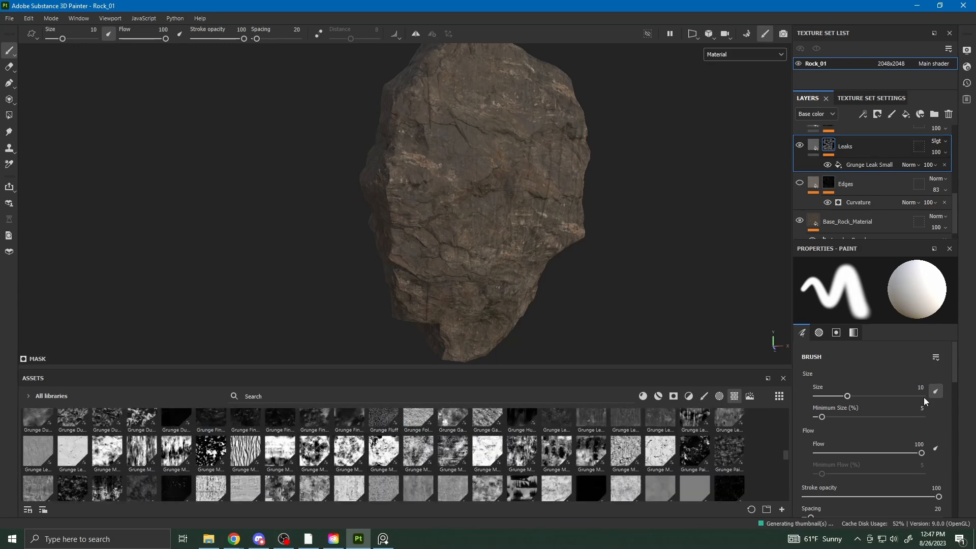
pyautogui.keyDown('alt'); pyautogui.moveTo(475, 170); pyautogui.dragTo(638, 171, button='right'); pyautogui.keyUp('alt')
pyautogui.scroll(-3, 879, 489)
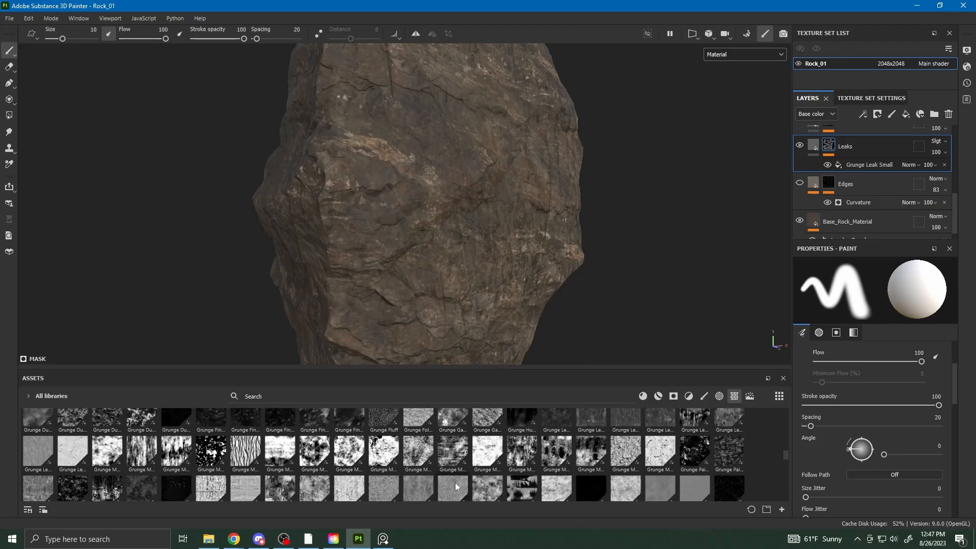
pyautogui.scroll(-5, 356, 473)
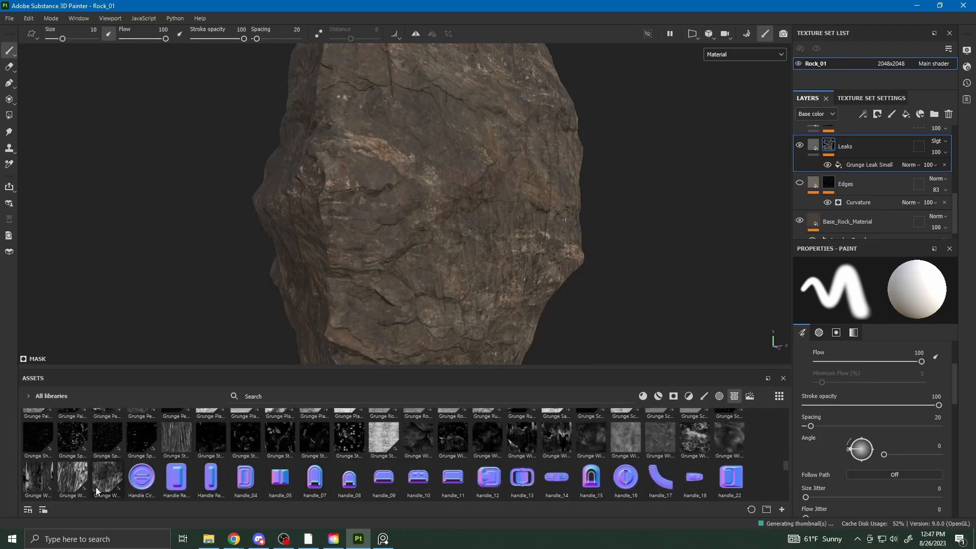
pyautogui.scroll(4, 582, 446)
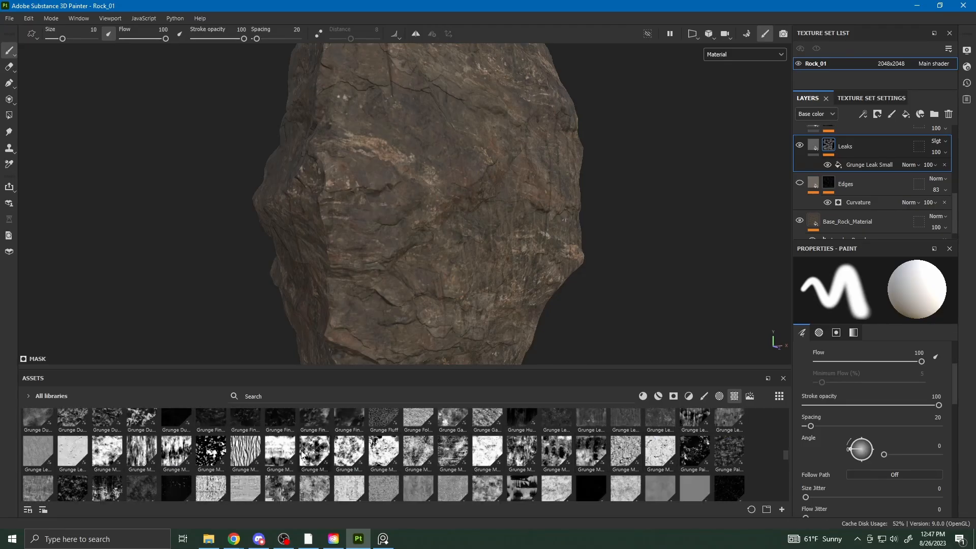
# - Clear the Leaks mask and add a fill to it that uses Grunge Map 013
pyautogui.rightClick(830, 145)
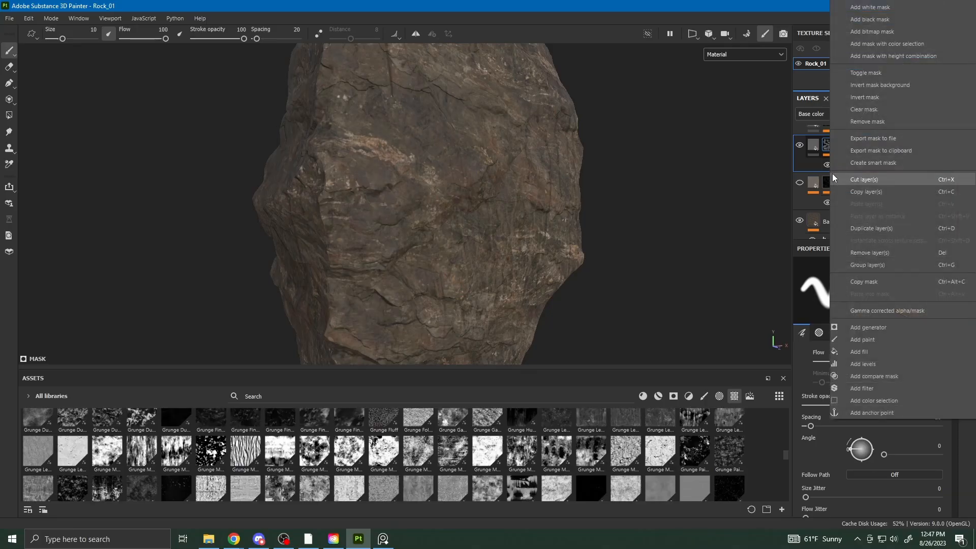
pyautogui.click(864, 110)
pyautogui.rightClick(829, 146)
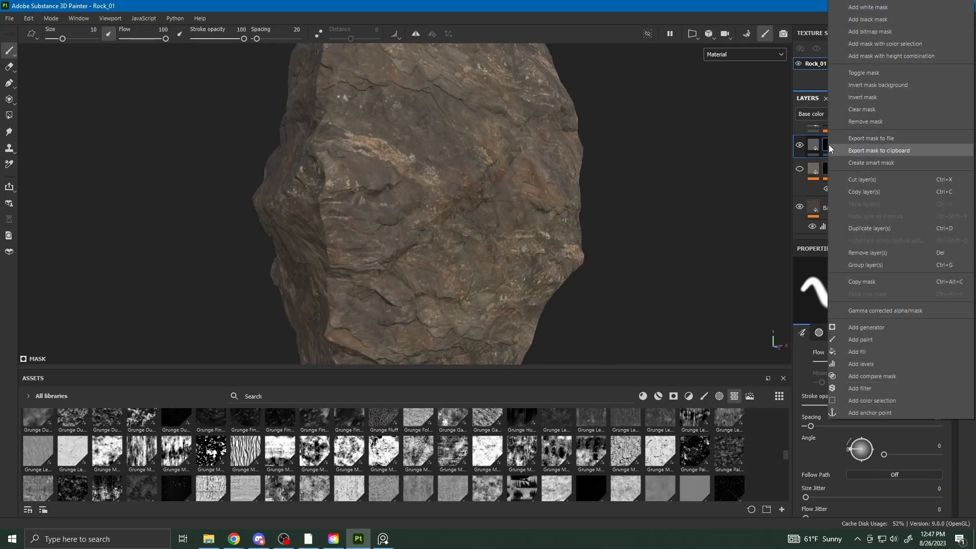
pyautogui.click(860, 355)
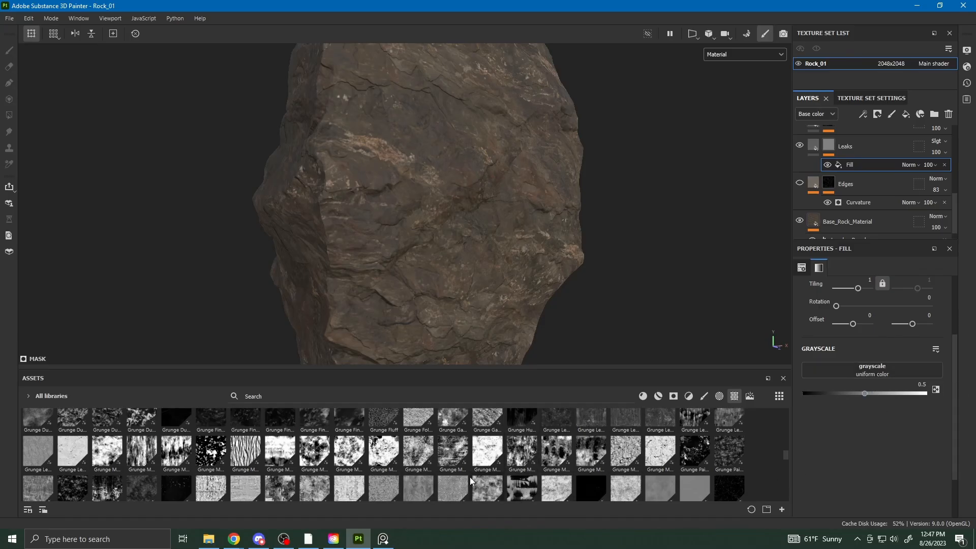
pyautogui.moveTo(522, 452); pyautogui.dragTo(876, 370)
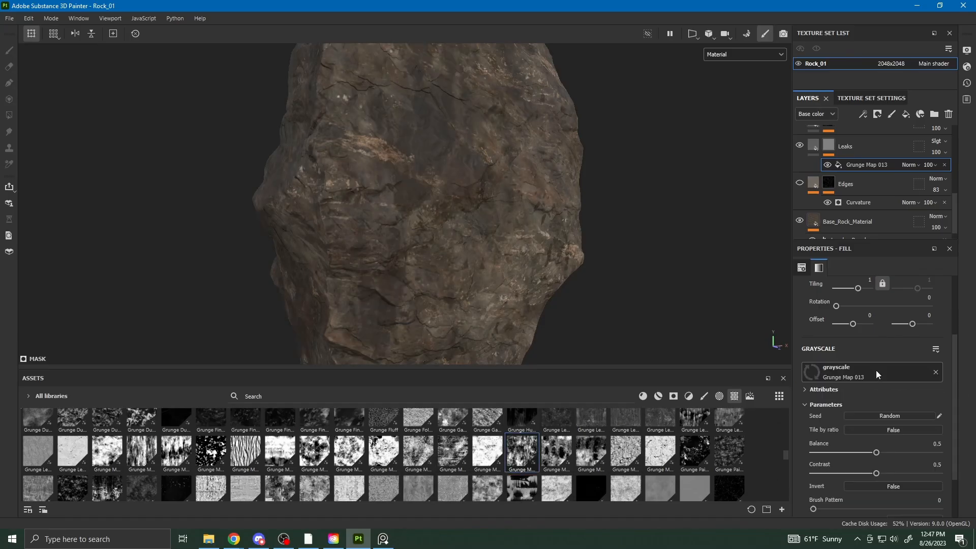
# - Inspect the Leaks grunge in Mask view and try adjusting the balance of Grunge Map 013
pyautogui.keyDown('alt'); pyautogui.moveTo(590, 232); pyautogui.dragTo(554, 223); pyautogui.keyUp('alt')
pyautogui.click(746, 56)
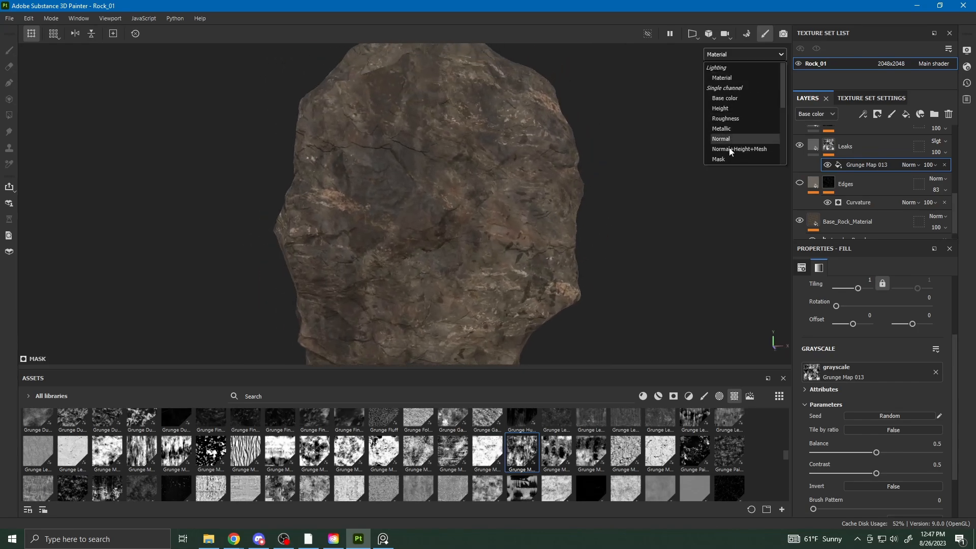
pyautogui.click(730, 158)
pyautogui.keyDown('alt'); pyautogui.moveTo(676, 265); pyautogui.dragTo(396, 244); pyautogui.keyUp('alt')
pyautogui.scroll(2, 718, 260)
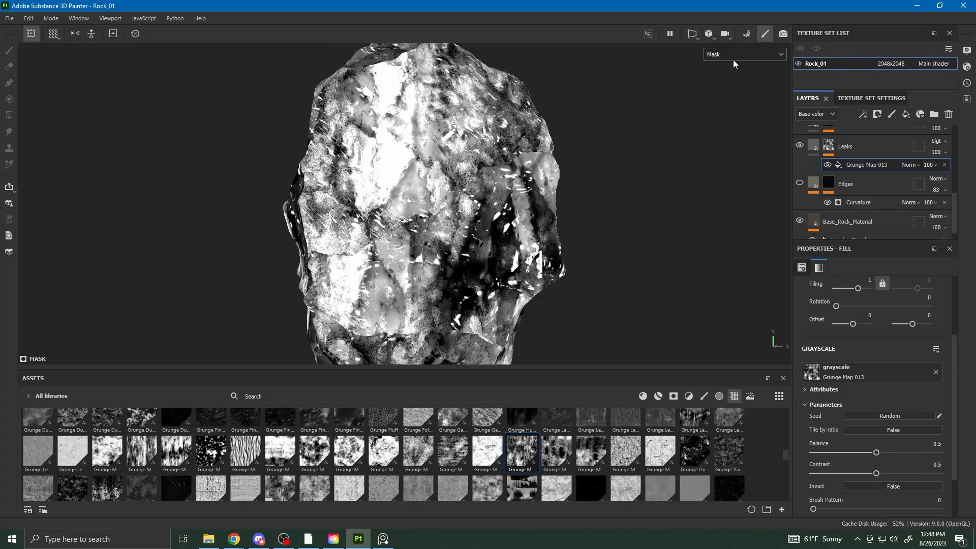
pyautogui.moveTo(876, 456); pyautogui.dragTo(881, 455)
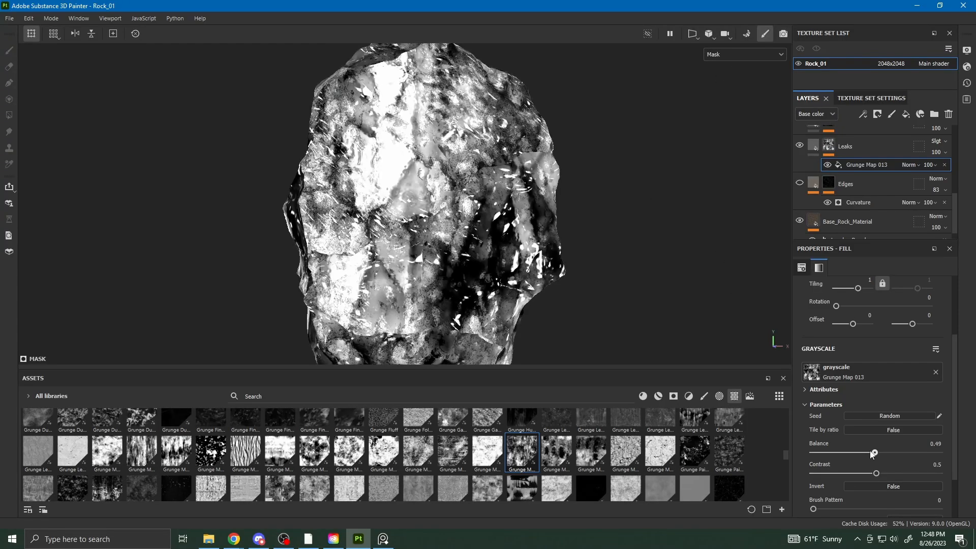
# - Undo the Leaks mask changes to restore its original grunge and display the rock in Material view
pyautogui.hotkey('ctrl', 'z')
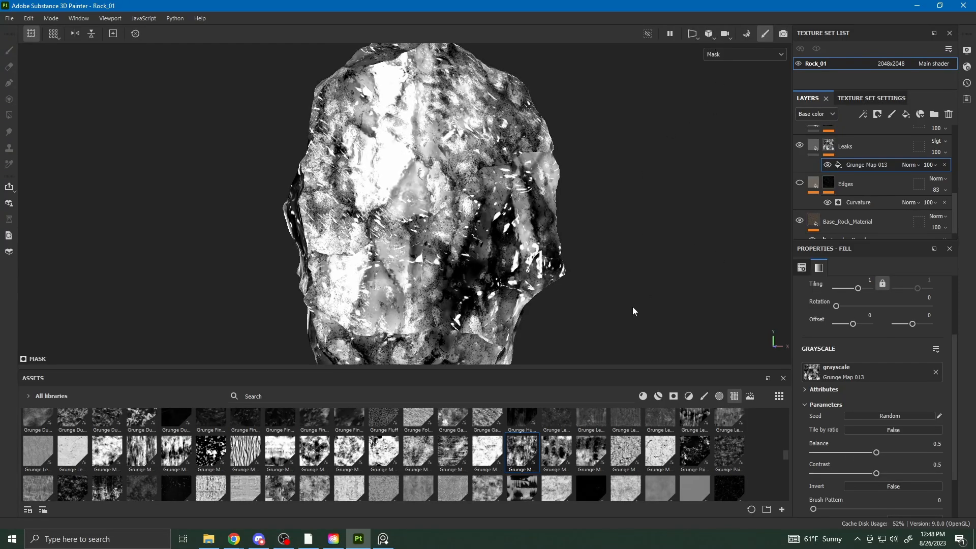
pyautogui.hotkey('ctrl', 'z')
pyautogui.hotkey('ctrl', 'z')
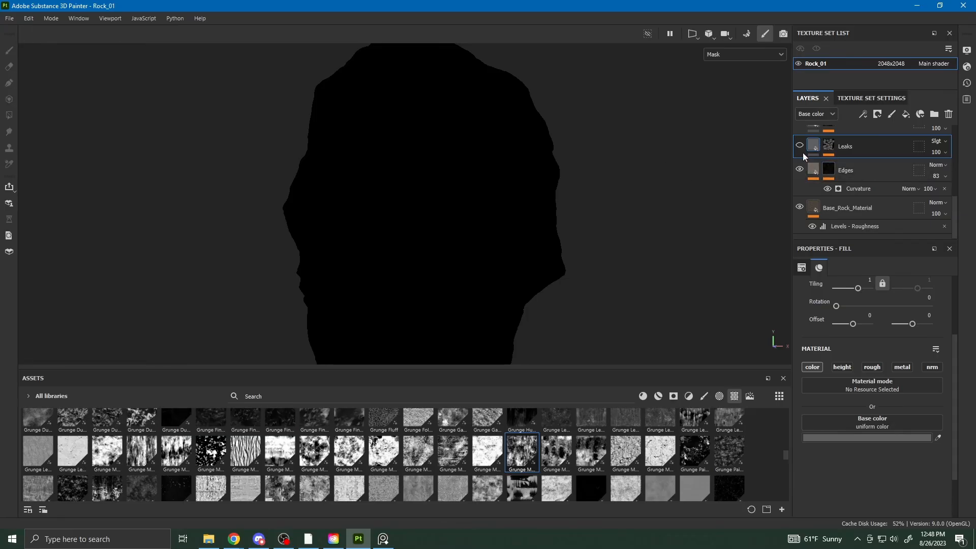
pyautogui.click(736, 53)
pyautogui.click(728, 74)
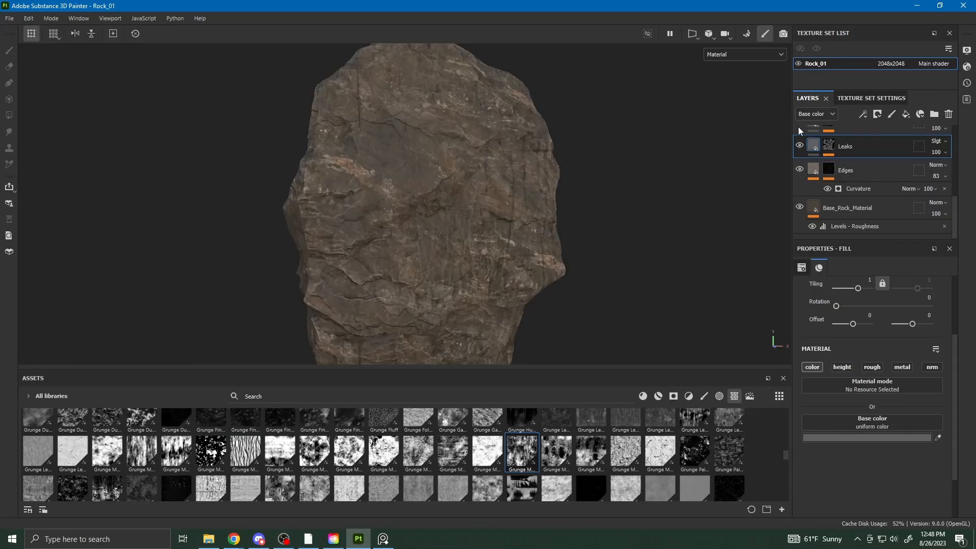
# - Make the Dirt layer visible and look at its effect on the rock
pyautogui.keyDown('alt'); pyautogui.moveTo(512, 232); pyautogui.dragTo(654, 277); pyautogui.keyUp('alt')
pyautogui.keyDown('alt'); pyautogui.moveTo(538, 262); pyautogui.dragTo(560, 100); pyautogui.keyUp('alt')
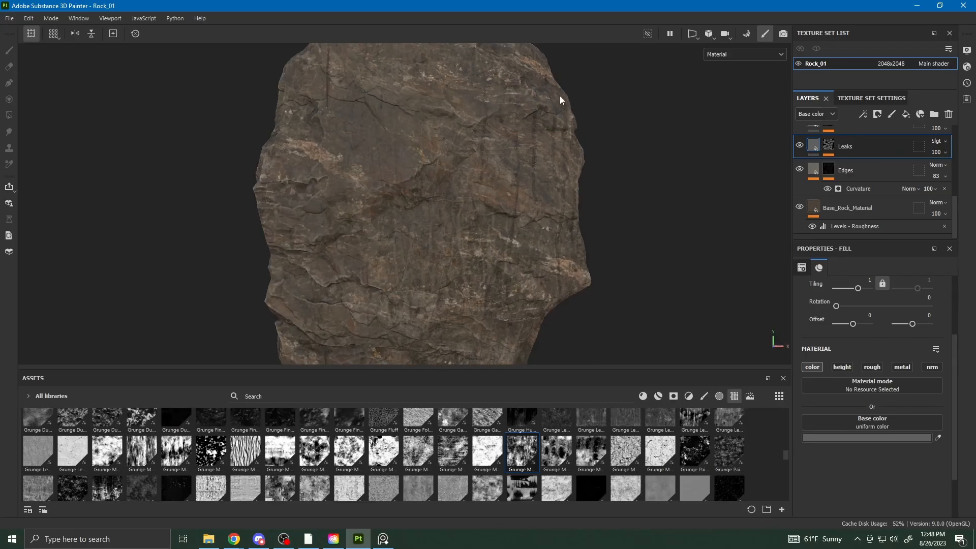
pyautogui.scroll(3, 806, 183)
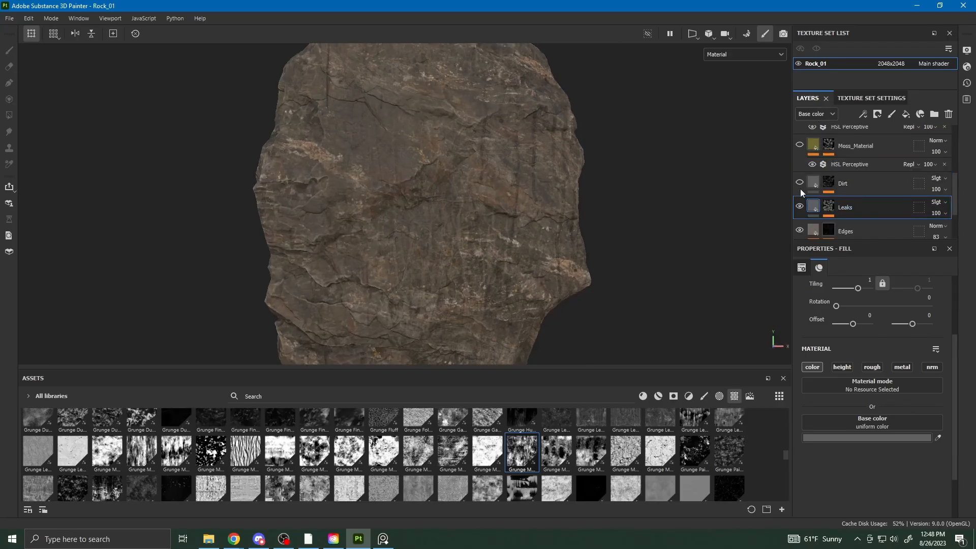
pyautogui.click(799, 183)
pyautogui.keyDown('alt'); pyautogui.moveTo(463, 188); pyautogui.dragTo(601, 174); pyautogui.keyUp('alt')
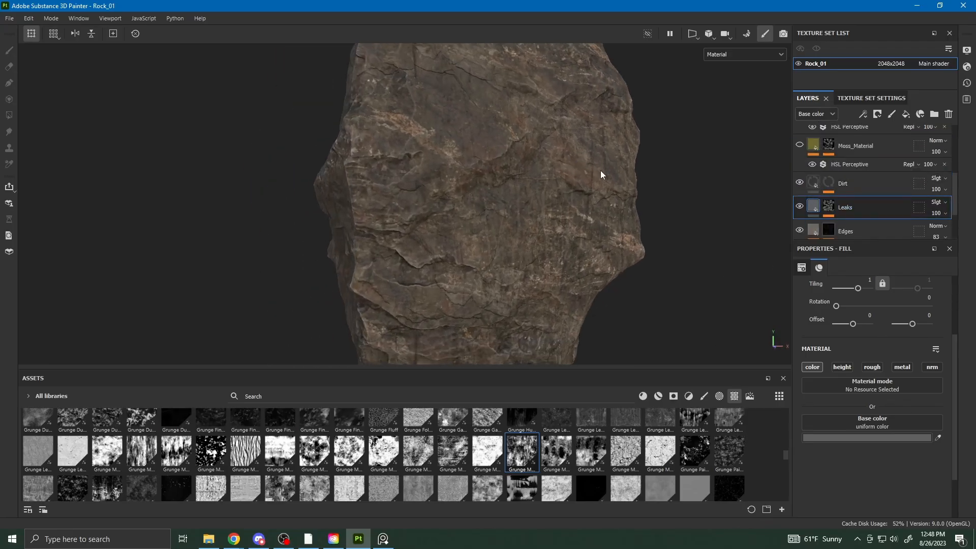
# - Set the Dirt layer's base color to the dark brownish grey 1F1E1C
pyautogui.click(813, 184)
pyautogui.keyDown('alt'); pyautogui.moveTo(430, 273); pyautogui.dragTo(407, 290); pyautogui.keyUp('alt')
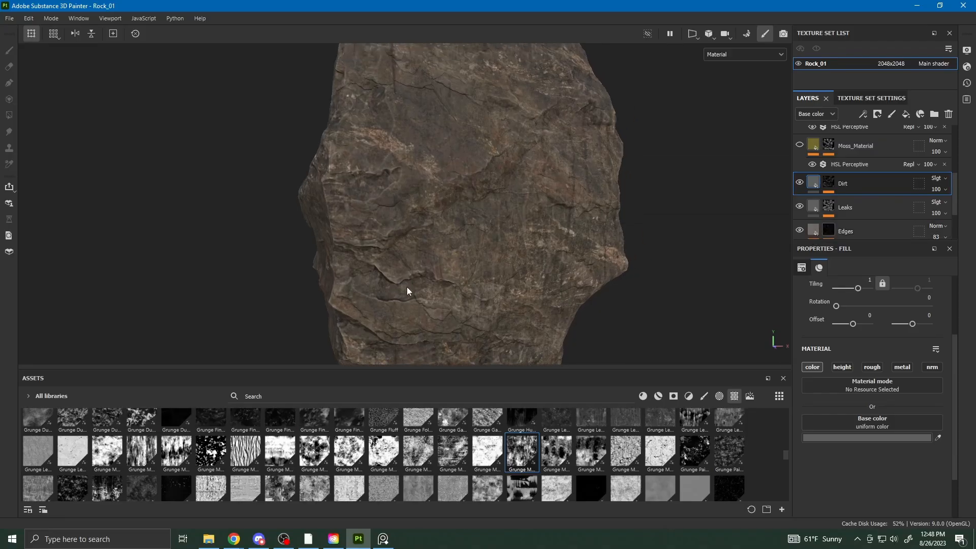
pyautogui.click(874, 439)
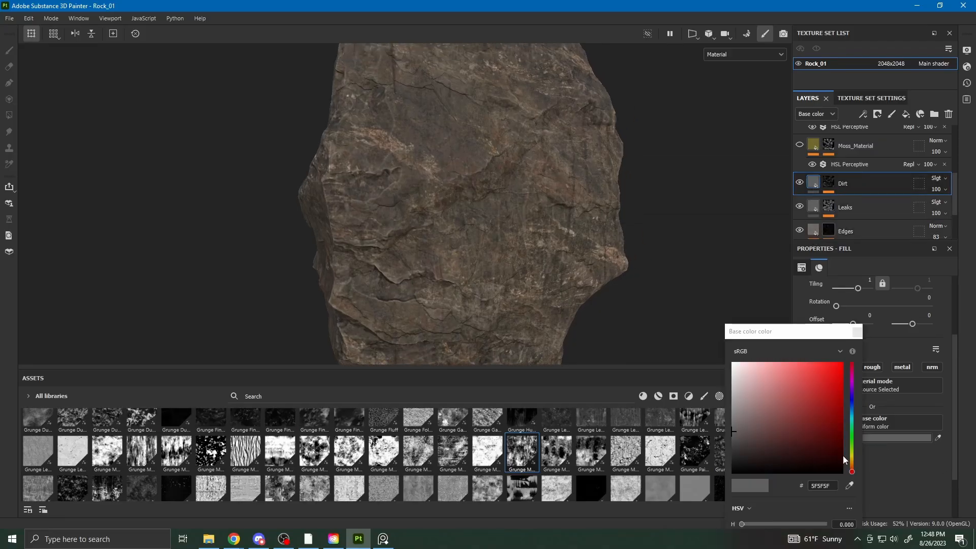
pyautogui.moveTo(853, 459); pyautogui.dragTo(852, 465)
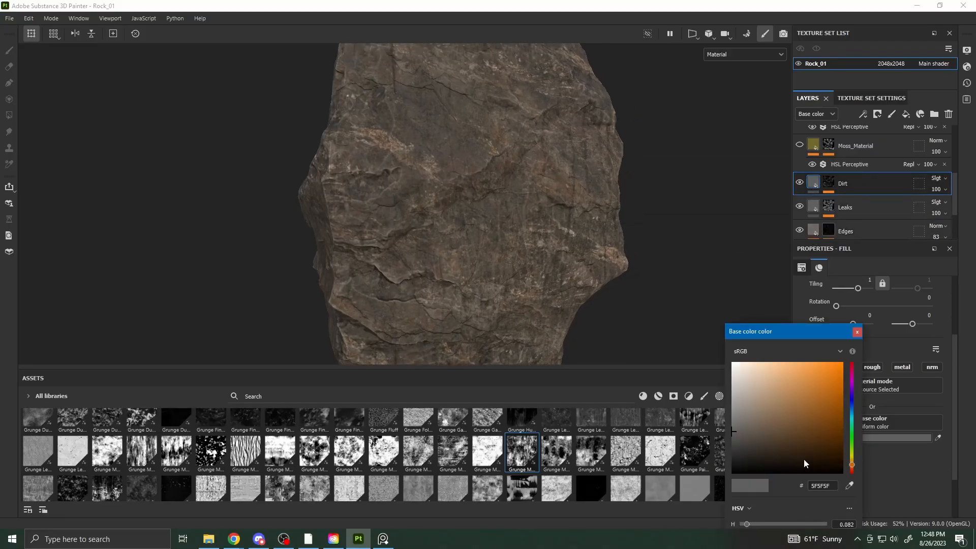
pyautogui.click(747, 445)
pyautogui.moveTo(736, 451); pyautogui.dragTo(744, 459)
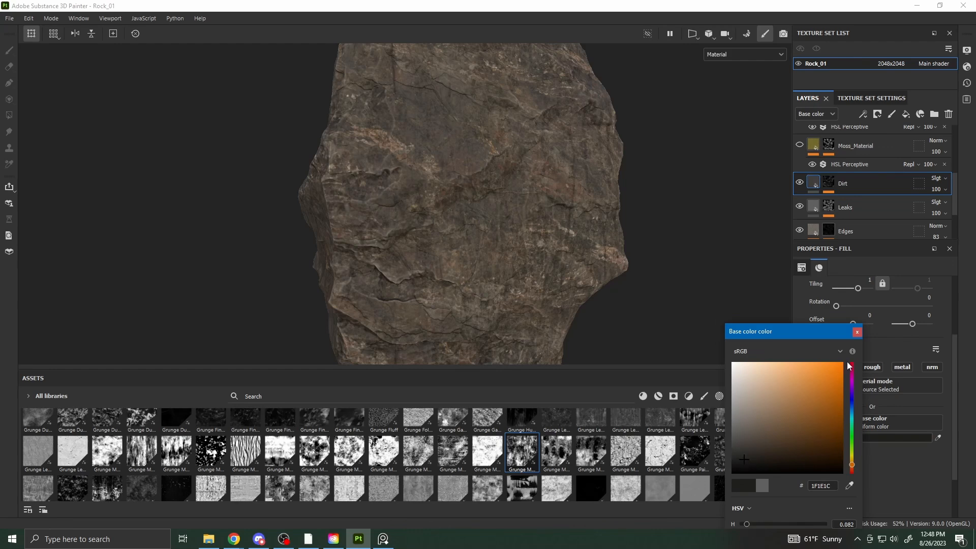
pyautogui.click(809, 189)
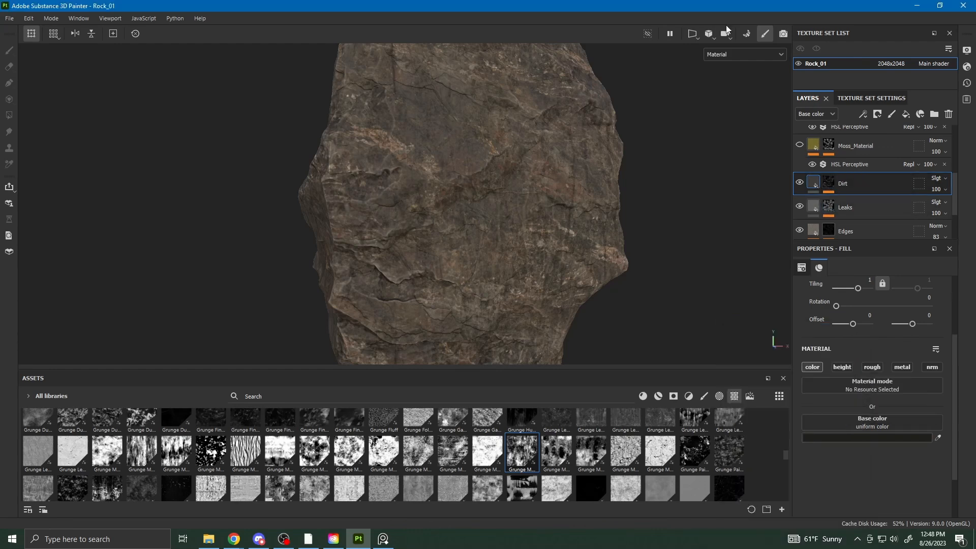
# - Display the Dirt layer's mask in Mask view and open its mg_mask_editor generator settings
pyautogui.click(727, 56)
pyautogui.click(721, 163)
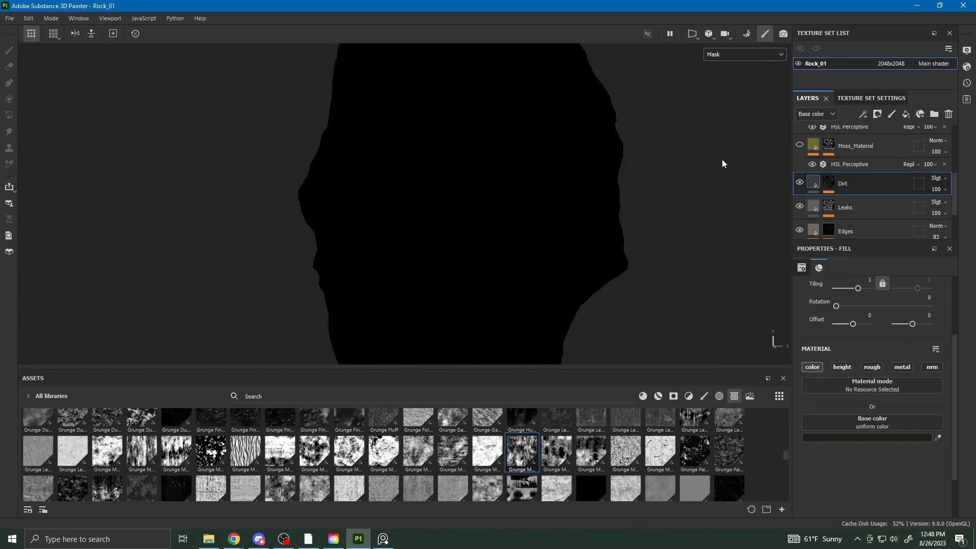
pyautogui.click(828, 183)
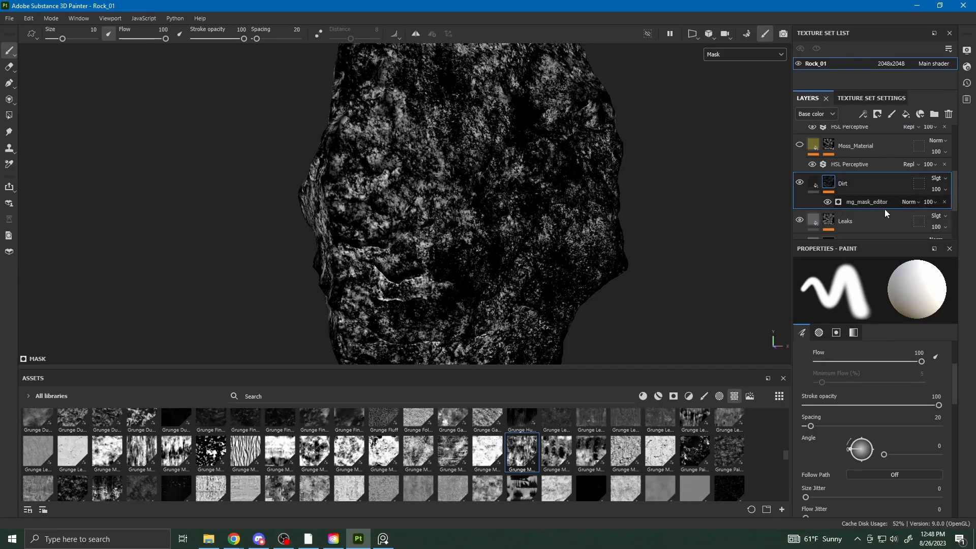
pyautogui.click(867, 202)
pyautogui.scroll(3, 869, 328)
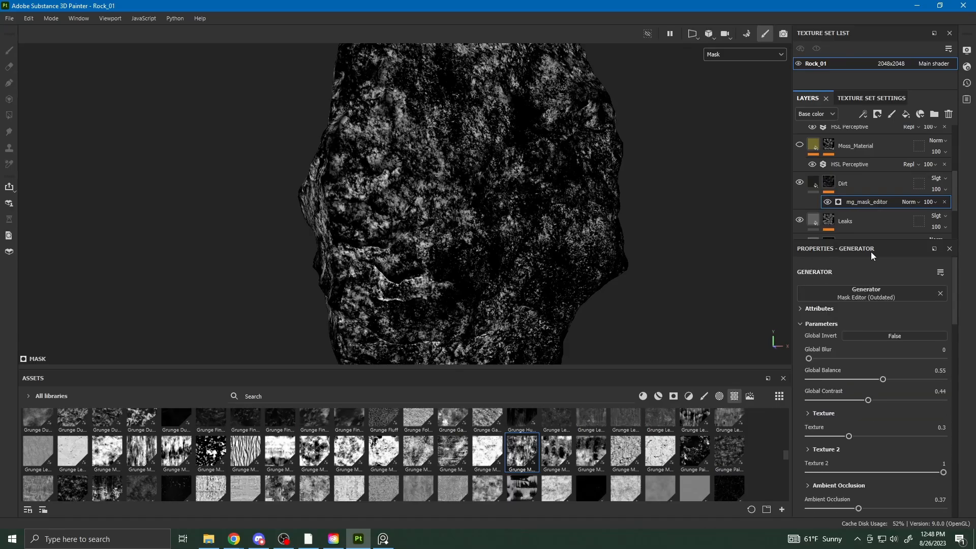
# - Clear the Dirt layer's mask and add a generator of type Dirt to it
pyautogui.rightClick(833, 183)
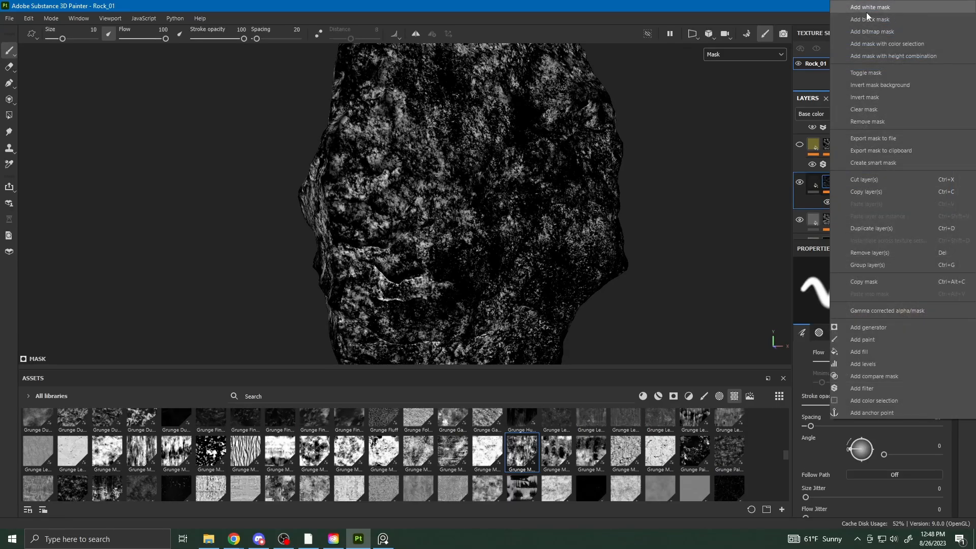
pyautogui.click(872, 111)
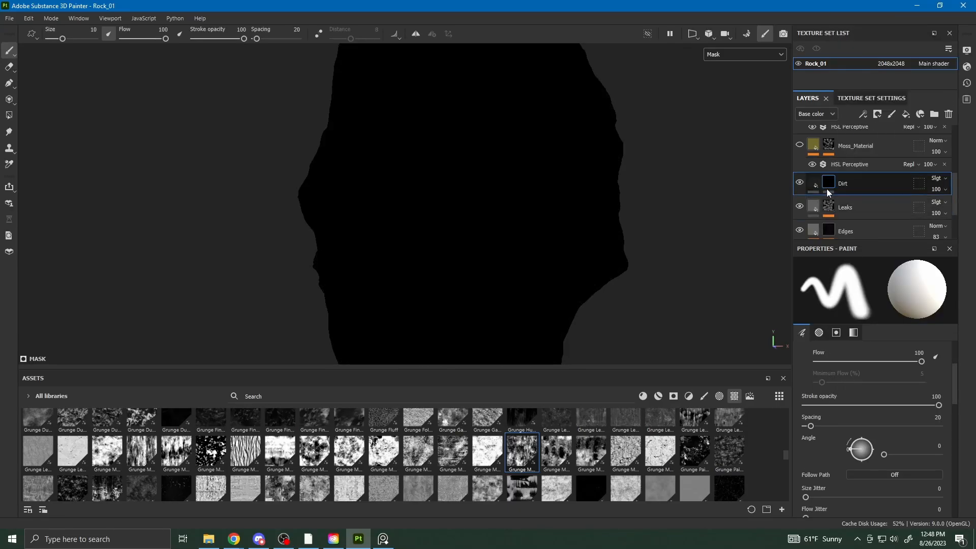
pyautogui.rightClick(830, 184)
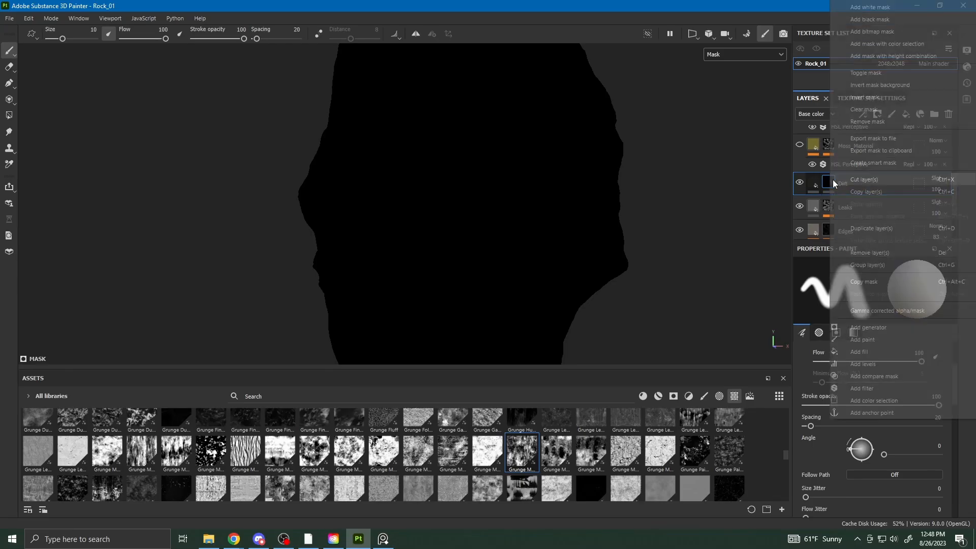
pyautogui.click(871, 327)
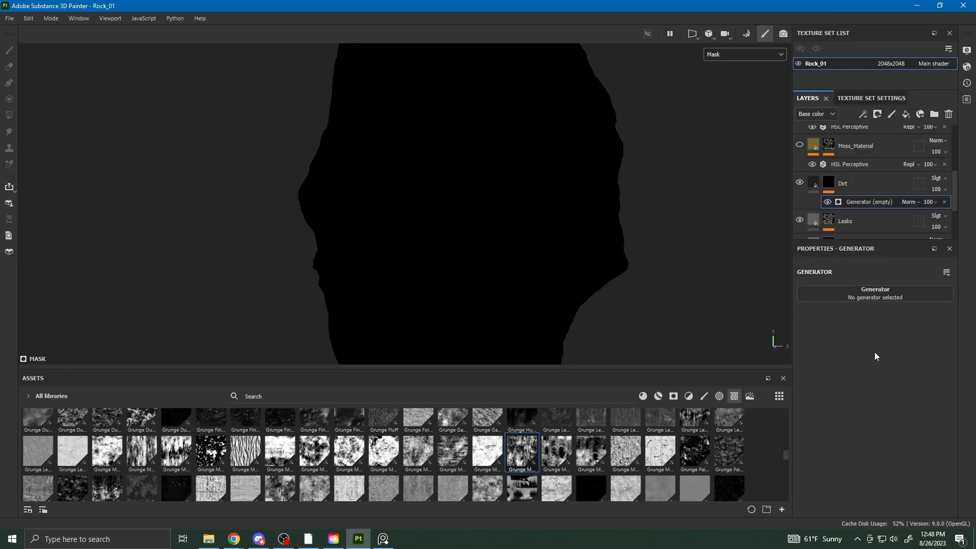
pyautogui.click(870, 297)
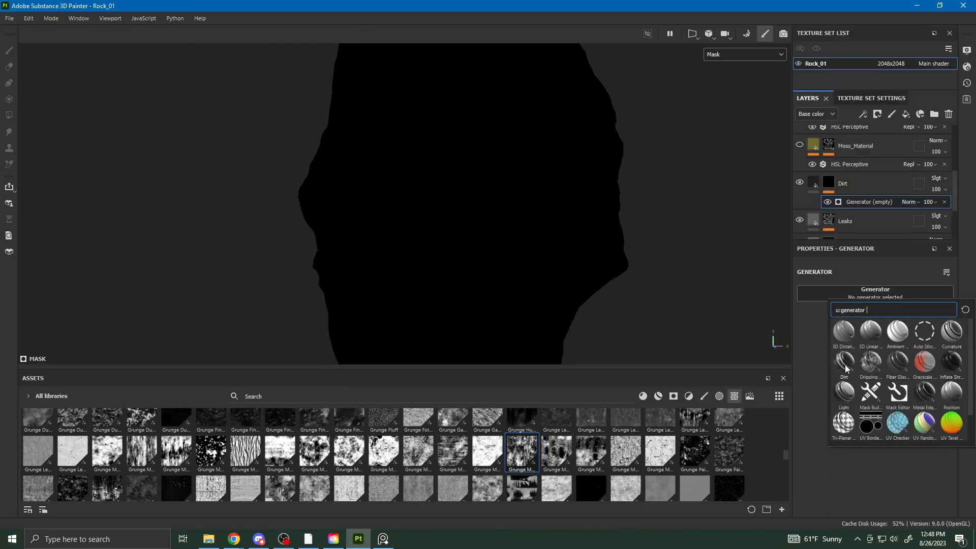
pyautogui.moveTo(846, 363)
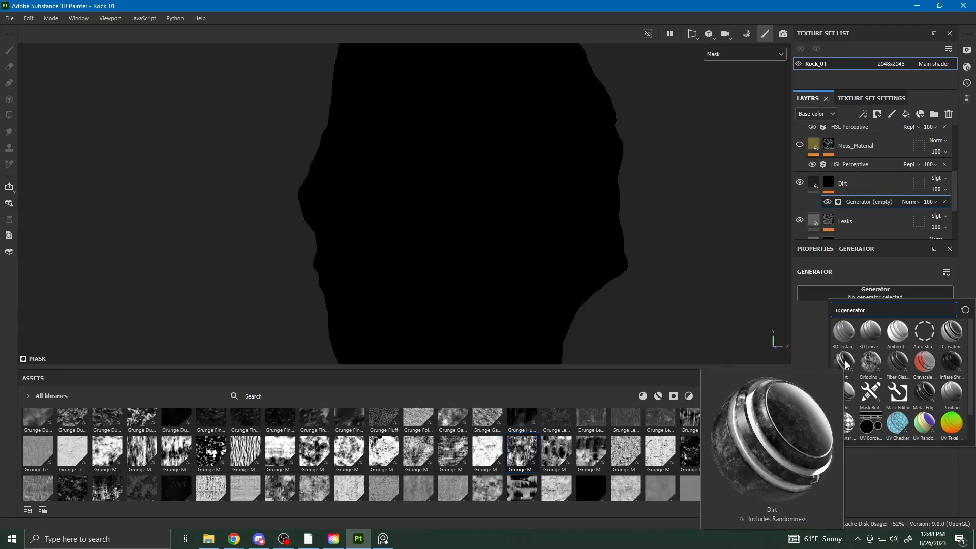
pyautogui.click(845, 361)
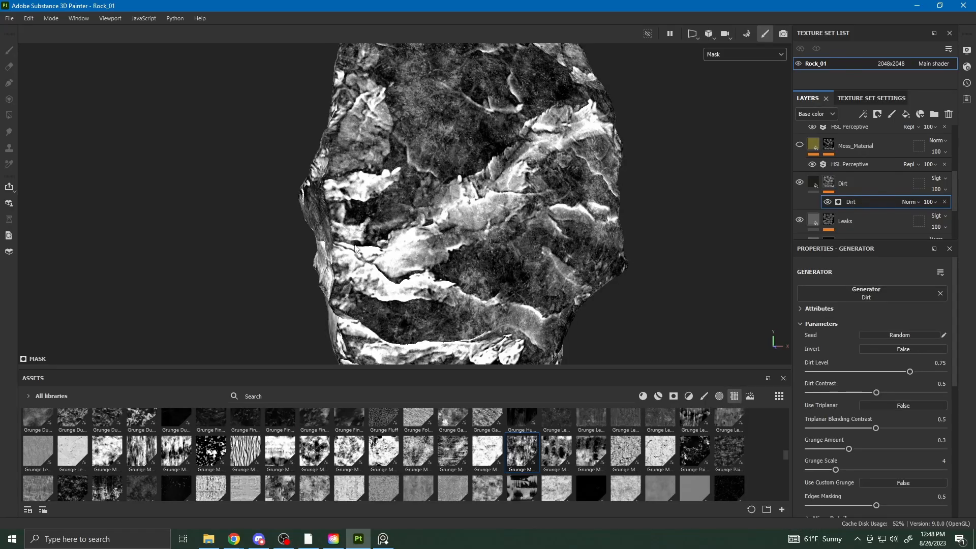
# - Switch the rock to Material view and set the Dirt generator's Dirt Level to 0.63
pyautogui.keyDown('alt'); pyautogui.moveTo(448, 276); pyautogui.dragTo(622, 285); pyautogui.keyUp('alt')
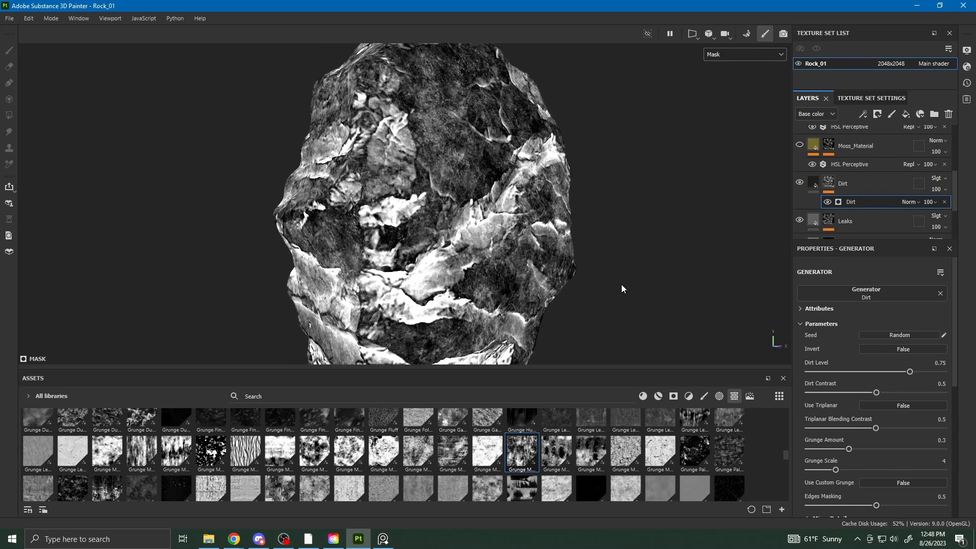
pyautogui.click(743, 56)
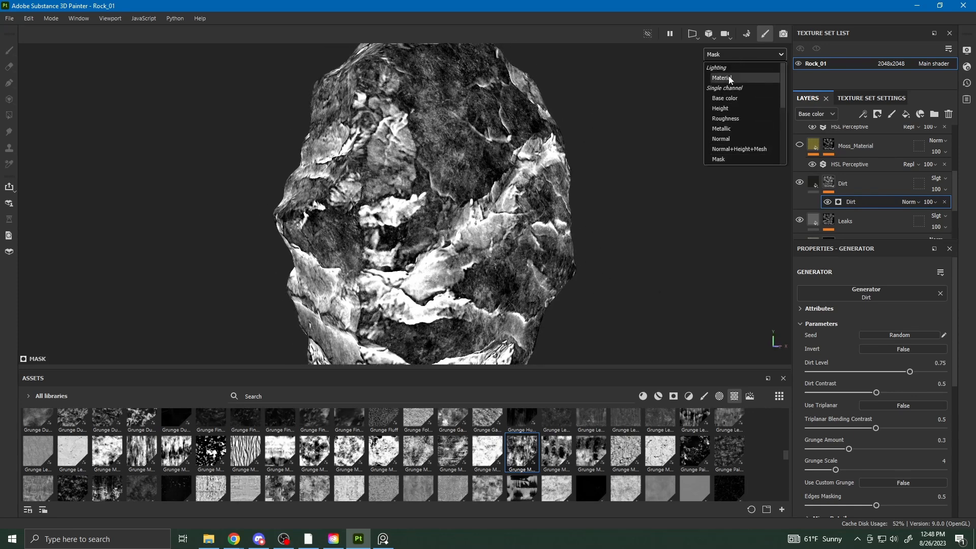
pyautogui.click(732, 77)
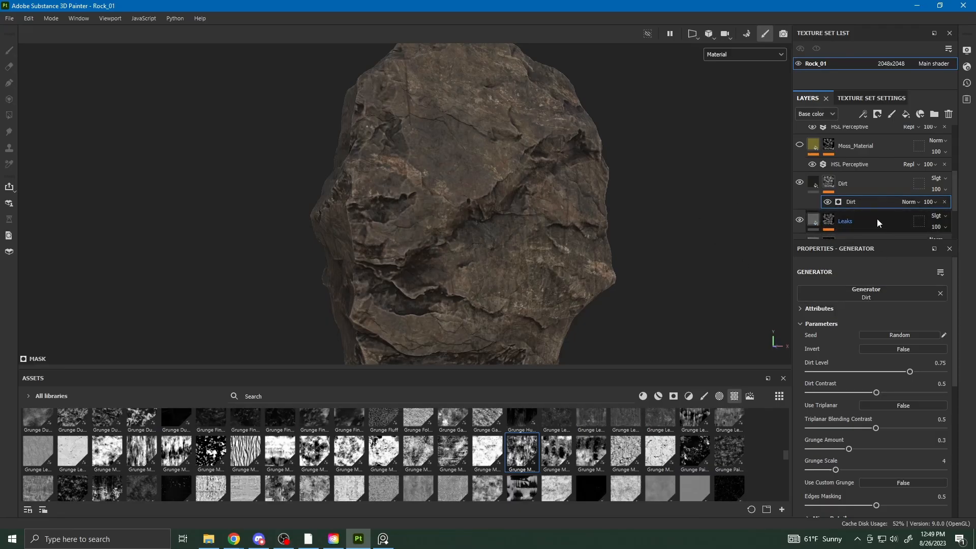
pyautogui.moveTo(911, 374); pyautogui.dragTo(880, 397)
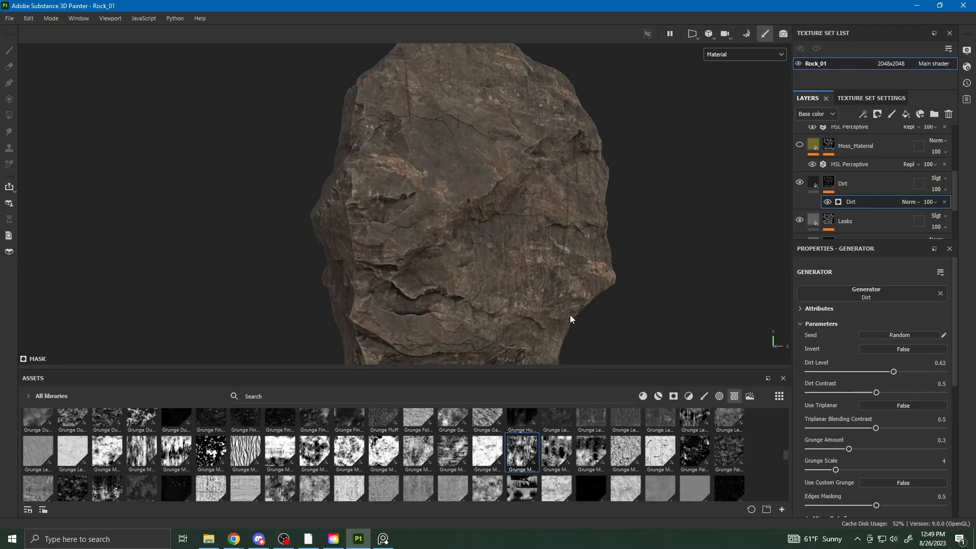
pyautogui.keyDown('alt'); pyautogui.moveTo(683, 195); pyautogui.dragTo(669, 202); pyautogui.keyUp('alt')
pyautogui.keyDown('alt'); pyautogui.moveTo(616, 296); pyautogui.dragTo(618, 304, button='middle'); pyautogui.keyUp('alt')
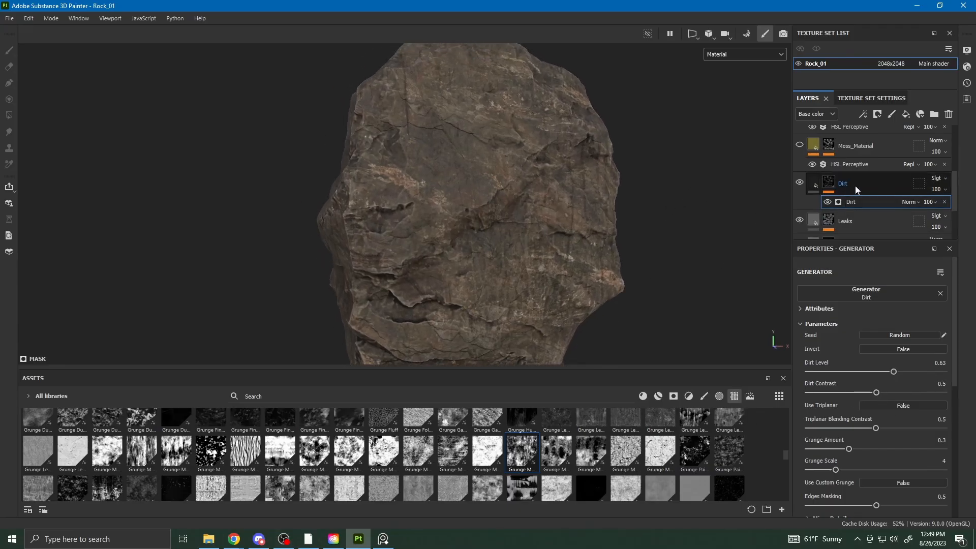
# - Add a fill to the Dirt layer's mask and assign Grunge Map 013 as its grayscale
pyautogui.scroll(2, 839, 203)
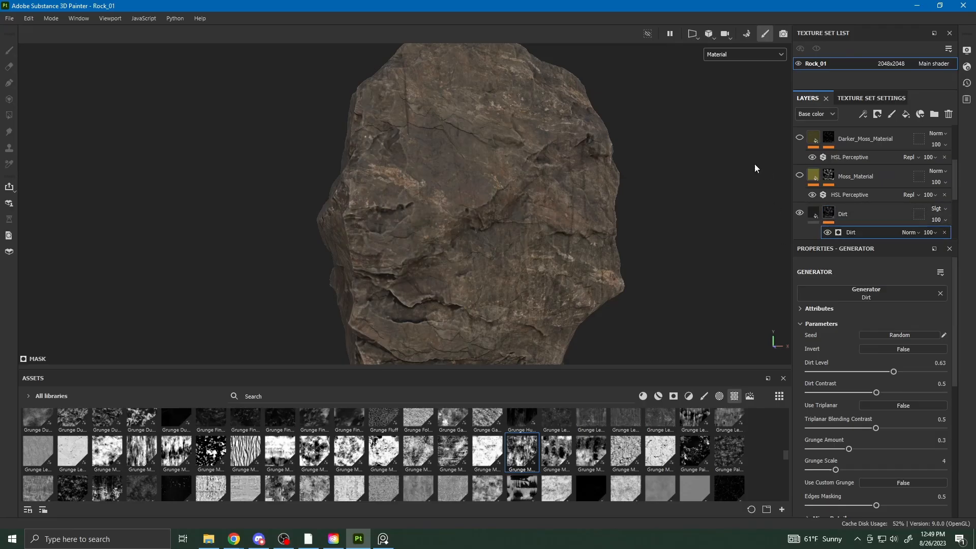
pyautogui.click(828, 213)
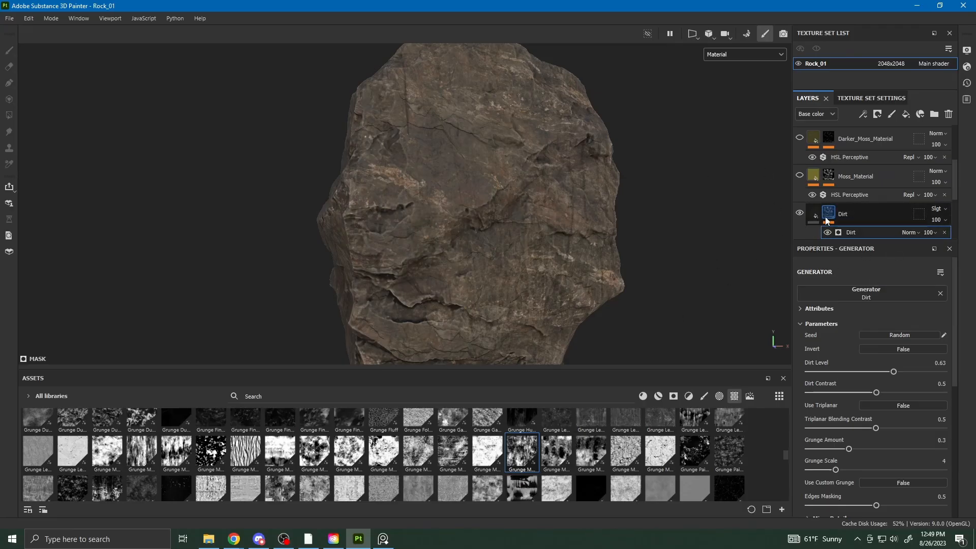
pyautogui.rightClick(829, 214)
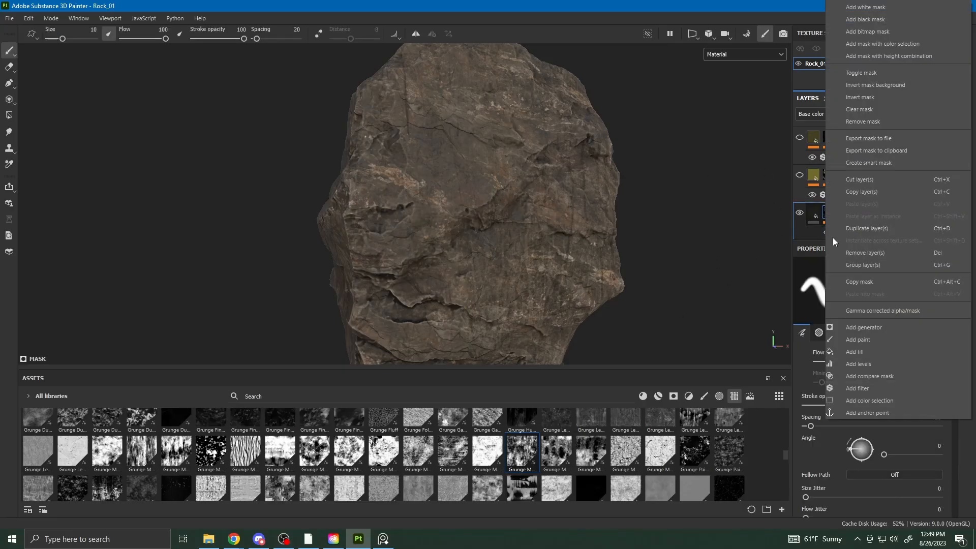
pyautogui.click(864, 351)
pyautogui.scroll(-2, 847, 214)
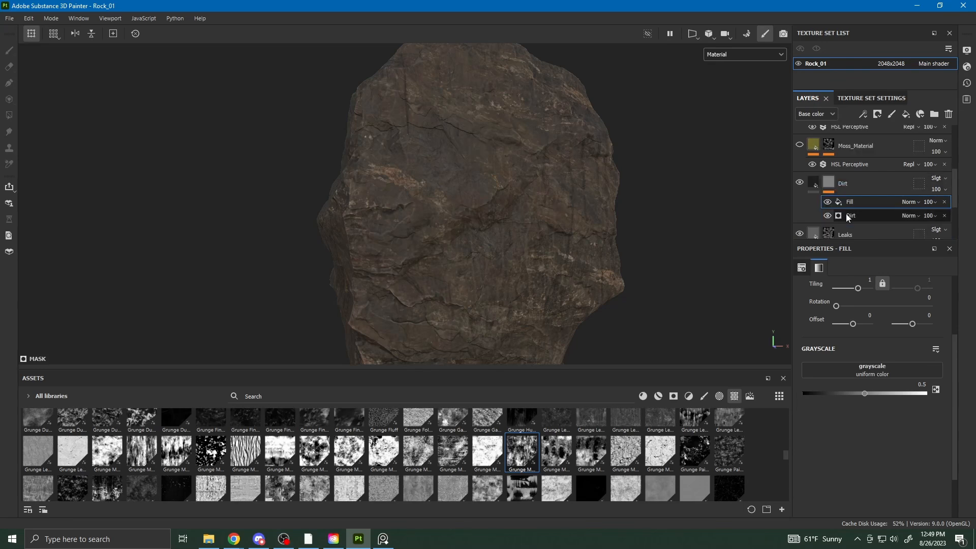
pyautogui.moveTo(523, 455); pyautogui.dragTo(852, 367)
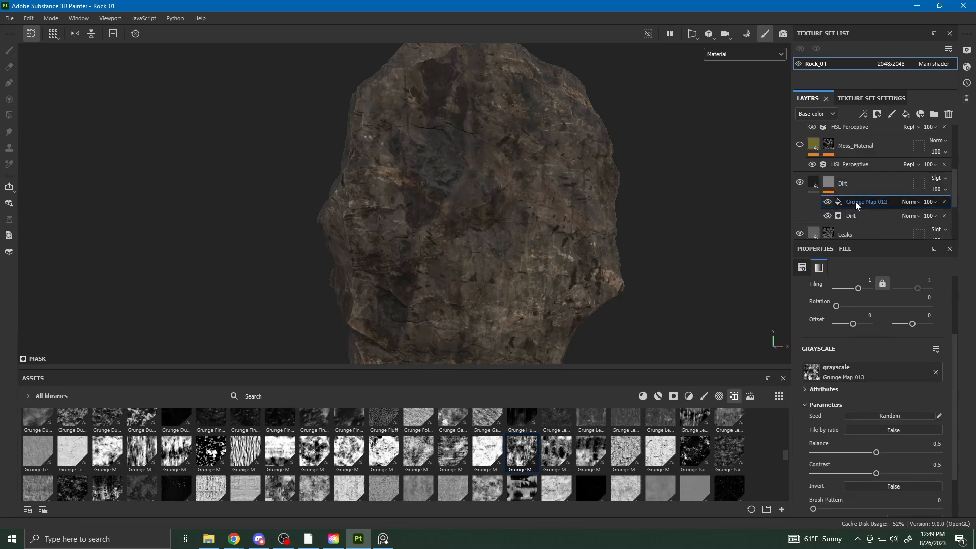
# - Display the Dirt mask in Mask view and set the Grunge Map 013 fill's blend mode to Multiply
pyautogui.click(728, 54)
pyautogui.click(739, 161)
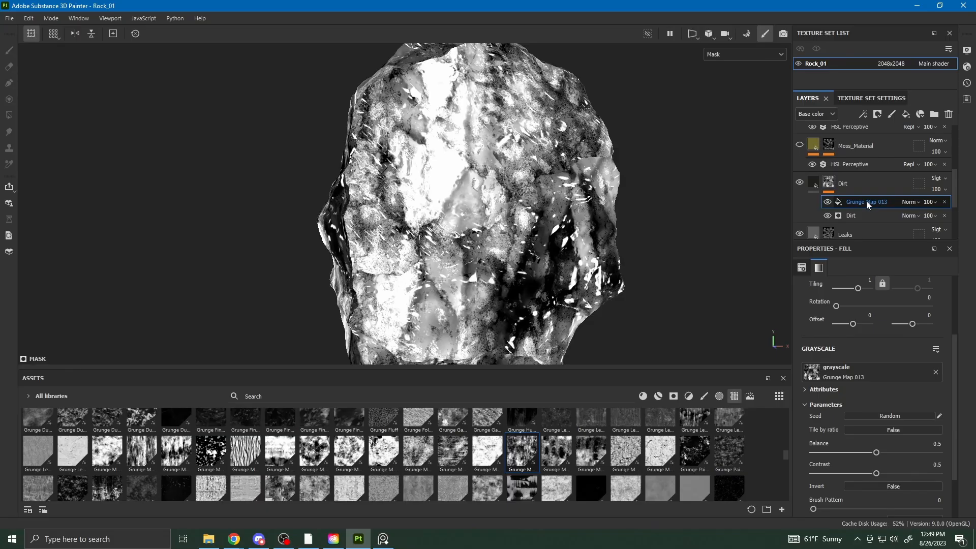
pyautogui.click(861, 214)
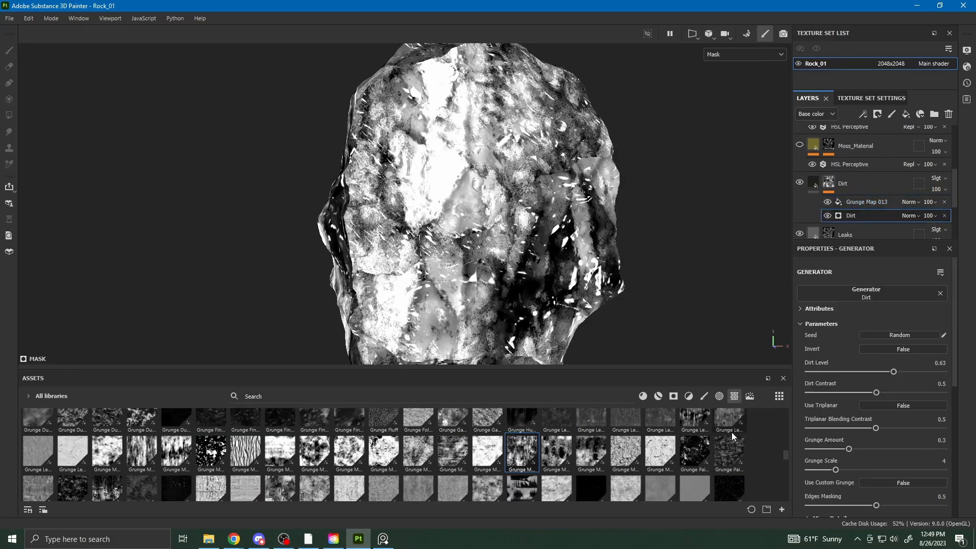
pyautogui.click(856, 202)
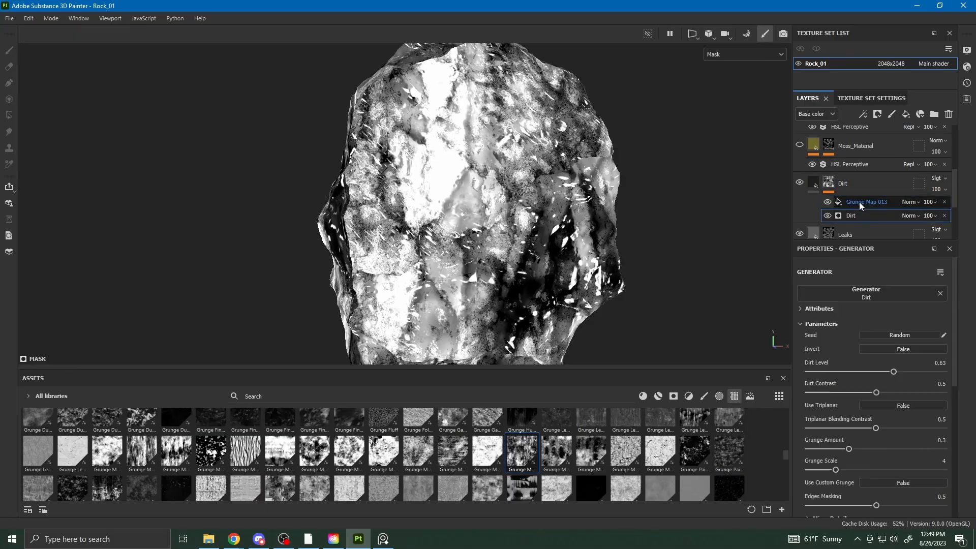
pyautogui.click(913, 203)
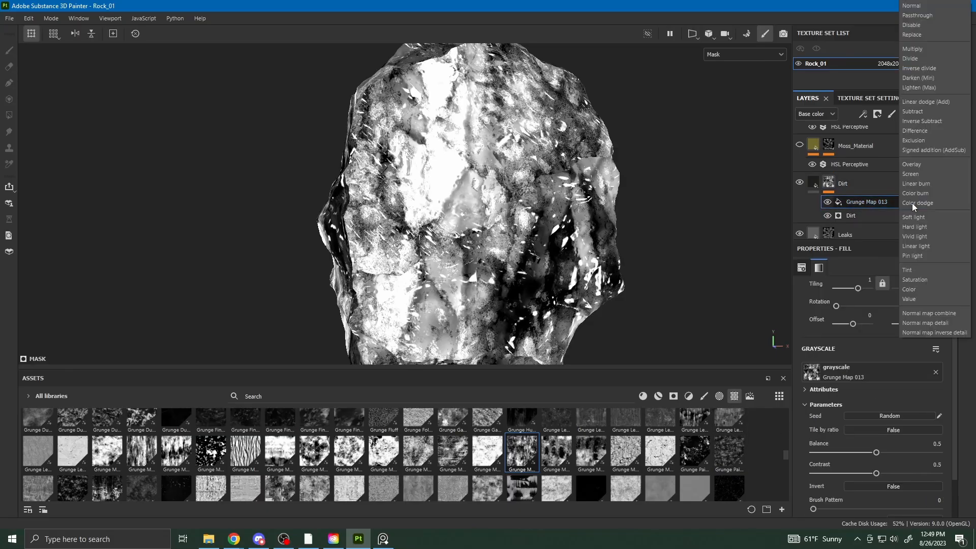
pyautogui.click(923, 48)
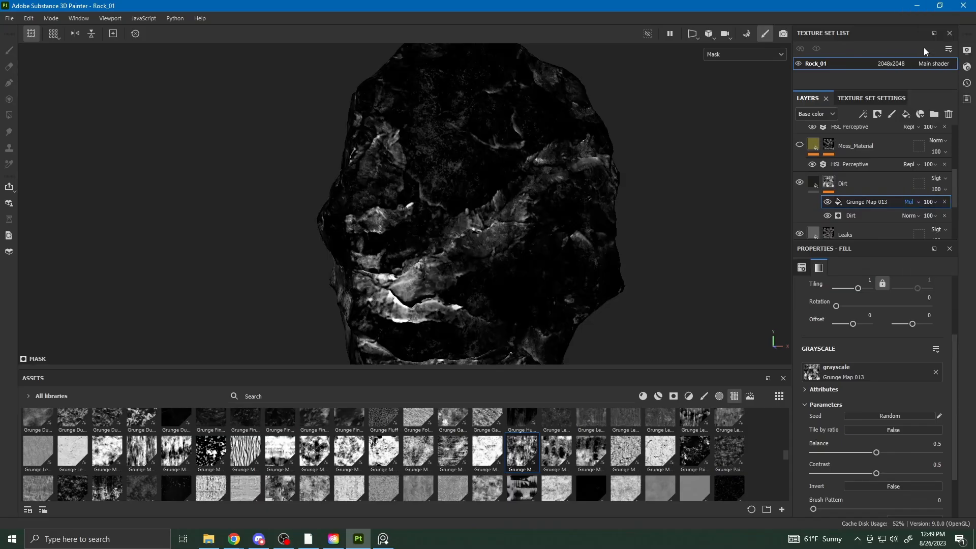
# - Change the Grunge Map 013 fill's blend mode to Subtract, toggling its visibility to compare the mask
pyautogui.click(913, 203)
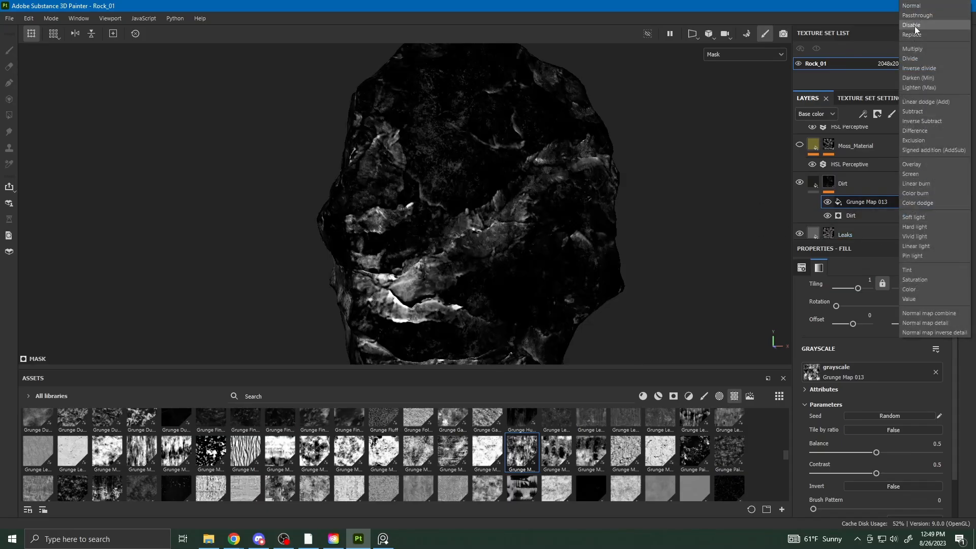
pyautogui.press('Escape')
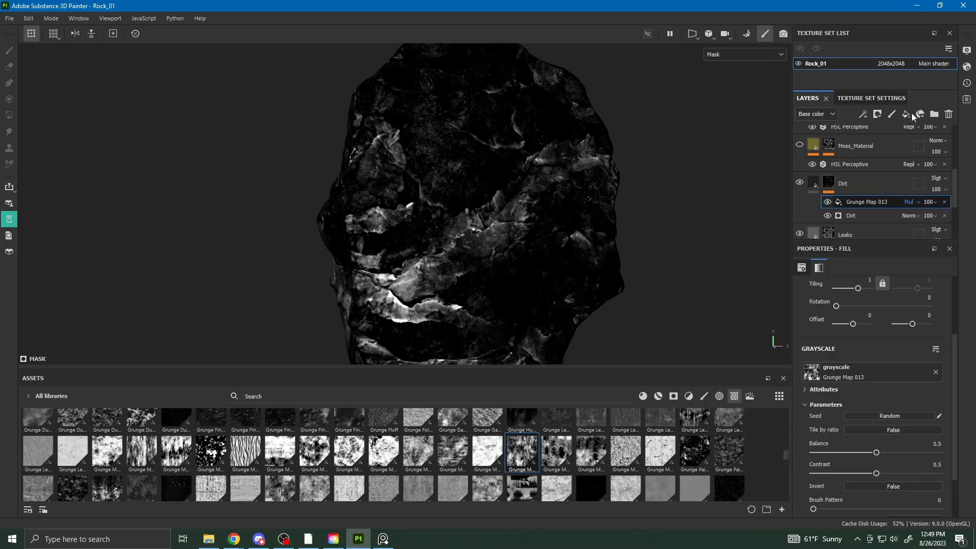
pyautogui.click(828, 201)
pyautogui.click(827, 202)
pyautogui.click(827, 202)
pyautogui.click(827, 201)
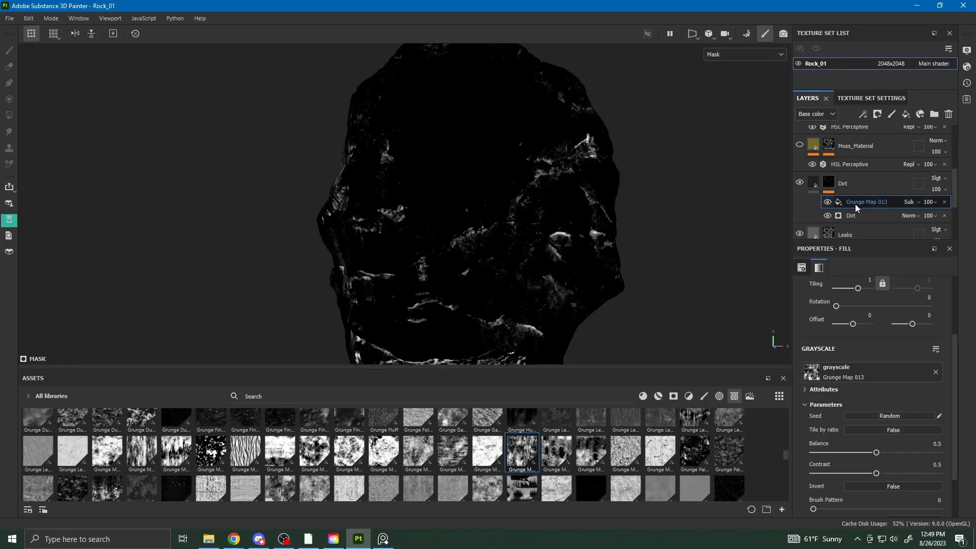
# - Compare the Dirt generator mask with the subtracted Grunge Map 013 fill hidden and shown
pyautogui.click(855, 217)
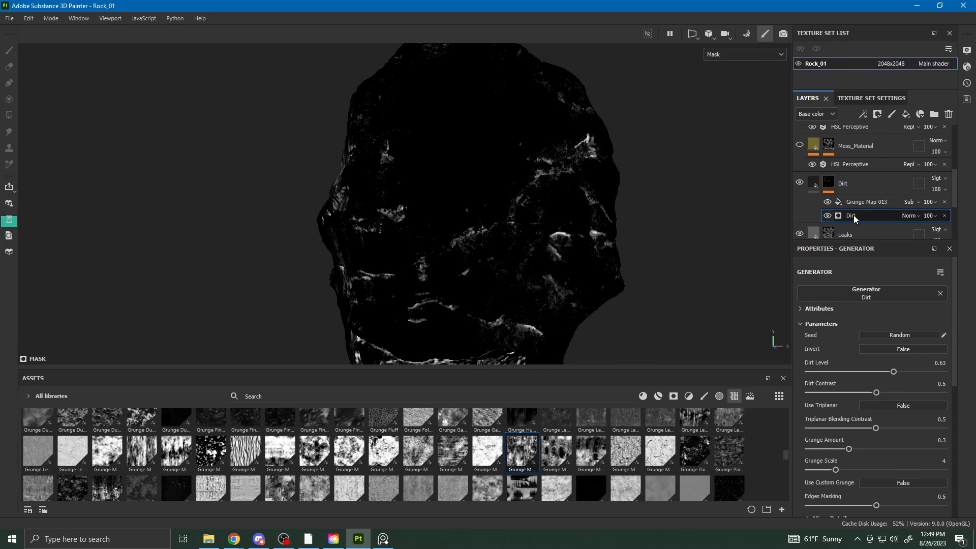
pyautogui.click(827, 202)
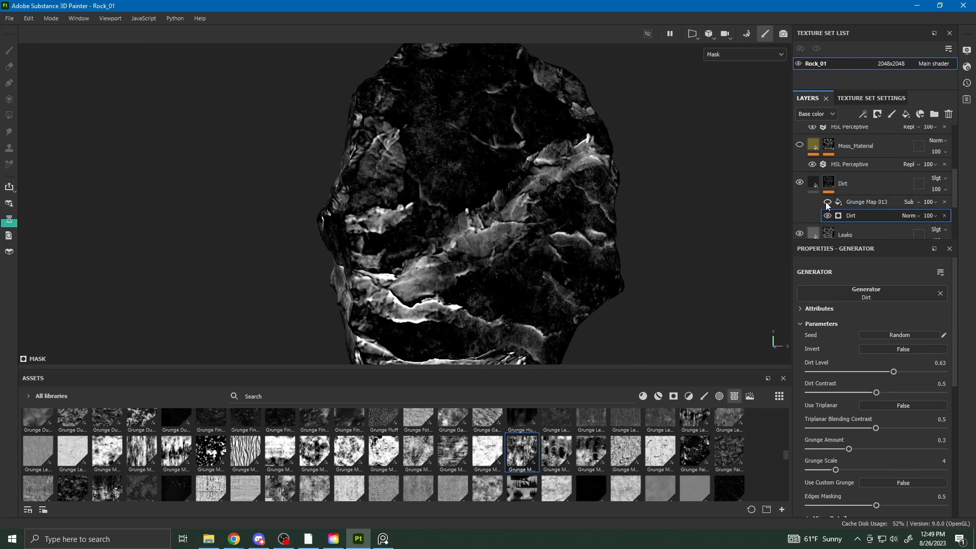
pyautogui.click(827, 202)
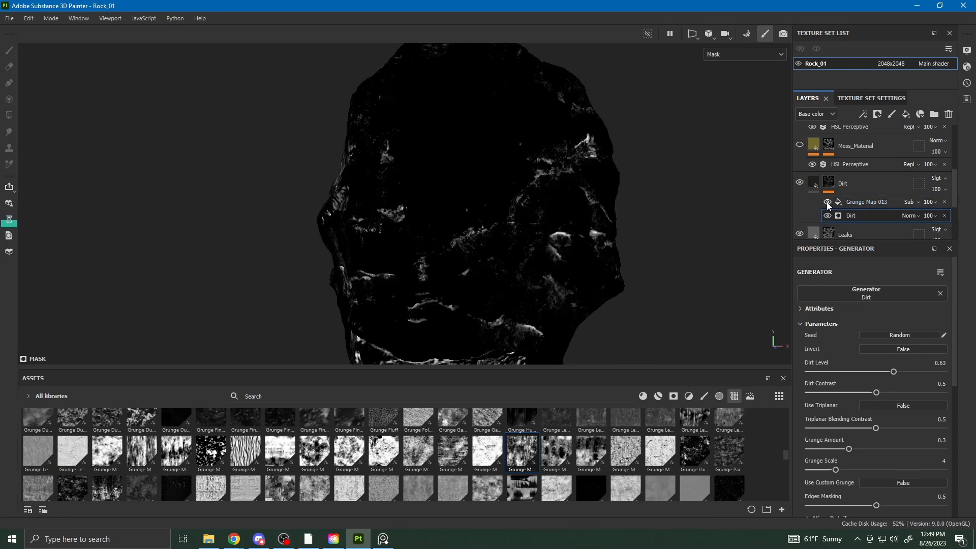
pyautogui.click(865, 204)
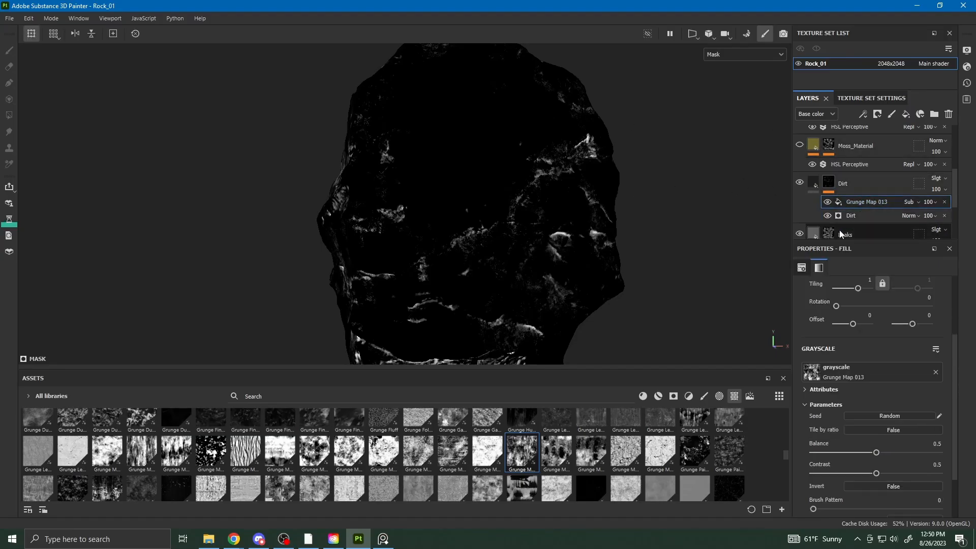
pyautogui.click(828, 202)
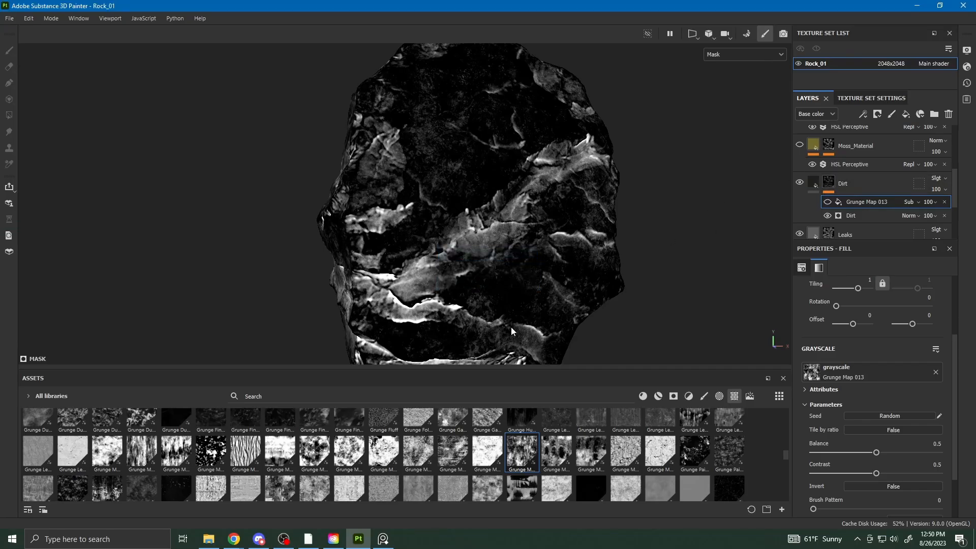
pyautogui.scroll(1, 839, 178)
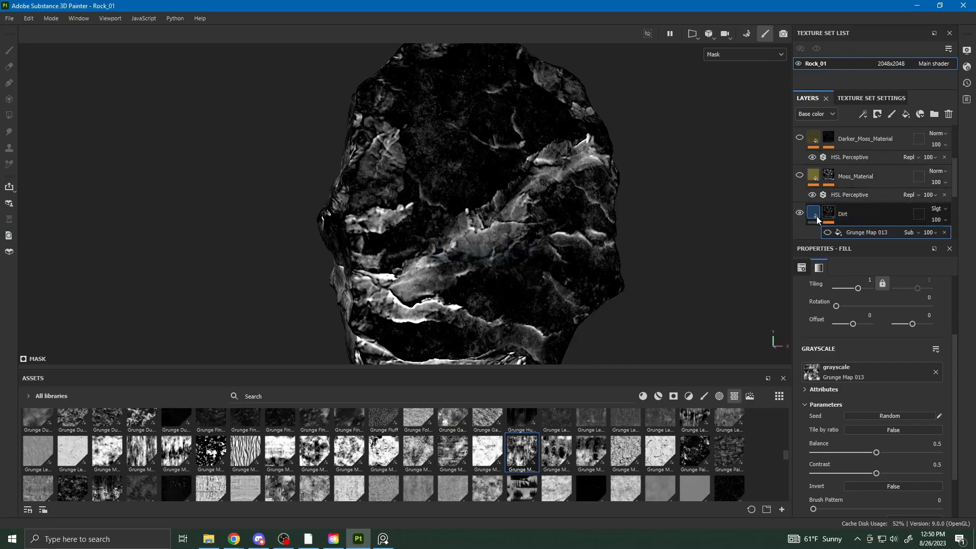
pyautogui.click(828, 232)
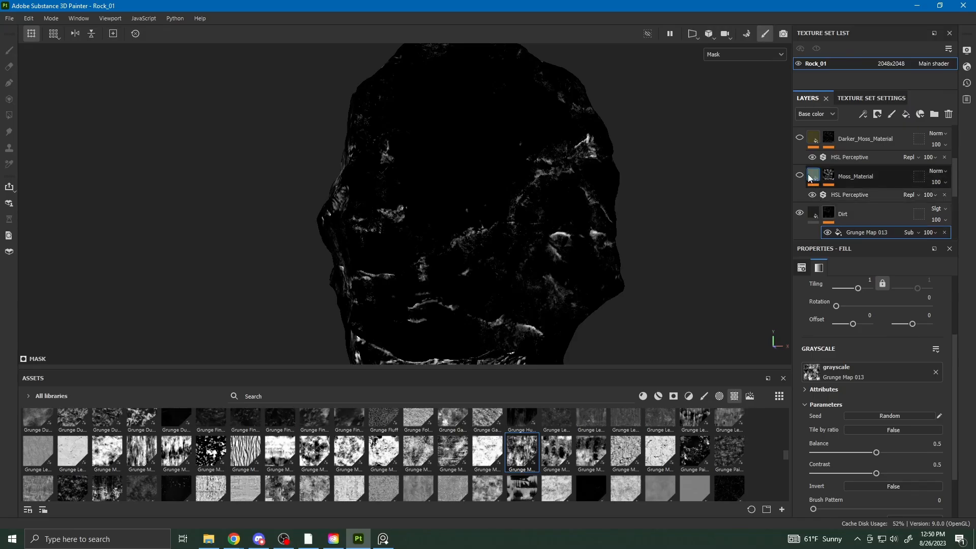
# - Return to Material view, show and select the Moss_Material layer, and enlarge the viewport by shrinking the asset shelf
pyautogui.click(748, 55)
pyautogui.click(738, 76)
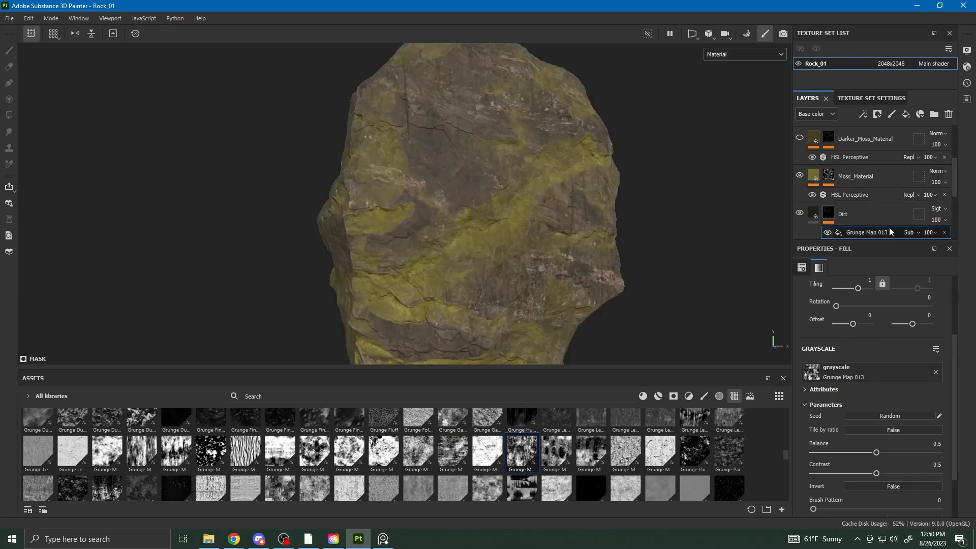
pyautogui.click(848, 172)
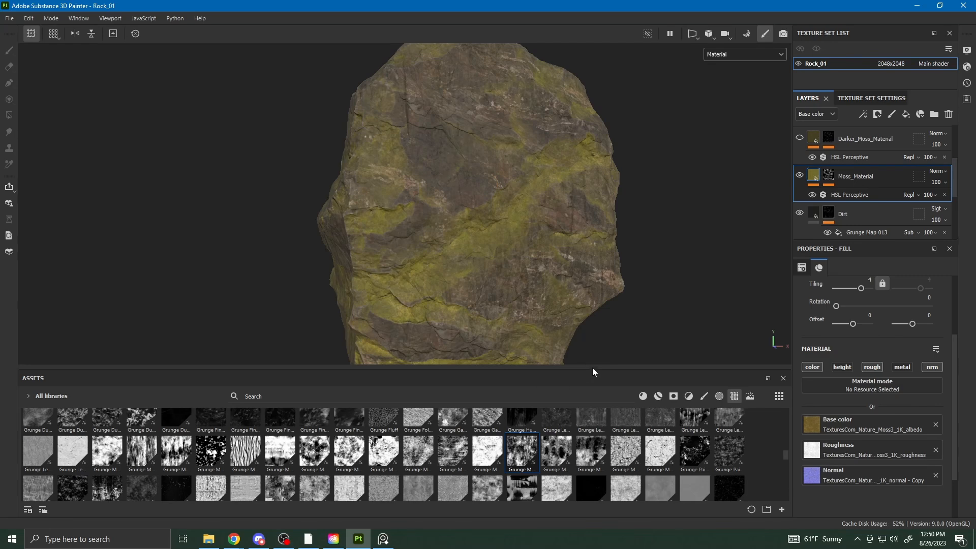
pyautogui.moveTo(592, 368); pyautogui.dragTo(632, 428)
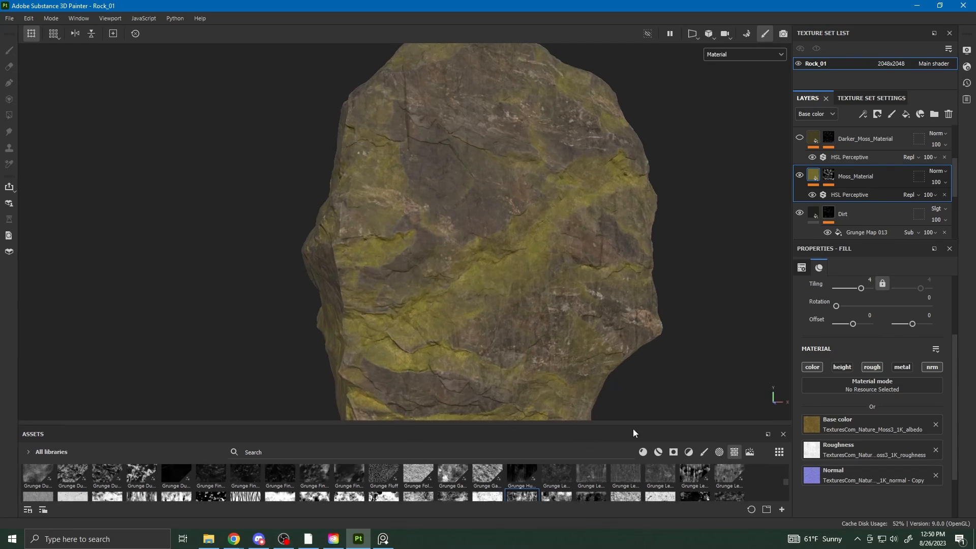
pyautogui.keyDown('alt'); pyautogui.moveTo(476, 333); pyautogui.dragTo(556, 264); pyautogui.keyUp('alt')
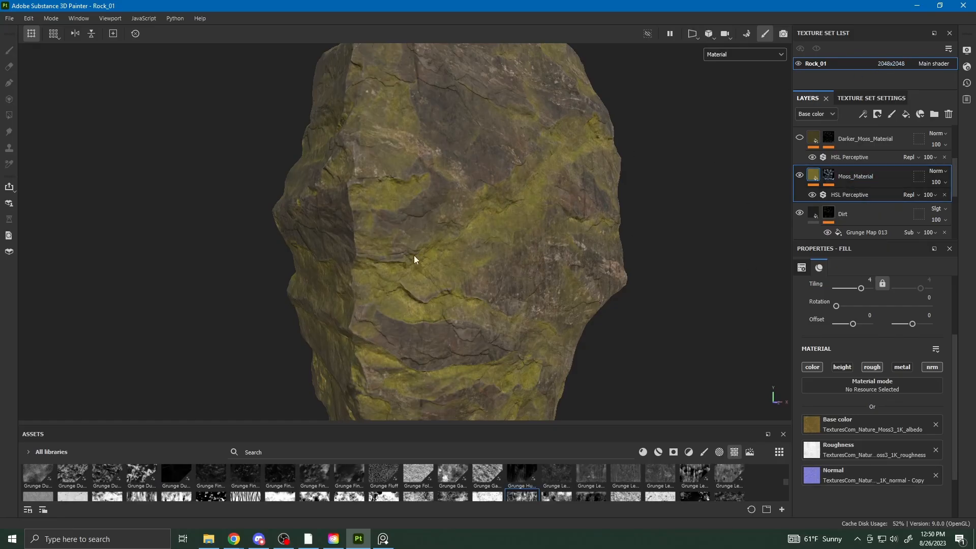
# - Open the Ambient Occlusion generator settings in the Moss_Material layer's mask
pyautogui.click(828, 176)
pyautogui.click(875, 197)
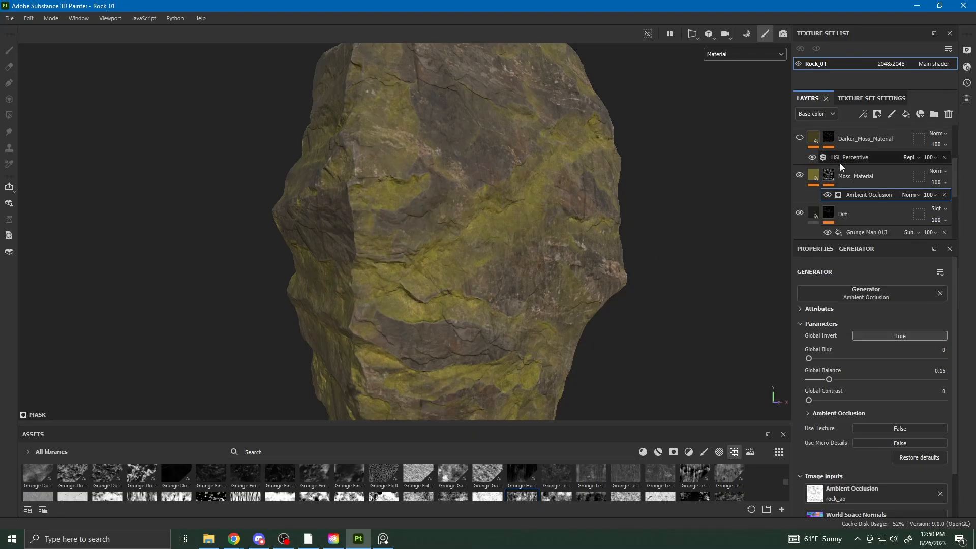
pyautogui.keyDown('alt'); pyautogui.moveTo(471, 275); pyautogui.dragTo(553, 239); pyautogui.keyUp('alt')
pyautogui.scroll(-4, 854, 203)
# - Compare the rock with the Moss_Material layer hidden and shown, and examine its moss coverage up close
pyautogui.click(866, 213)
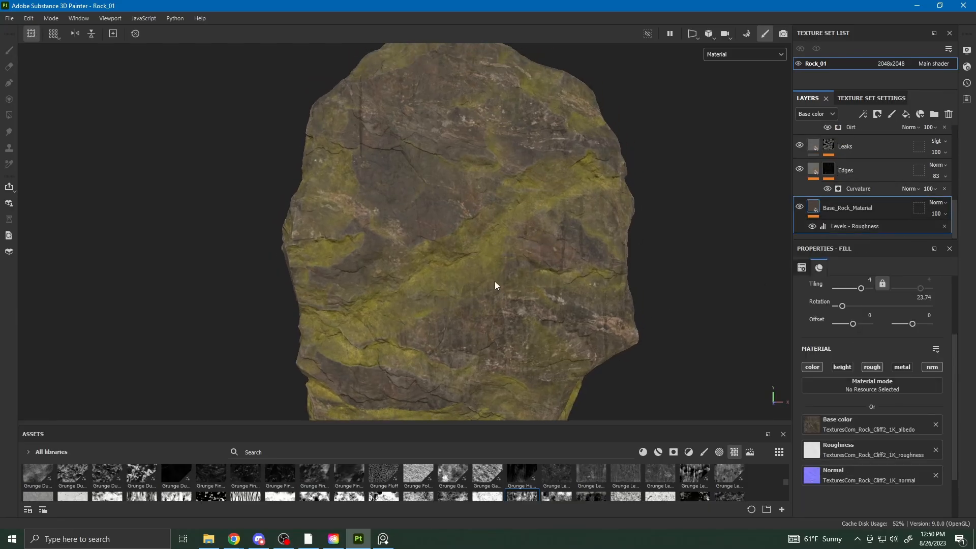
pyautogui.scroll(3, 854, 157)
pyautogui.click(843, 181)
pyautogui.click(828, 178)
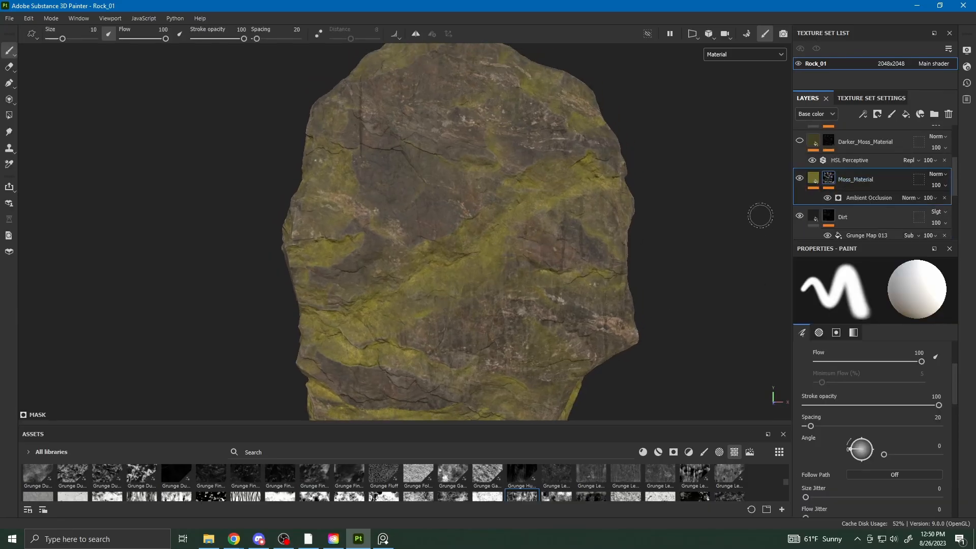
pyautogui.click(800, 178)
pyautogui.click(800, 178)
pyautogui.keyDown('alt'); pyautogui.moveTo(464, 337); pyautogui.dragTo(533, 285, button='middle'); pyautogui.keyUp('alt')
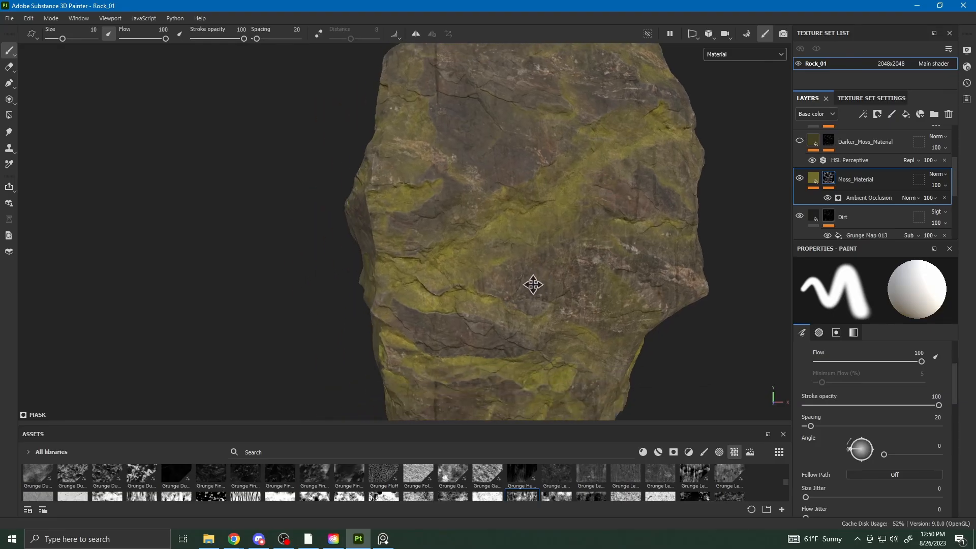
pyautogui.keyDown('alt'); pyautogui.moveTo(534, 285); pyautogui.dragTo(583, 289); pyautogui.keyUp('alt')
pyautogui.keyDown('alt'); pyautogui.moveTo(505, 296); pyautogui.dragTo(584, 249, button='right'); pyautogui.keyUp('alt')
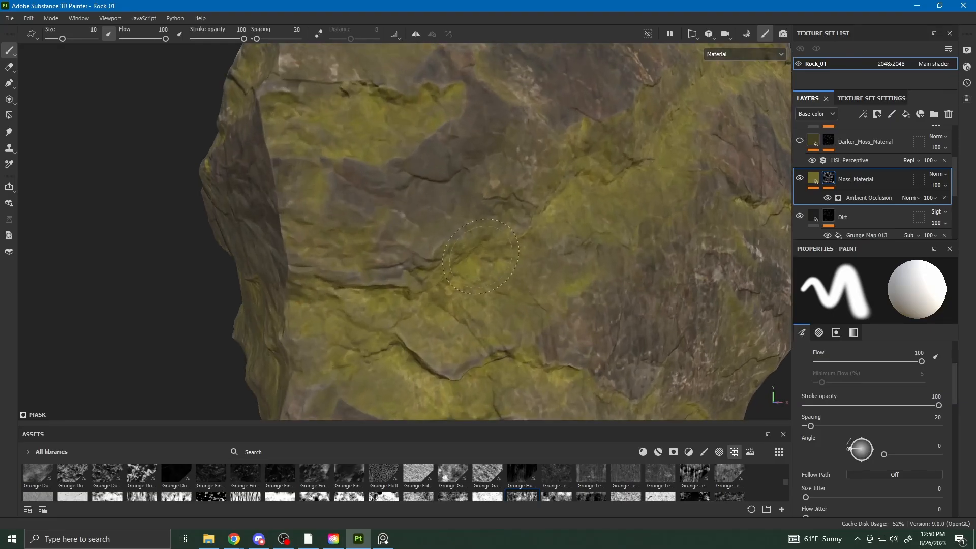
pyautogui.keyDown('alt'); pyautogui.moveTo(584, 249); pyautogui.dragTo(529, 249); pyautogui.keyUp('alt')
pyautogui.keyDown('alt'); pyautogui.moveTo(584, 203); pyautogui.dragTo(417, 264, button='middle'); pyautogui.keyUp('alt')
pyautogui.keyDown('alt'); pyautogui.moveTo(642, 168); pyautogui.dragTo(763, 182); pyautogui.keyUp('alt')
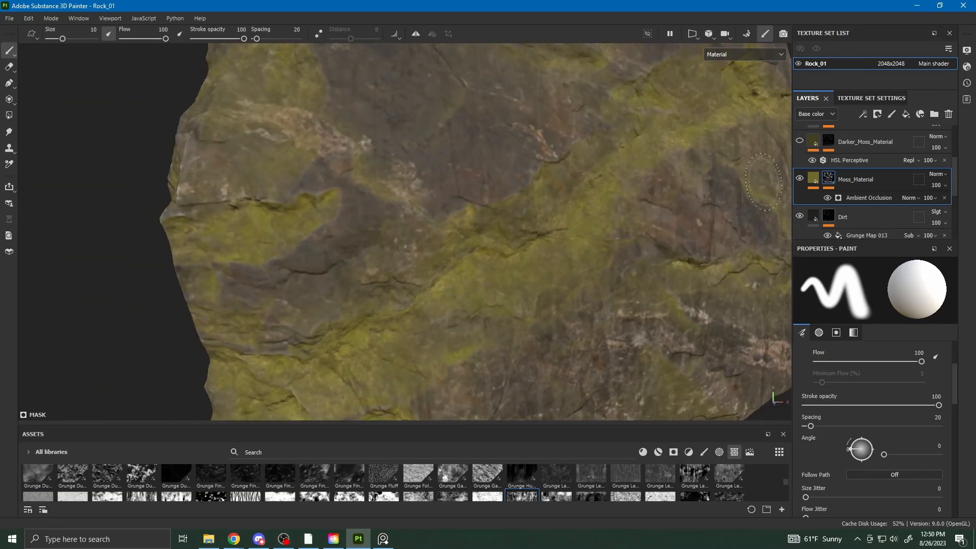
# - Try a tiling value of 1 on the Moss_Material fill and check the moss on the rock
pyautogui.click(814, 178)
pyautogui.keyDown('alt'); pyautogui.moveTo(508, 355); pyautogui.dragTo(451, 254, button='middle'); pyautogui.keyUp('alt')
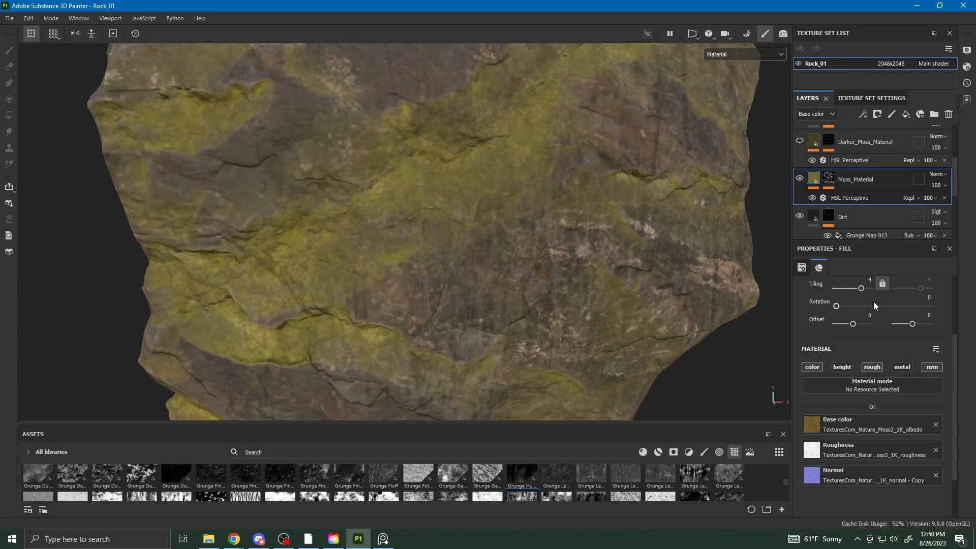
pyautogui.scroll(2, 828, 307)
pyautogui.click(870, 341)
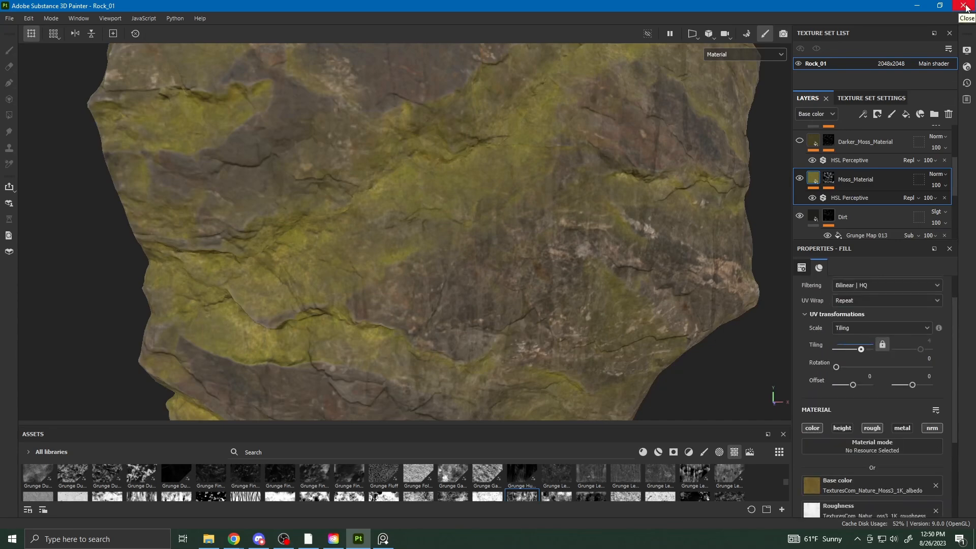
pyautogui.write('1')
pyautogui.press('Return')
pyautogui.keyDown('alt'); pyautogui.moveTo(470, 275); pyautogui.dragTo(524, 325); pyautogui.keyUp('alt')
pyautogui.scroll(-1, 369, 251)
pyautogui.keyDown('alt'); pyautogui.moveTo(417, 193); pyautogui.dragTo(484, 264); pyautogui.keyUp('alt')
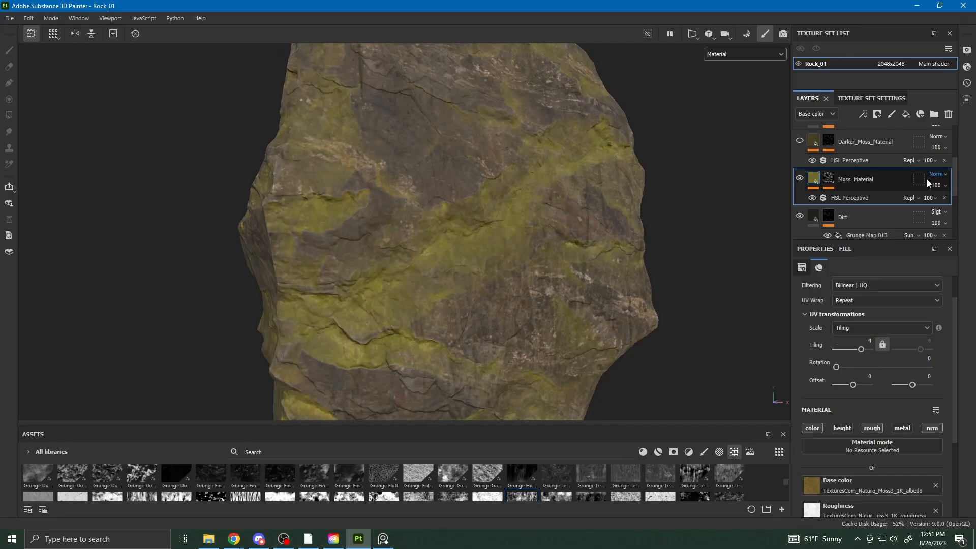
# - Review the Base_Rock_Material layer's tiling settings and inspect the rock surface from close and far
pyautogui.scroll(-5, 540, 284)
pyautogui.keyDown('alt'); pyautogui.moveTo(540, 284); pyautogui.dragTo(491, 302); pyautogui.keyUp('alt')
pyautogui.scroll(-5, 835, 228)
pyautogui.click(837, 228)
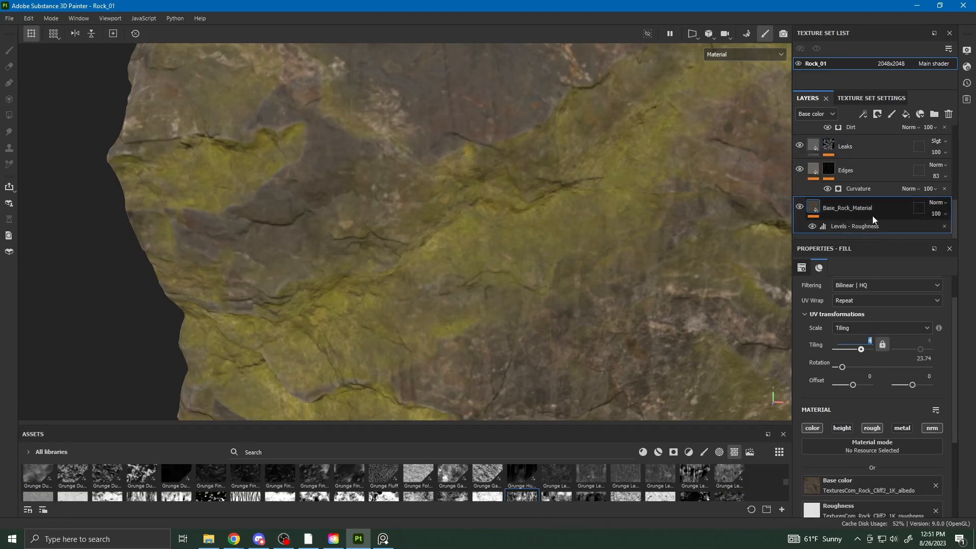
pyautogui.scroll(4, 848, 212)
pyautogui.keyDown('alt'); pyautogui.moveTo(601, 338); pyautogui.dragTo(636, 274); pyautogui.keyUp('alt')
pyautogui.scroll(3, 824, 176)
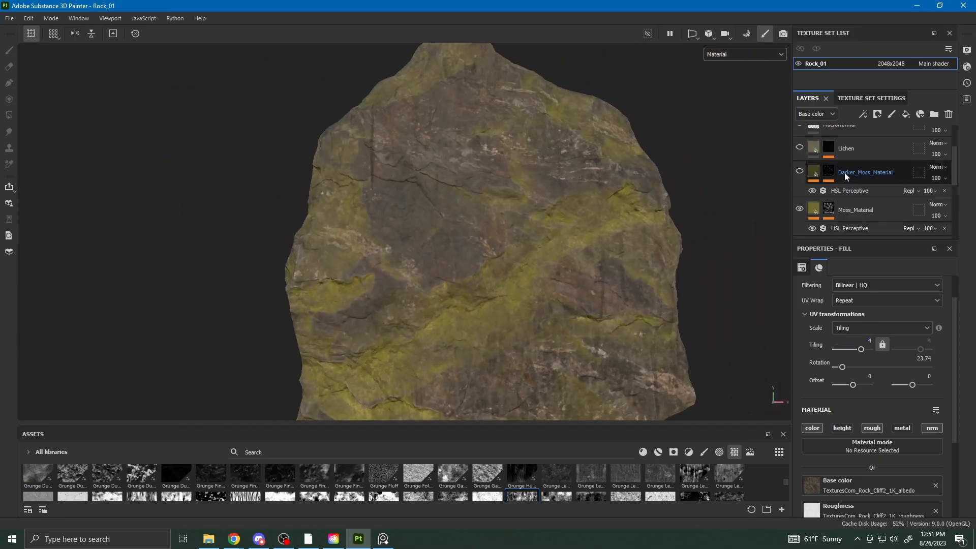
# - Show the Darker_Moss_Material layer on the rock and open the settings of its HSL Perceptive filter
pyautogui.click(850, 210)
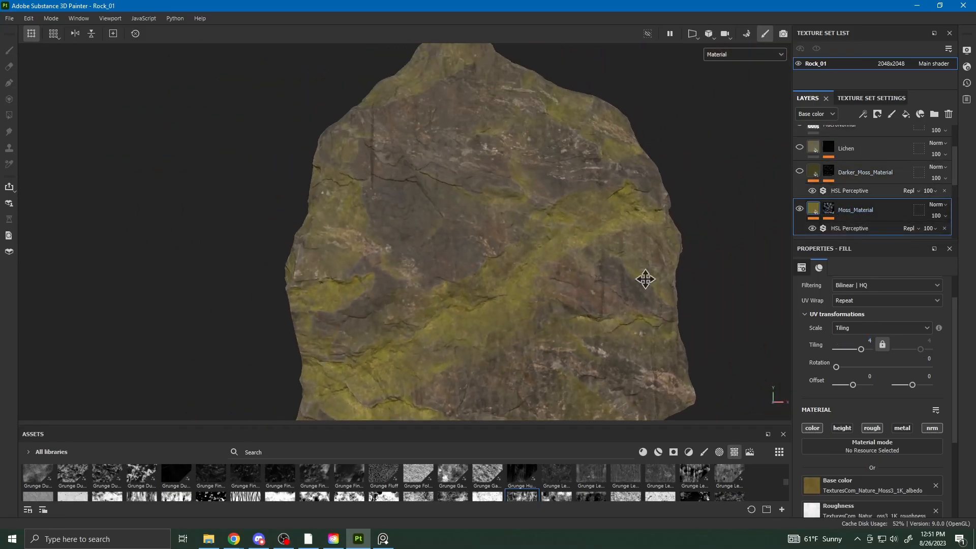
pyautogui.keyDown('alt'); pyautogui.moveTo(644, 279); pyautogui.dragTo(676, 254); pyautogui.keyUp('alt')
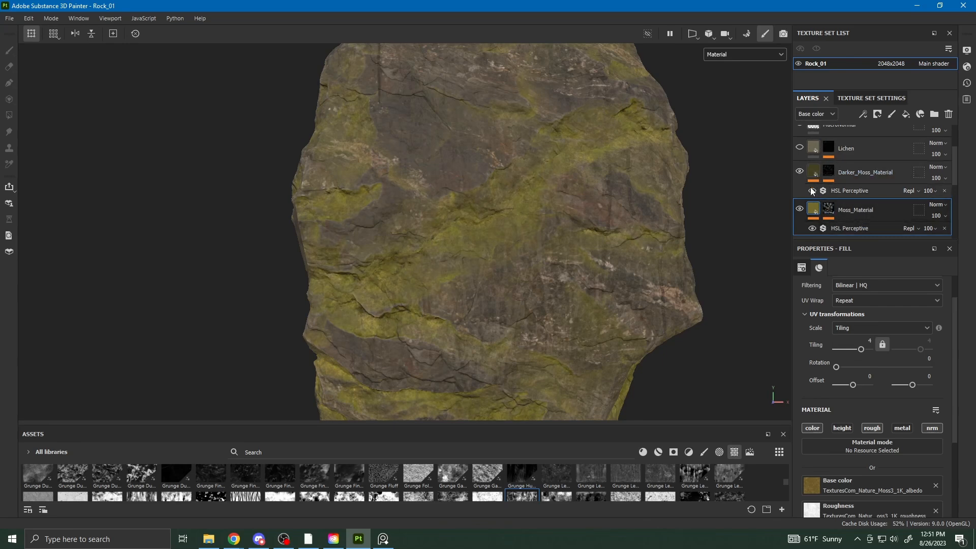
pyautogui.click(844, 191)
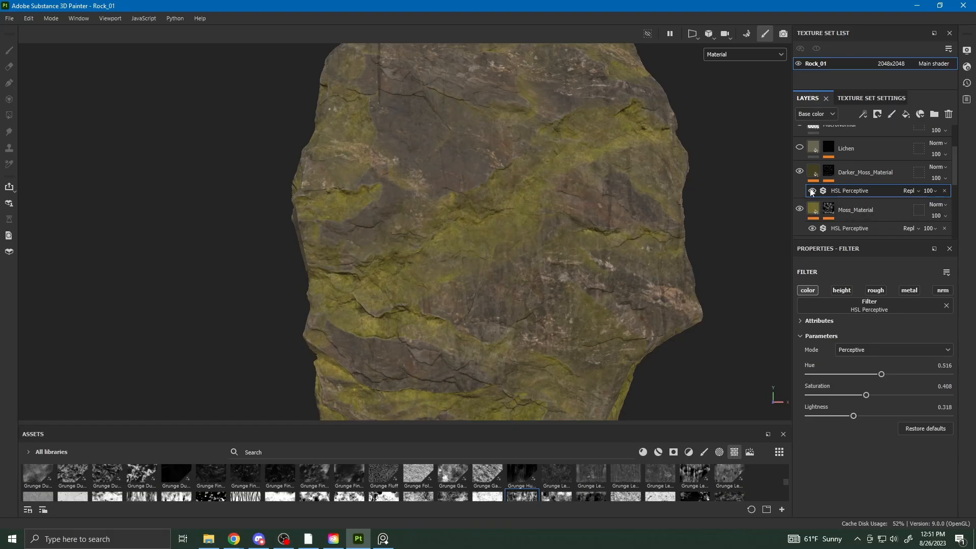
# - Display the Darker_Moss_Material layer's mask in the viewport and compare it with the BnW Spots 1 fill hidden and shown
pyautogui.click(819, 167)
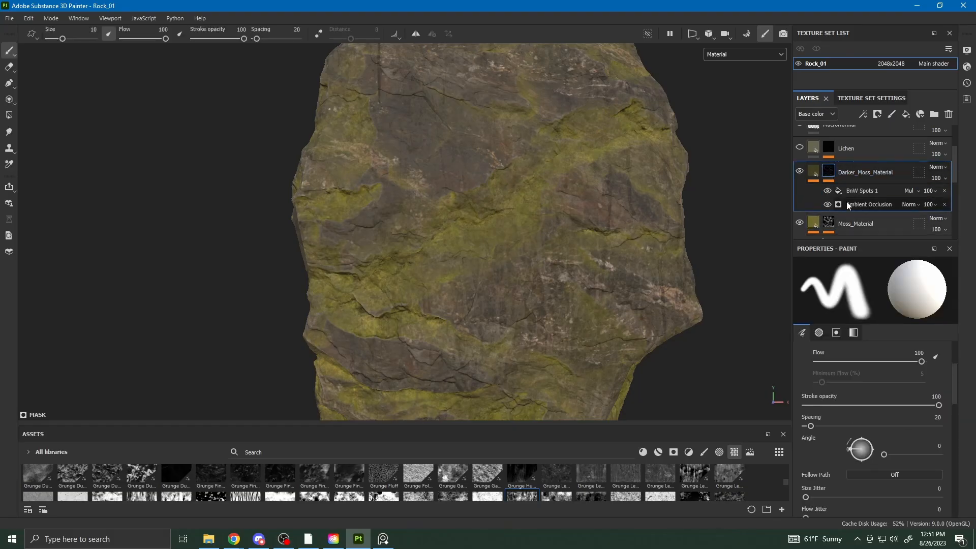
pyautogui.click(859, 190)
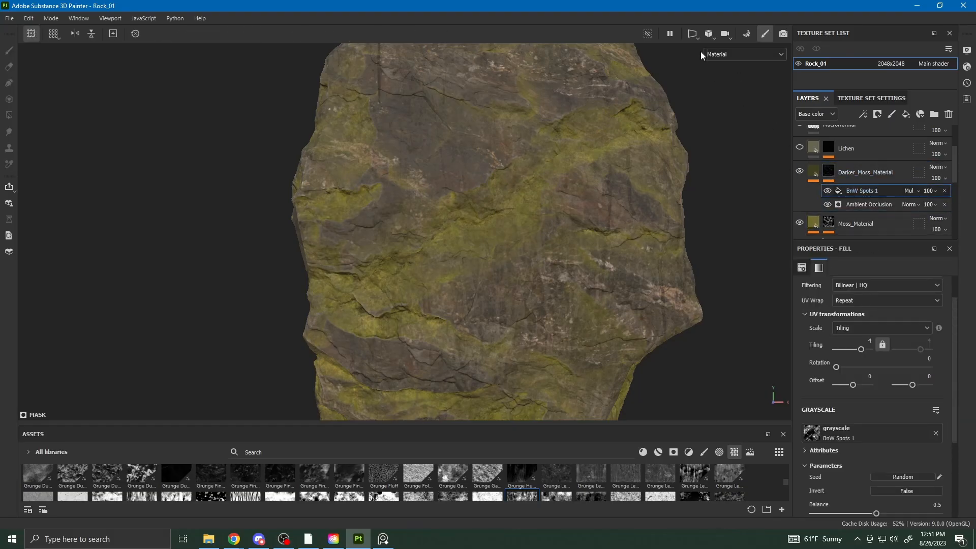
pyautogui.click(743, 55)
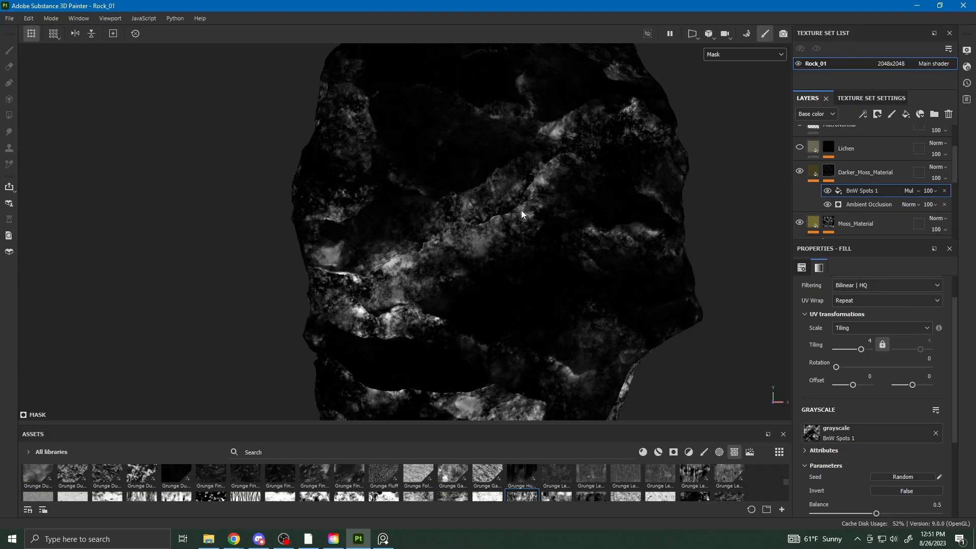
pyautogui.click(828, 191)
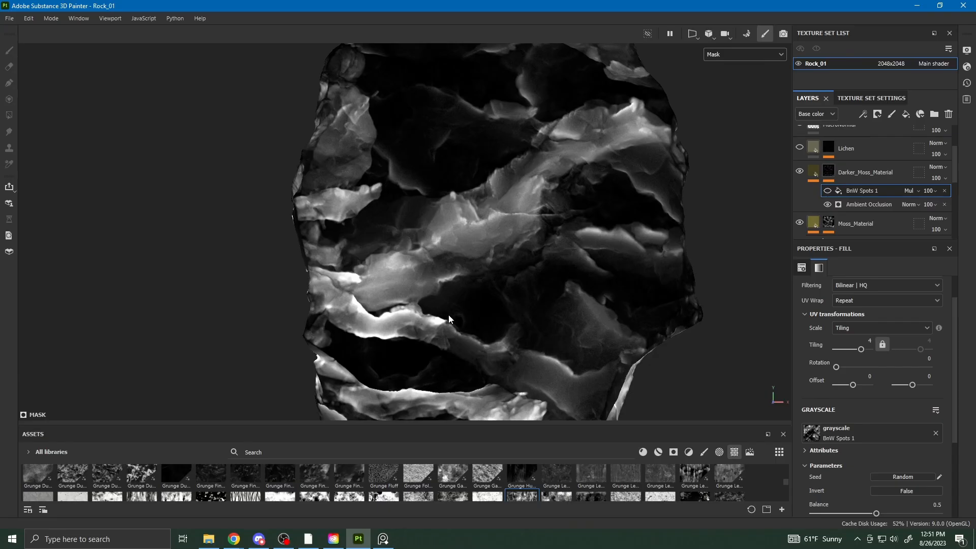
pyautogui.click(827, 190)
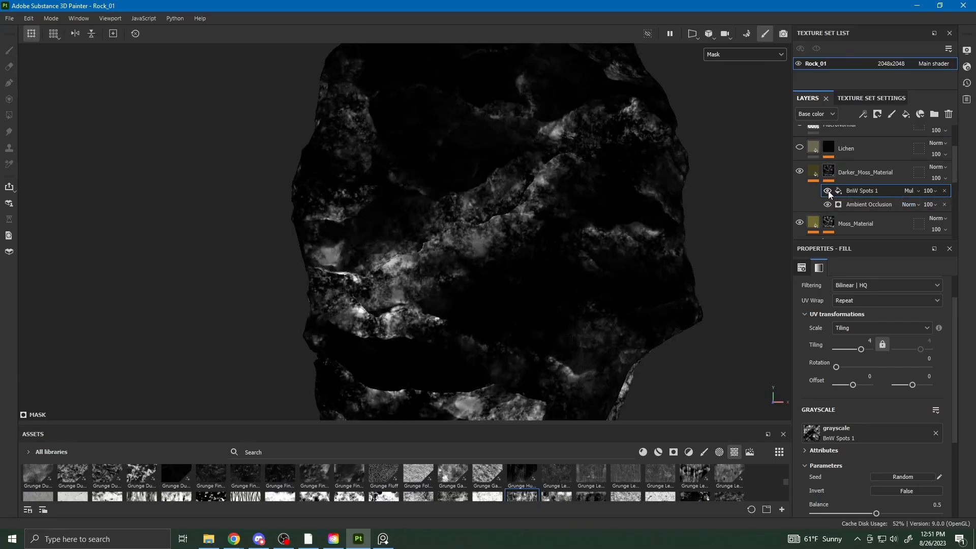
# - Check the BnW Spots 1 fill's blend mode and effect on the mask, and return the viewport to the Material display
pyautogui.click(909, 191)
pyautogui.click(871, 200)
pyautogui.click(828, 191)
pyautogui.click(828, 191)
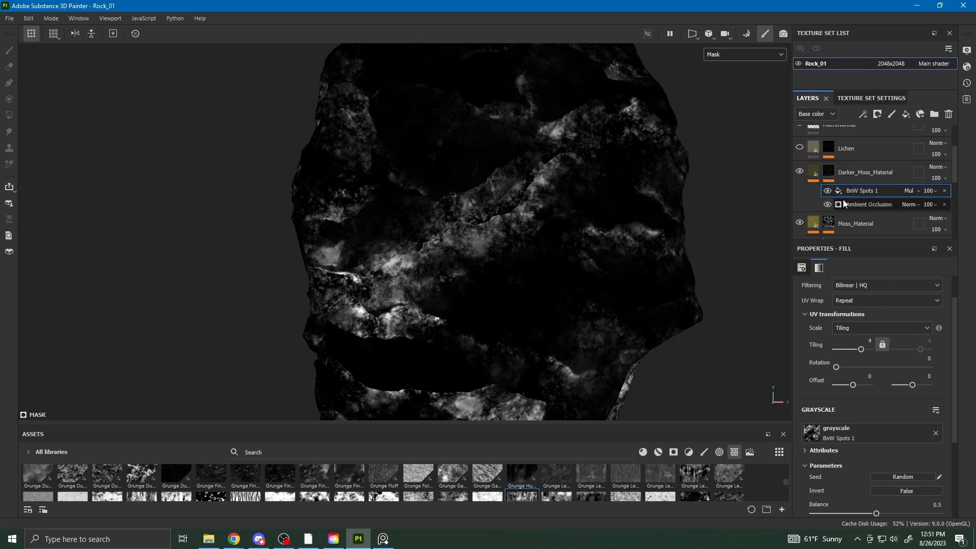
pyautogui.click(746, 54)
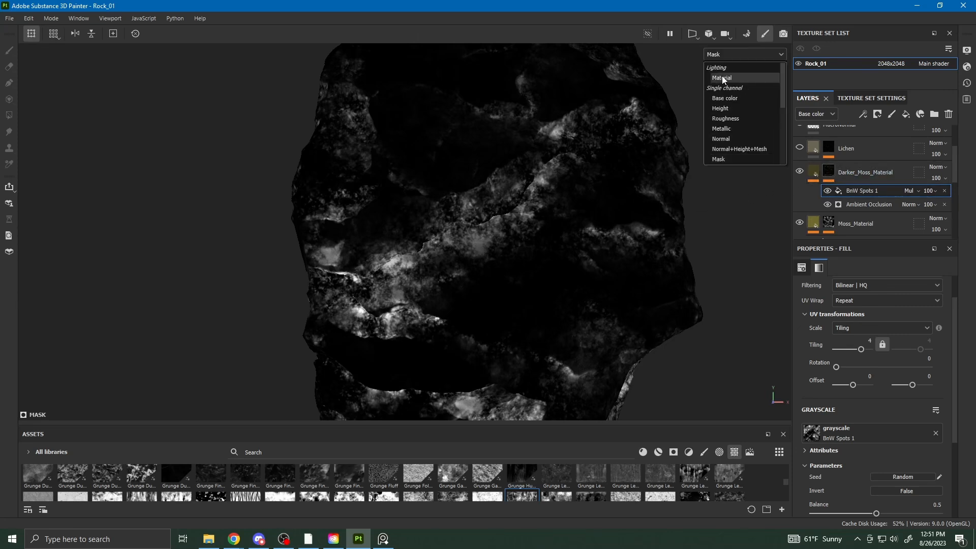
pyautogui.click(723, 79)
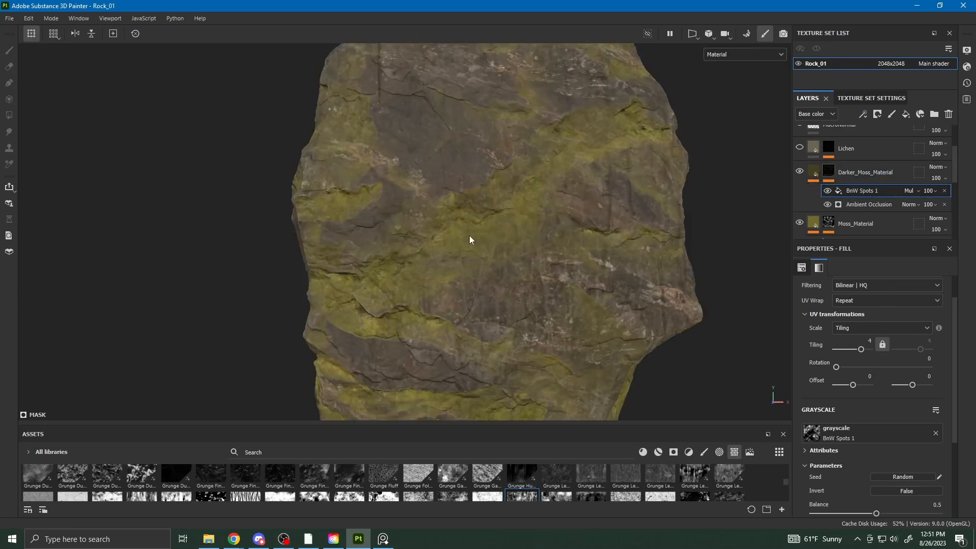
# - Compare the rock with the Darker_Moss_Material layer hidden and shown, and examine its moss variation
pyautogui.click(799, 172)
pyautogui.click(801, 172)
pyautogui.click(803, 172)
pyautogui.click(802, 173)
pyautogui.click(801, 173)
pyautogui.click(800, 173)
pyautogui.click(800, 174)
pyautogui.keyDown('alt'); pyautogui.moveTo(473, 277); pyautogui.dragTo(513, 277); pyautogui.keyUp('alt')
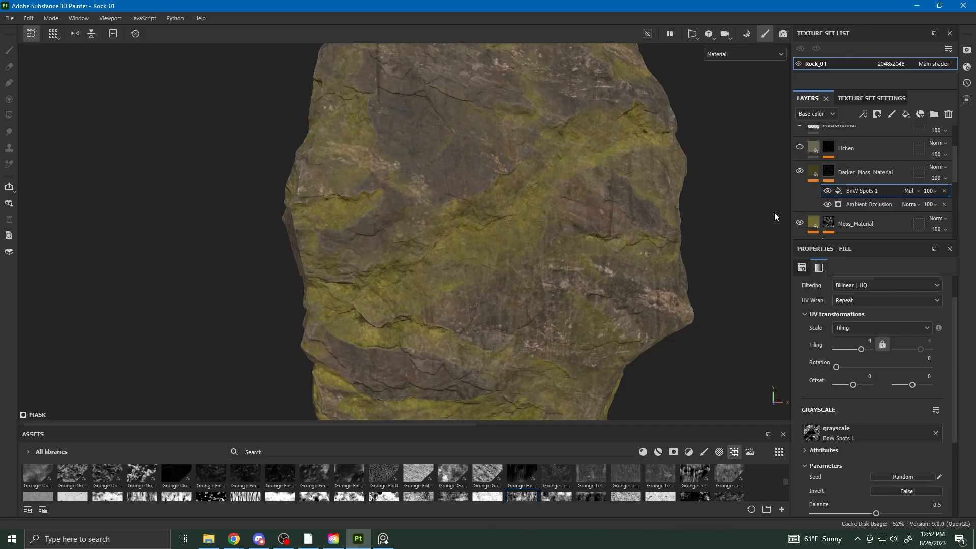
# - Show the Lichen layer on the rock and open the effects in its mask
pyautogui.scroll(2, 836, 160)
pyautogui.keyDown('alt'); pyautogui.moveTo(425, 261); pyautogui.dragTo(883, 255); pyautogui.keyUp('alt')
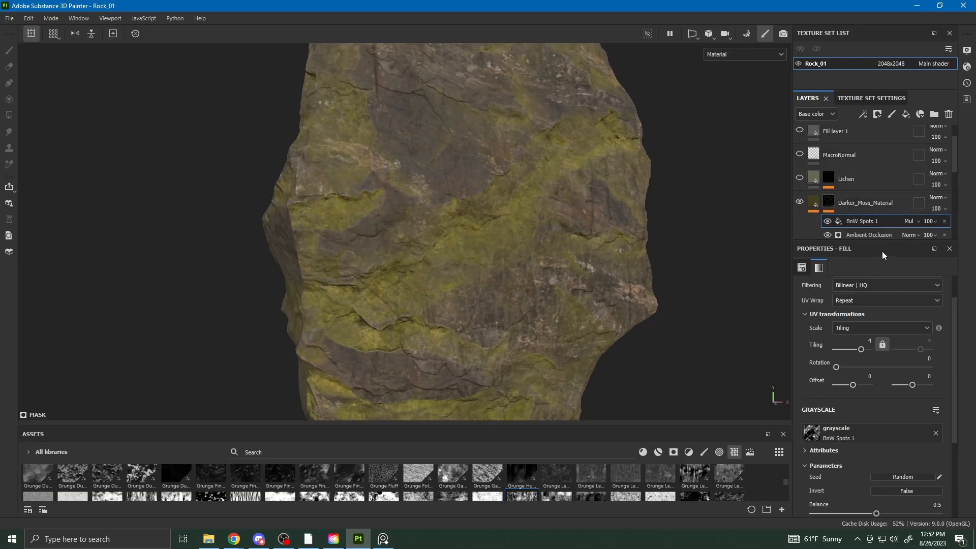
pyautogui.click(813, 179)
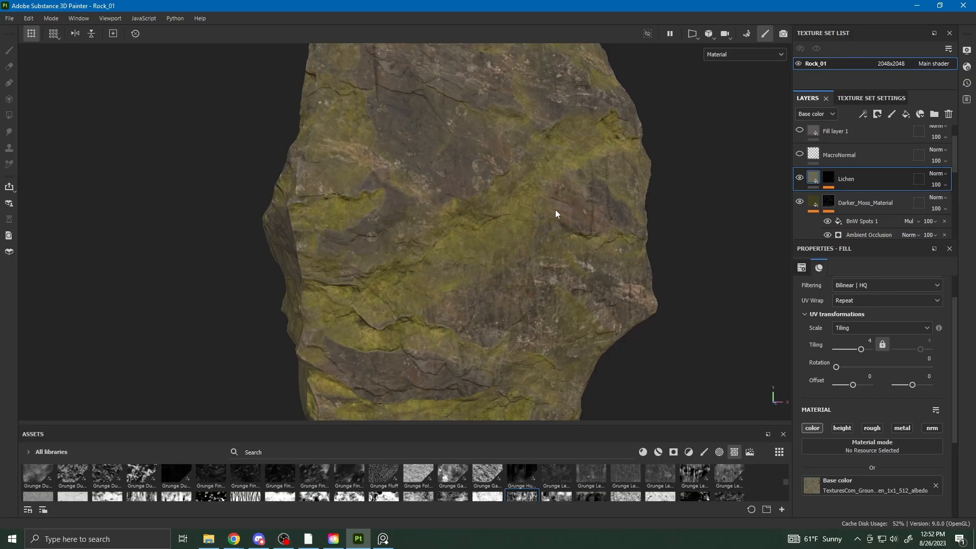
pyautogui.click(829, 178)
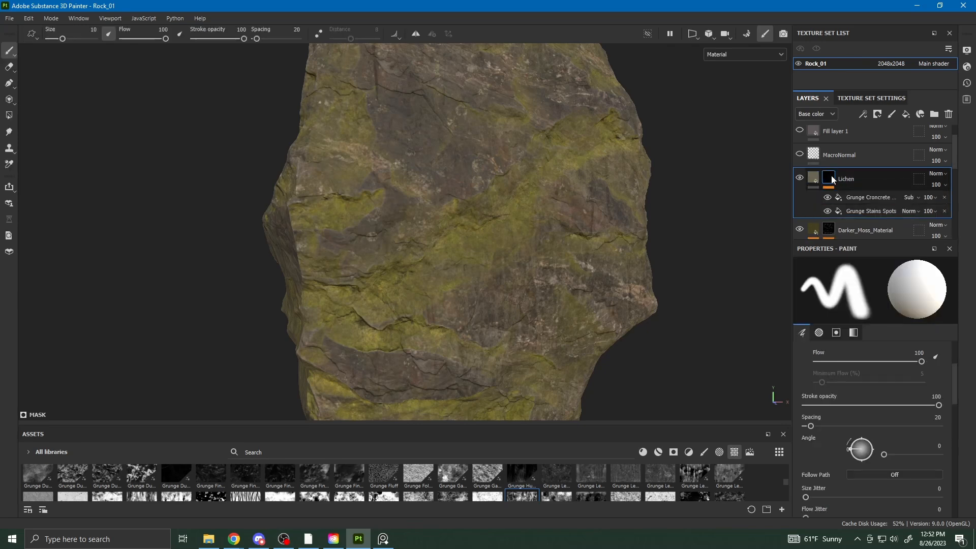
# - Hide the Grunge Croncrete fill in the Lichen mask, and inspect the Grunge Stains Spots fill's effect on the rock and its settings
pyautogui.click(827, 197)
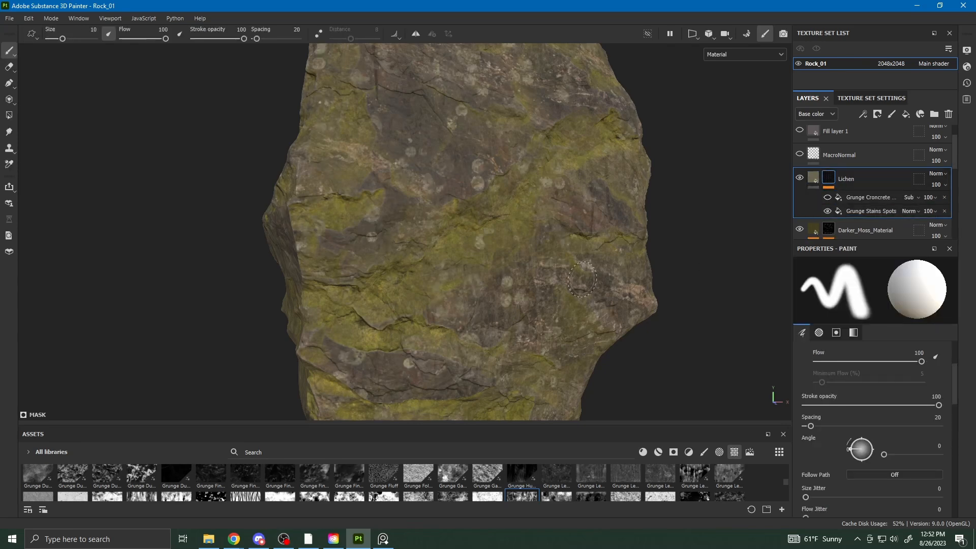
pyautogui.keyDown('alt'); pyautogui.moveTo(464, 210); pyautogui.dragTo(725, 224); pyautogui.keyUp('alt')
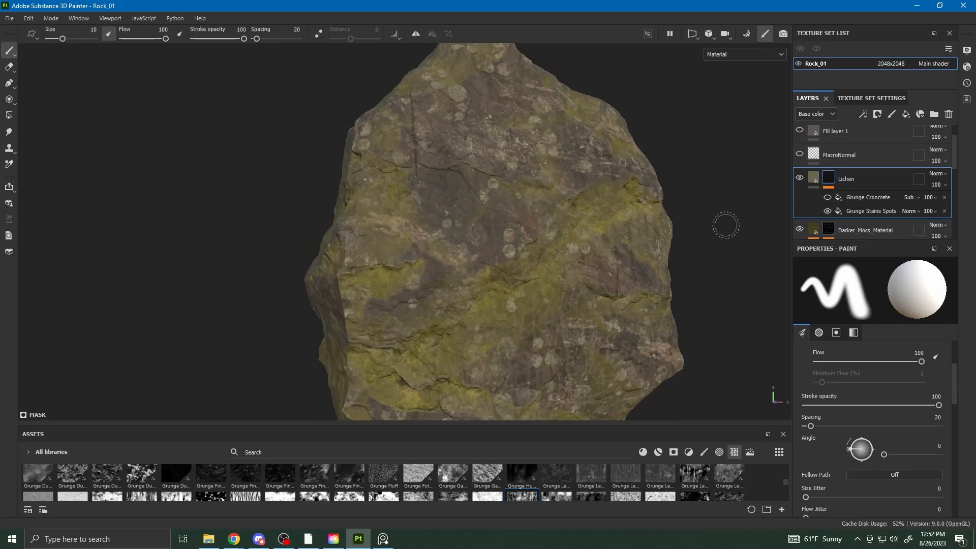
pyautogui.click(830, 211)
pyautogui.click(831, 210)
pyautogui.click(854, 211)
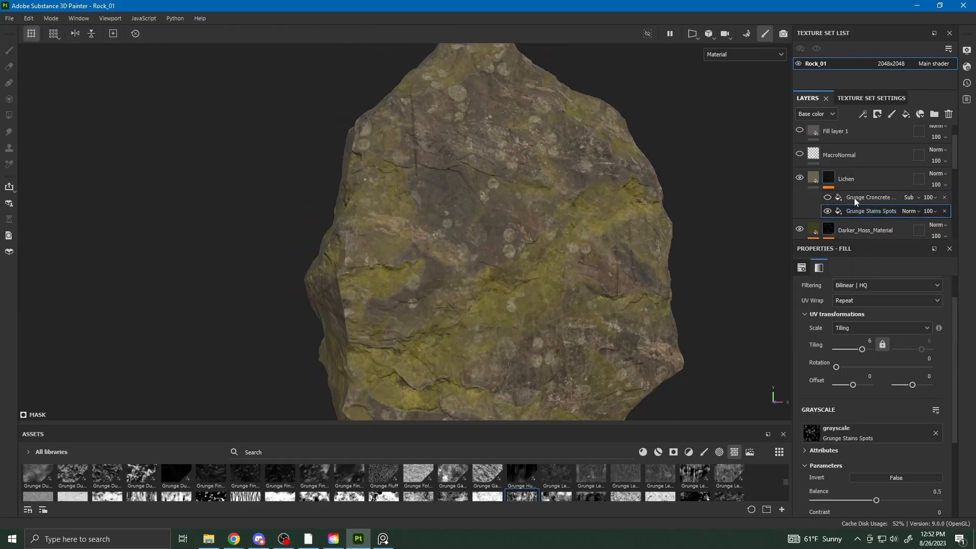
# - Display the Lichen layer's mask in the viewport and examine the Grunge Stains Spots pattern around the rock
pyautogui.click(738, 53)
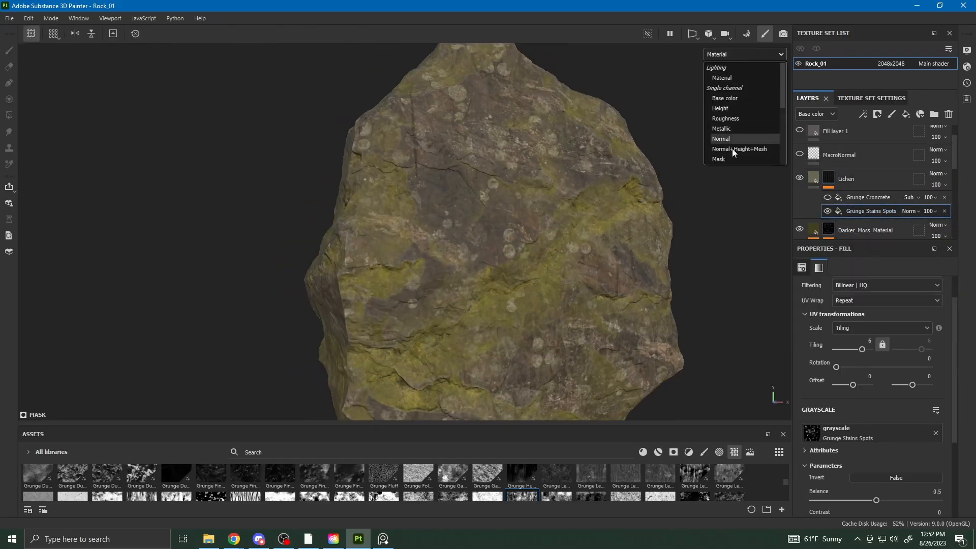
pyautogui.click(727, 159)
pyautogui.keyDown('alt'); pyautogui.moveTo(770, 183); pyautogui.dragTo(663, 209); pyautogui.keyUp('alt')
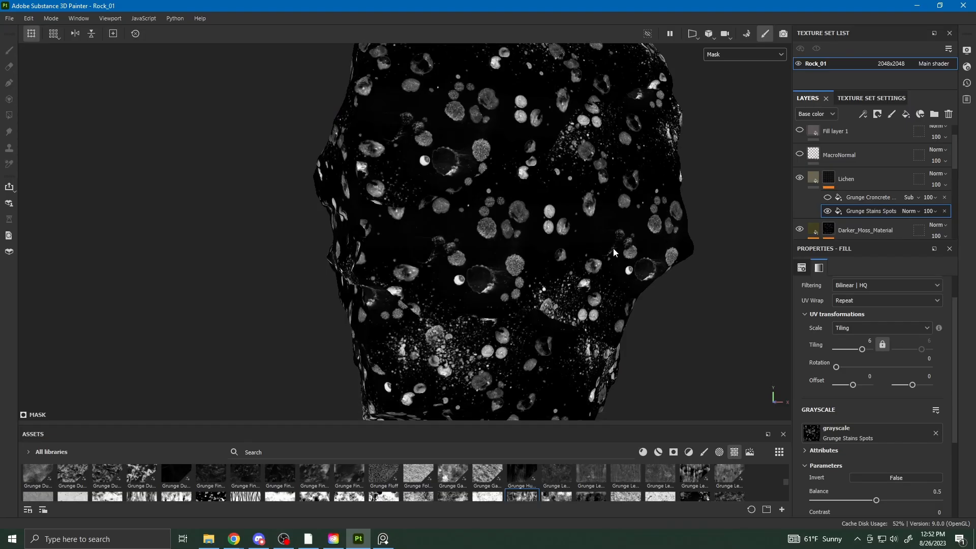
pyautogui.keyDown('alt'); pyautogui.moveTo(614, 251); pyautogui.dragTo(289, 280); pyautogui.keyUp('alt')
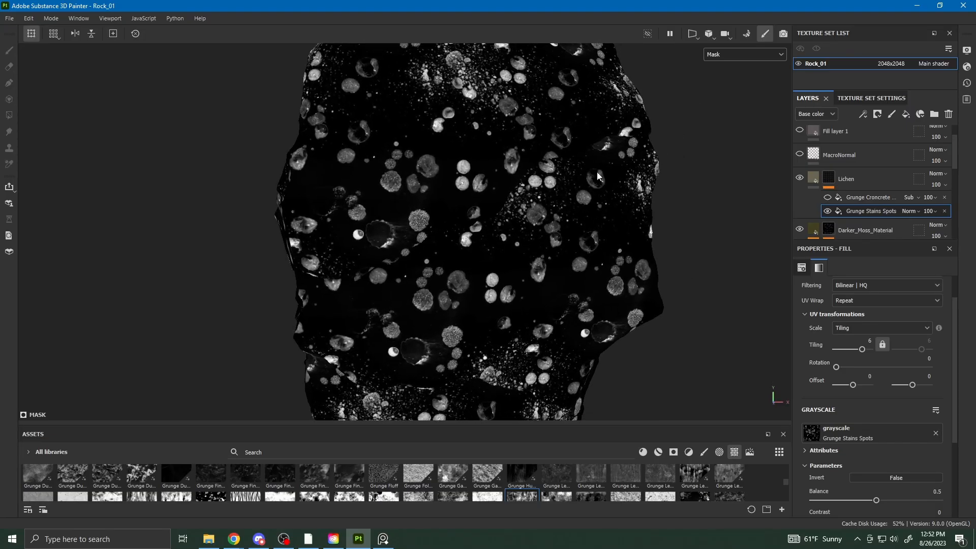
pyautogui.click(743, 57)
pyautogui.click(742, 57)
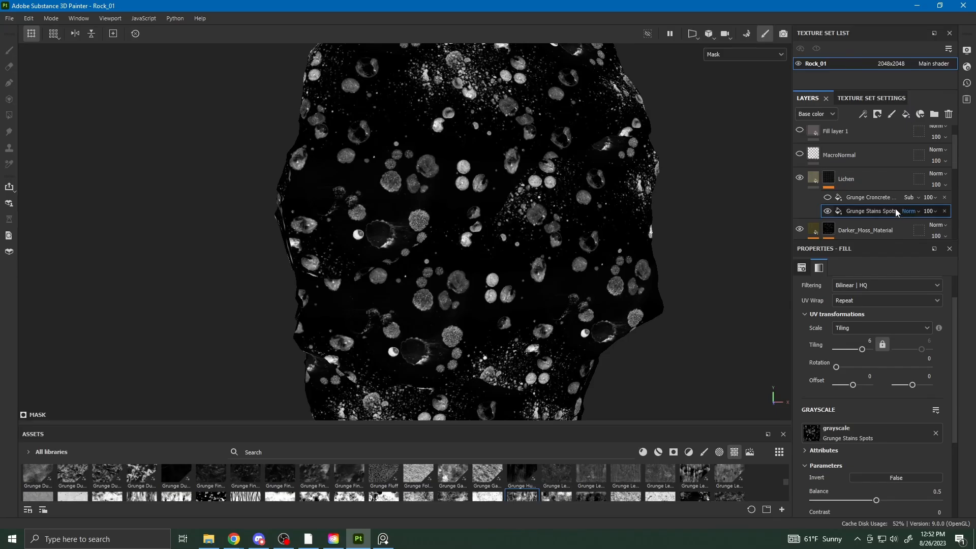
# - Show the Grunge Croncrete Moss Medium fill in the Lichen mask again, review its settings, and return the viewport to the Material display
pyautogui.click(827, 198)
pyautogui.click(868, 200)
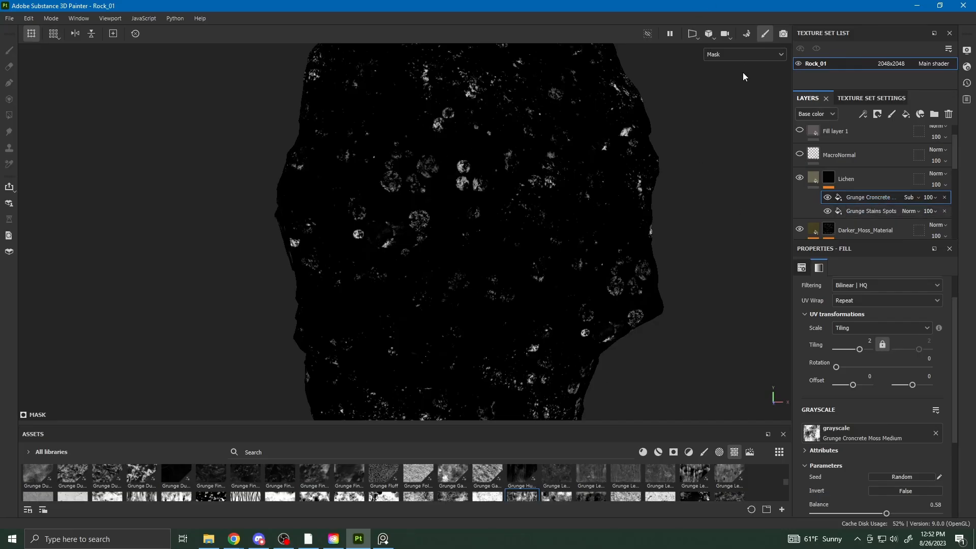
pyautogui.click(739, 54)
pyautogui.click(768, 76)
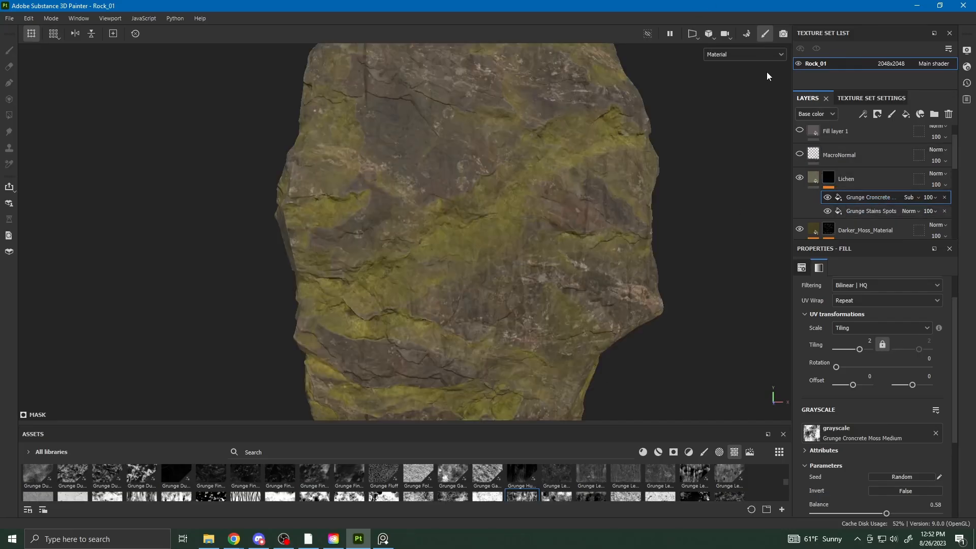
# - Examine the Lichen layer's spots on the rock from several angles and distances
pyautogui.keyDown('alt'); pyautogui.moveTo(544, 212); pyautogui.dragTo(524, 275); pyautogui.keyUp('alt')
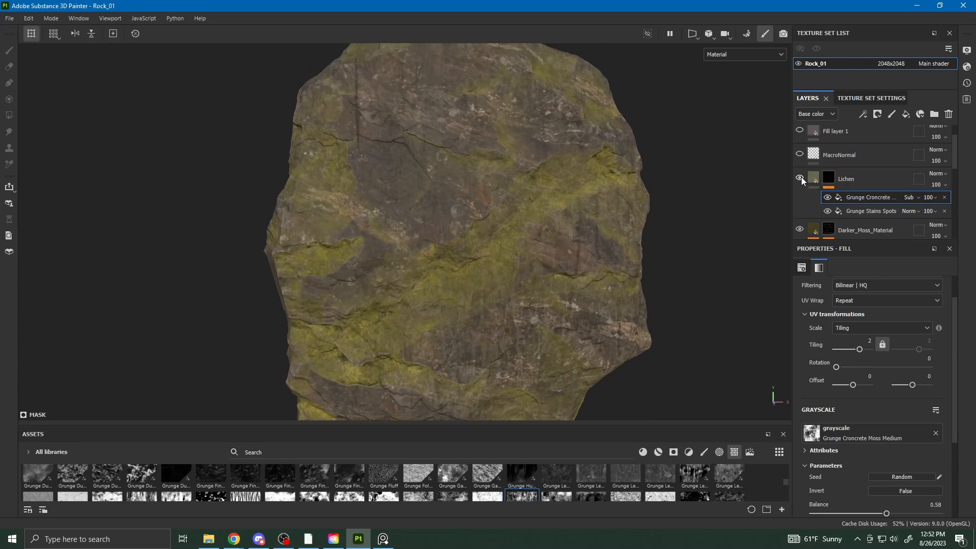
pyautogui.keyDown('alt'); pyautogui.moveTo(405, 297); pyautogui.dragTo(673, 316); pyautogui.keyUp('alt')
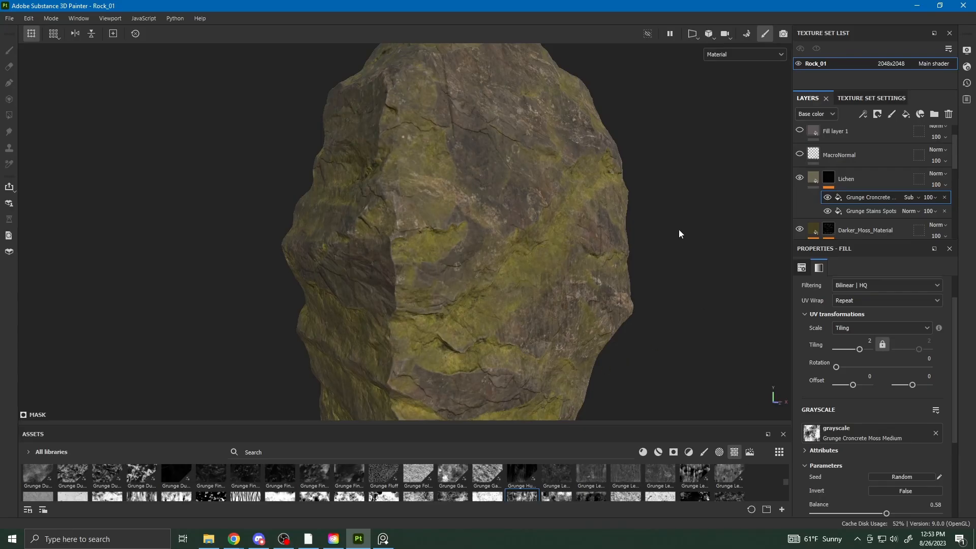
pyautogui.keyDown('alt'); pyautogui.moveTo(678, 234); pyautogui.dragTo(595, 236); pyautogui.keyUp('alt')
pyautogui.scroll(2, 840, 202)
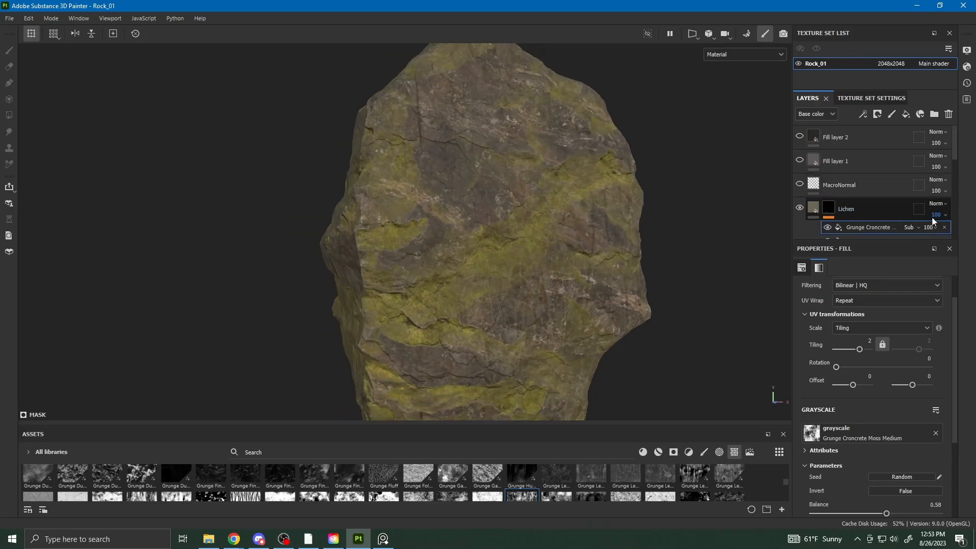
pyautogui.click(862, 212)
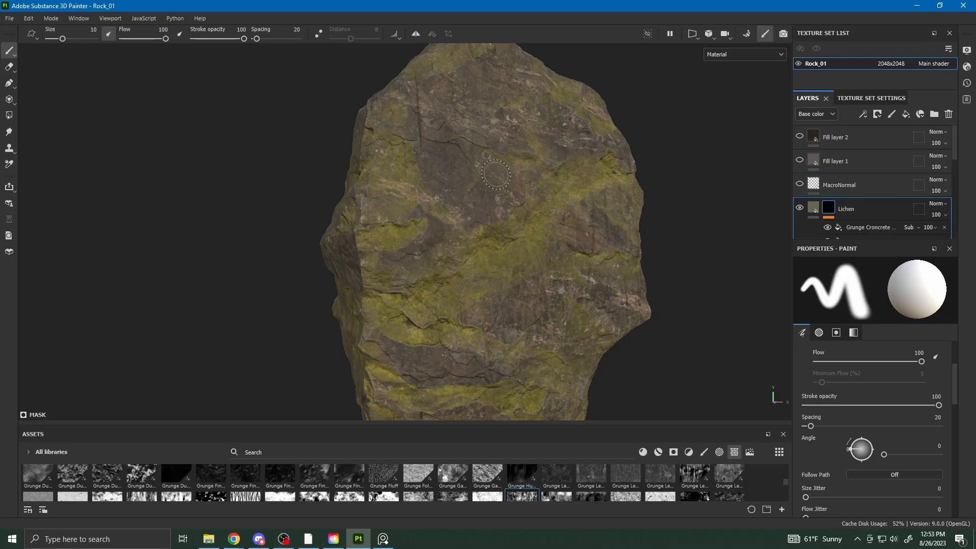
pyautogui.scroll(2, 686, 315)
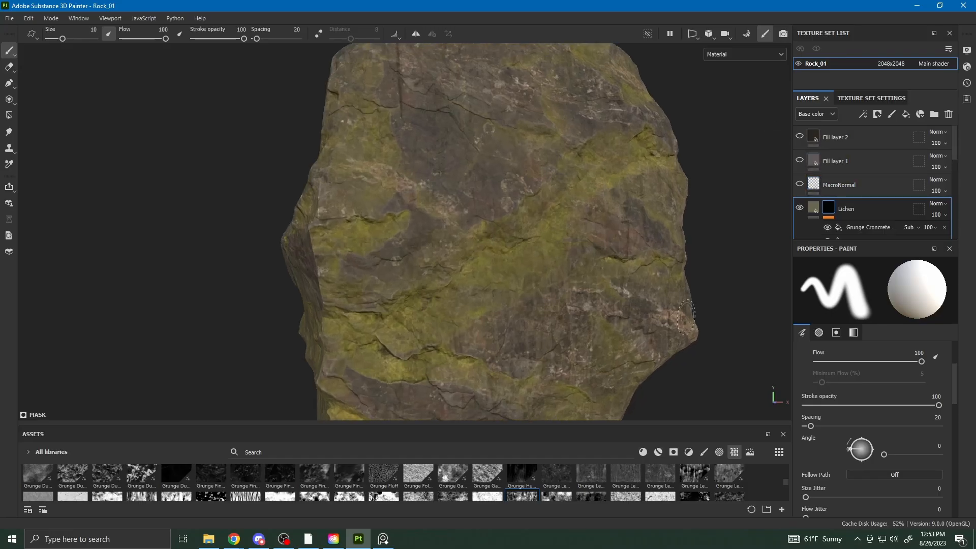
pyautogui.keyDown('alt'); pyautogui.moveTo(566, 252); pyautogui.dragTo(581, 304); pyautogui.keyUp('alt')
pyautogui.keyDown('alt'); pyautogui.moveTo(724, 248); pyautogui.dragTo(715, 275, button='middle'); pyautogui.keyUp('alt')
pyautogui.keyDown('alt'); pyautogui.moveTo(650, 260); pyautogui.dragTo(649, 281, button='middle'); pyautogui.keyUp('alt')
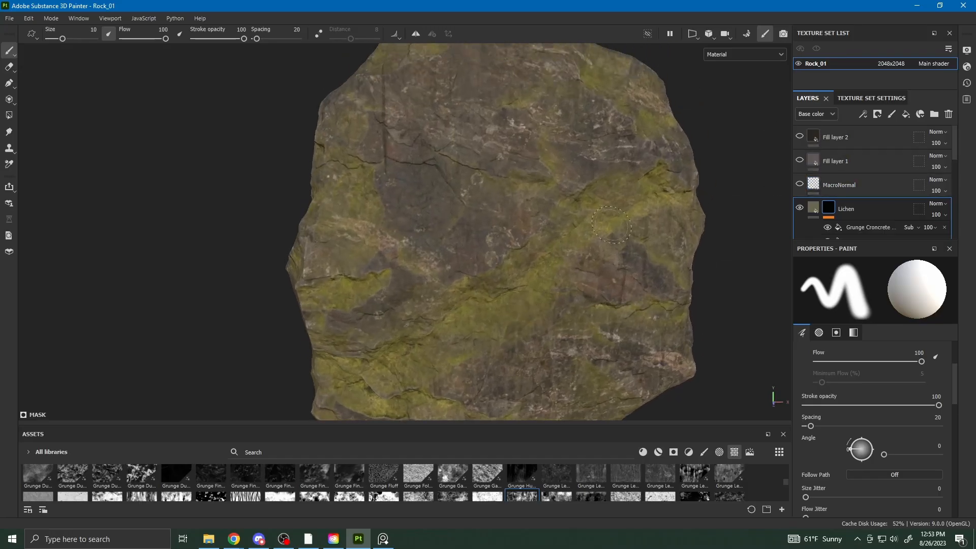
pyautogui.moveTo(616, 247)
pyautogui.keyDown('alt'); pyautogui.mouseDown()
pyautogui.moveTo(567, 239)
pyautogui.moveTo(508, 260)
pyautogui.moveTo(549, 239)
pyautogui.mouseUp(); pyautogui.keyUp('alt')
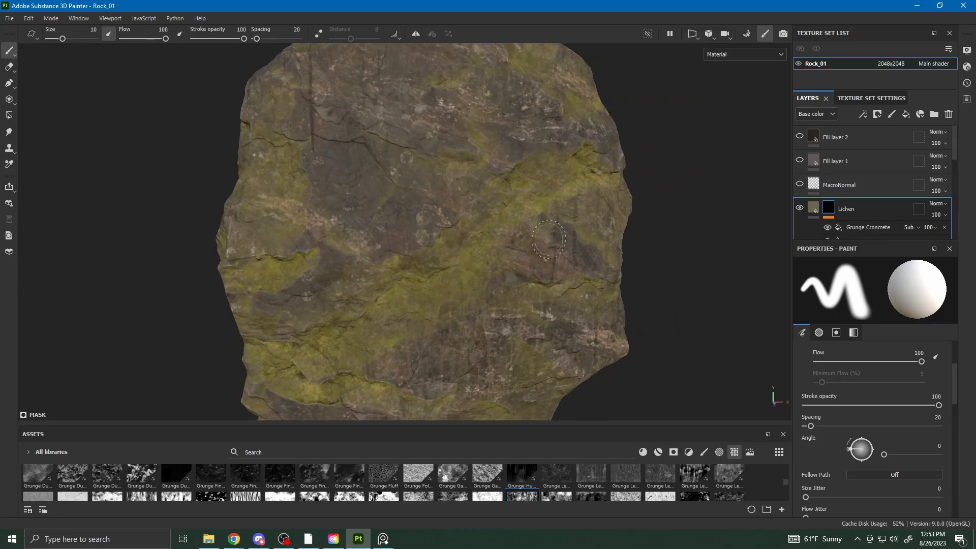
pyautogui.keyDown('alt'); pyautogui.moveTo(476, 302); pyautogui.dragTo(588, 174); pyautogui.keyUp('alt')
# - Select the MacroNormal layer and hide it to examine the rock's surface without its normal detail at closer range
pyautogui.click(812, 188)
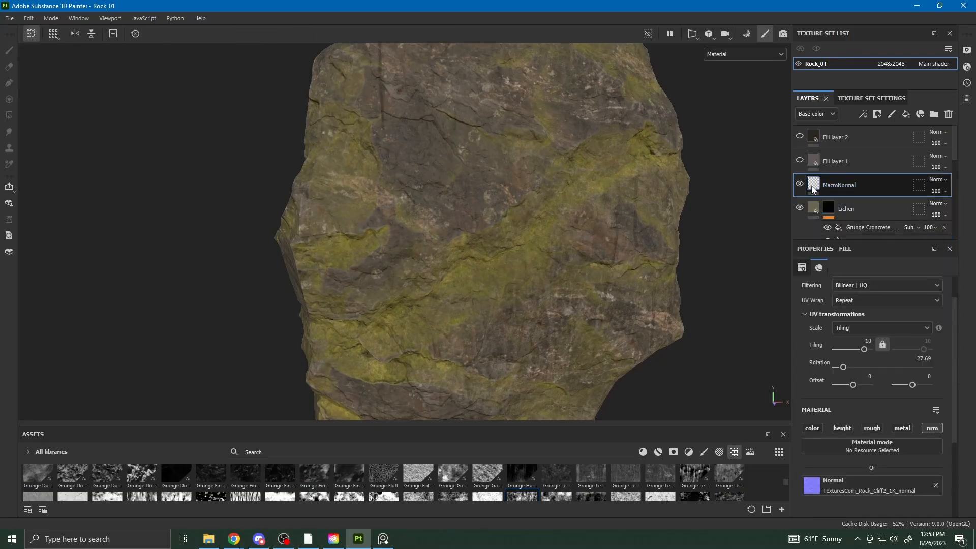
pyautogui.moveTo(812, 189)
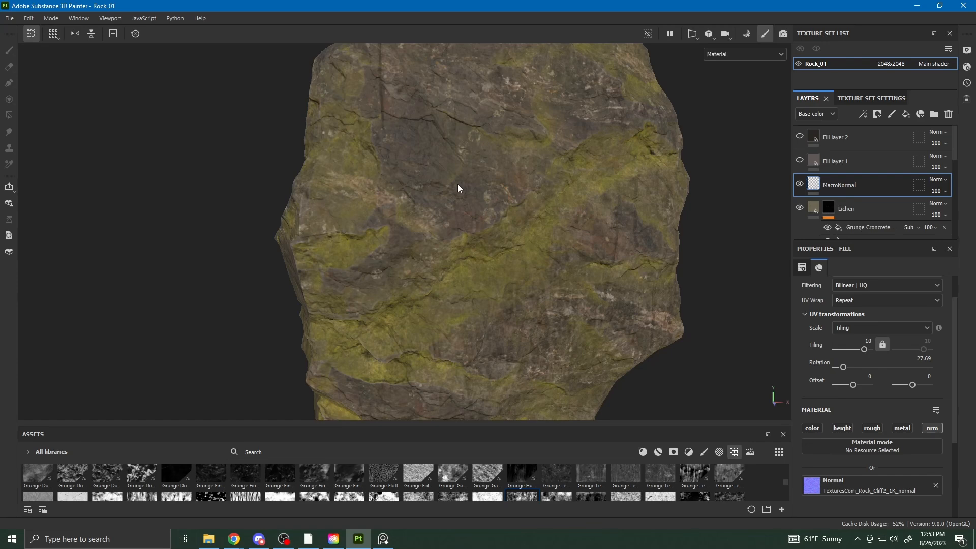
pyautogui.click(800, 185)
pyautogui.keyDown('alt'); pyautogui.moveTo(654, 261); pyautogui.dragTo(637, 291); pyautogui.keyUp('alt')
pyautogui.keyDown('alt'); pyautogui.moveTo(544, 280); pyautogui.dragTo(462, 289); pyautogui.keyUp('alt')
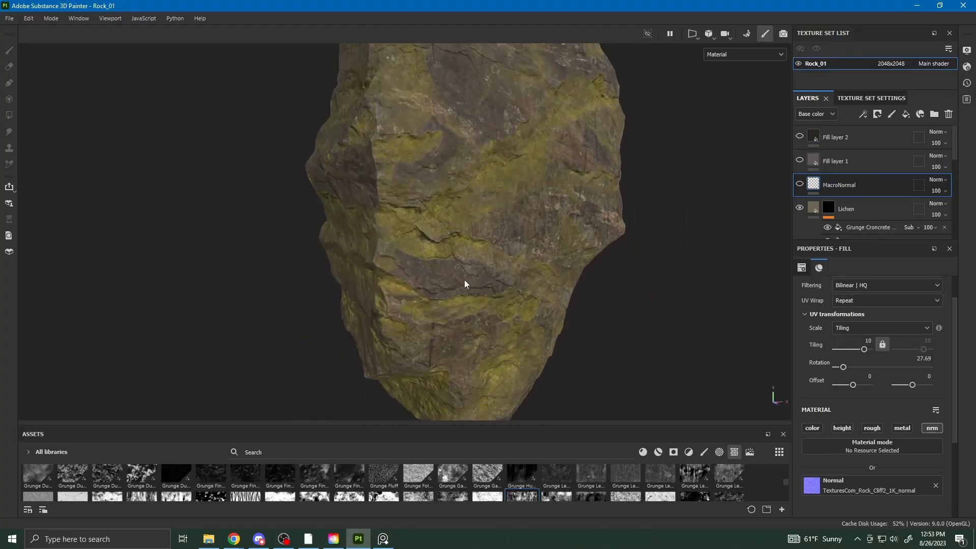
pyautogui.keyDown('alt'); pyautogui.moveTo(464, 284); pyautogui.dragTo(783, 320, button='right'); pyautogui.keyUp('alt')
pyautogui.keyDown('alt'); pyautogui.moveTo(629, 273); pyautogui.dragTo(556, 226, button='right'); pyautogui.keyUp('alt')
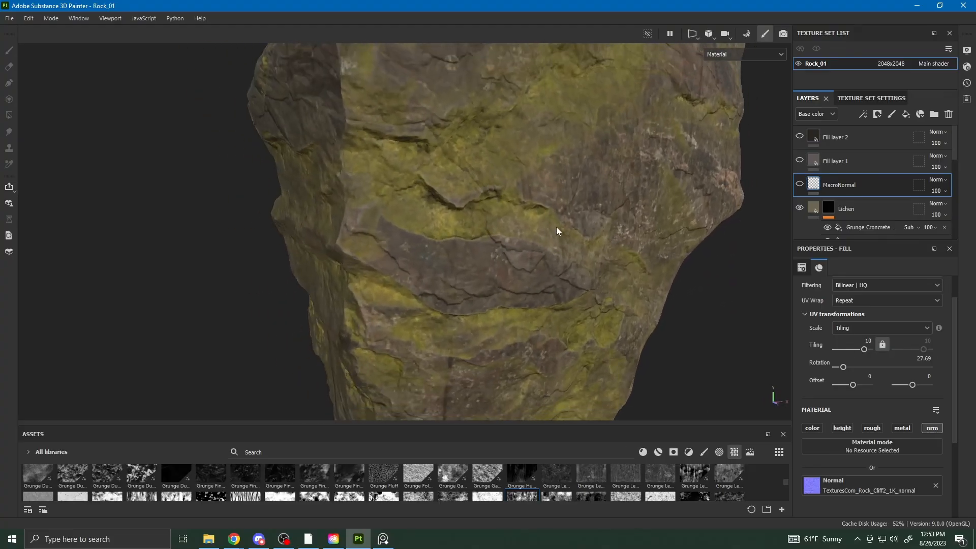
pyautogui.keyDown('alt'); pyautogui.moveTo(556, 227); pyautogui.dragTo(483, 291, button='middle'); pyautogui.keyUp('alt')
# - Review the lower layers down to Base_Rock_Material and inspect the rock's smooth areas up close and from afar
pyautogui.scroll(-9, 877, 191)
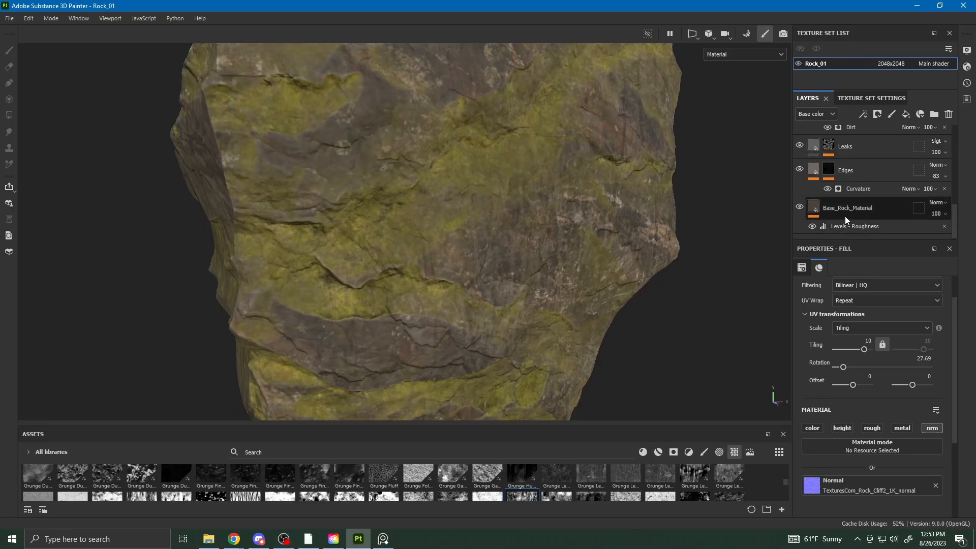
pyautogui.scroll(4, 551, 270)
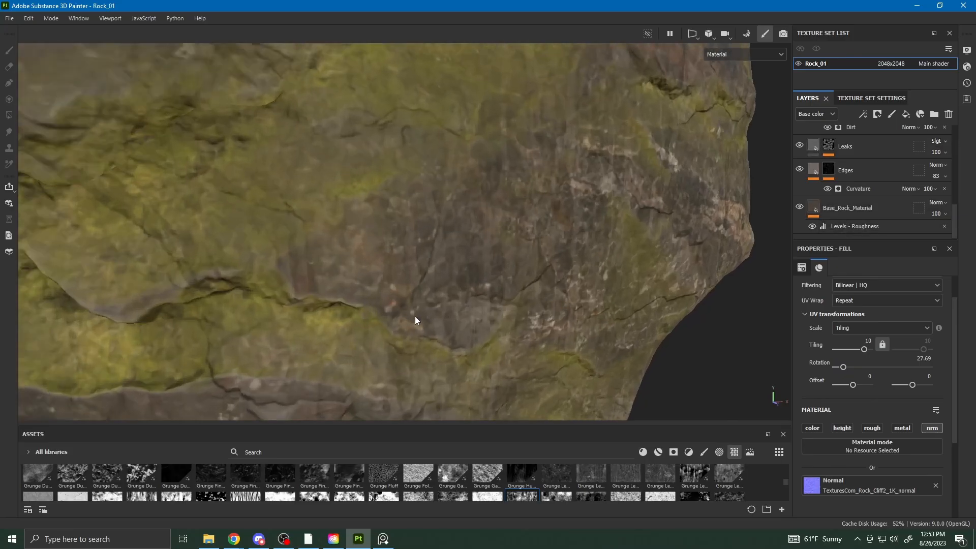
pyautogui.scroll(-6, 542, 218)
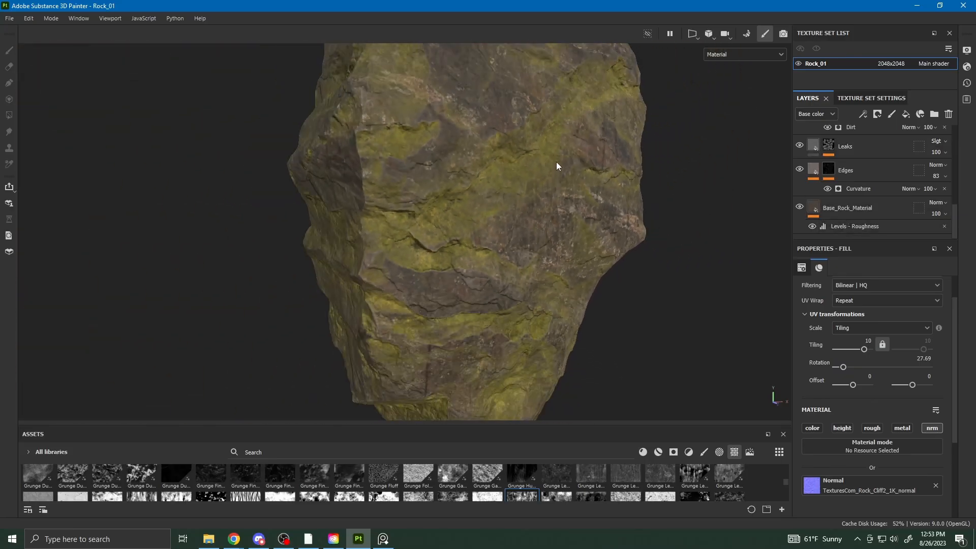
pyautogui.keyDown('alt'); pyautogui.moveTo(502, 176); pyautogui.dragTo(480, 200); pyautogui.keyUp('alt')
# - Show the MacroNormal layer again, check its tiling setting, and examine the added normal detail on the rock
pyautogui.scroll(8, 844, 180)
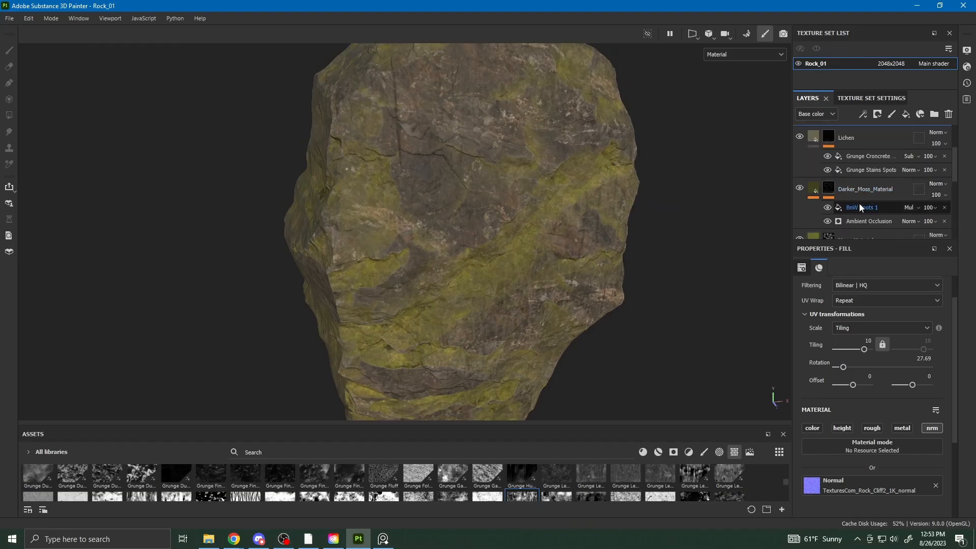
pyautogui.click(800, 174)
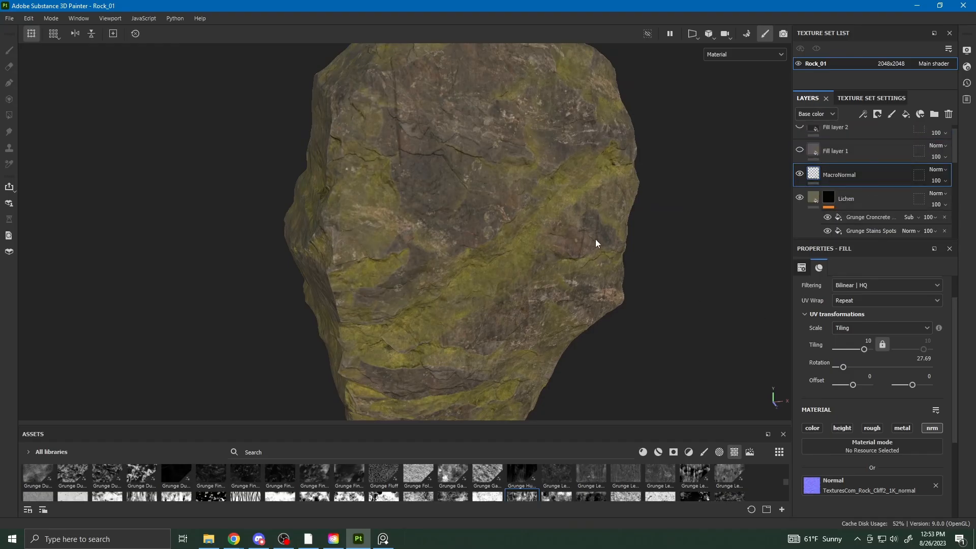
pyautogui.keyDown('alt'); pyautogui.moveTo(595, 241); pyautogui.dragTo(601, 269); pyautogui.keyUp('alt')
pyautogui.click(868, 341)
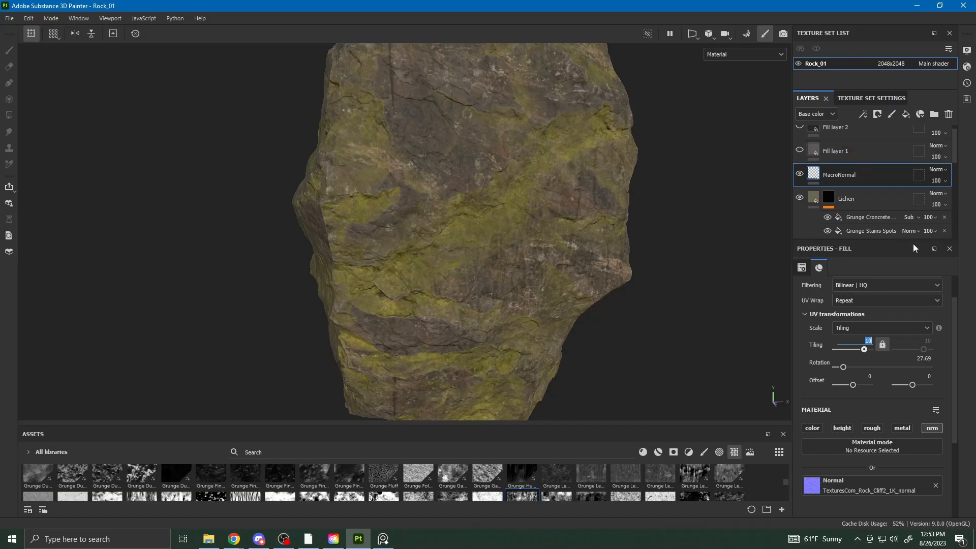
pyautogui.click(862, 177)
pyautogui.keyDown('alt'); pyautogui.moveTo(560, 324); pyautogui.dragTo(612, 258, button='middle'); pyautogui.keyUp('alt')
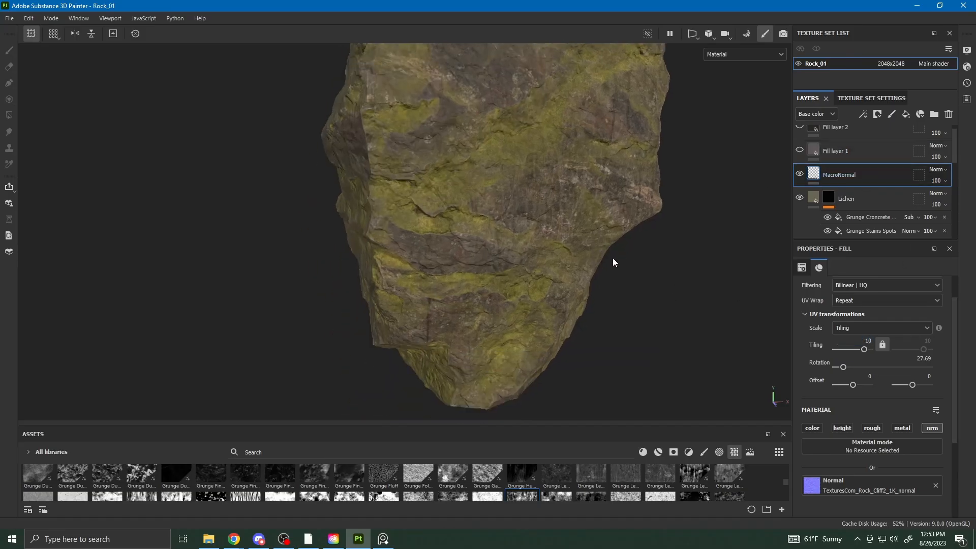
pyautogui.keyDown('alt'); pyautogui.moveTo(612, 258); pyautogui.dragTo(570, 199); pyautogui.keyUp('alt')
pyautogui.scroll(2, 571, 199)
pyautogui.keyDown('alt'); pyautogui.moveTo(546, 122); pyautogui.dragTo(575, 189, button='middle'); pyautogui.keyUp('alt')
pyautogui.scroll(4, 575, 189)
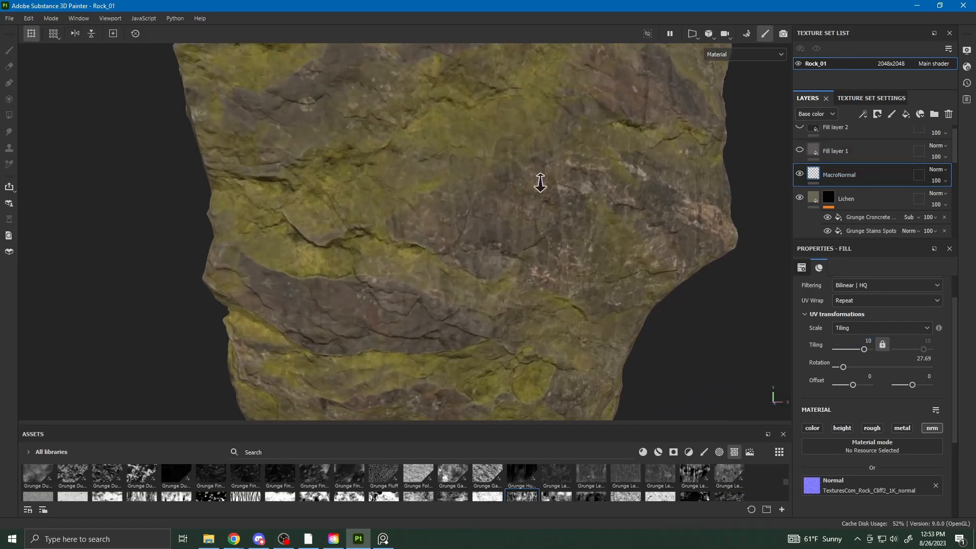
pyautogui.keyDown('alt'); pyautogui.moveTo(541, 183); pyautogui.dragTo(520, 211); pyautogui.keyUp('alt')
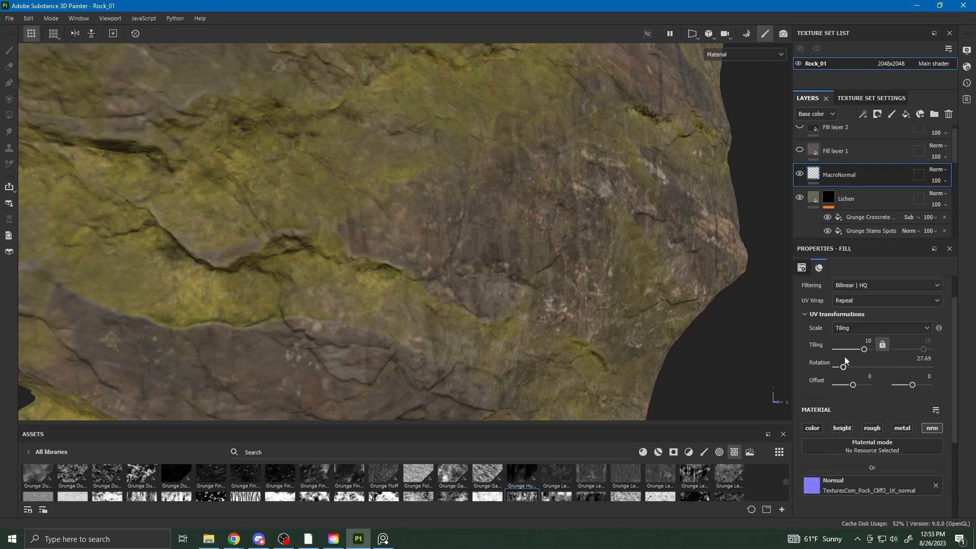
# - Toggle the MacroNormal layer off and on to compare its effect, and view the finished rock from several angles
pyautogui.click(799, 174)
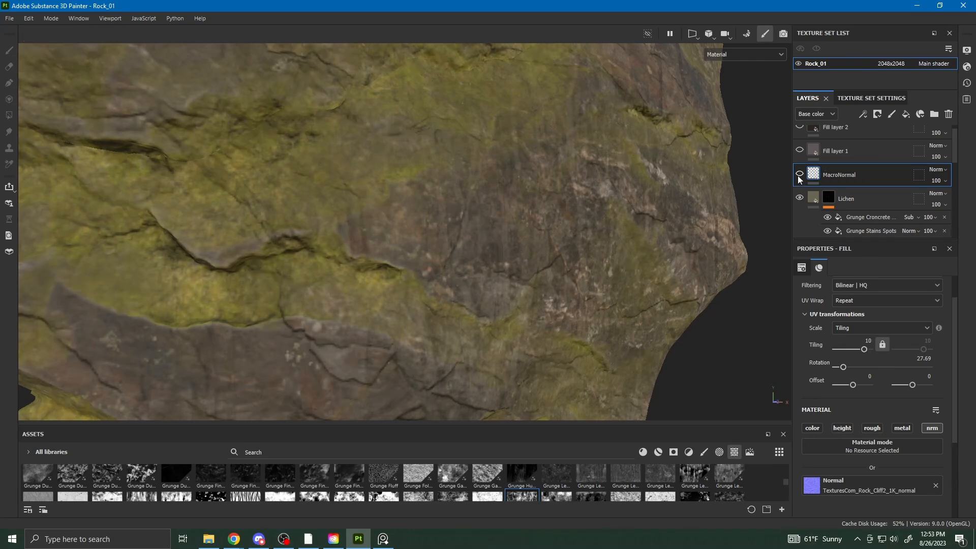
pyautogui.click(799, 174)
pyautogui.keyDown('alt'); pyautogui.moveTo(699, 299); pyautogui.dragTo(565, 290); pyautogui.keyUp('alt')
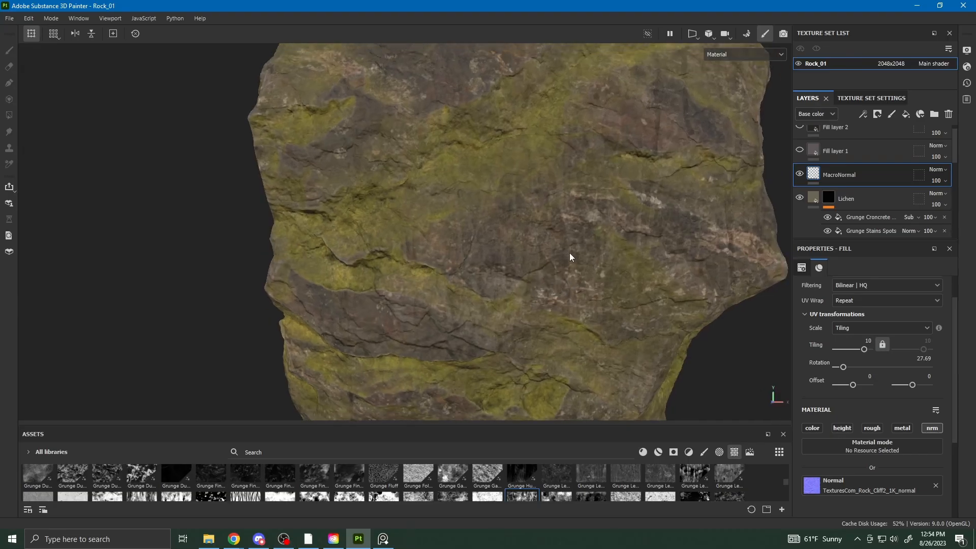
pyautogui.keyDown('alt'); pyautogui.moveTo(570, 257); pyautogui.dragTo(575, 230); pyautogui.keyUp('alt')
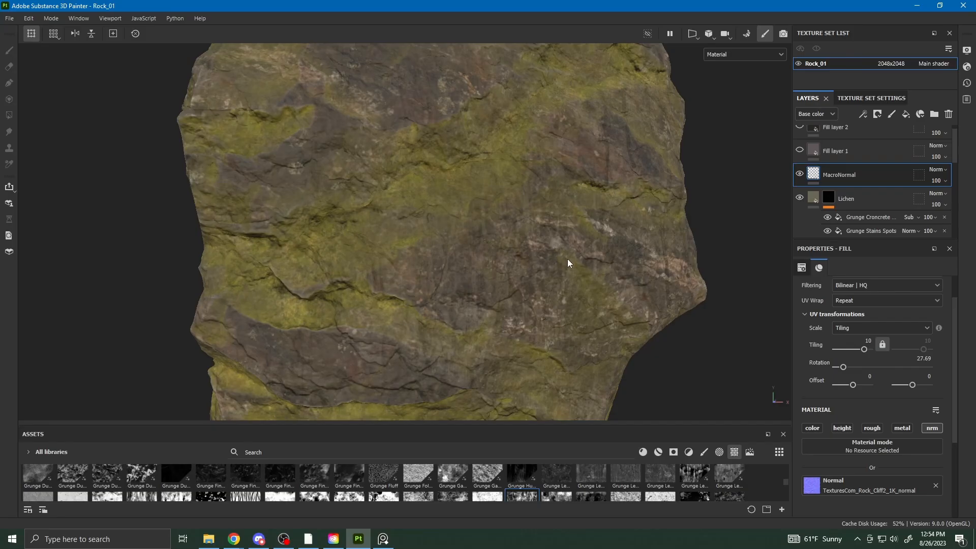
pyautogui.keyDown('alt'); pyautogui.moveTo(555, 256); pyautogui.dragTo(537, 277); pyautogui.keyUp('alt')
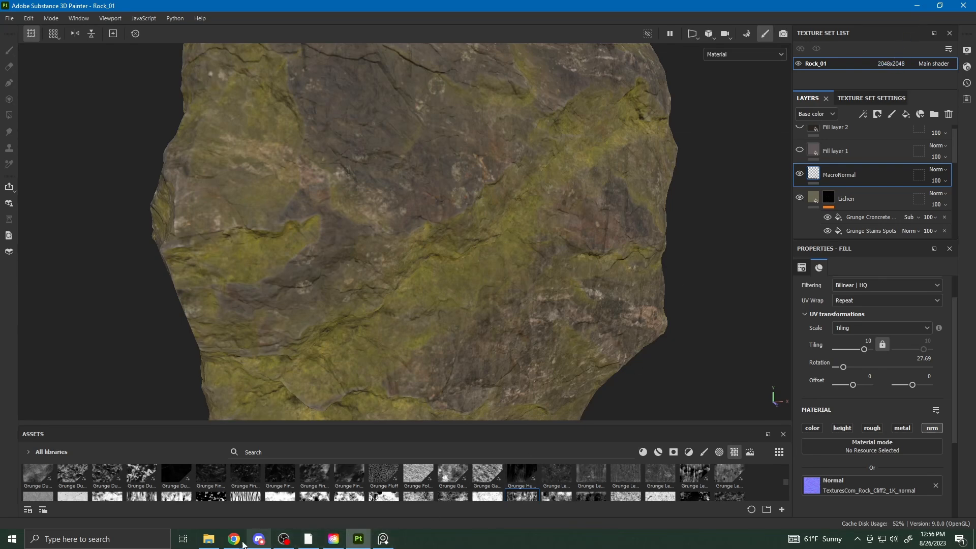
# - Switch to the Sculpting and Texturing presentation in Chrome and advance to the "Just something to think about" slide
pyautogui.moveTo(243, 543)
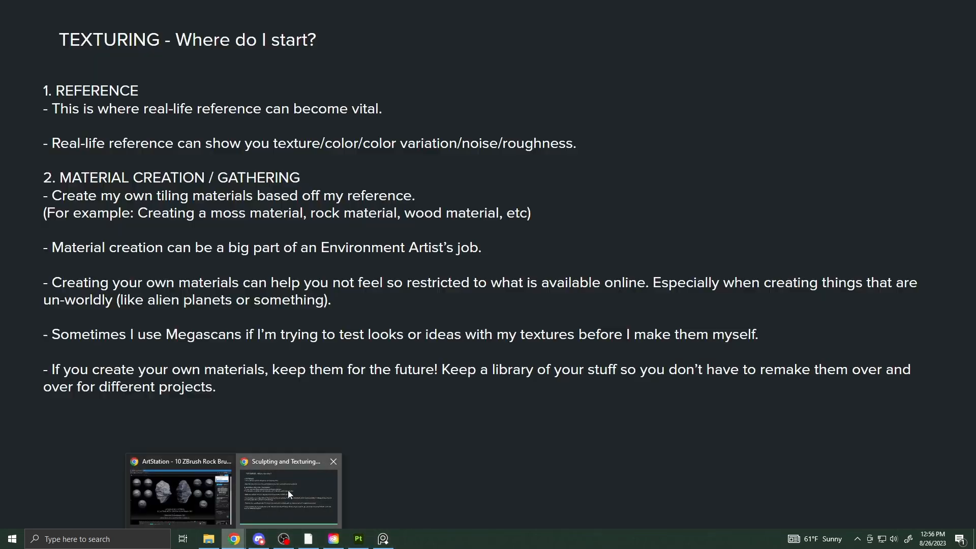
pyautogui.click(288, 490)
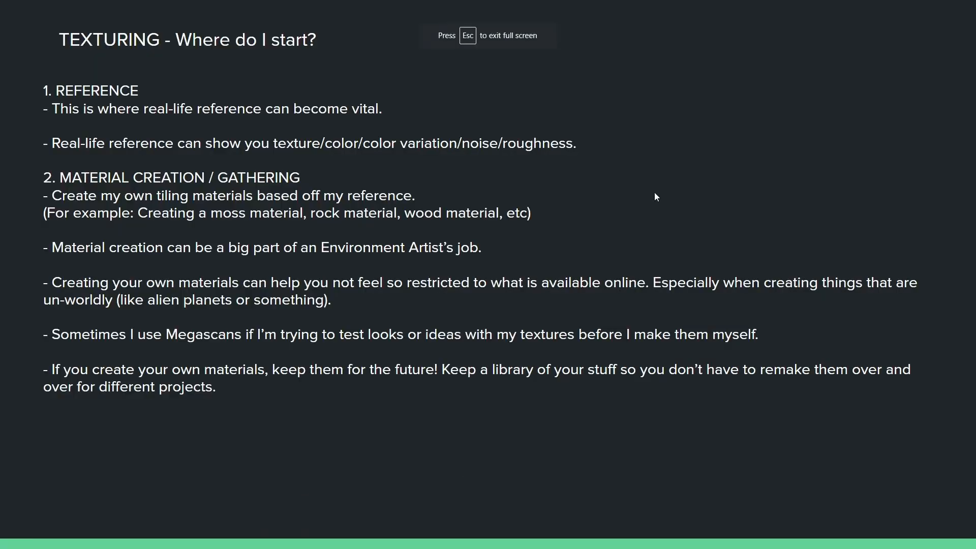
pyautogui.press('Right')
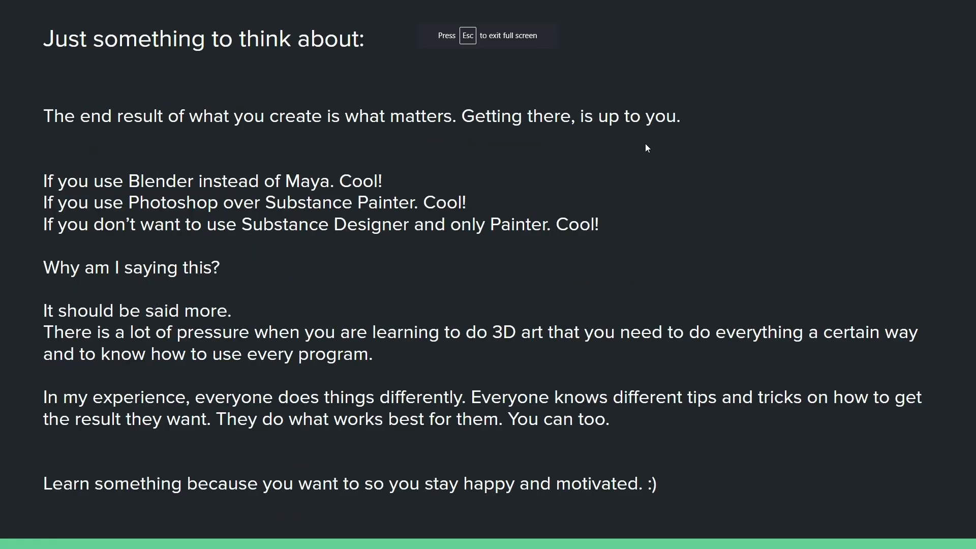